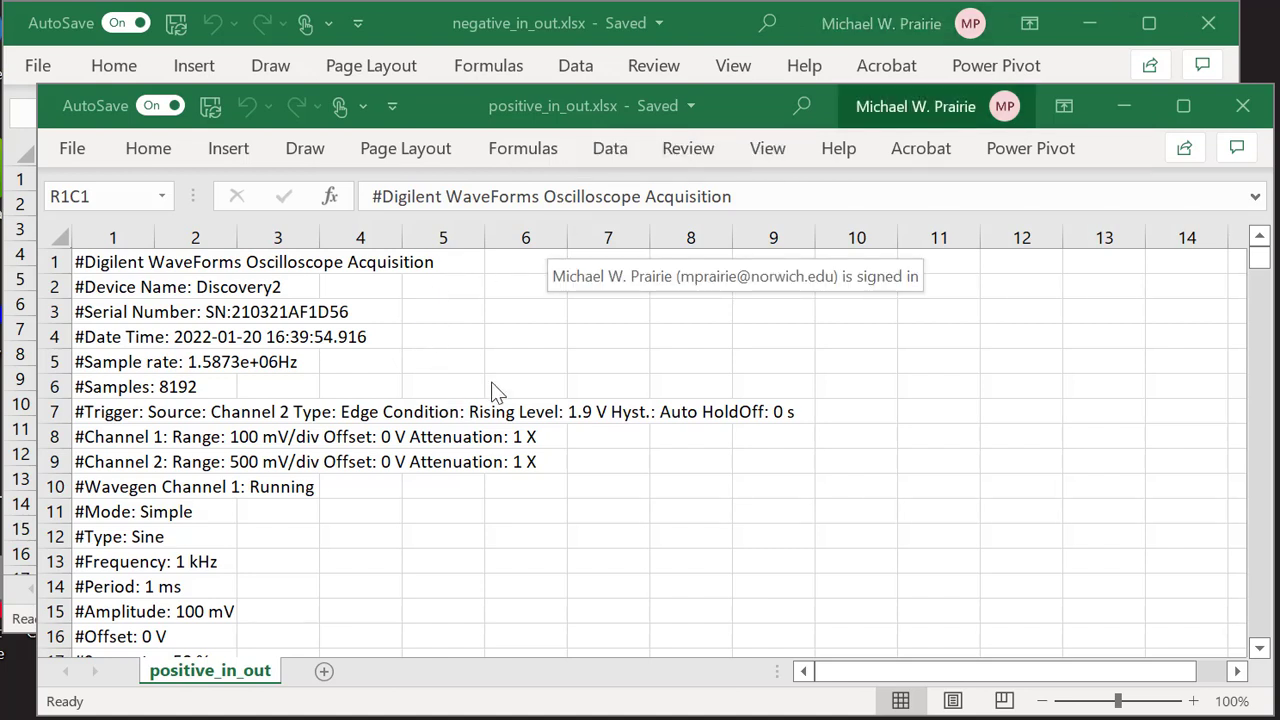
Rename the Channel 1 header in R34C2 to VIN+ (V).
{"action": "scroll", "coordinate": [498, 392], "scroll_direction": "down", "scroll_amount": 2}
{"action": "scroll", "coordinate": [498, 392], "scroll_direction": "down", "scroll_amount": 12}
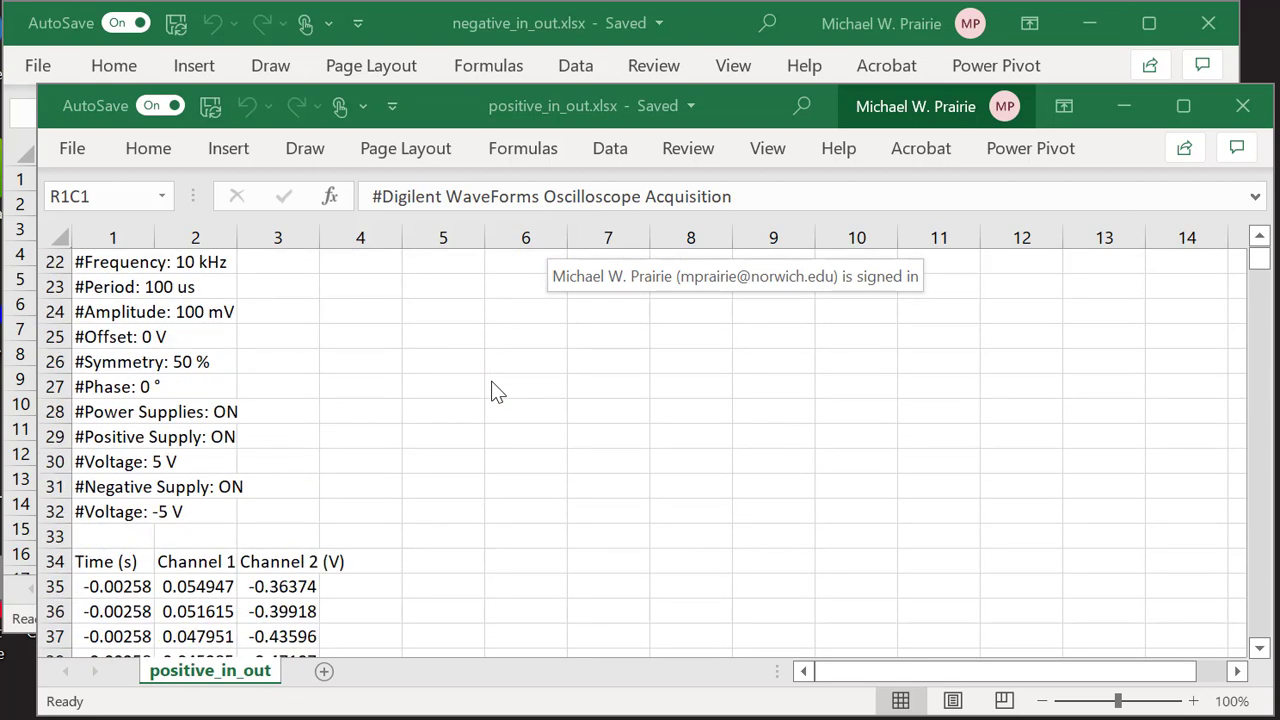
{"action": "scroll", "coordinate": [498, 392], "scroll_direction": "up", "scroll_amount": 3}
{"action": "scroll", "coordinate": [498, 392], "scroll_direction": "up", "scroll_amount": 1}
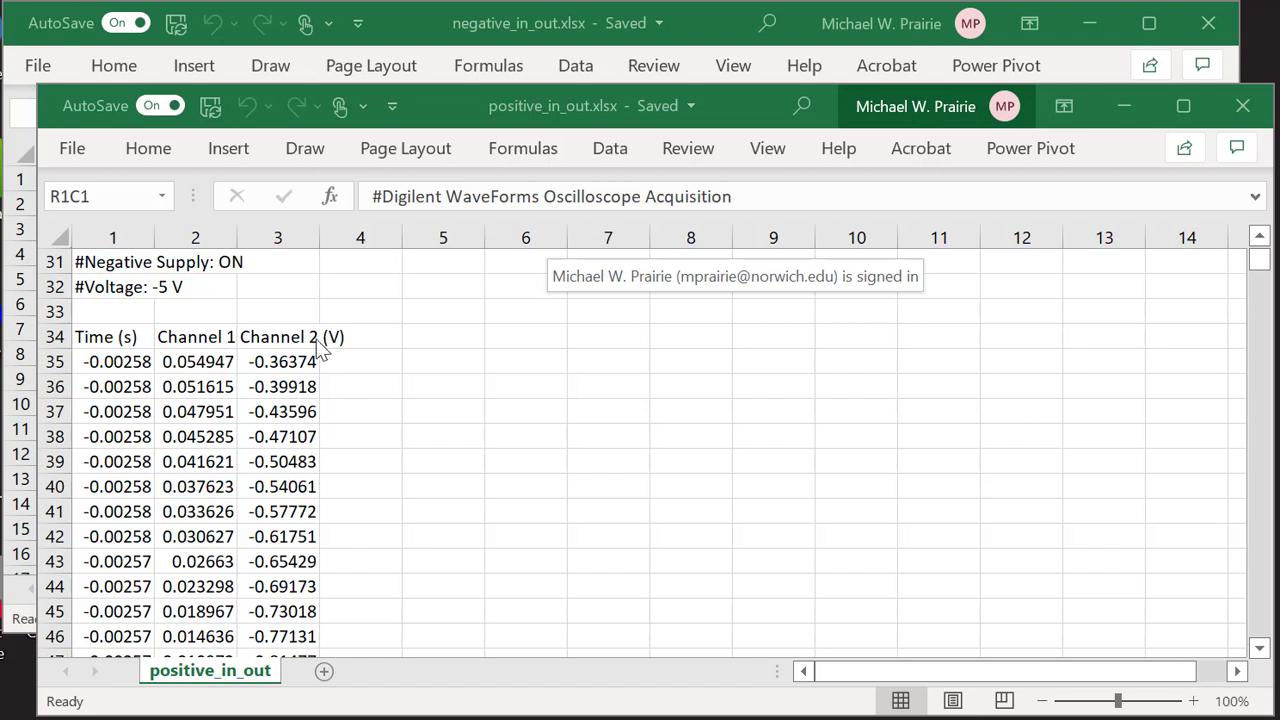
{"action": "scroll", "coordinate": [430, 362], "scroll_direction": "up", "scroll_amount": 9}
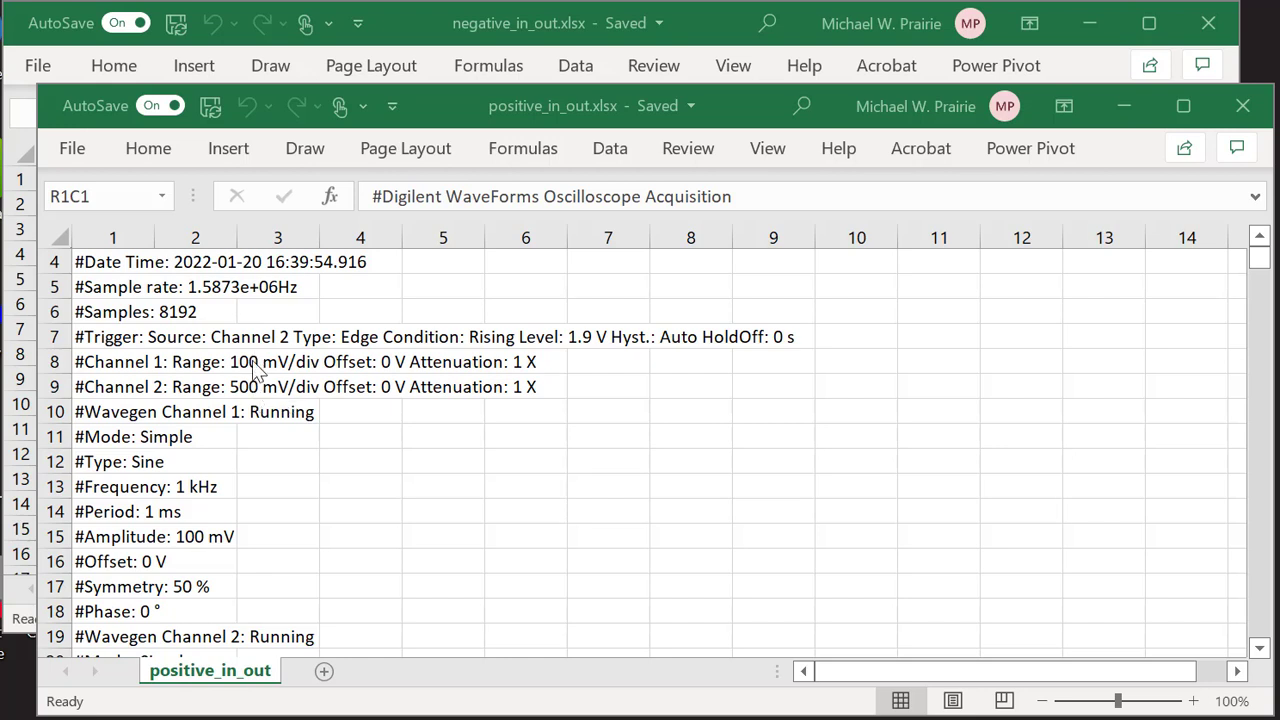
{"action": "scroll", "coordinate": [400, 427], "scroll_direction": "down", "scroll_amount": 9}
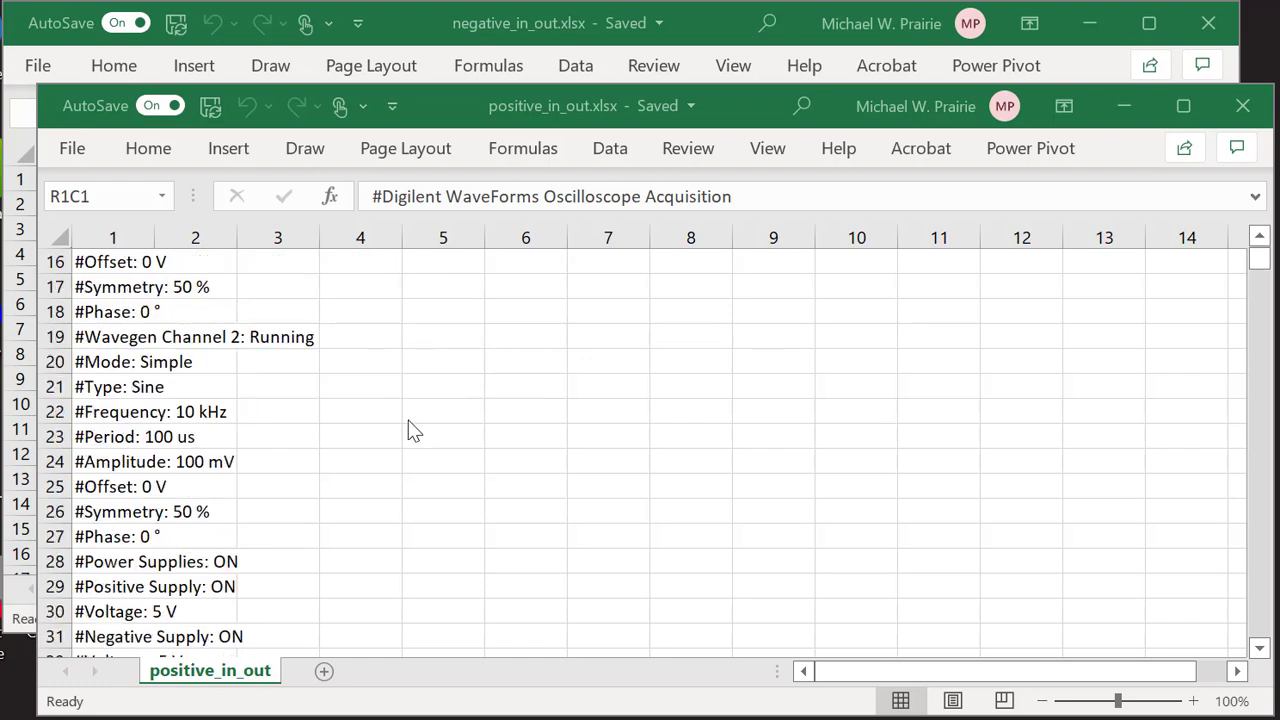
{"action": "scroll", "coordinate": [410, 429], "scroll_direction": "up", "scroll_amount": 1}
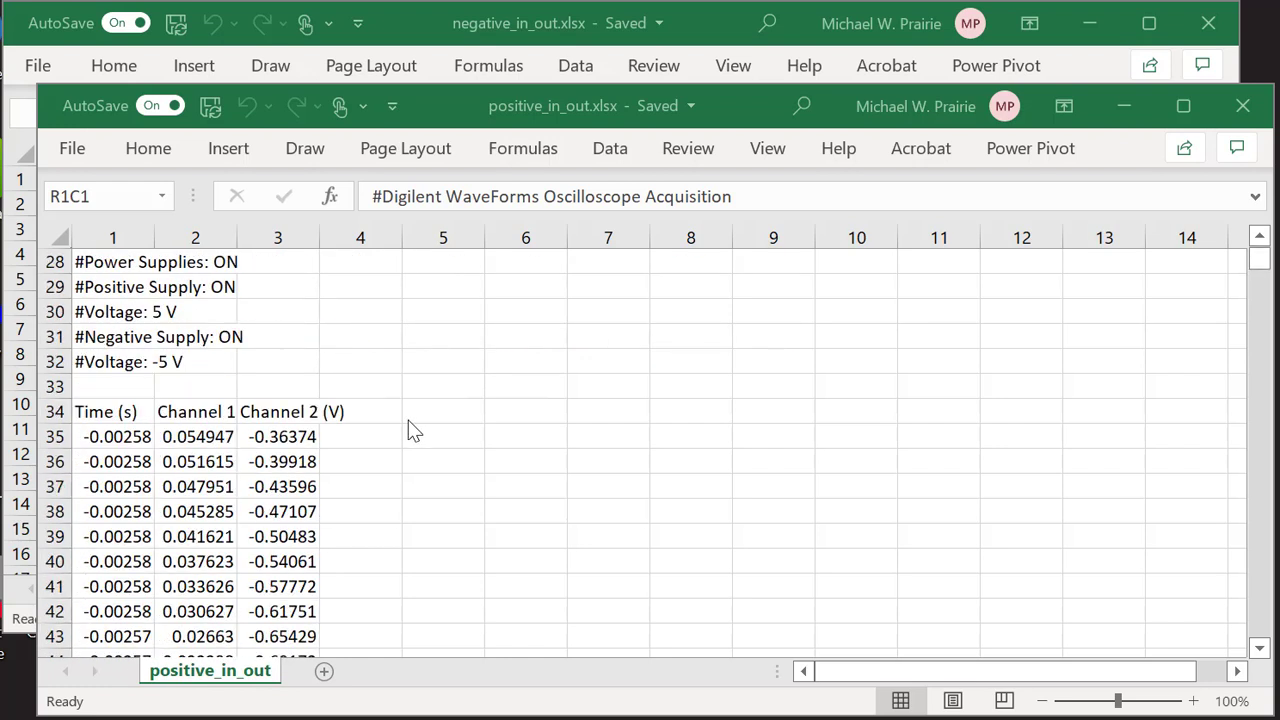
{"action": "left_click", "coordinate": [195, 411]}
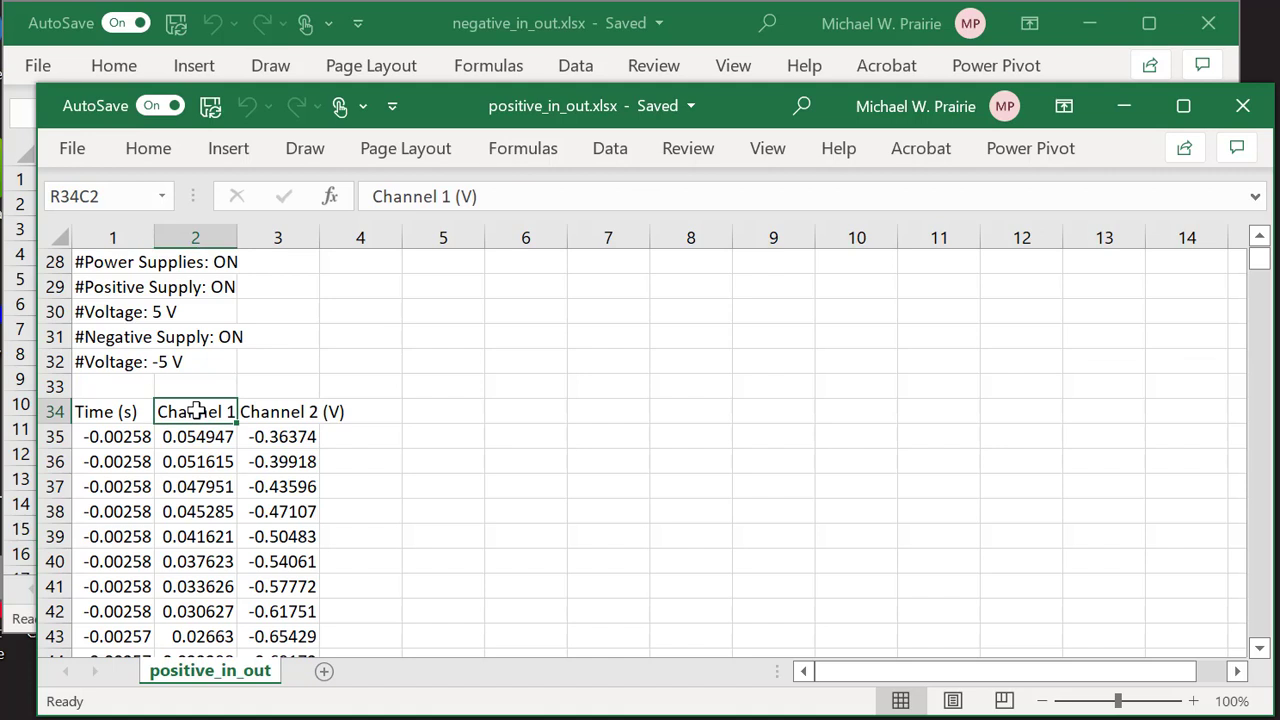
{"action": "type", "text": "VI"}
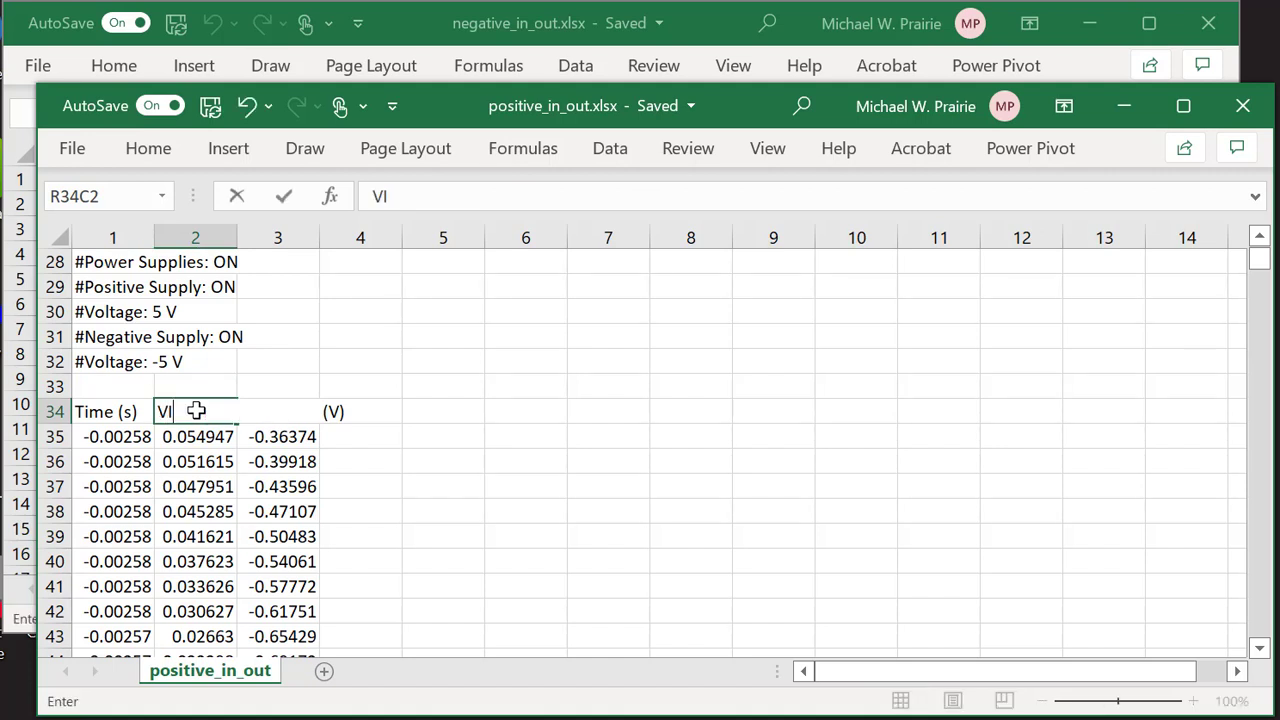
{"action": "type", "text": "N+ (V)"}
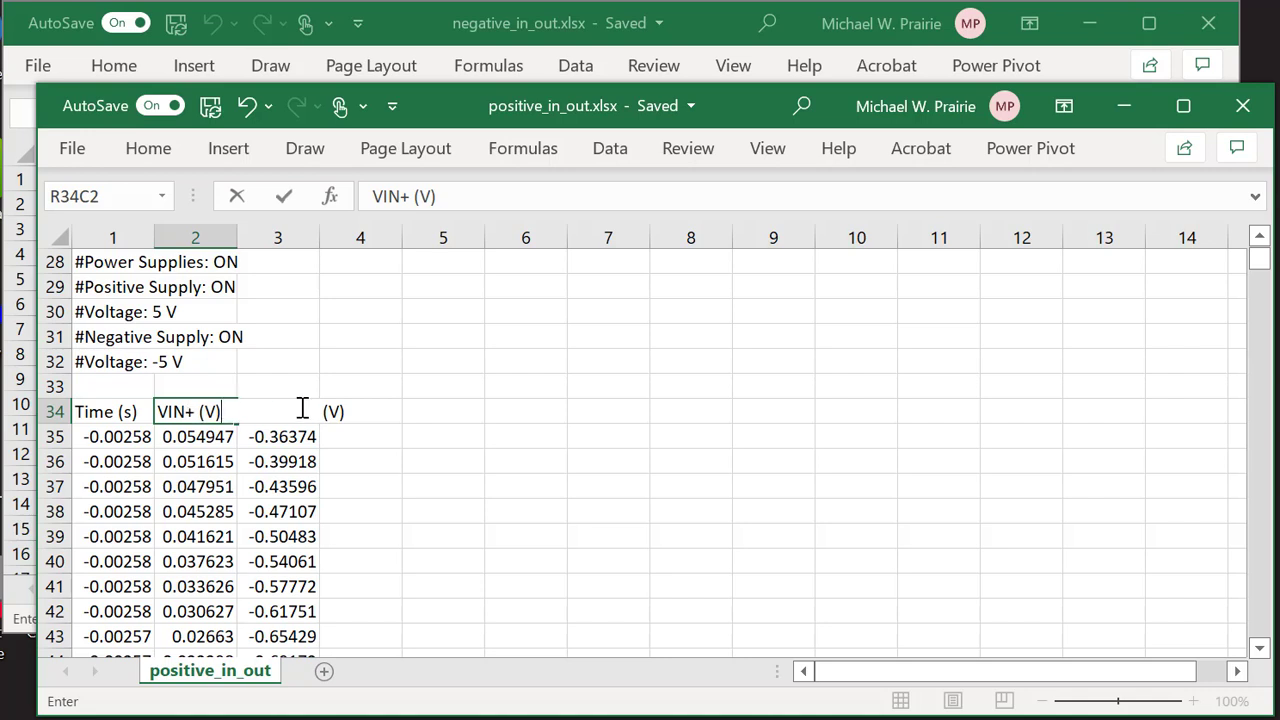
{"action": "key", "text": "F2"}
{"action": "left_click", "coordinate": [383, 439]}
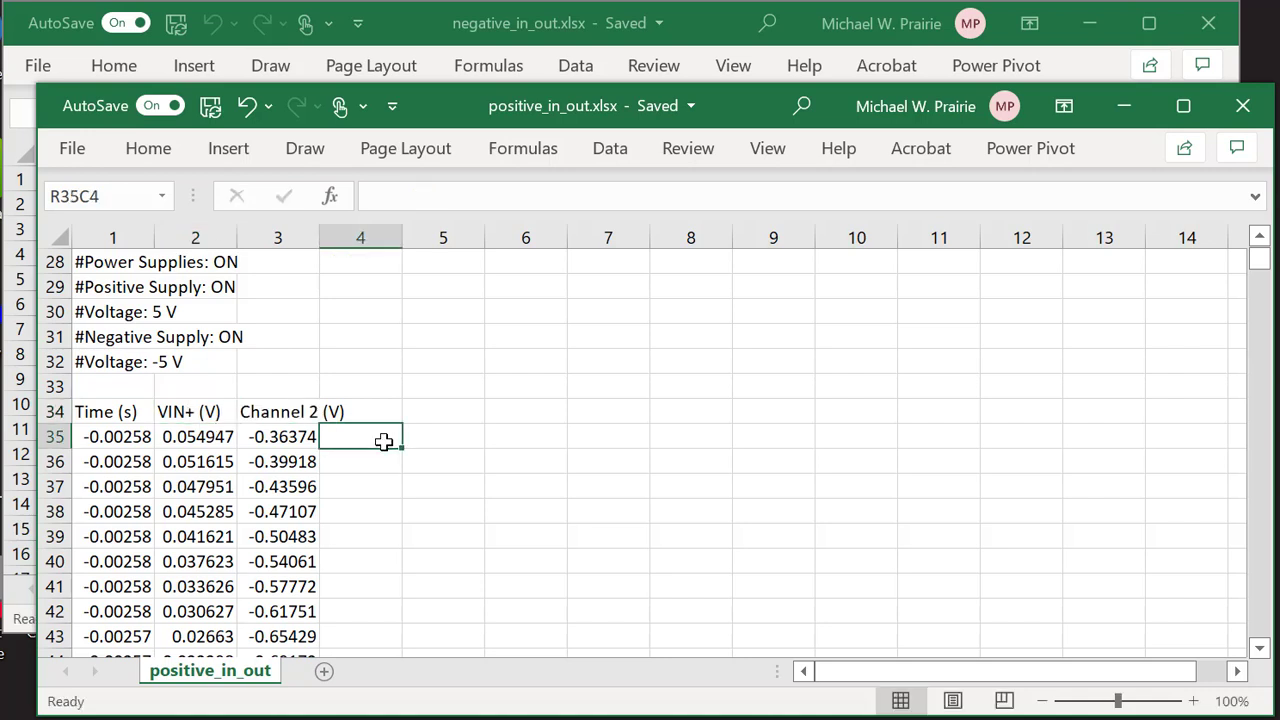
Rename the Channel 2 header in R34C3 to VOUT (V).
{"action": "left_click", "coordinate": [286, 412]}
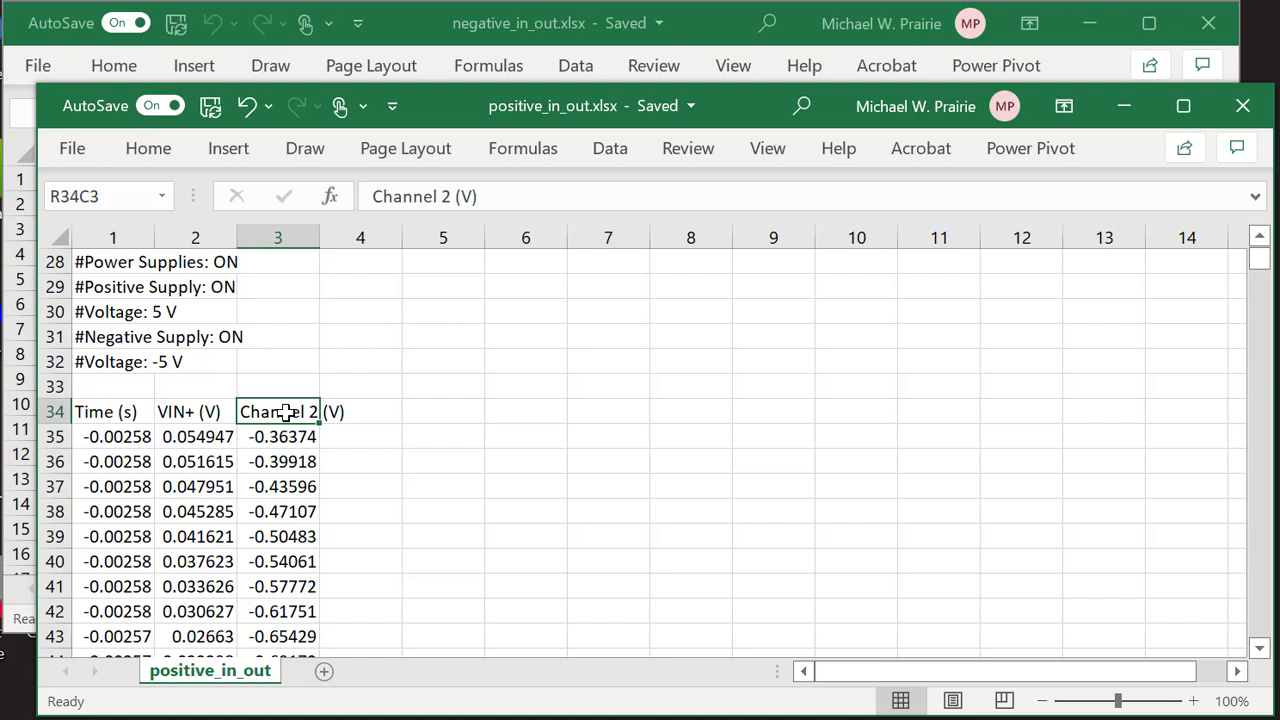
{"action": "type", "text": "VO"}
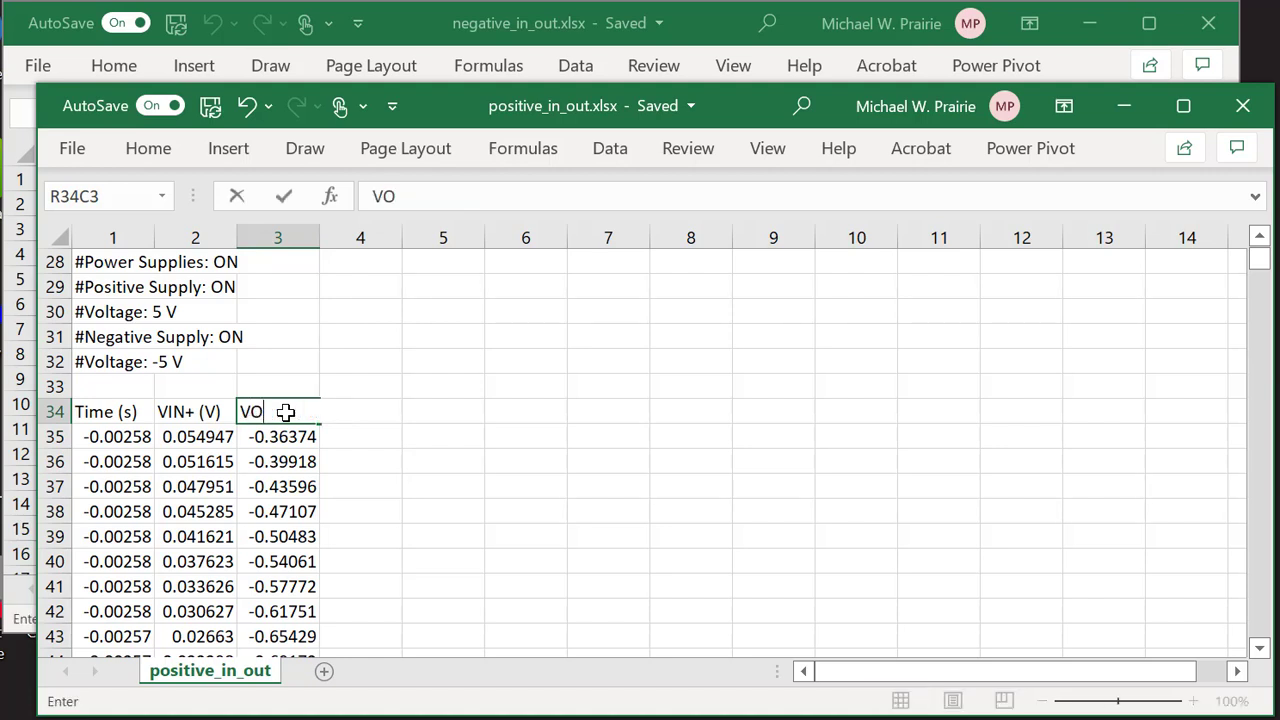
{"action": "type", "text": "UT (V)"}
{"action": "left_click", "coordinate": [396, 380]}
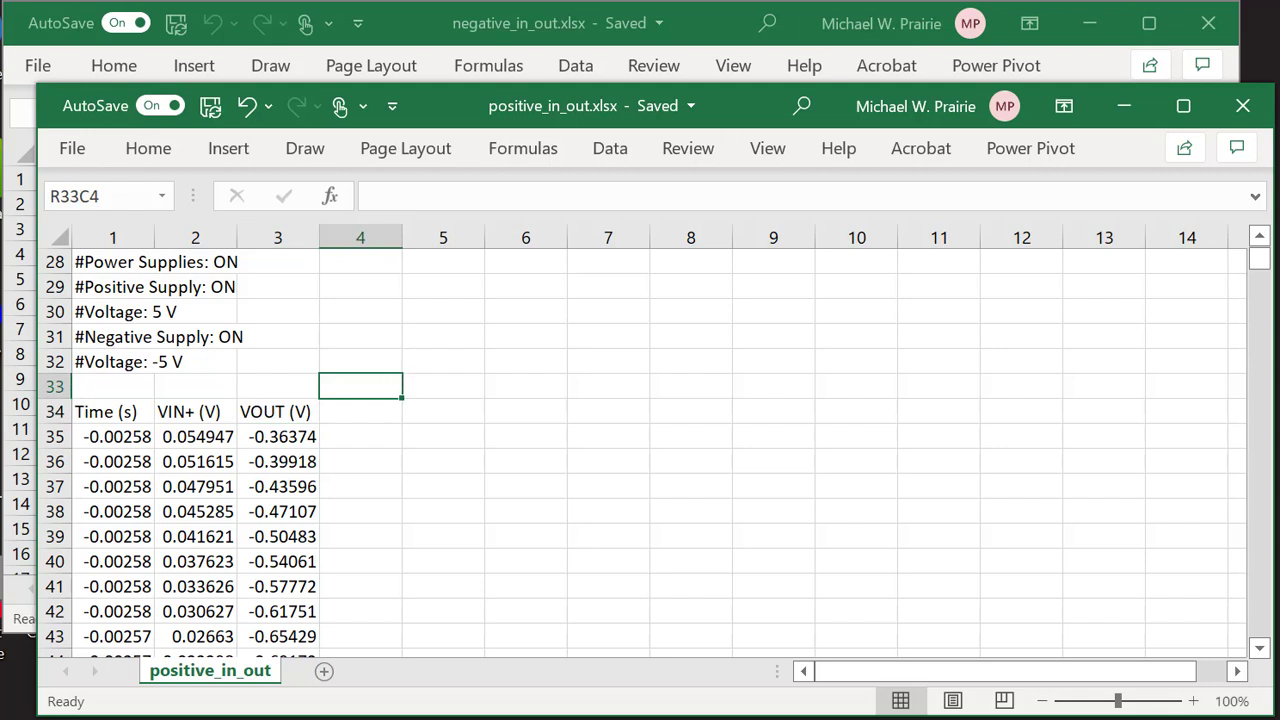
In negative_in_out, rename the R34C2 and R34C3 headers to VIN- (V) and VOUT (V).
{"action": "left_click", "coordinate": [527, 30]}
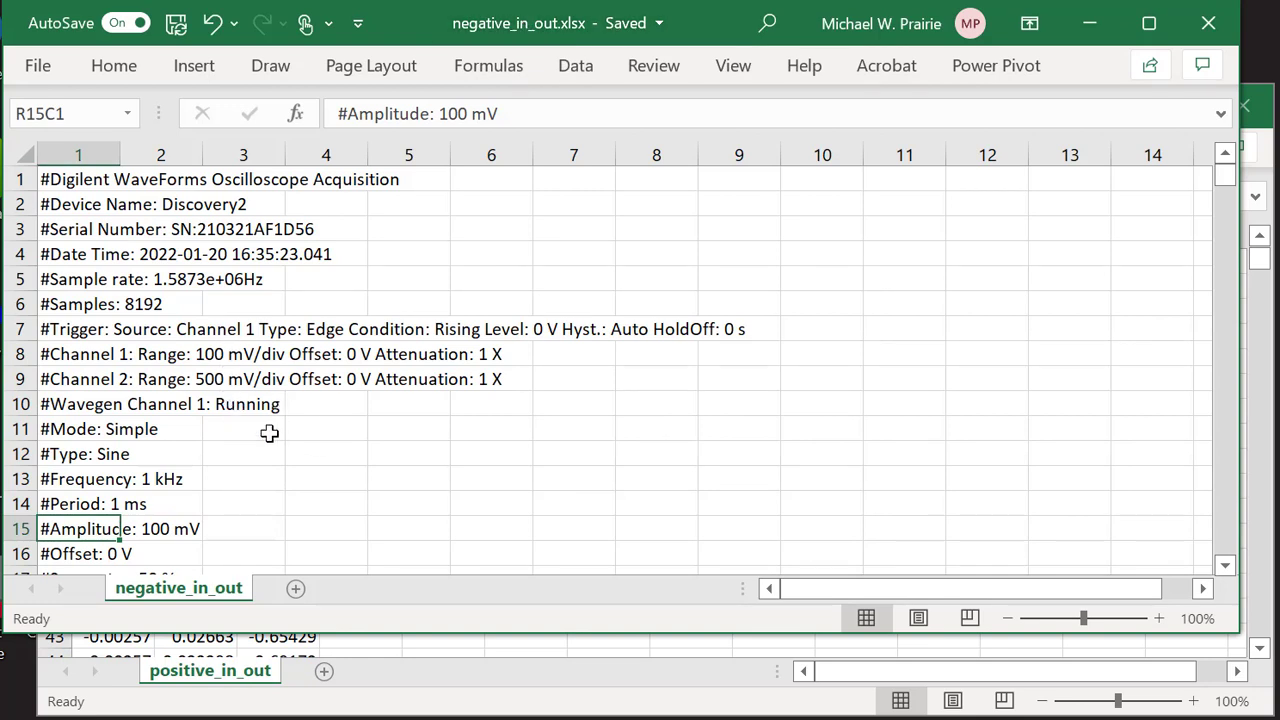
{"action": "scroll", "coordinate": [266, 440], "scroll_direction": "down", "scroll_amount": 2}
{"action": "scroll", "coordinate": [266, 442], "scroll_direction": "down", "scroll_amount": 4}
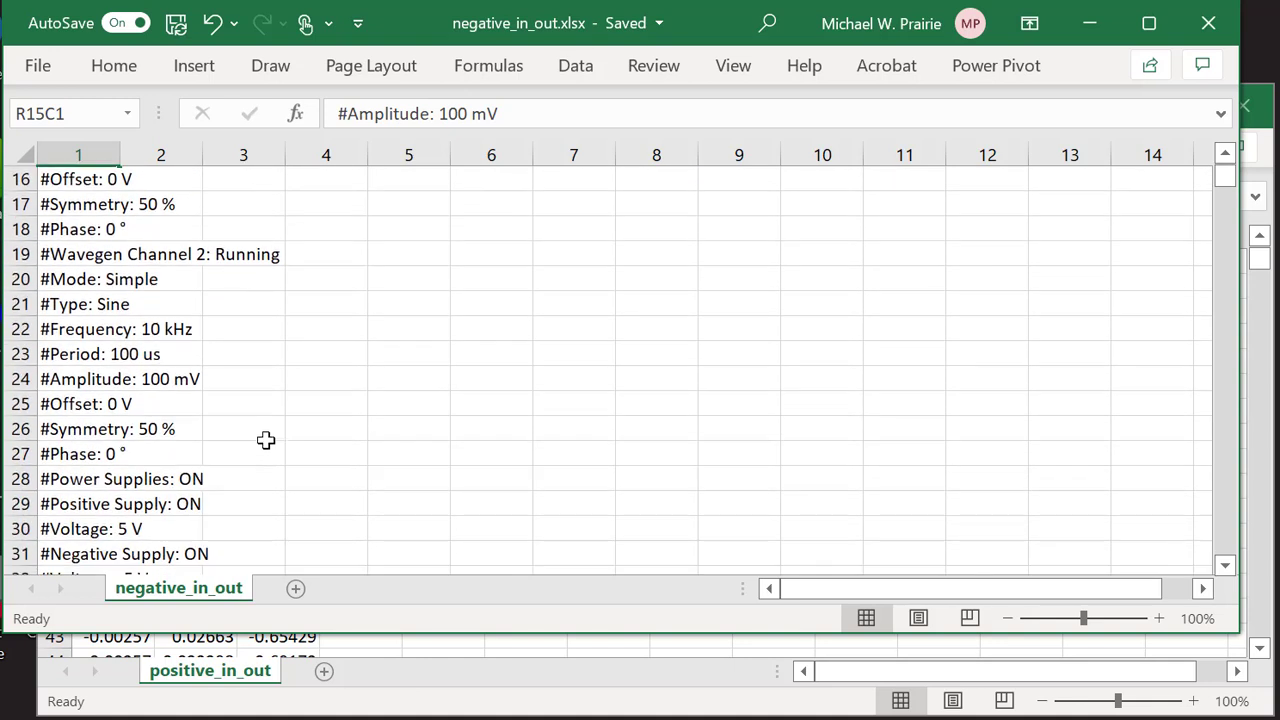
{"action": "scroll", "coordinate": [266, 437], "scroll_direction": "down", "scroll_amount": 2}
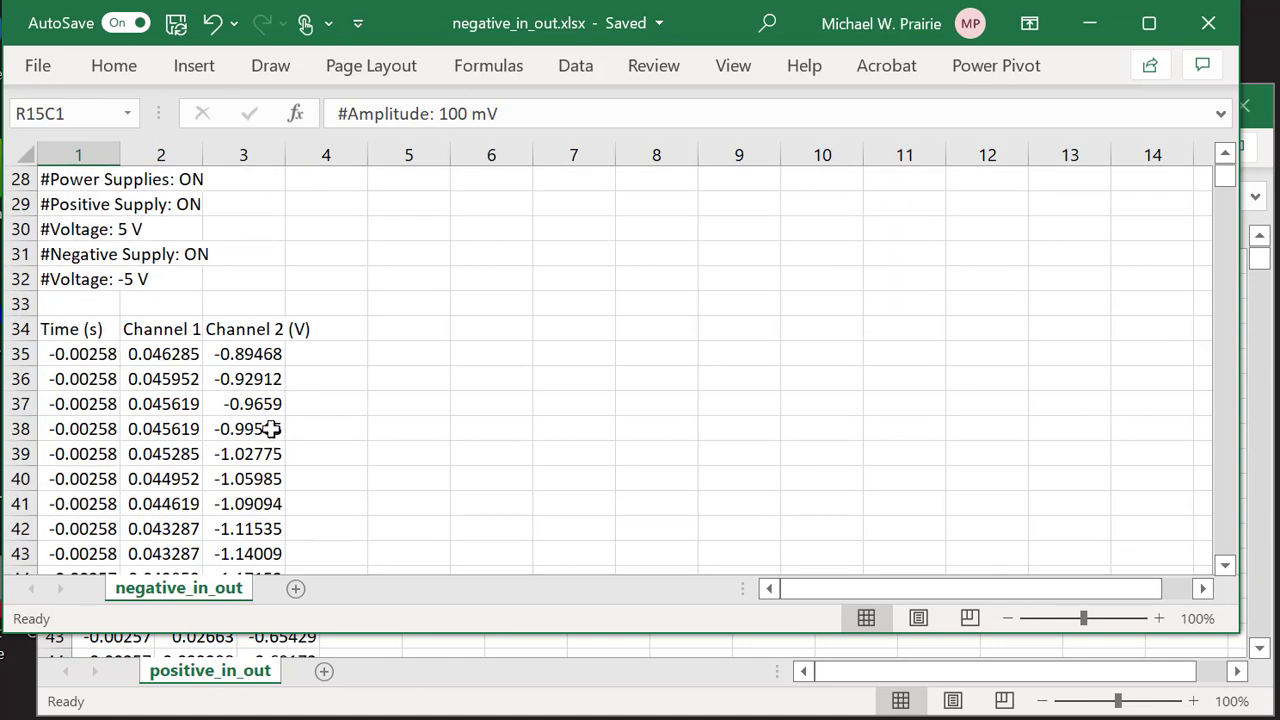
{"action": "left_click", "coordinate": [150, 330]}
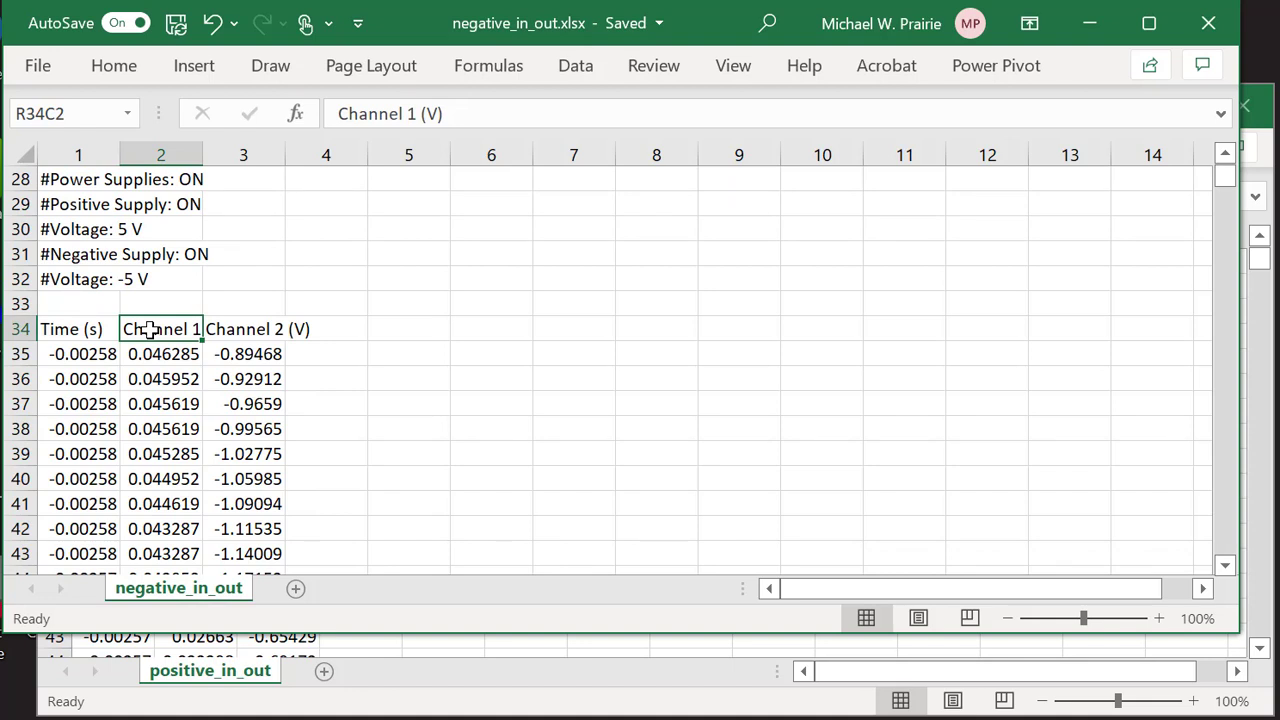
{"action": "type", "text": "VIN"}
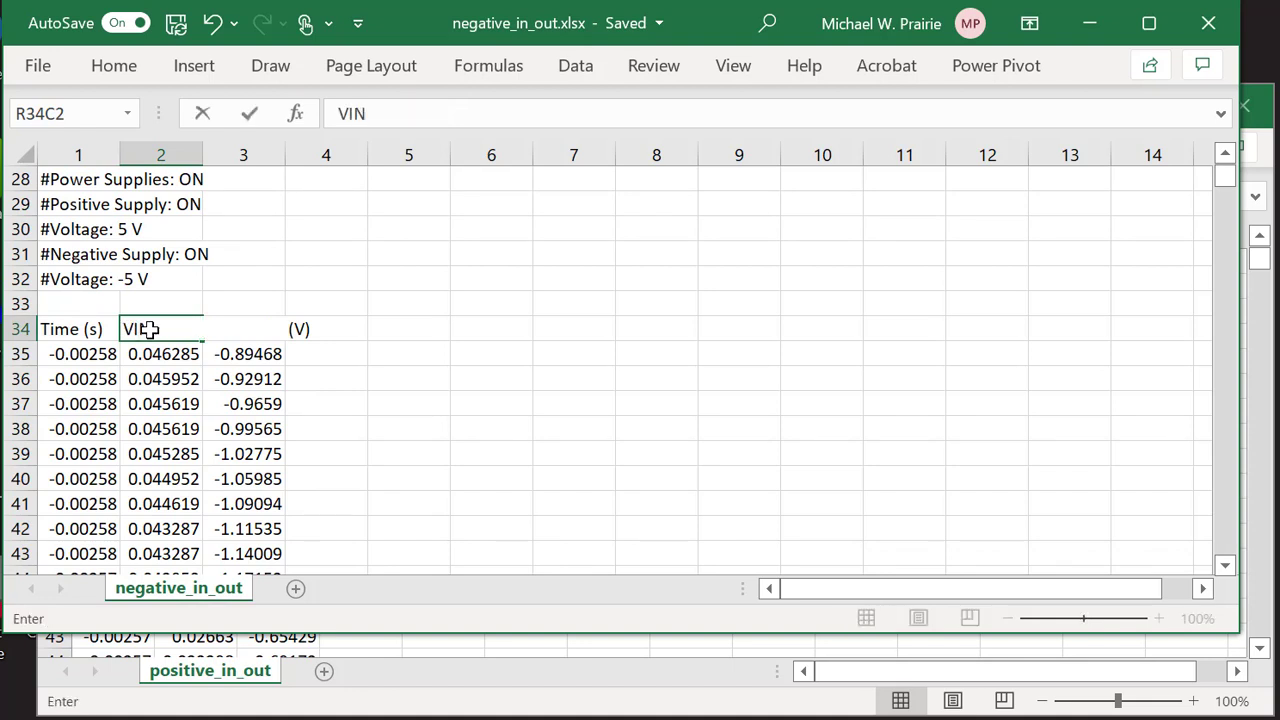
{"action": "type", "text": "- (V)"}
{"action": "key", "text": "Tab"}
{"action": "type", "text": "V"}
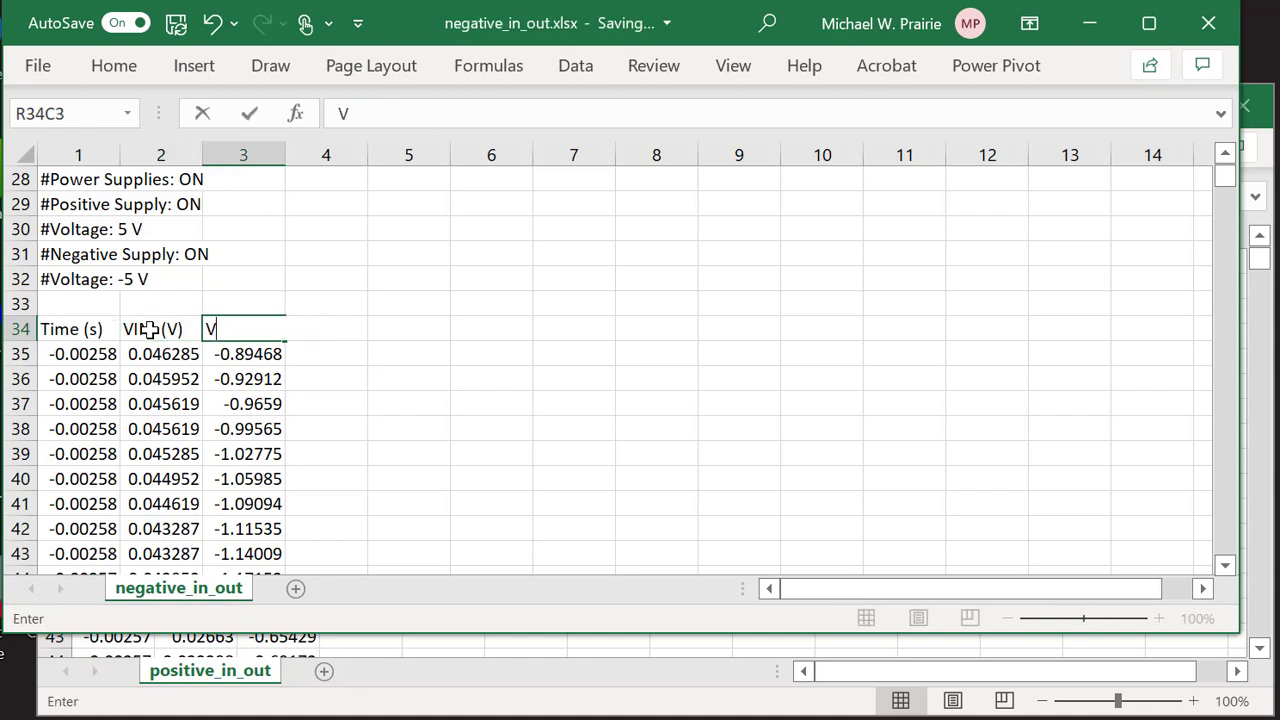
{"action": "type", "text": "OUT (V)"}
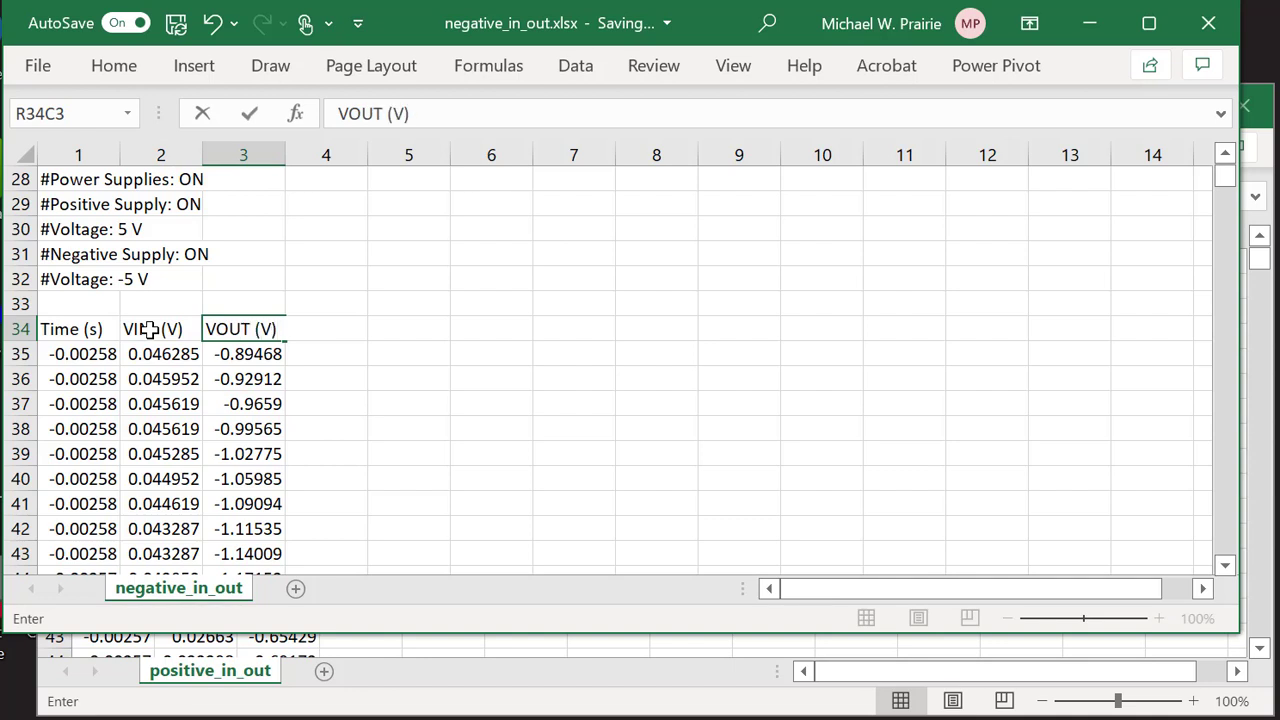
{"action": "left_click", "coordinate": [458, 346]}
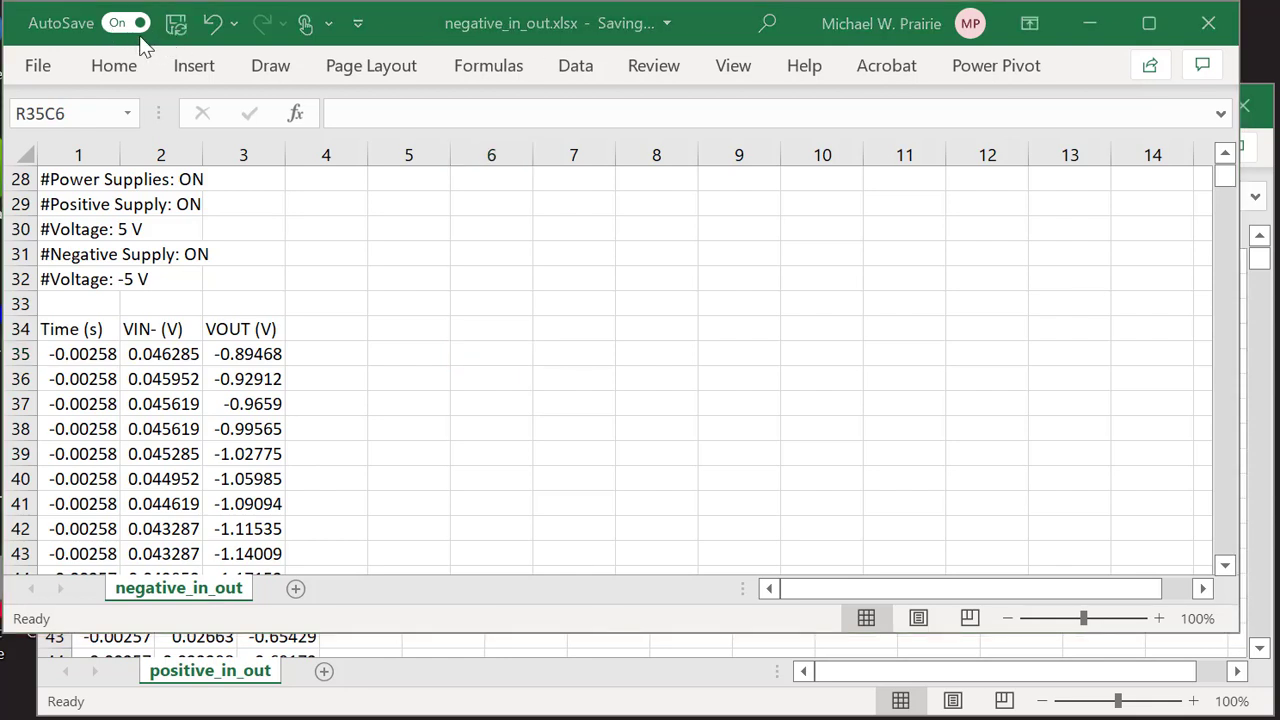
Save a copy named Diff_Amp_Signals and dismiss the AutoSave notice.
{"action": "left_click", "coordinate": [41, 70]}
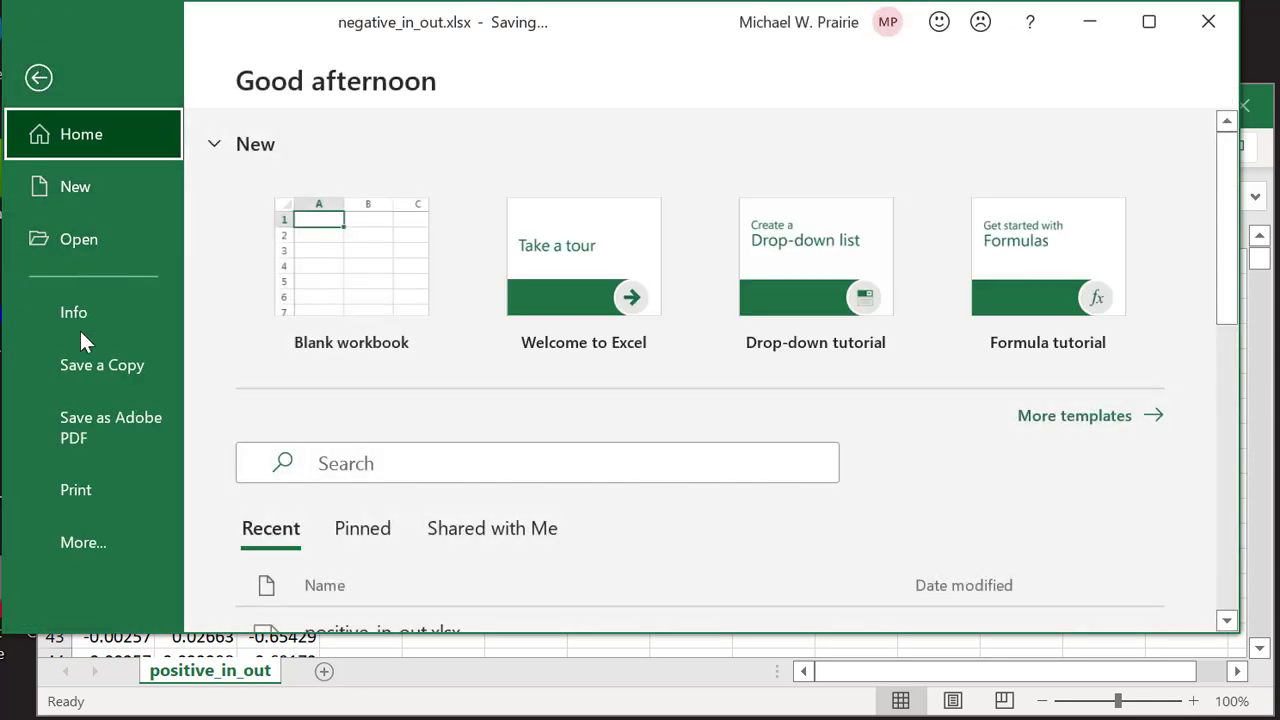
{"action": "left_click", "coordinate": [85, 385]}
{"action": "left_click", "coordinate": [816, 200]}
{"action": "left_click", "coordinate": [752, 200]}
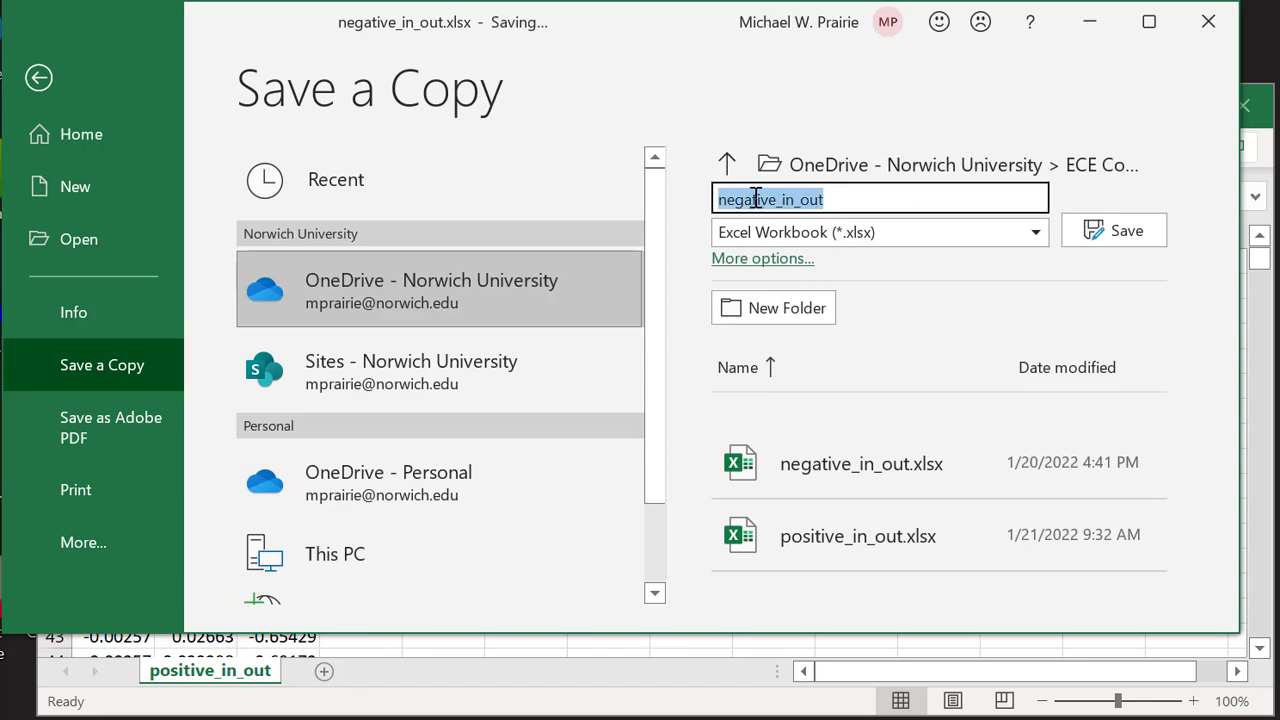
{"action": "type", "text": "Di"}
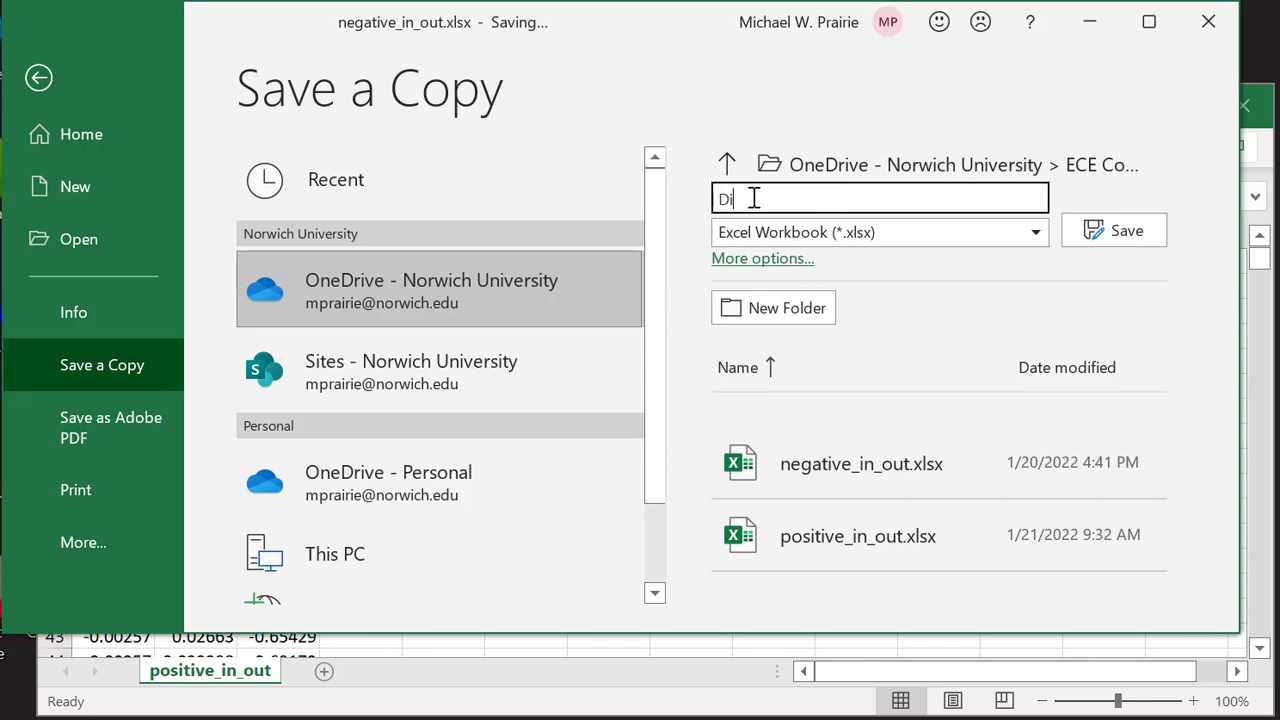
{"action": "type", "text": "ff_Amp_Sigm"}
{"action": "key", "text": "BackSpace"}
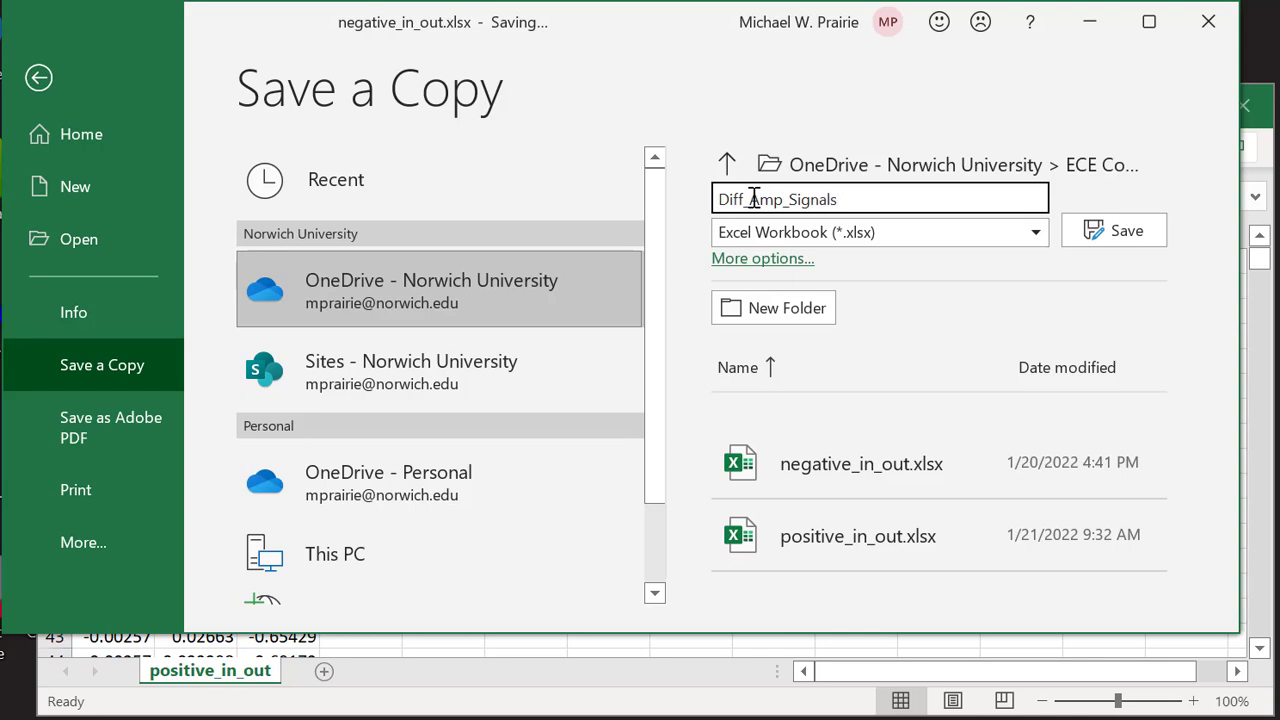
{"action": "key", "text": "Return"}
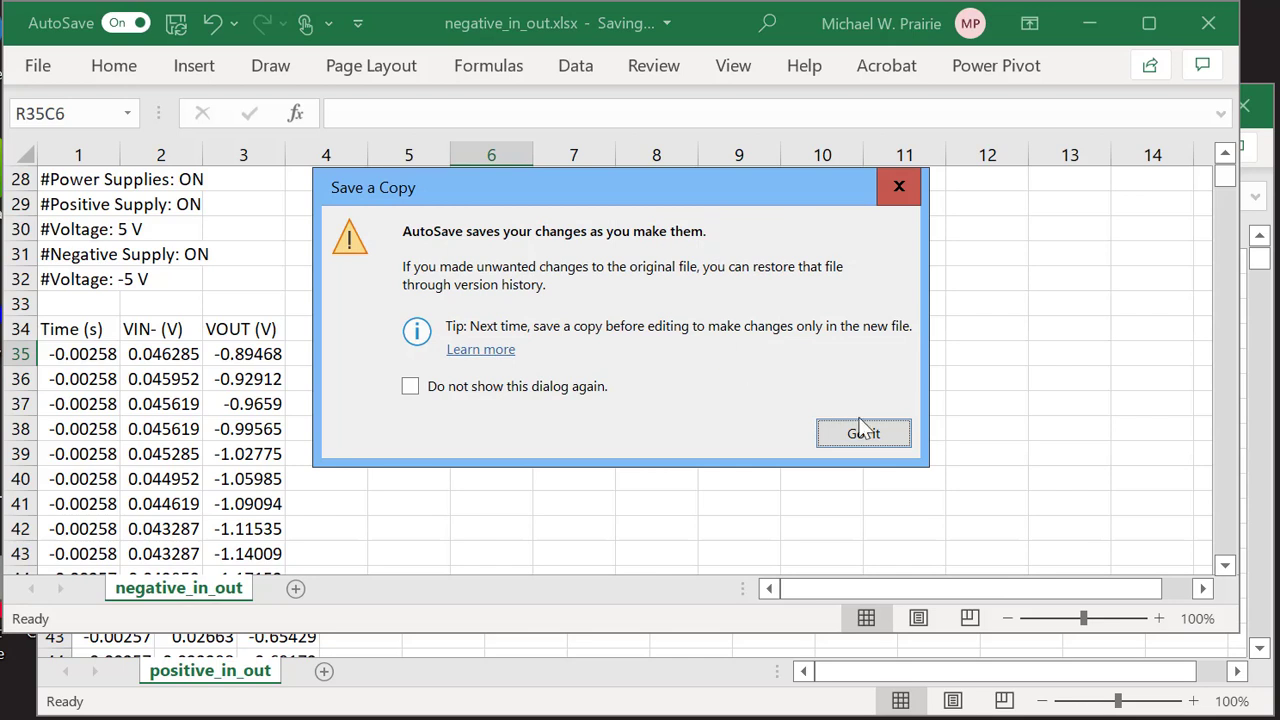
{"action": "left_click", "coordinate": [866, 440]}
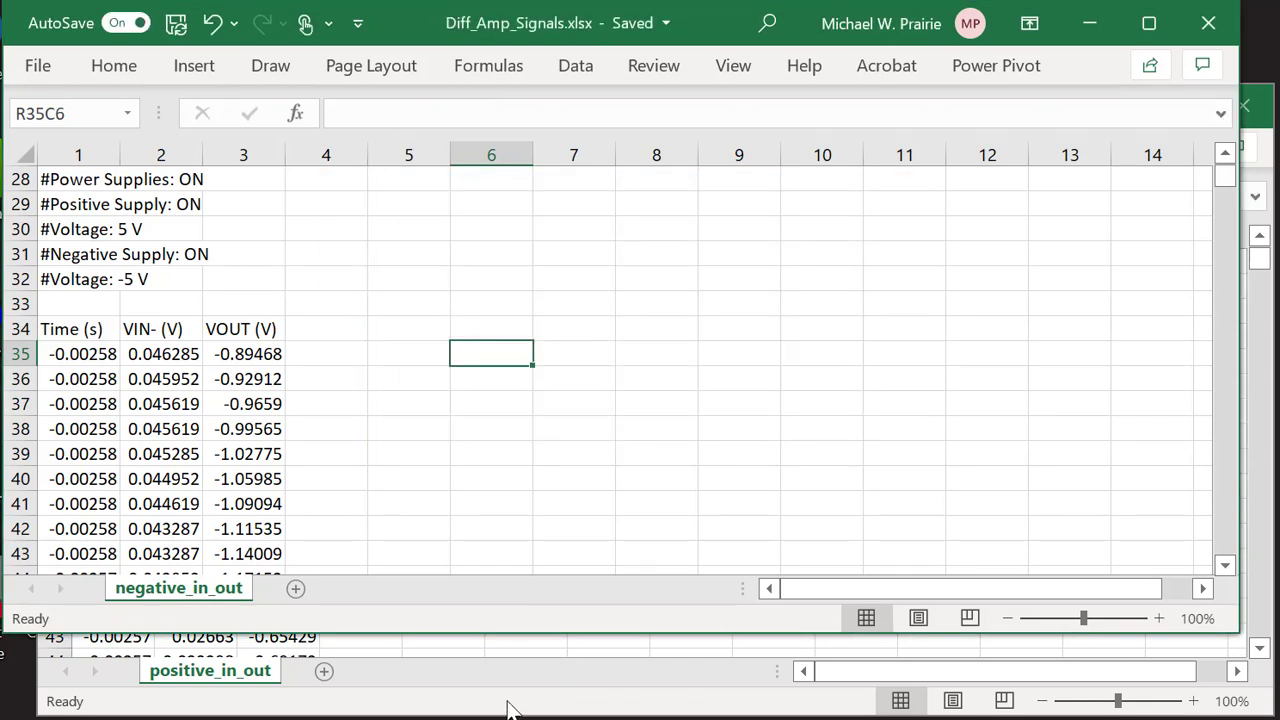
Copy positive_in_out's VIN+ (V) and VOUT (V) columns into Diff_Amp_Signals at column 4.
{"action": "left_click", "coordinate": [510, 708]}
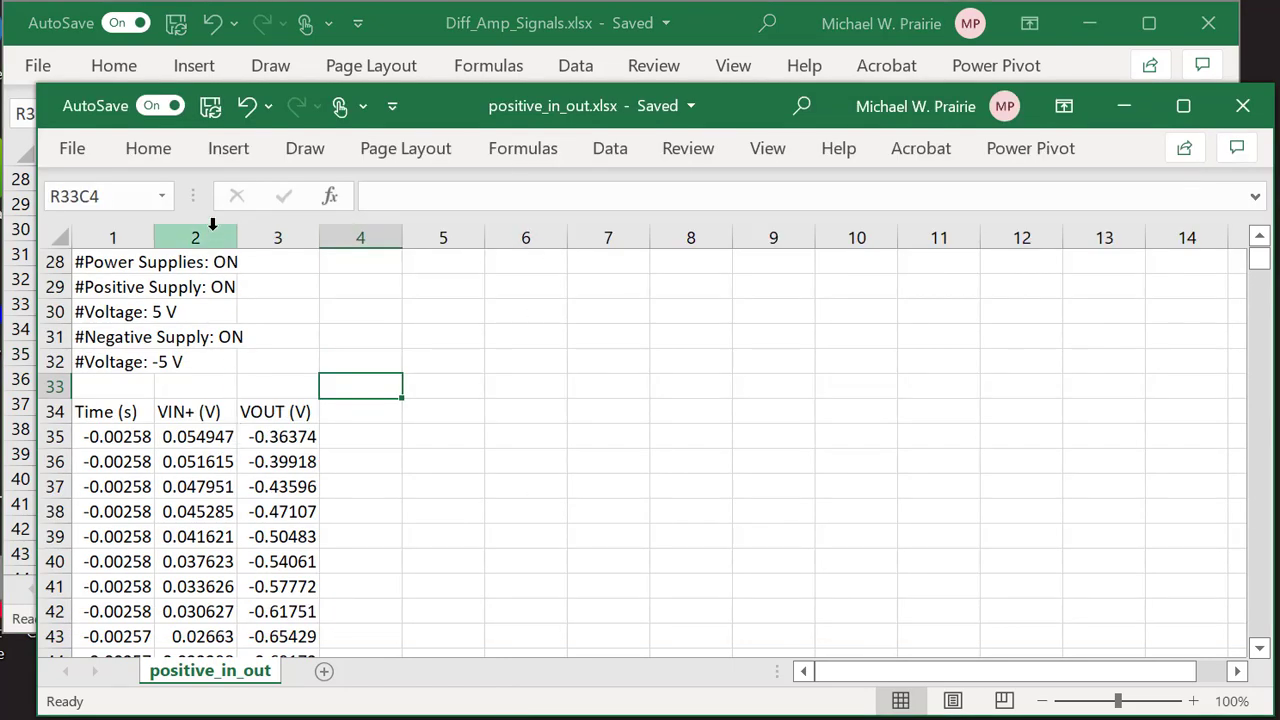
{"action": "left_click_drag", "start_coordinate": [211, 233], "coordinate": [271, 236]}
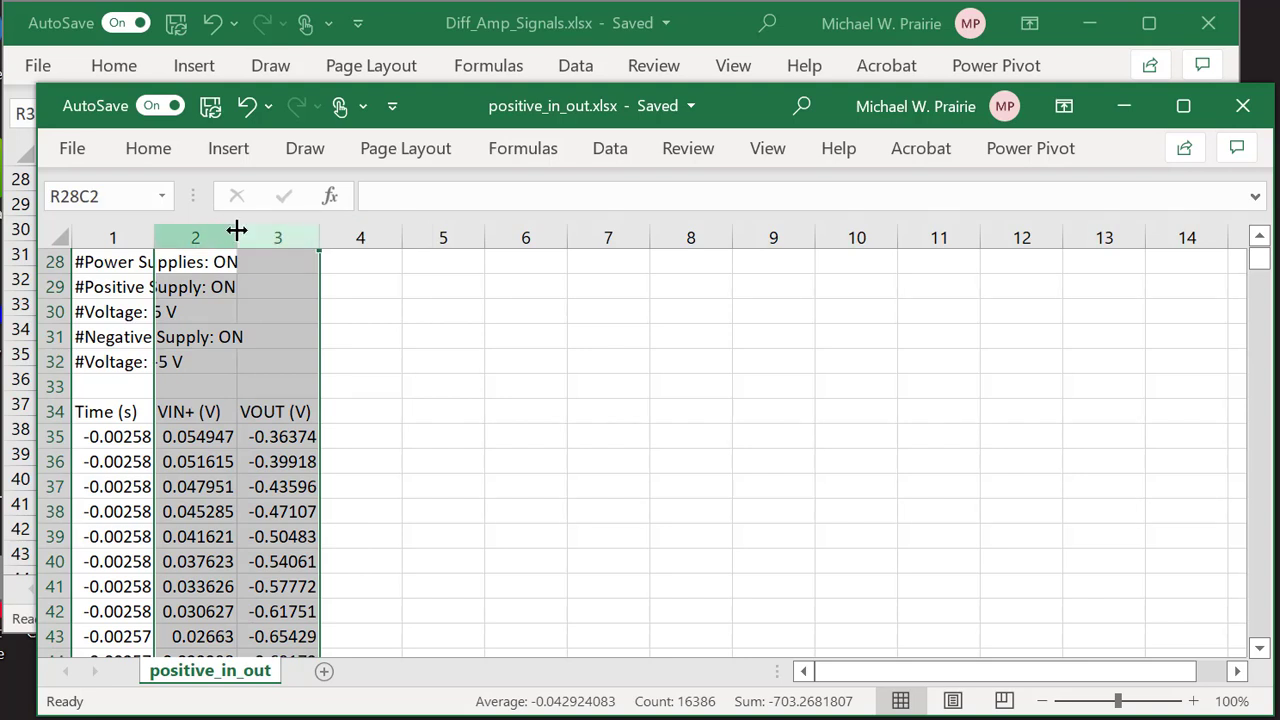
{"action": "right_click", "coordinate": [299, 232]}
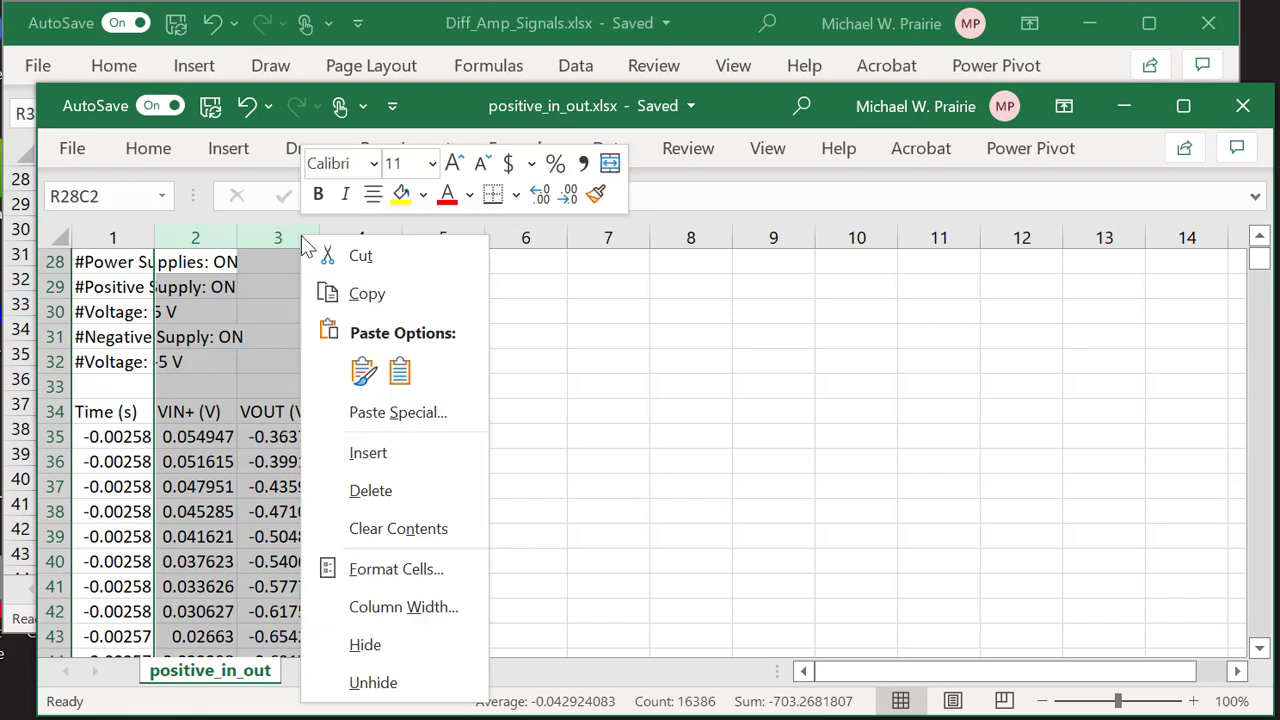
{"action": "left_click", "coordinate": [364, 296]}
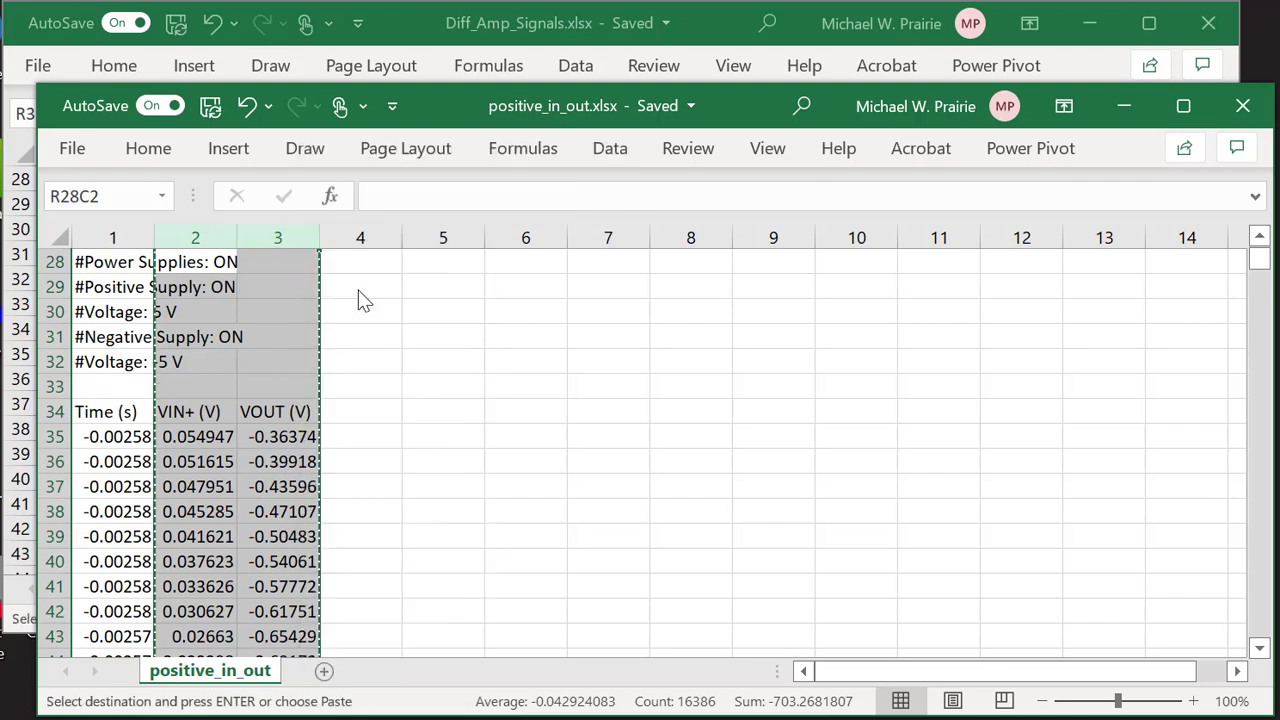
{"action": "left_click", "coordinate": [529, 12]}
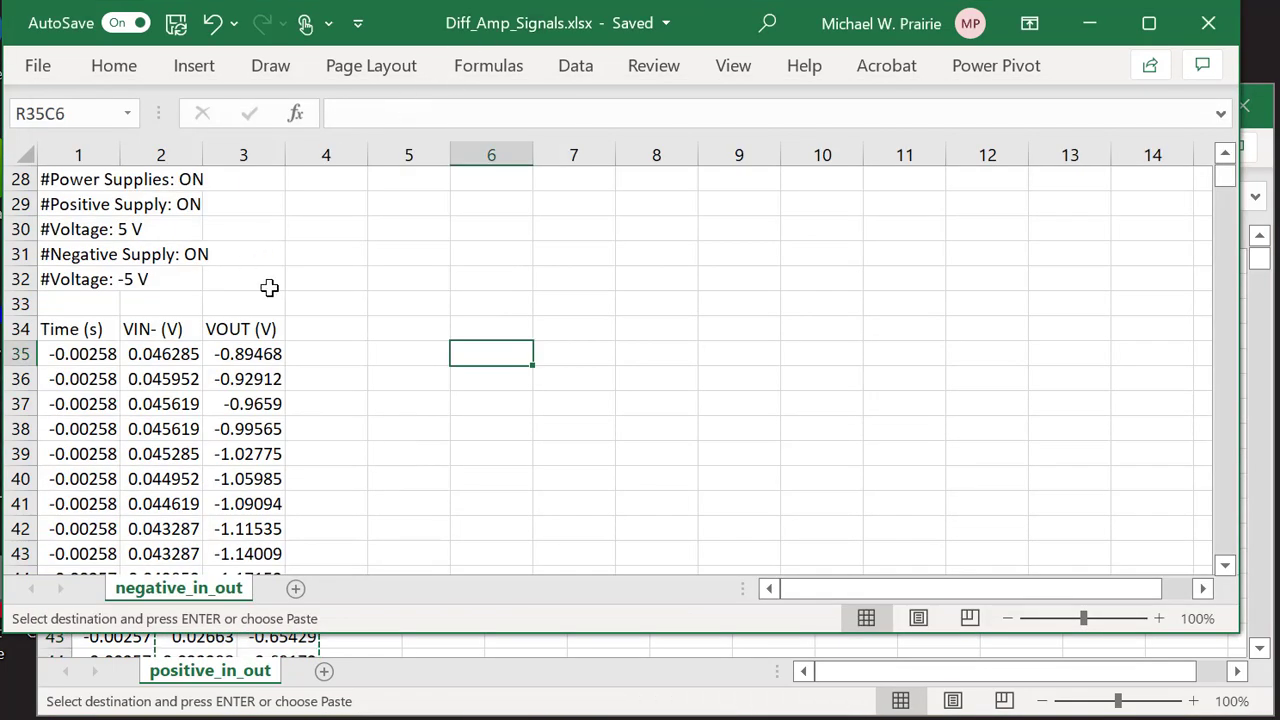
{"action": "right_click", "coordinate": [338, 143]}
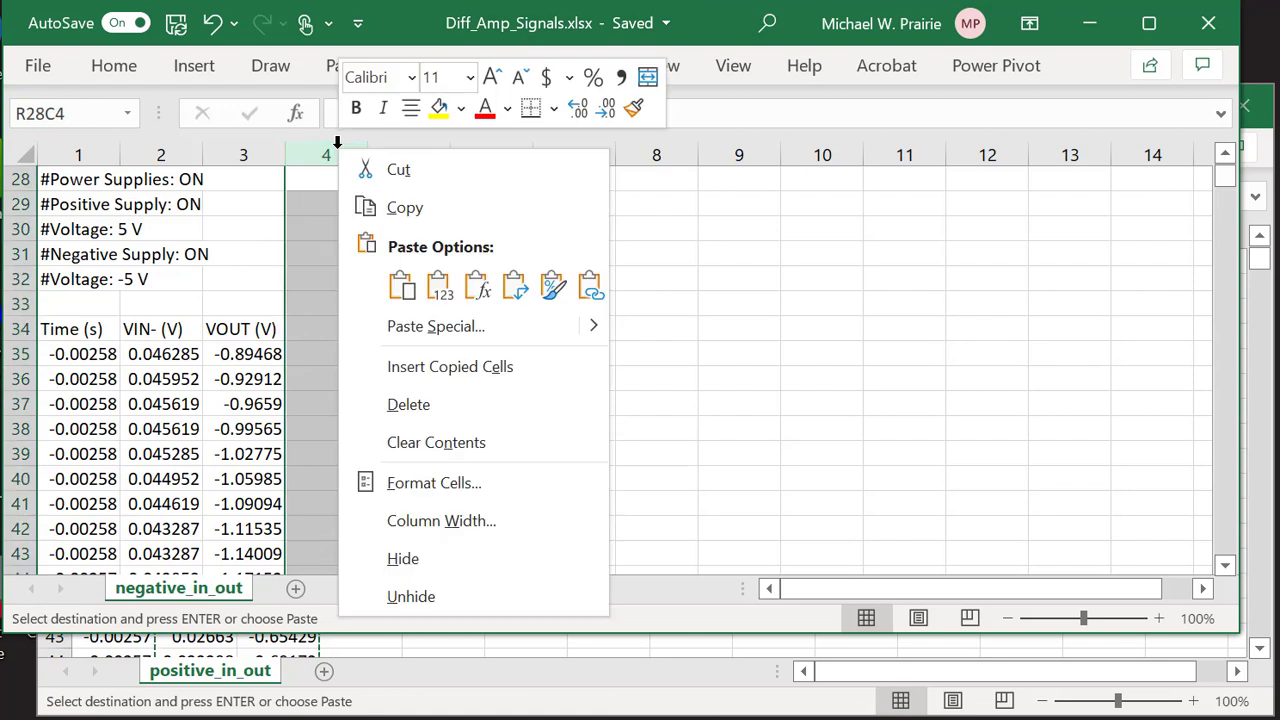
{"action": "left_click", "coordinate": [420, 368]}
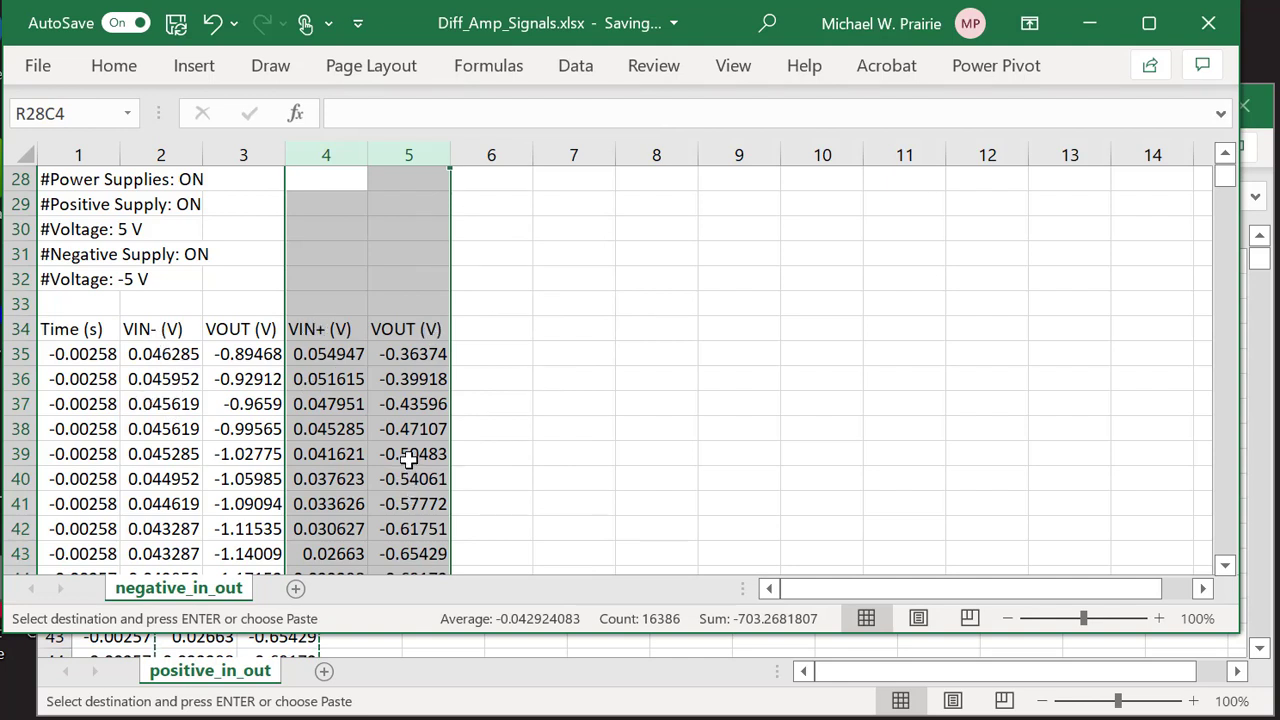
Leave one 60-pixel blank column before the VIN+ data and bring positive_in_out forward.
{"action": "right_click", "coordinate": [329, 147]}
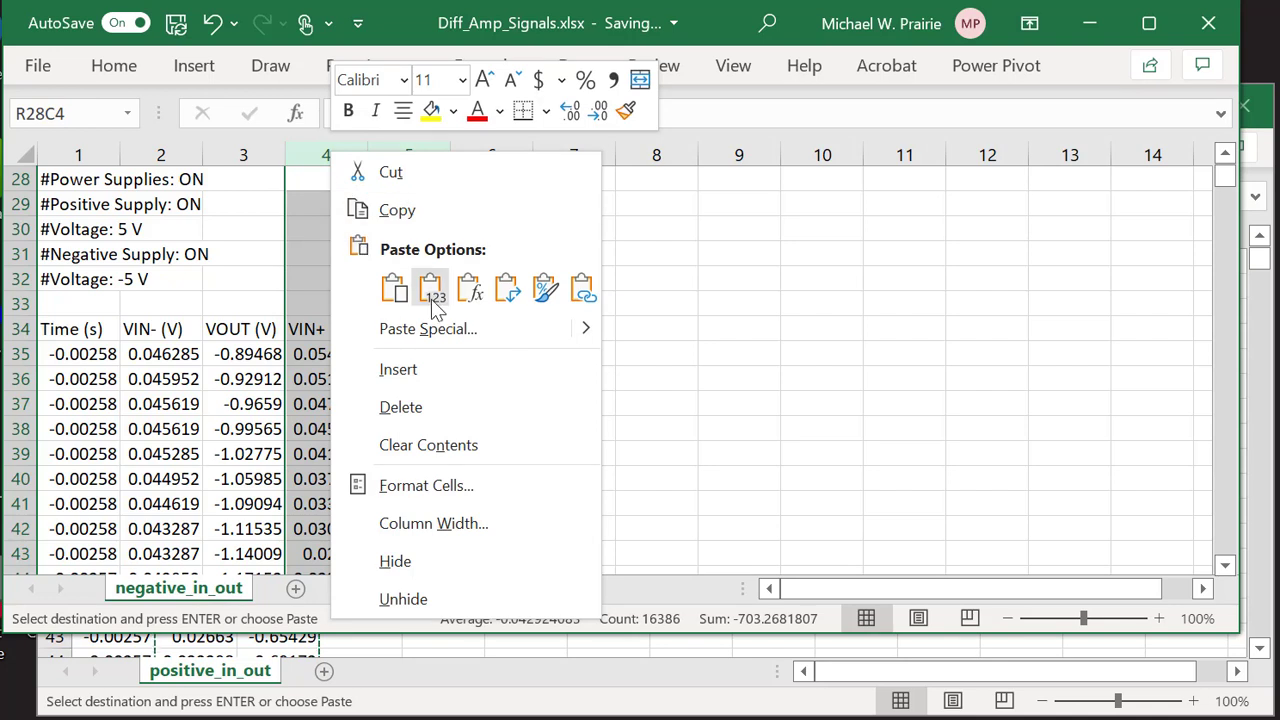
{"action": "left_click", "coordinate": [416, 370]}
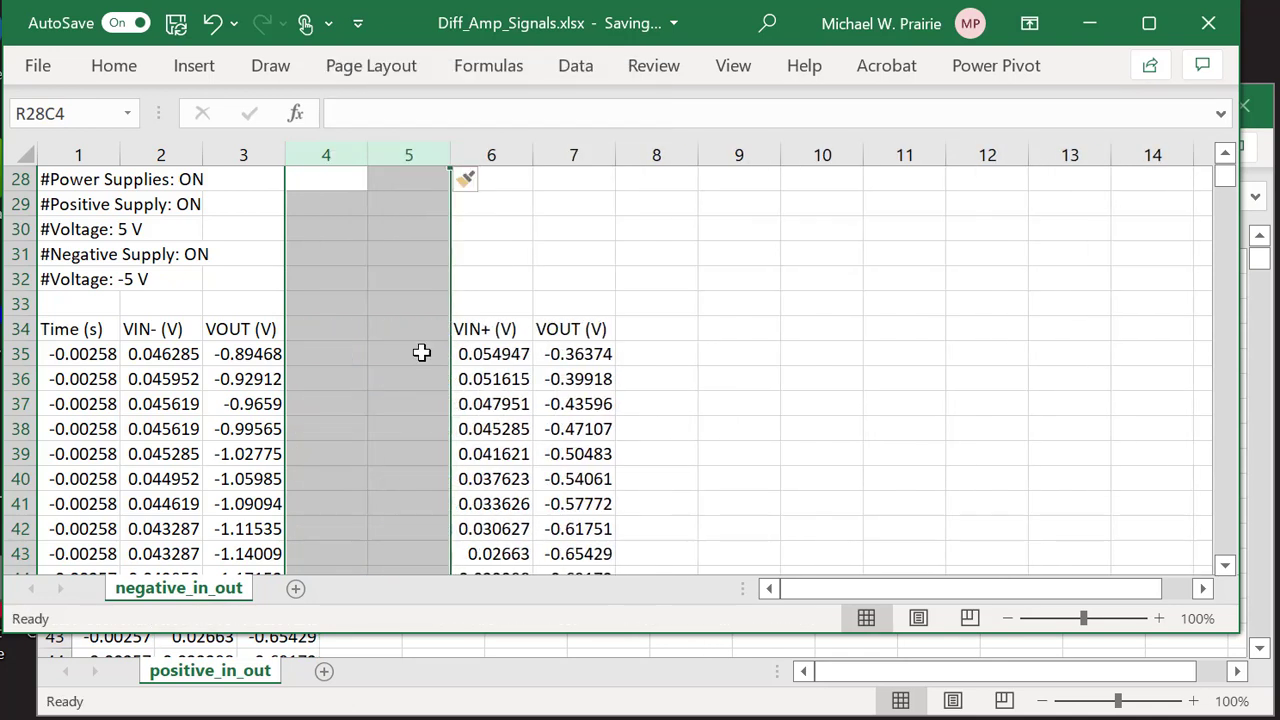
{"action": "left_click", "coordinate": [406, 246]}
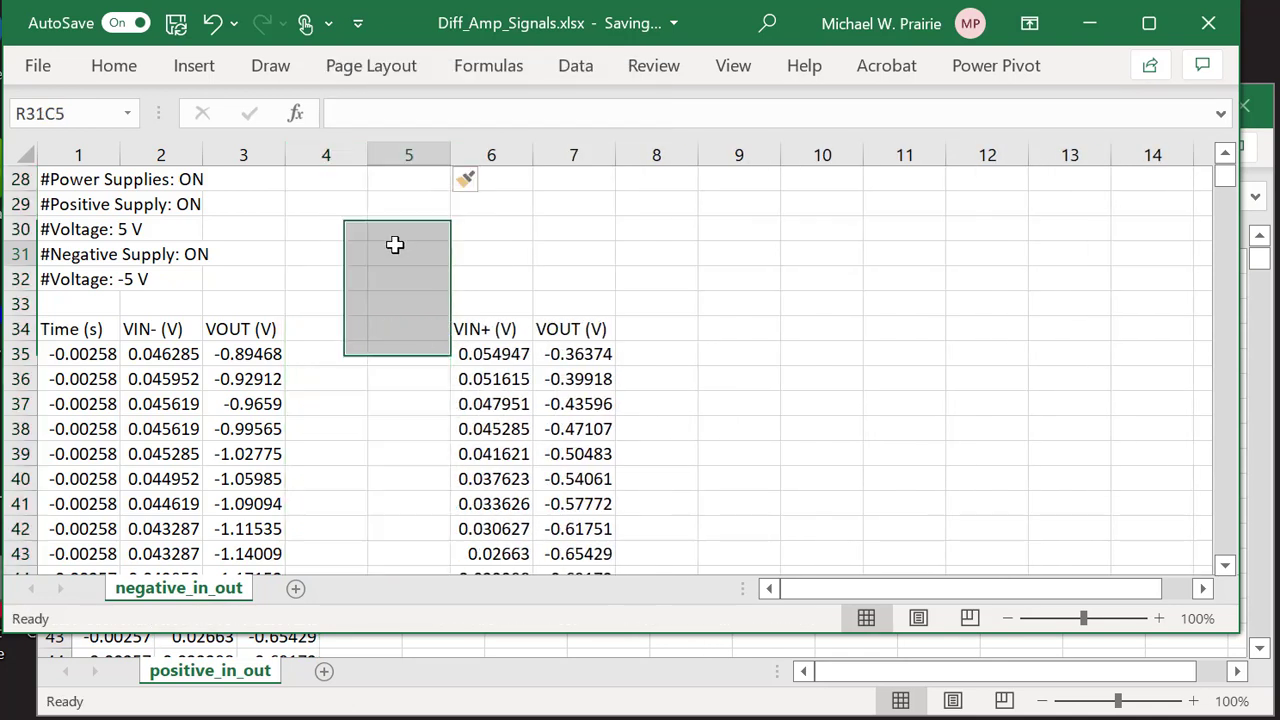
{"action": "left_click", "coordinate": [409, 143]}
{"action": "right_click", "coordinate": [409, 156]}
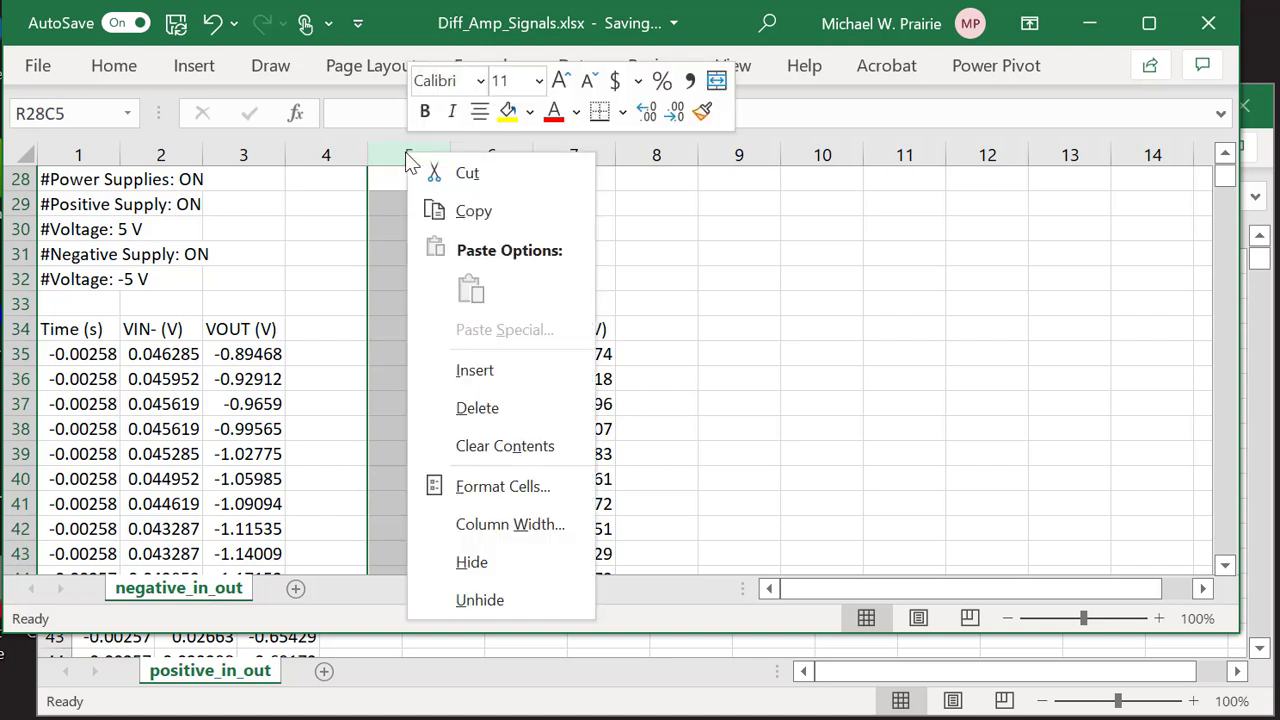
{"action": "left_click", "coordinate": [477, 408]}
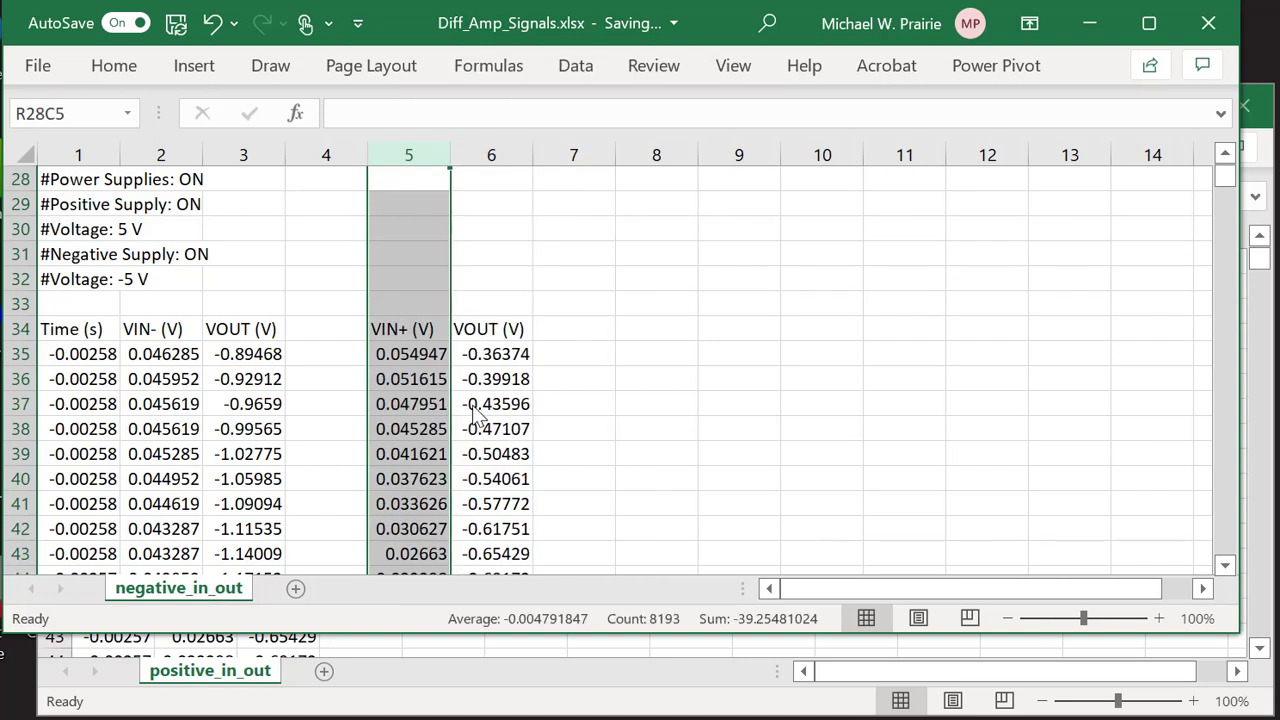
{"action": "left_click", "coordinate": [602, 278]}
{"action": "left_click_drag", "start_coordinate": [367, 154], "coordinate": [337, 152]}
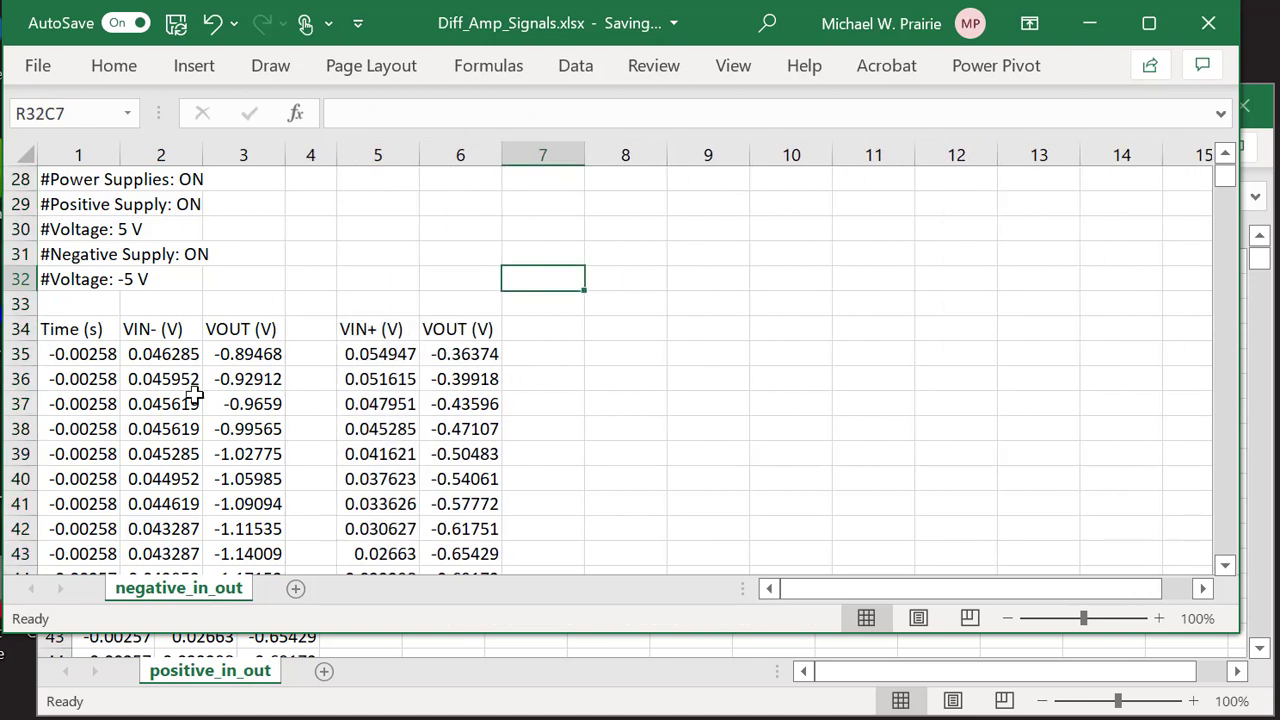
{"action": "left_click", "coordinate": [1262, 418]}
{"action": "left_click", "coordinate": [1262, 418]}
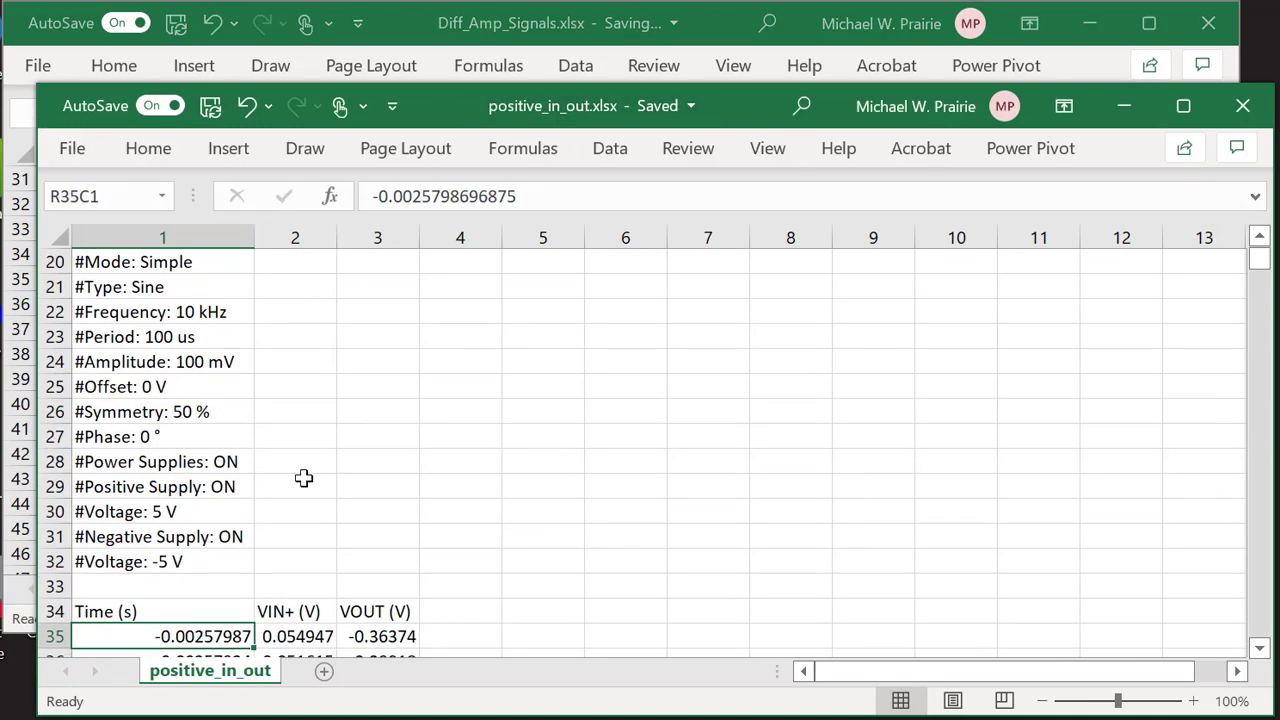
Close positive_in_out, enlarge the Diff_Amp_Signals window and zoom out to 70%.
{"action": "left_click", "coordinate": [1243, 107]}
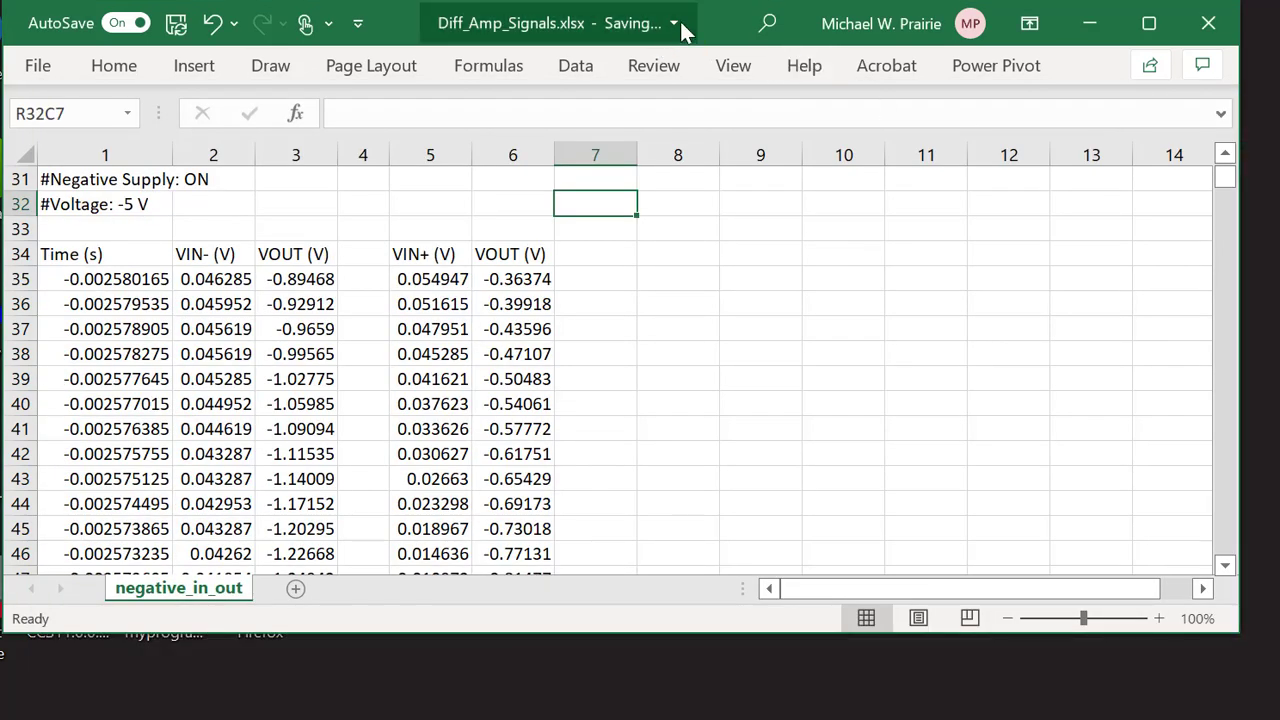
{"action": "left_click_drag", "start_coordinate": [1240, 632], "coordinate": [1266, 702]}
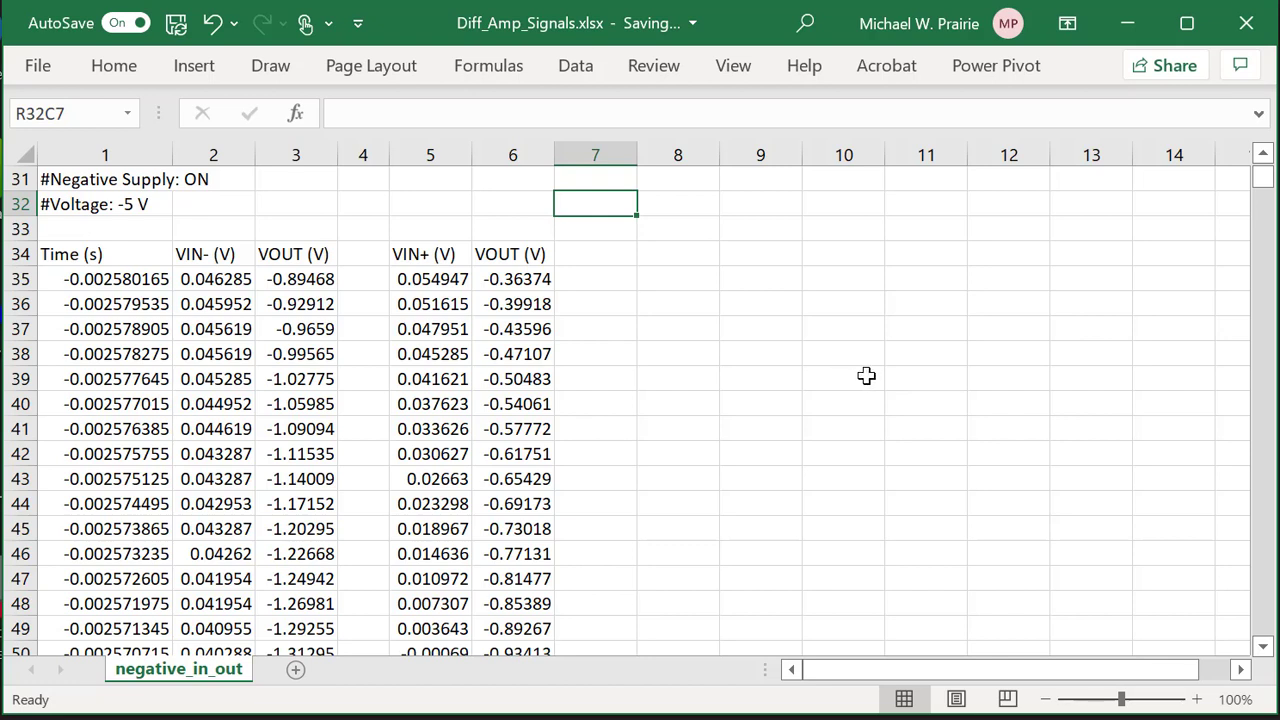
{"action": "scroll", "coordinate": [866, 375], "scroll_direction": "down", "scroll_amount": 1, "text": "ctrl"}
{"action": "scroll", "coordinate": [864, 374], "scroll_direction": "down", "scroll_amount": 1, "text": "ctrl"}
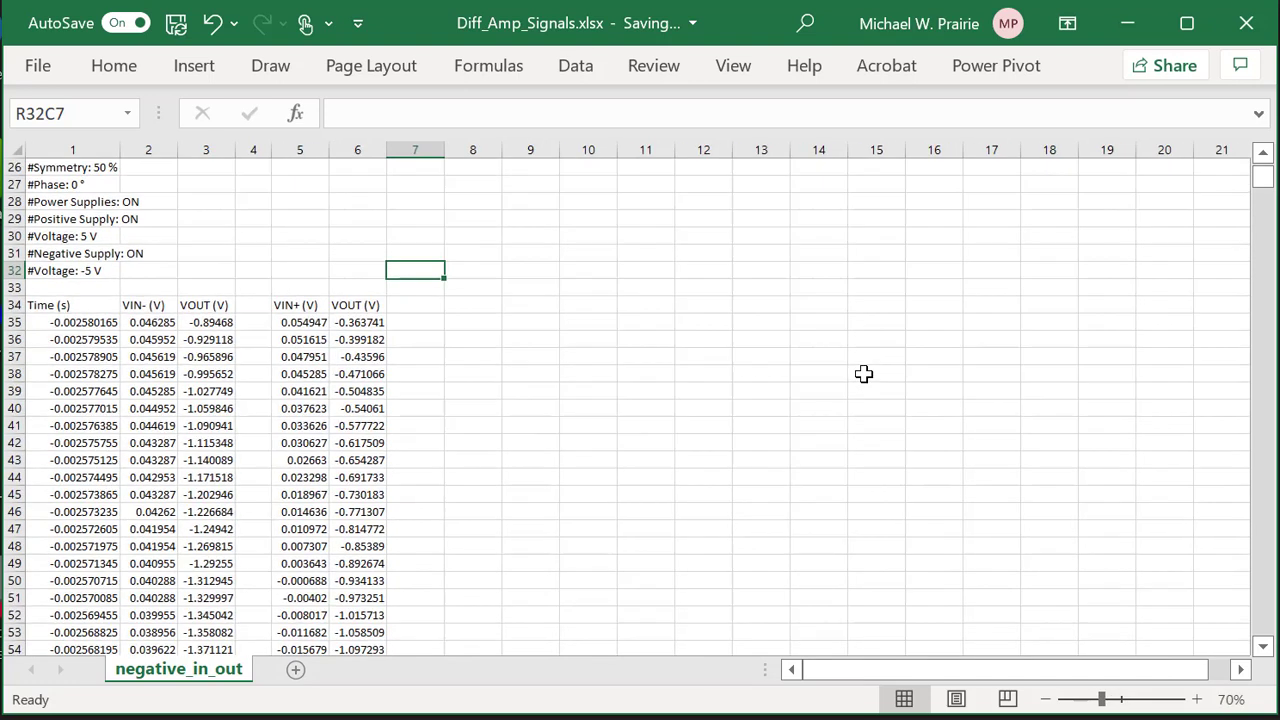
Insert a Scatter with Straight Lines chart from the Insert tab's Scatter dropdown.
{"action": "left_click", "coordinate": [214, 77]}
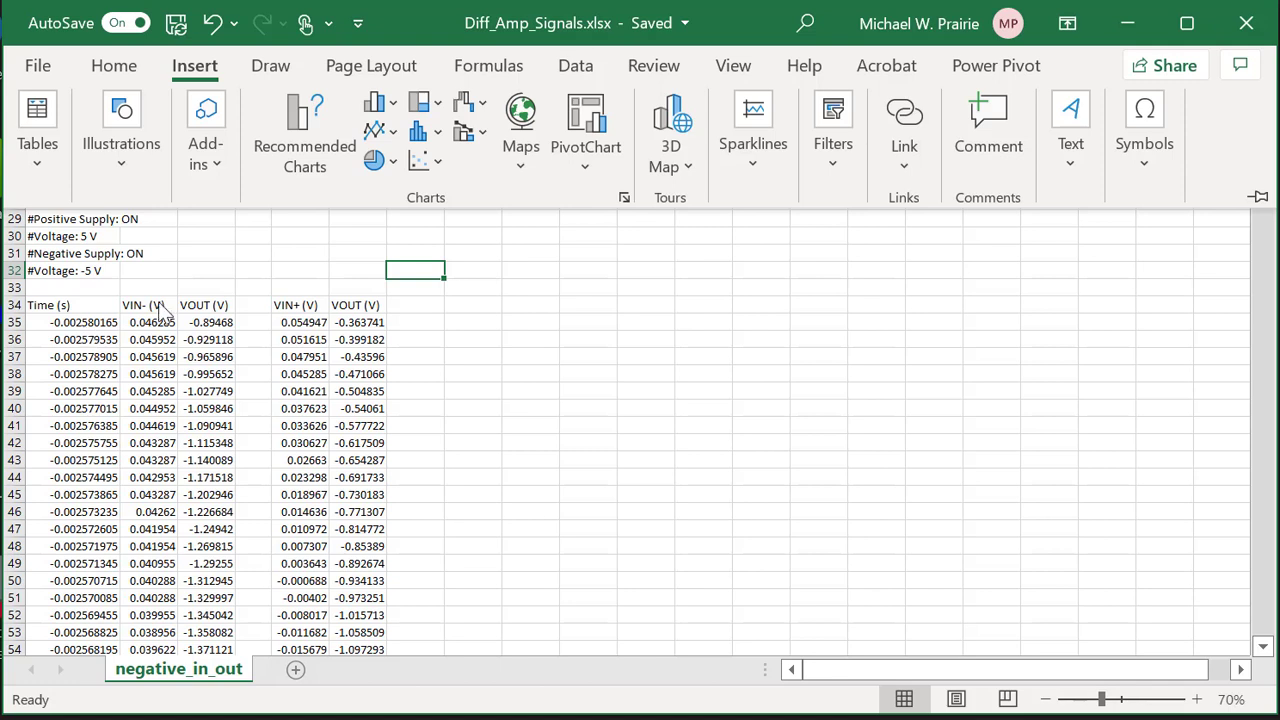
{"action": "left_click", "coordinate": [422, 162]}
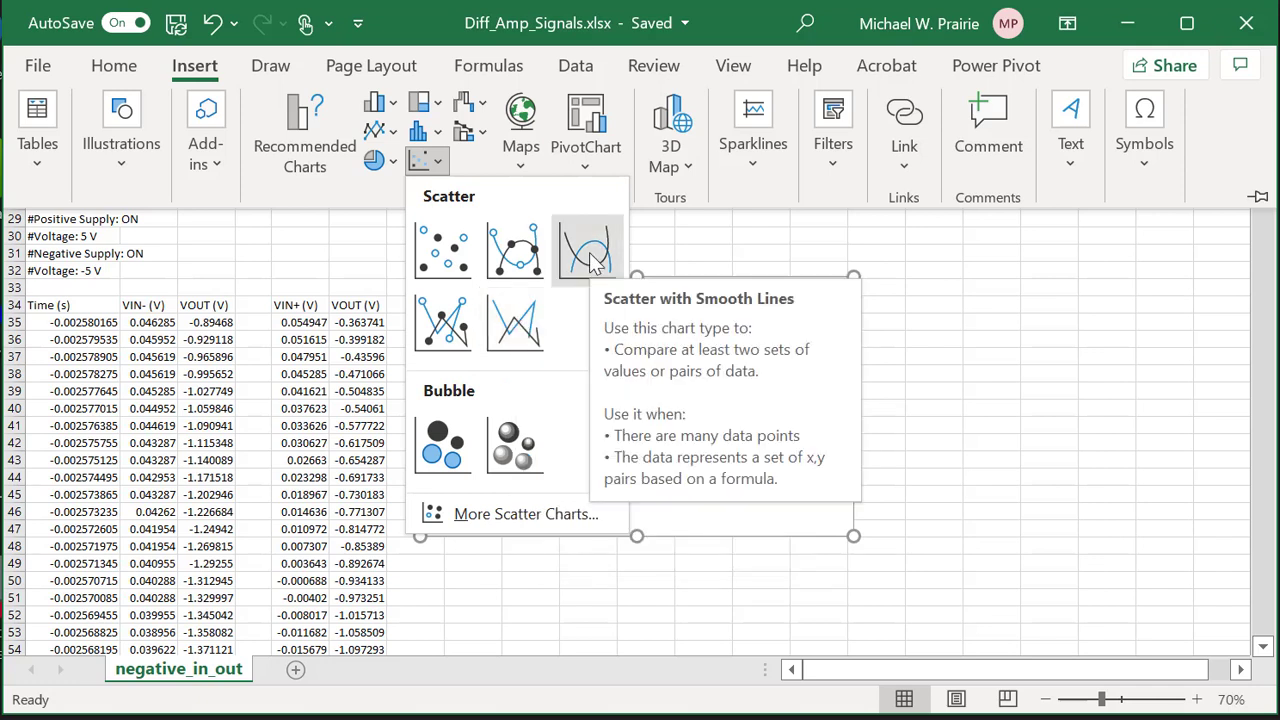
{"action": "left_click", "coordinate": [516, 330]}
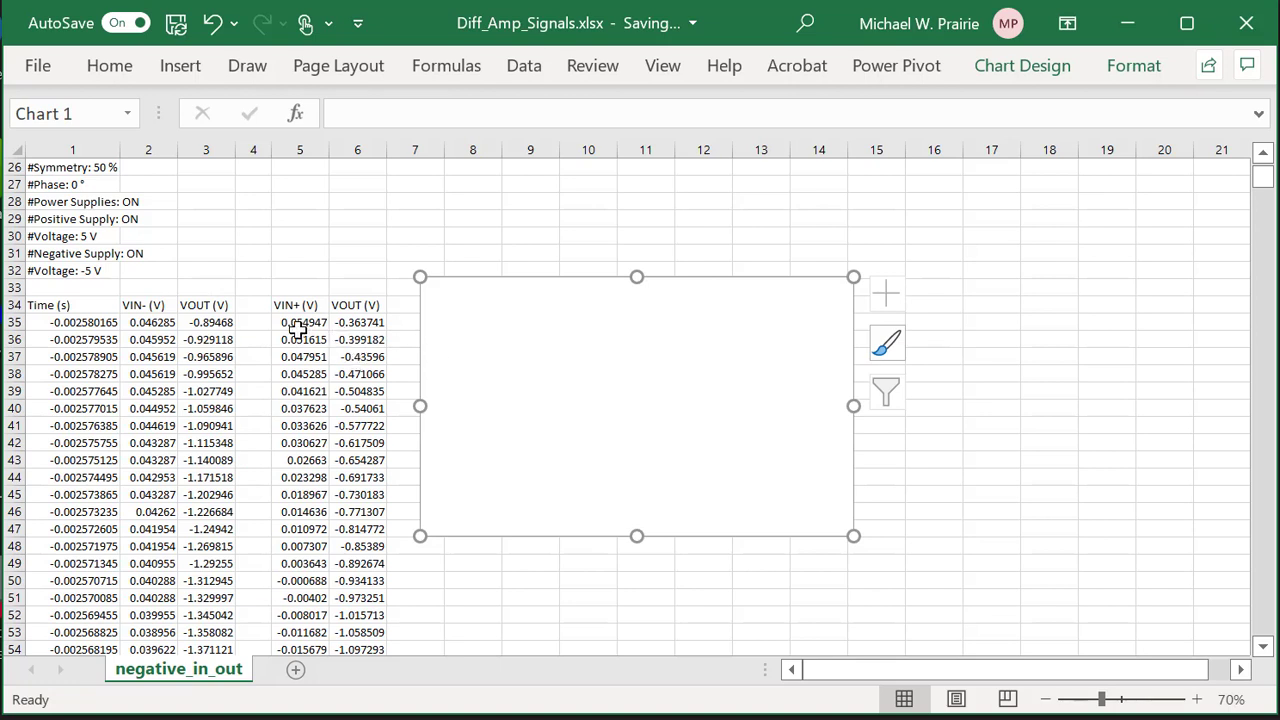
Open Select Data for the empty scatter chart from its right-click menu.
{"action": "right_click", "coordinate": [505, 345]}
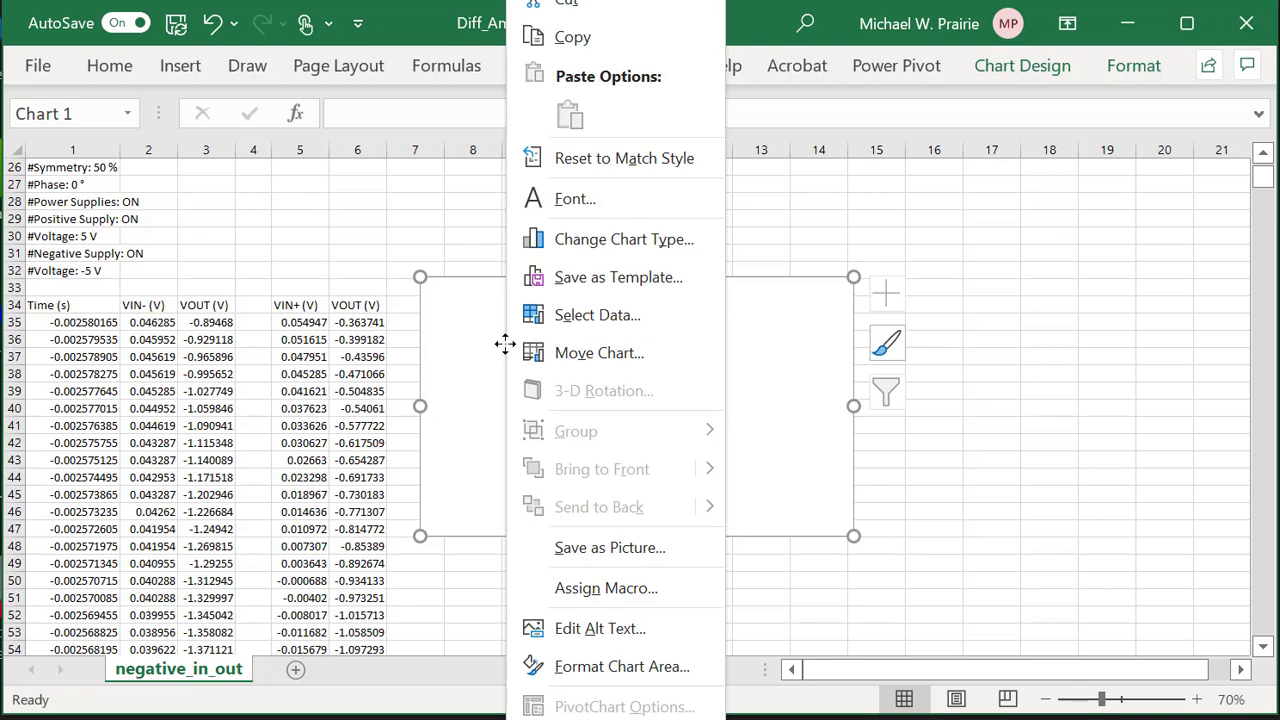
{"action": "left_click", "coordinate": [565, 317]}
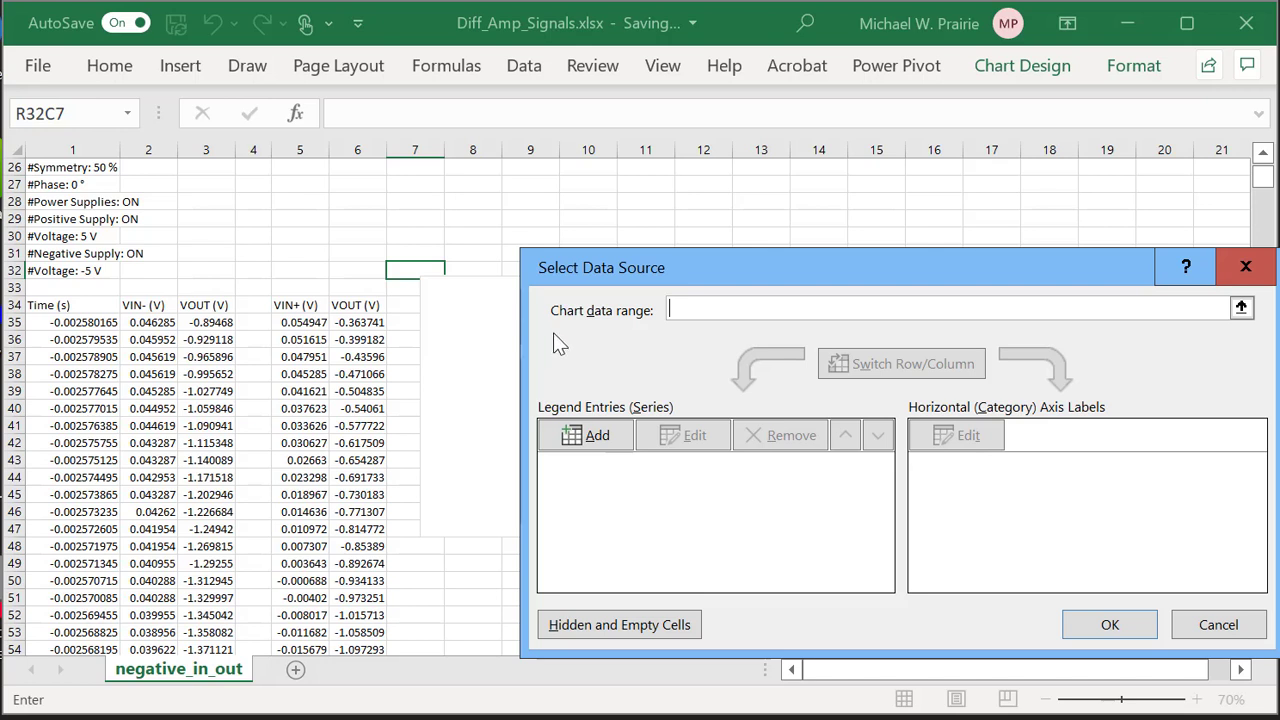
Add a new series named from the VIN- (V) header cell R34C2.
{"action": "left_click_drag", "start_coordinate": [868, 259], "coordinate": [872, 114]}
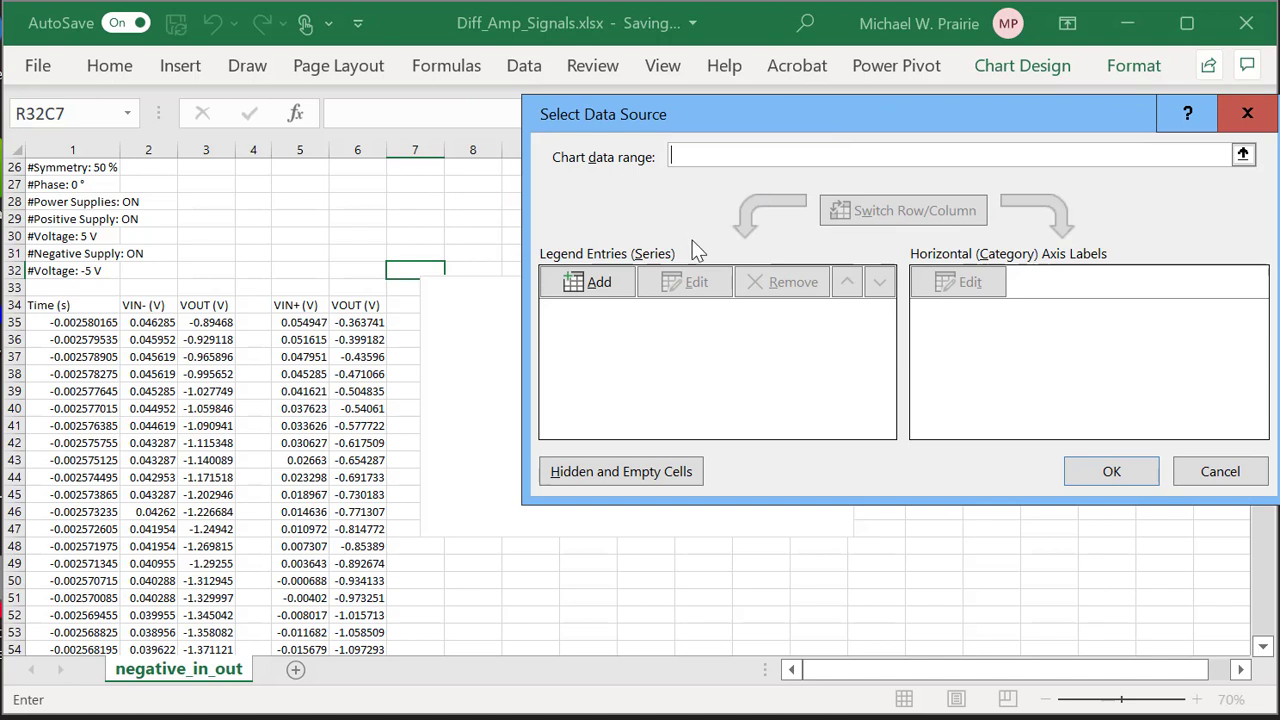
{"action": "left_click", "coordinate": [601, 284]}
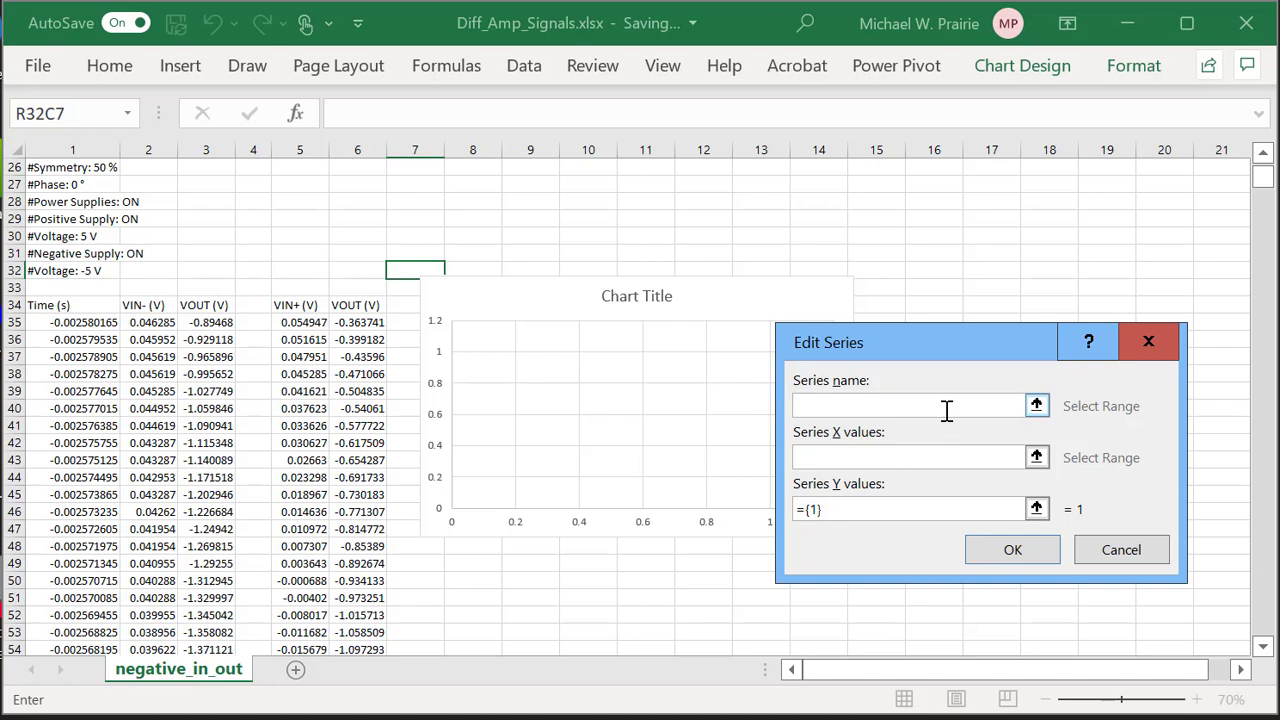
{"action": "left_click", "coordinate": [147, 306]}
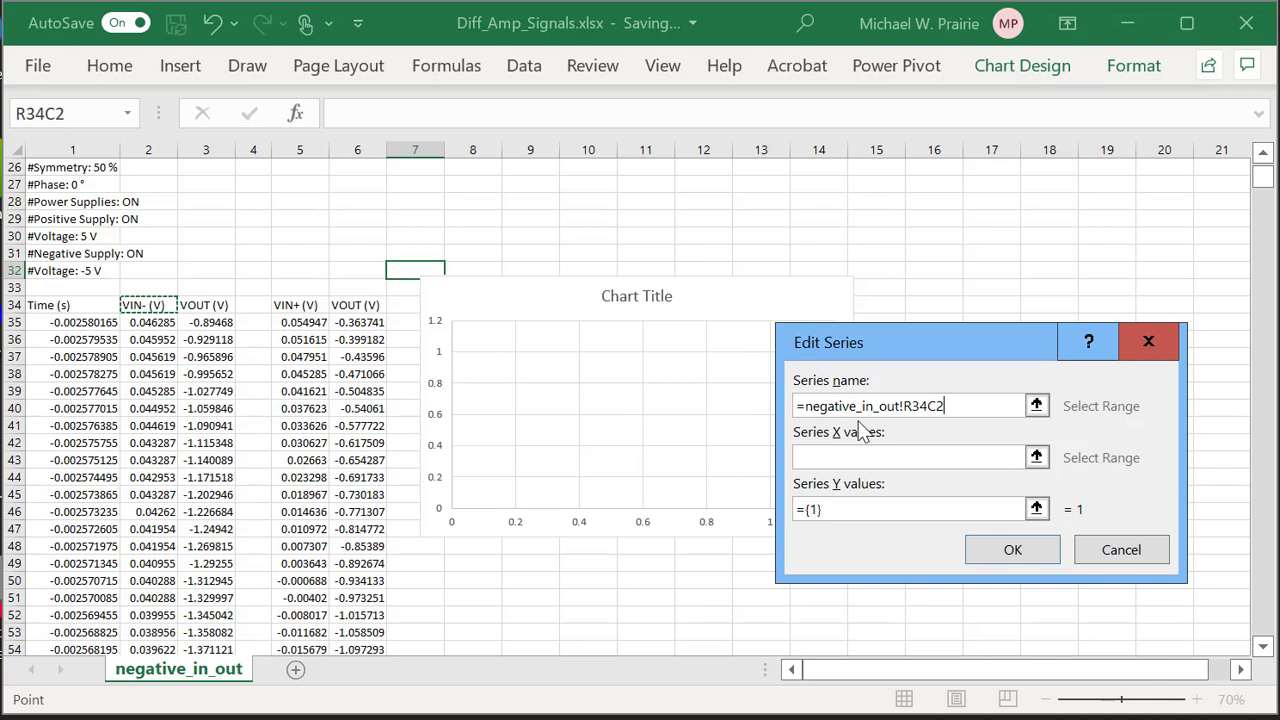
Set the series X values to the Time (s) column, R35C1:R8226C1.
{"action": "left_click", "coordinate": [1012, 460]}
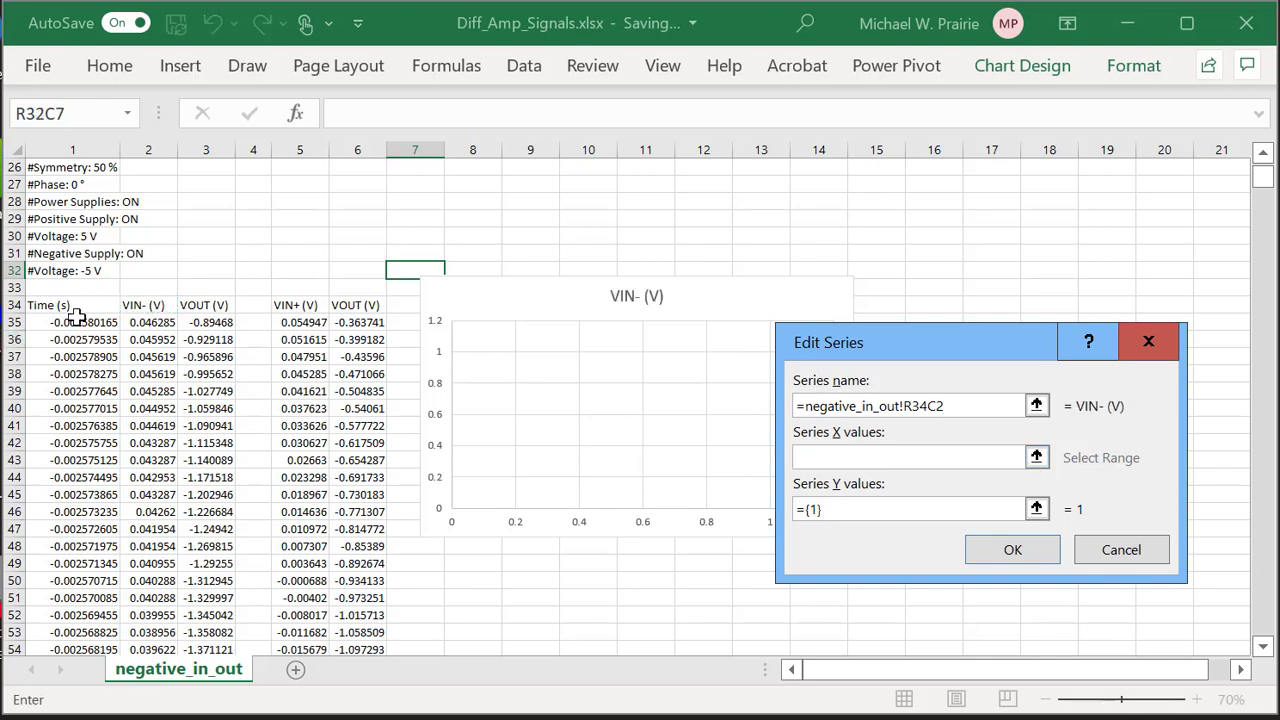
{"action": "left_click_drag", "start_coordinate": [87, 320], "coordinate": [80, 477]}
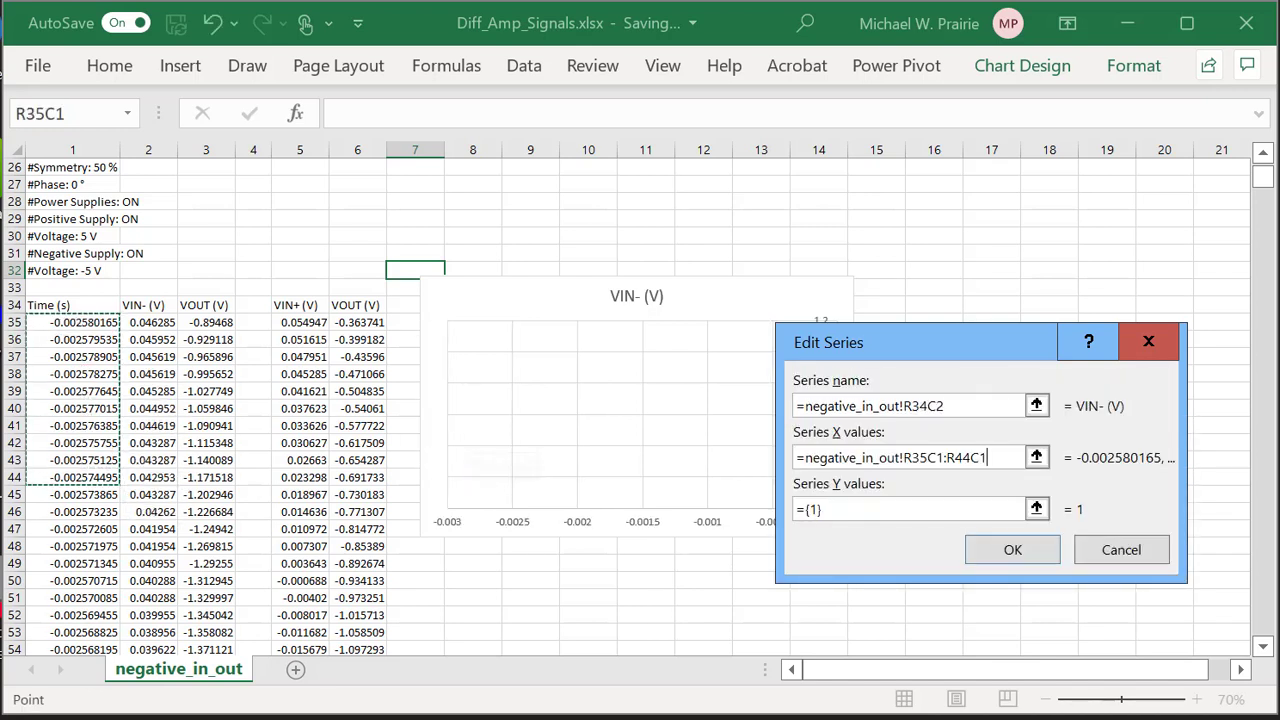
{"action": "left_click_drag", "start_coordinate": [1264, 176], "coordinate": [1272, 623]}
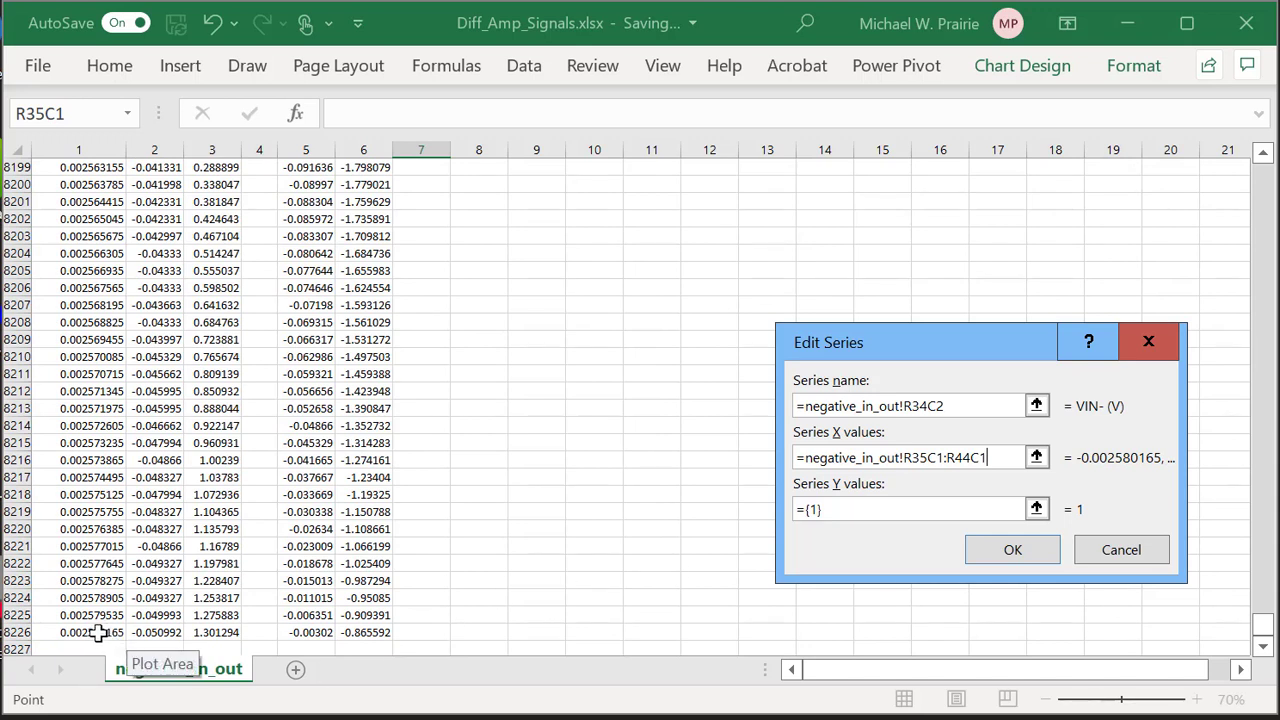
{"action": "left_click", "coordinate": [97, 633], "text": "shift"}
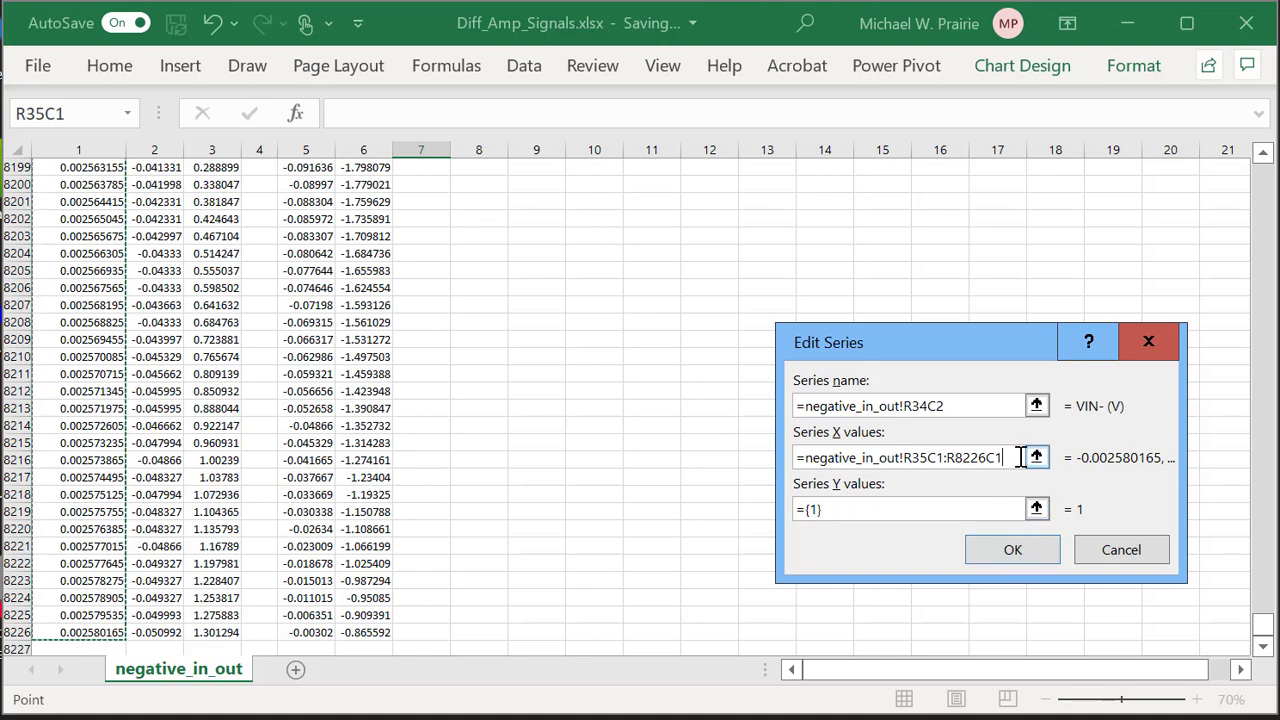
{"action": "left_click_drag", "start_coordinate": [1270, 630], "coordinate": [1270, 172]}
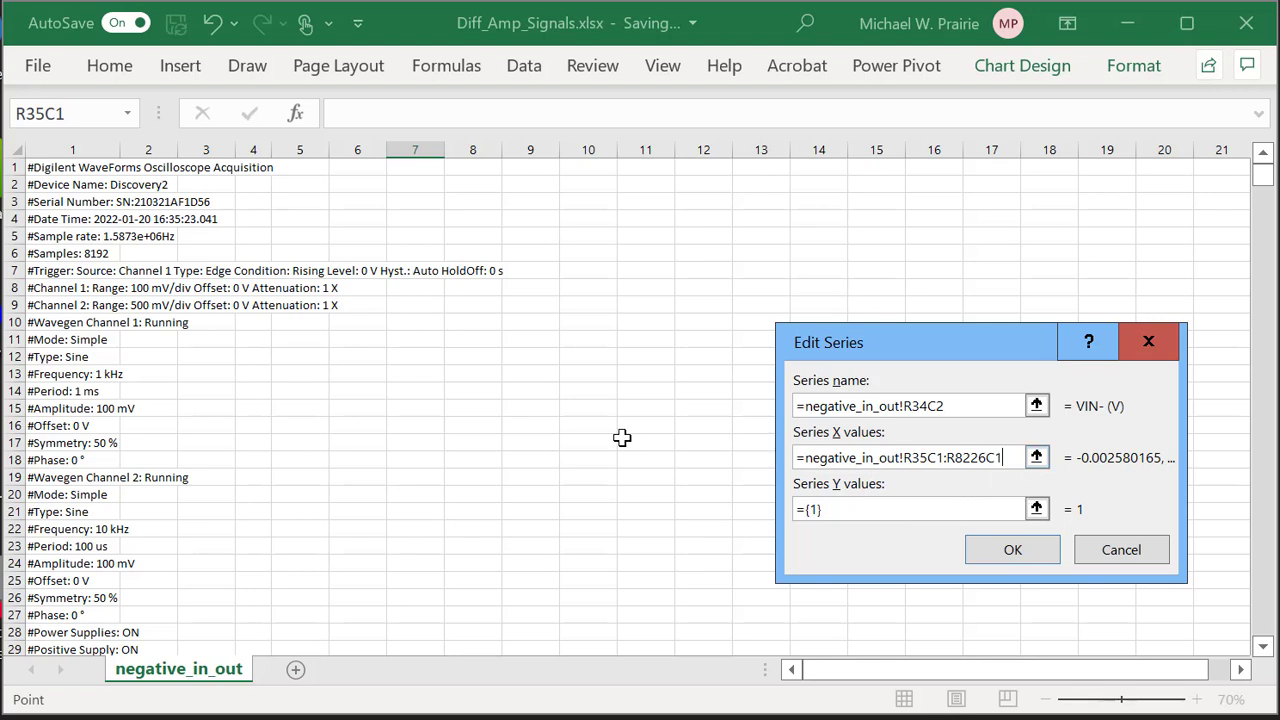
Clear the placeholder ={1} from the series Y values field.
{"action": "scroll", "coordinate": [622, 437], "scroll_direction": "down", "scroll_amount": 2}
{"action": "scroll", "coordinate": [622, 437], "scroll_direction": "down", "scroll_amount": 1}
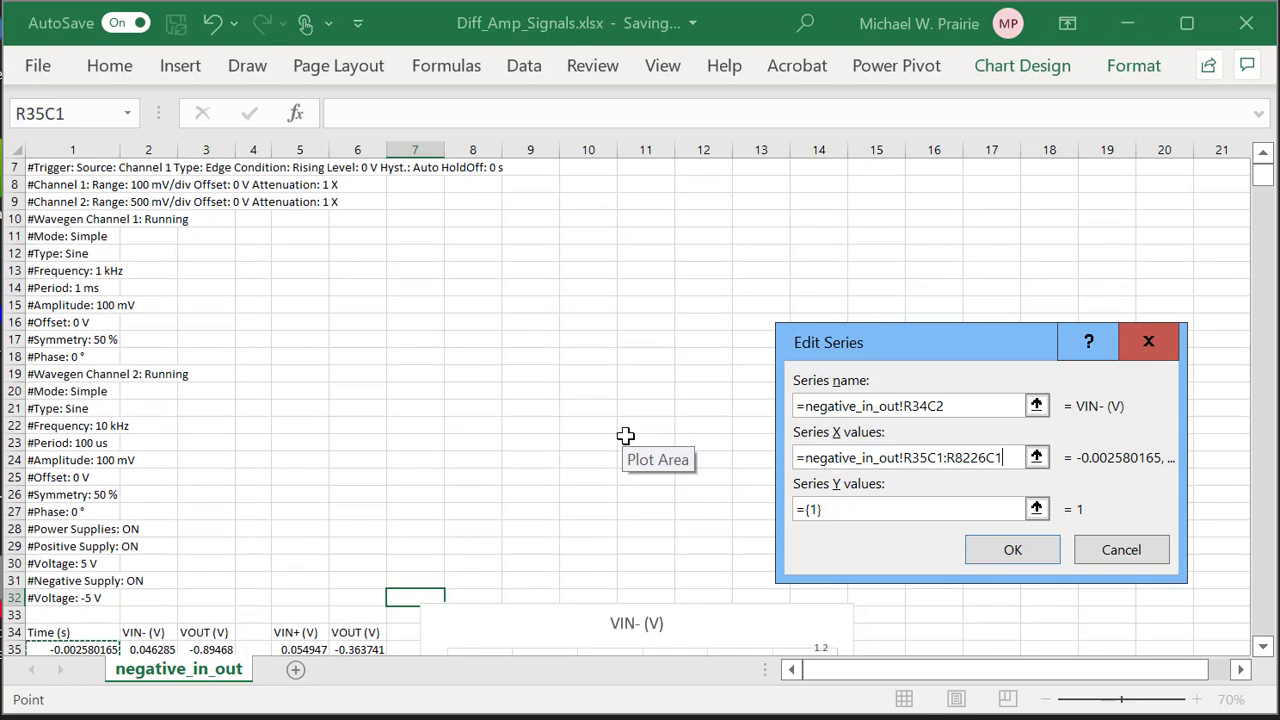
{"action": "scroll", "coordinate": [625, 436], "scroll_direction": "down", "scroll_amount": 1}
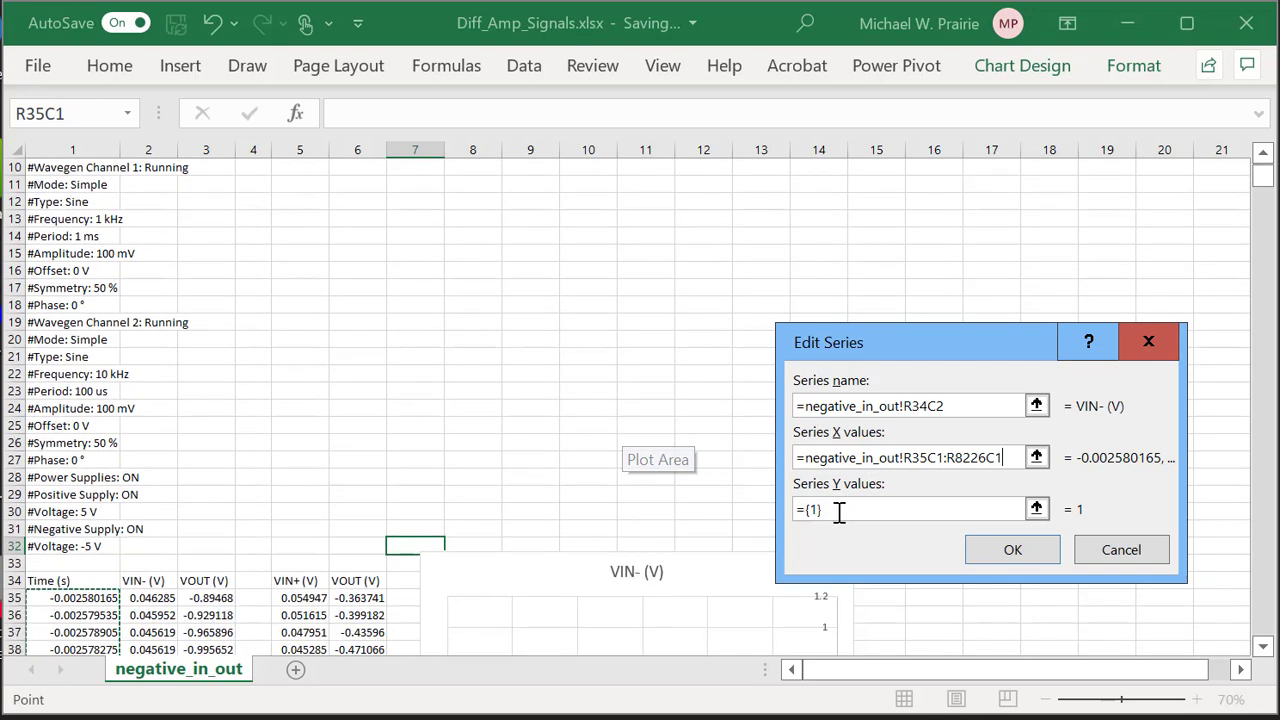
{"action": "left_click", "coordinate": [905, 514]}
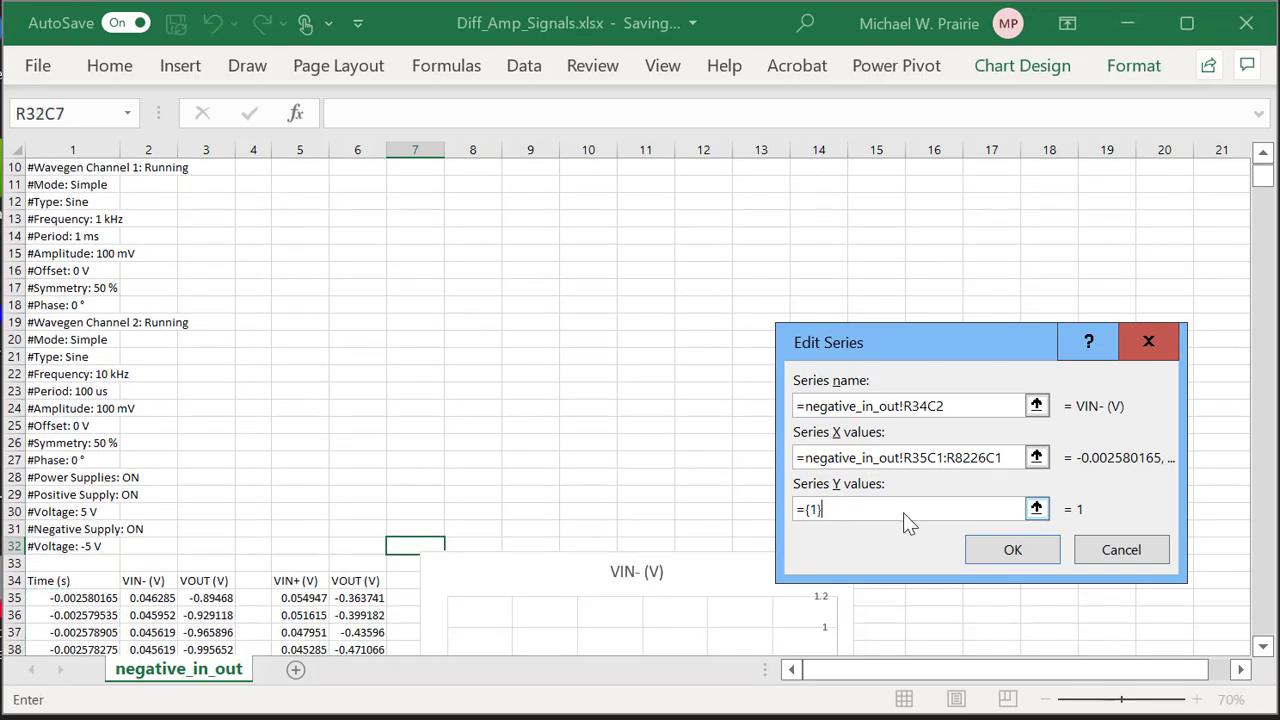
{"action": "left_click", "coordinate": [1037, 510]}
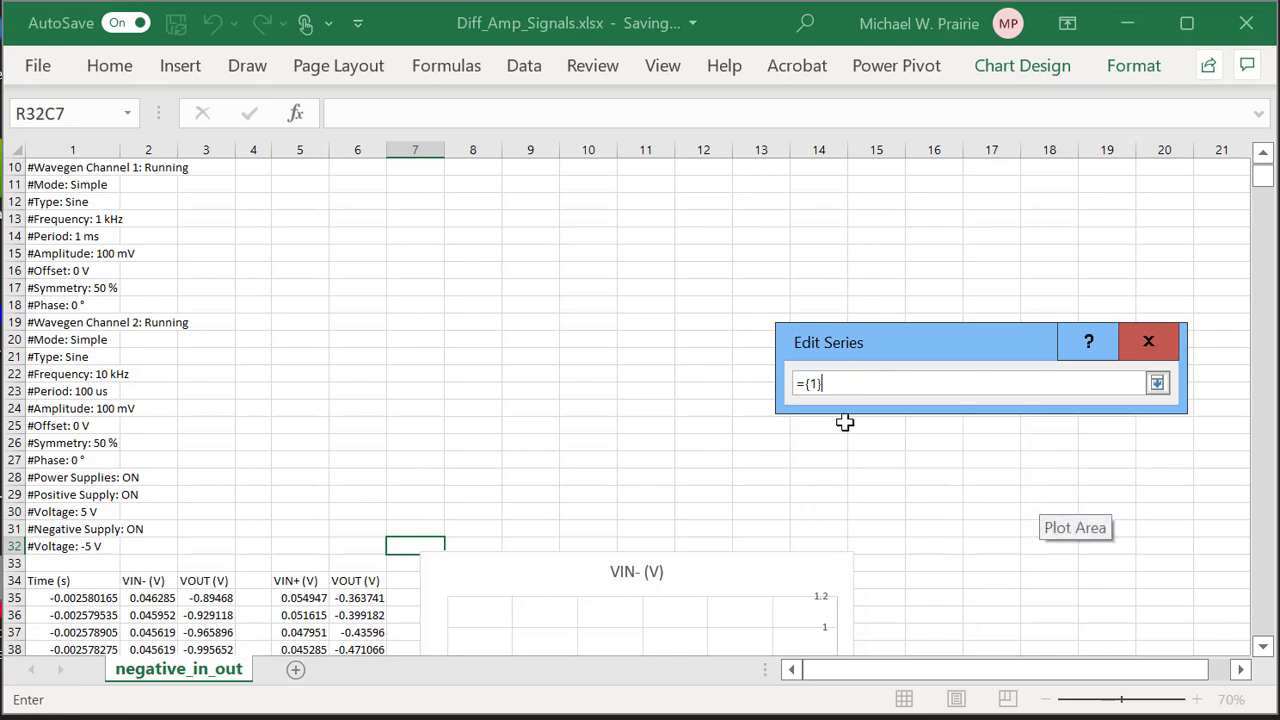
{"action": "left_click_drag", "start_coordinate": [815, 383], "coordinate": [777, 385]}
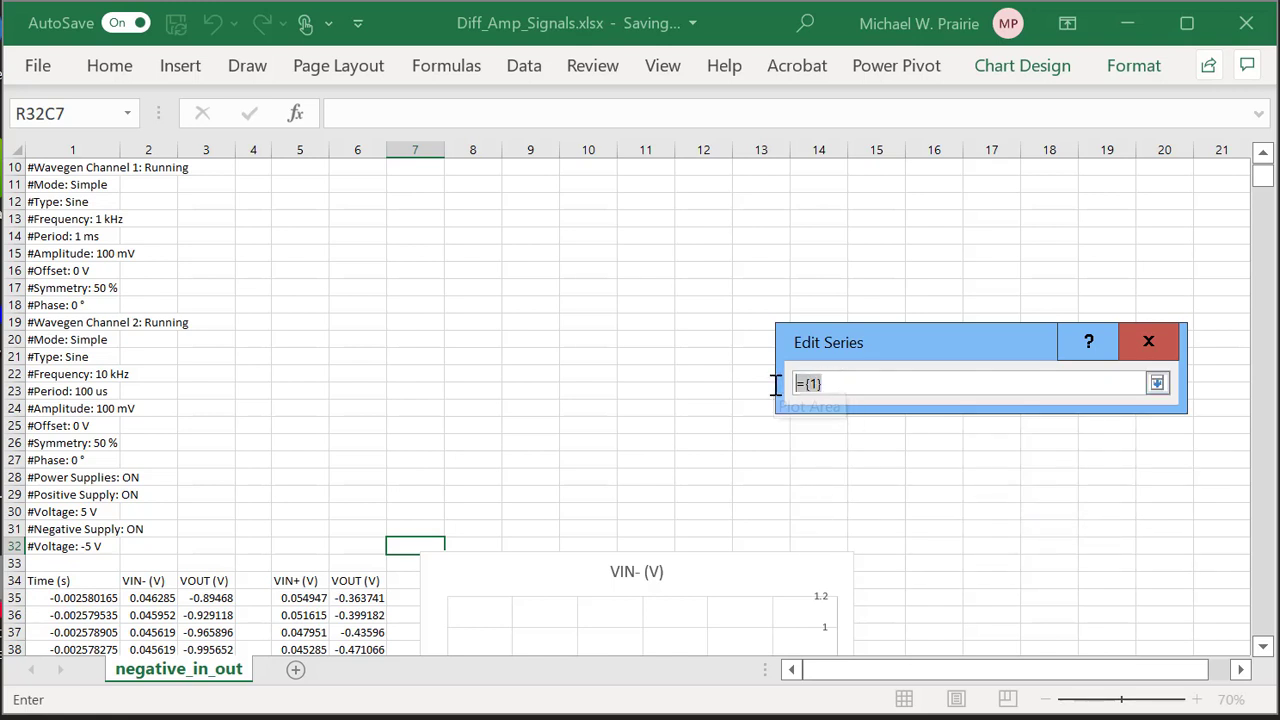
{"action": "key", "text": "Delete"}
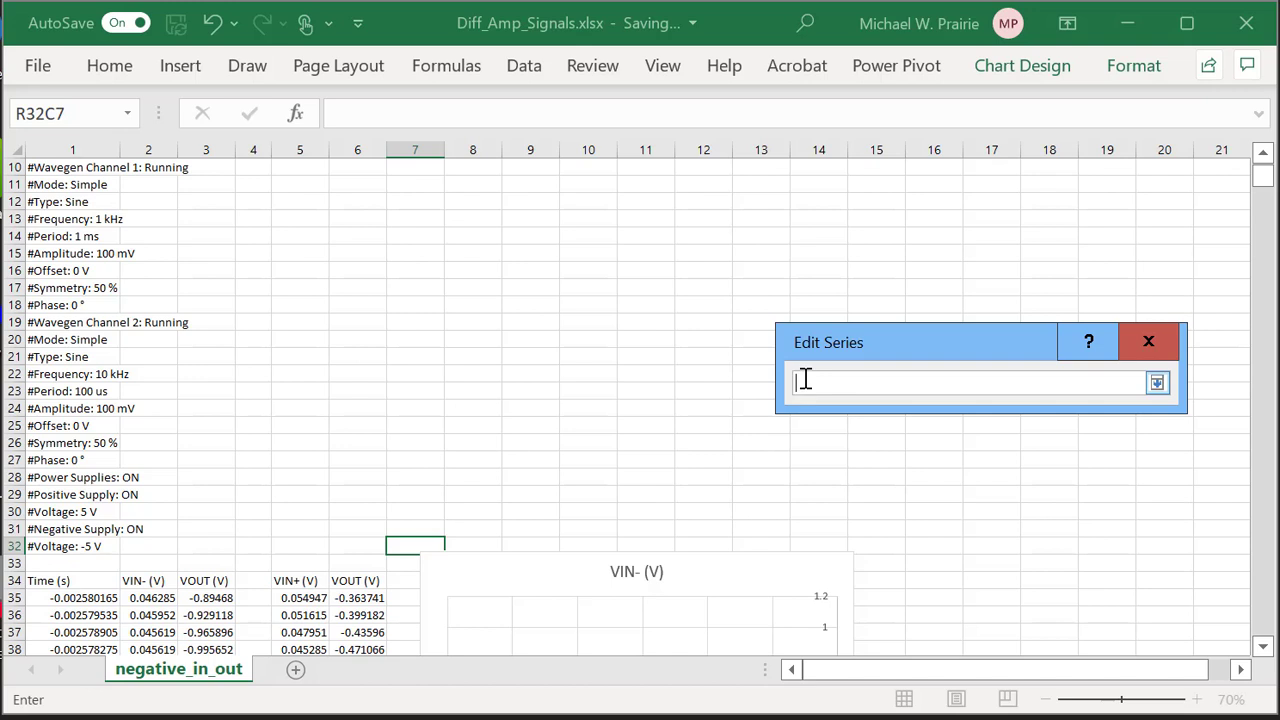
Set the Y values to the VIN- (V) column R35C2:R8226C2 and confirm the series.
{"action": "scroll", "coordinate": [471, 443], "scroll_direction": "down", "scroll_amount": 6}
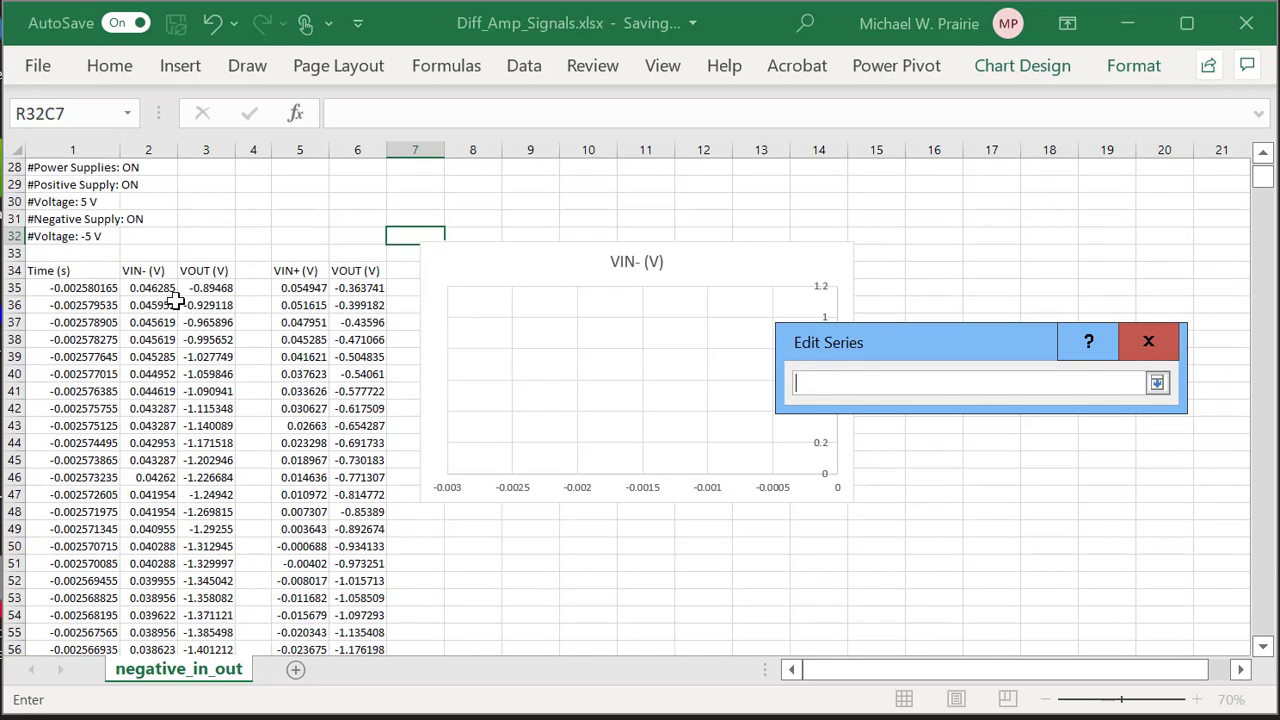
{"action": "left_click_drag", "start_coordinate": [158, 287], "coordinate": [167, 385]}
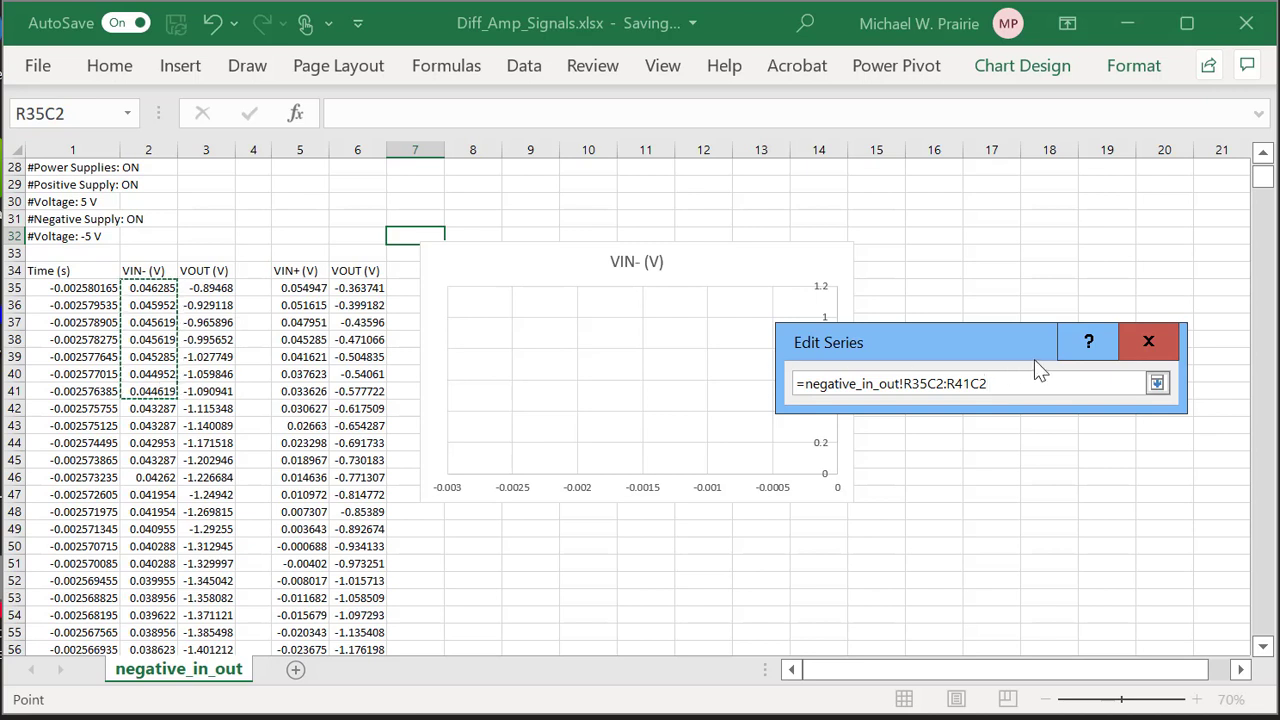
{"action": "left_click_drag", "start_coordinate": [1262, 177], "coordinate": [1238, 500]}
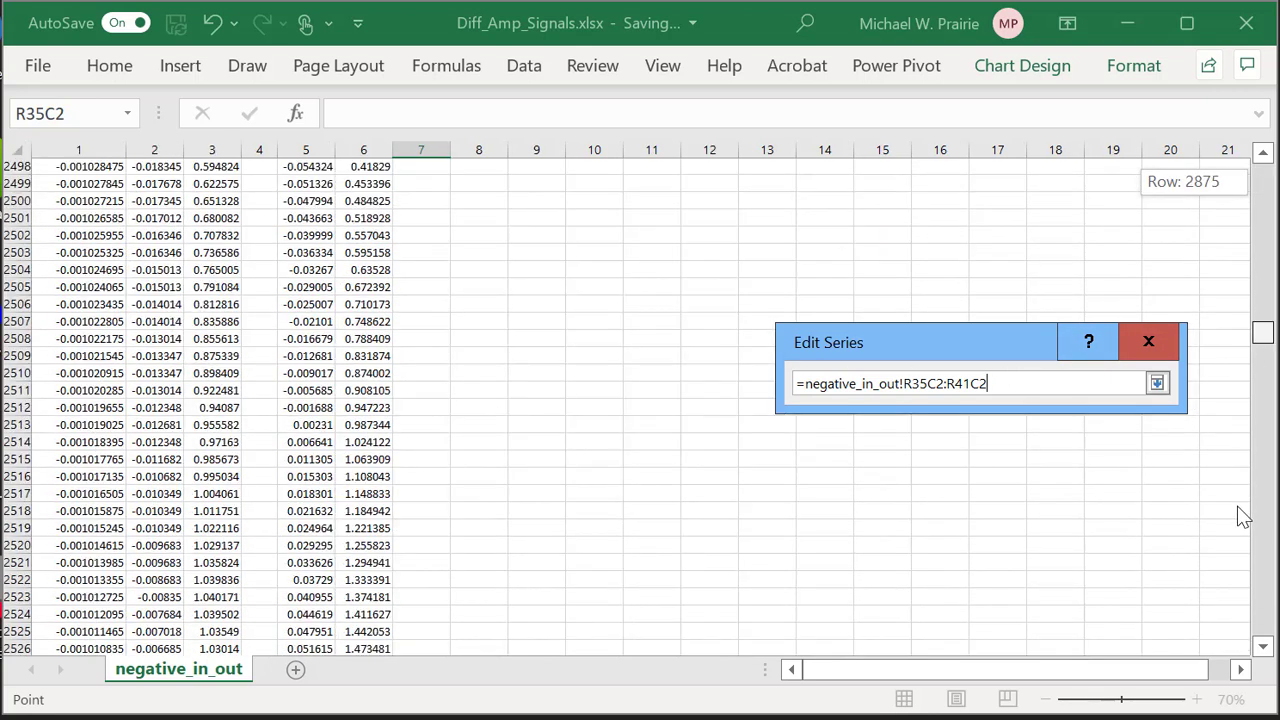
{"action": "left_click_drag", "start_coordinate": [1245, 597], "coordinate": [1255, 655]}
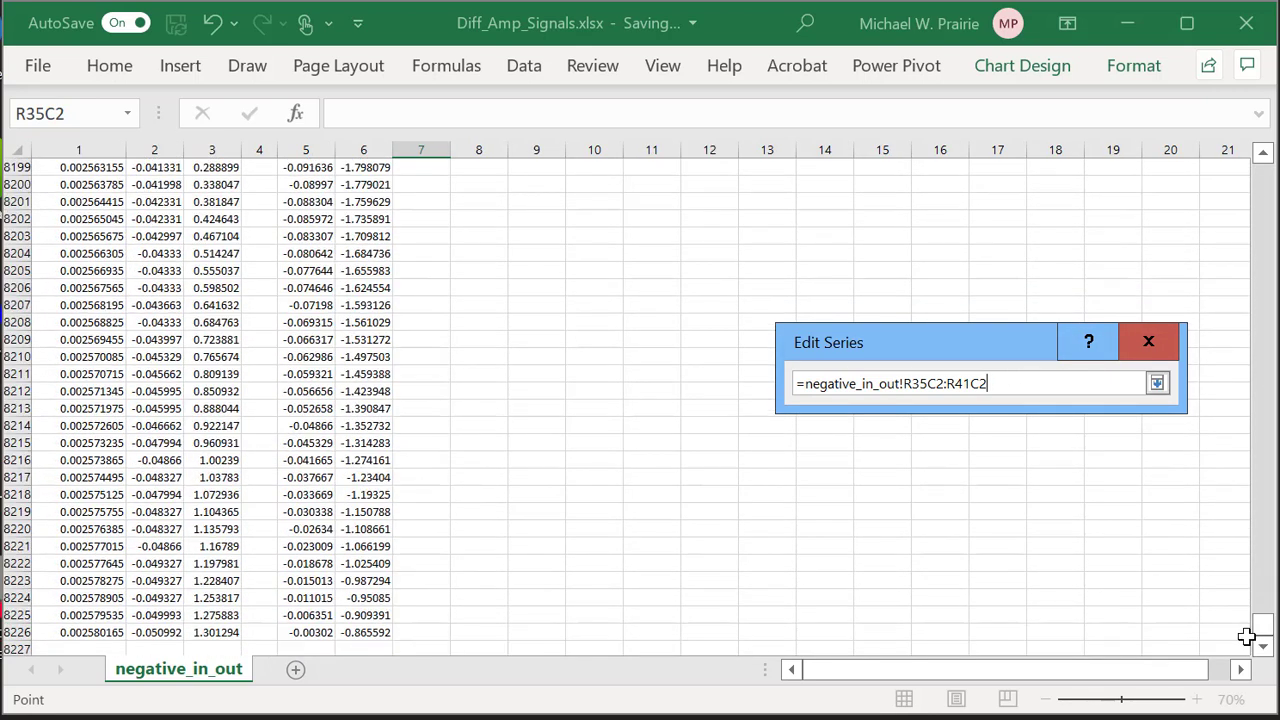
{"action": "left_click", "coordinate": [142, 634], "text": "shift"}
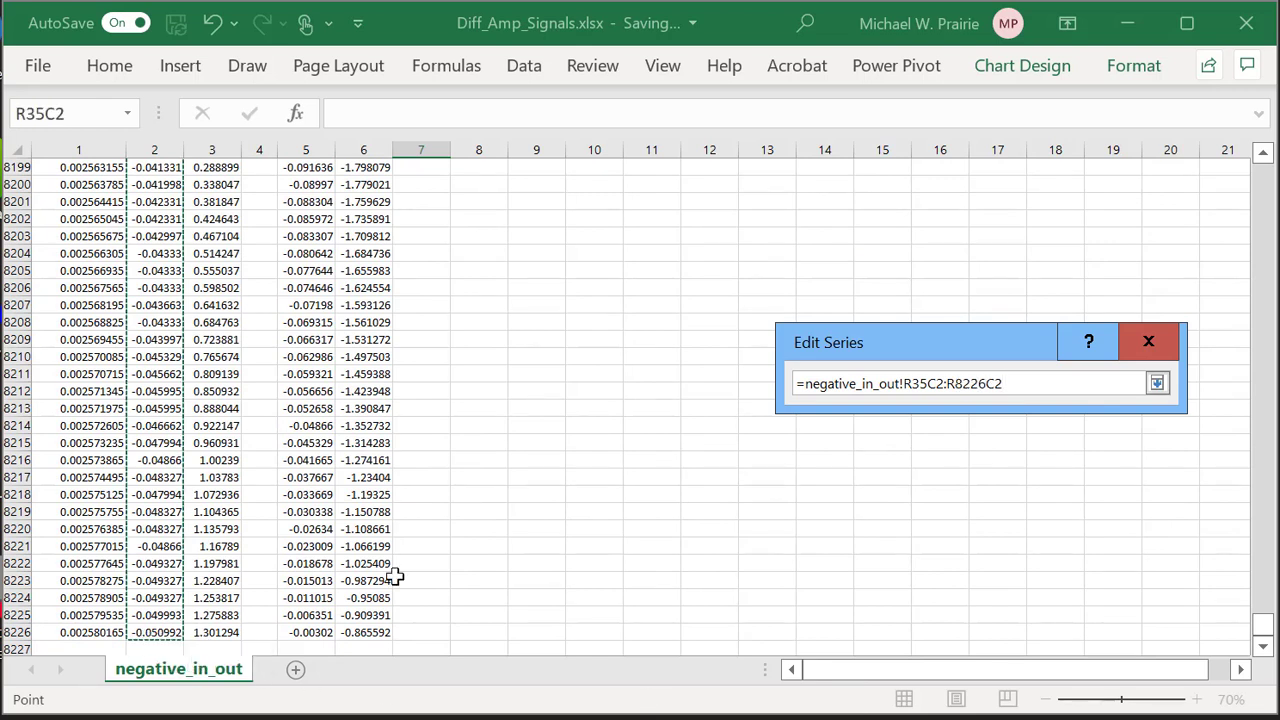
{"action": "left_click", "coordinate": [1158, 382]}
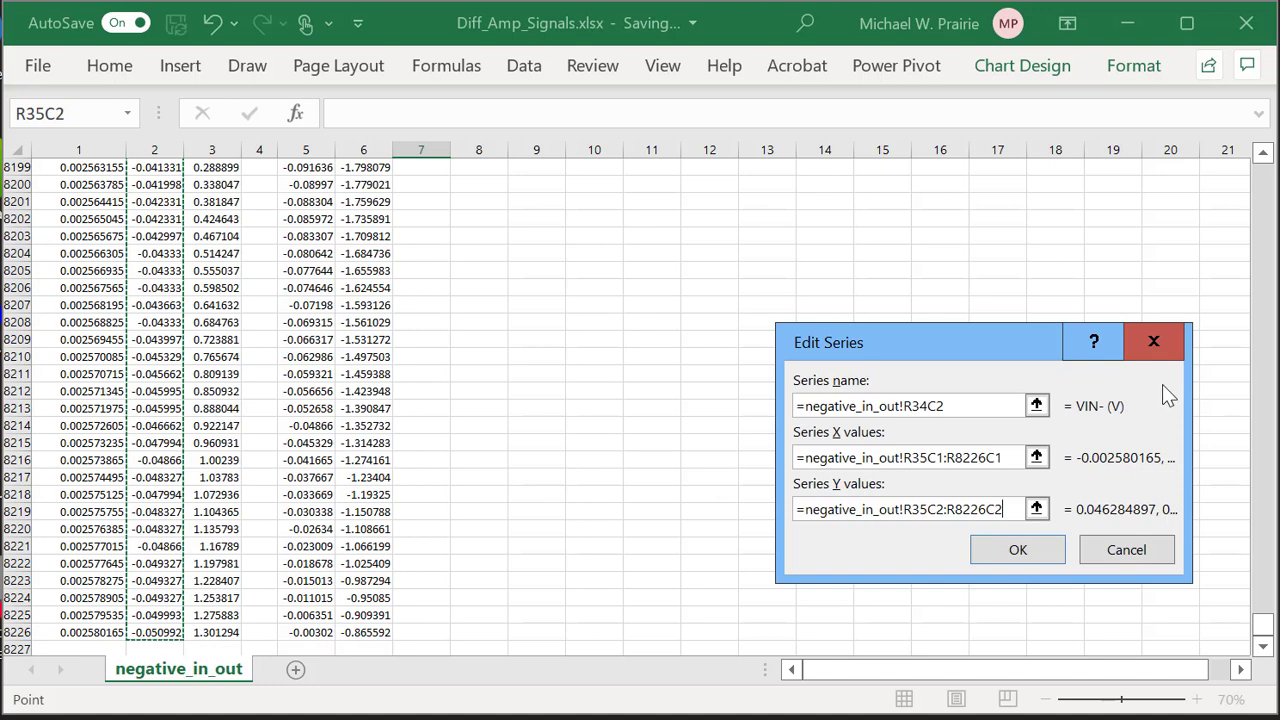
{"action": "left_click", "coordinate": [1015, 550]}
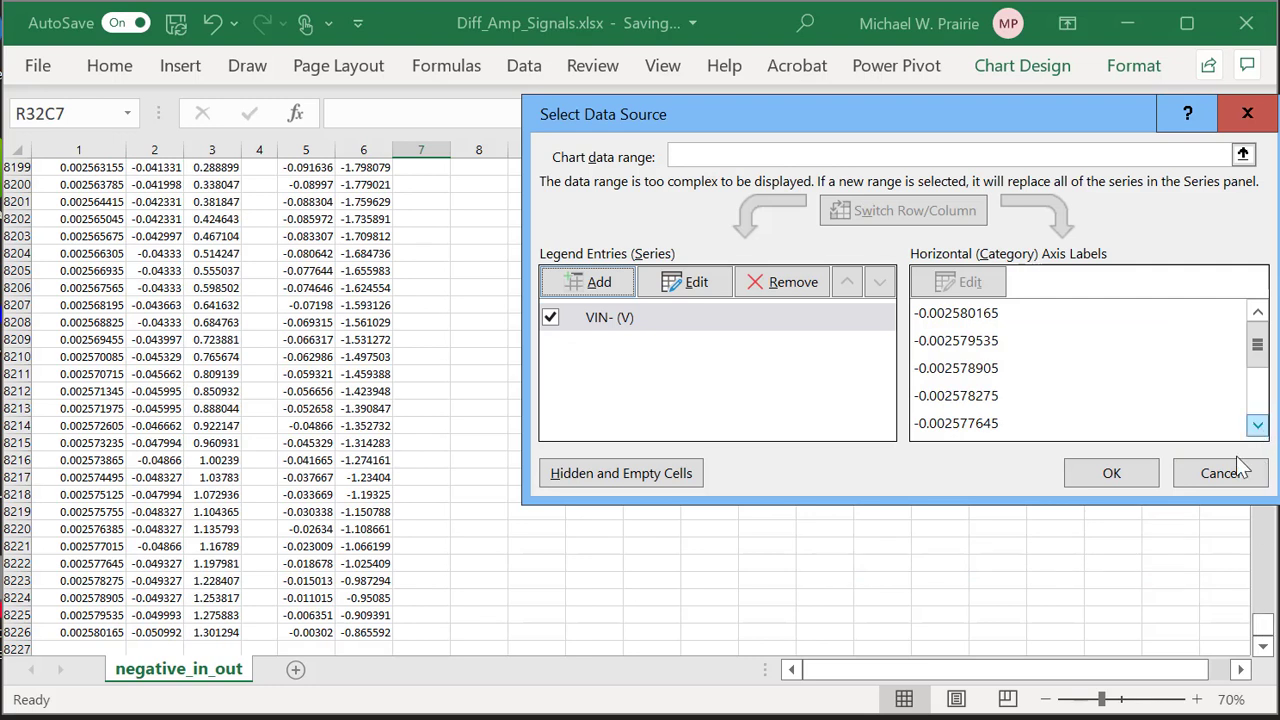
Apply the data source and move the VIN- (V) chart up beside the data.
{"action": "left_click", "coordinate": [1127, 472]}
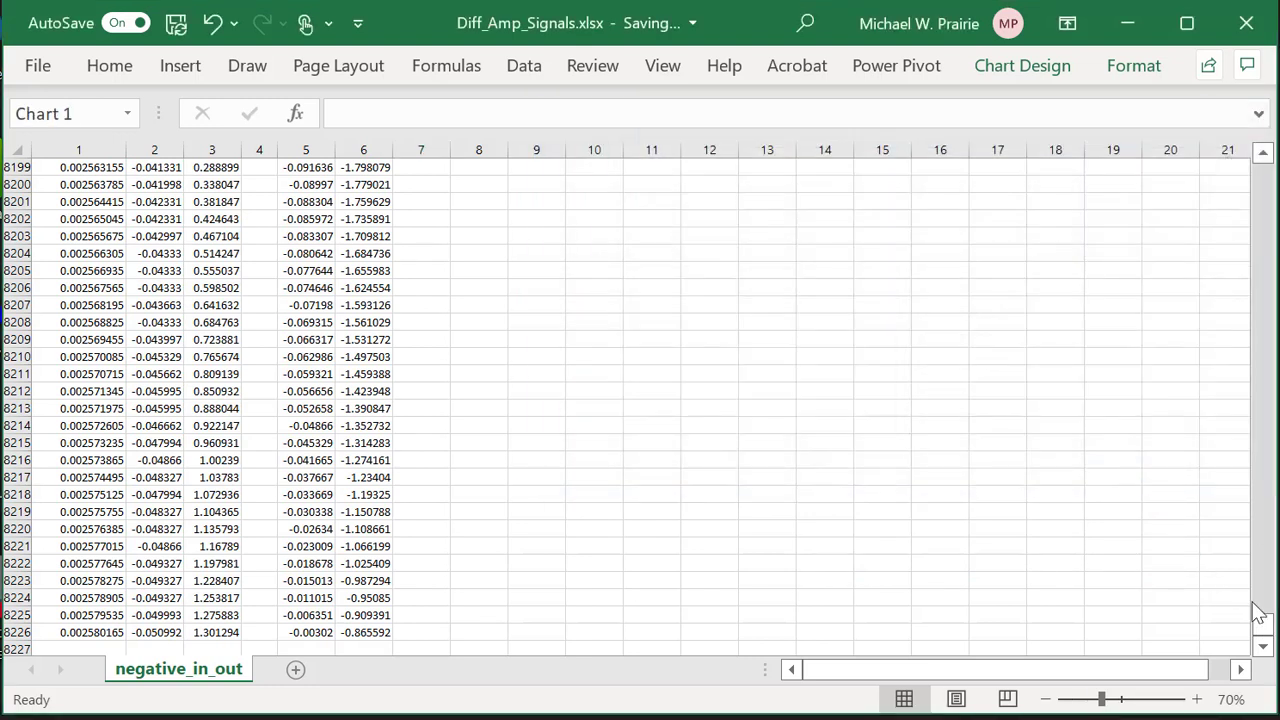
{"action": "left_click_drag", "start_coordinate": [1260, 622], "coordinate": [1266, 175]}
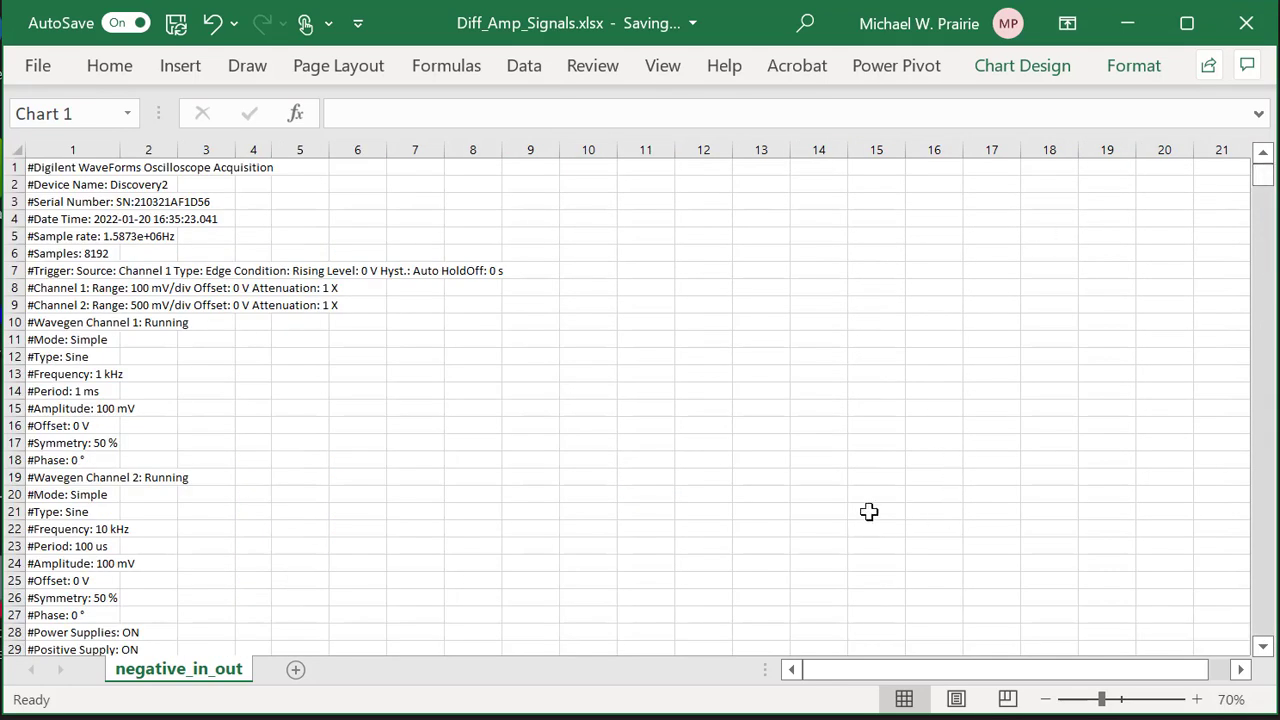
{"action": "scroll", "coordinate": [877, 380], "scroll_direction": "down", "scroll_amount": 6}
{"action": "left_click_drag", "start_coordinate": [757, 420], "coordinate": [800, 200]}
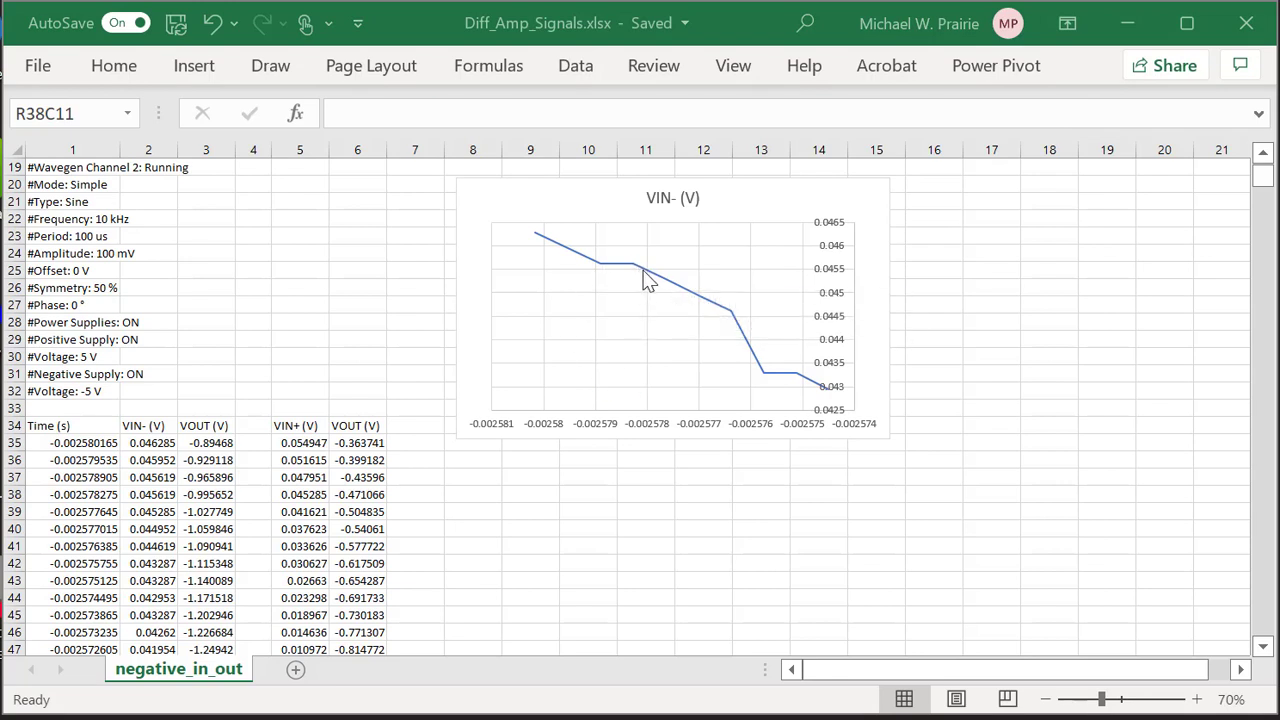
Stretch the VIN- (V) series' Time range down to row 8226, giving X values R35C1:R8226C1.
{"action": "mouse_move", "coordinate": [645, 279]}
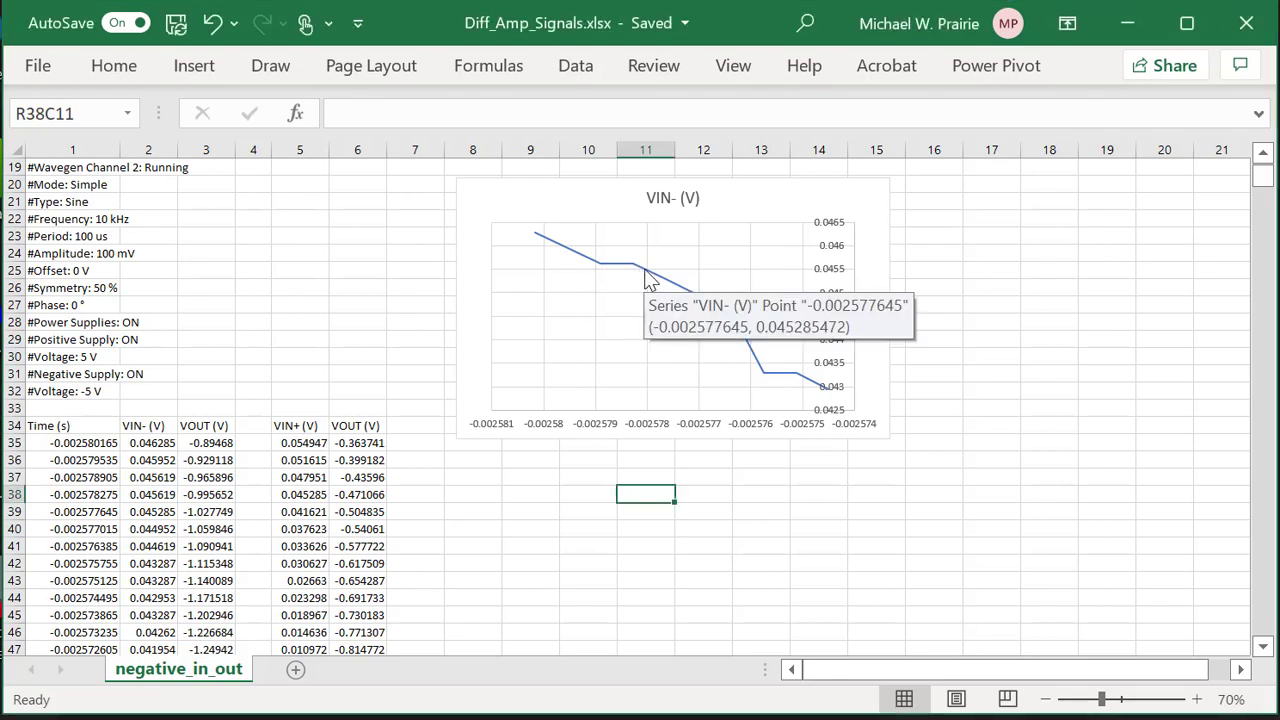
{"action": "left_click", "coordinate": [650, 279]}
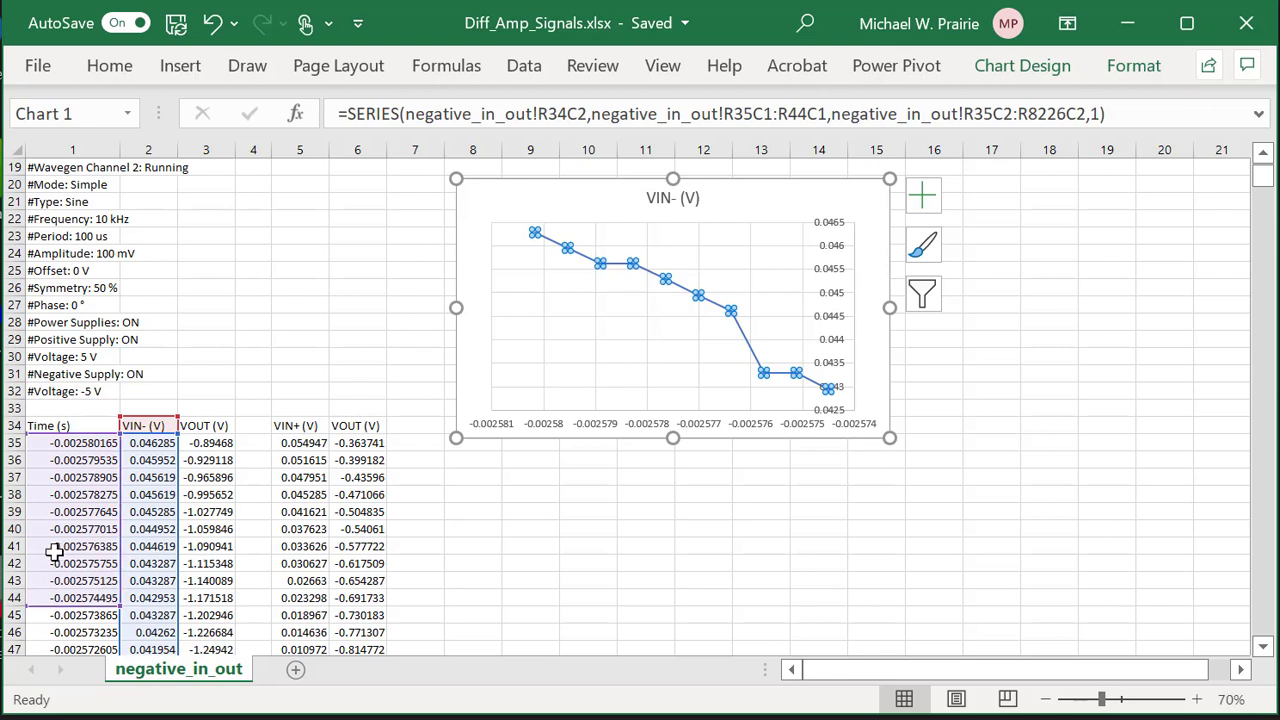
{"action": "scroll", "coordinate": [54, 552], "scroll_direction": "down", "scroll_amount": 3}
{"action": "scroll", "coordinate": [54, 552], "scroll_direction": "down", "scroll_amount": 2}
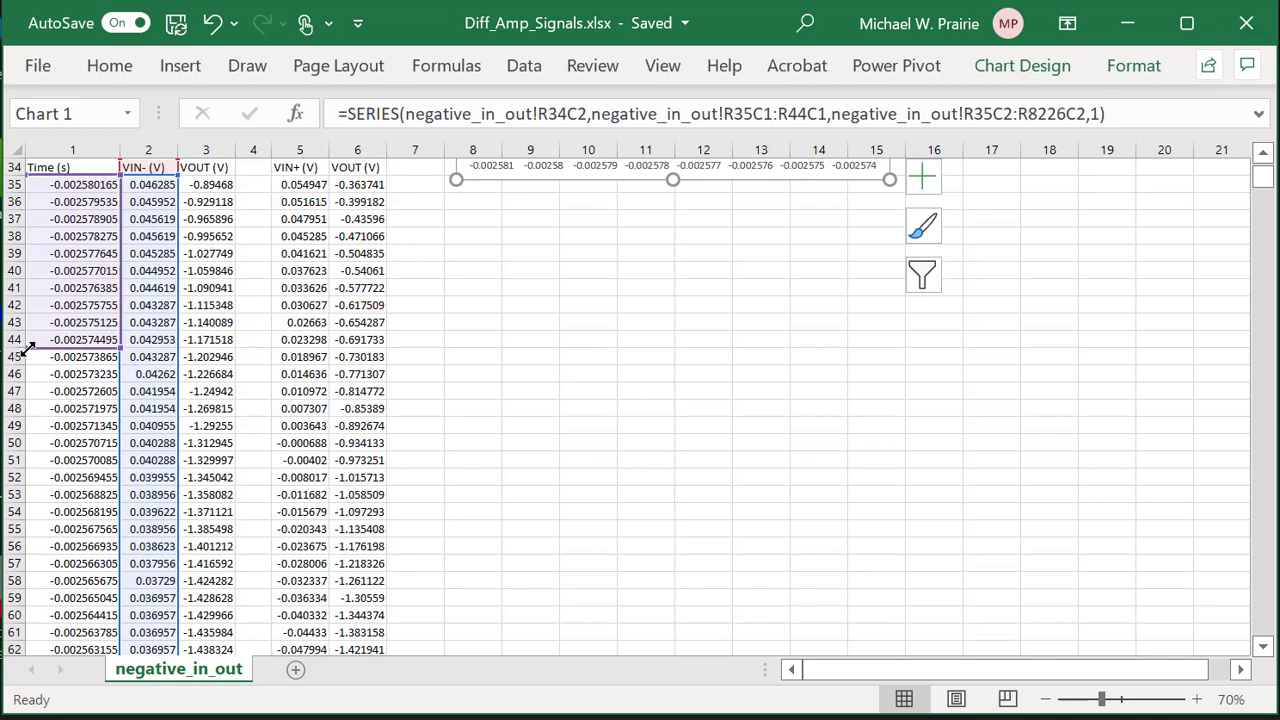
{"action": "left_click_drag", "start_coordinate": [22, 408], "coordinate": [16, 632]}
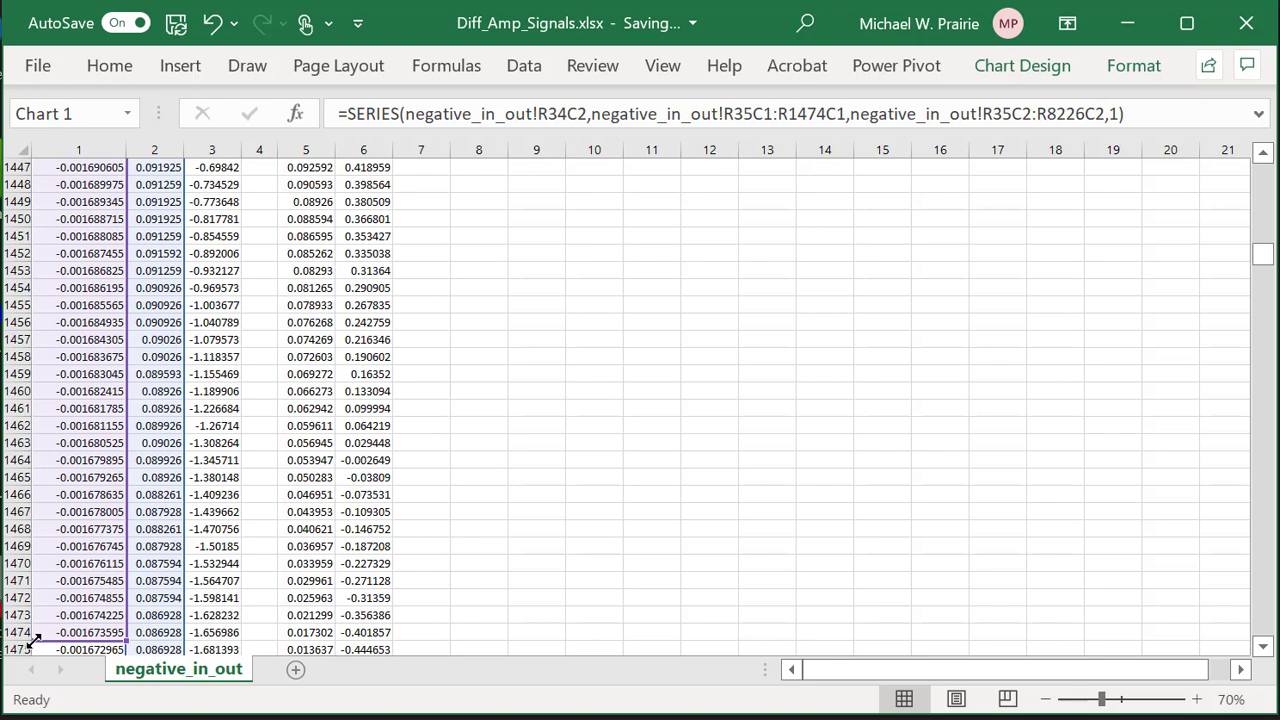
{"action": "scroll", "coordinate": [33, 637], "scroll_direction": "down", "scroll_amount": 20}
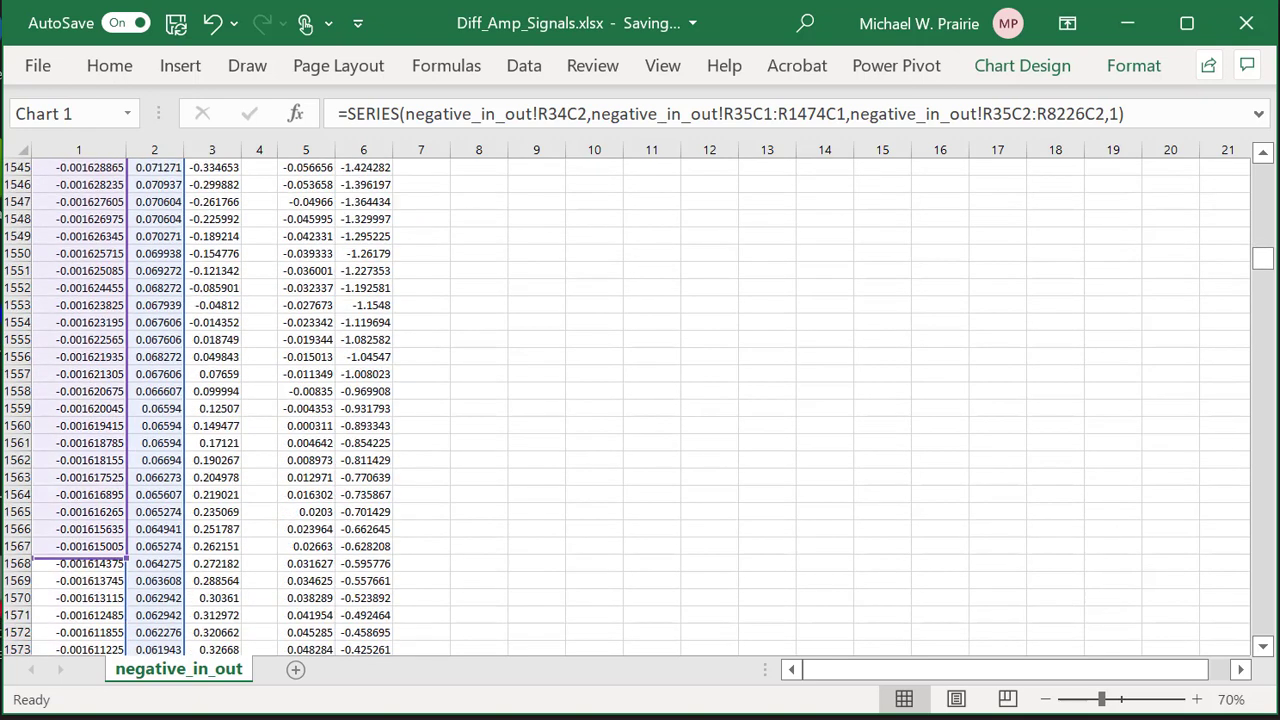
{"action": "scroll", "coordinate": [630, 400], "scroll_direction": "down", "scroll_amount": 20}
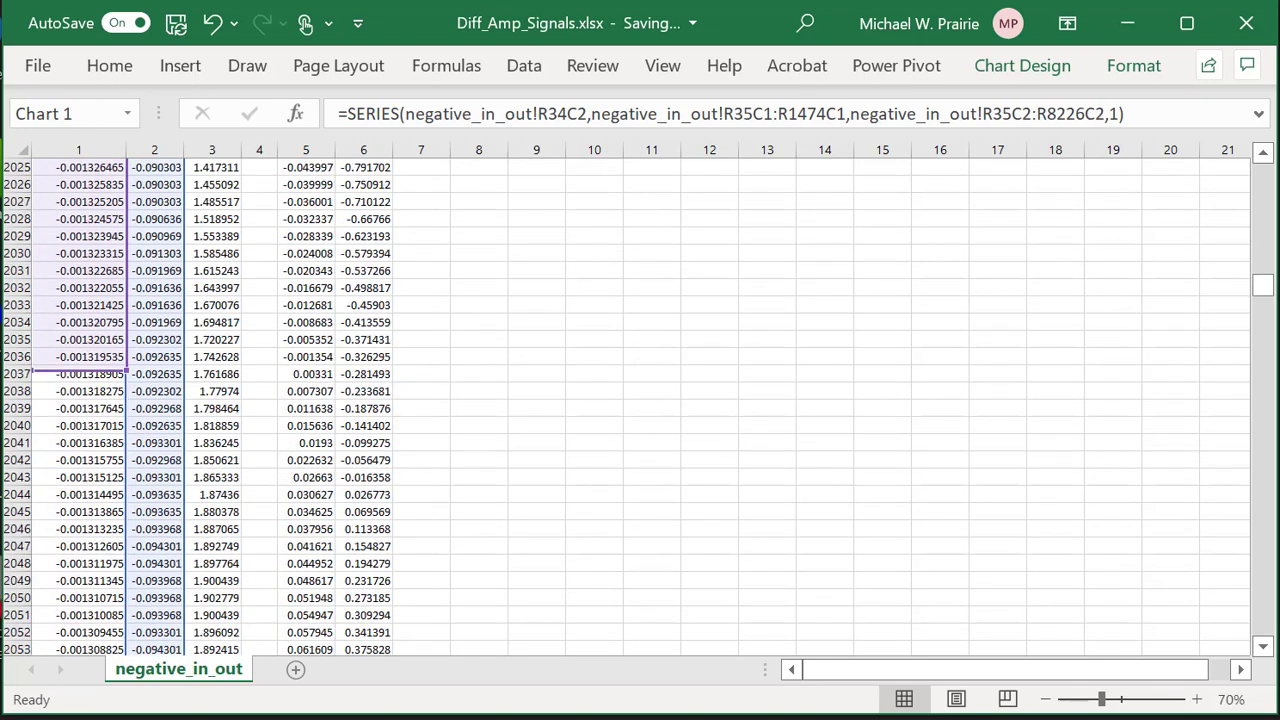
{"action": "scroll", "coordinate": [630, 400], "scroll_direction": "down", "scroll_amount": 20}
{"action": "scroll", "coordinate": [630, 400], "scroll_direction": "down", "scroll_amount": 20}
{"action": "scroll", "coordinate": [630, 400], "scroll_direction": "down", "scroll_amount": 20}
{"action": "scroll", "coordinate": [630, 400], "scroll_direction": "down", "scroll_amount": 20}
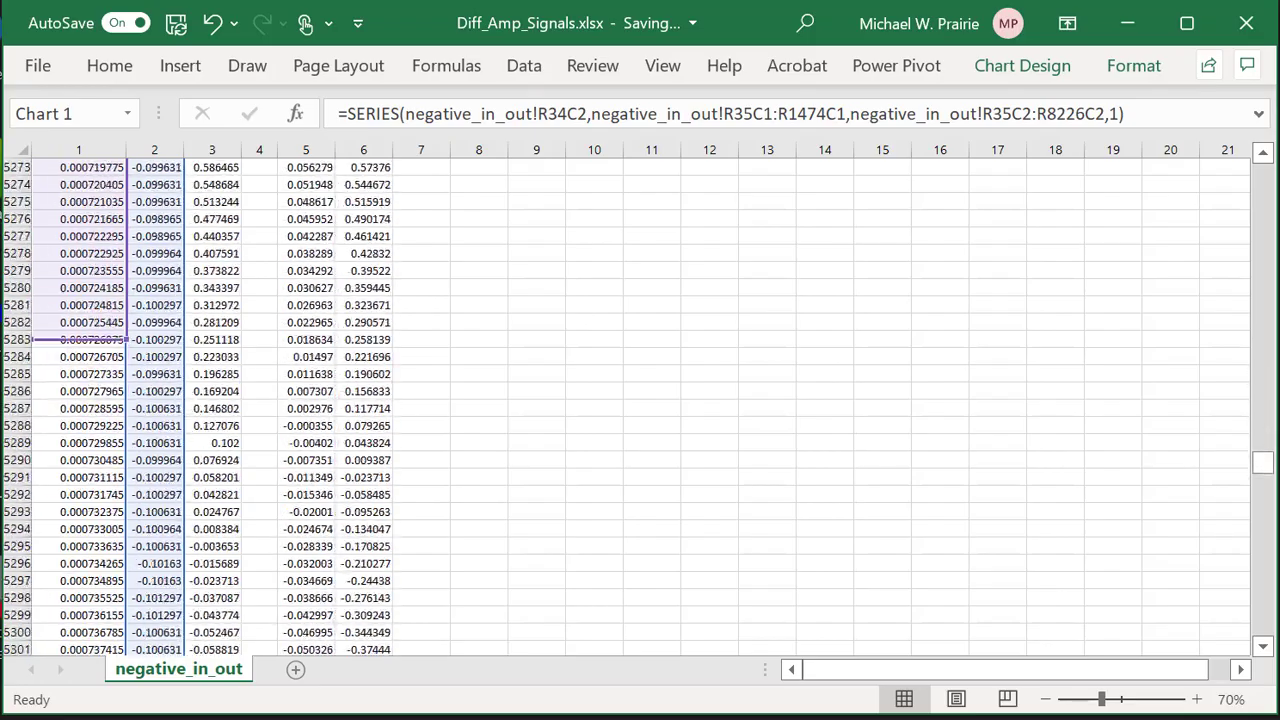
{"action": "scroll", "coordinate": [630, 400], "scroll_direction": "down", "scroll_amount": 20}
{"action": "scroll", "coordinate": [630, 400], "scroll_direction": "down", "scroll_amount": 20}
{"action": "scroll", "coordinate": [630, 400], "scroll_direction": "down", "scroll_amount": 20}
{"action": "scroll", "coordinate": [630, 400], "scroll_direction": "down", "scroll_amount": 20}
{"action": "scroll", "coordinate": [630, 400], "scroll_direction": "down", "scroll_amount": 20}
{"action": "left_click_drag", "start_coordinate": [60, 90], "coordinate": [78, 447]}
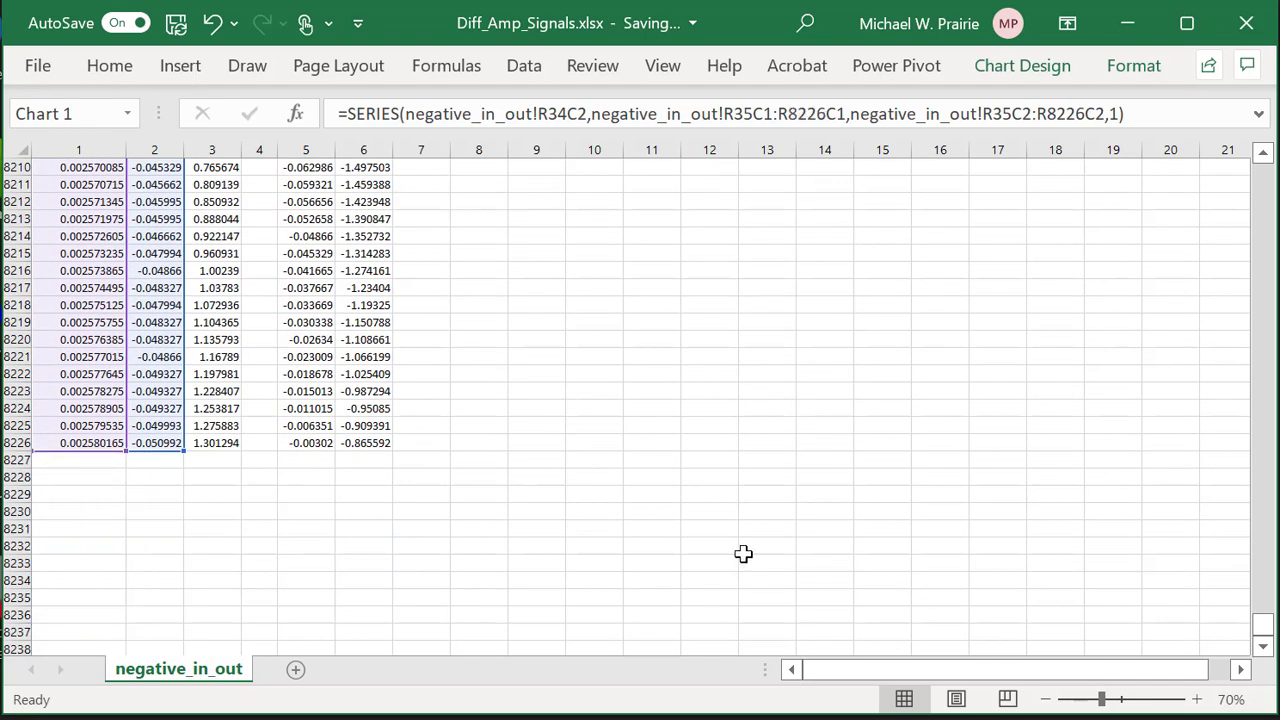
{"action": "left_click_drag", "start_coordinate": [1262, 625], "coordinate": [1258, 176]}
{"action": "scroll", "coordinate": [1000, 400], "scroll_direction": "down", "scroll_amount": 2}
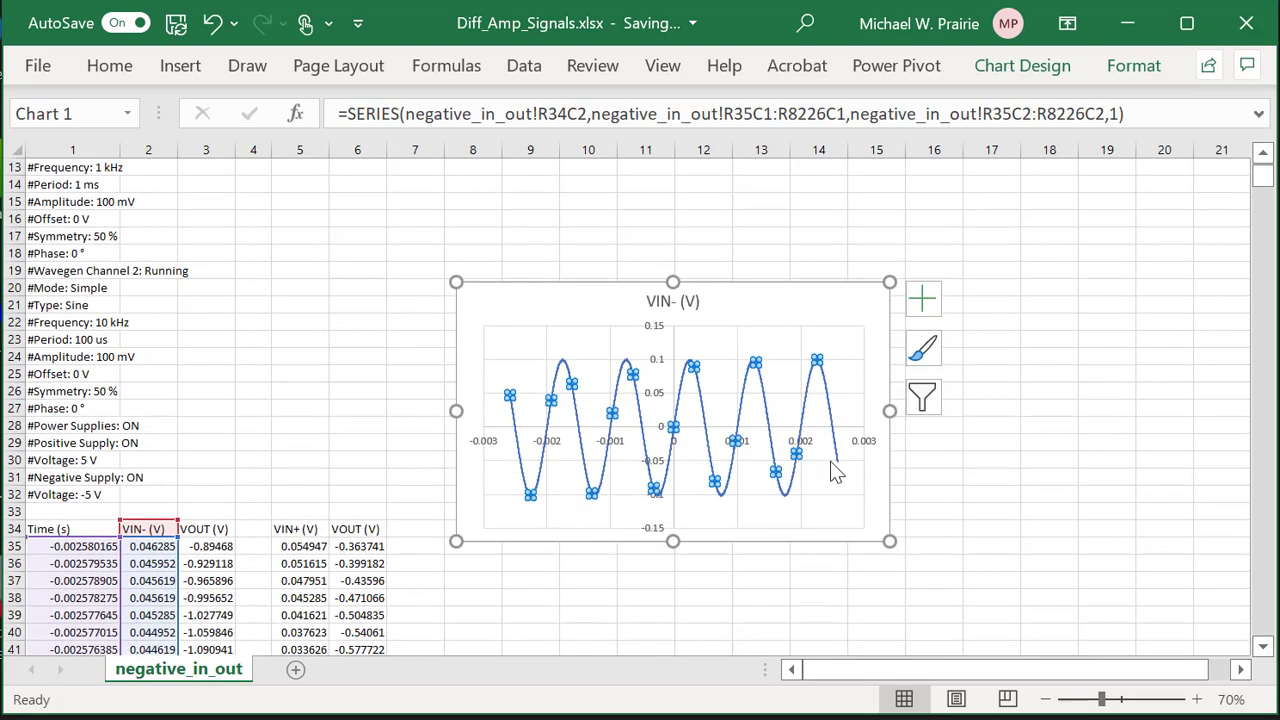
Undo the range stretch so the VIN- (V) X values end at R1474C1 again.
{"action": "left_click", "coordinate": [958, 375]}
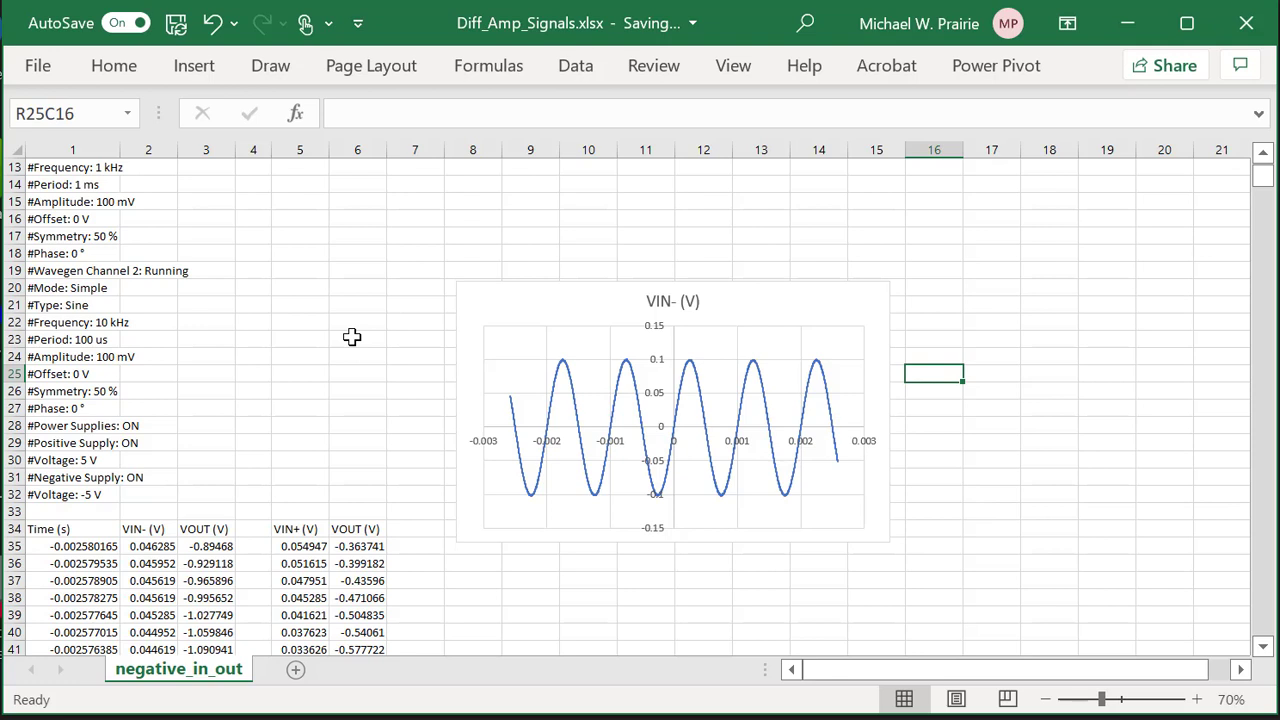
{"action": "key", "text": "ctrl+z"}
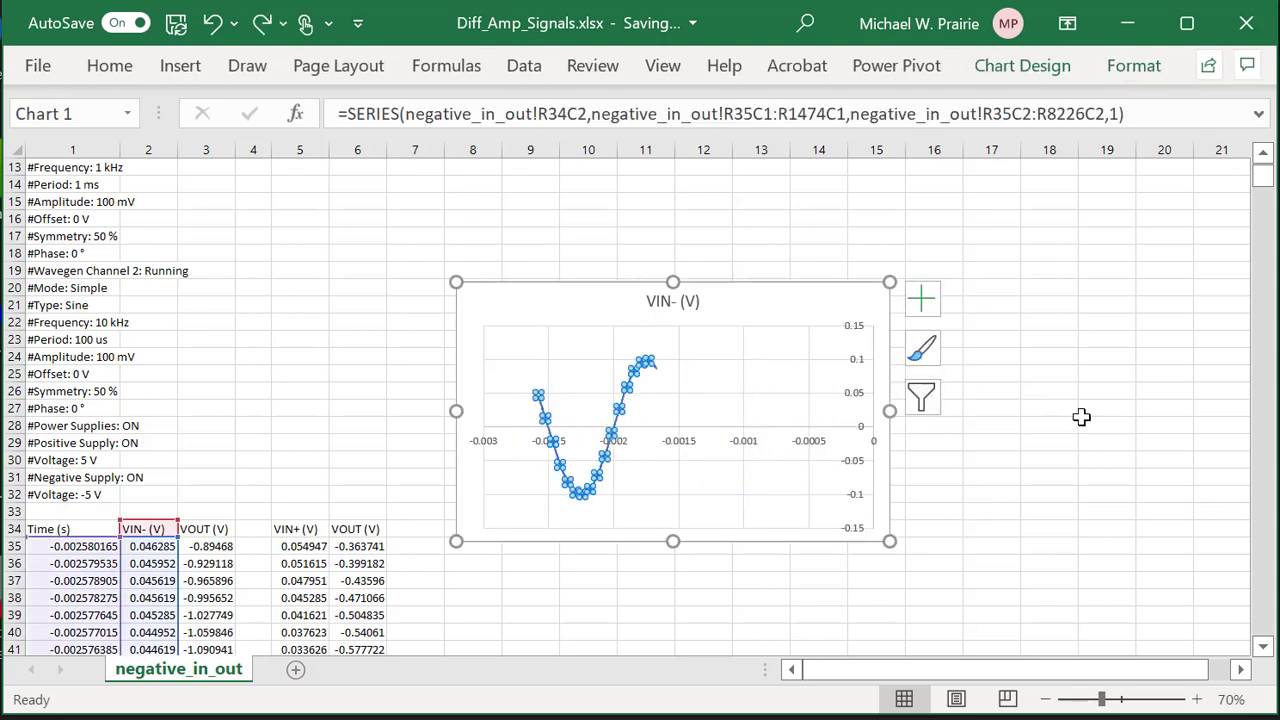
{"action": "left_click", "coordinate": [1049, 374]}
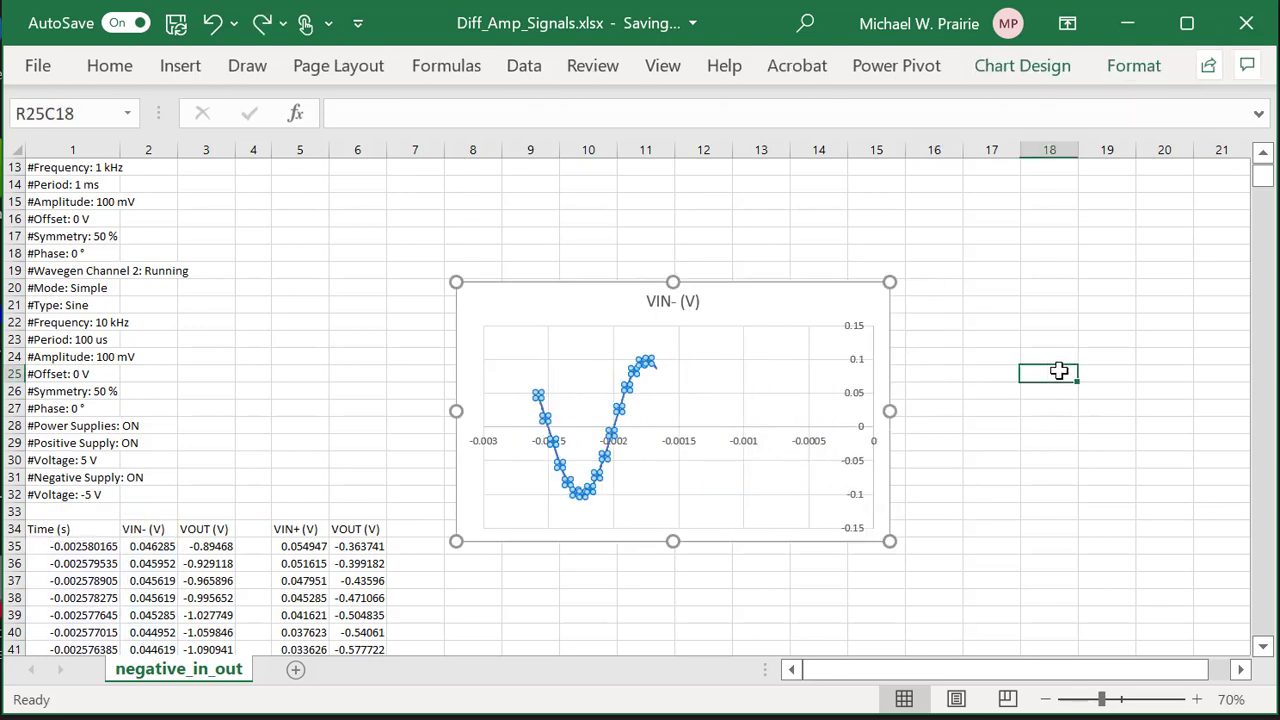
{"action": "left_click", "coordinate": [626, 397]}
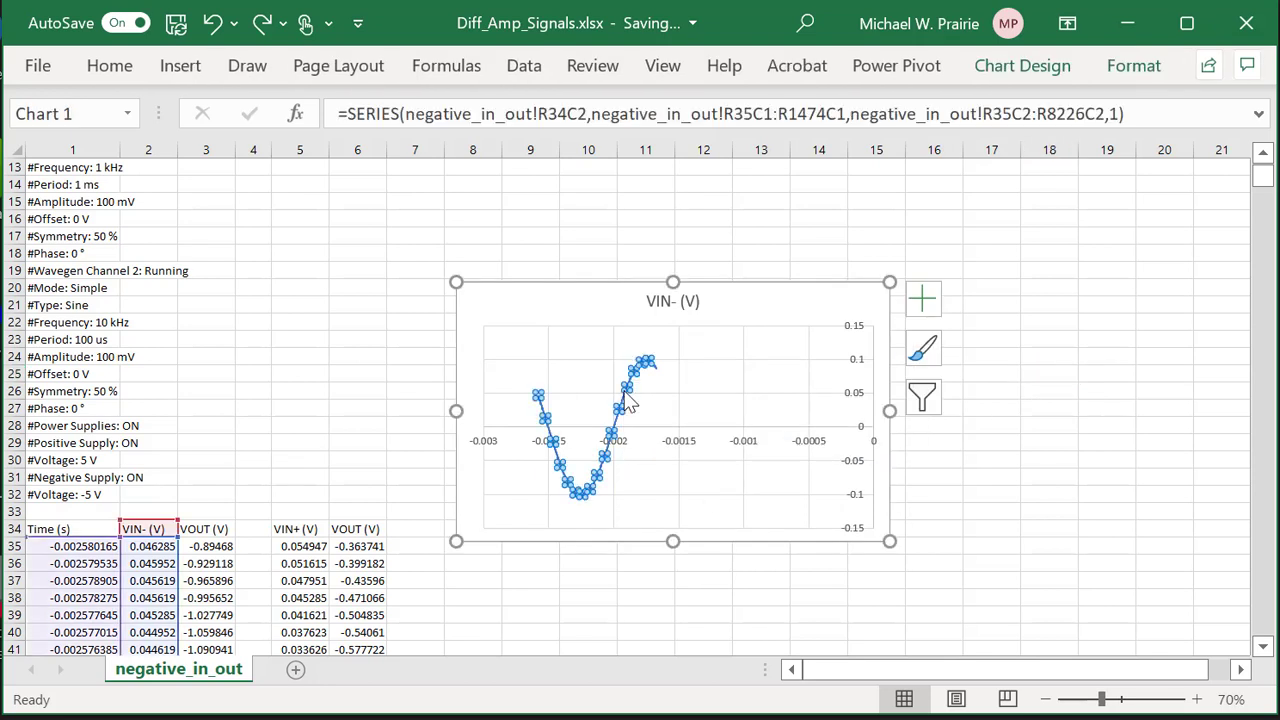
{"action": "scroll", "coordinate": [427, 404], "scroll_direction": "down", "scroll_amount": 20}
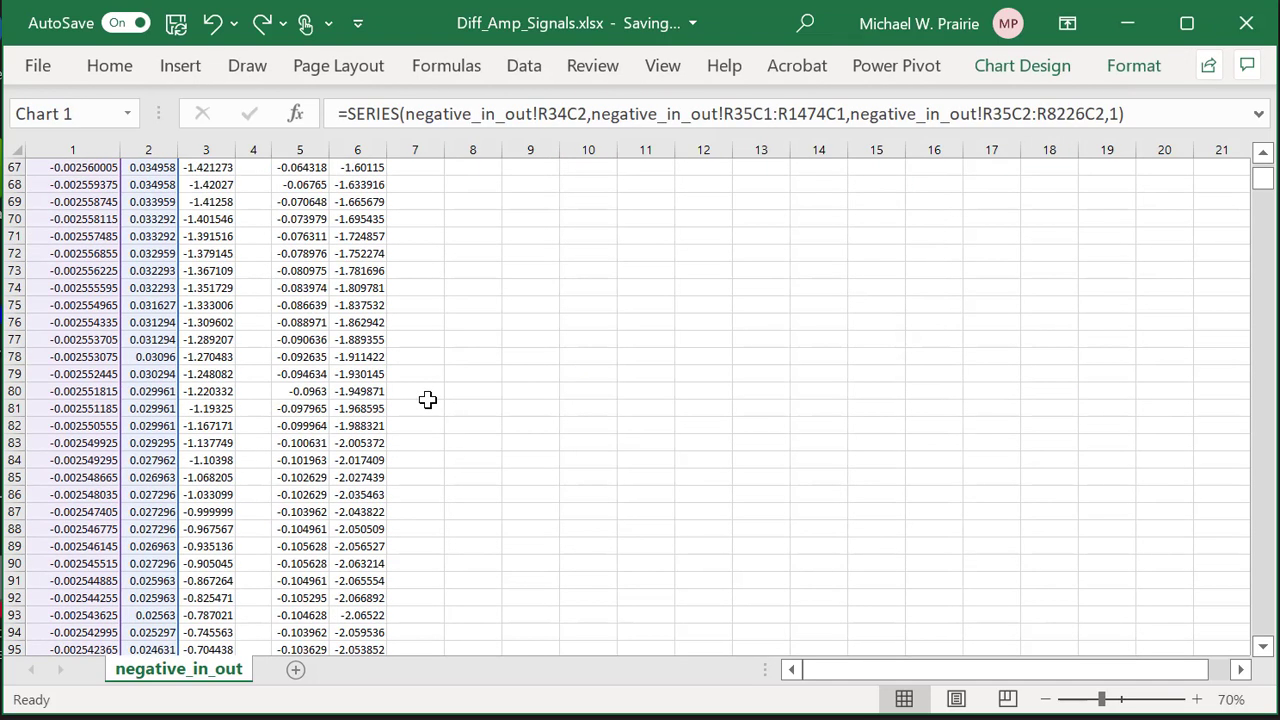
{"action": "scroll", "coordinate": [427, 404], "scroll_direction": "down", "scroll_amount": 20}
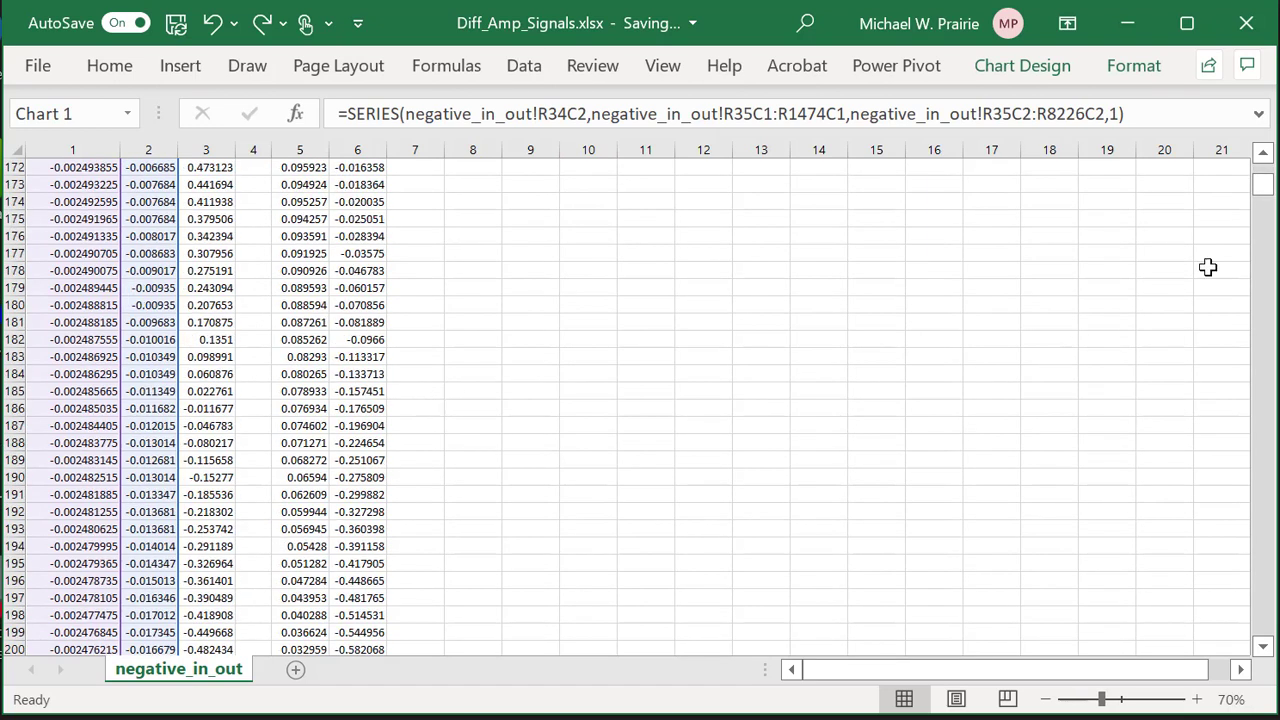
{"action": "mouse_move", "coordinate": [1266, 190]}
{"action": "left_mouse_down"}
{"action": "mouse_move", "coordinate": [1268, 320]}
{"action": "mouse_move", "coordinate": [1268, 186]}
{"action": "left_mouse_up"}
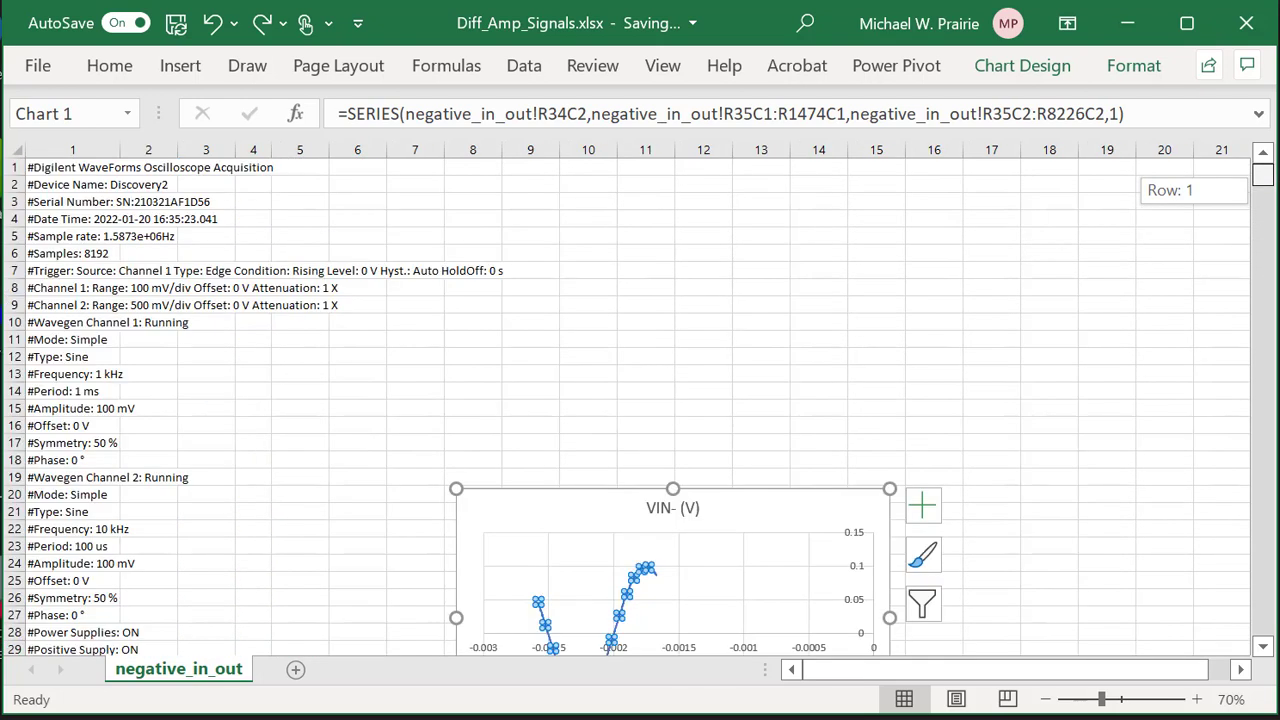
{"action": "scroll", "coordinate": [888, 255], "scroll_direction": "down", "scroll_amount": 5}
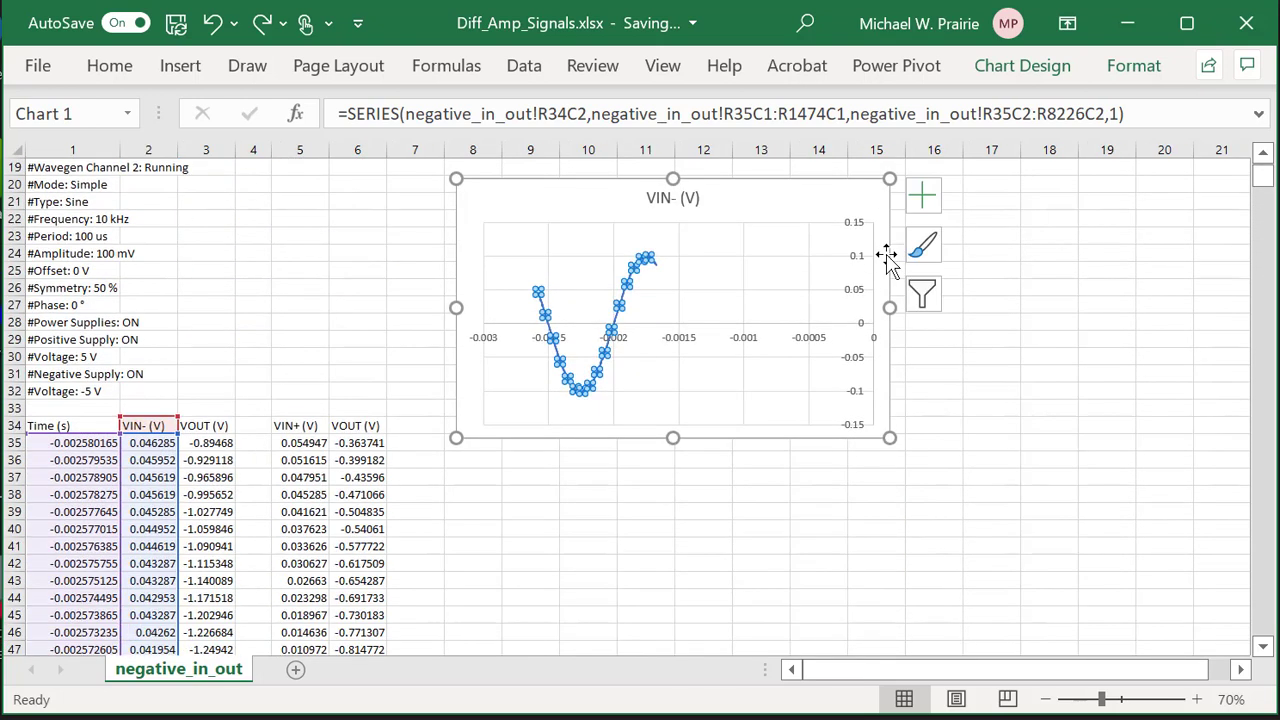
{"action": "right_click", "coordinate": [710, 355]}
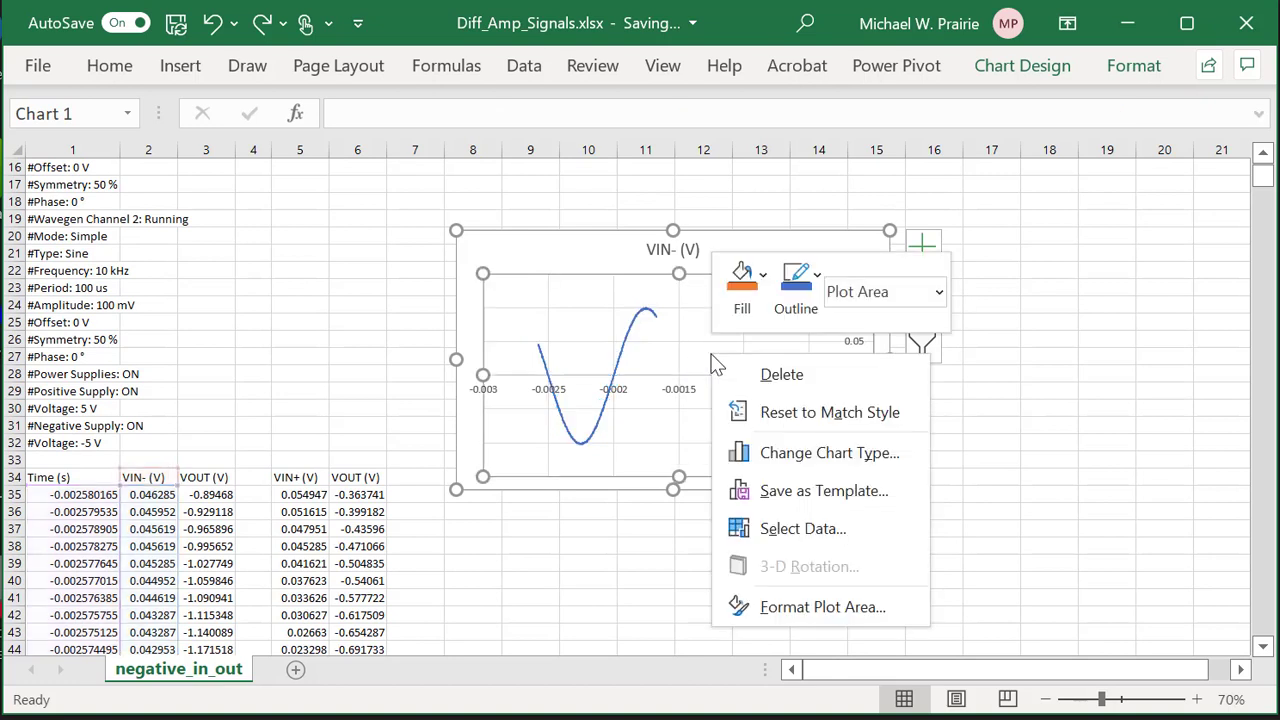
In Edit Series, change the VIN- (V) X values' end row from 1474 to 8226 and apply.
{"action": "left_click", "coordinate": [775, 528]}
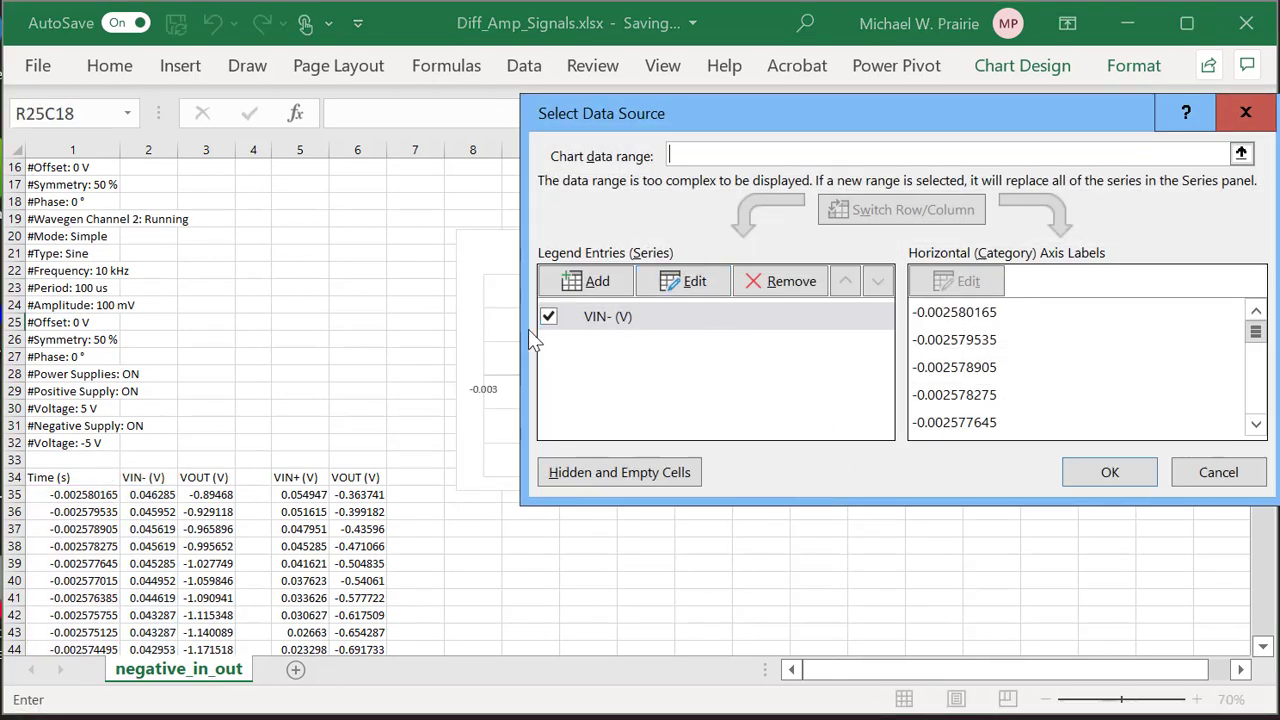
{"action": "left_click", "coordinate": [686, 283]}
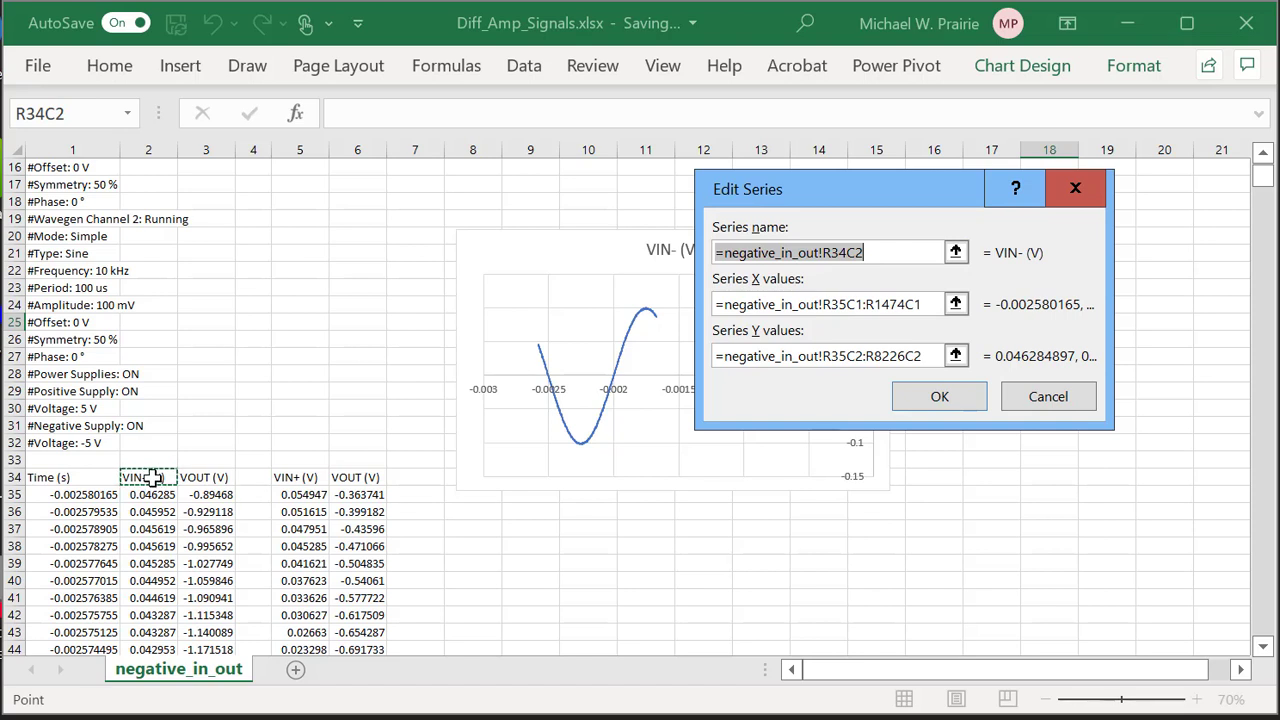
{"action": "key", "text": "Return"}
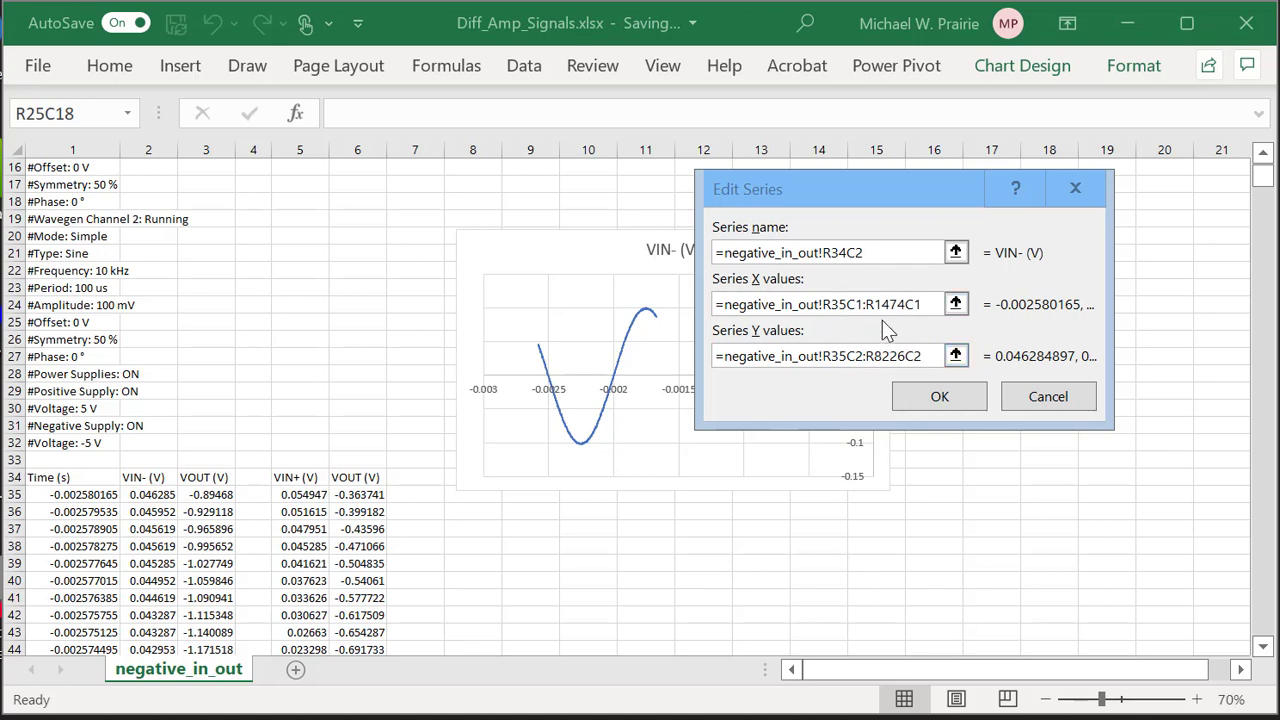
{"action": "left_click_drag", "start_coordinate": [877, 304], "coordinate": [906, 312]}
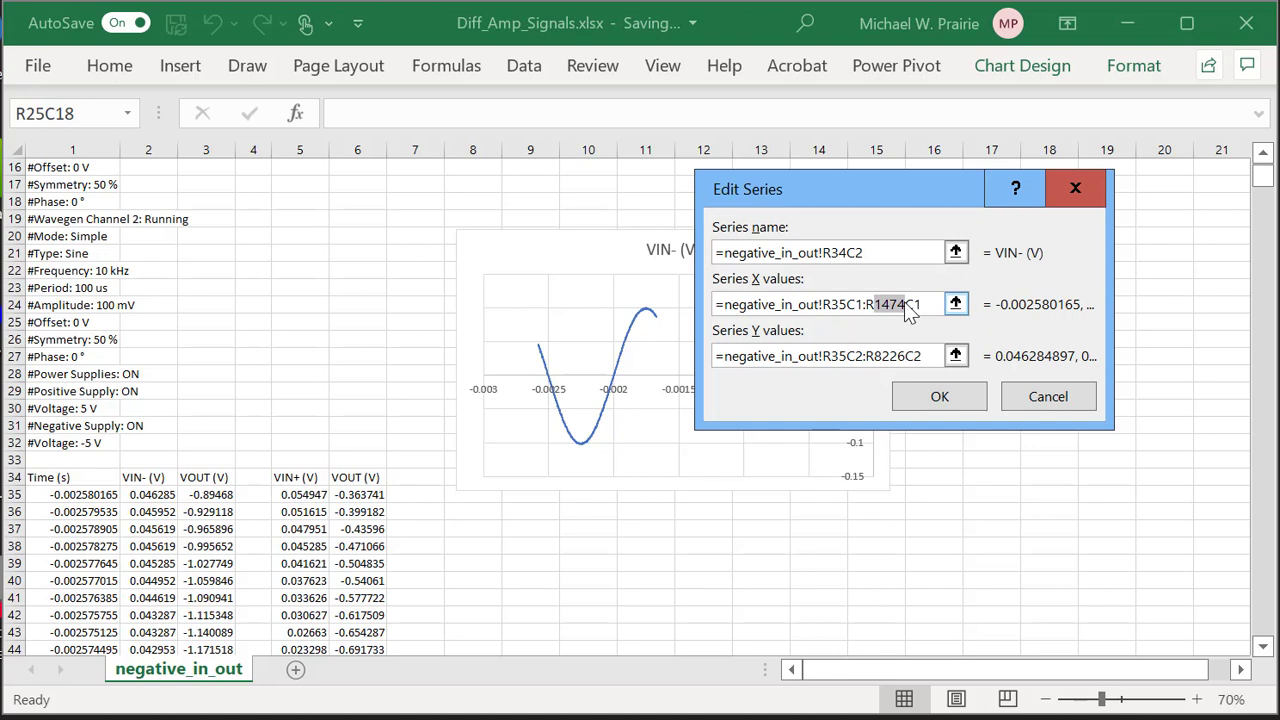
{"action": "left_click_drag", "start_coordinate": [906, 312], "coordinate": [906, 312]}
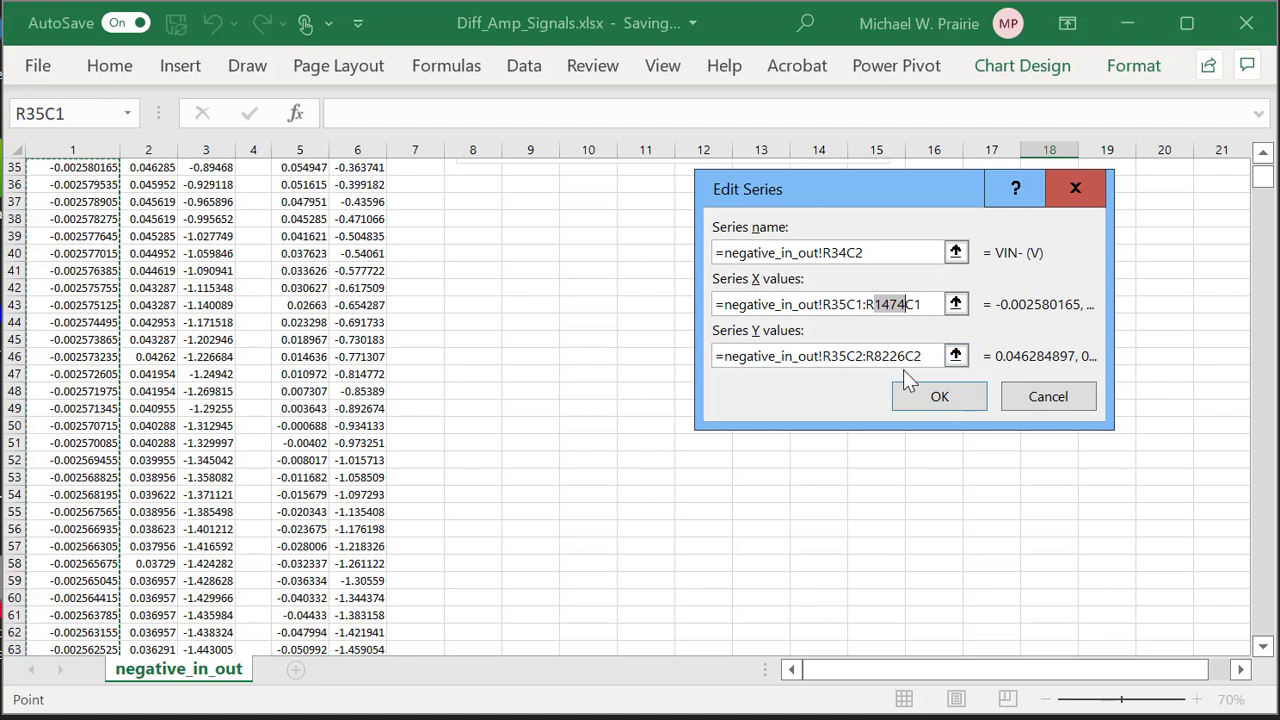
{"action": "type", "text": "8226"}
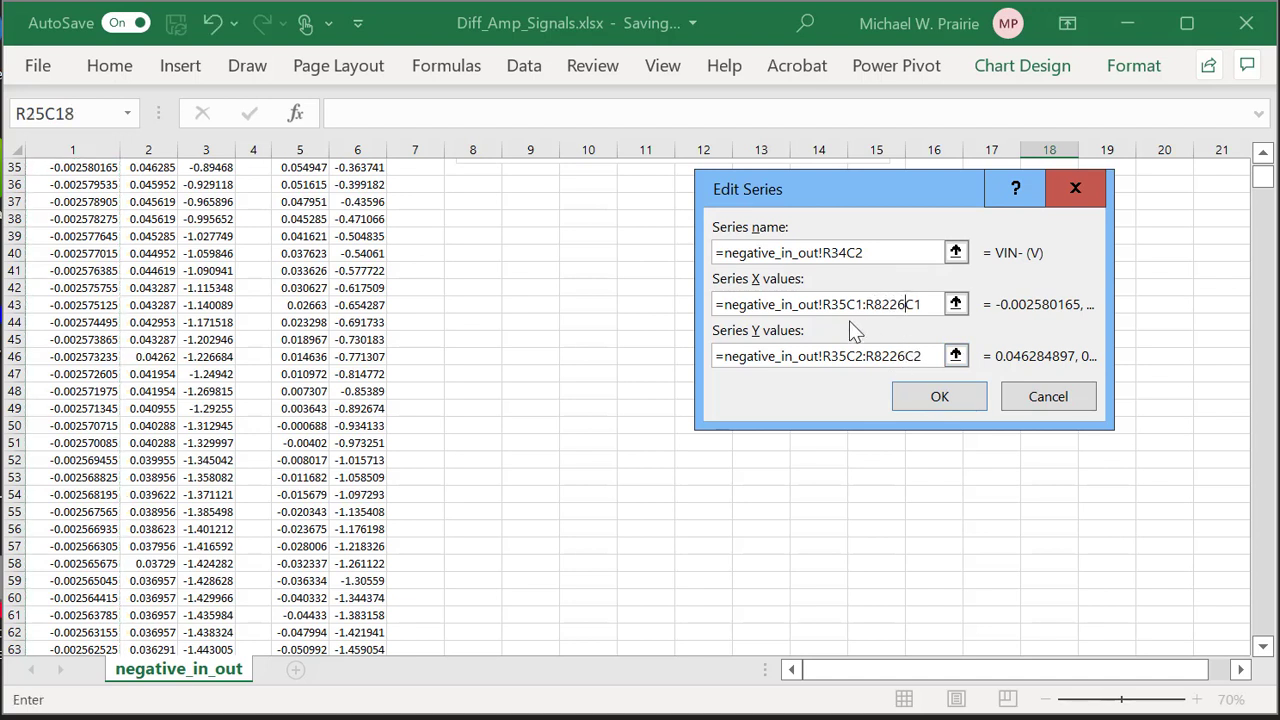
{"action": "left_click", "coordinate": [940, 397]}
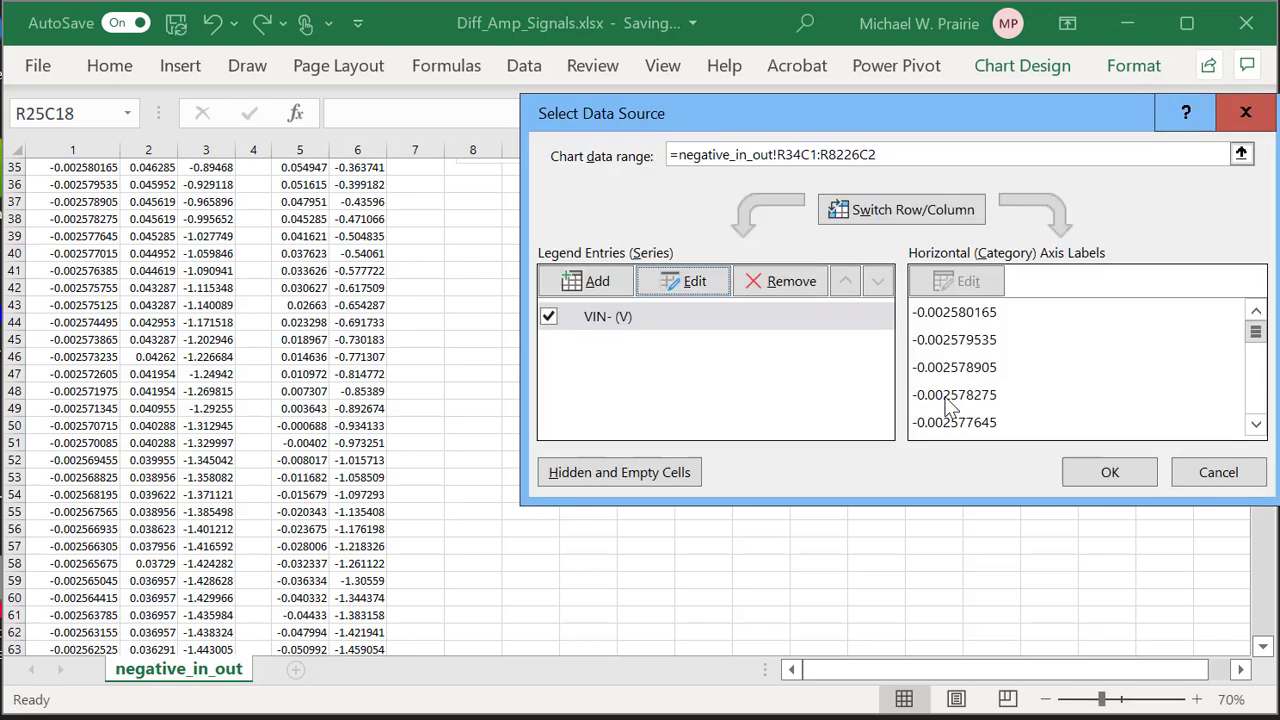
{"action": "left_click", "coordinate": [1112, 472]}
{"action": "left_click_drag", "start_coordinate": [1268, 186], "coordinate": [1260, 172]}
{"action": "scroll", "coordinate": [1245, 187], "scroll_direction": "down", "scroll_amount": 4}
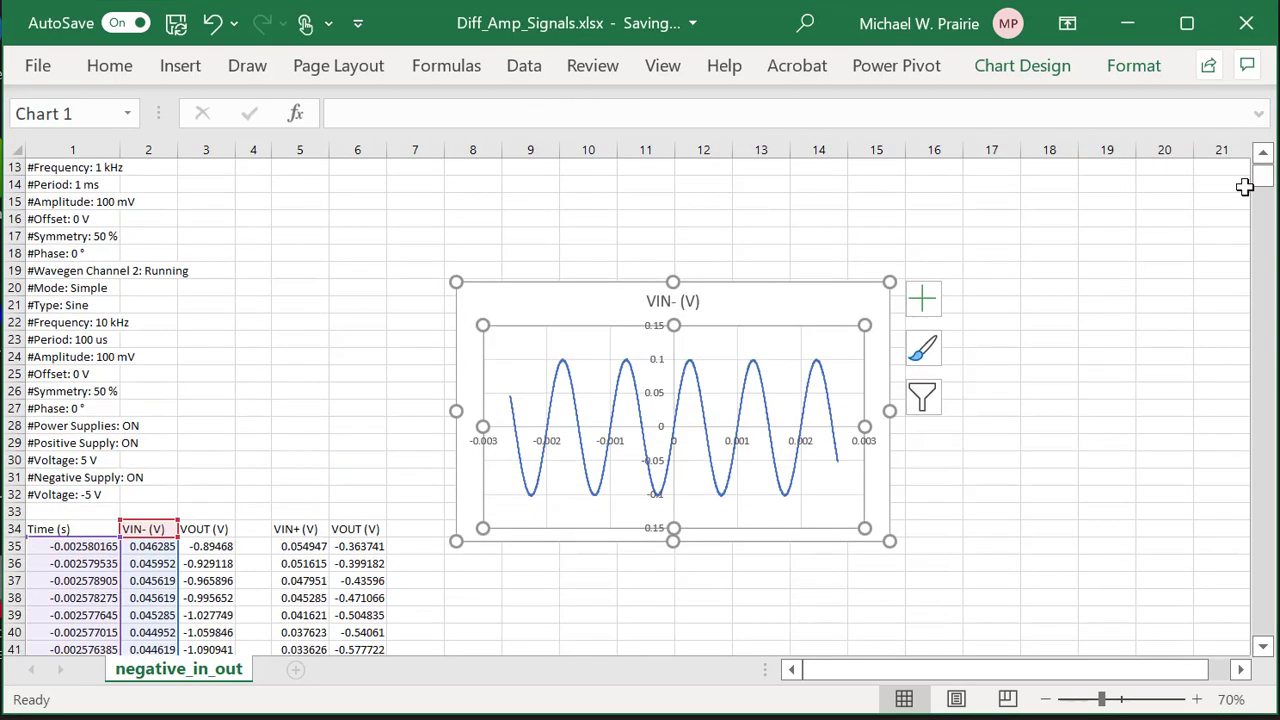
{"action": "scroll", "coordinate": [1245, 187], "scroll_direction": "down", "scroll_amount": 2}
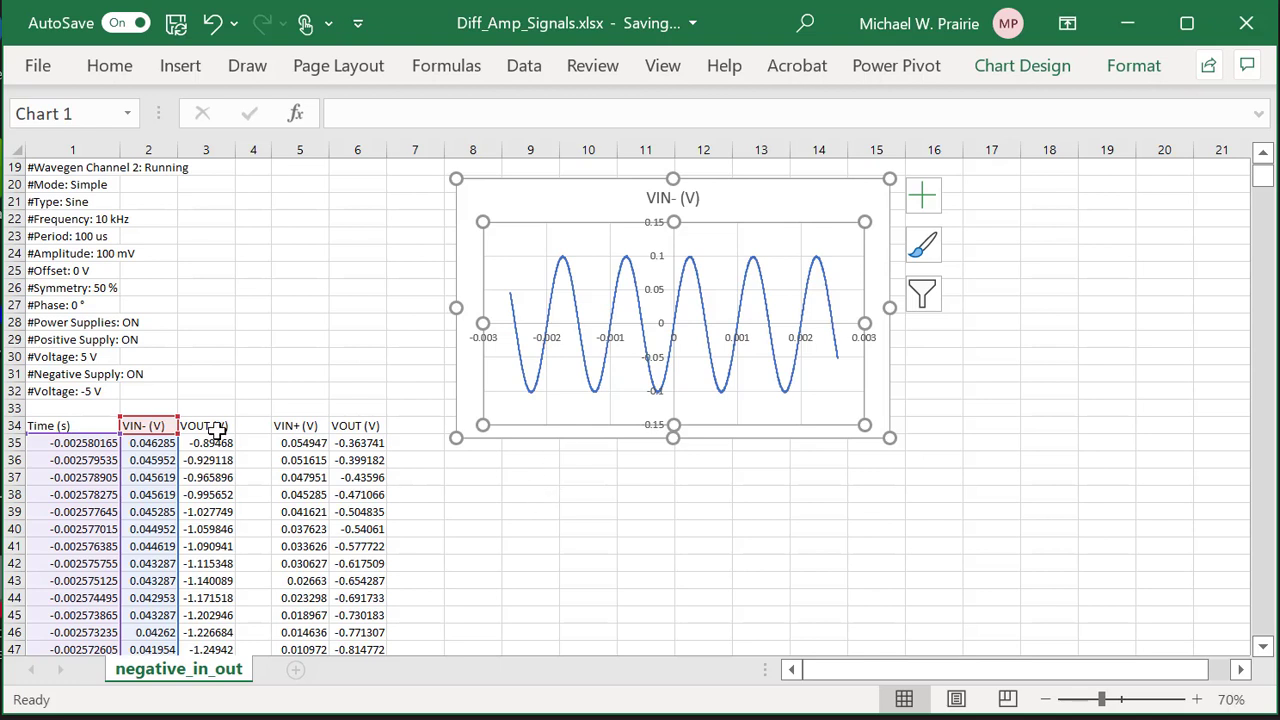
Copy the VIN- (V) series' Time range reference R35C1:R8226C1 from its Edit Series dialog.
{"action": "right_click", "coordinate": [580, 410]}
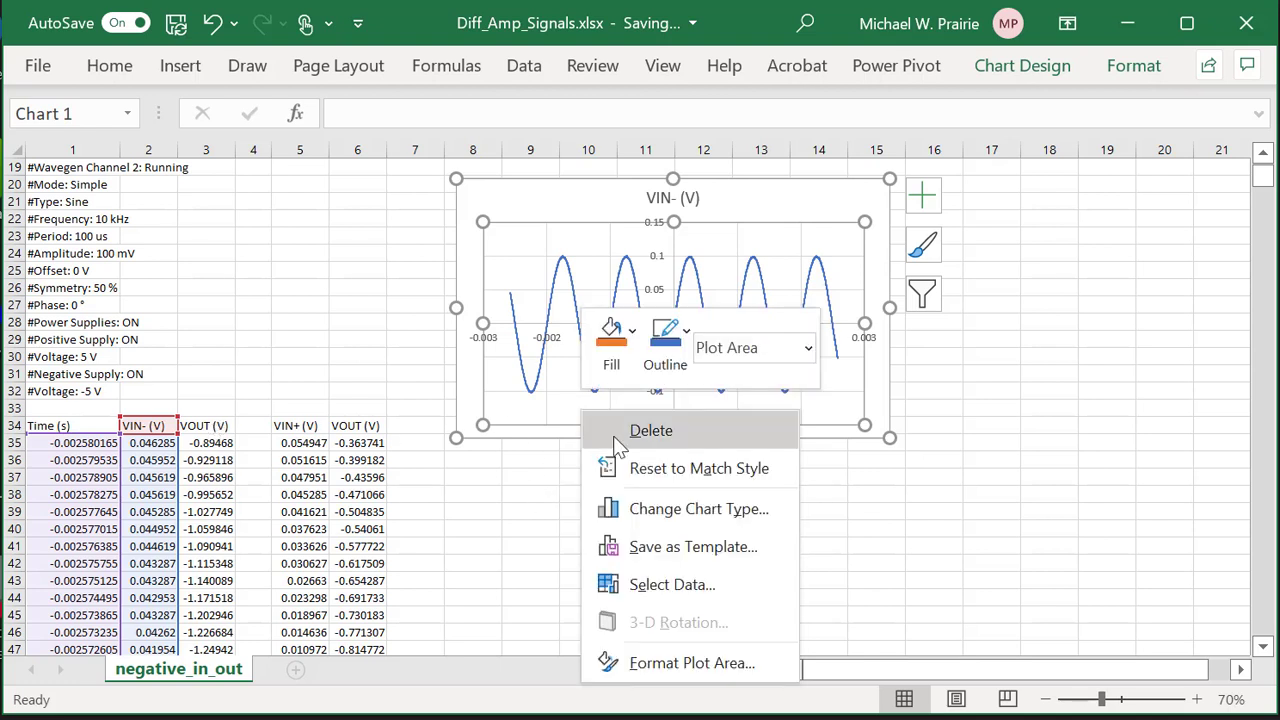
{"action": "left_click", "coordinate": [663, 582]}
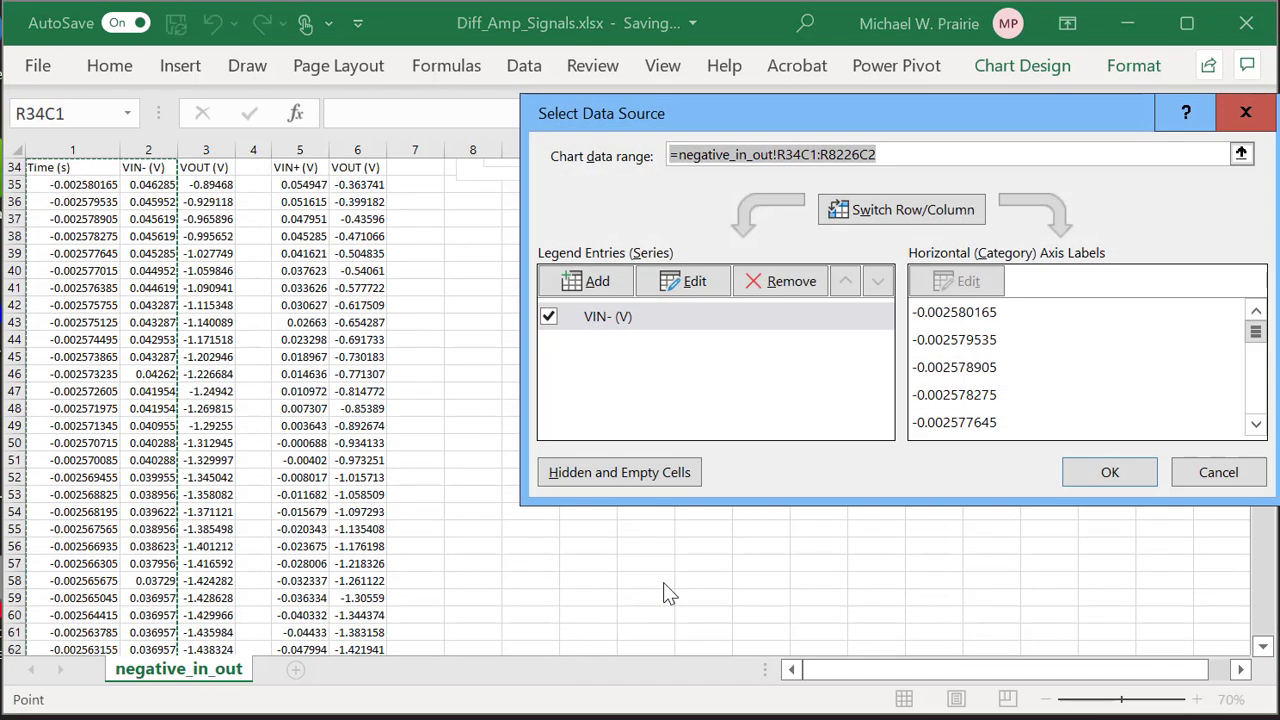
{"action": "left_click", "coordinate": [592, 283]}
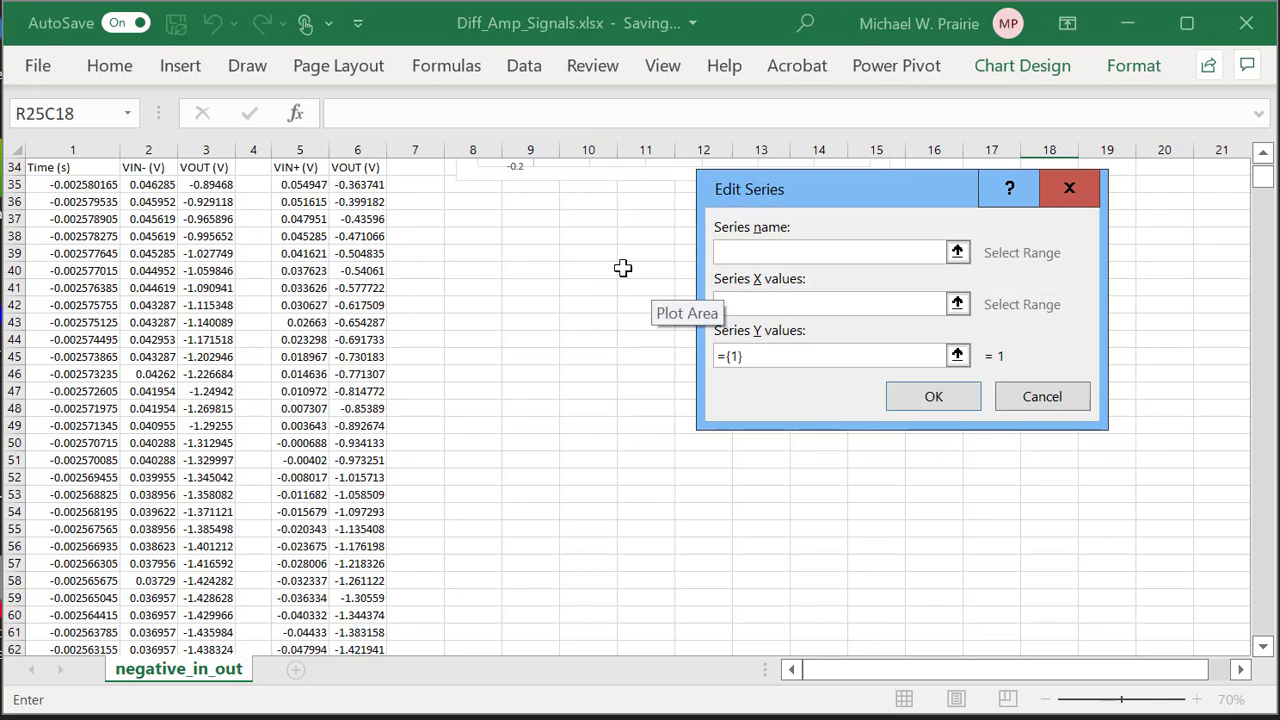
{"action": "left_click", "coordinate": [200, 167]}
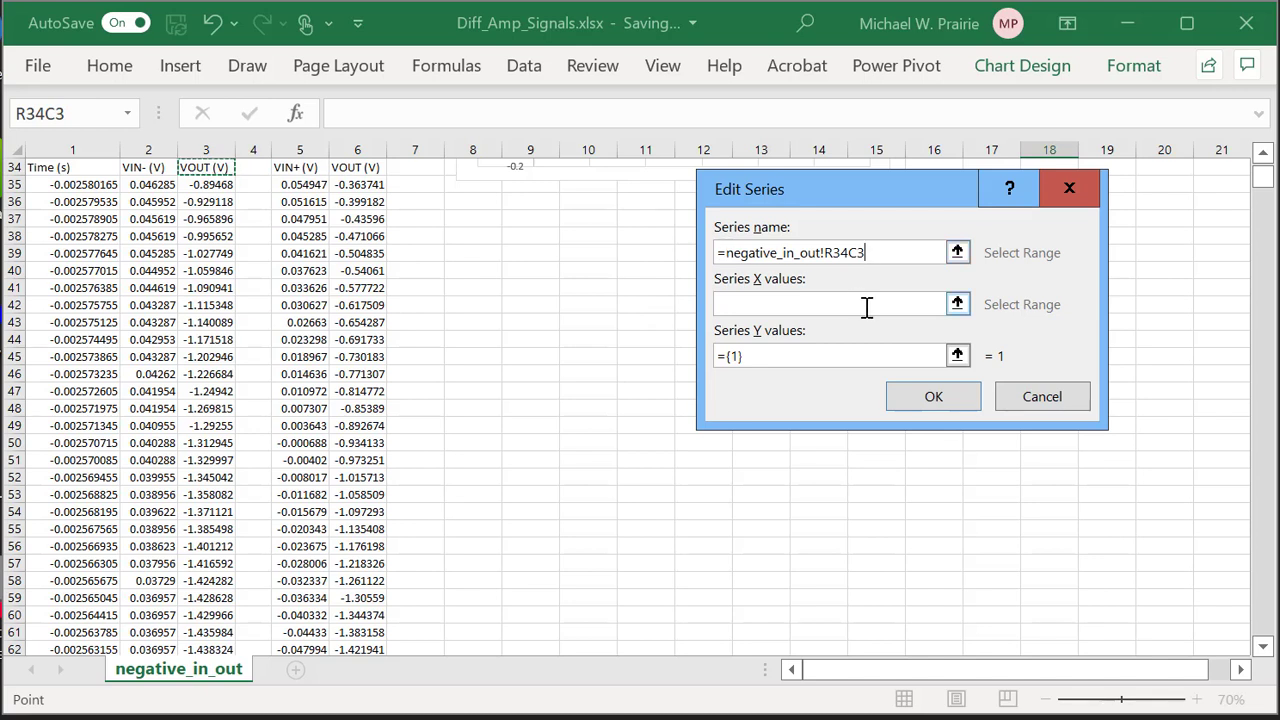
{"action": "left_click", "coordinate": [1042, 397]}
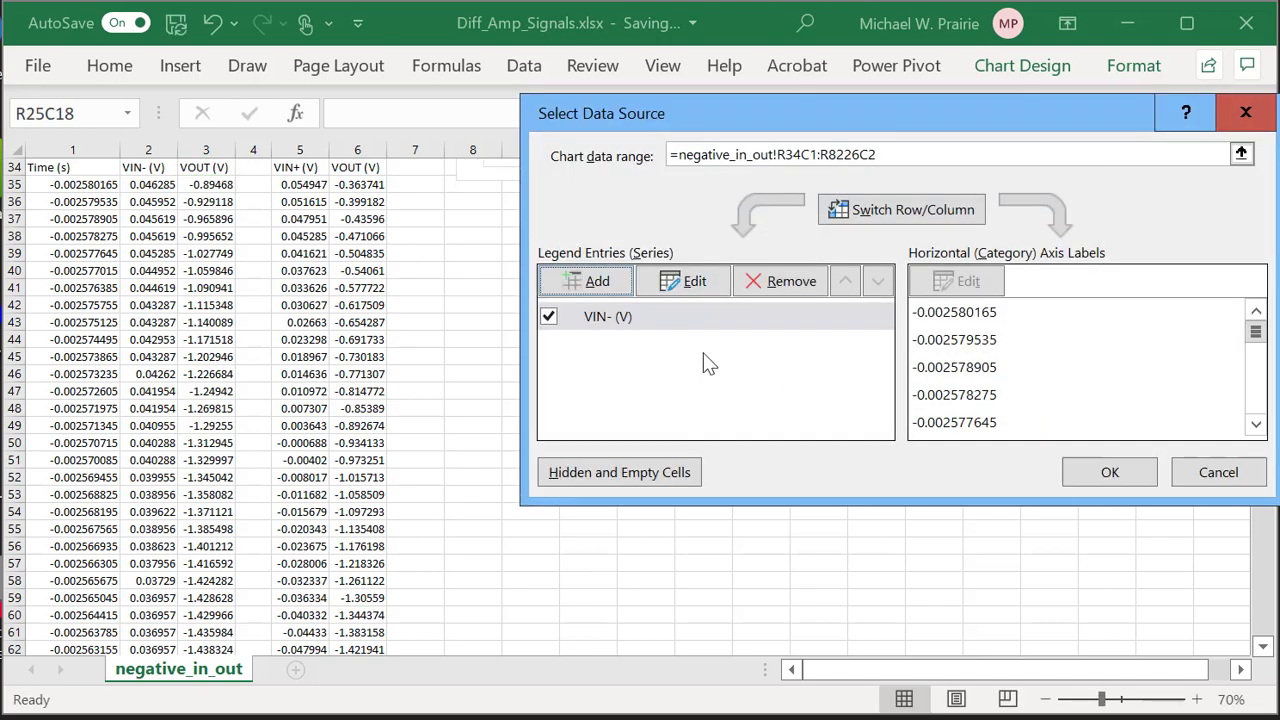
{"action": "left_click", "coordinate": [592, 326]}
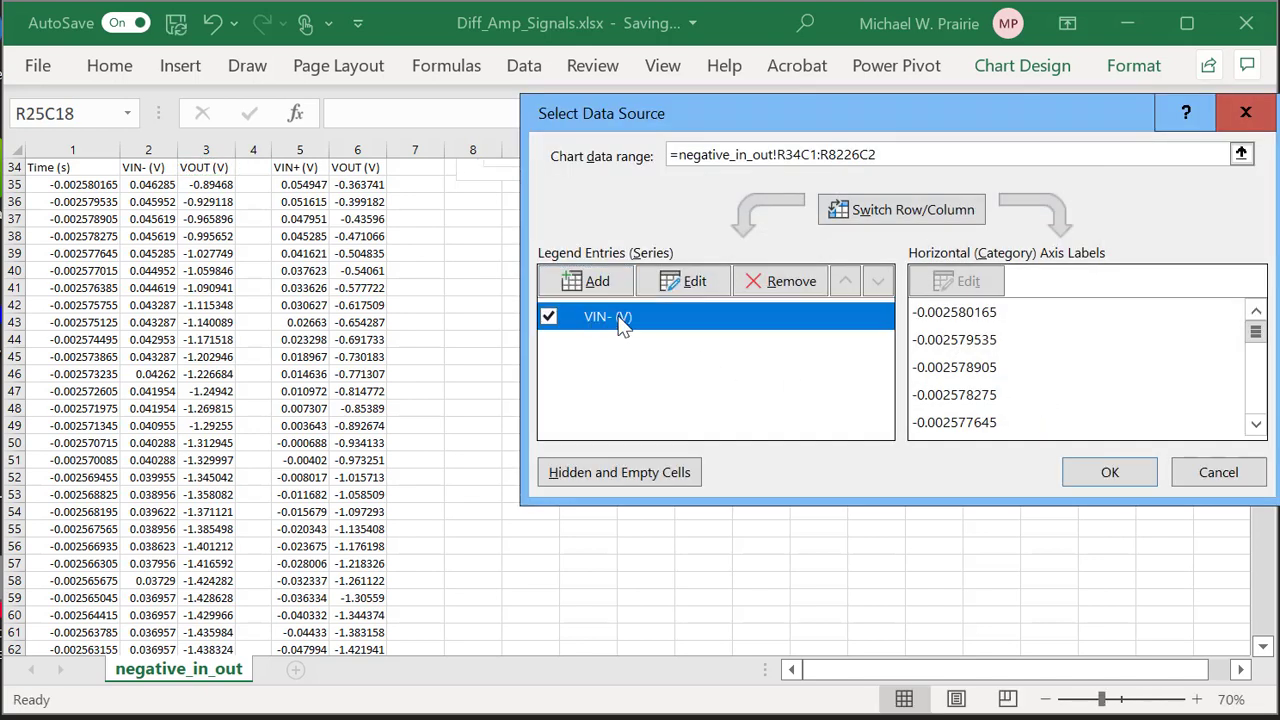
{"action": "left_click", "coordinate": [690, 285]}
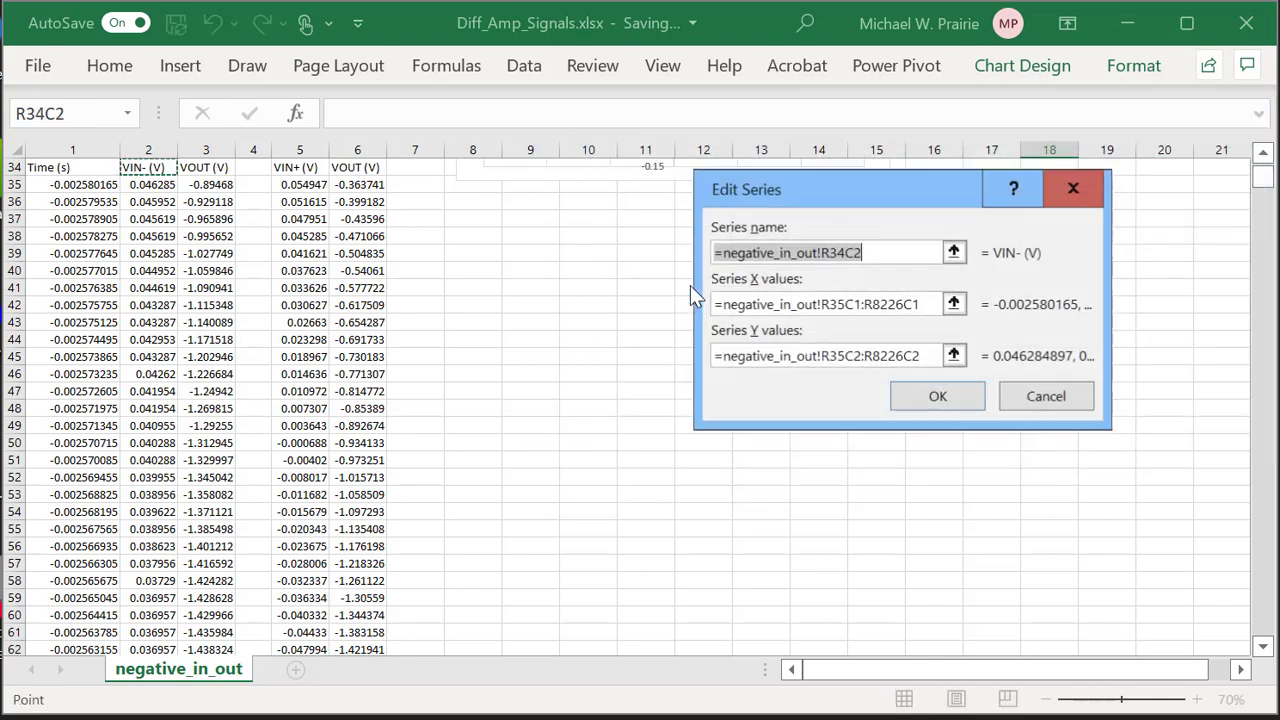
{"action": "left_click", "coordinate": [862, 311]}
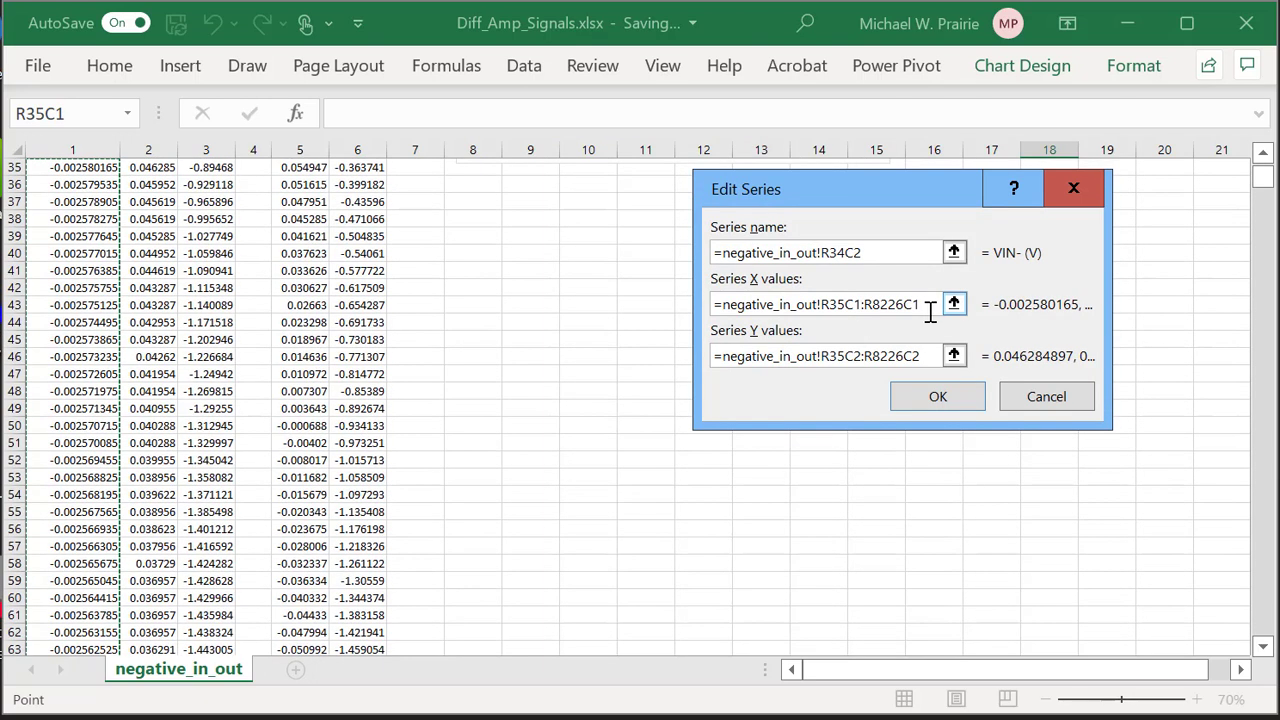
{"action": "left_click_drag", "start_coordinate": [900, 306], "coordinate": [712, 314]}
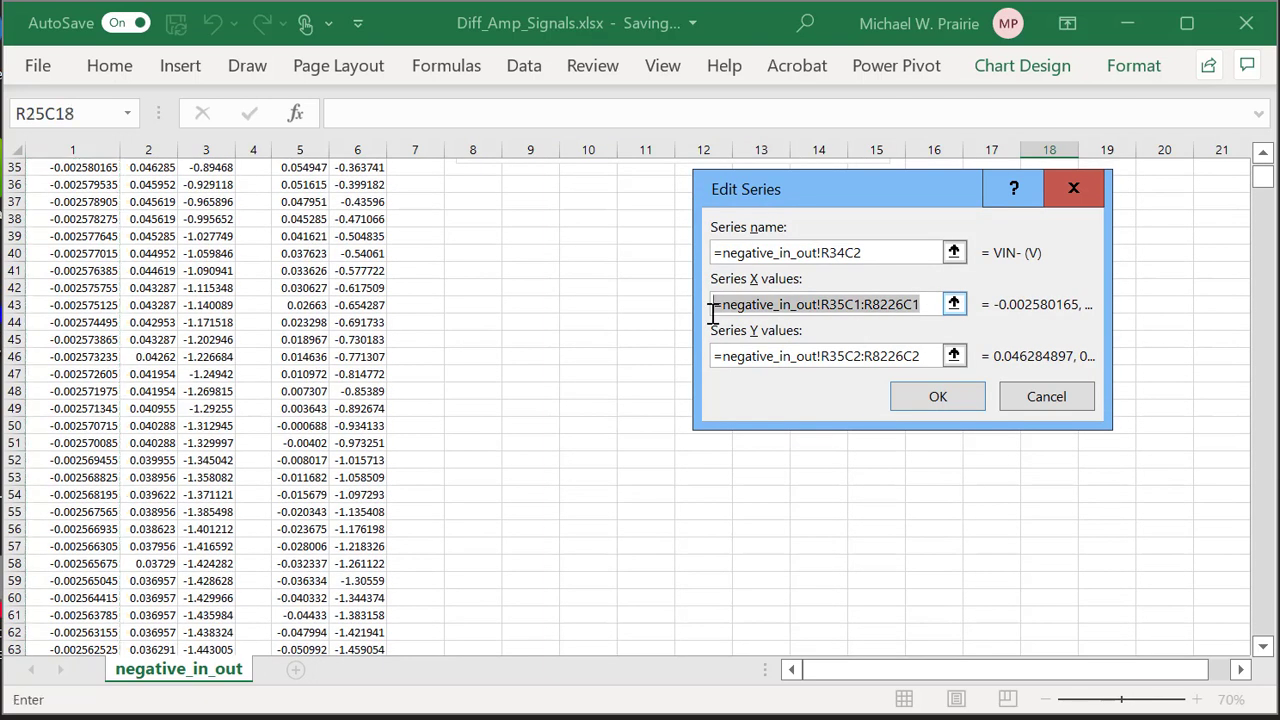
{"action": "left_click", "coordinate": [928, 410]}
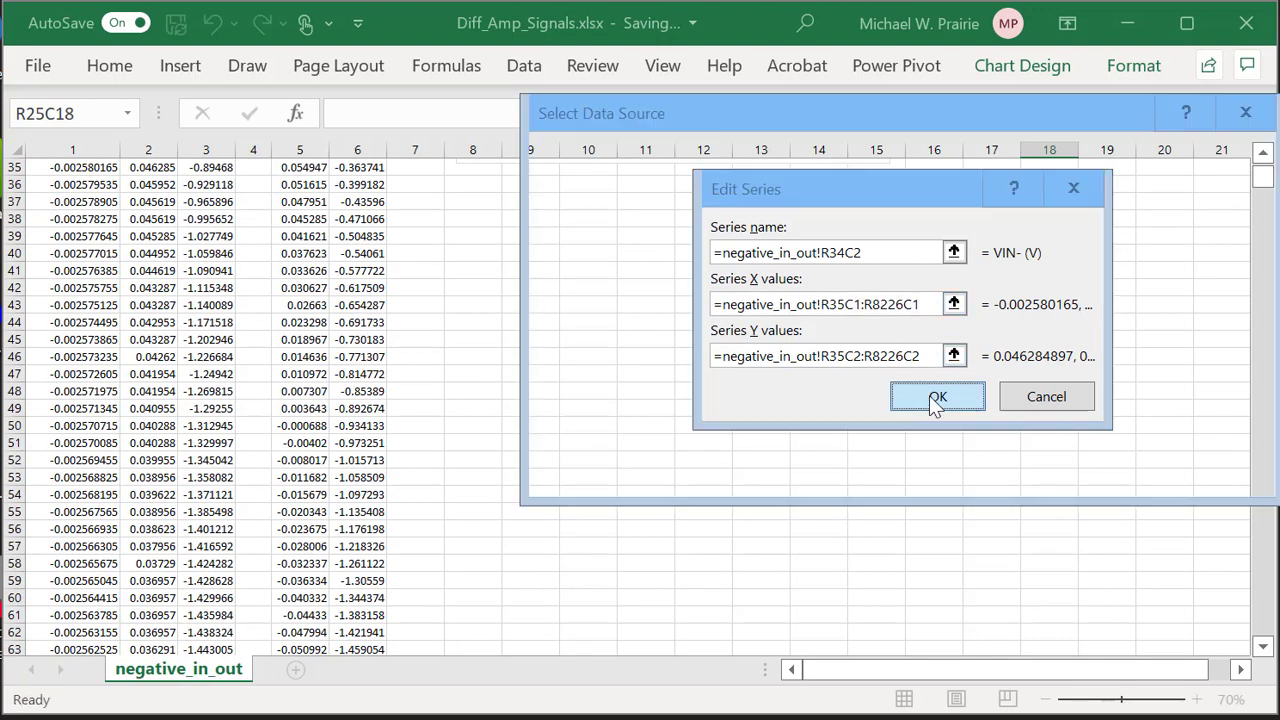
Add a VOUT (V) series named from R34C3, X values R35C1:R8226C1, Y values R35C3:R8226C3.
{"action": "left_click", "coordinate": [605, 275]}
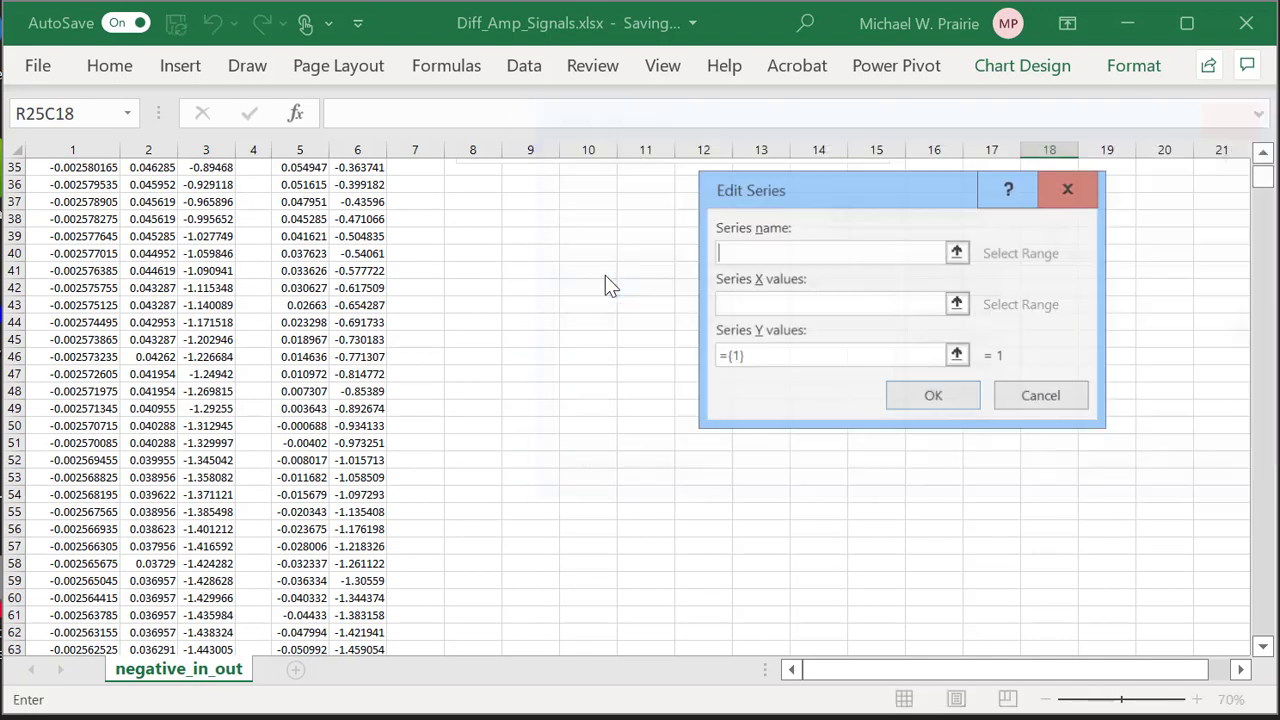
{"action": "scroll", "coordinate": [285, 218], "scroll_direction": "up", "scroll_amount": 3}
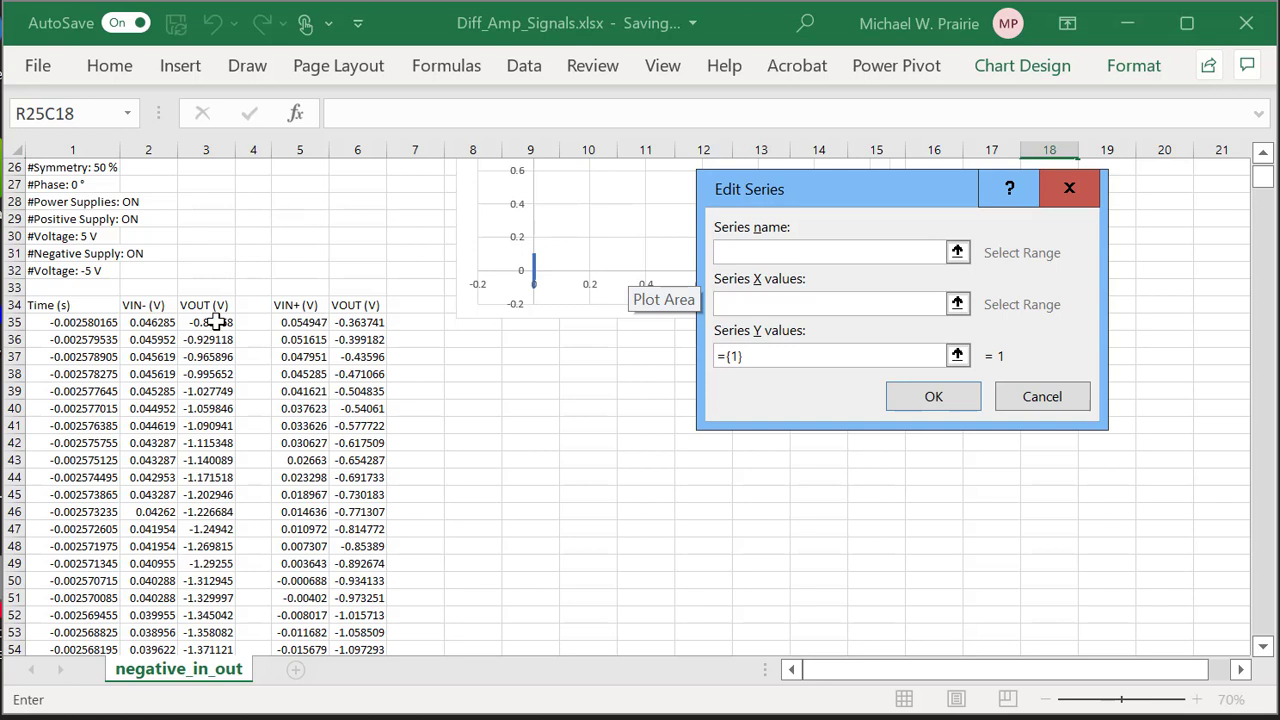
{"action": "left_click", "coordinate": [213, 305]}
{"action": "left_click", "coordinate": [756, 305]}
{"action": "key", "text": "ctrl+v"}
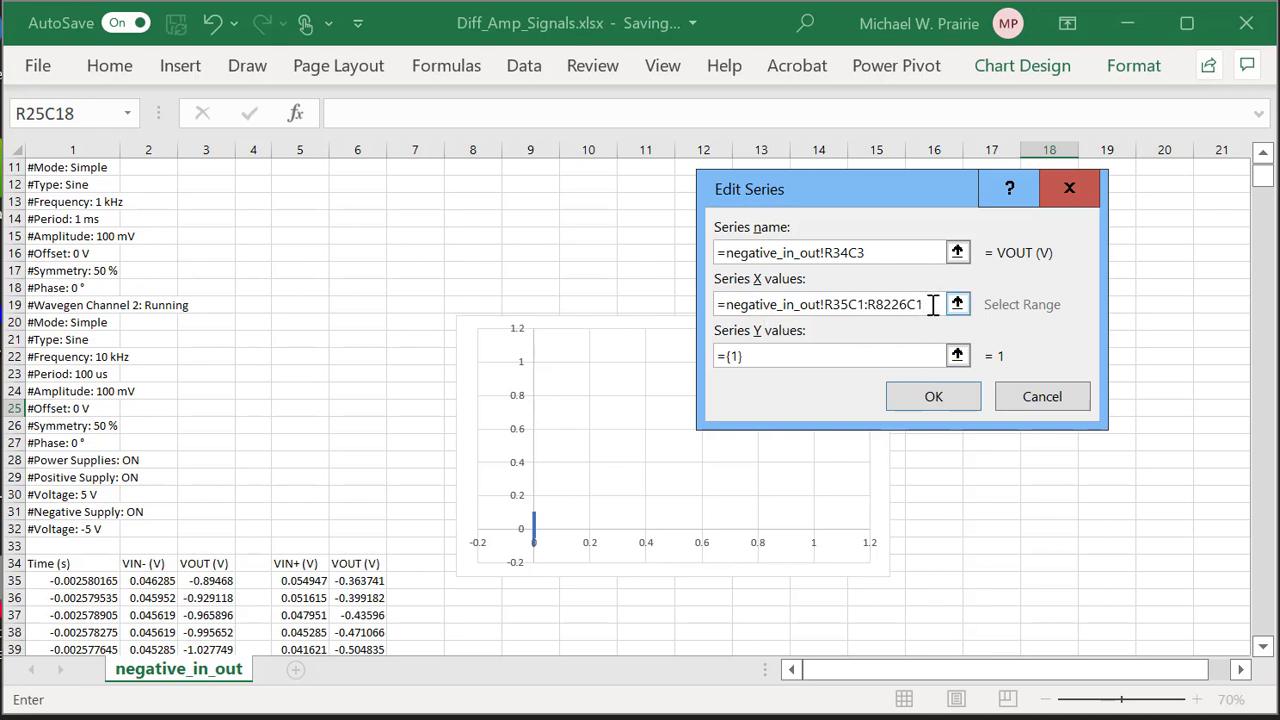
{"action": "left_click_drag", "start_coordinate": [928, 305], "coordinate": [804, 306]}
{"action": "left_click_drag", "start_coordinate": [778, 356], "coordinate": [702, 357]}
{"action": "key", "text": "ctrl+v"}
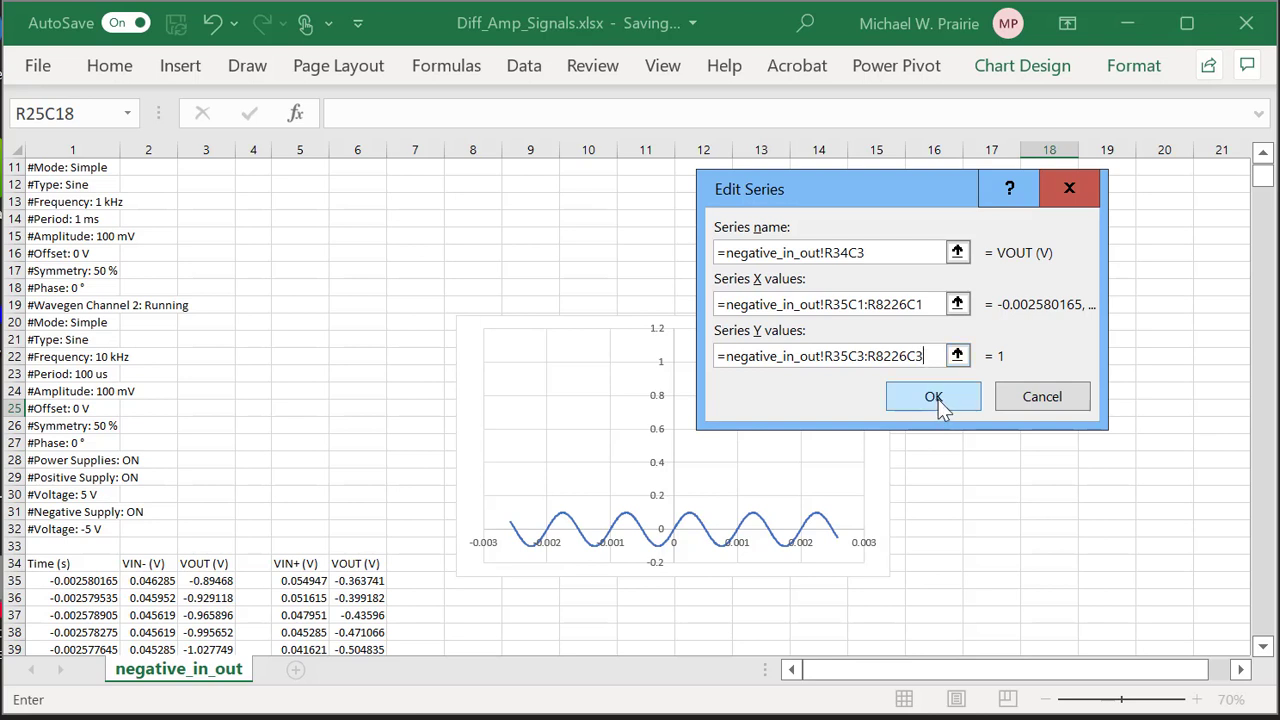
{"action": "left_click", "coordinate": [933, 397]}
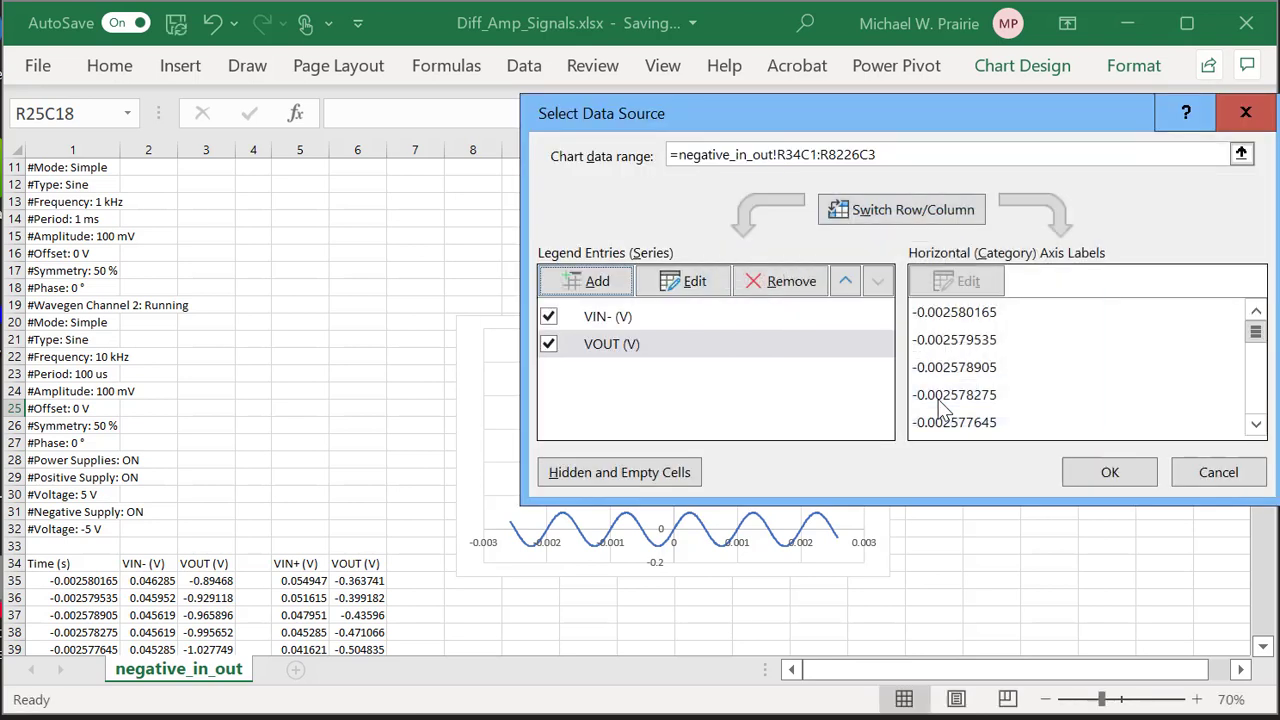
{"action": "left_click", "coordinate": [1110, 474]}
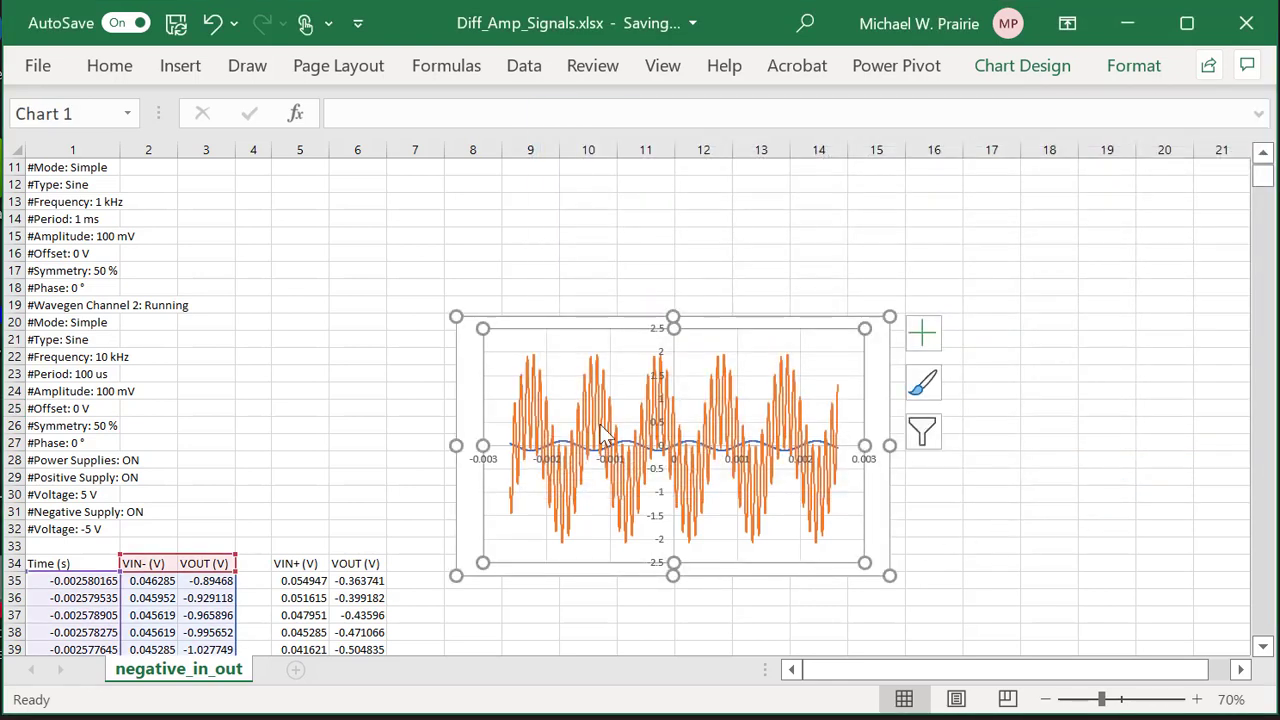
Drag the chart taller and wider so it spans roughly columns 8 to 19.
{"action": "mouse_move", "coordinate": [833, 521]}
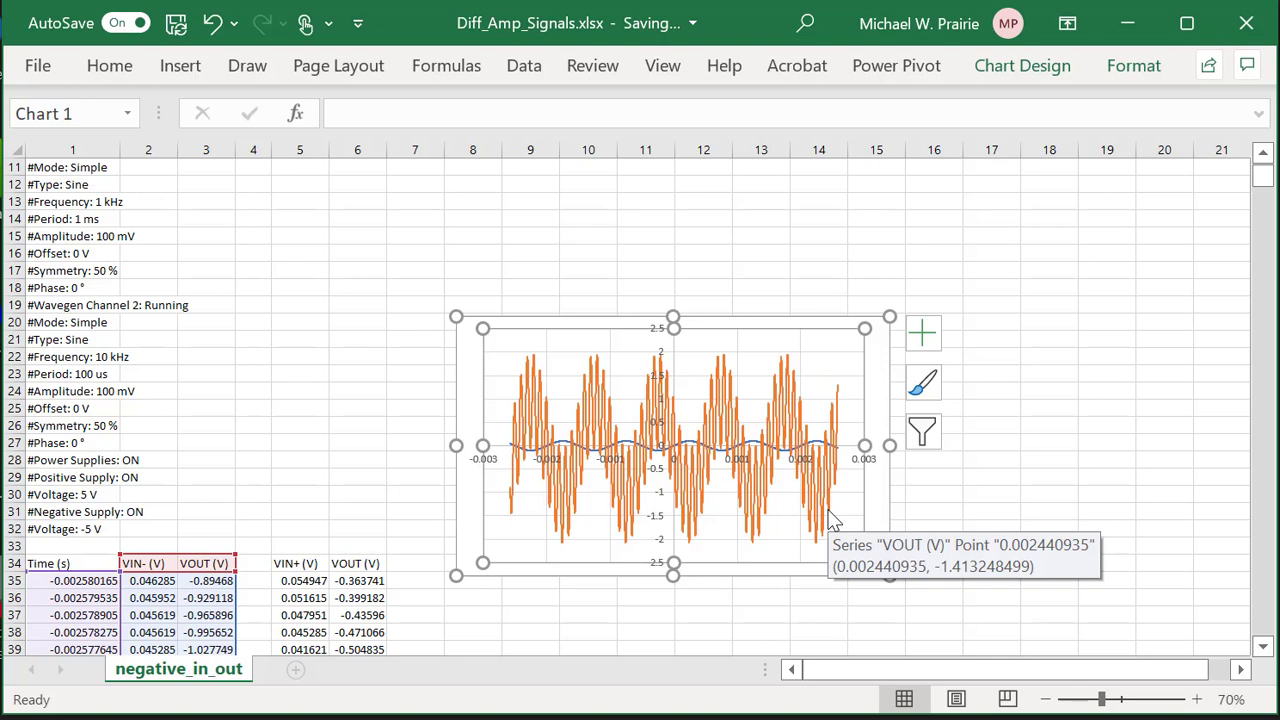
{"action": "left_click_drag", "start_coordinate": [889, 317], "coordinate": [997, 204]}
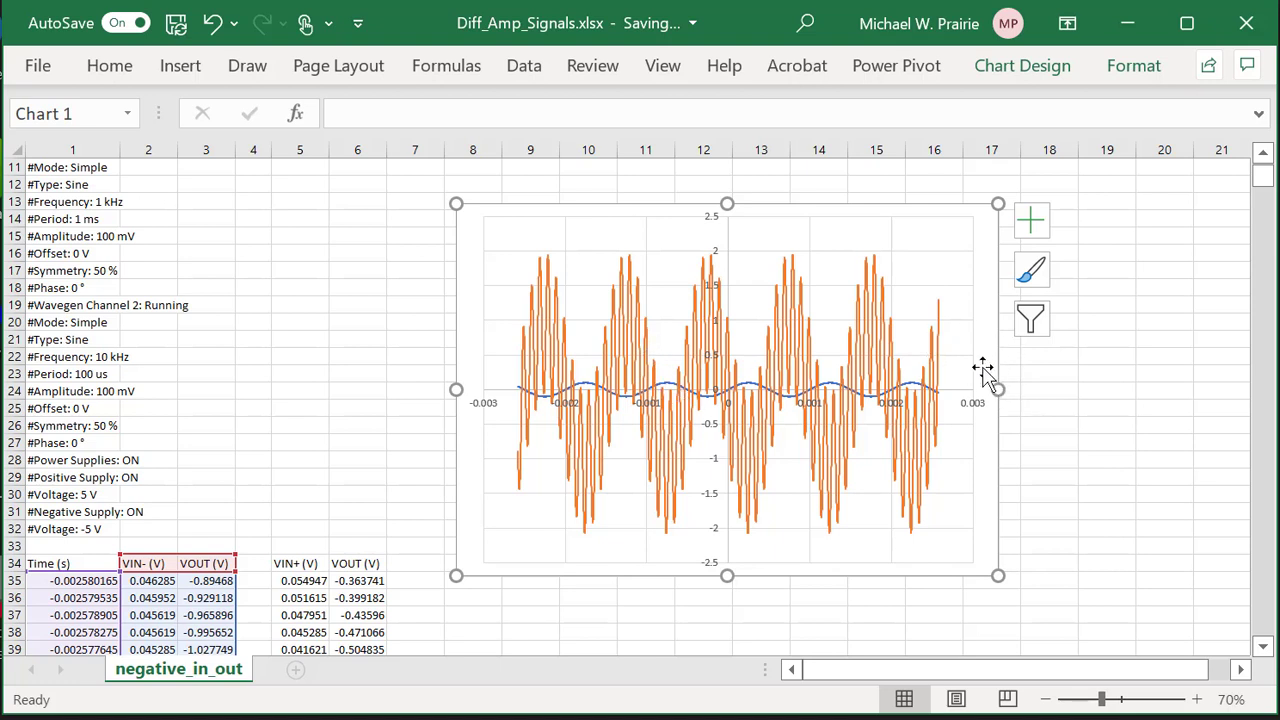
{"action": "left_click_drag", "start_coordinate": [998, 389], "coordinate": [1133, 391]}
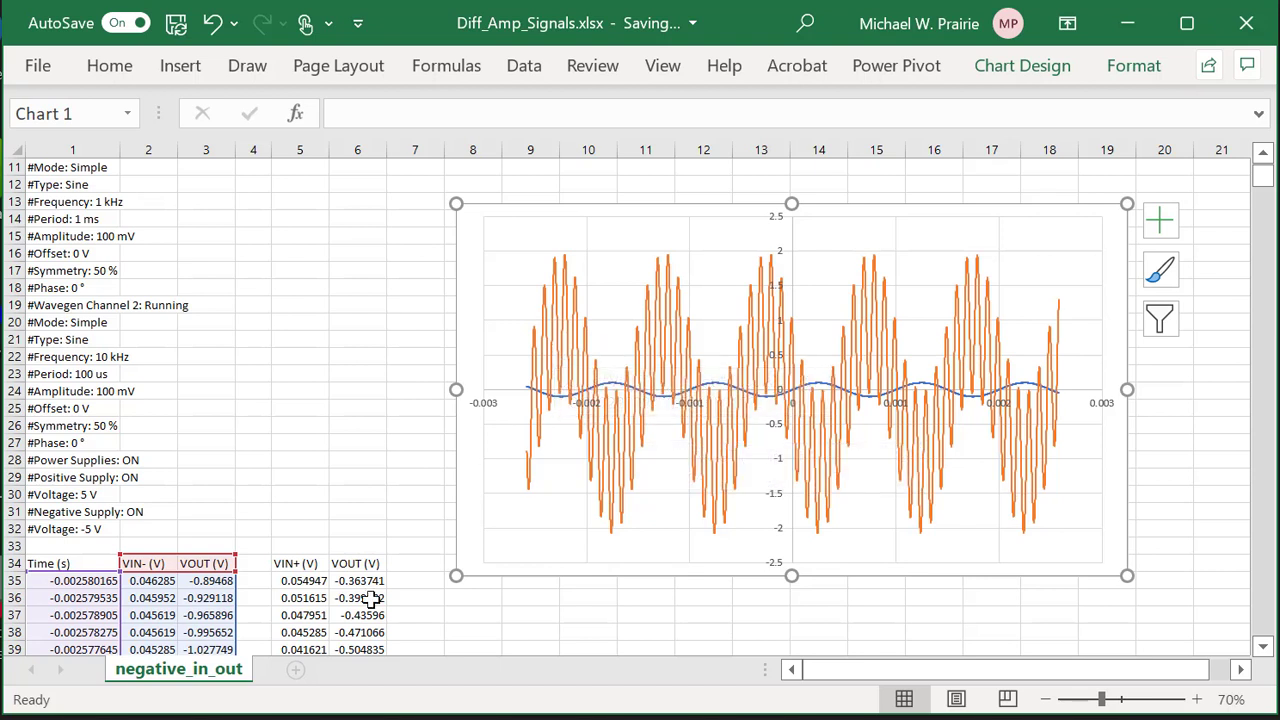
{"action": "scroll", "coordinate": [517, 376], "scroll_direction": "down", "scroll_amount": 2}
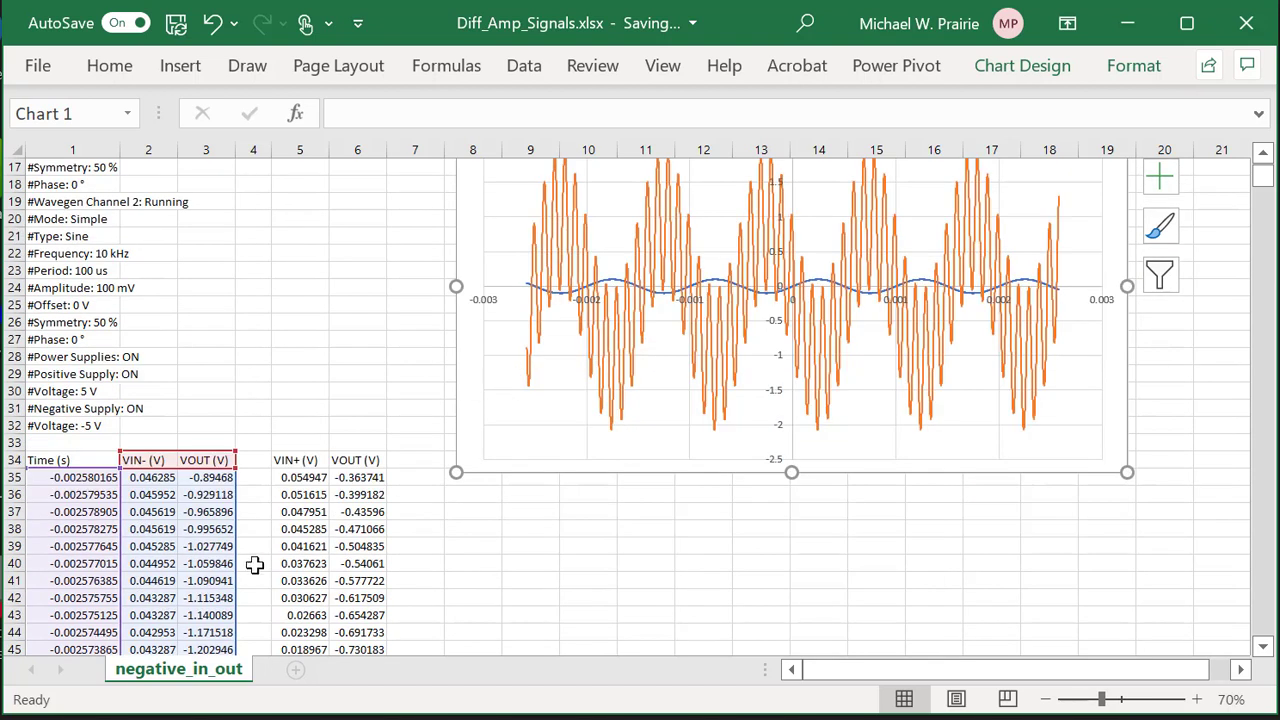
Shift the blue VIN- (V) series' Y values from column 2 to column 6.
{"action": "left_click", "coordinate": [617, 288]}
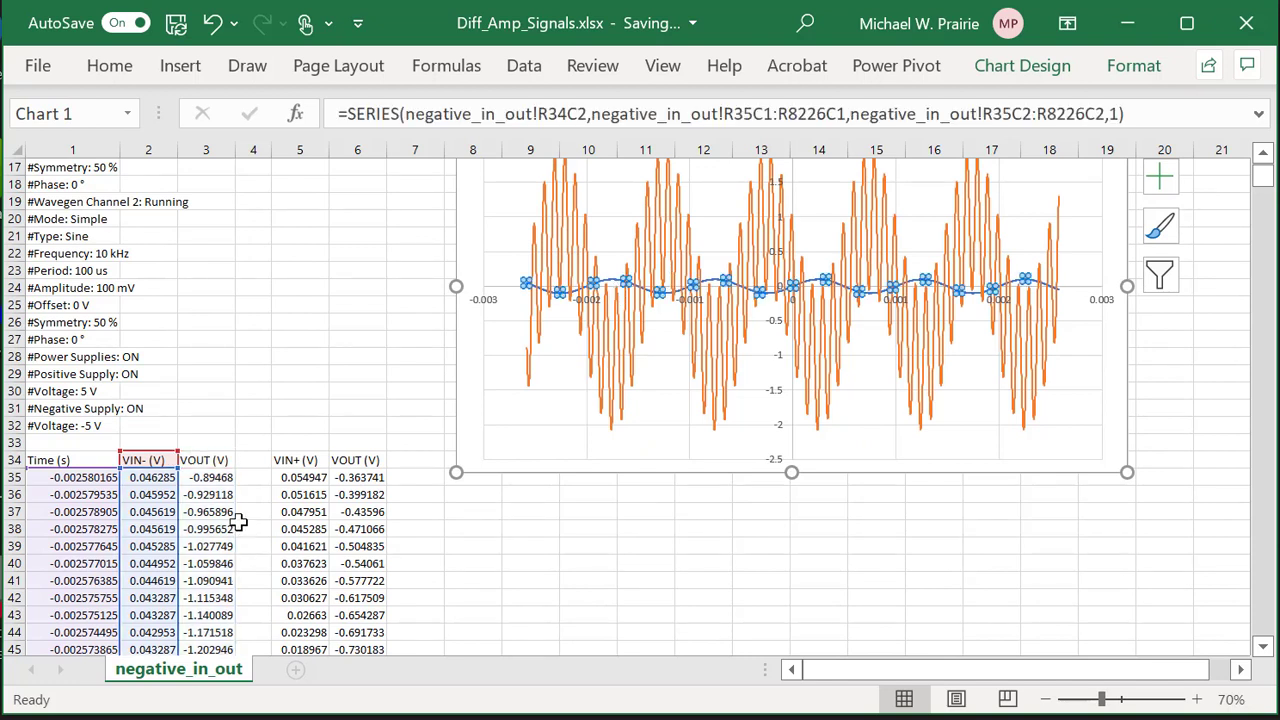
{"action": "left_click_drag", "start_coordinate": [180, 530], "coordinate": [345, 537]}
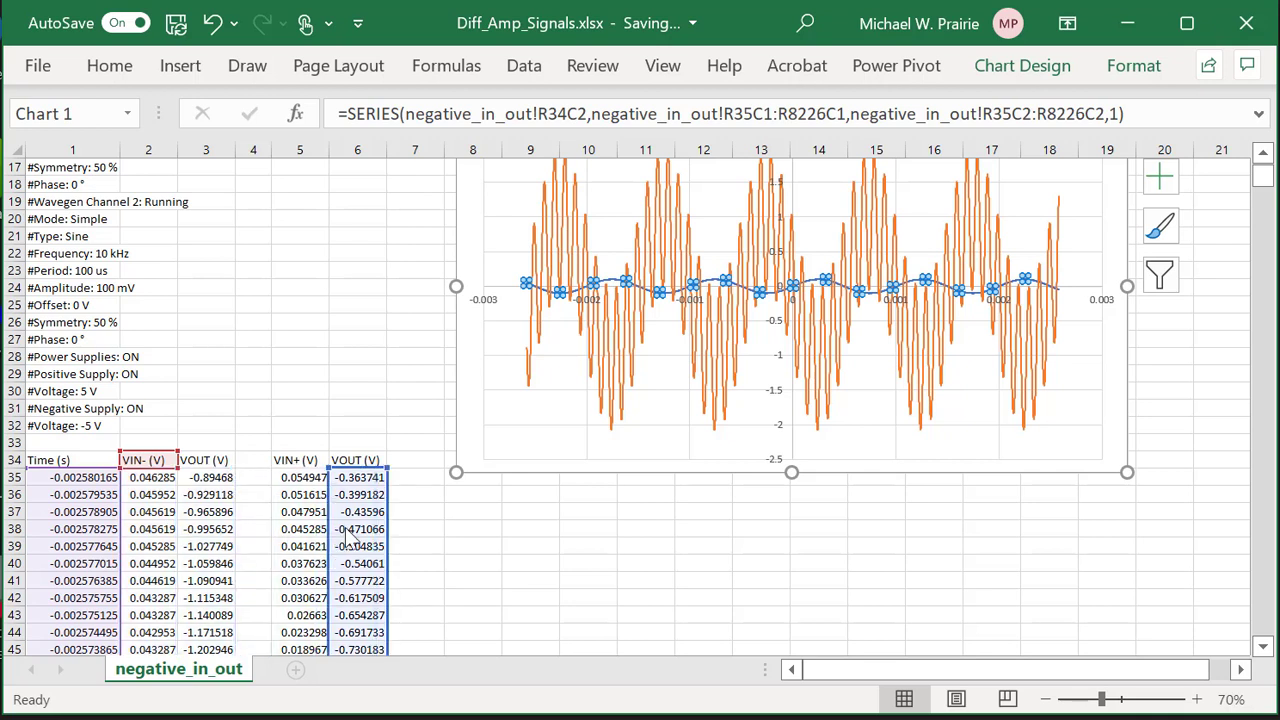
{"action": "left_click_drag", "start_coordinate": [345, 537], "coordinate": [345, 537]}
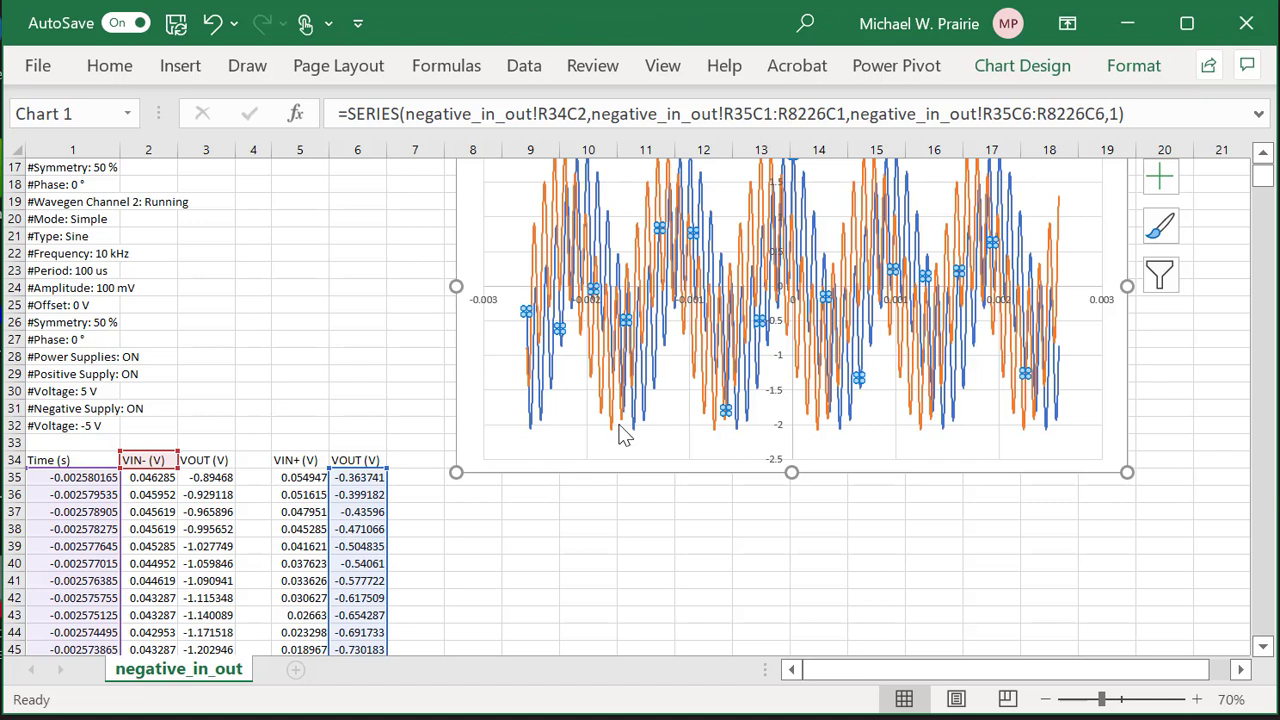
{"action": "scroll", "coordinate": [620, 432], "scroll_direction": "up", "scroll_amount": 1}
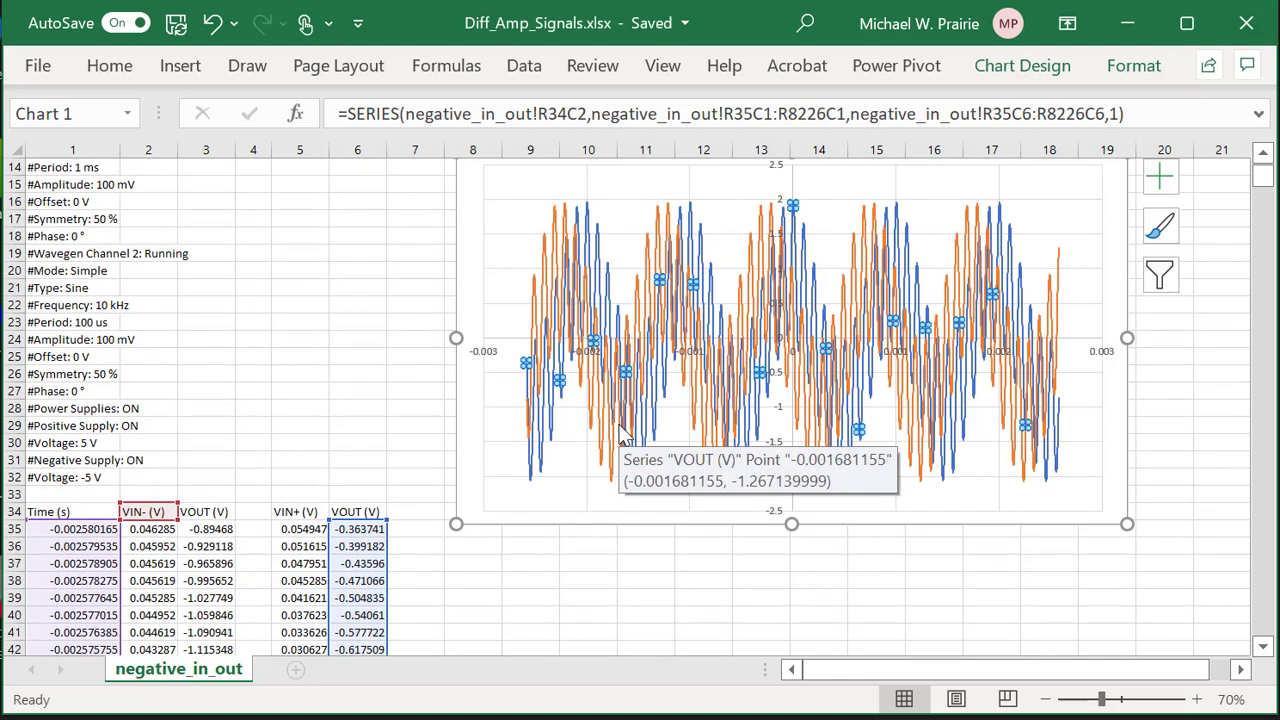
{"action": "scroll", "coordinate": [620, 432], "scroll_direction": "down", "scroll_amount": 3, "text": "ctrl"}
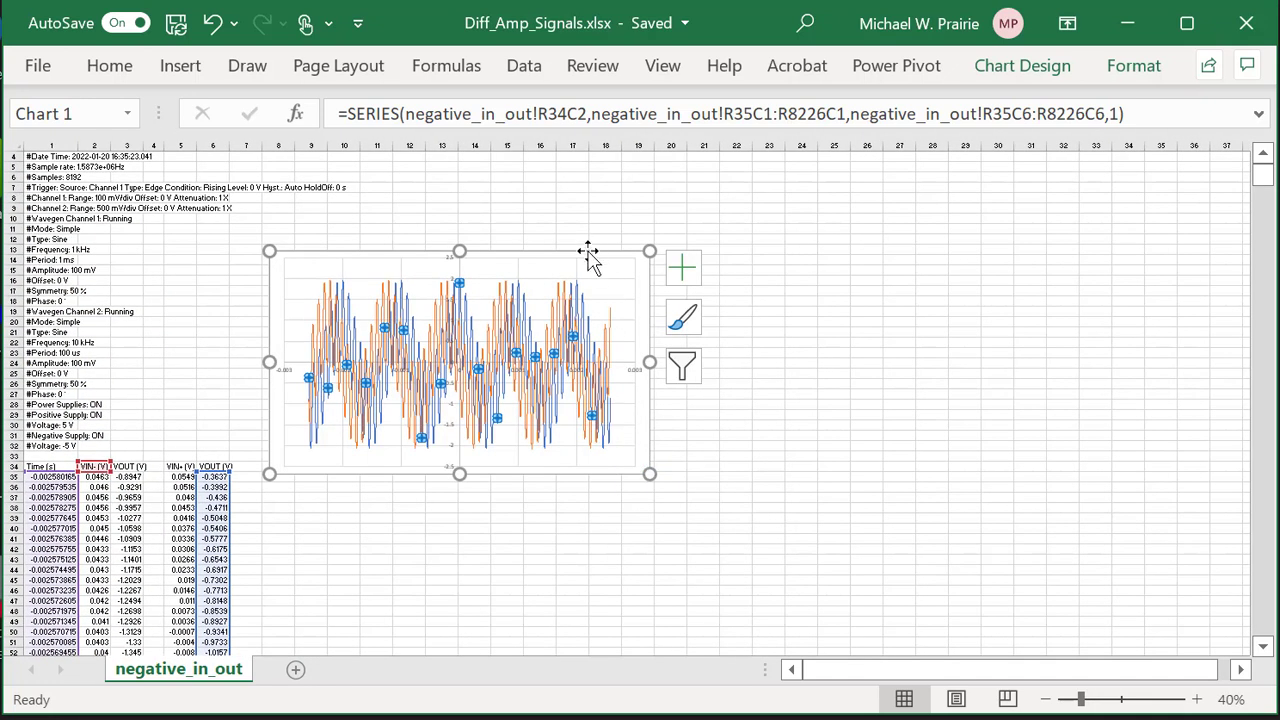
Move the chart slightly lower on the sheet.
{"action": "left_click", "coordinate": [608, 432]}
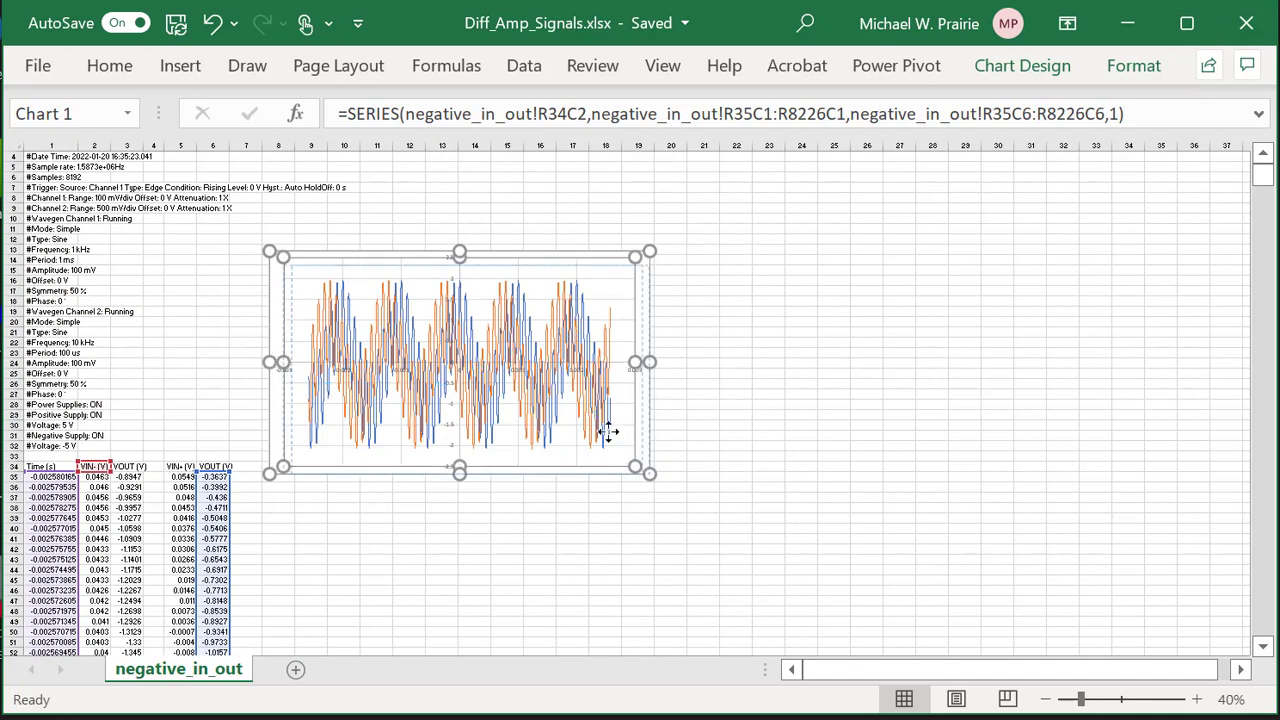
{"action": "left_click", "coordinate": [588, 364]}
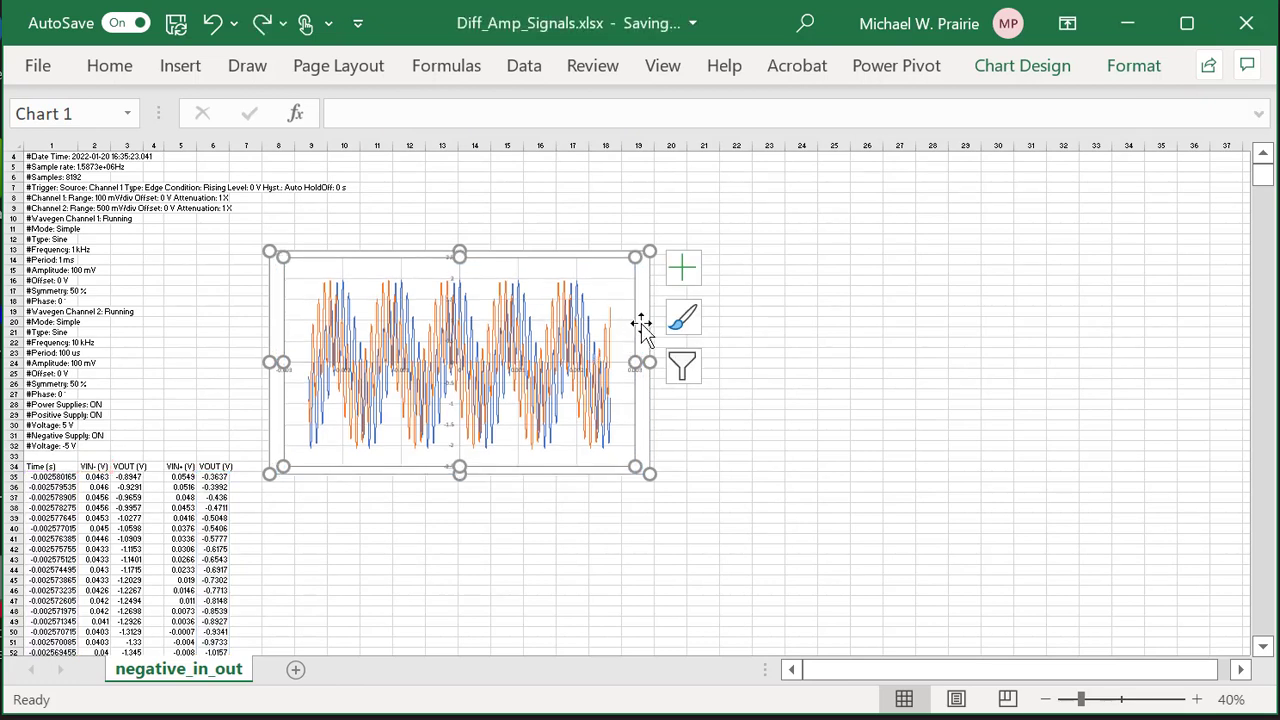
{"action": "left_click_drag", "start_coordinate": [648, 362], "coordinate": [671, 491]}
{"action": "scroll", "coordinate": [785, 456], "scroll_direction": "down", "scroll_amount": 3}
{"action": "scroll", "coordinate": [785, 456], "scroll_direction": "down", "scroll_amount": 5}
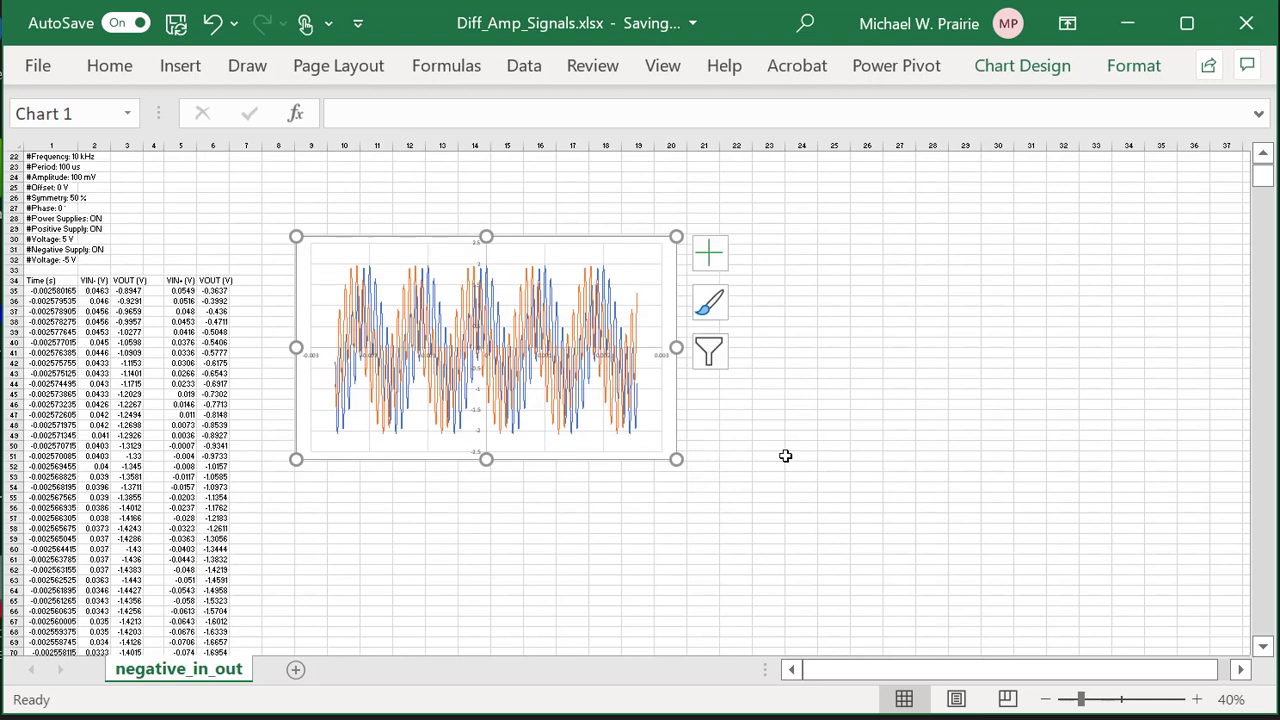
{"action": "left_click_drag", "start_coordinate": [674, 340], "coordinate": [675, 383]}
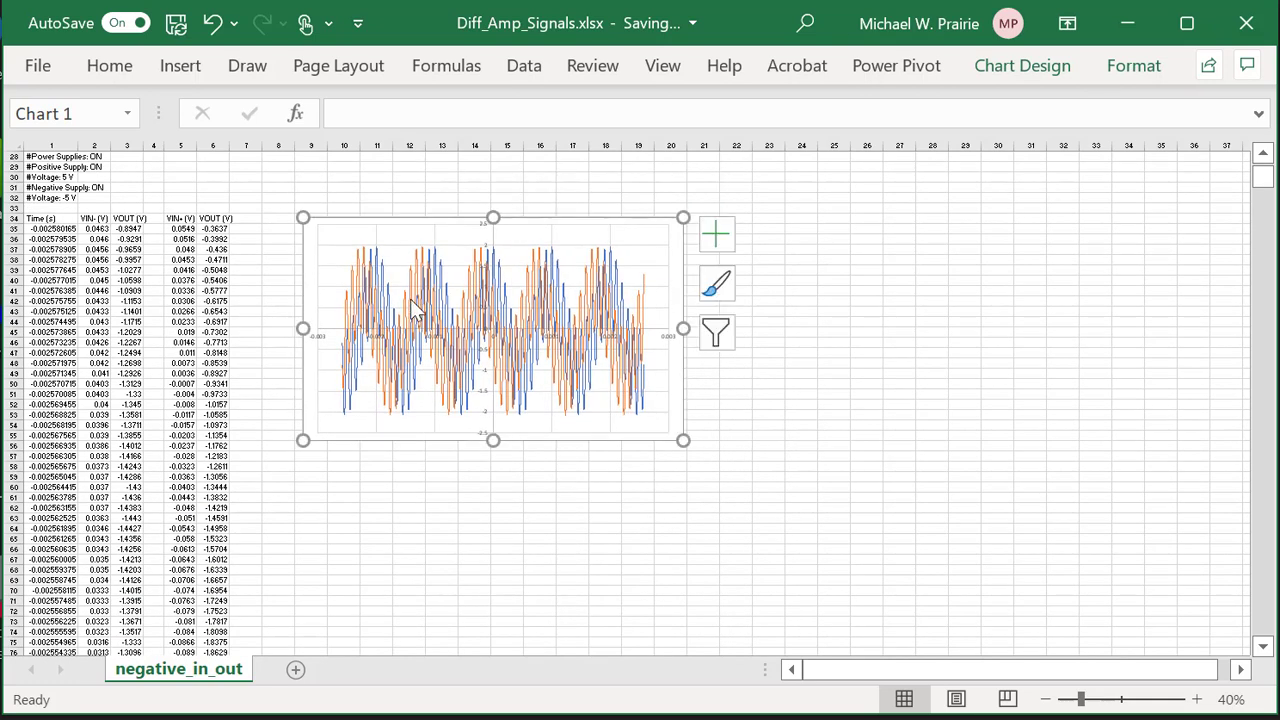
Slide the series' column 6 range down to start at row 123 (R123C6:R8314C6).
{"action": "left_click", "coordinate": [443, 268]}
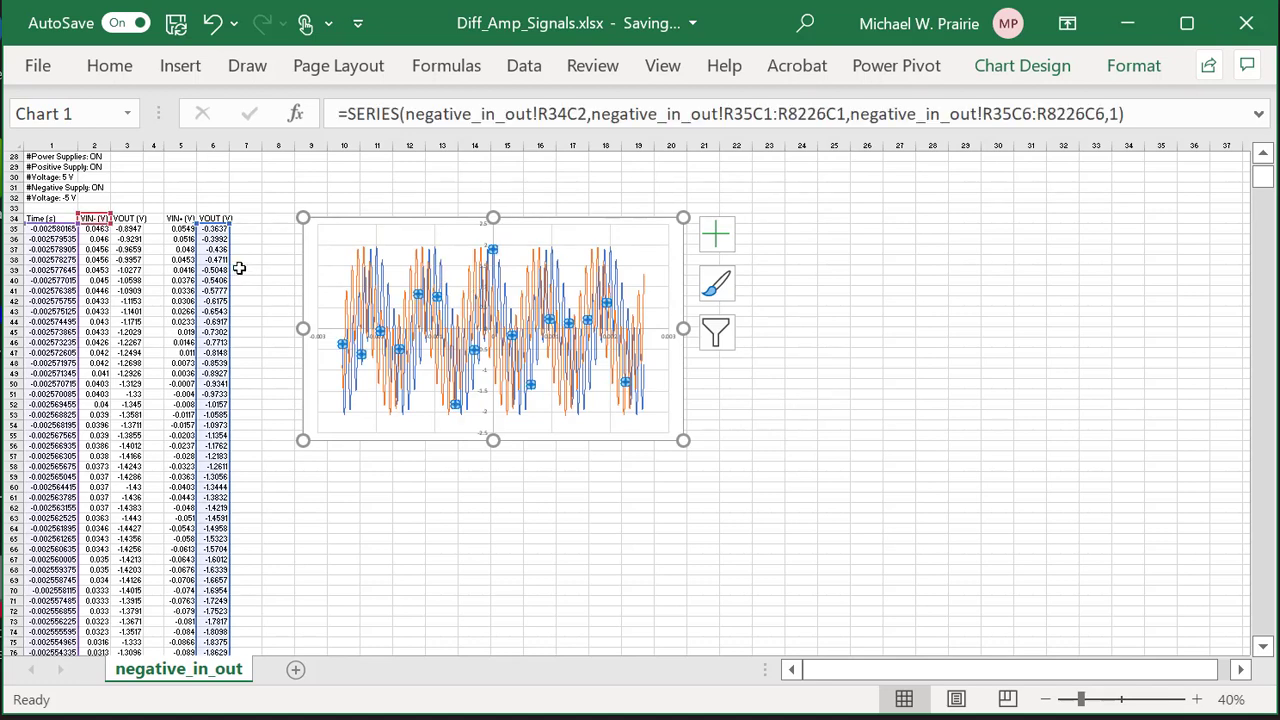
{"action": "left_click_drag", "start_coordinate": [233, 278], "coordinate": [232, 568]}
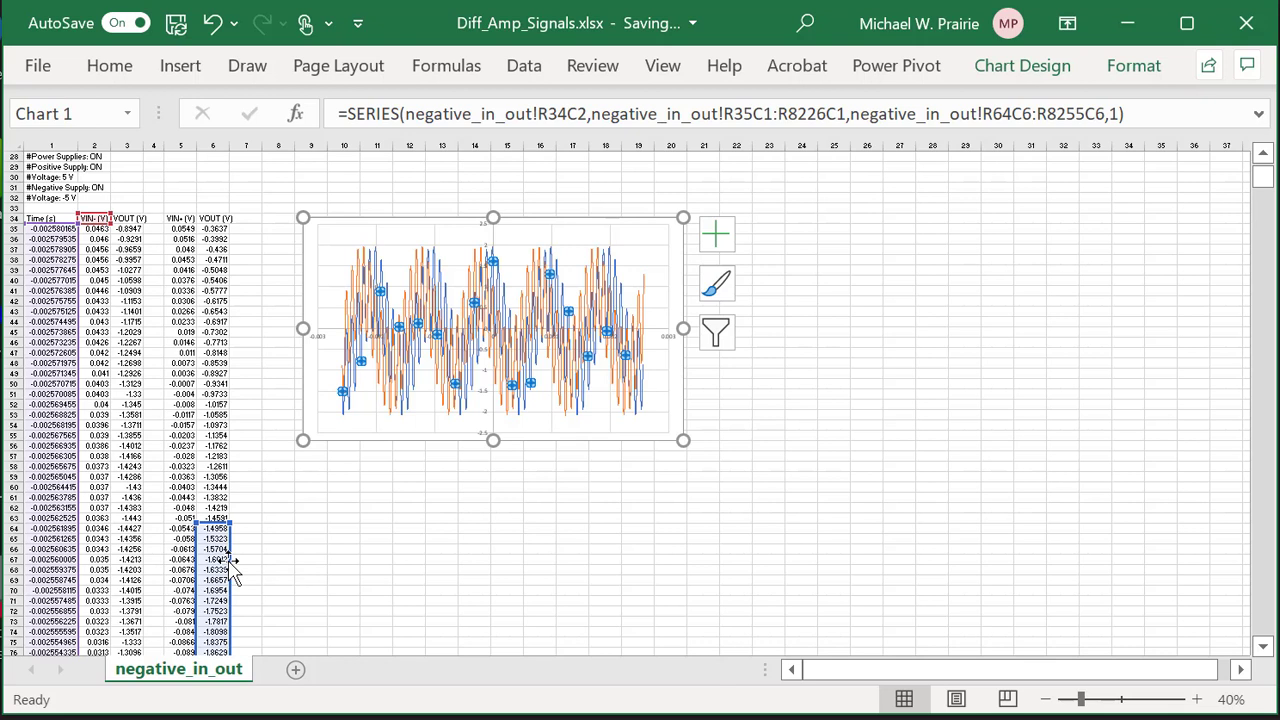
{"action": "left_click_drag", "start_coordinate": [235, 567], "coordinate": [222, 645]}
{"action": "scroll", "coordinate": [303, 513], "scroll_direction": "up", "scroll_amount": 15}
{"action": "scroll", "coordinate": [303, 513], "scroll_direction": "up", "scroll_amount": 1}
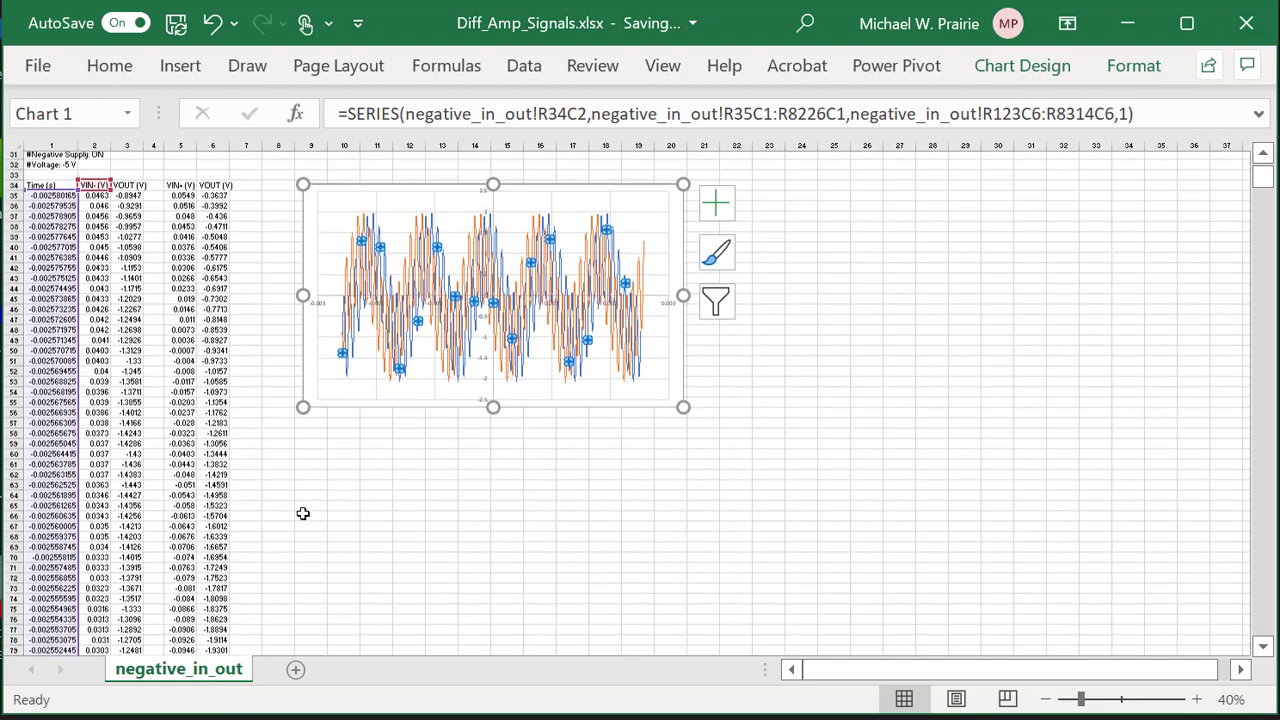
{"action": "scroll", "coordinate": [303, 513], "scroll_direction": "down", "scroll_amount": 11}
{"action": "scroll", "coordinate": [303, 513], "scroll_direction": "down", "scroll_amount": 6}
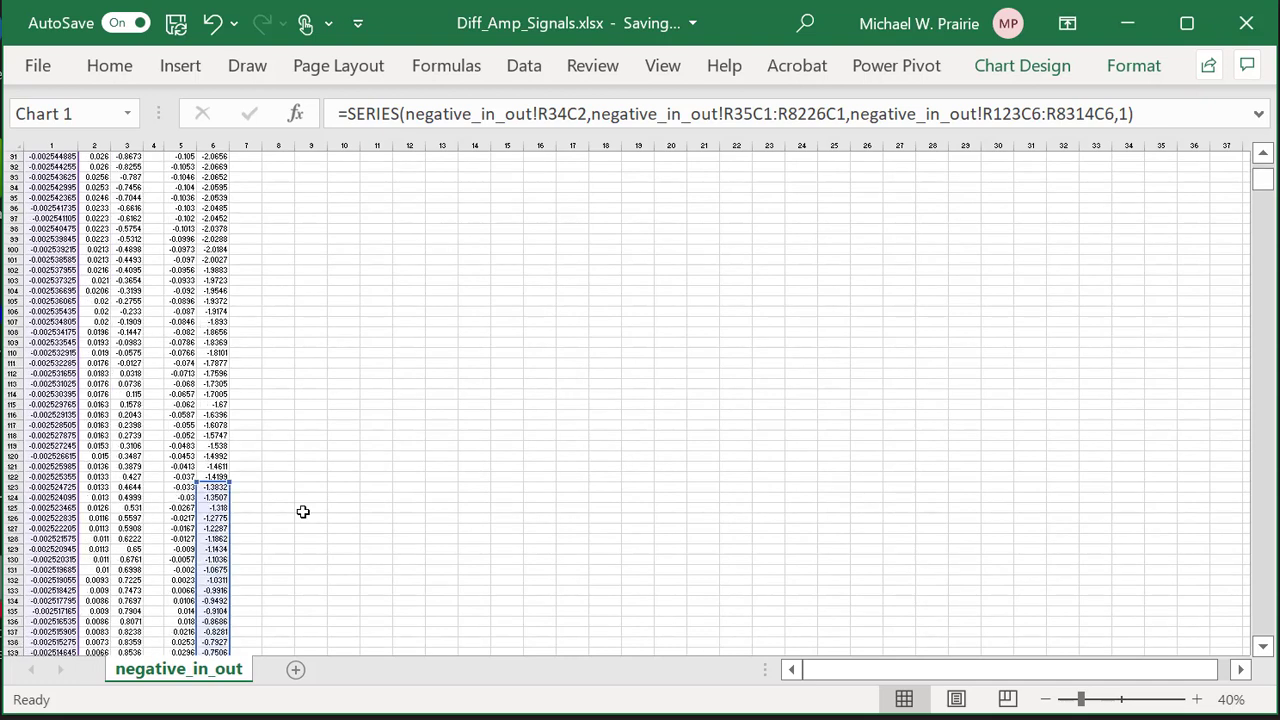
{"action": "scroll", "coordinate": [310, 480], "scroll_direction": "down", "scroll_amount": 2, "text": "ctrl"}
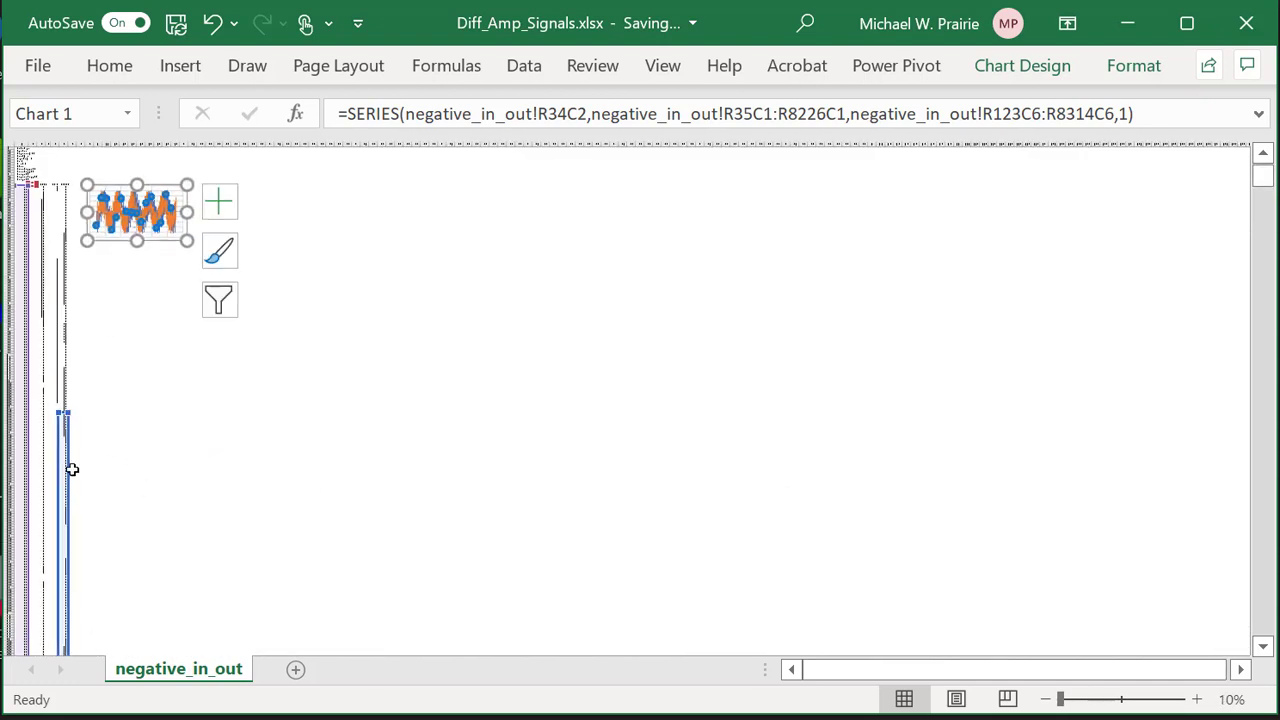
Slide the column 6 value range further down to rows 200–8391 and deselect the chart.
{"action": "left_click_drag", "start_coordinate": [70, 465], "coordinate": [68, 602]}
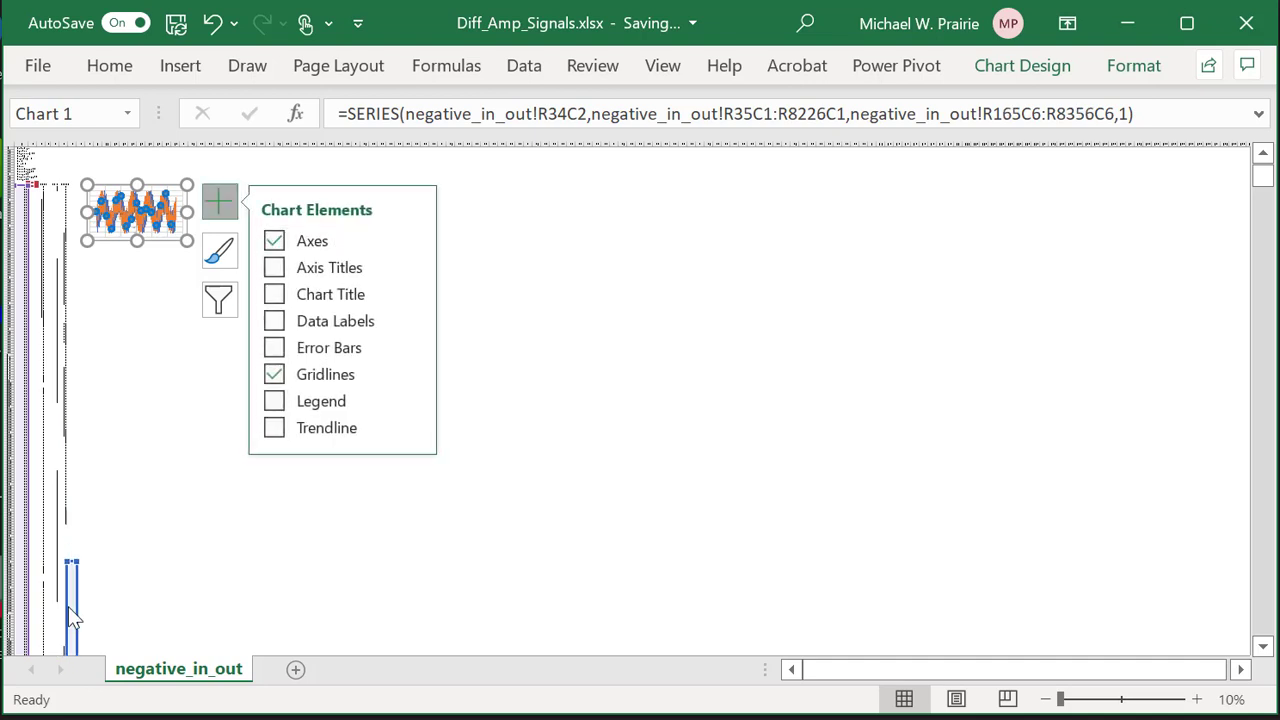
{"action": "left_click_drag", "start_coordinate": [65, 650], "coordinate": [65, 650]}
{"action": "left_click", "coordinate": [131, 543]}
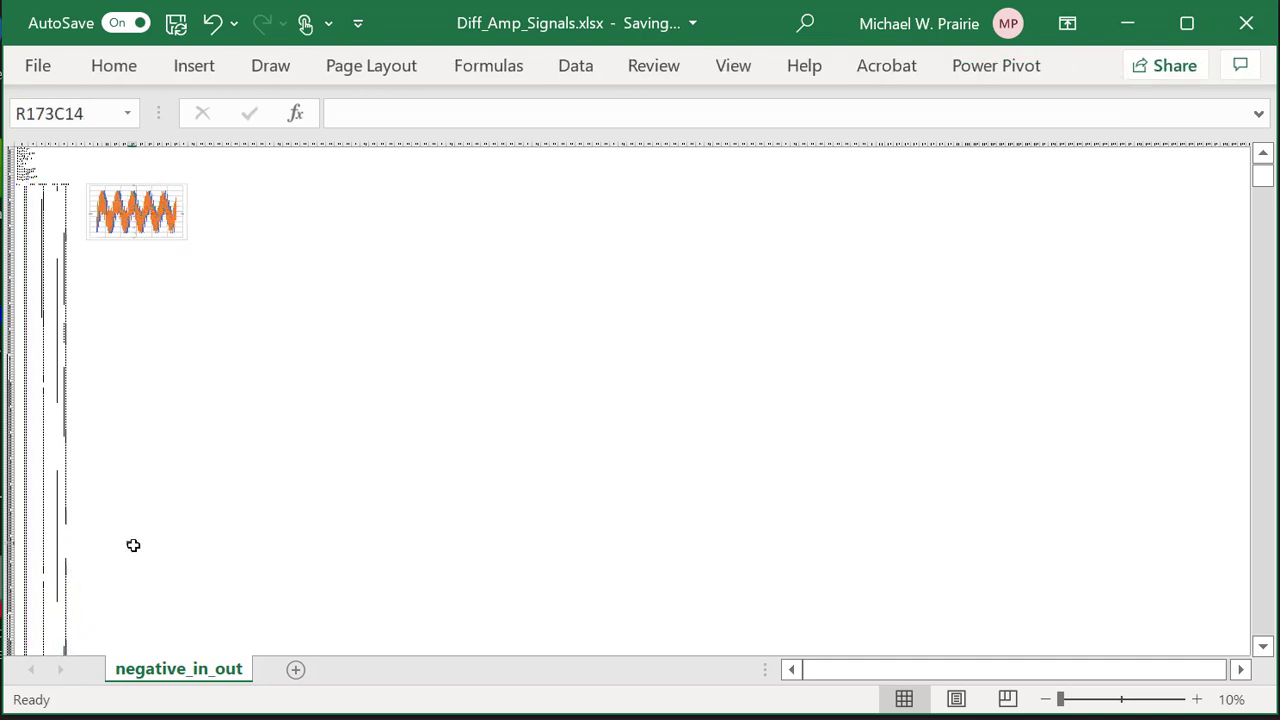
{"action": "scroll", "coordinate": [103, 587], "scroll_direction": "down", "scroll_amount": 5}
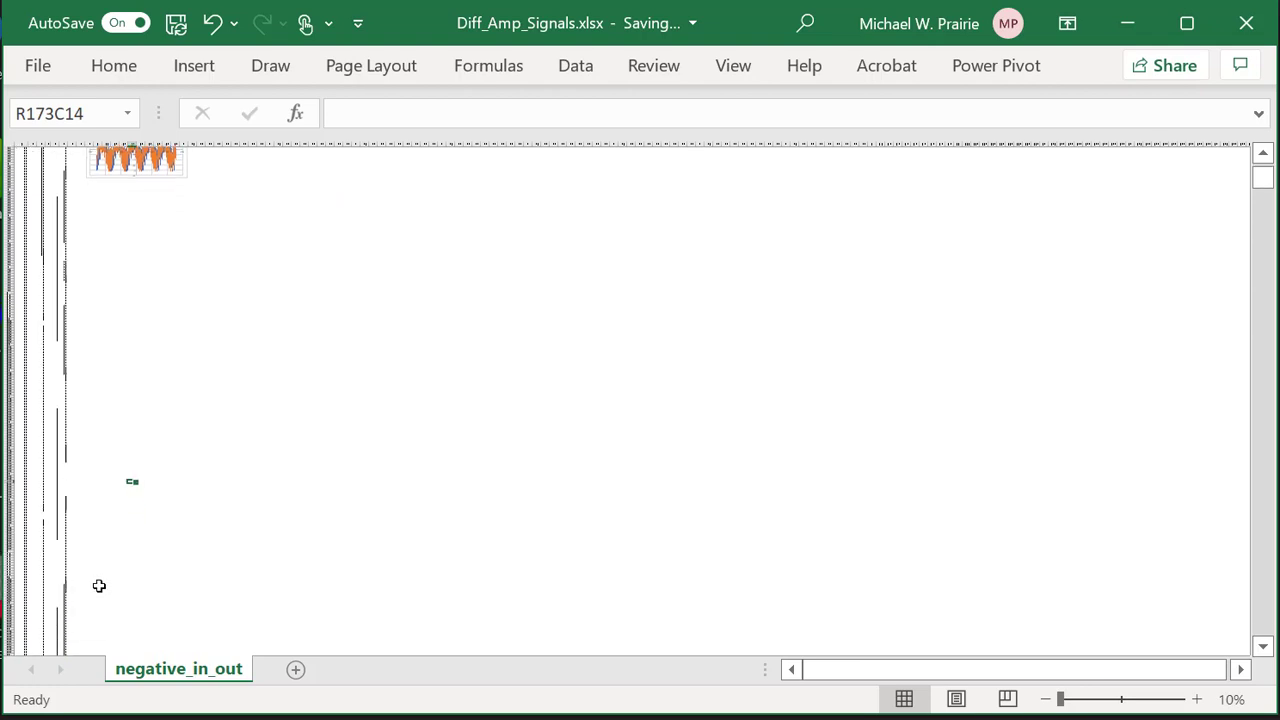
{"action": "scroll", "coordinate": [99, 585], "scroll_direction": "down", "scroll_amount": 2}
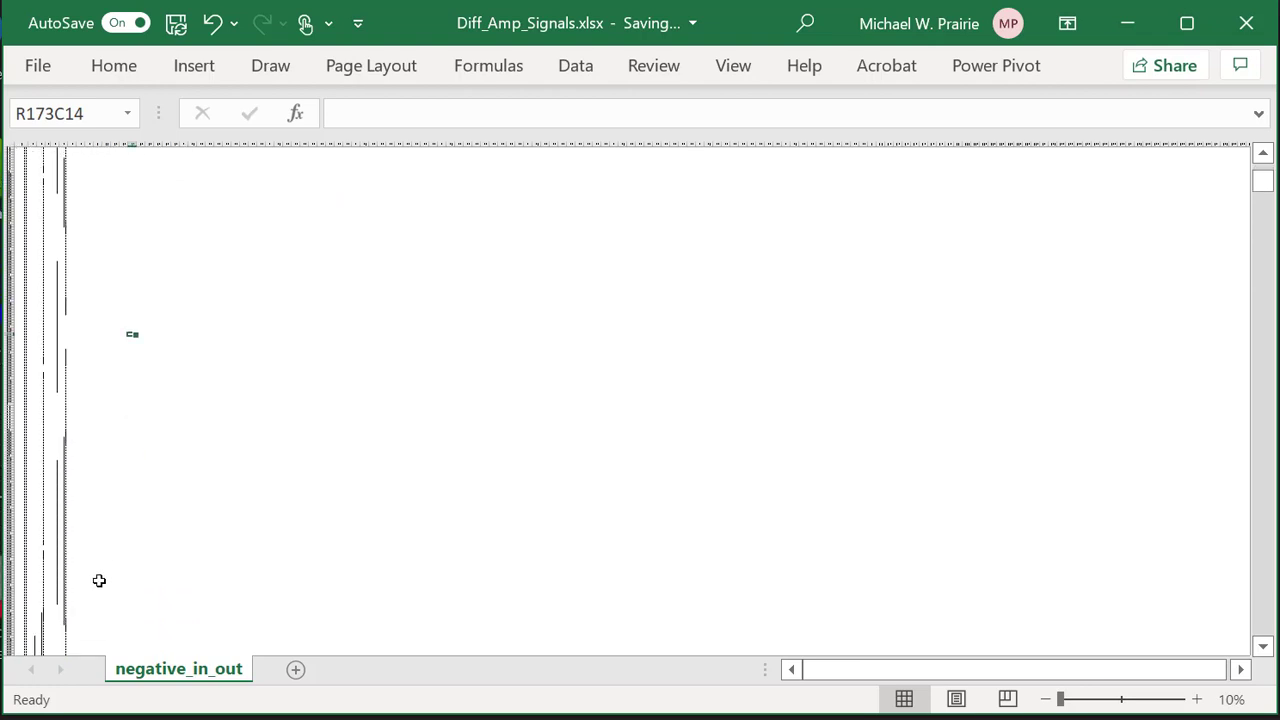
{"action": "scroll", "coordinate": [99, 580], "scroll_direction": "up", "scroll_amount": 6}
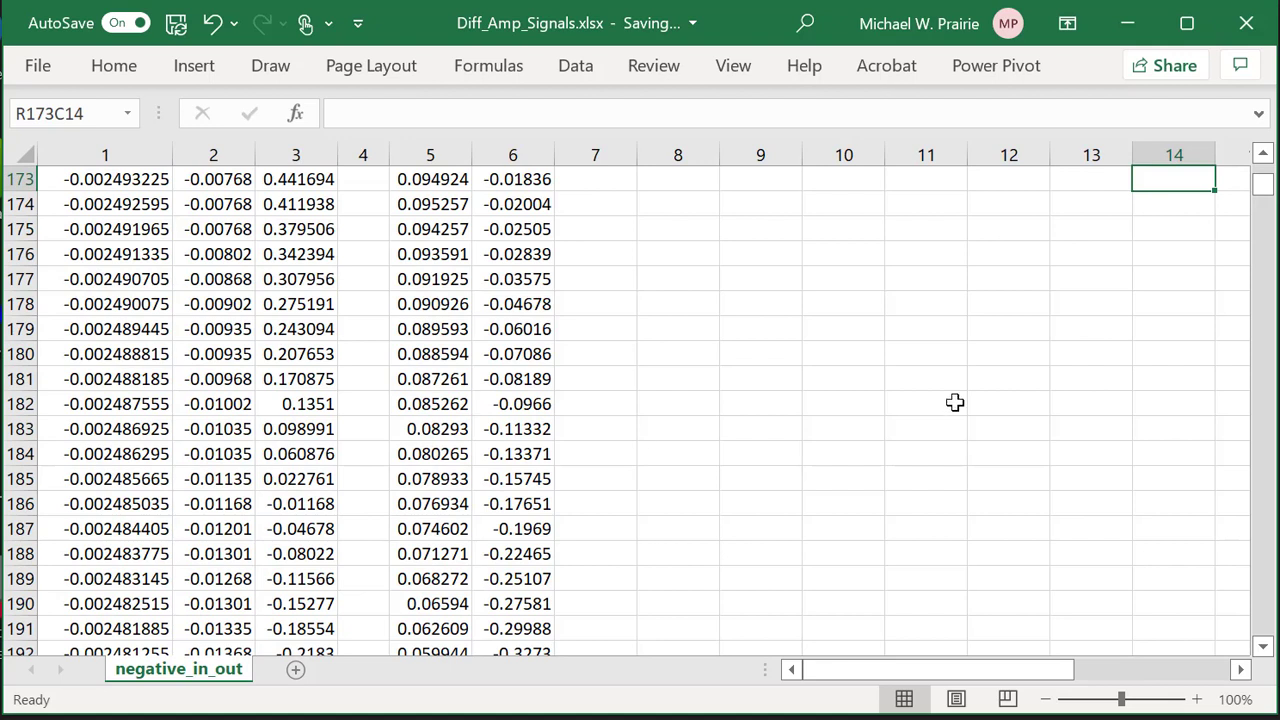
{"action": "left_click_drag", "start_coordinate": [1262, 185], "coordinate": [1265, 190]}
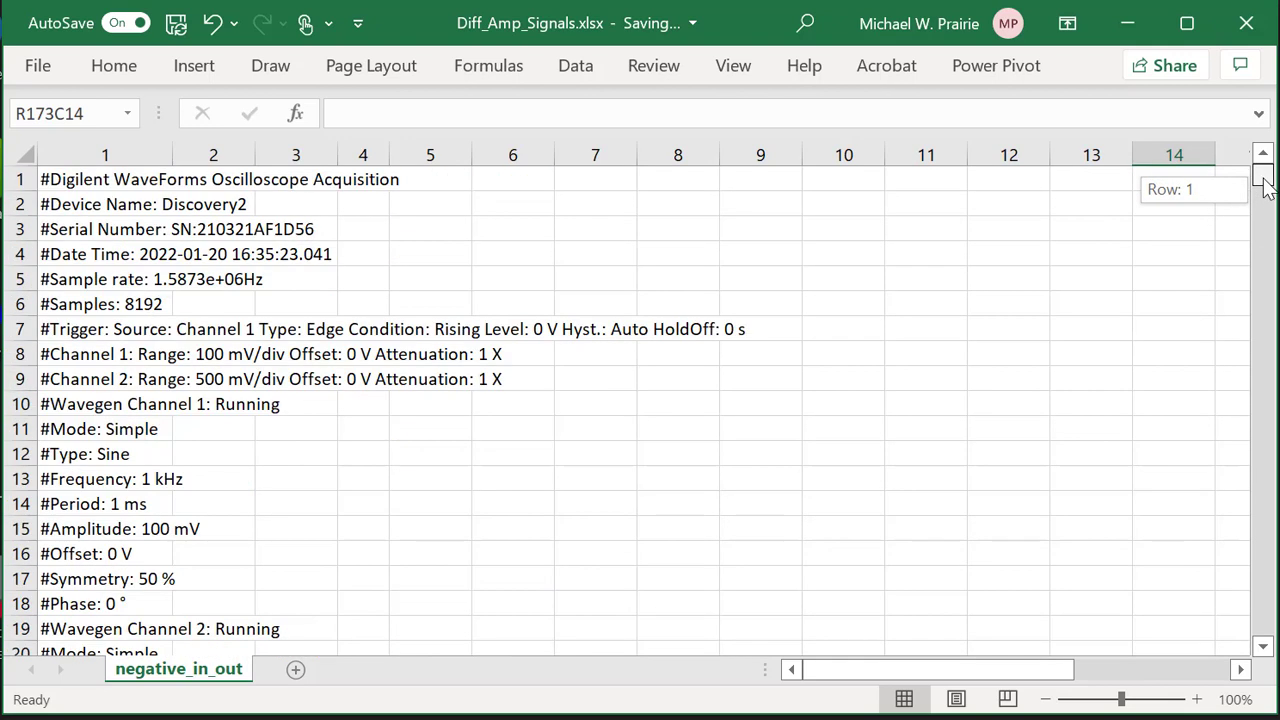
{"action": "scroll", "coordinate": [1026, 345], "scroll_direction": "down", "scroll_amount": 12}
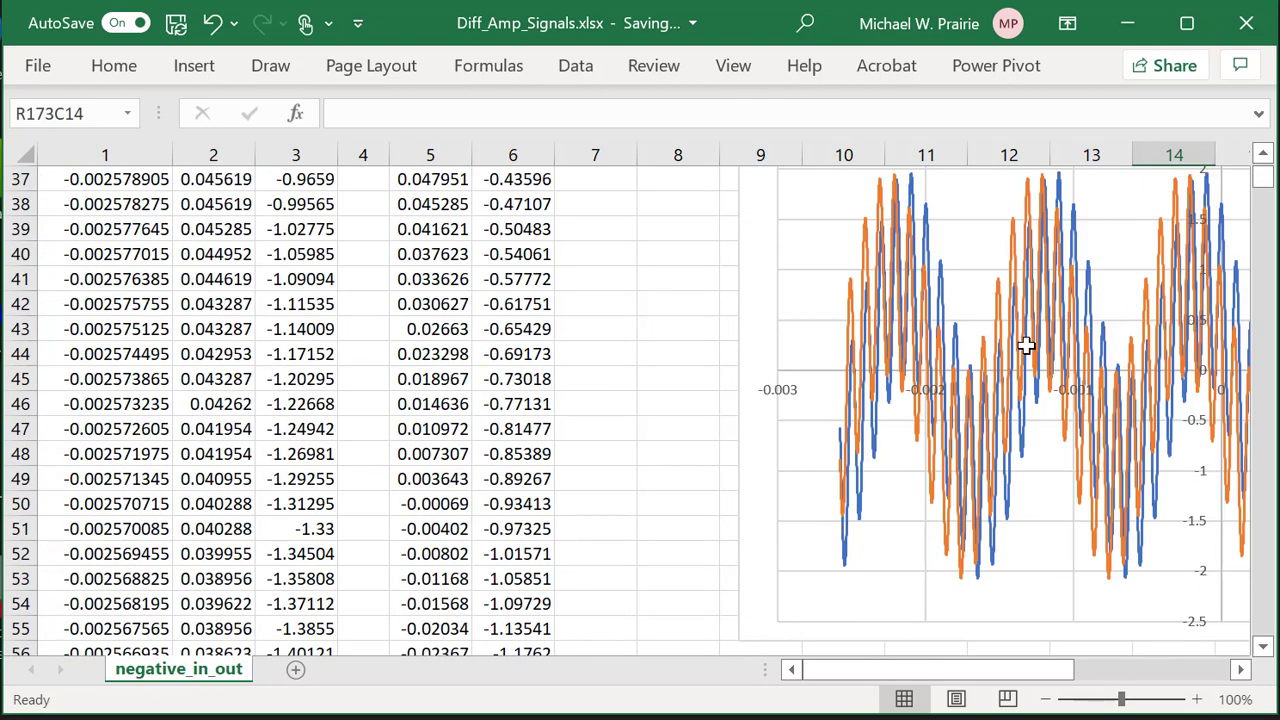
{"action": "mouse_move", "coordinate": [903, 200]}
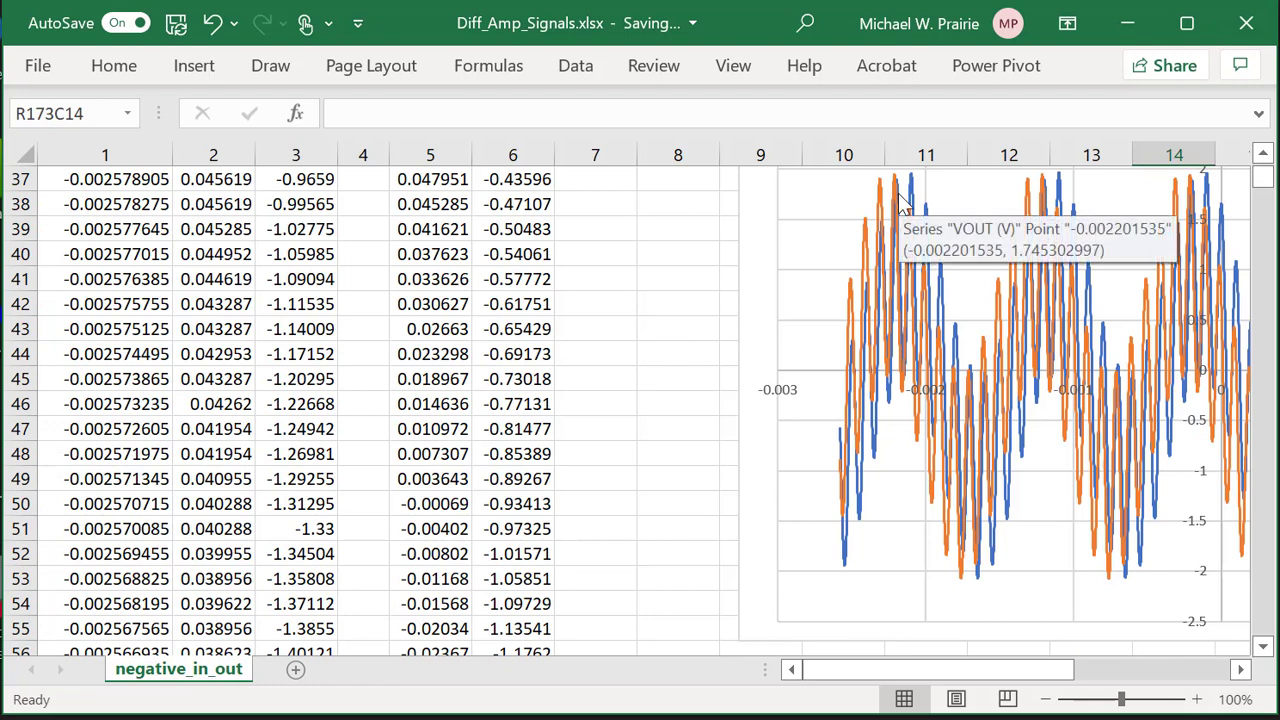
{"action": "scroll", "coordinate": [624, 422], "scroll_direction": "down", "scroll_amount": 11}
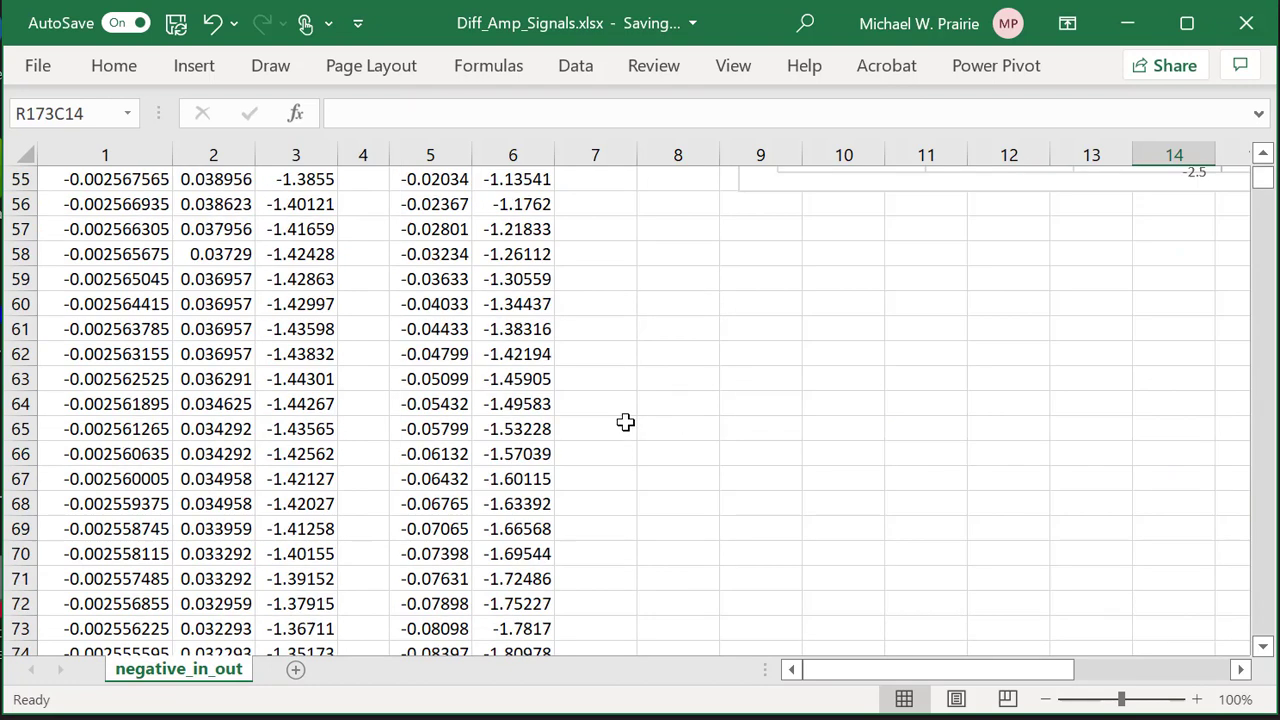
{"action": "scroll", "coordinate": [624, 422], "scroll_direction": "down", "scroll_amount": 20}
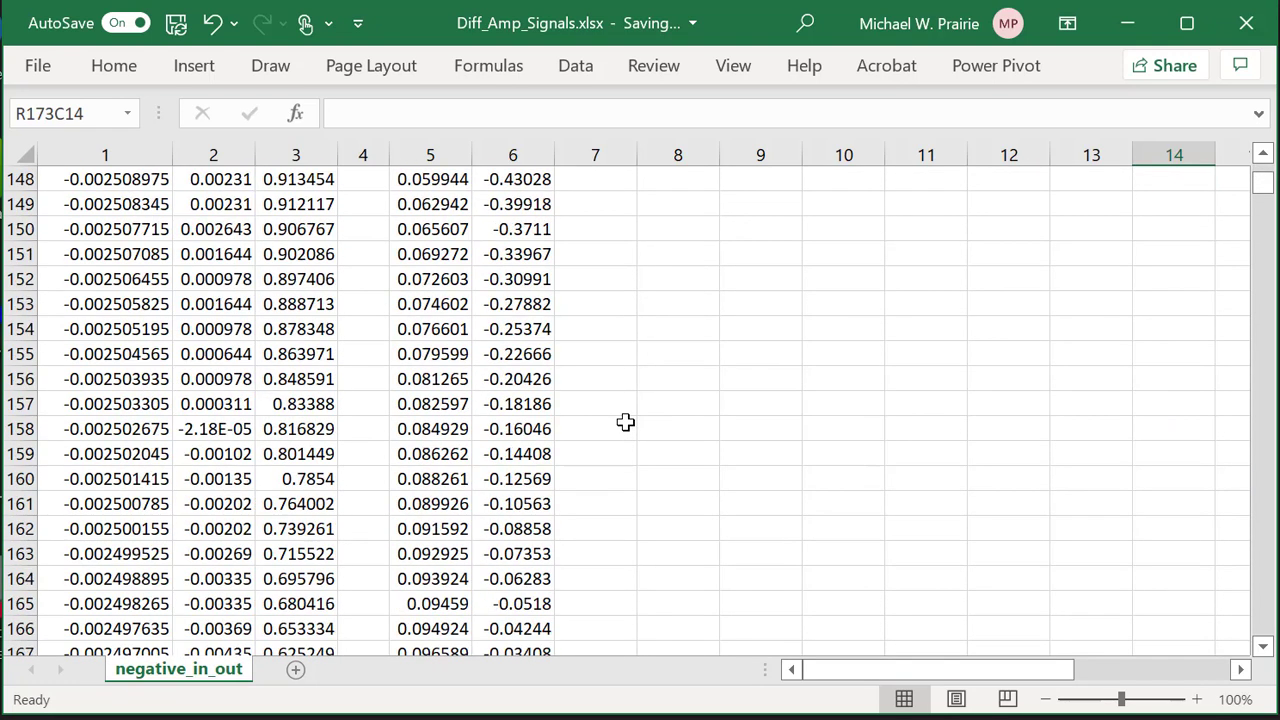
{"action": "scroll", "coordinate": [624, 422], "scroll_direction": "down", "scroll_amount": 5, "text": "ctrl"}
{"action": "scroll", "coordinate": [624, 422], "scroll_direction": "up", "scroll_amount": 15}
{"action": "scroll", "coordinate": [625, 425], "scroll_direction": "up", "scroll_amount": 20}
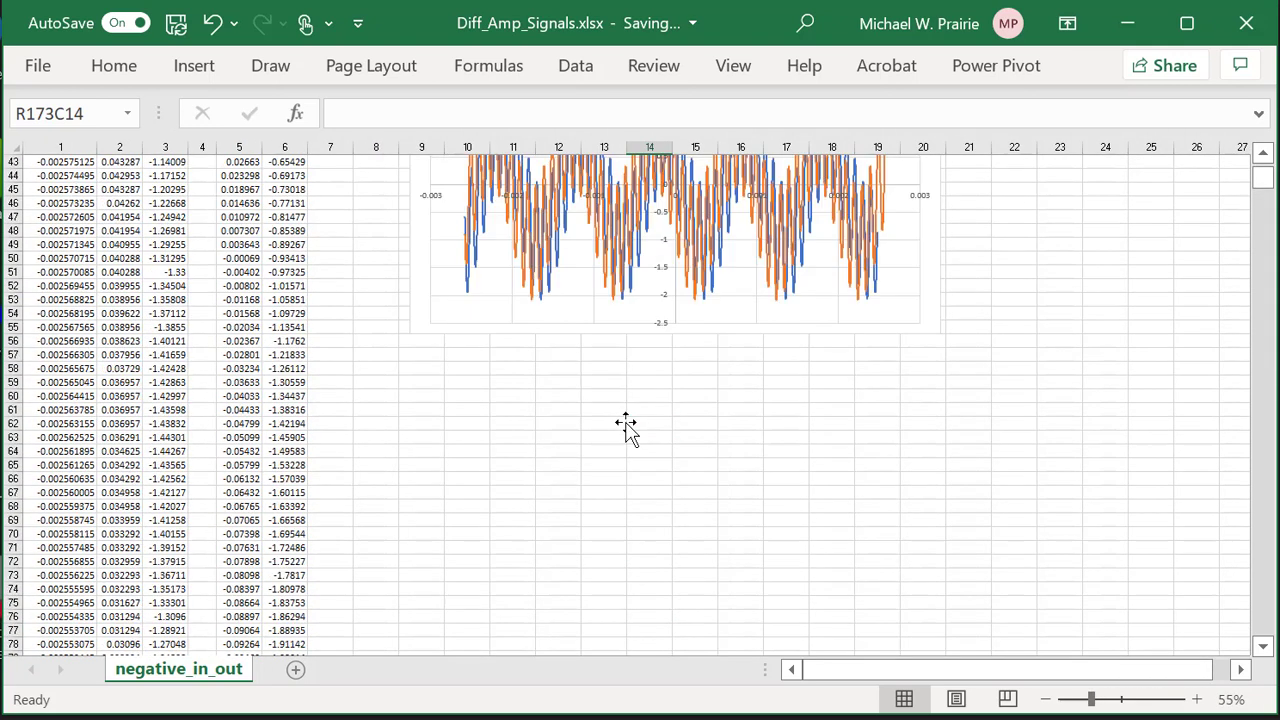
Drag the series' column 6 range down to R373C6:R8564C6 so both traces nearly coincide.
{"action": "left_click", "coordinate": [676, 433]}
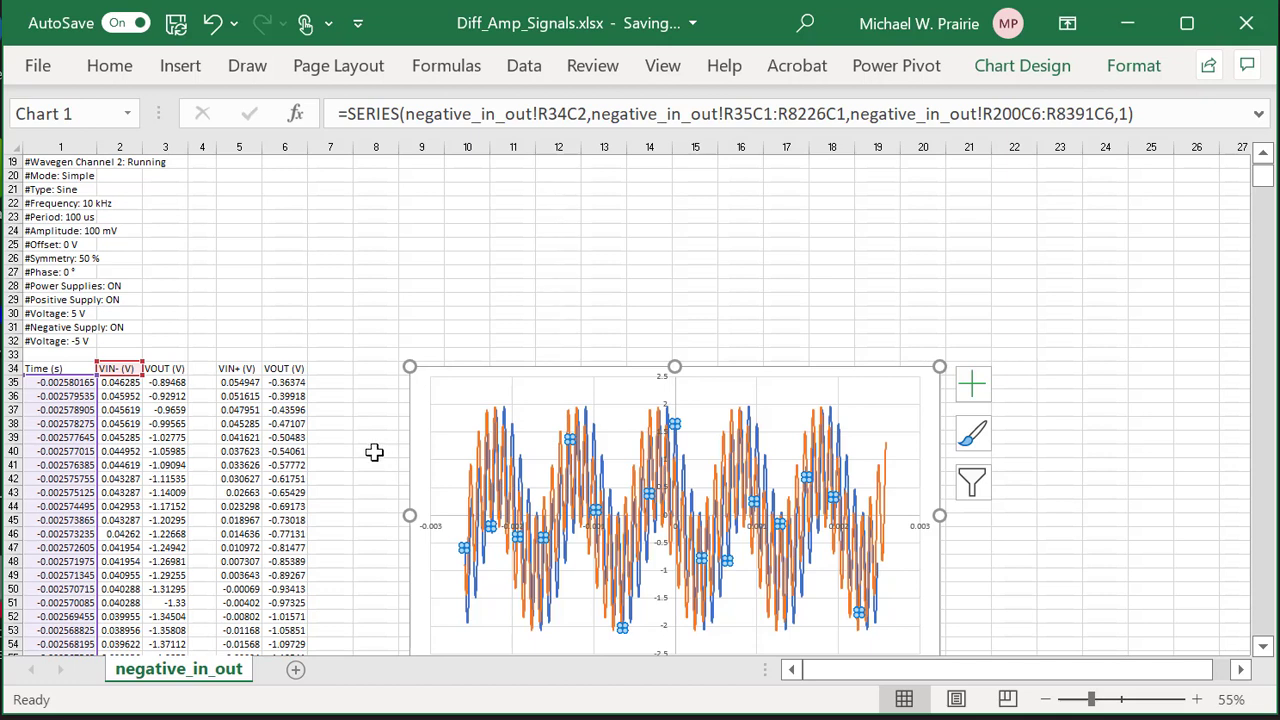
{"action": "scroll", "coordinate": [370, 456], "scroll_direction": "down", "scroll_amount": 1}
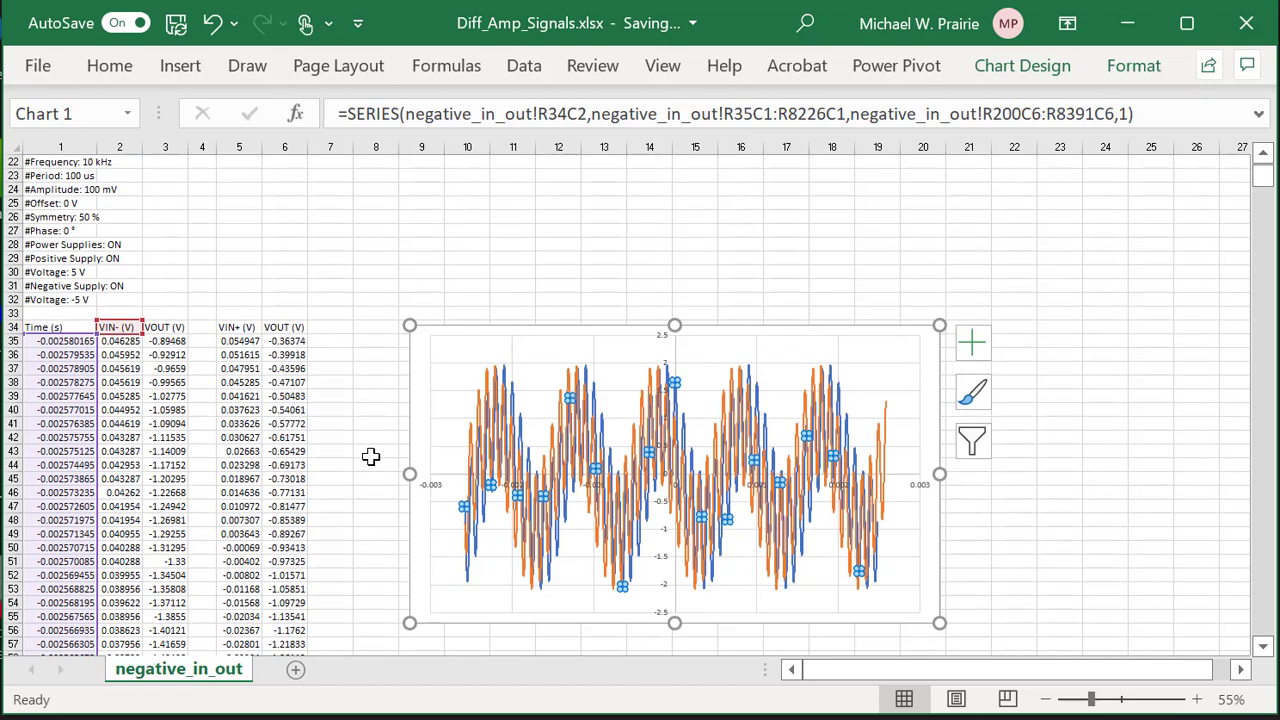
{"action": "scroll", "coordinate": [370, 456], "scroll_direction": "down", "scroll_amount": 1}
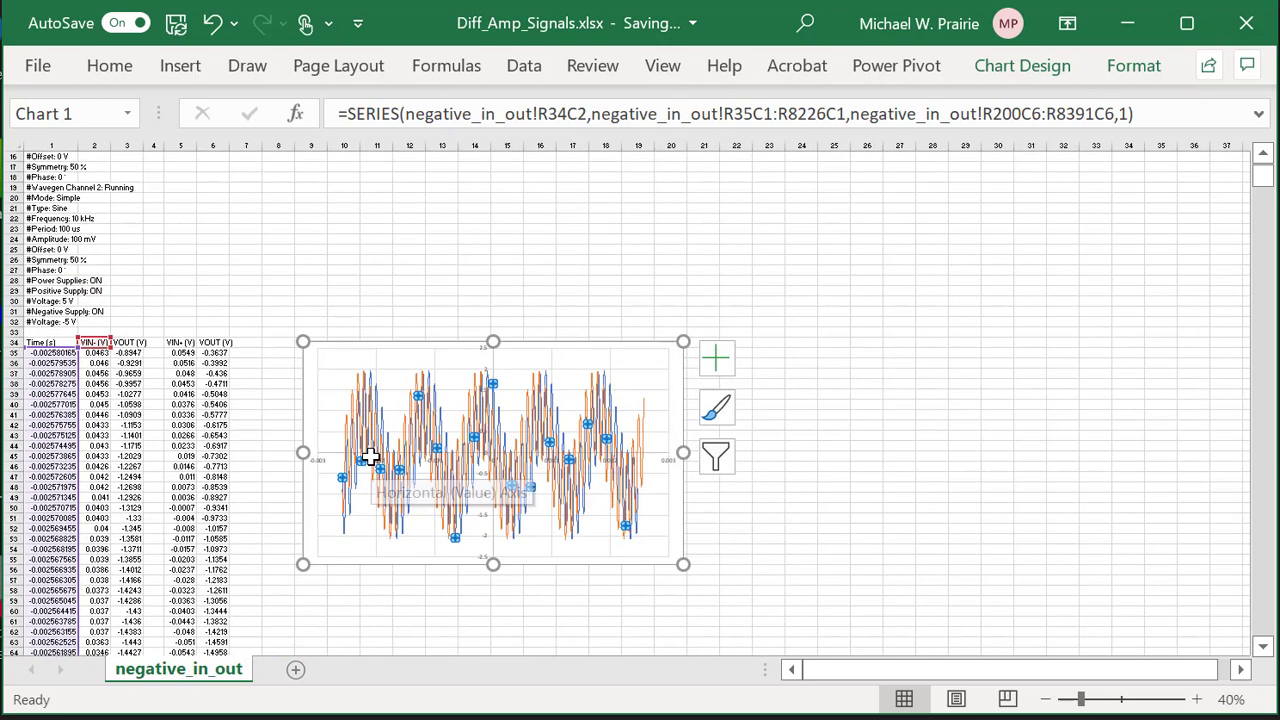
{"action": "scroll", "coordinate": [311, 469], "scroll_direction": "down", "scroll_amount": 5}
{"action": "scroll", "coordinate": [311, 469], "scroll_direction": "down", "scroll_amount": 20}
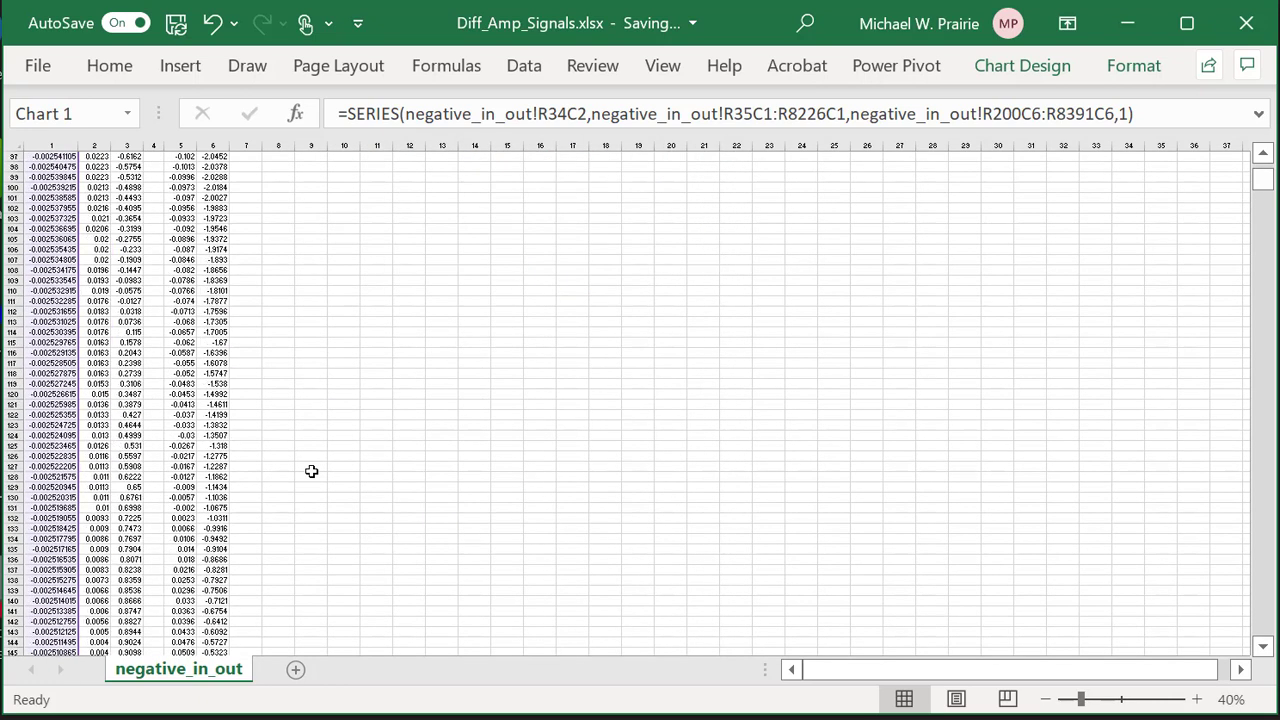
{"action": "scroll", "coordinate": [311, 471], "scroll_direction": "down", "scroll_amount": 16}
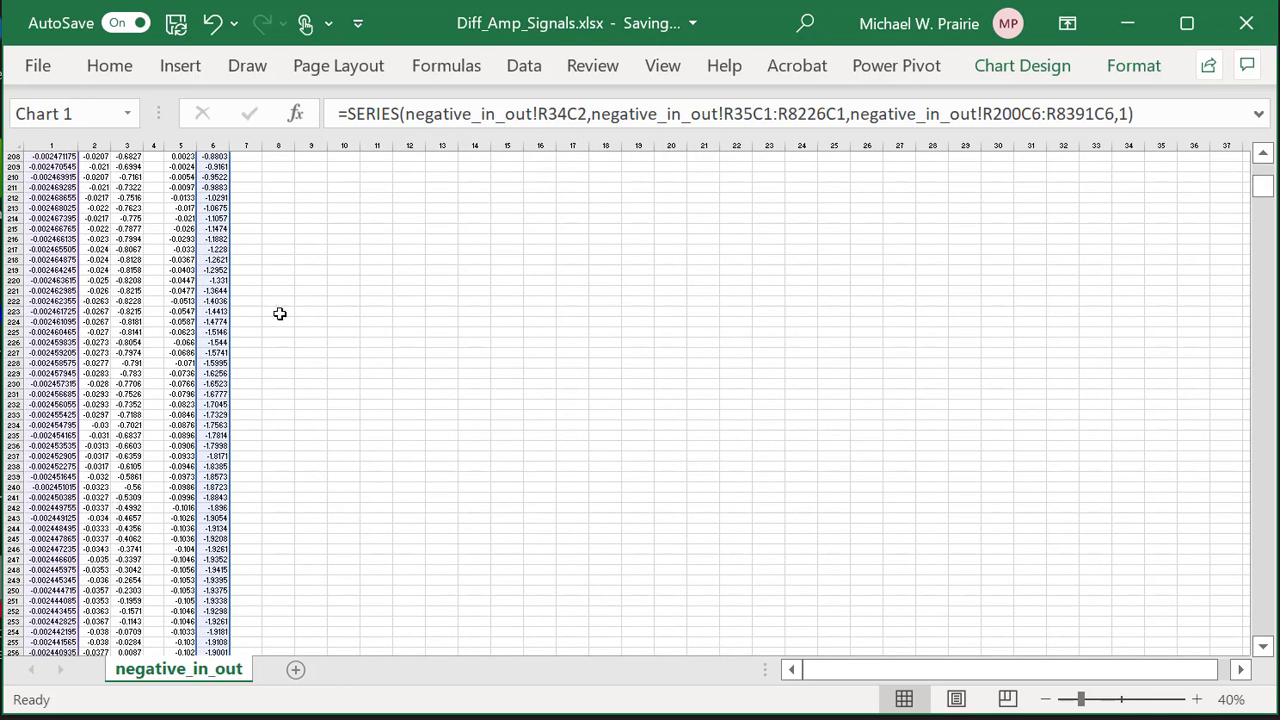
{"action": "left_click_drag", "start_coordinate": [238, 265], "coordinate": [228, 592]}
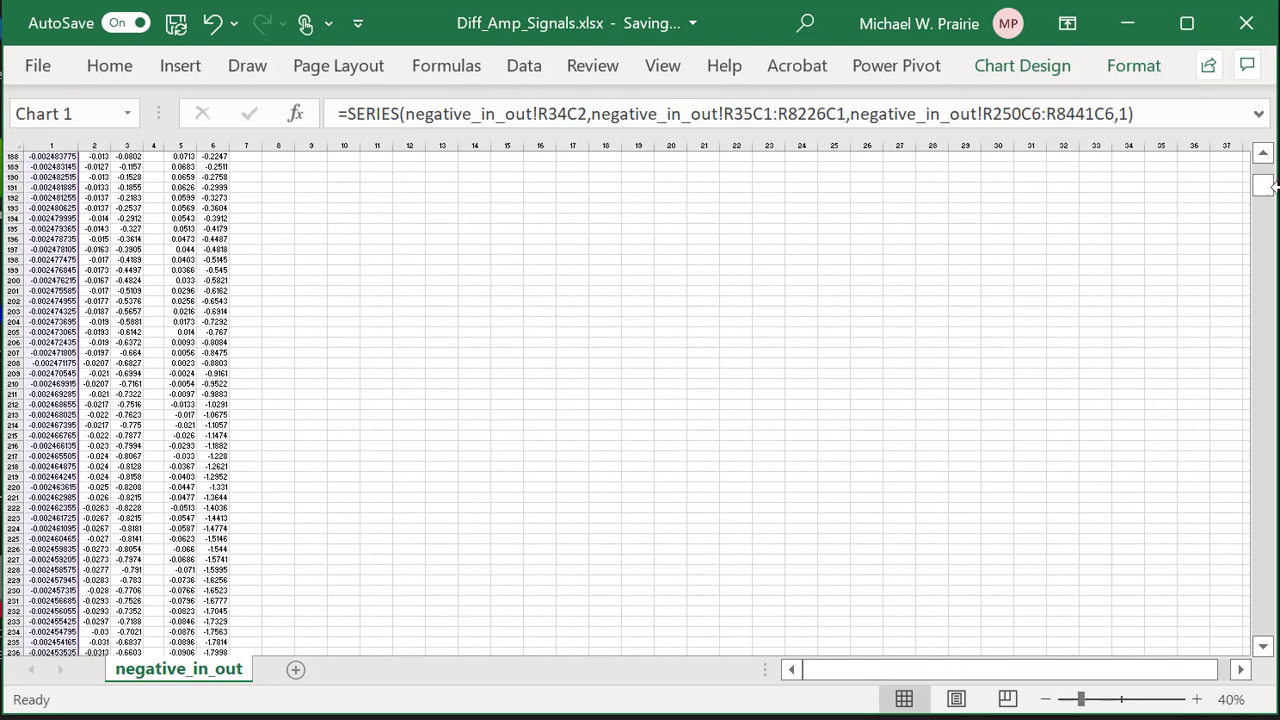
{"action": "left_click_drag", "start_coordinate": [1262, 192], "coordinate": [1264, 177]}
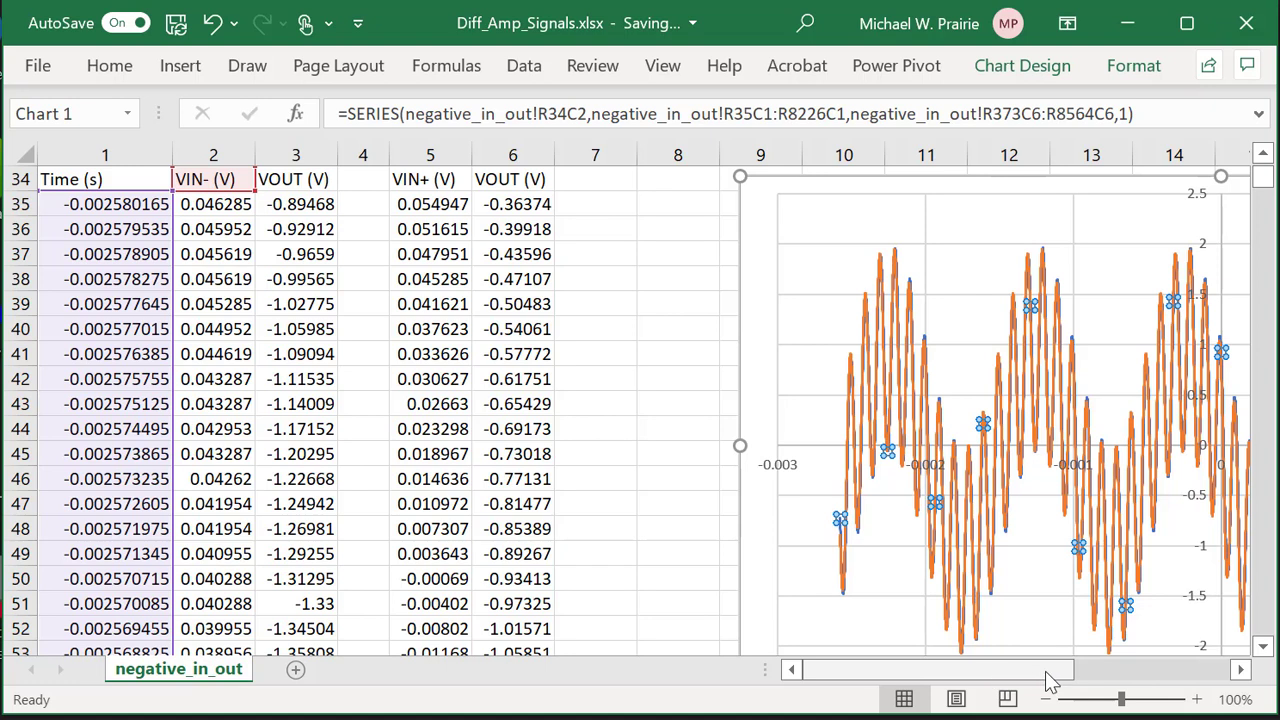
{"action": "left_click", "coordinate": [697, 556]}
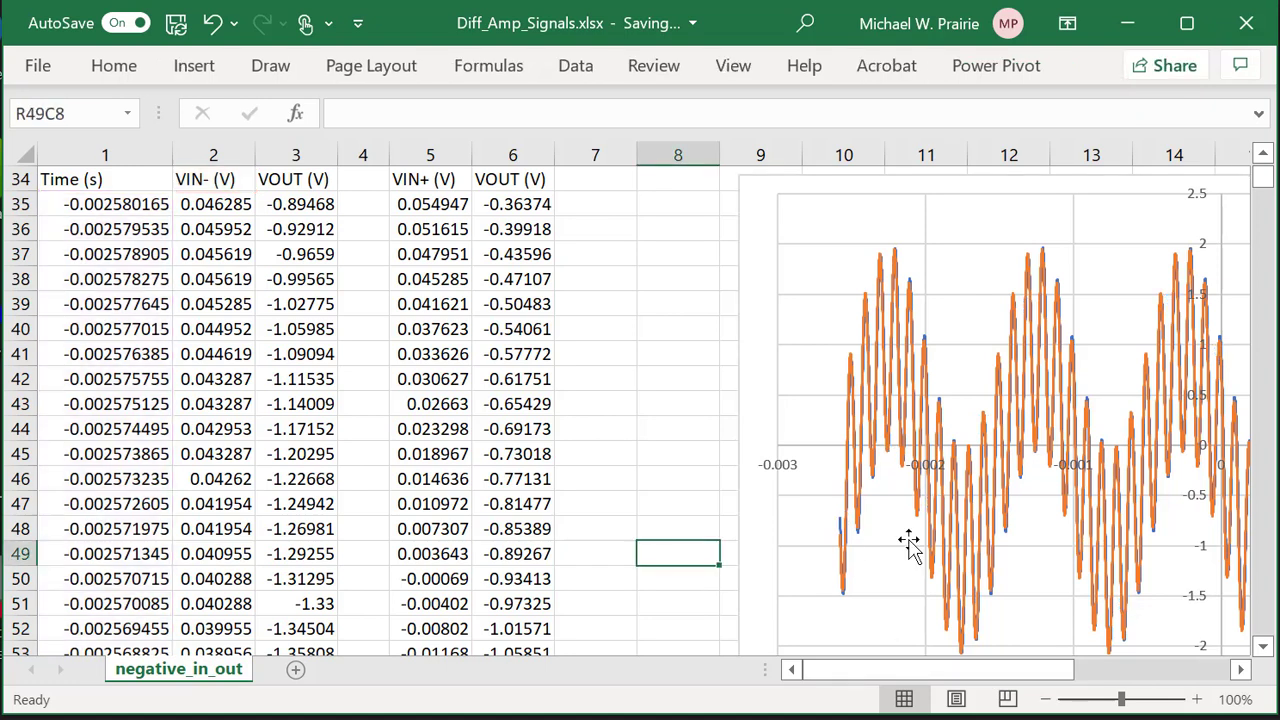
{"action": "scroll", "coordinate": [910, 540], "scroll_direction": "down", "scroll_amount": 3, "text": "ctrl"}
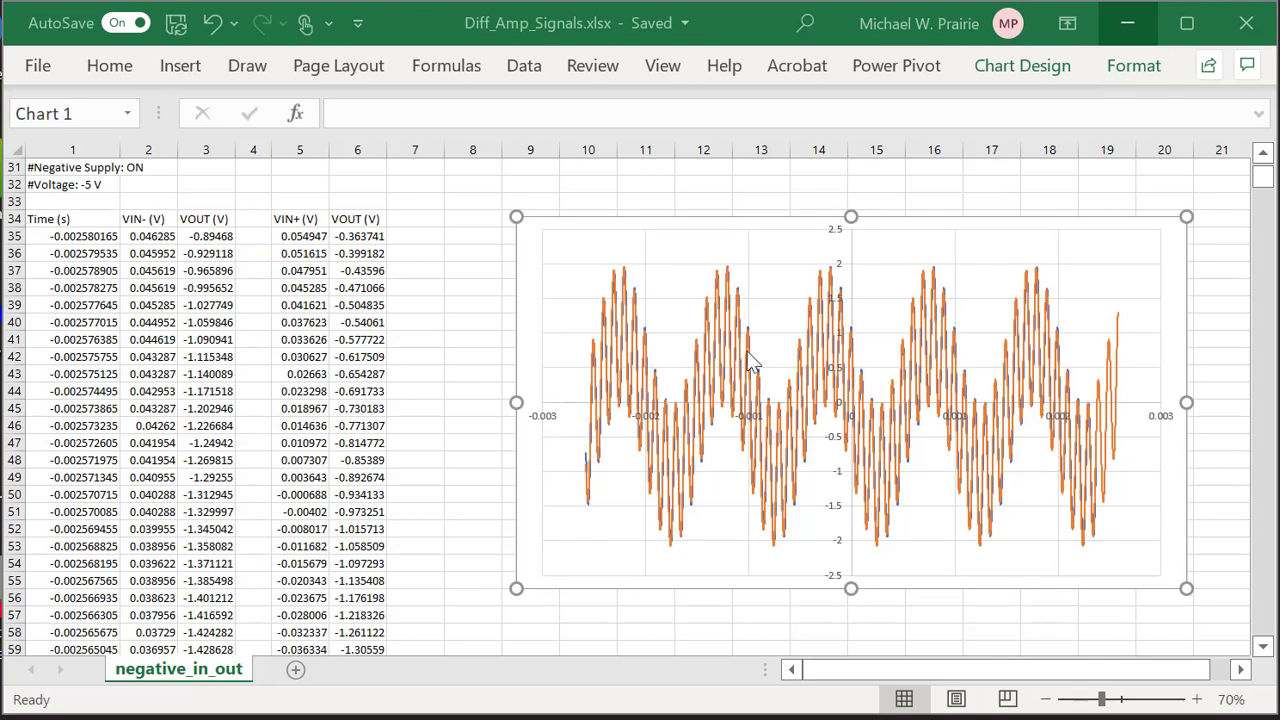
Review the VIN- (V) series ranges in Select Data without changes, then reselect the chart series.
{"action": "left_click", "coordinate": [782, 290]}
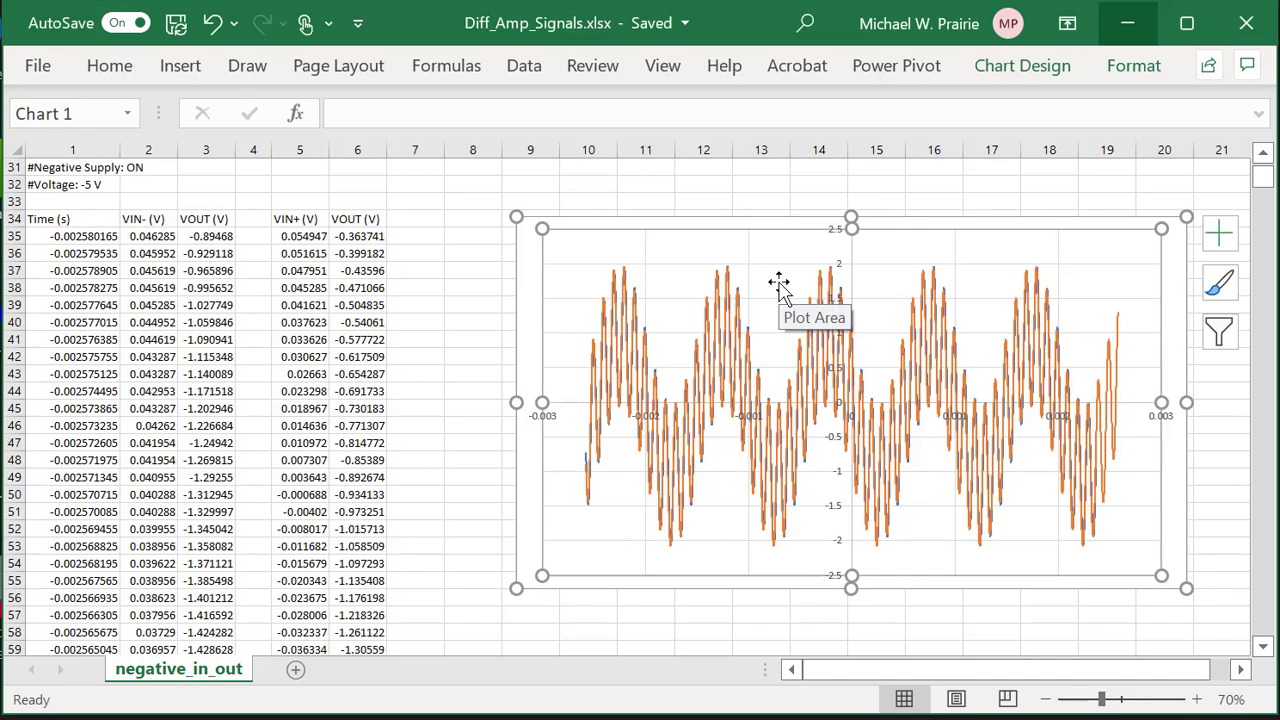
{"action": "right_click", "coordinate": [780, 287]}
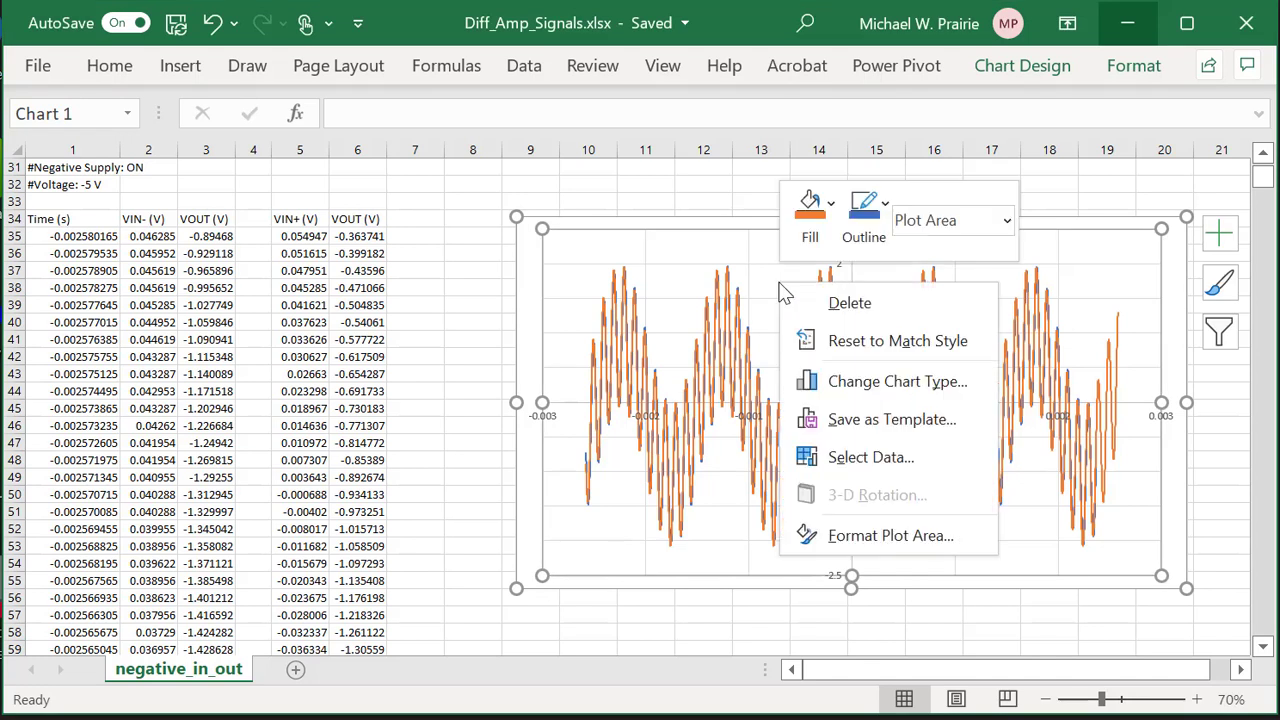
{"action": "left_click", "coordinate": [840, 457]}
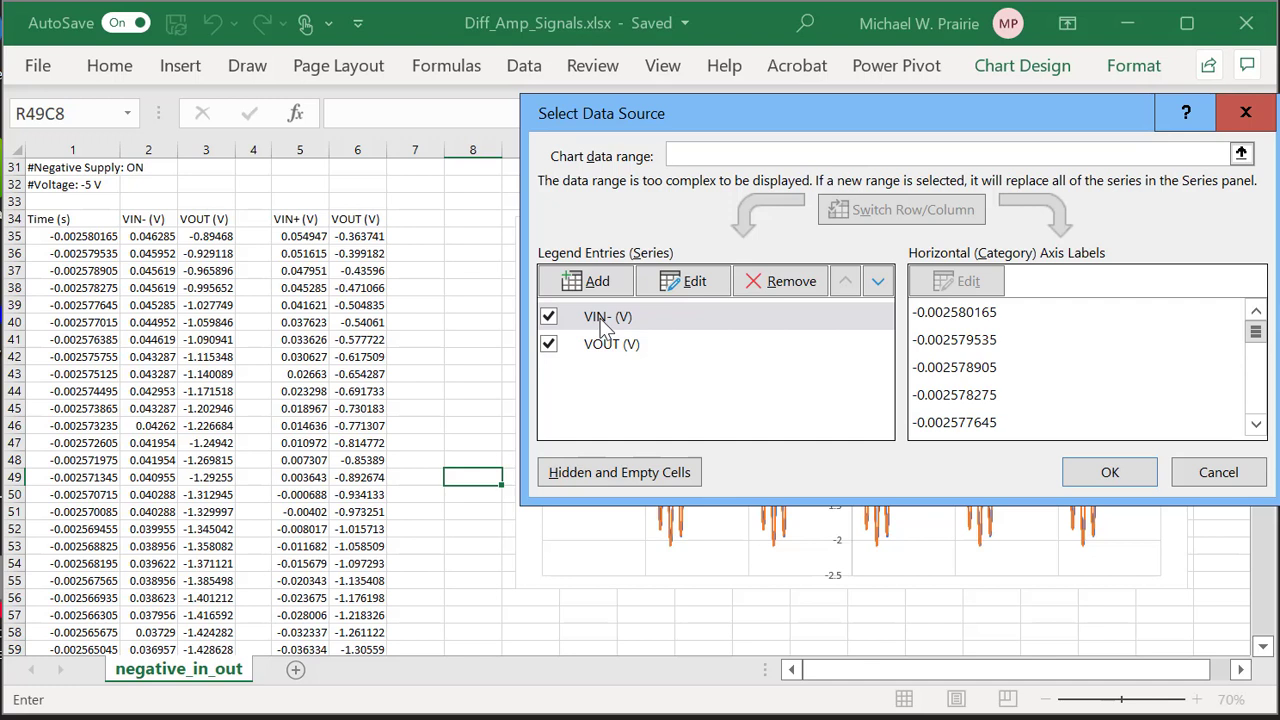
{"action": "left_click", "coordinate": [694, 282]}
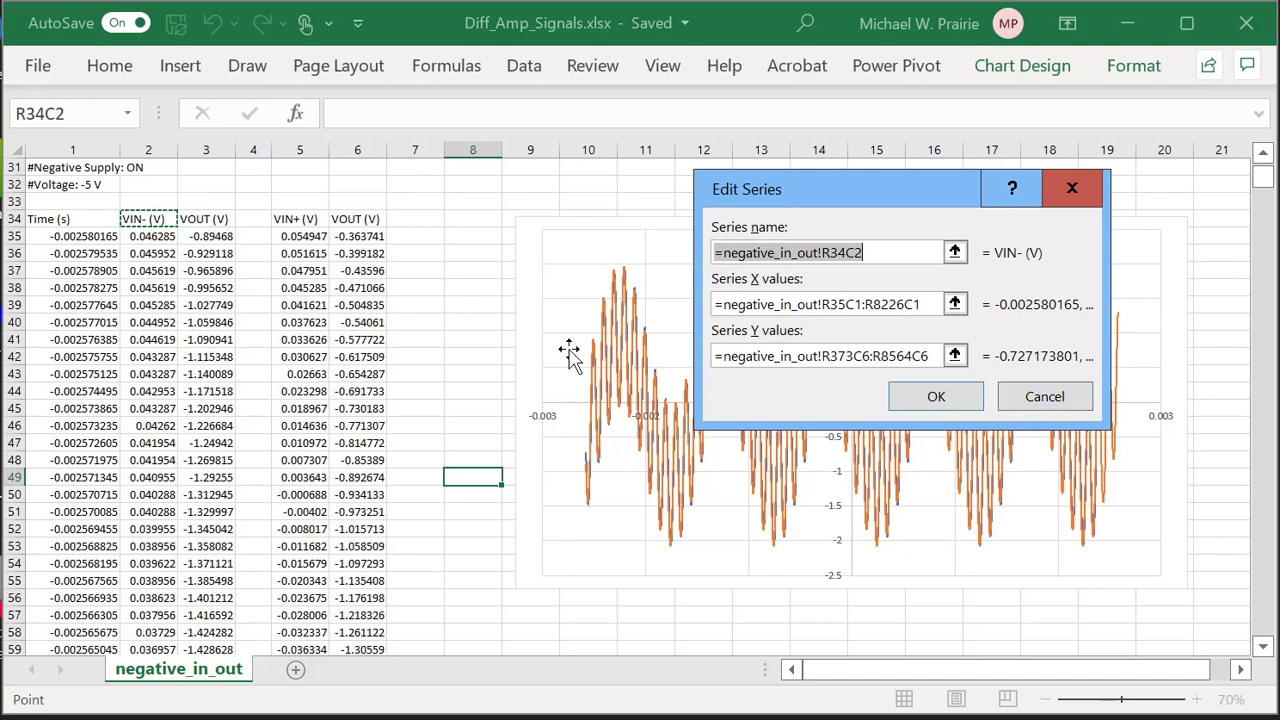
{"action": "left_click", "coordinate": [1065, 396]}
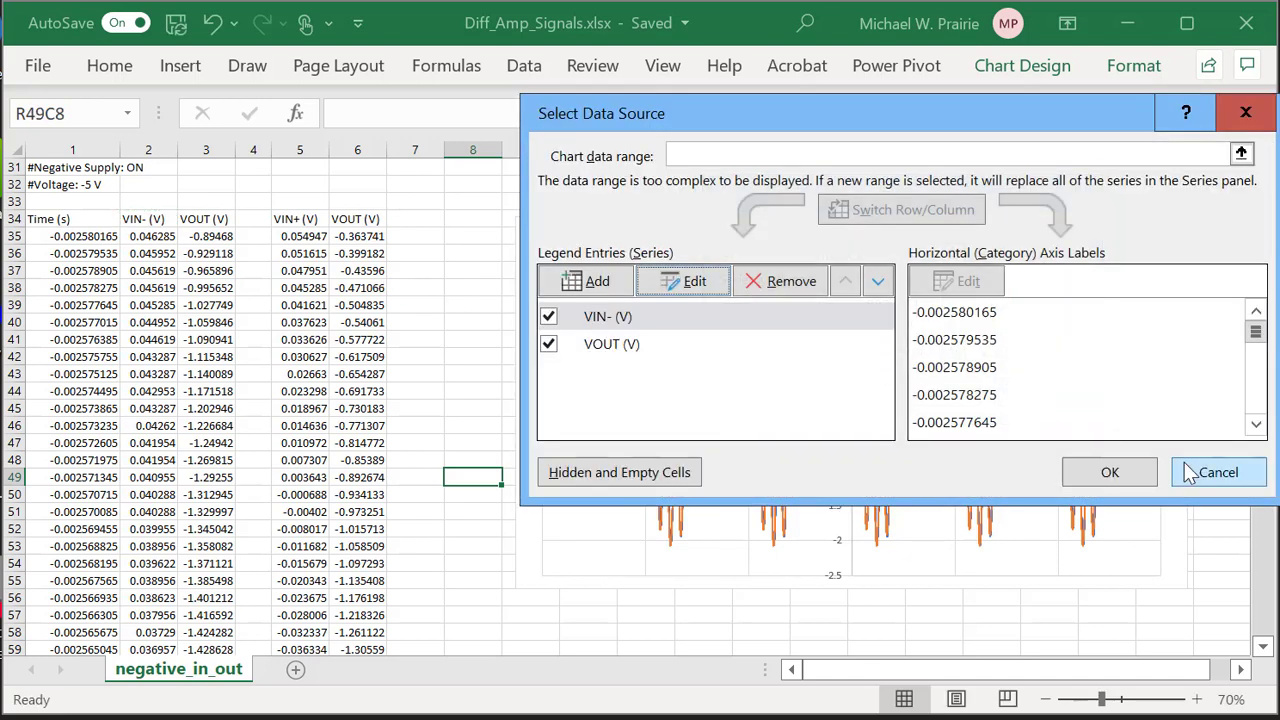
{"action": "left_click", "coordinate": [1218, 472]}
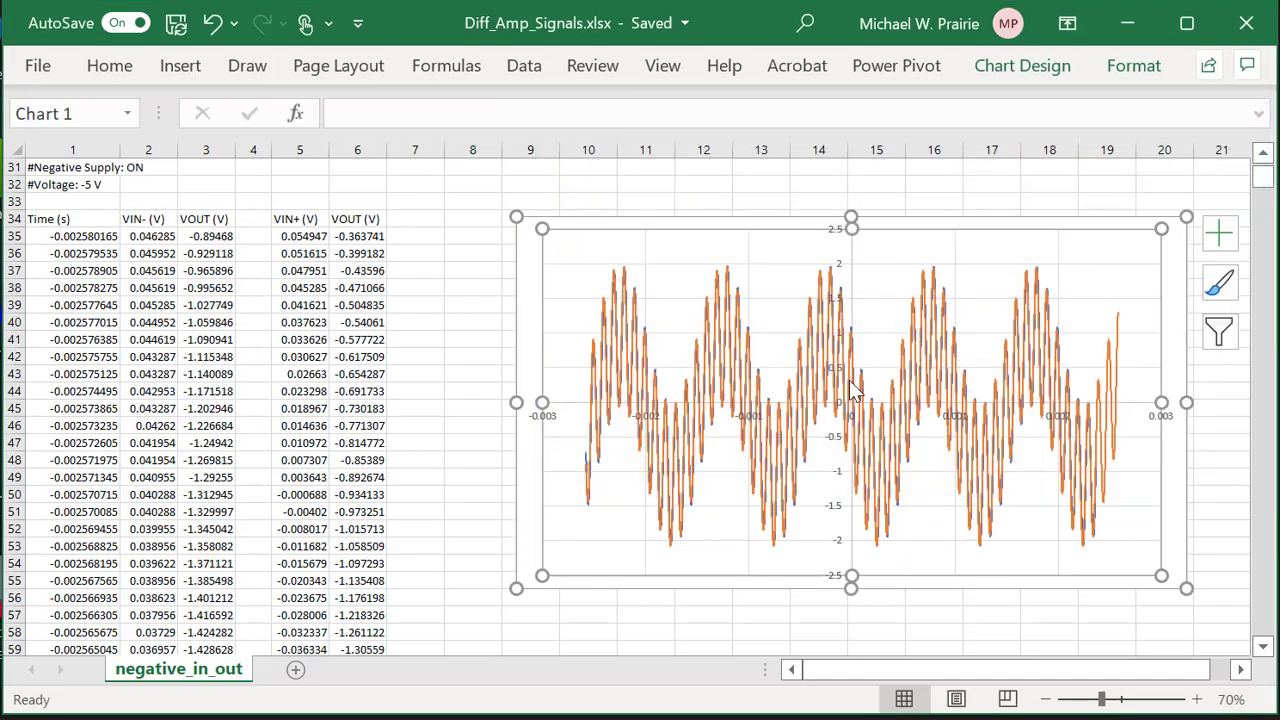
{"action": "left_click", "coordinate": [745, 303]}
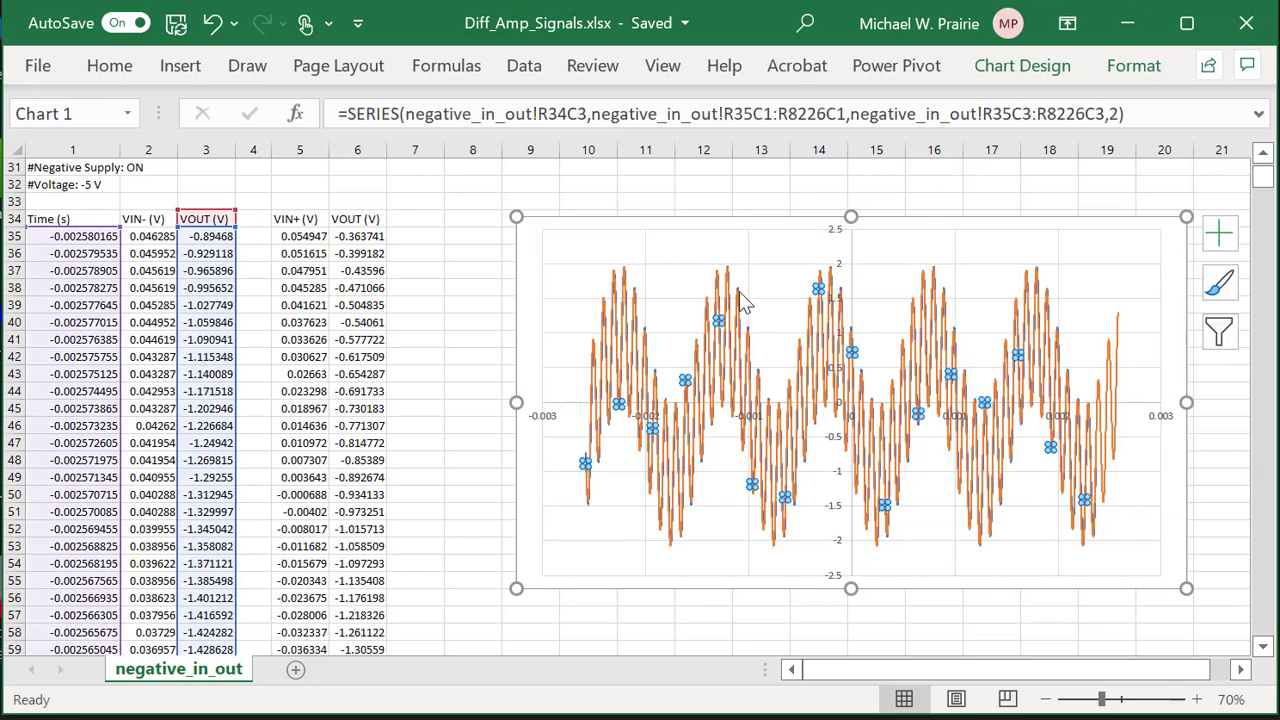
{"action": "left_click", "coordinate": [726, 290]}
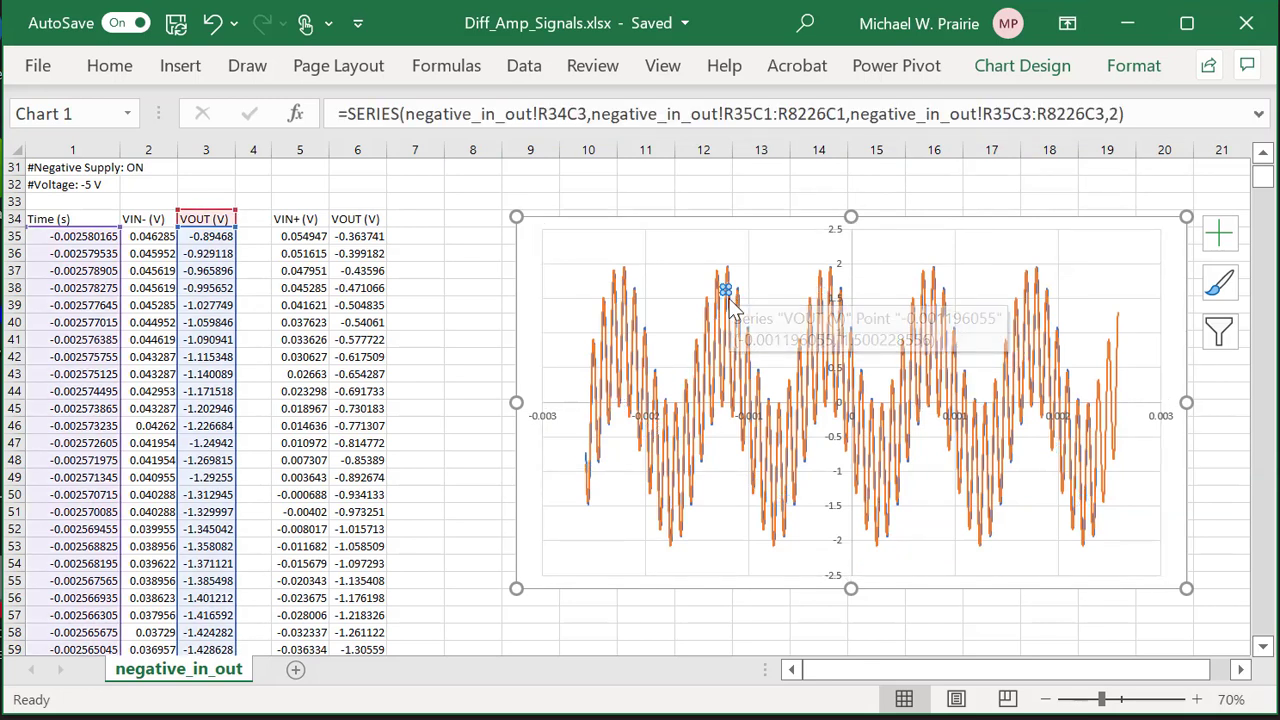
{"action": "left_click", "coordinate": [748, 328]}
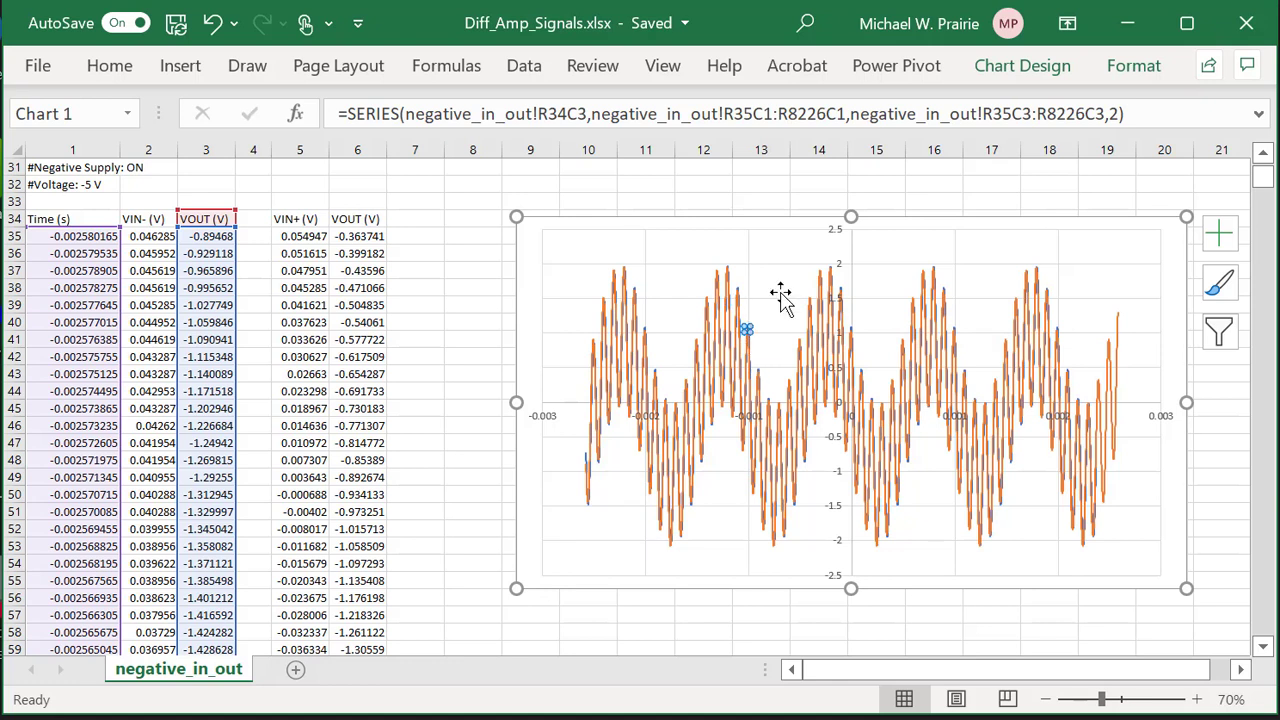
{"action": "left_click", "coordinate": [728, 279]}
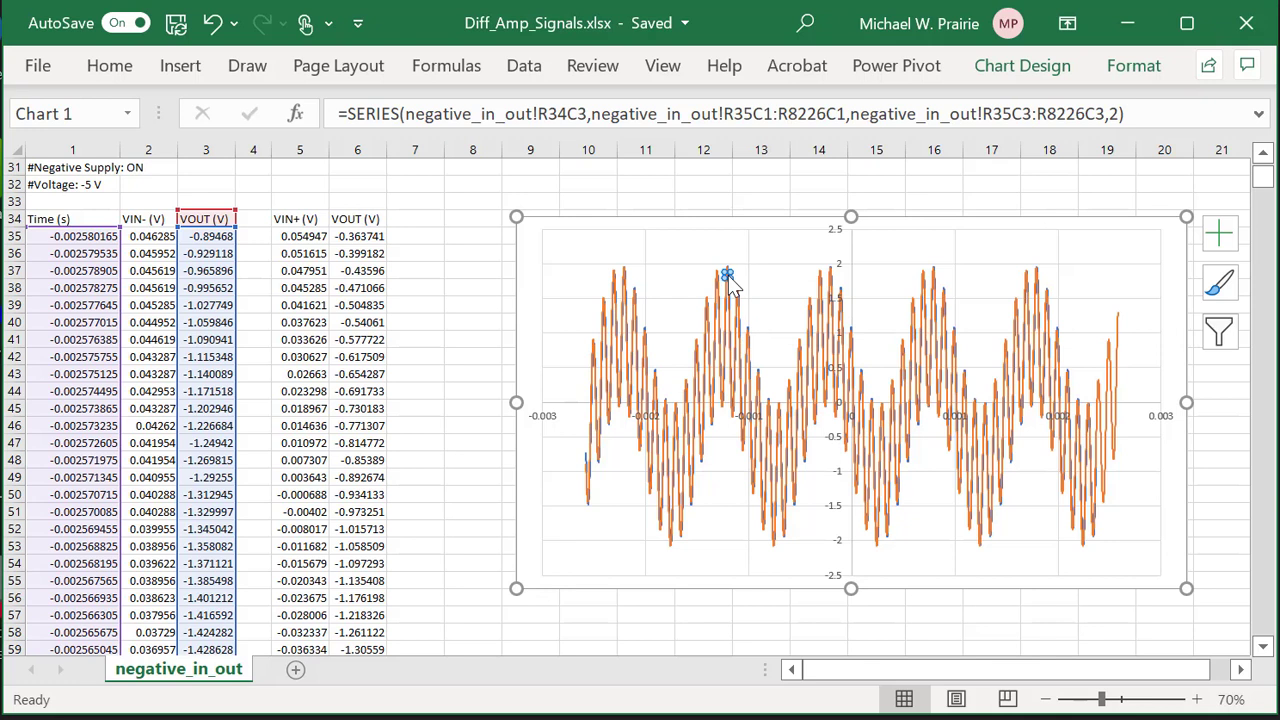
{"action": "left_click", "coordinate": [635, 293]}
Move VIN- (V) after VOUT (V) in the series order so the blue trace draws in front.
{"action": "right_click", "coordinate": [692, 262]}
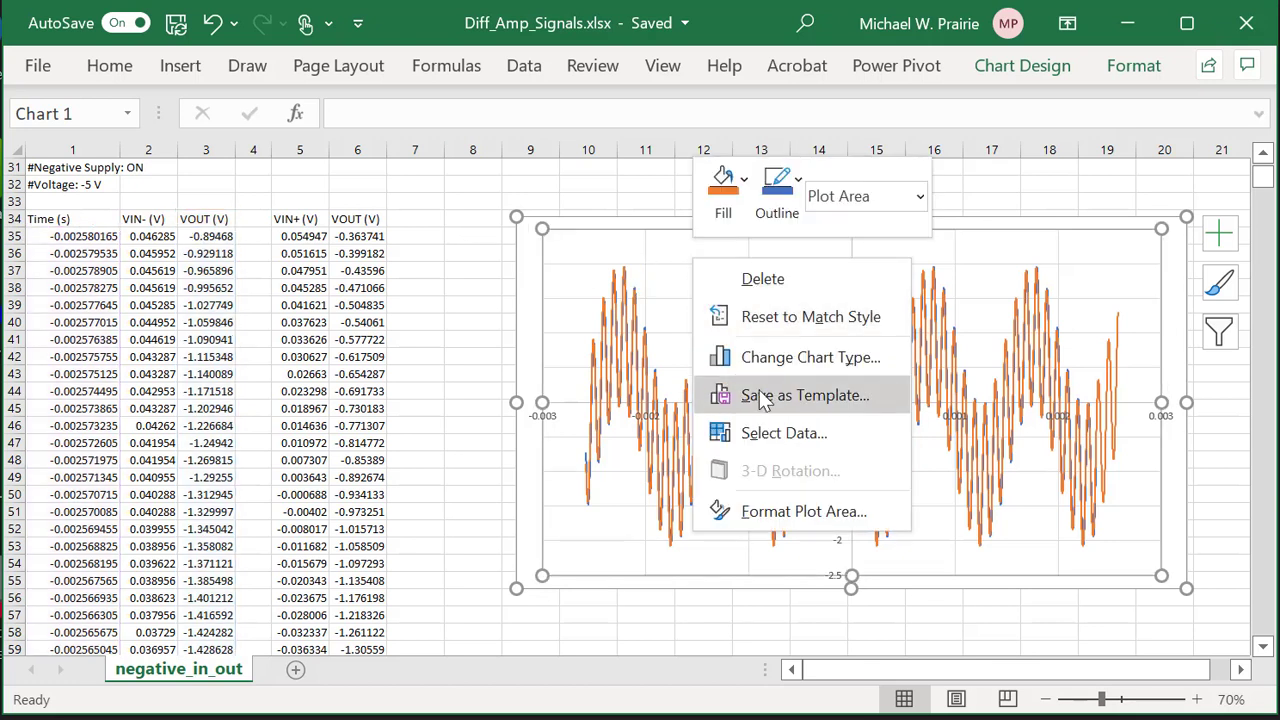
{"action": "left_click", "coordinate": [766, 428]}
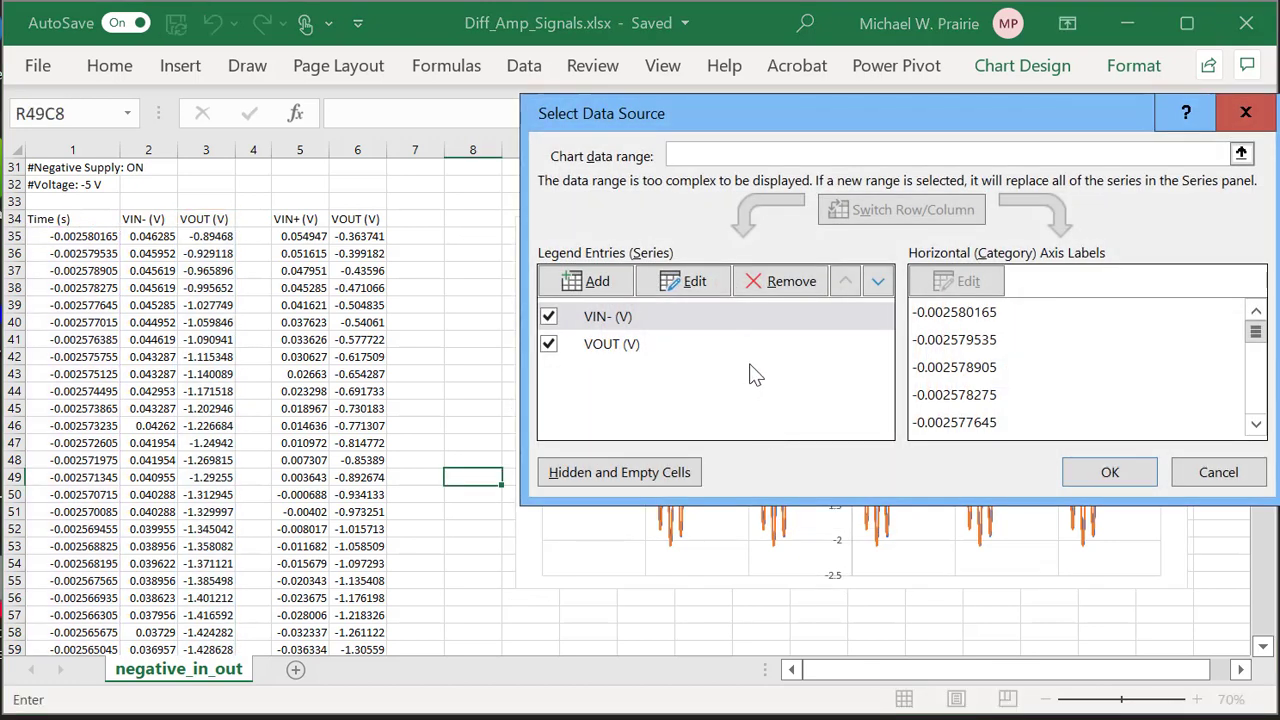
{"action": "left_click", "coordinate": [878, 283]}
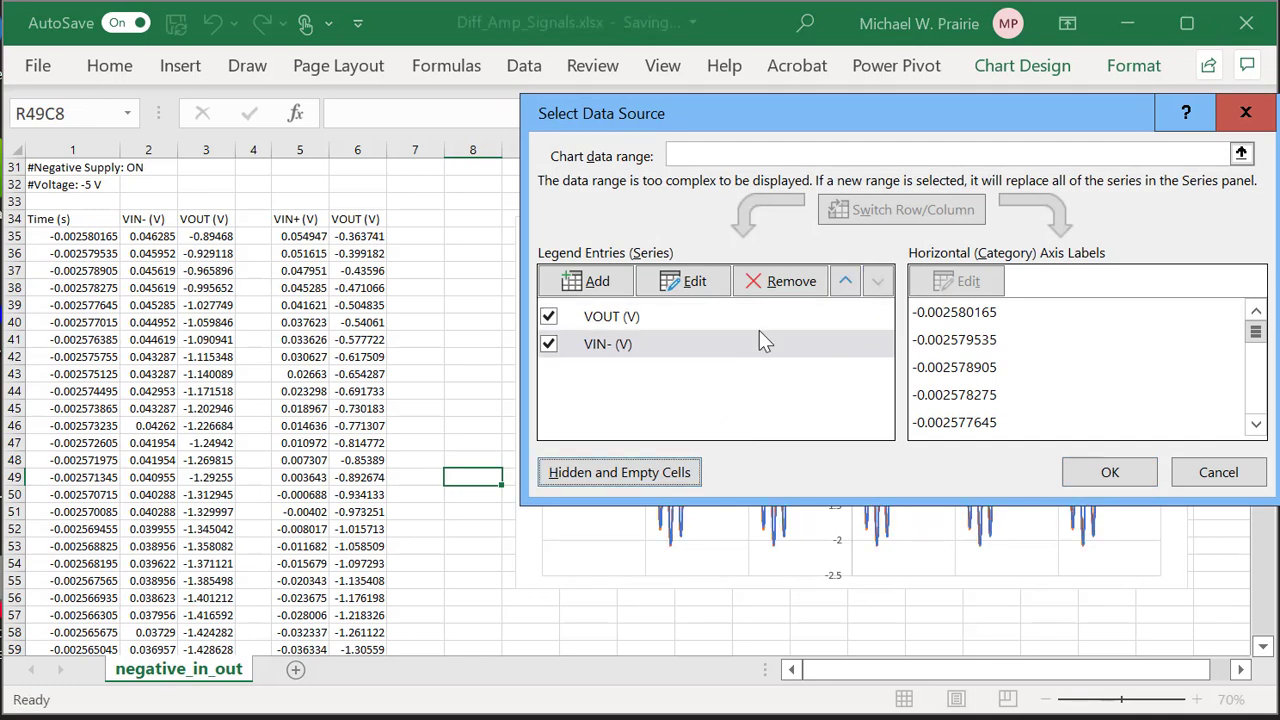
{"action": "left_click", "coordinate": [1108, 466]}
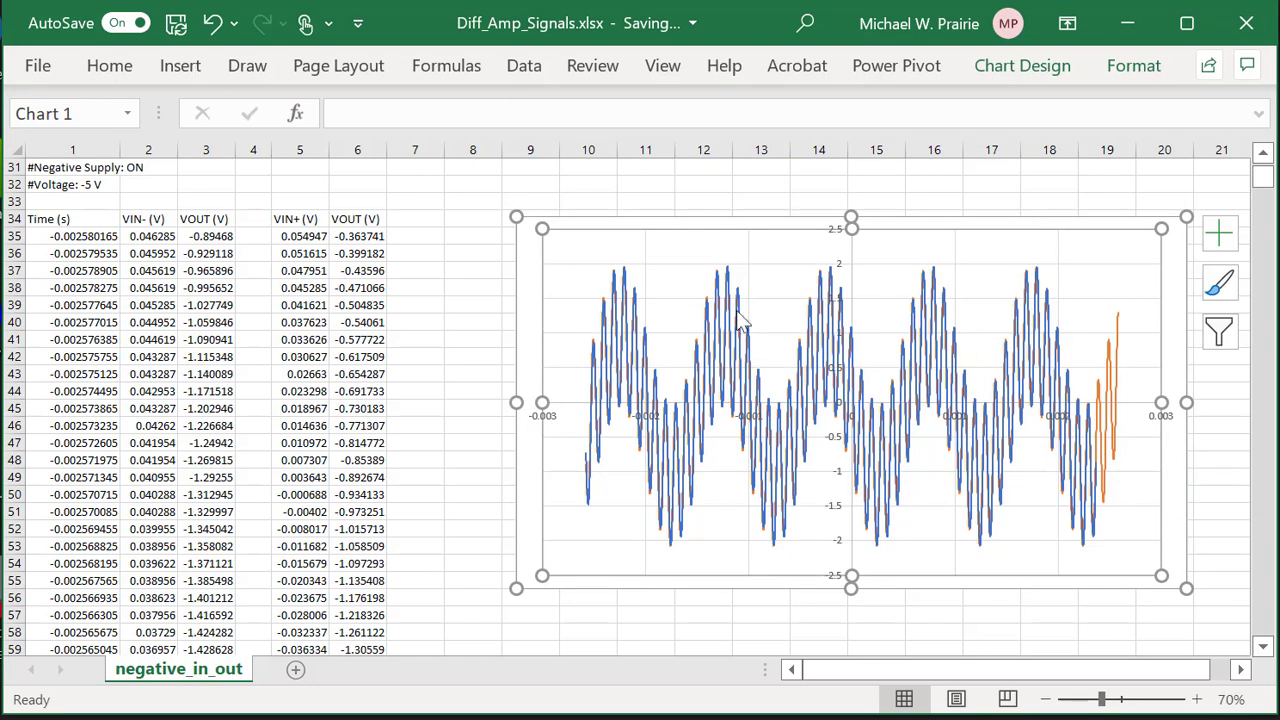
Point the blue series' name reference at the column 6 VOUT (V) header.
{"action": "left_click", "coordinate": [635, 302]}
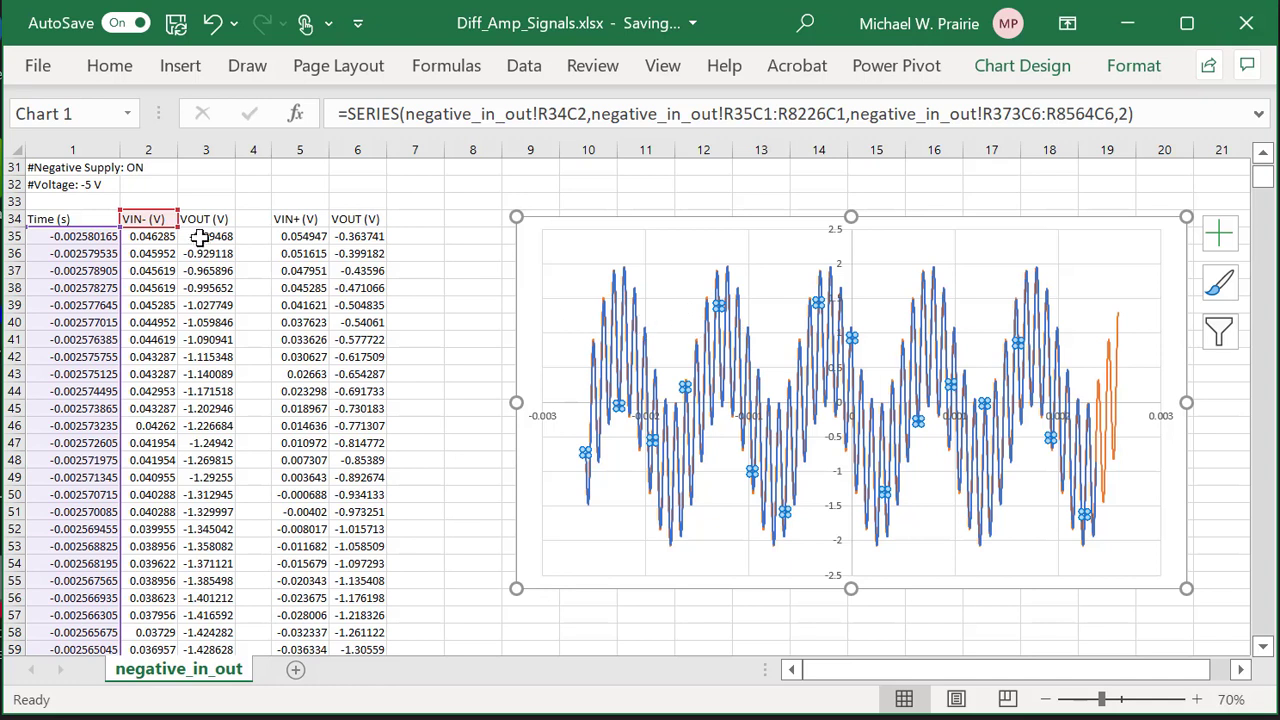
{"action": "left_click_drag", "start_coordinate": [143, 215], "coordinate": [345, 220]}
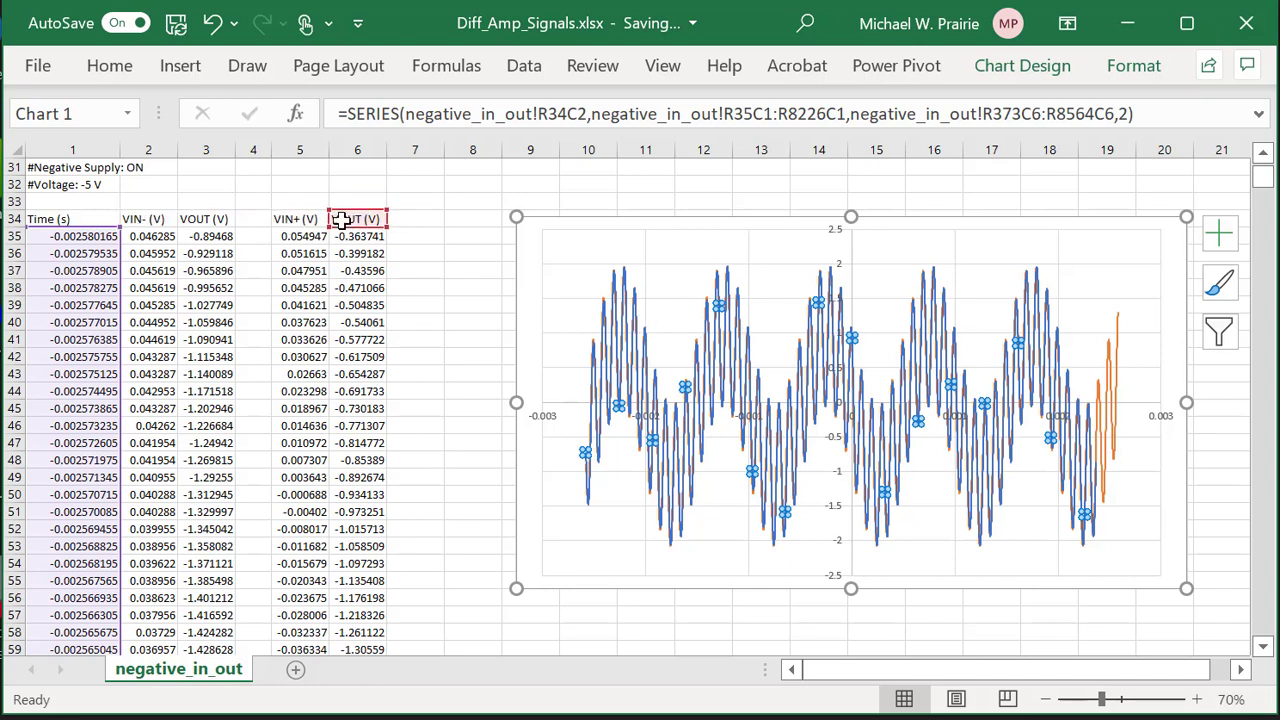
{"action": "left_click", "coordinate": [423, 326]}
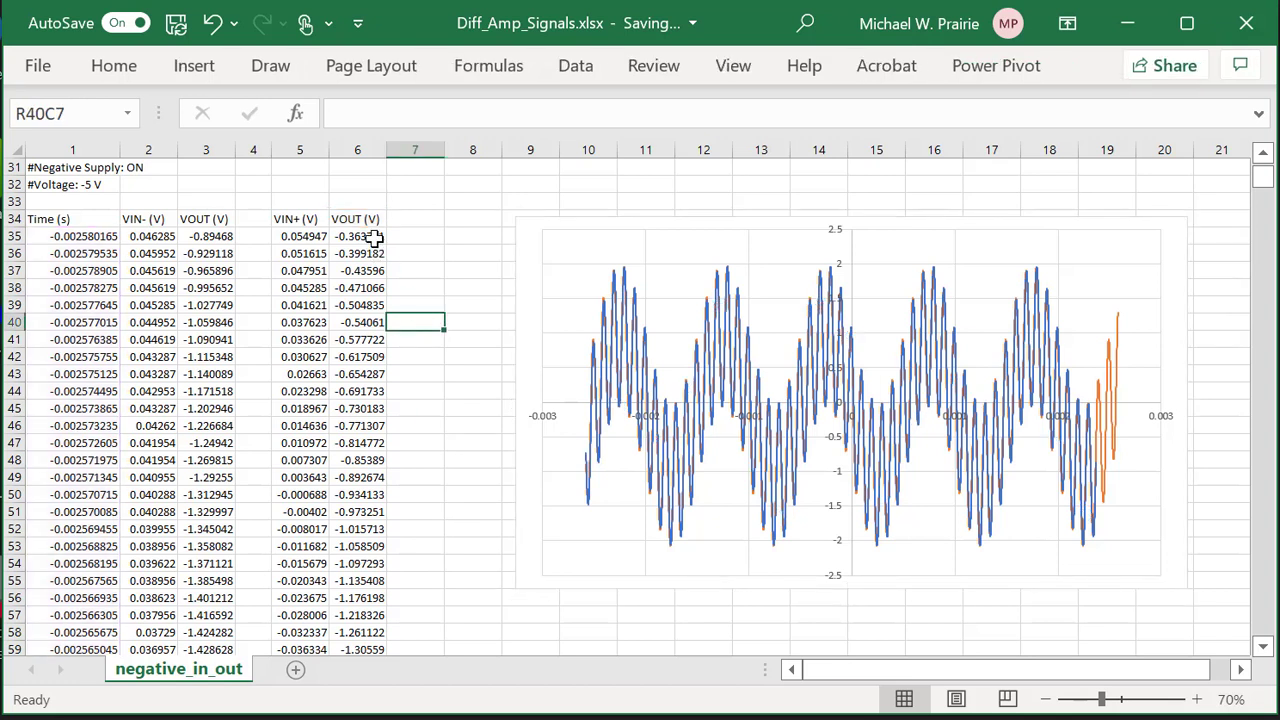
{"action": "right_click", "coordinate": [682, 286]}
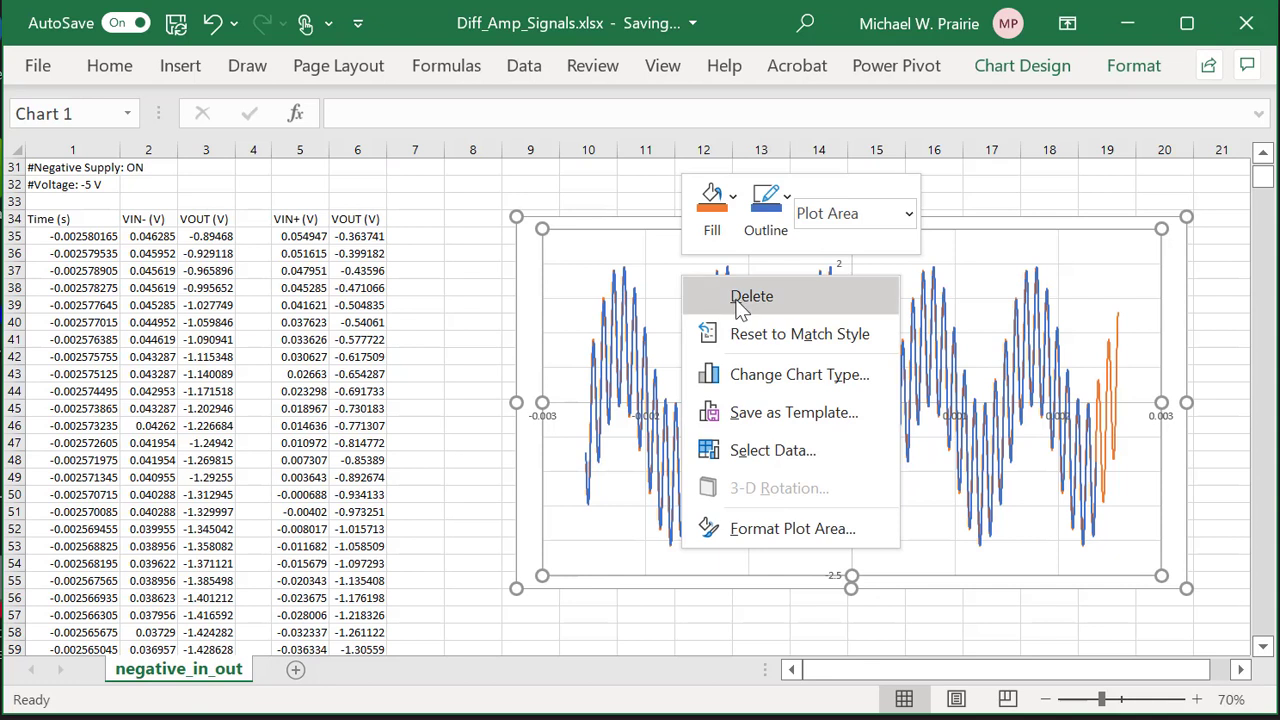
{"action": "left_click", "coordinate": [761, 450]}
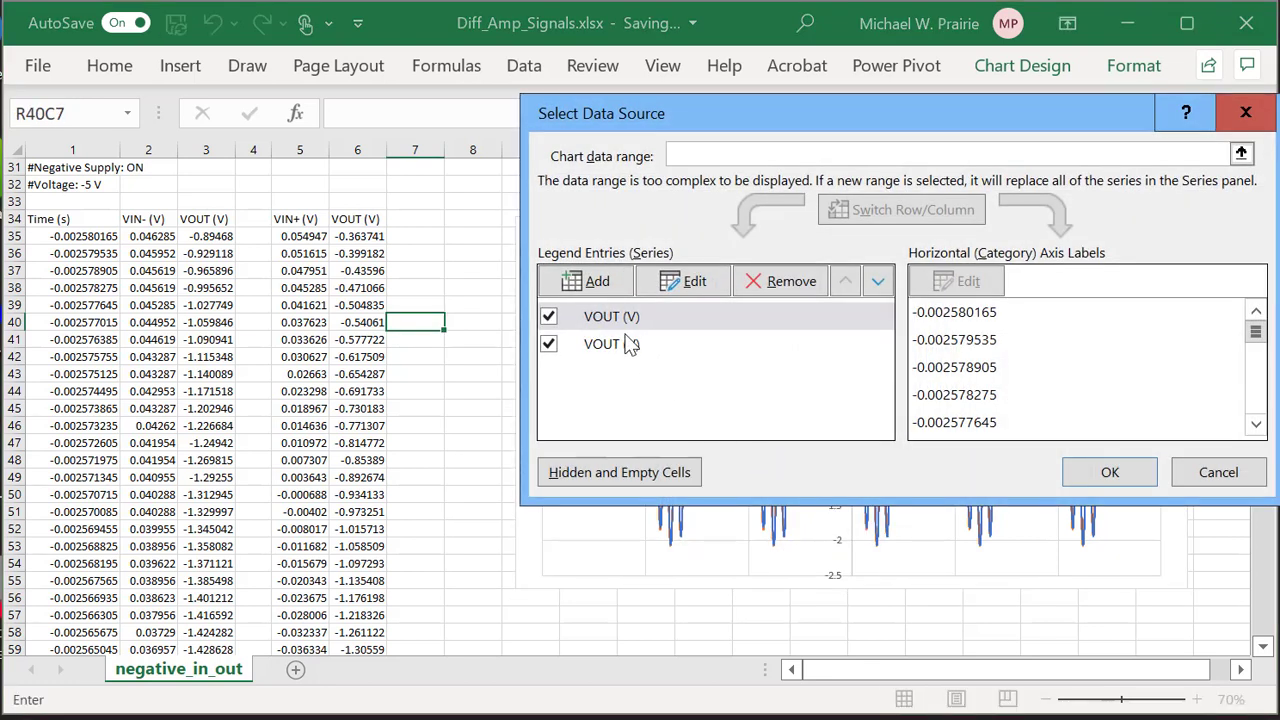
{"action": "left_click", "coordinate": [690, 281]}
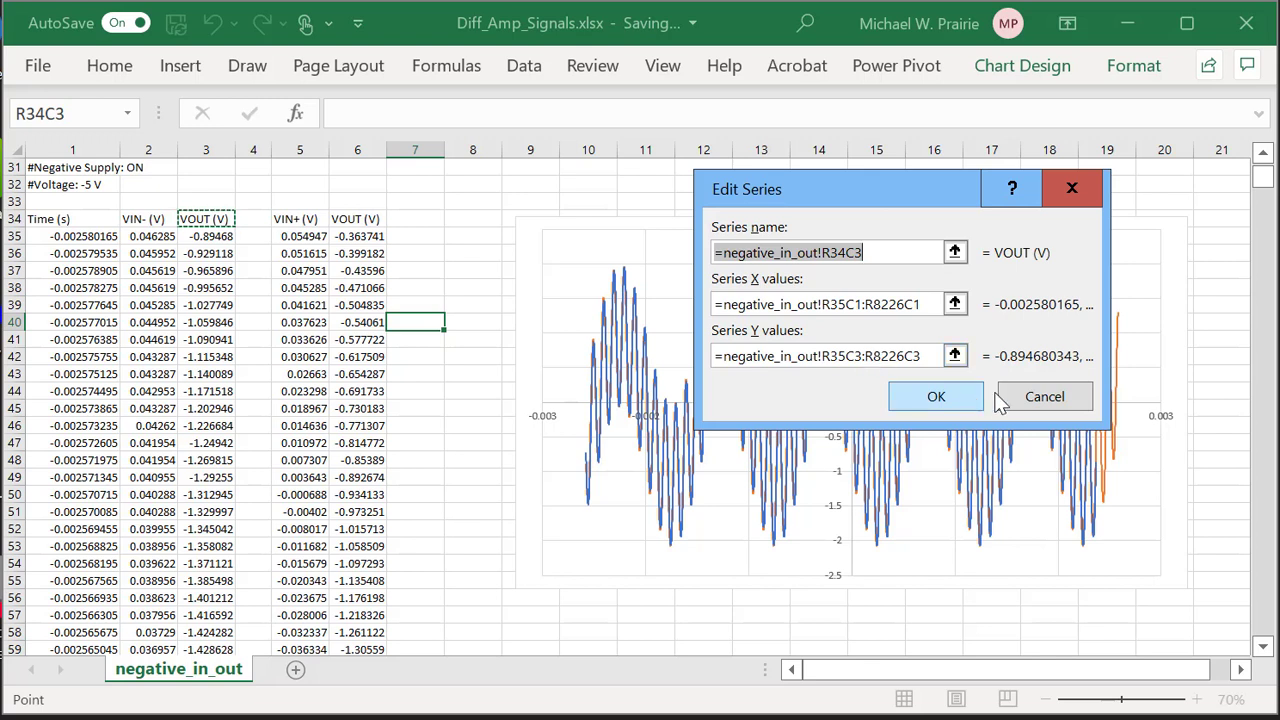
{"action": "left_click", "coordinate": [938, 393]}
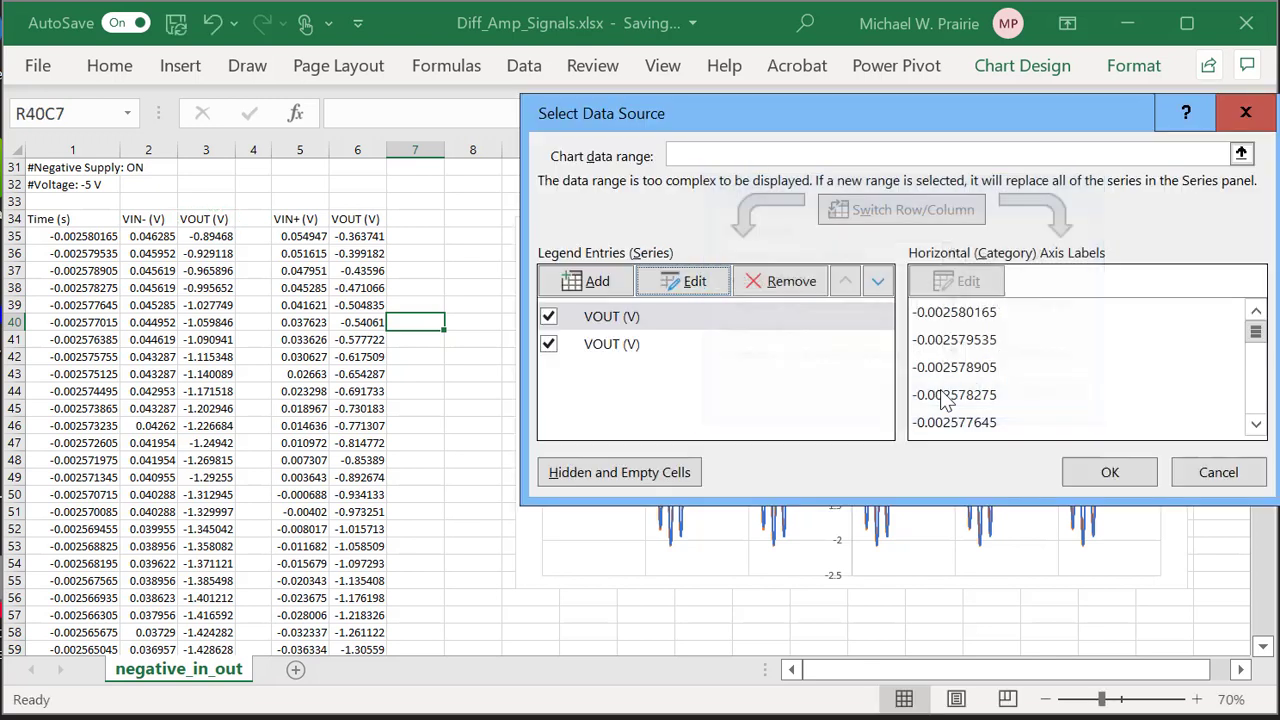
{"action": "left_click", "coordinate": [610, 346]}
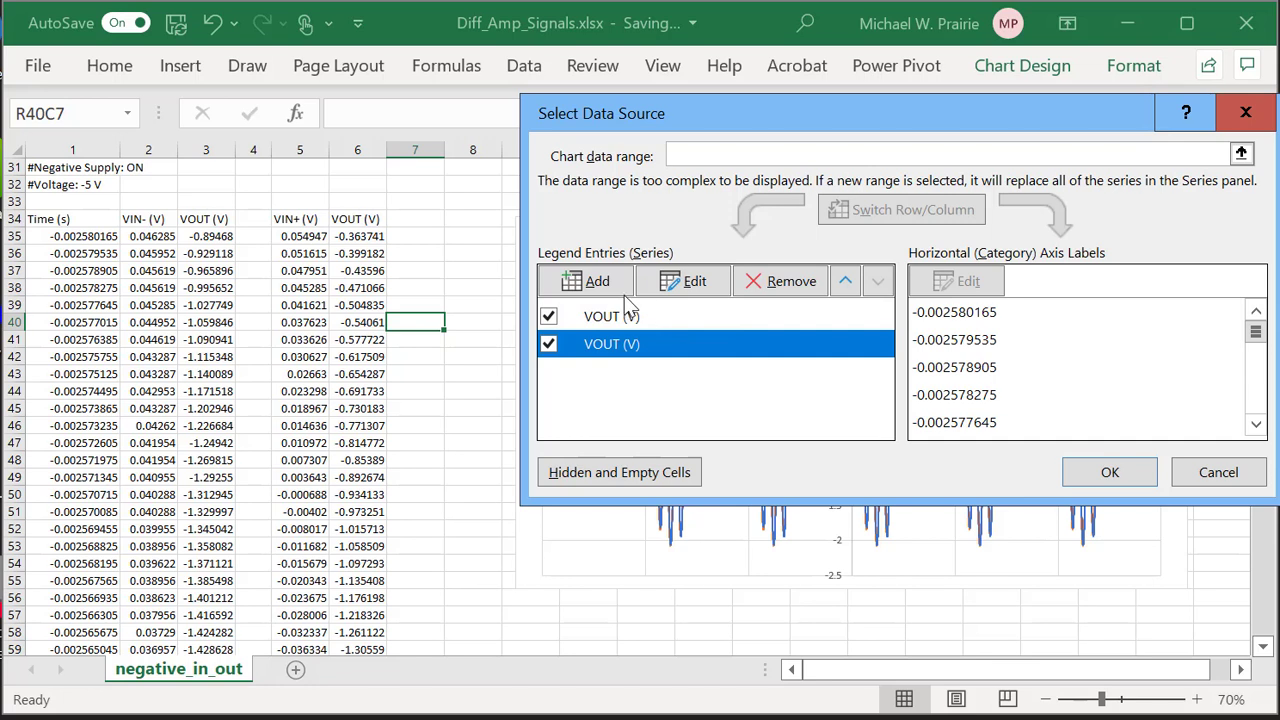
{"action": "left_click", "coordinate": [672, 287]}
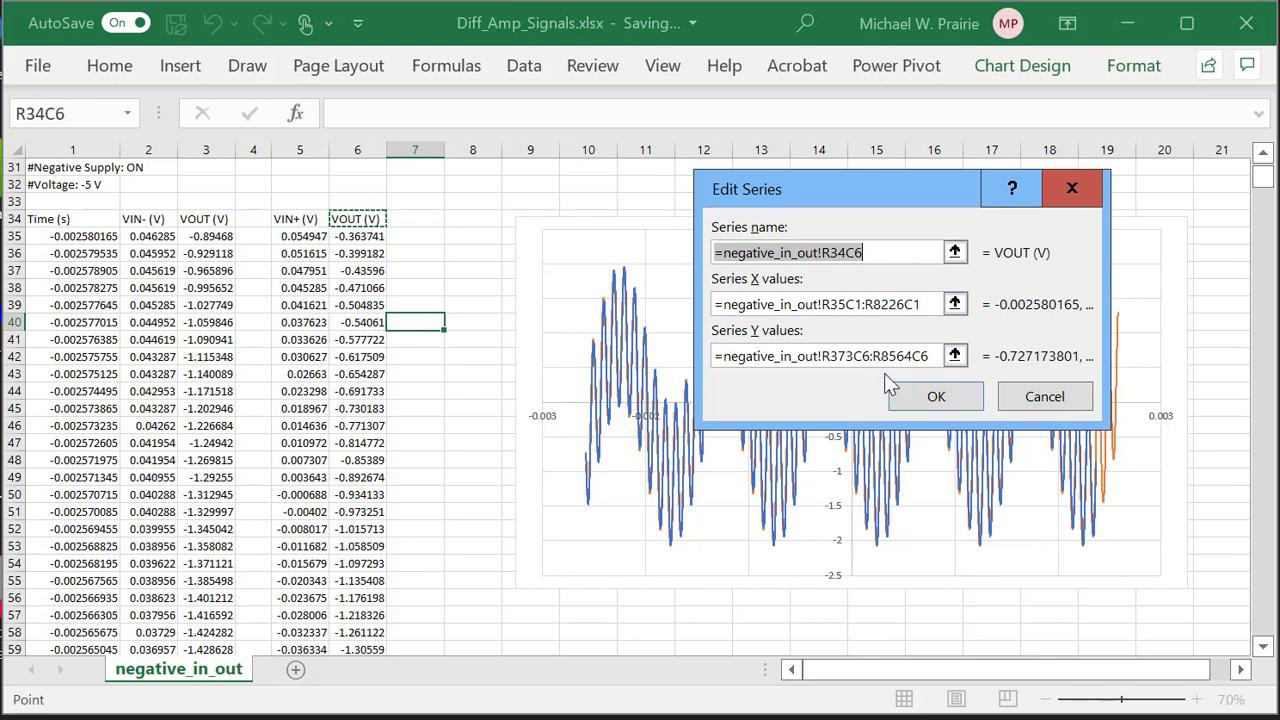
{"action": "left_click", "coordinate": [833, 358]}
{"action": "left_click_drag", "start_coordinate": [831, 357], "coordinate": [857, 366]}
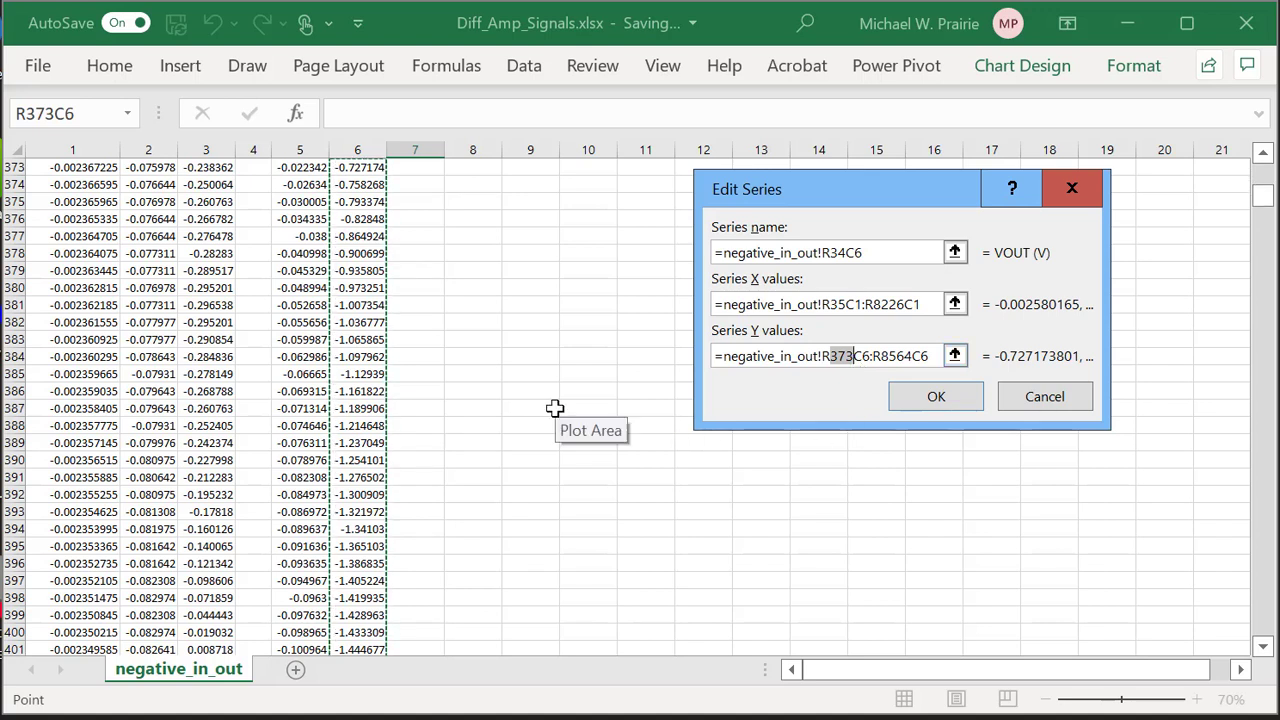
{"action": "scroll", "coordinate": [538, 371], "scroll_direction": "up", "scroll_amount": 2}
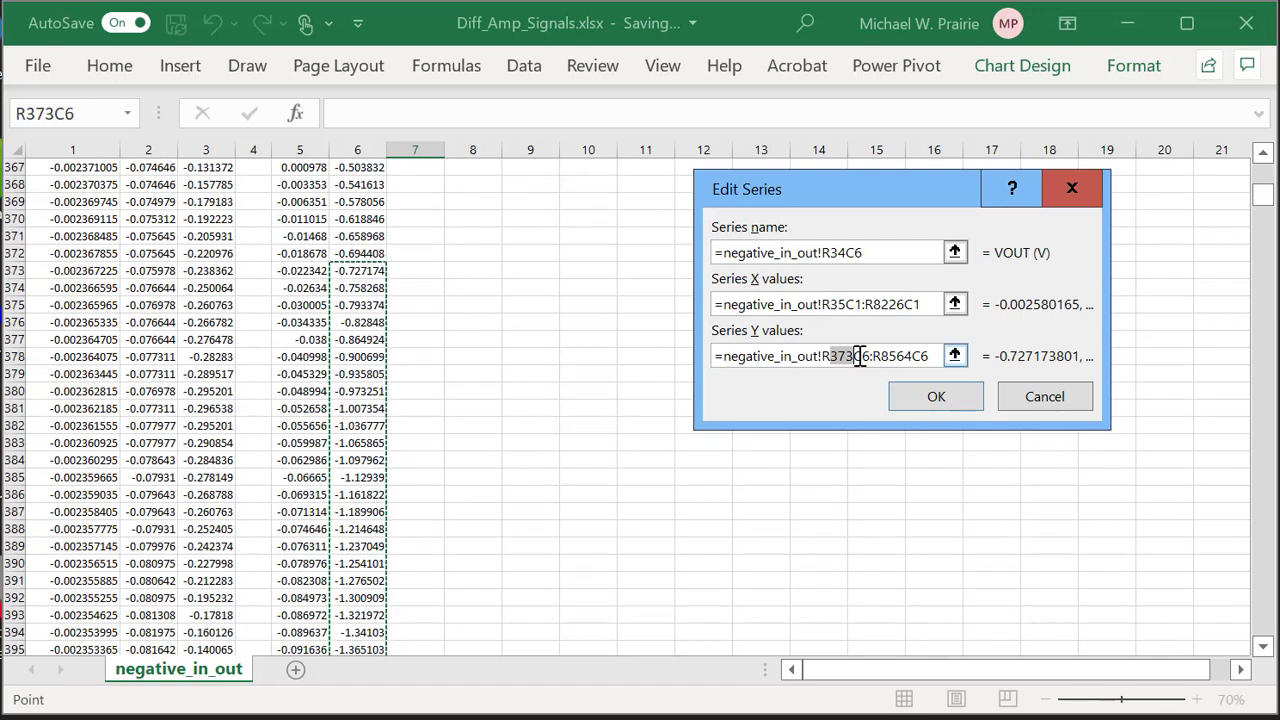
{"action": "left_click", "coordinate": [946, 401]}
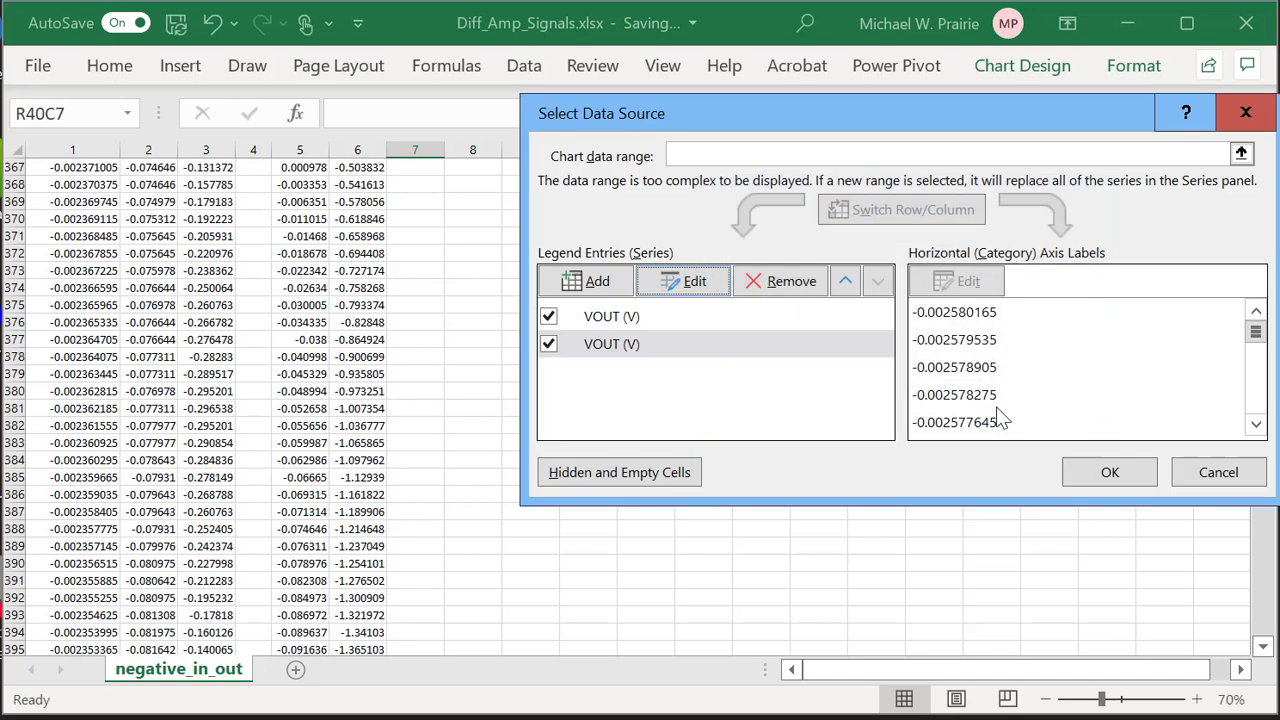
{"action": "left_click", "coordinate": [1218, 472]}
{"action": "left_click_drag", "start_coordinate": [1262, 393], "coordinate": [1268, 160]}
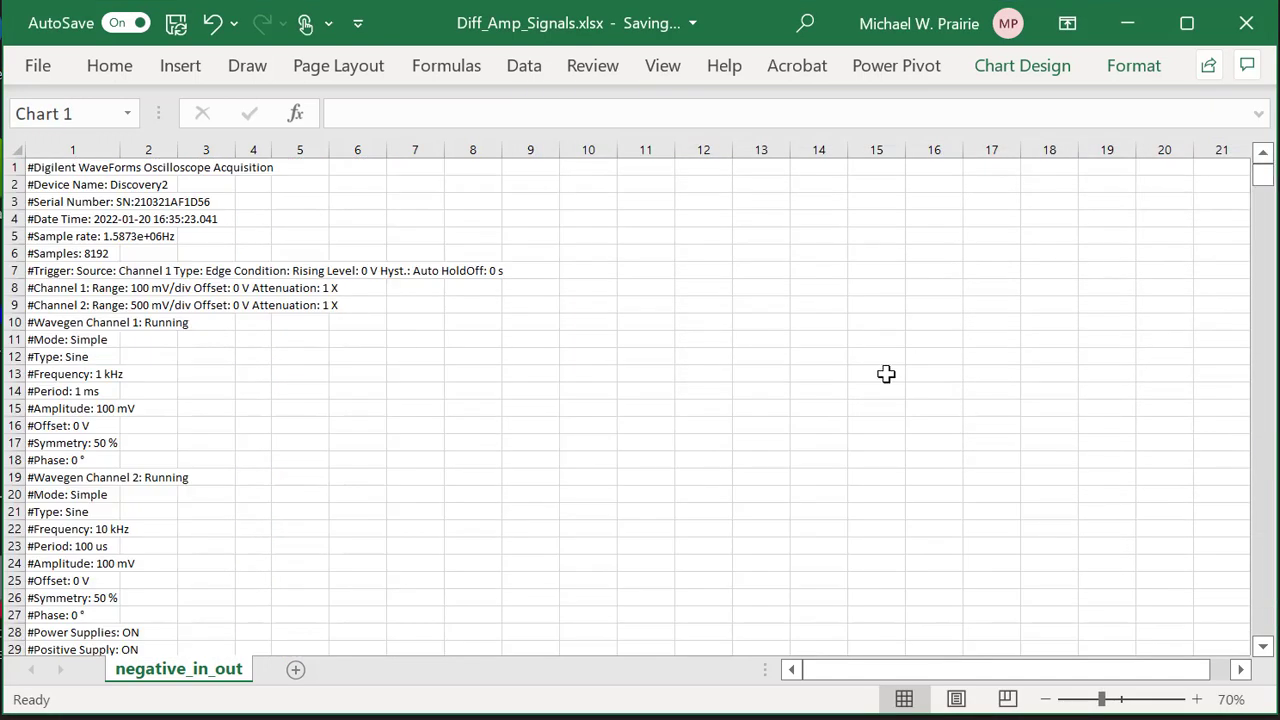
Move the whole chart further right on the sheet.
{"action": "scroll", "coordinate": [848, 398], "scroll_direction": "down", "scroll_amount": 9}
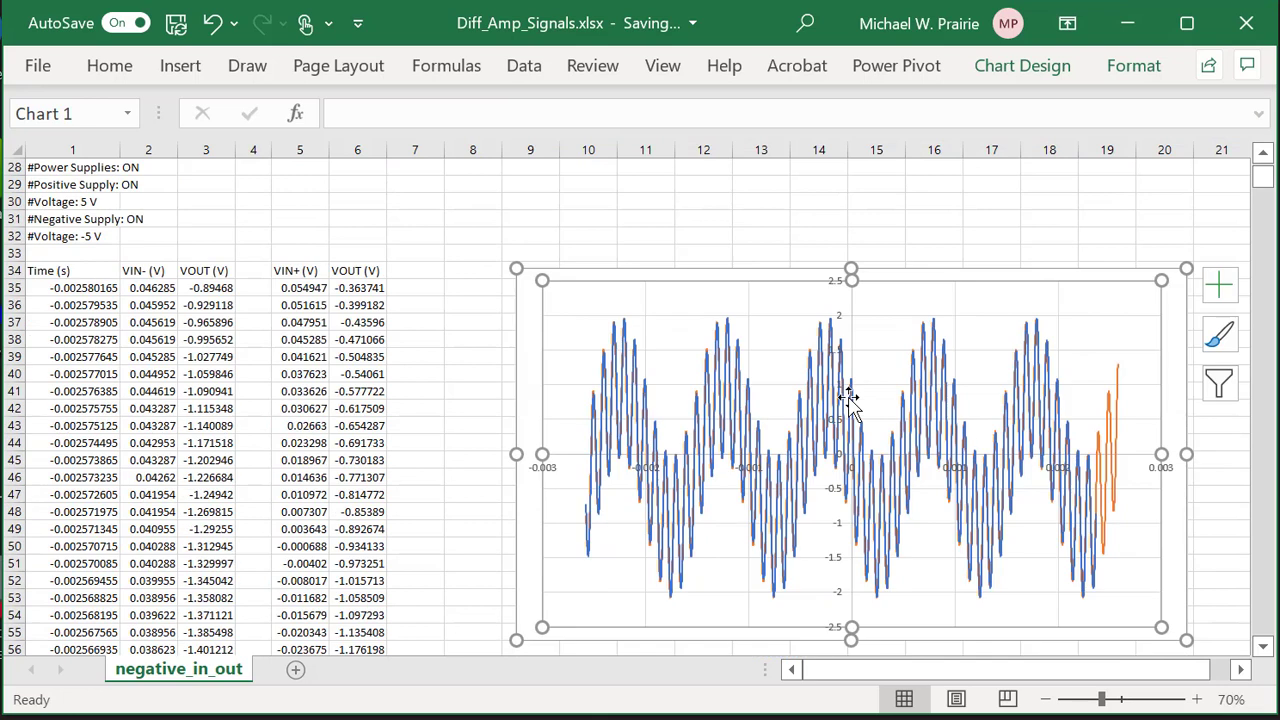
{"action": "left_click", "coordinate": [703, 268]}
{"action": "left_click_drag", "start_coordinate": [703, 268], "coordinate": [877, 266]}
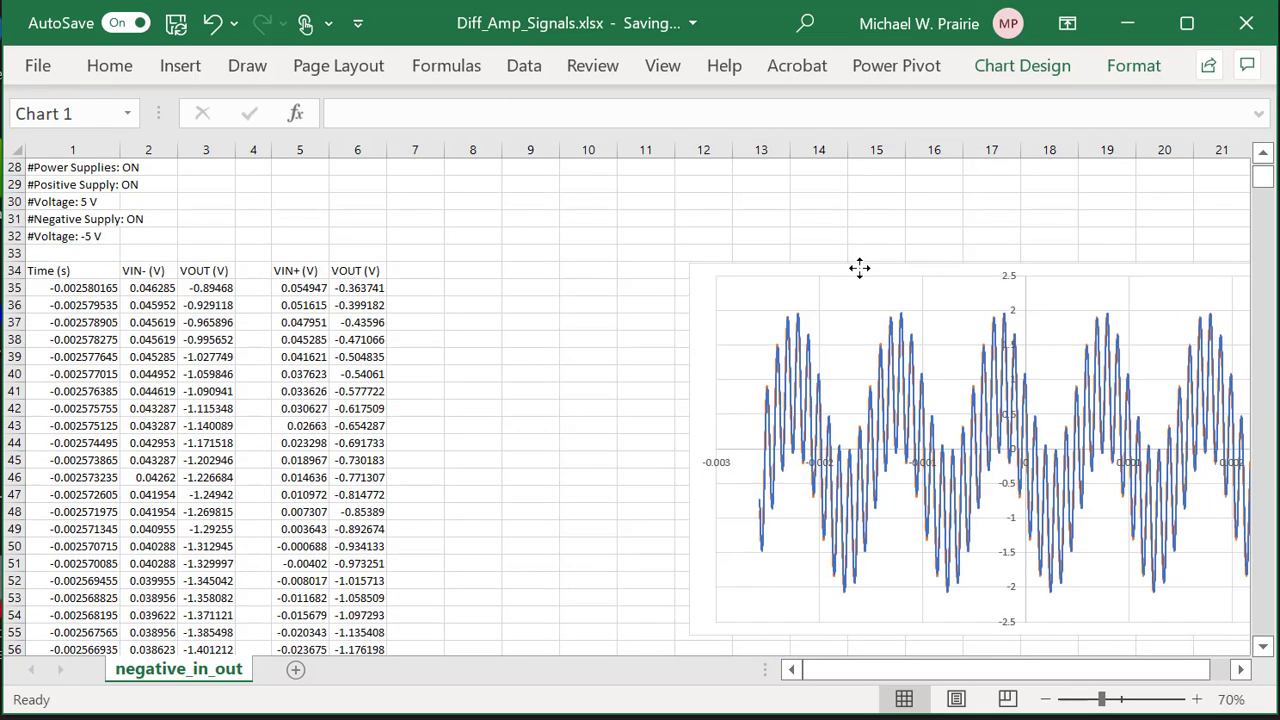
Add a note 373 labelled 'first row of blue' in R30C7 and its neighbour.
{"action": "left_click", "coordinate": [433, 199]}
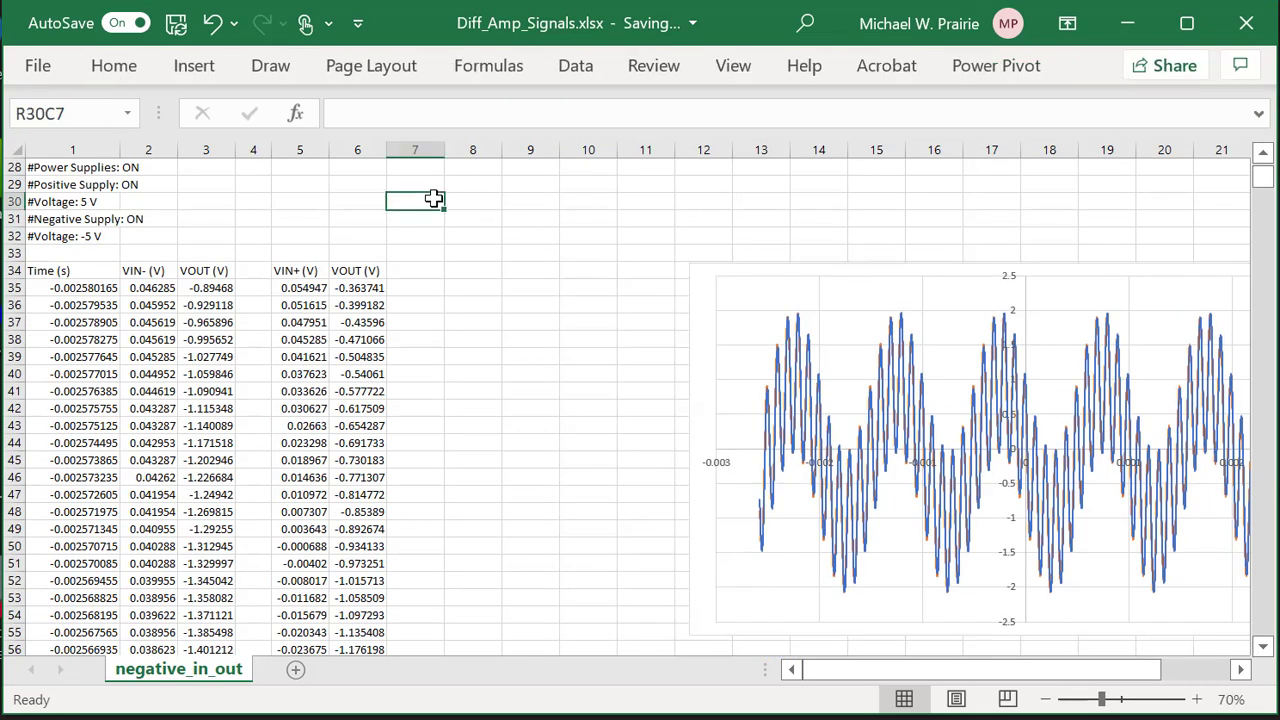
{"action": "type", "text": "373"}
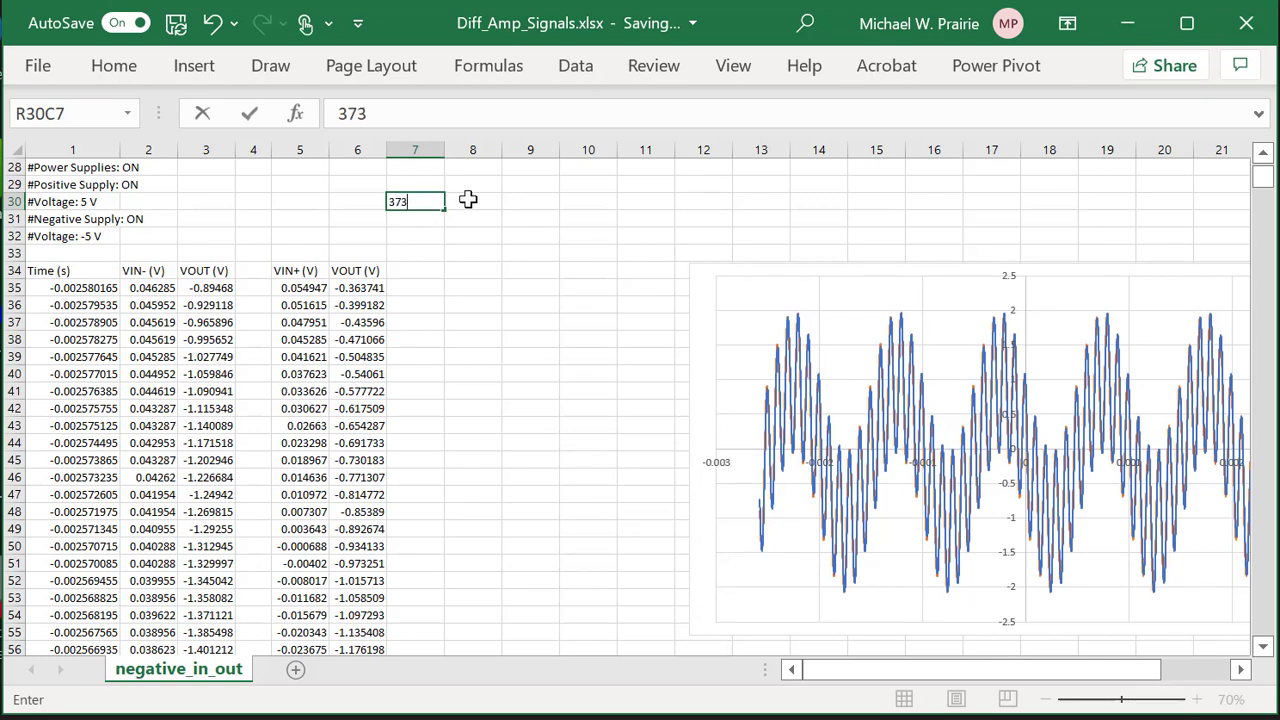
{"action": "left_click", "coordinate": [468, 200]}
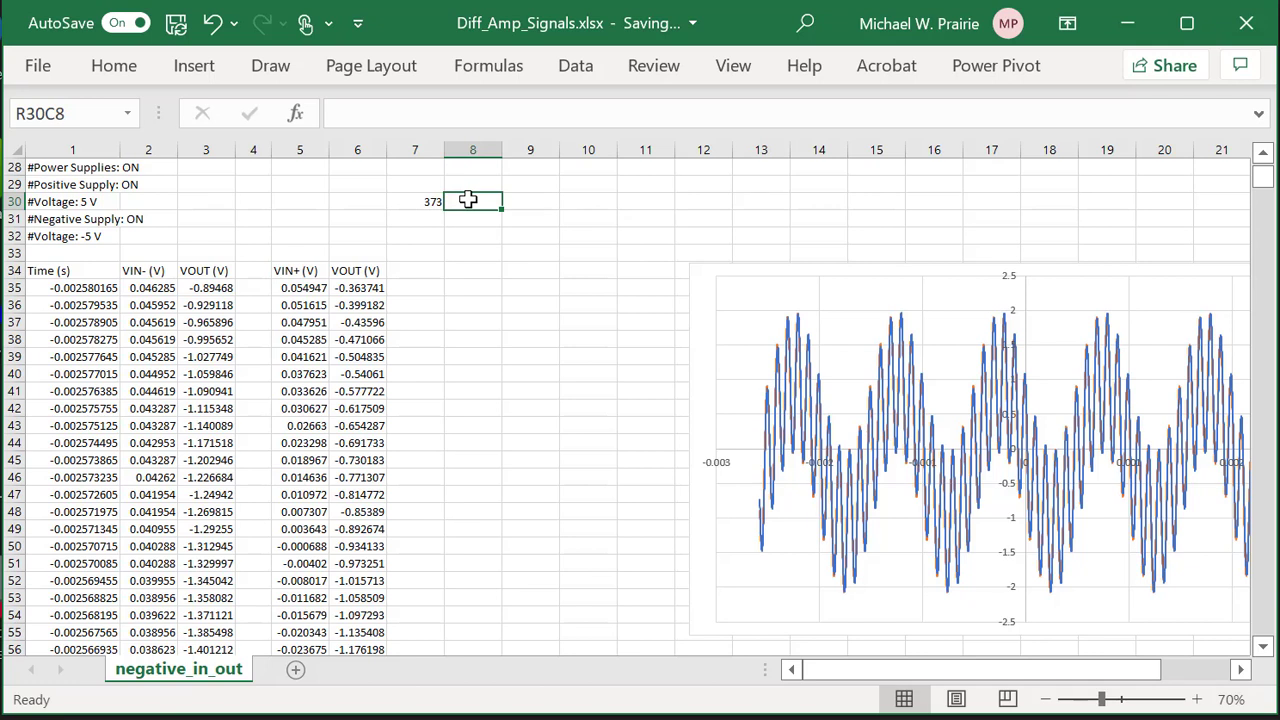
{"action": "type", "text": "first row o"}
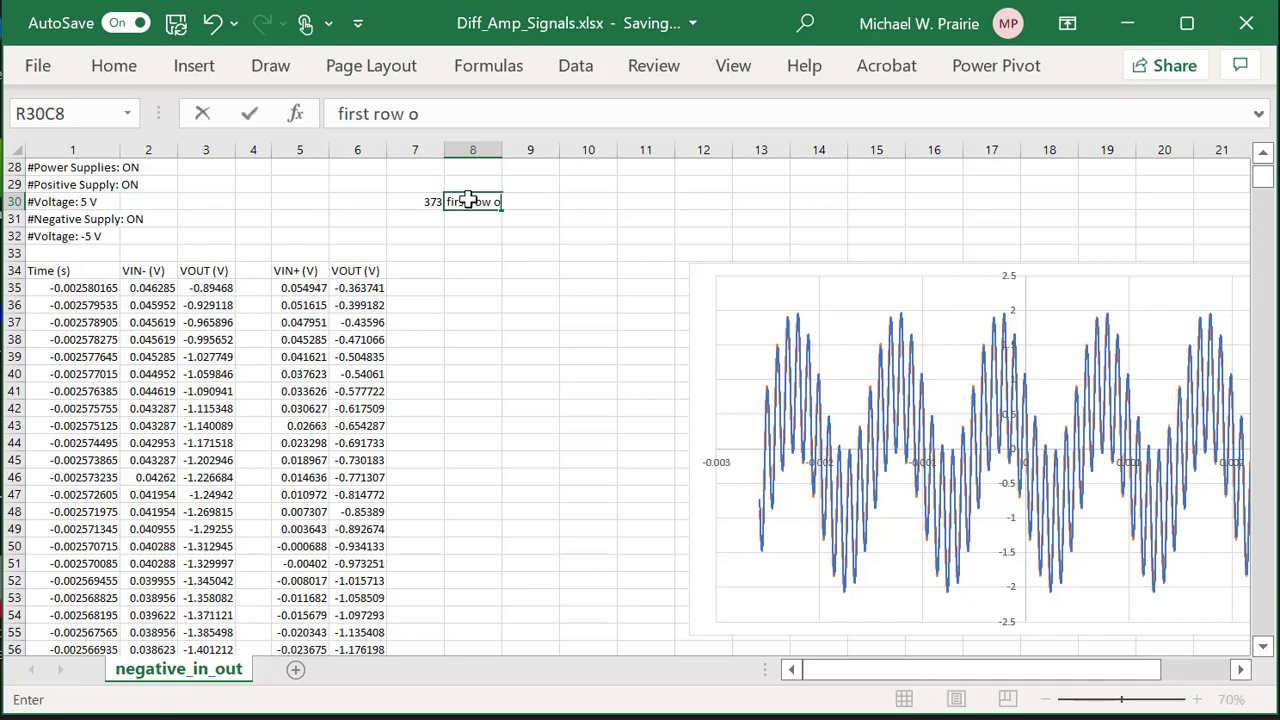
{"action": "type", "text": "f blue"}
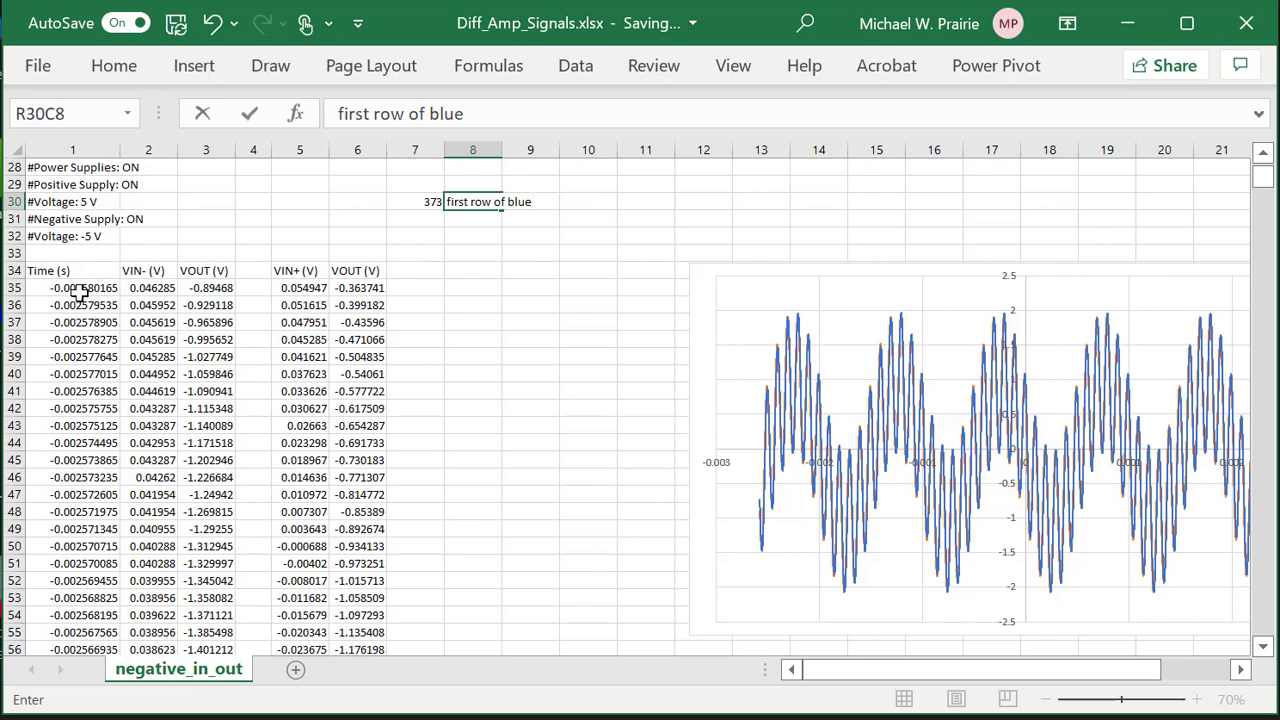
Add a note 35 labelled 'first row of orange' in the row above.
{"action": "left_click", "coordinate": [428, 186]}
{"action": "type", "text": "35"}
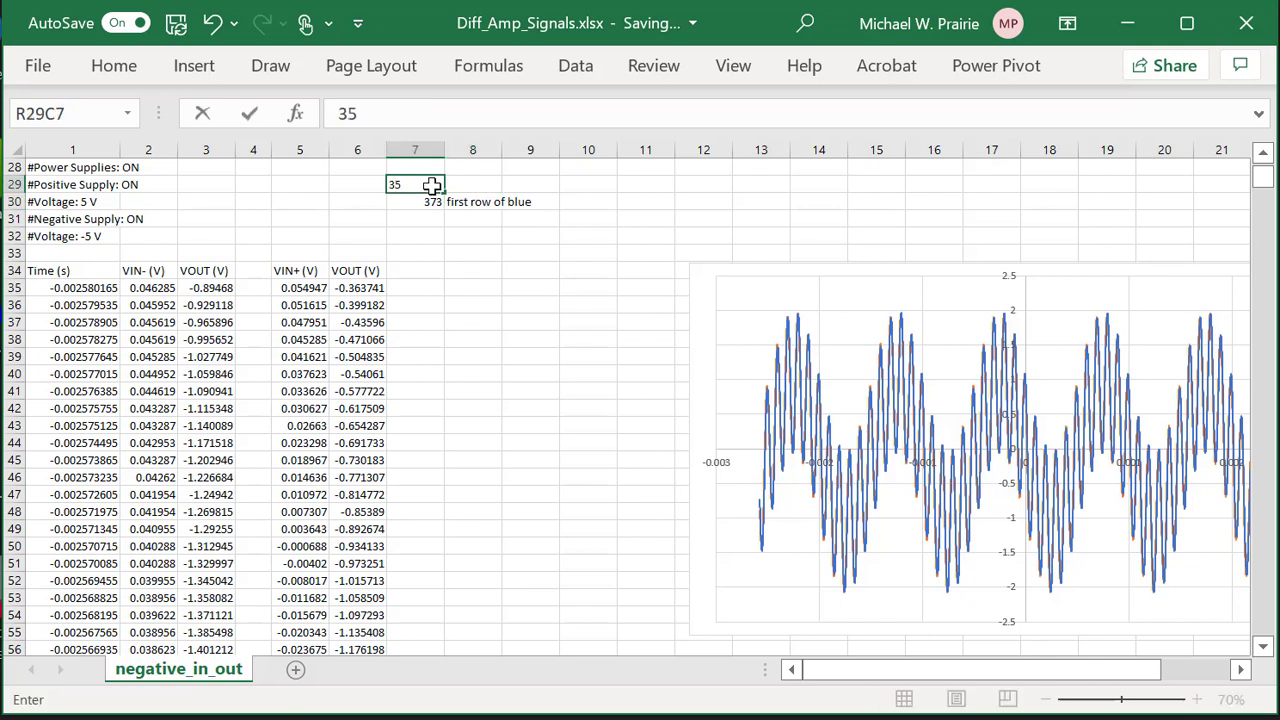
{"action": "key", "text": "Tab"}
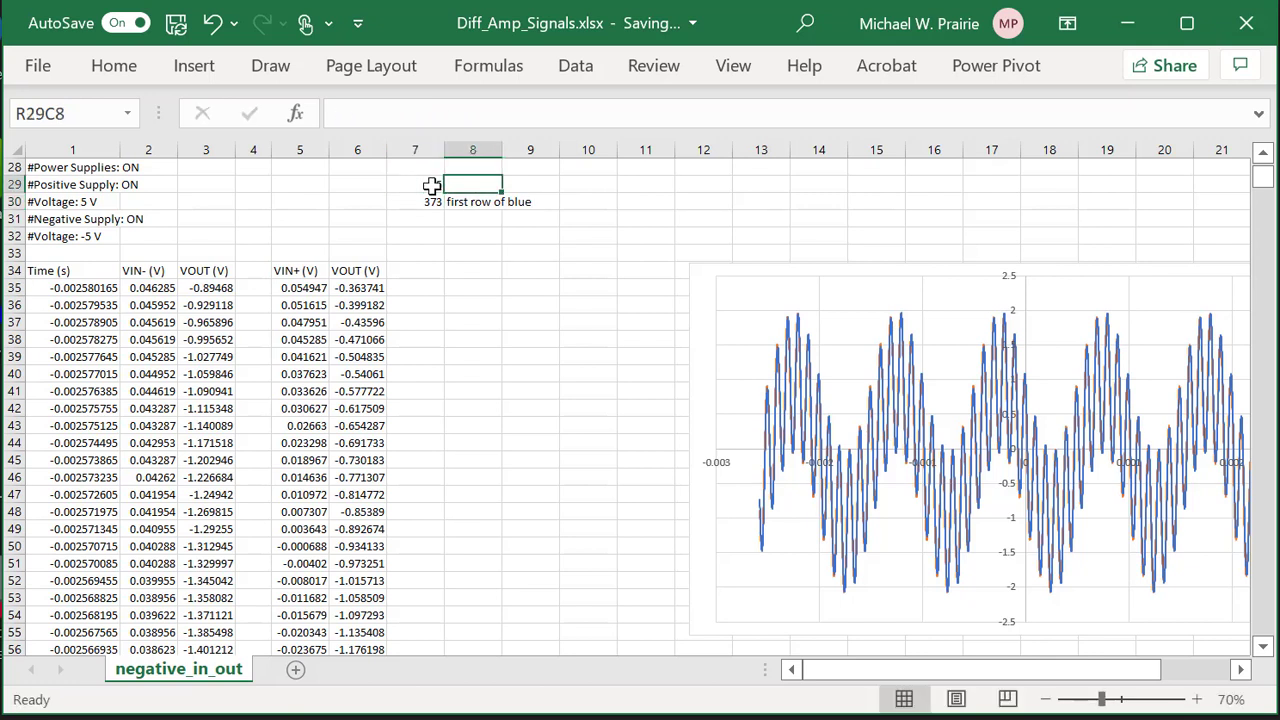
{"action": "type", "text": "f"}
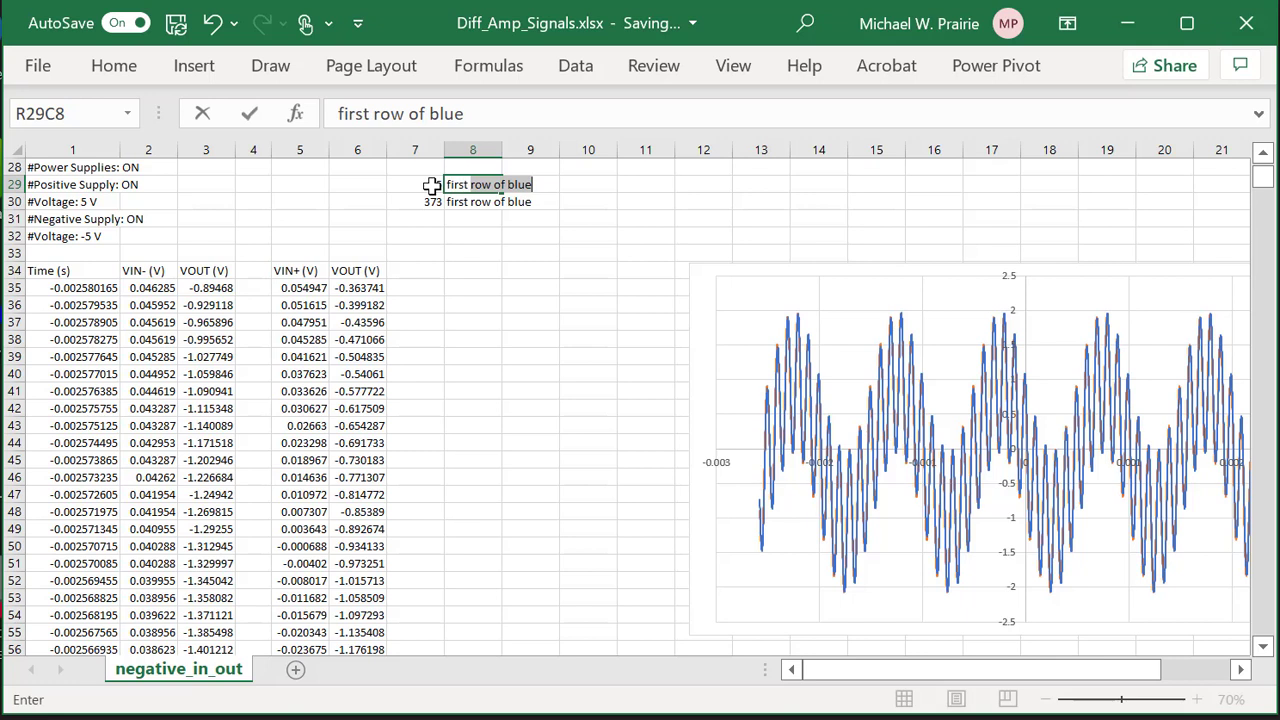
{"action": "type", "text": "irst row of orange"}
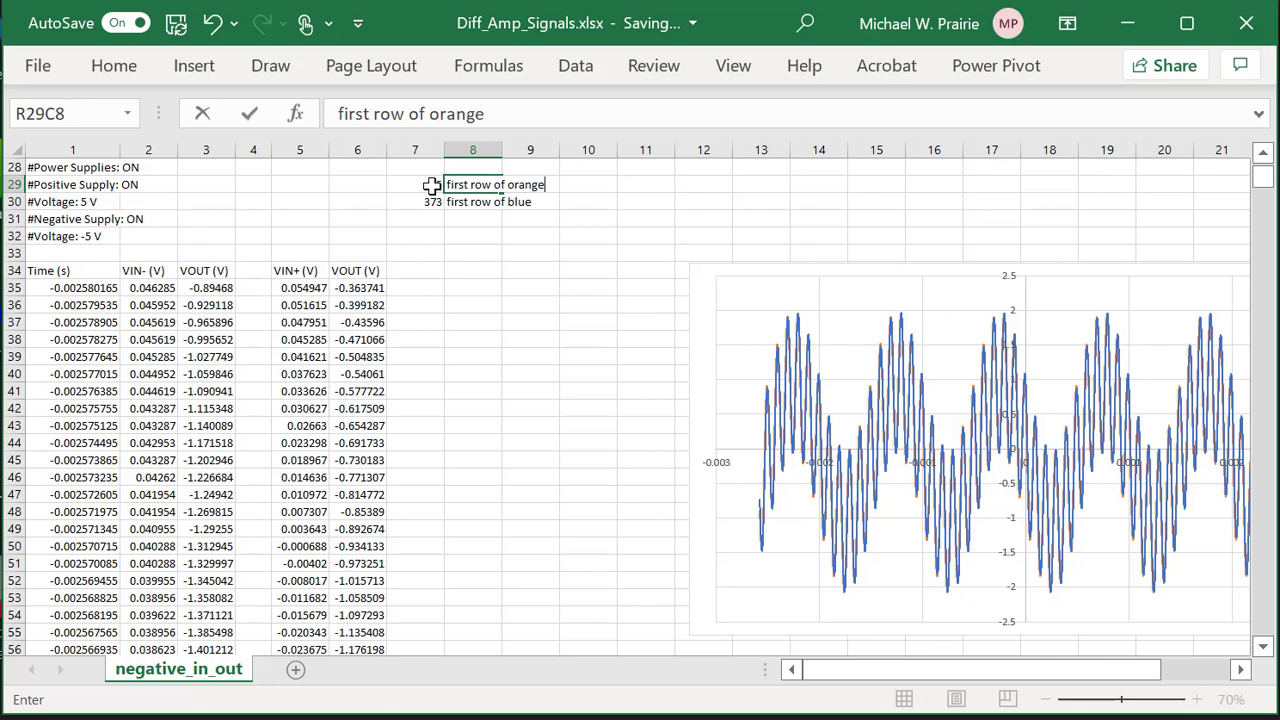
{"action": "key", "text": "Return"}
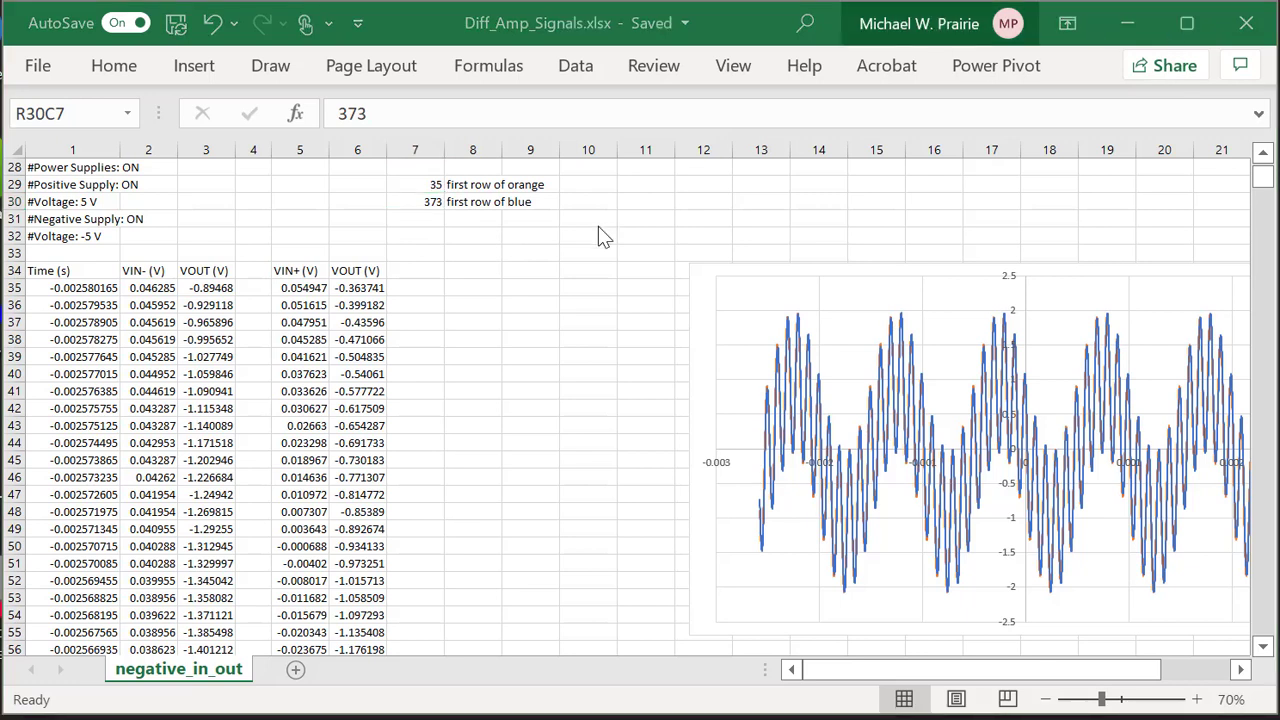
Below the notes, enter a formula subtracting 35 from 373, giving 338.
{"action": "left_click", "coordinate": [428, 221]}
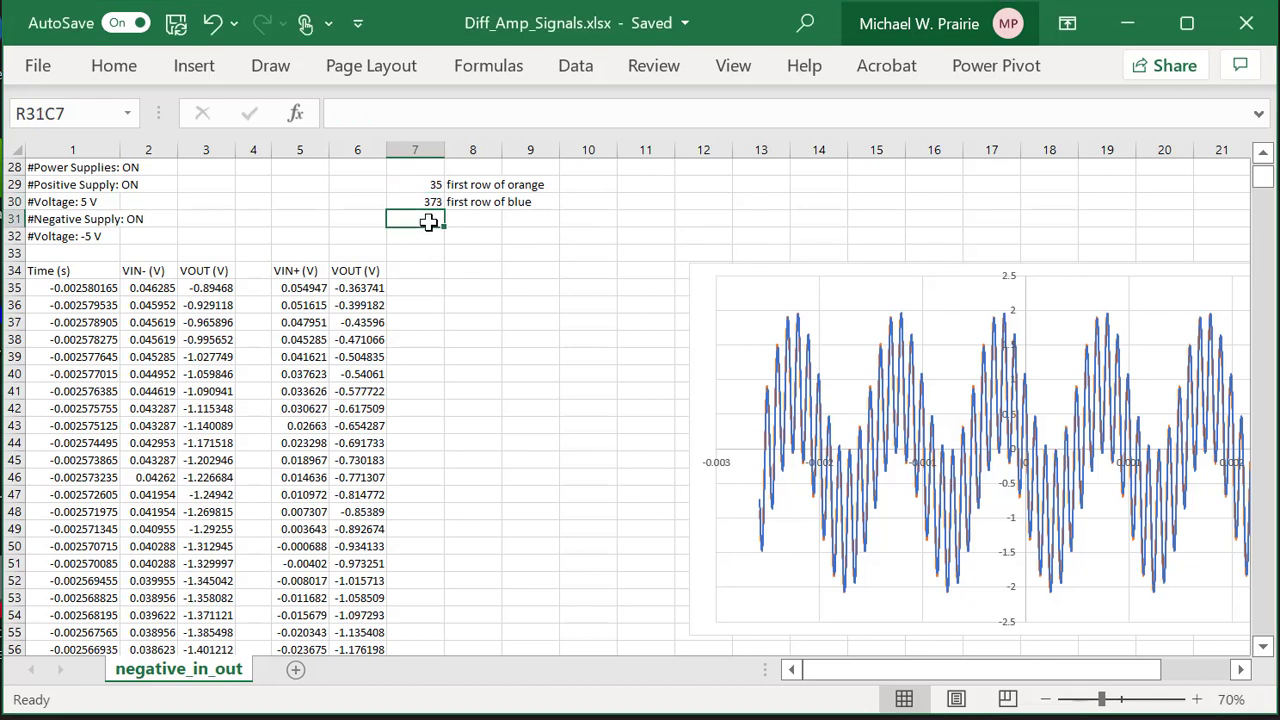
{"action": "type", "text": "="}
{"action": "left_click", "coordinate": [424, 202]}
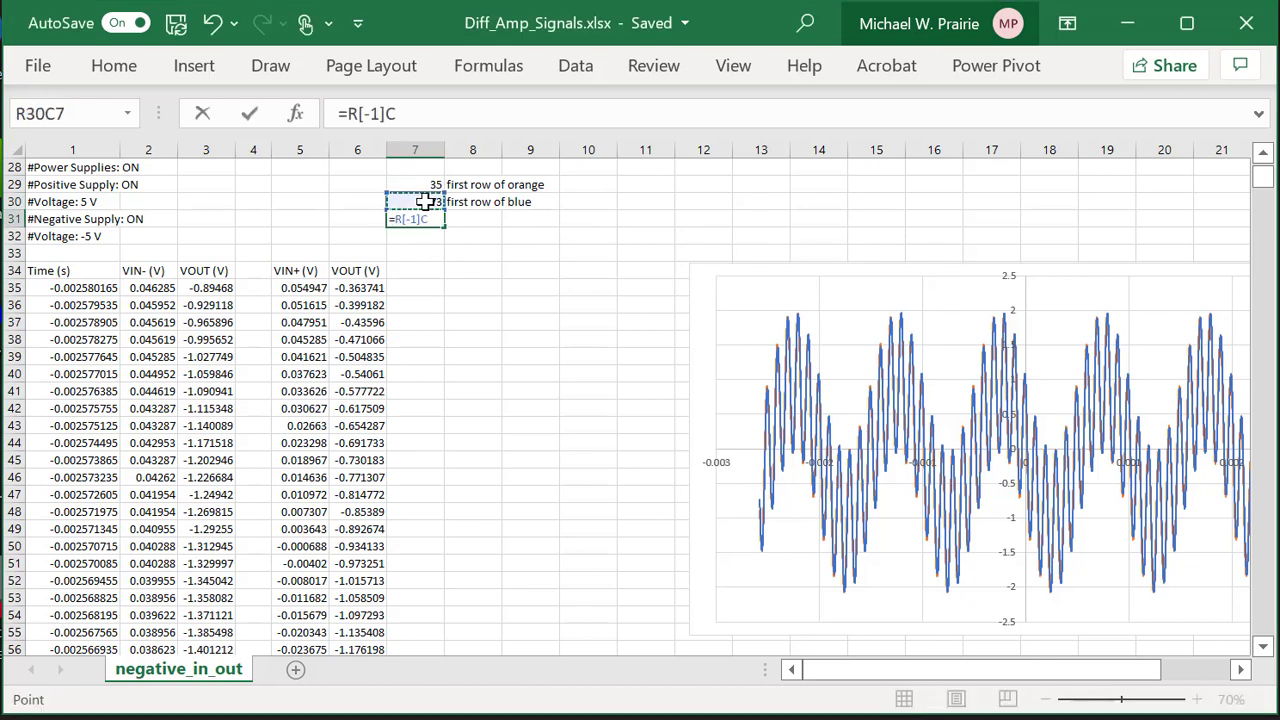
{"action": "type", "text": "-"}
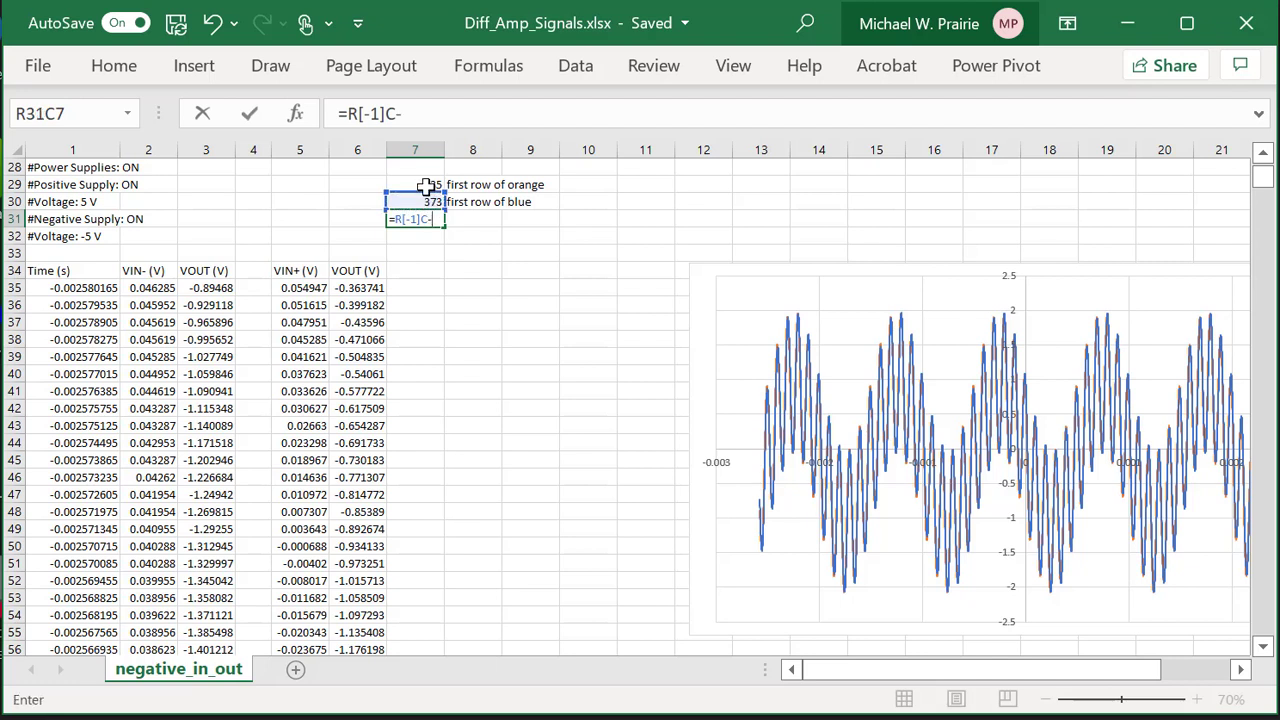
{"action": "left_click", "coordinate": [426, 185]}
{"action": "key", "text": "Return"}
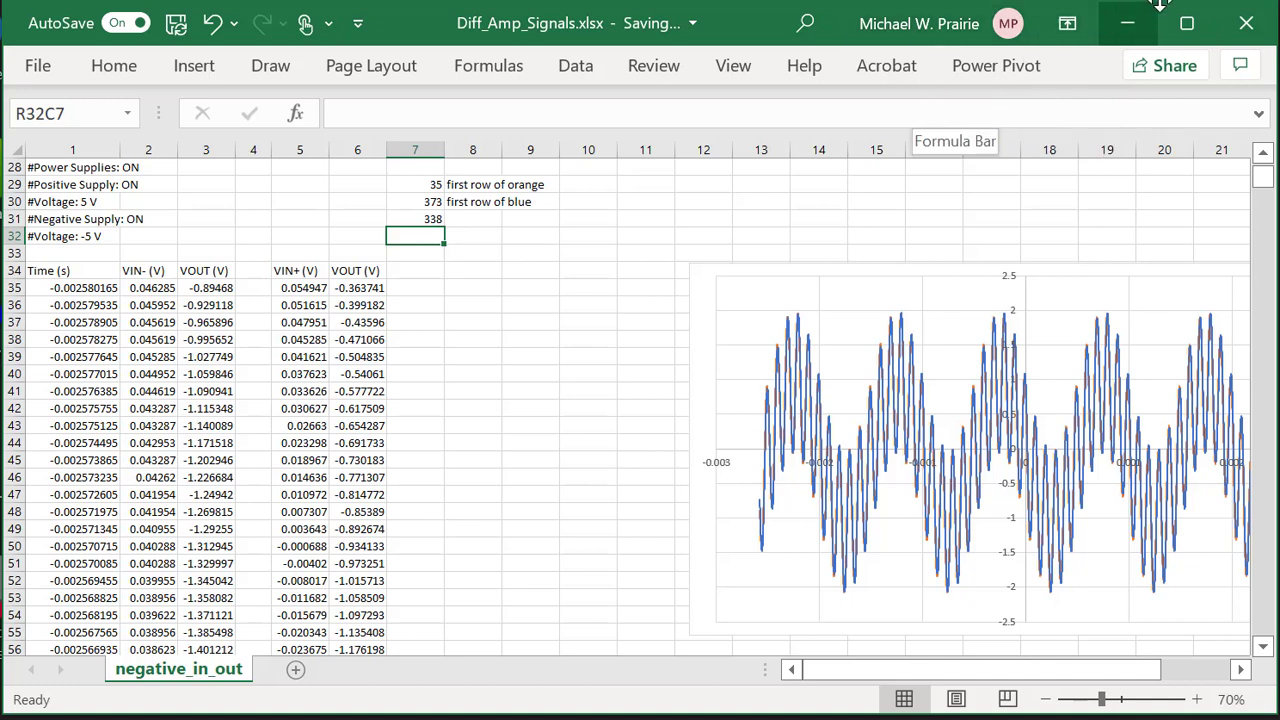
Label the 338 result 'offset' in the cell beside it.
{"action": "left_click", "coordinate": [472, 218]}
{"action": "type", "text": "offset"}
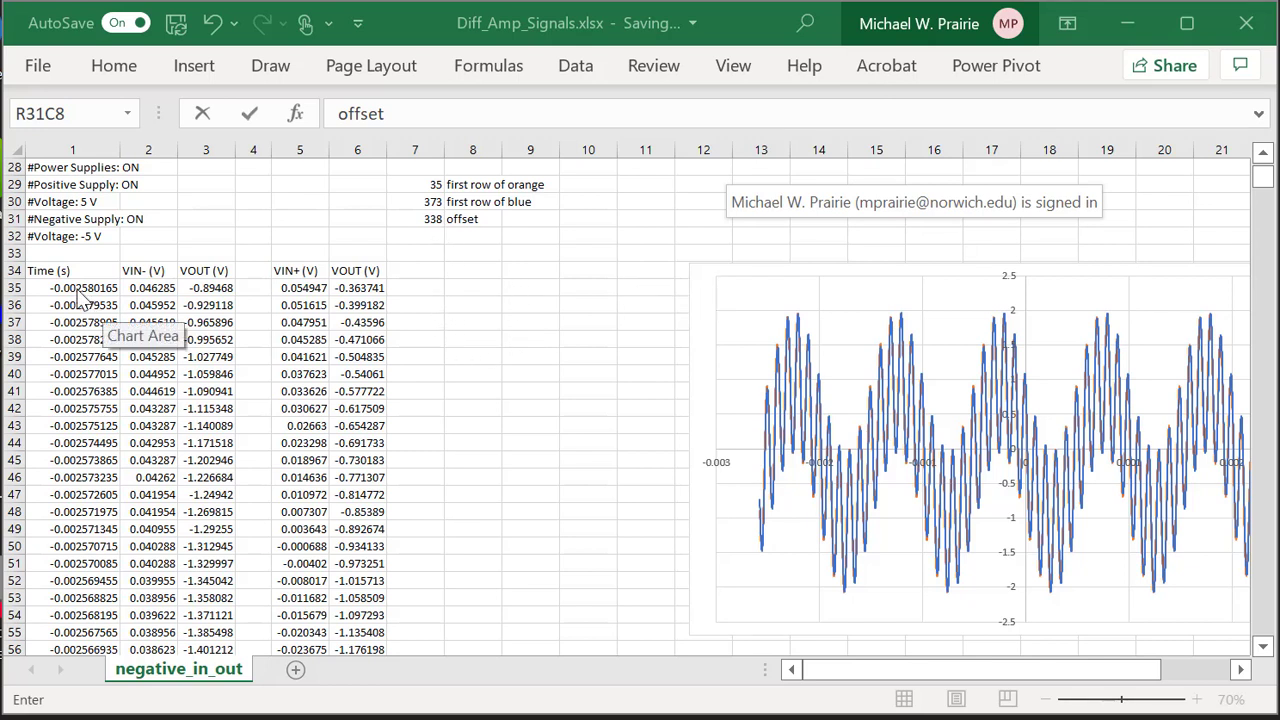
{"action": "left_click", "coordinate": [147, 287]}
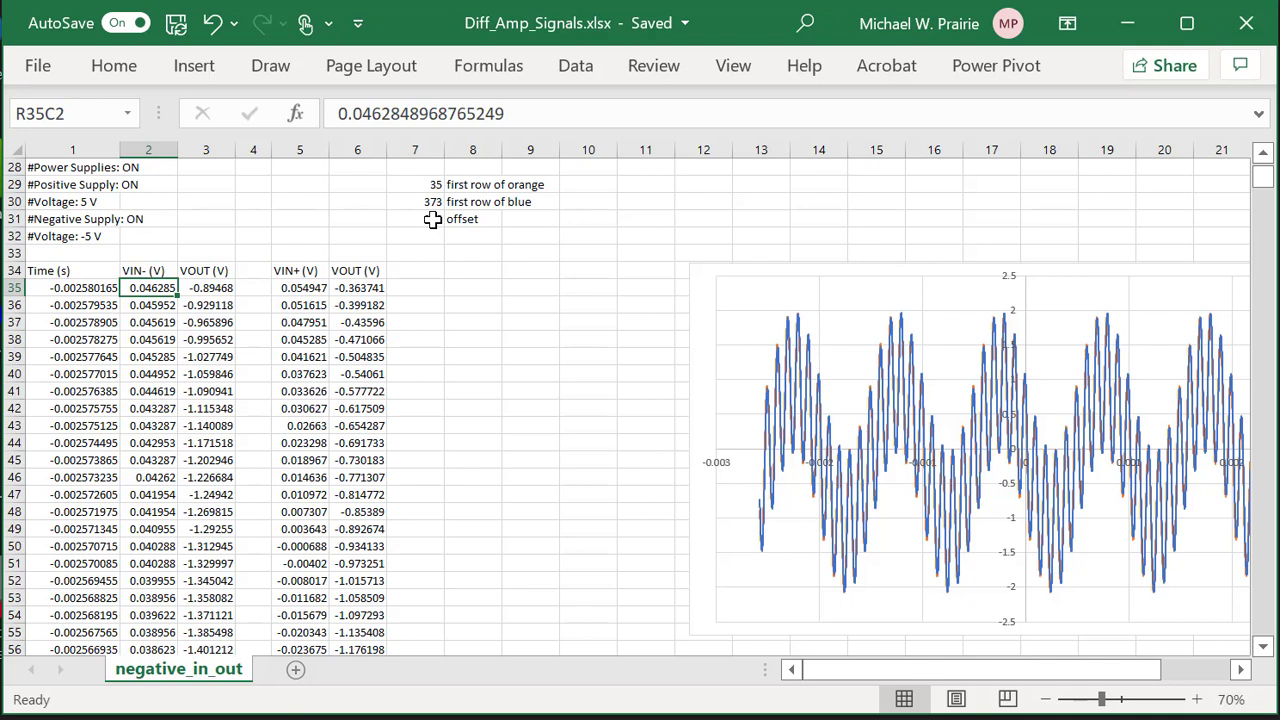
Start a formula in row 35 of column H referencing the first VOUT value (=RC[-5]).
{"action": "left_click", "coordinate": [463, 288]}
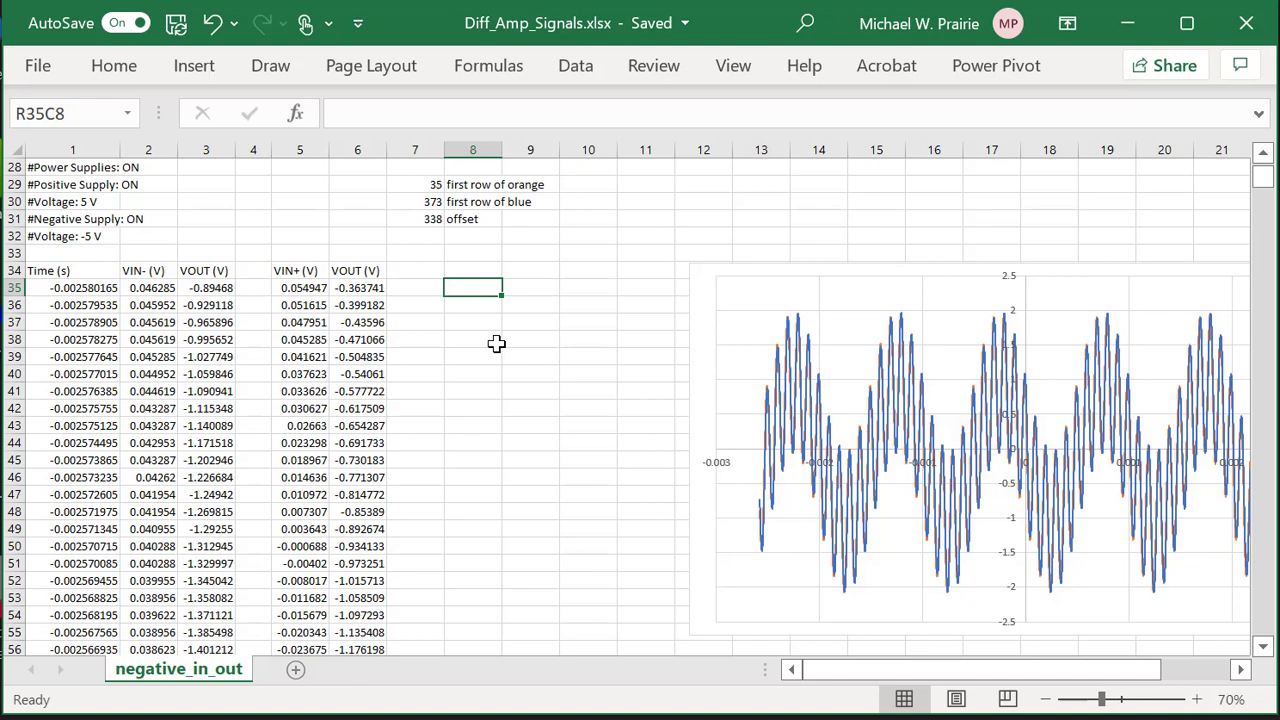
{"action": "type", "text": "="}
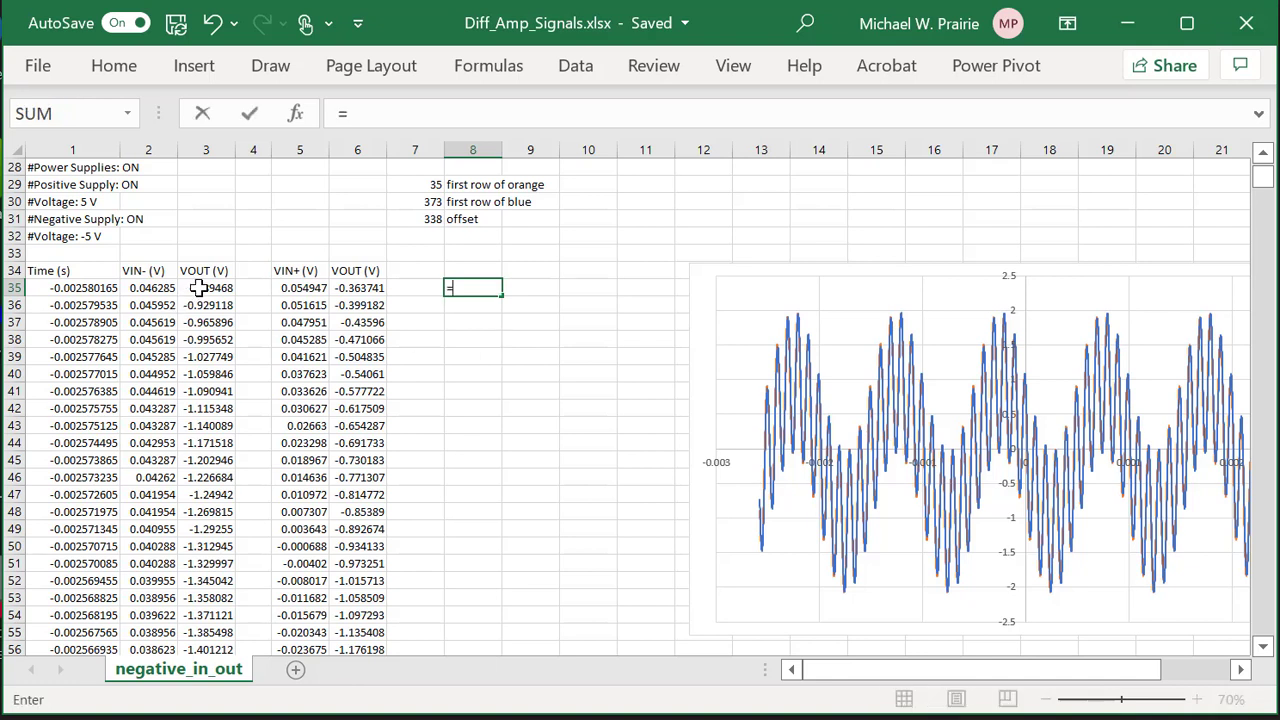
{"action": "left_click", "coordinate": [201, 288]}
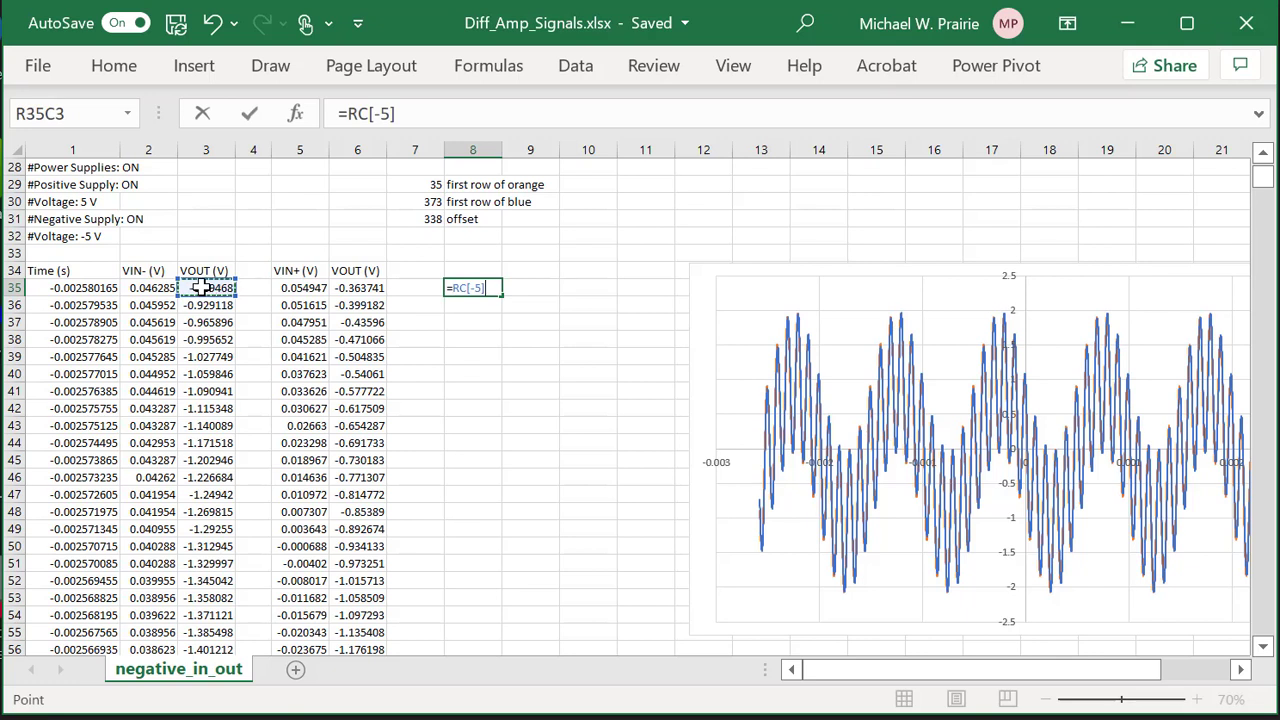
{"action": "type", "text": "-"}
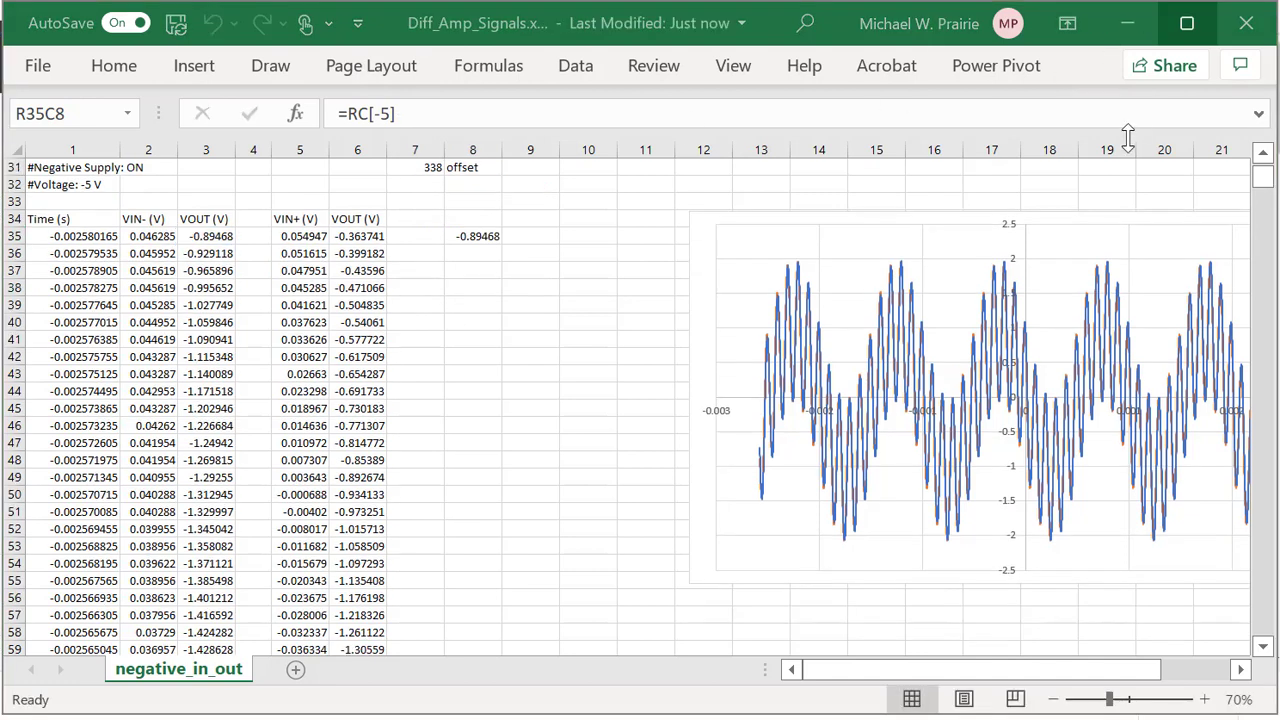
{"action": "left_click", "coordinate": [403, 113]}
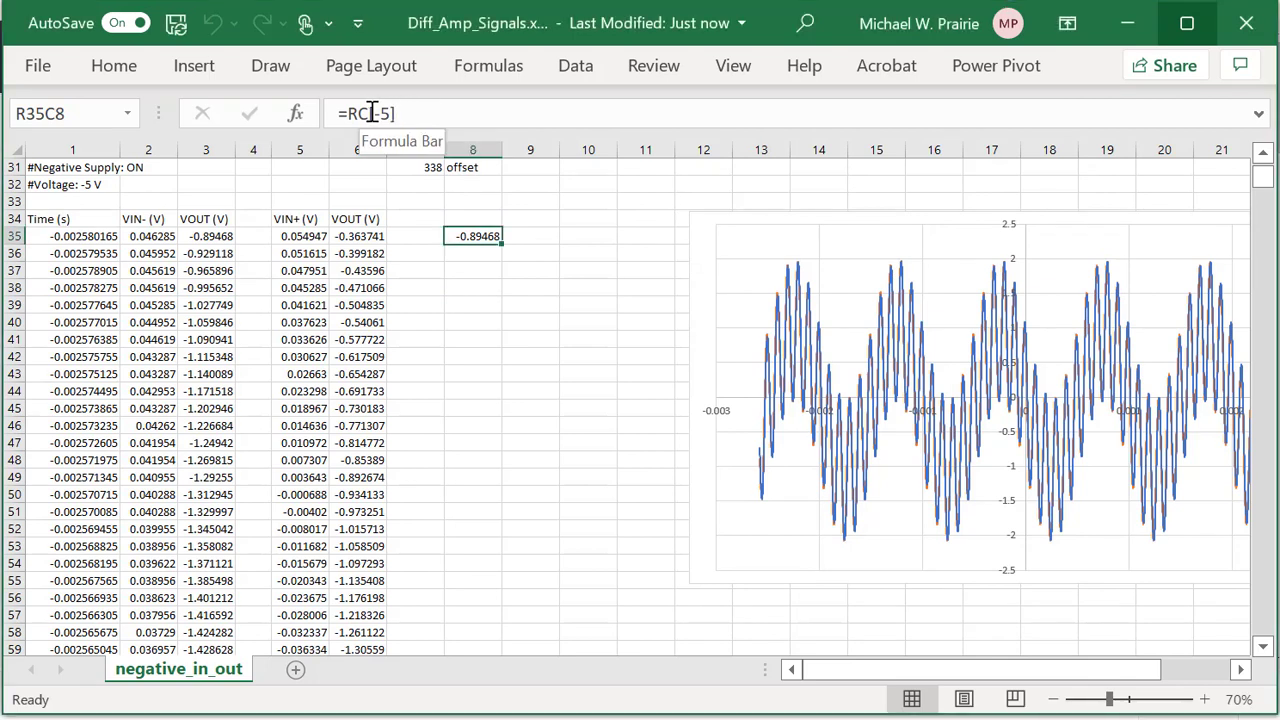
{"action": "left_click_drag", "start_coordinate": [398, 113], "coordinate": [350, 113]}
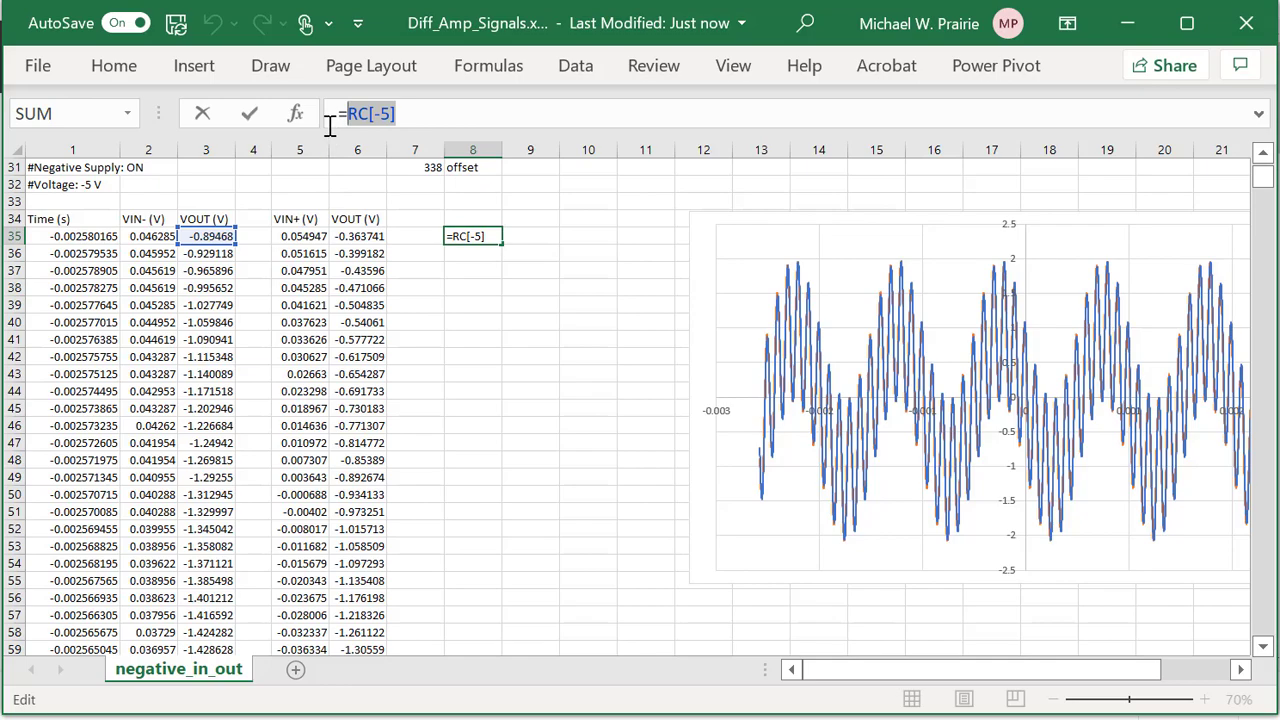
{"action": "key", "text": "ctrl+Return"}
Turn off R1C1 reference style in Excel Options > Formulas and confirm with OK.
{"action": "left_click", "coordinate": [37, 68]}
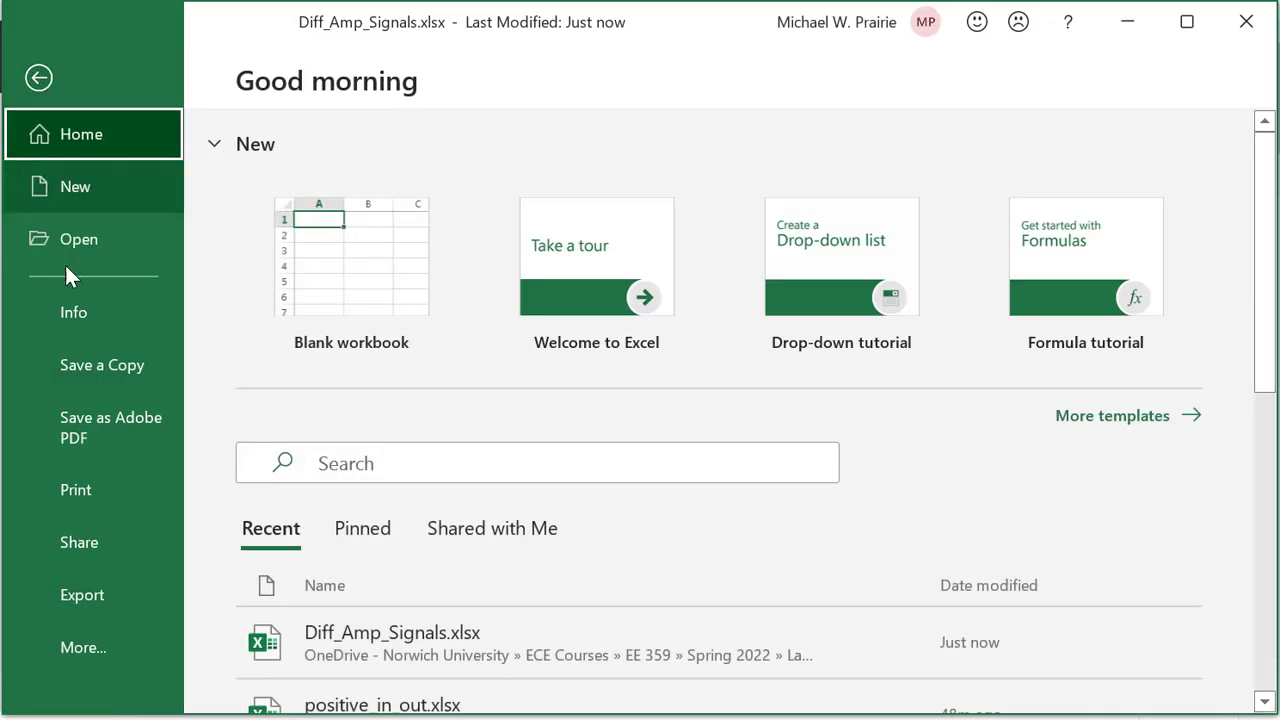
{"action": "left_click", "coordinate": [85, 668]}
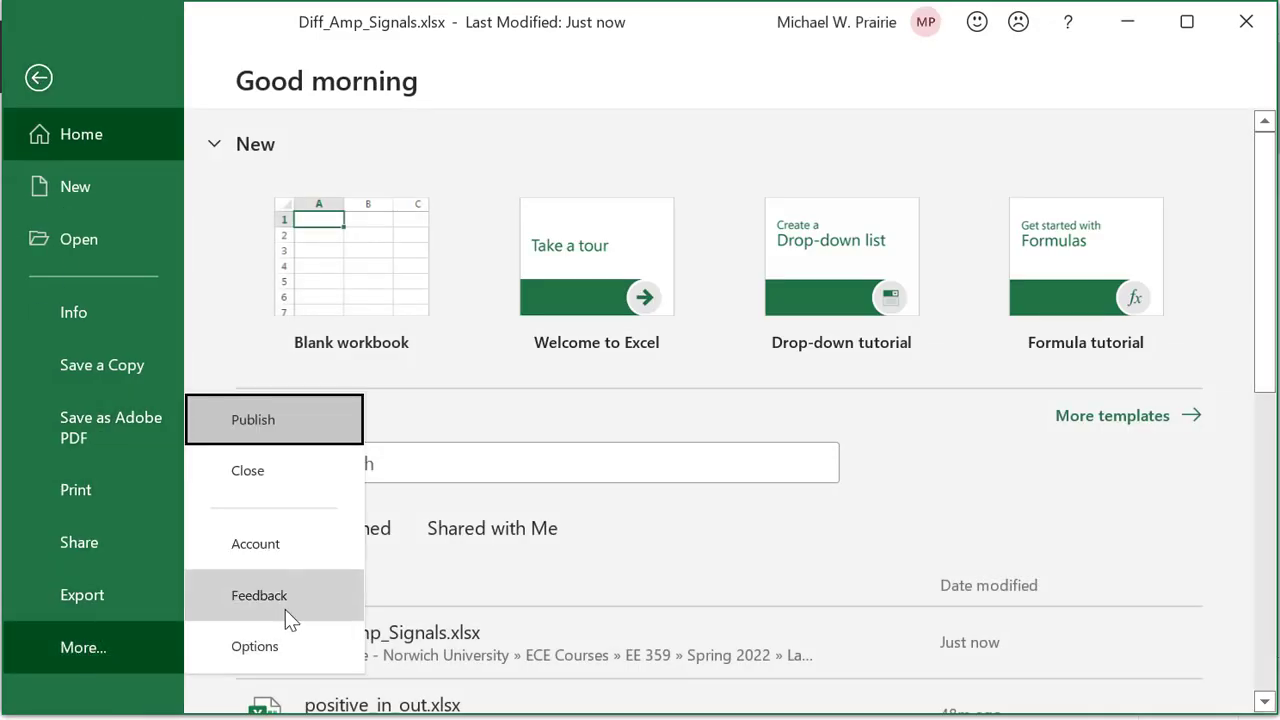
{"action": "left_click", "coordinate": [266, 650]}
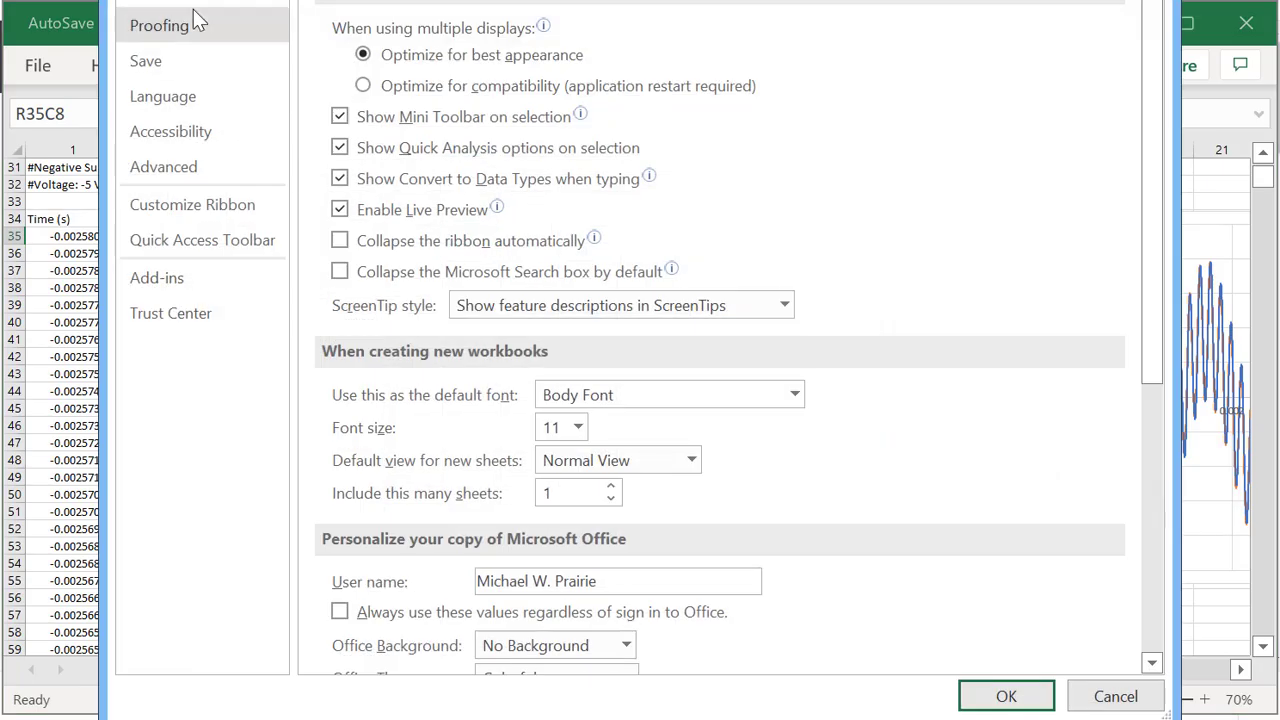
{"action": "left_click", "coordinate": [185, 0]}
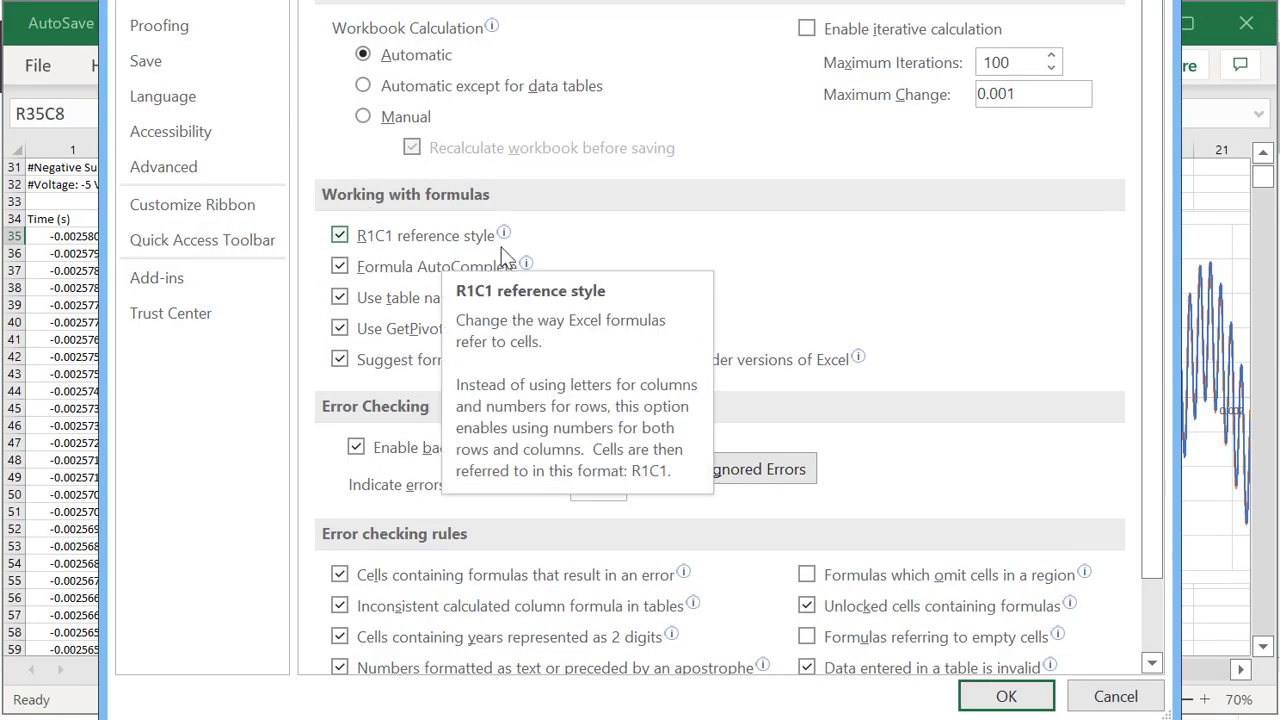
{"action": "left_click", "coordinate": [343, 240]}
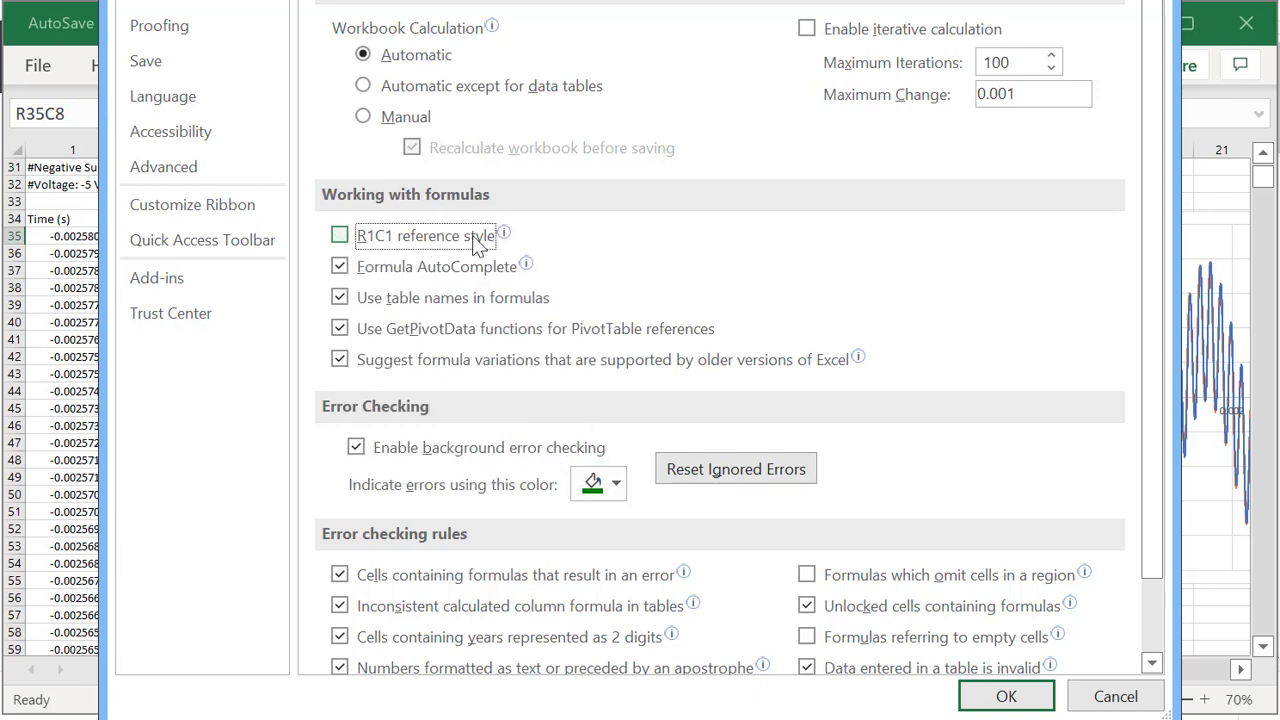
{"action": "left_click", "coordinate": [1012, 697]}
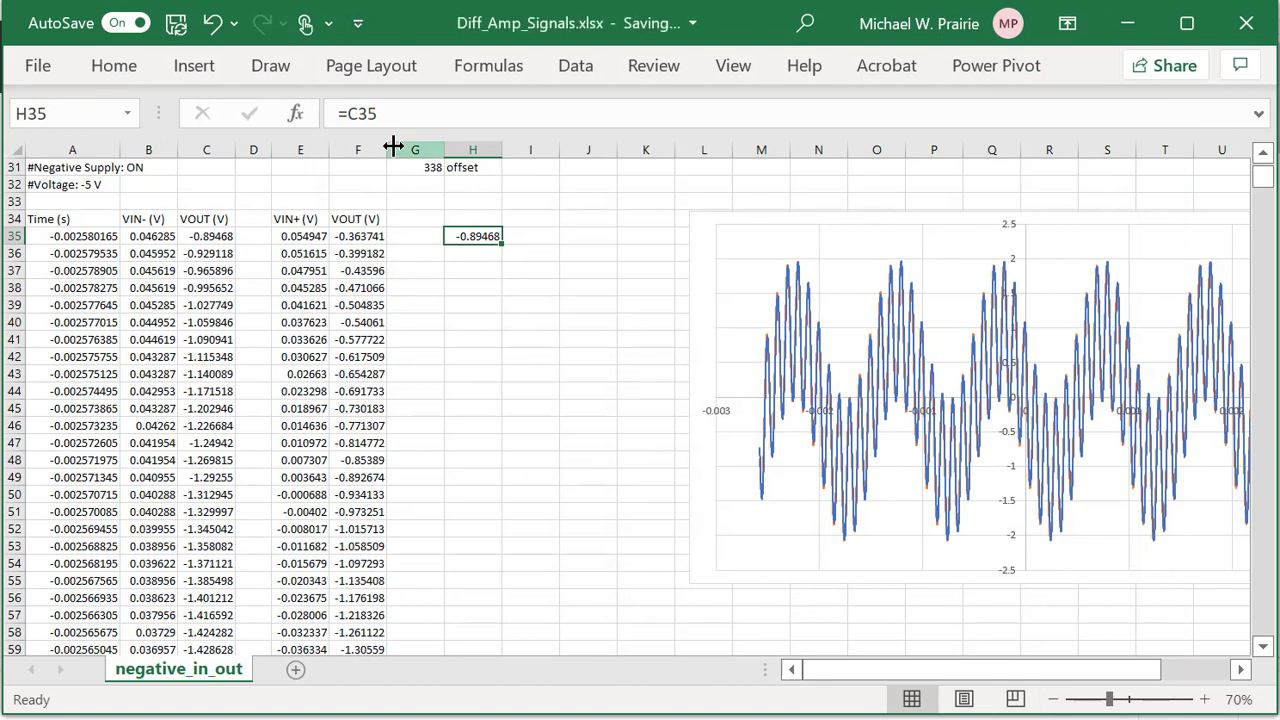
Inspect H35's =C35 formula, leaving it unchanged.
{"action": "left_click_drag", "start_coordinate": [386, 114], "coordinate": [329, 107]}
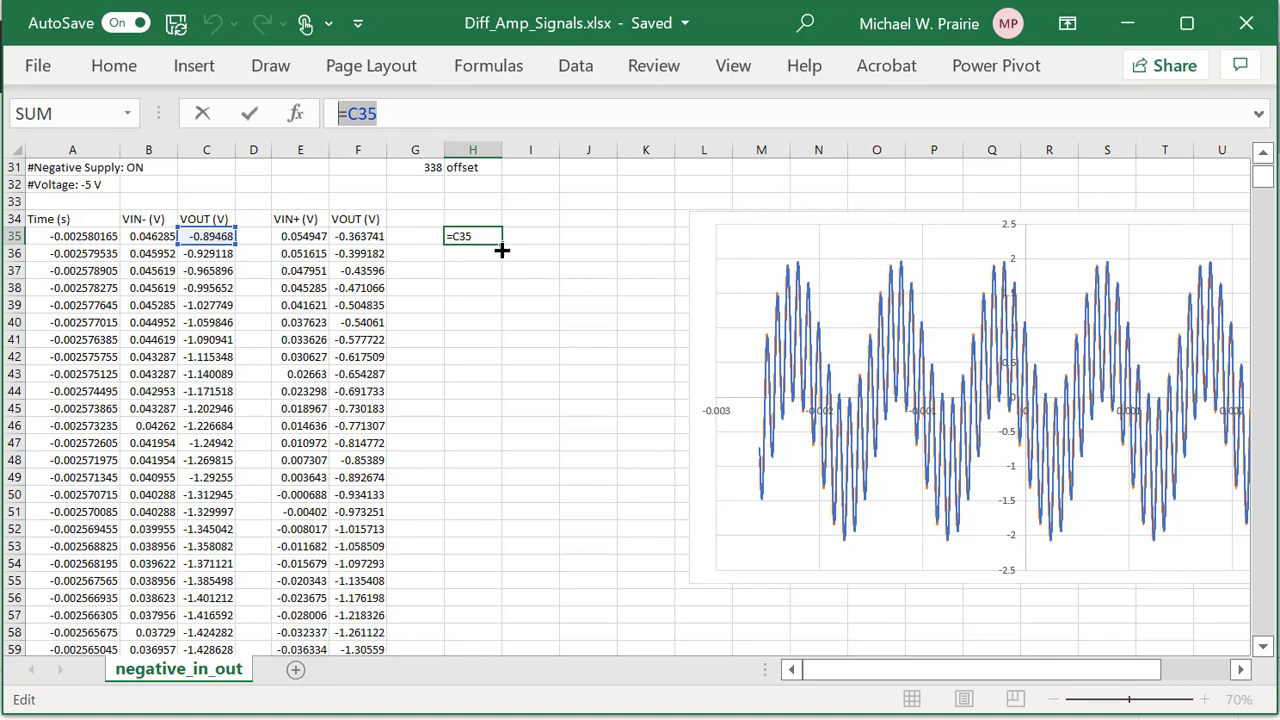
{"action": "left_click", "coordinate": [477, 320]}
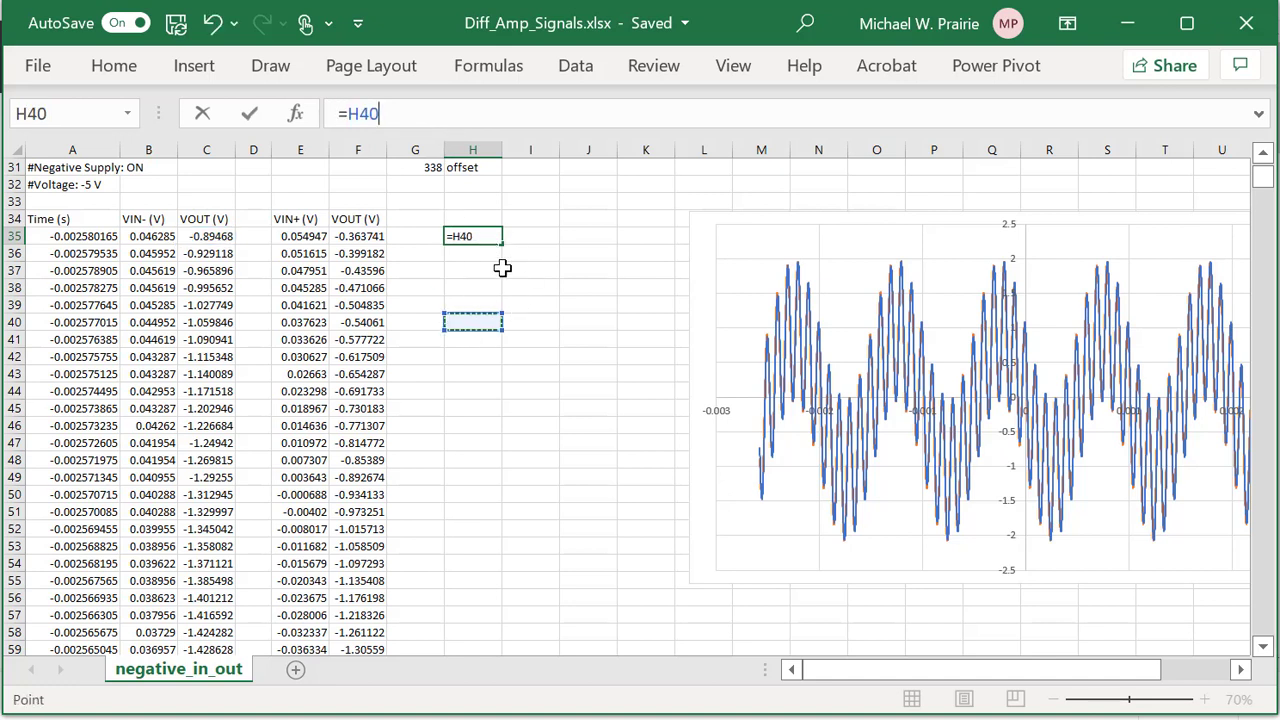
{"action": "key", "text": "Escape"}
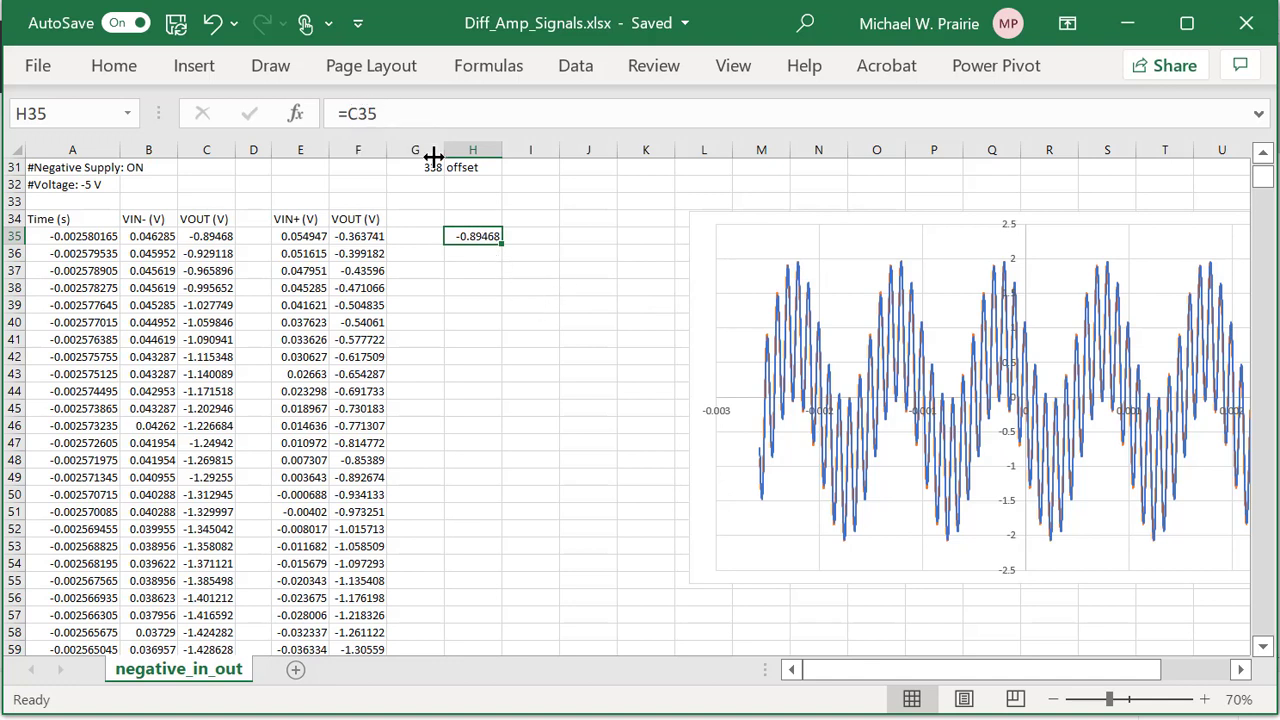
{"action": "double_click", "coordinate": [467, 236]}
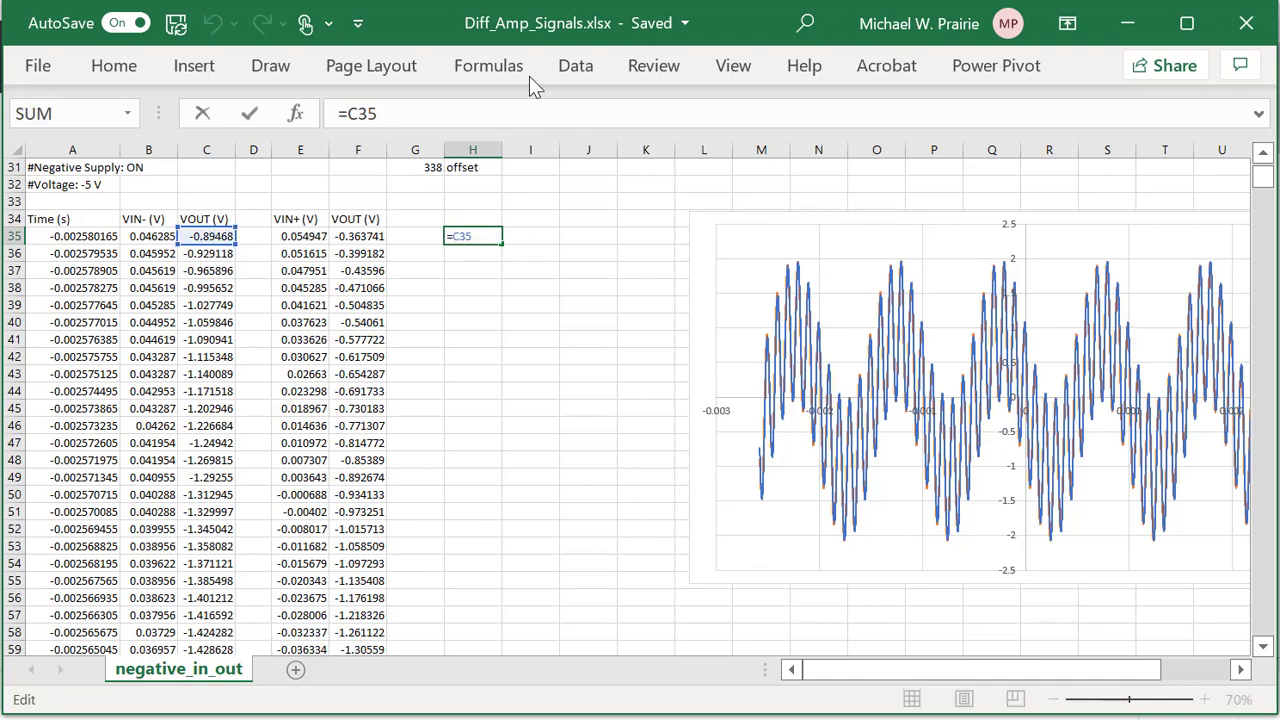
{"action": "left_click", "coordinate": [364, 307]}
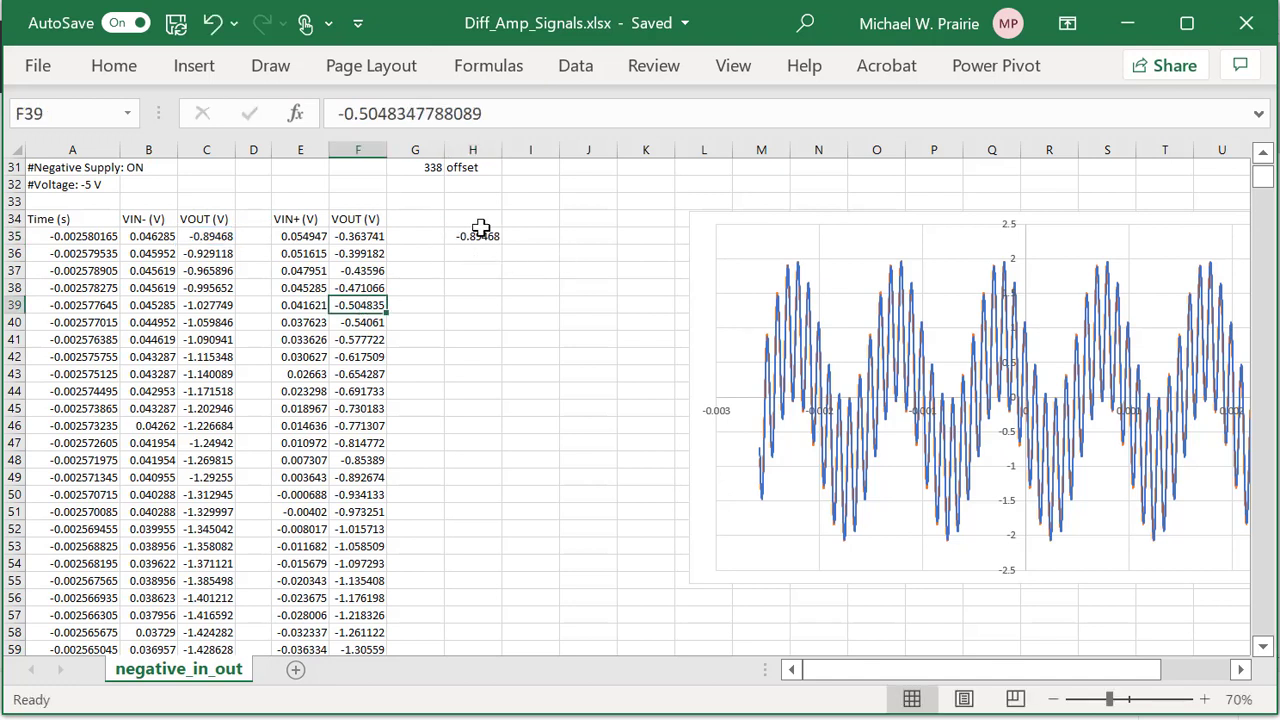
Change H35's formula to =C35-F373, subtracting the offset-aligned VOUT value (-0.167507).
{"action": "left_click", "coordinate": [481, 231]}
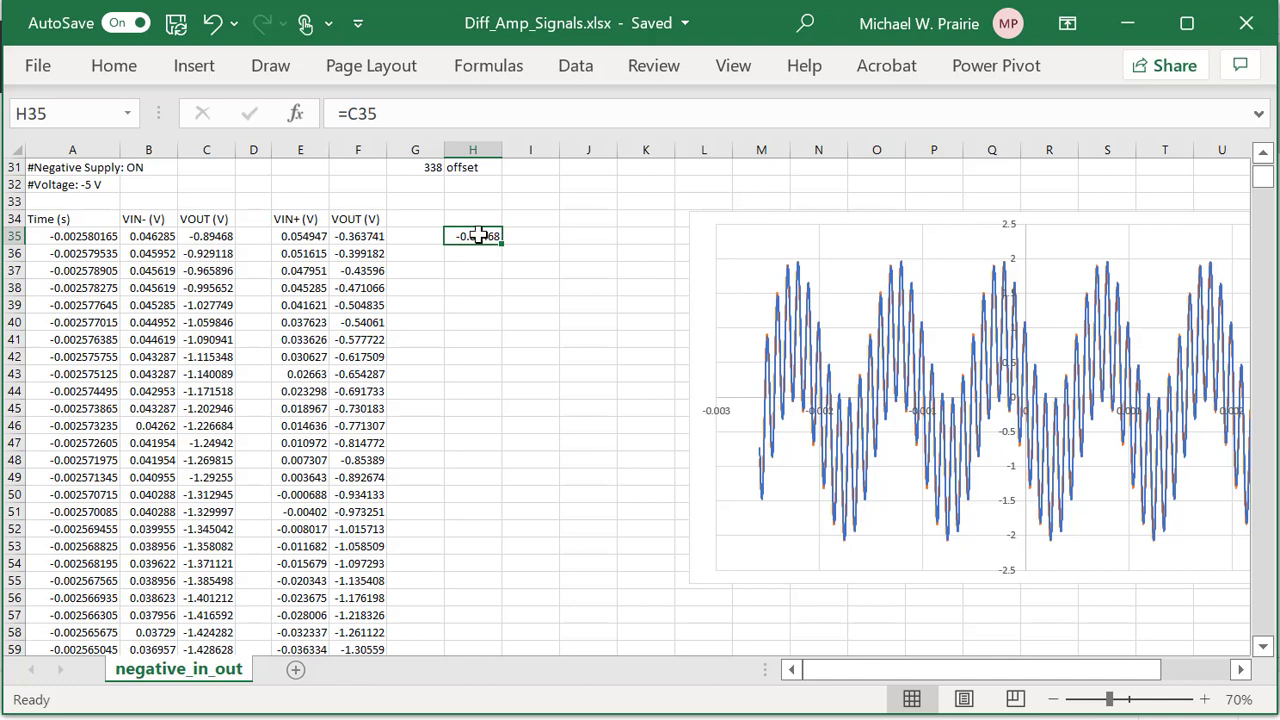
{"action": "double_click", "coordinate": [481, 235]}
{"action": "left_click", "coordinate": [404, 116]}
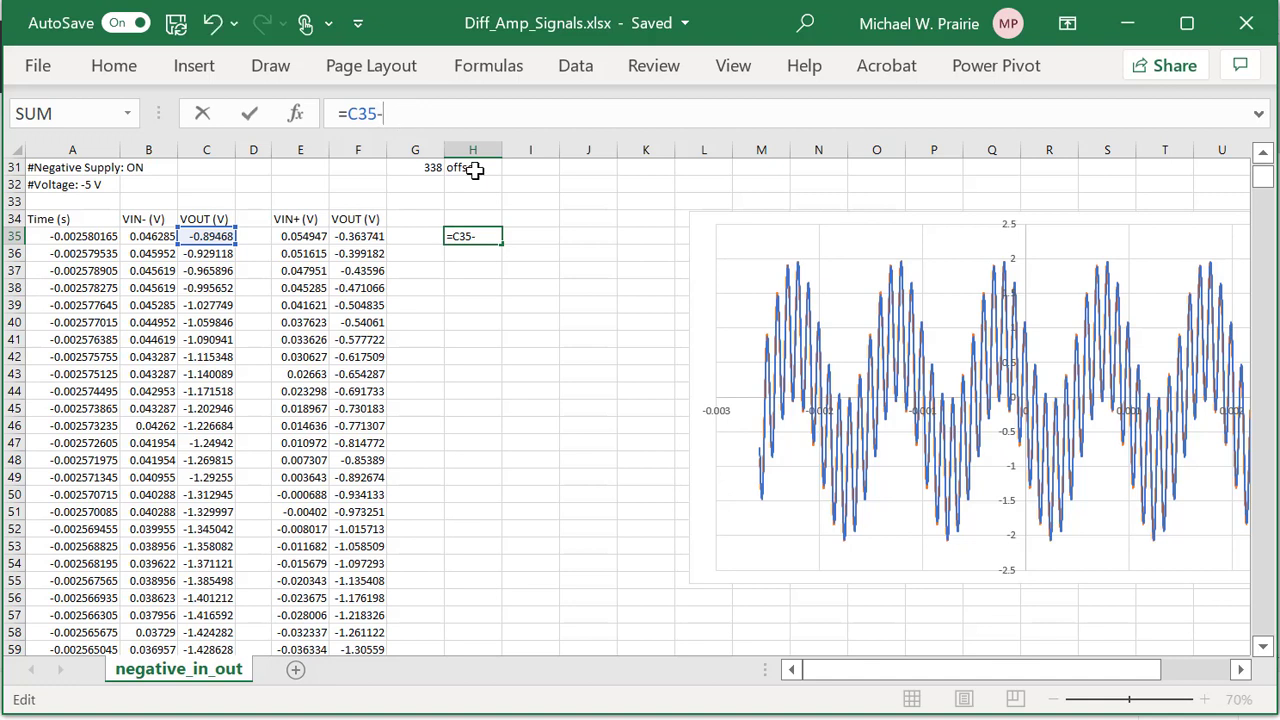
{"action": "scroll", "coordinate": [530, 206], "scroll_direction": "up", "scroll_amount": 1}
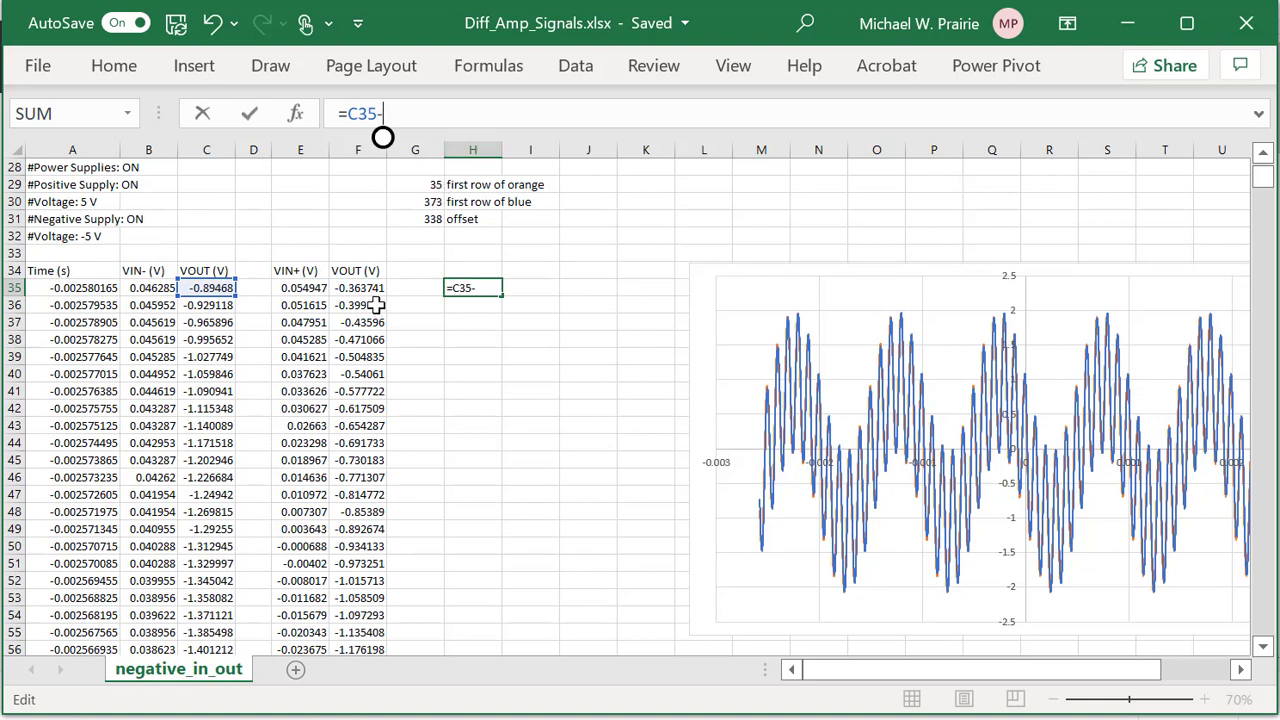
{"action": "left_click", "coordinate": [360, 288]}
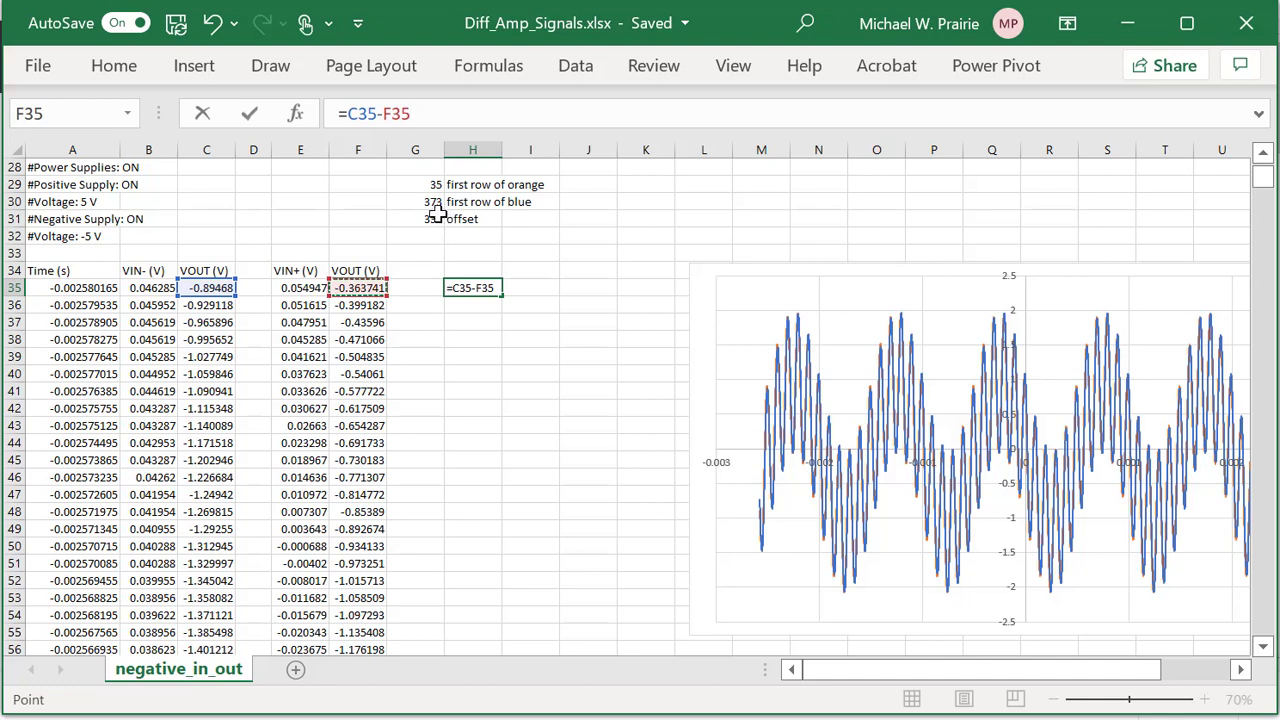
{"action": "left_click", "coordinate": [460, 114]}
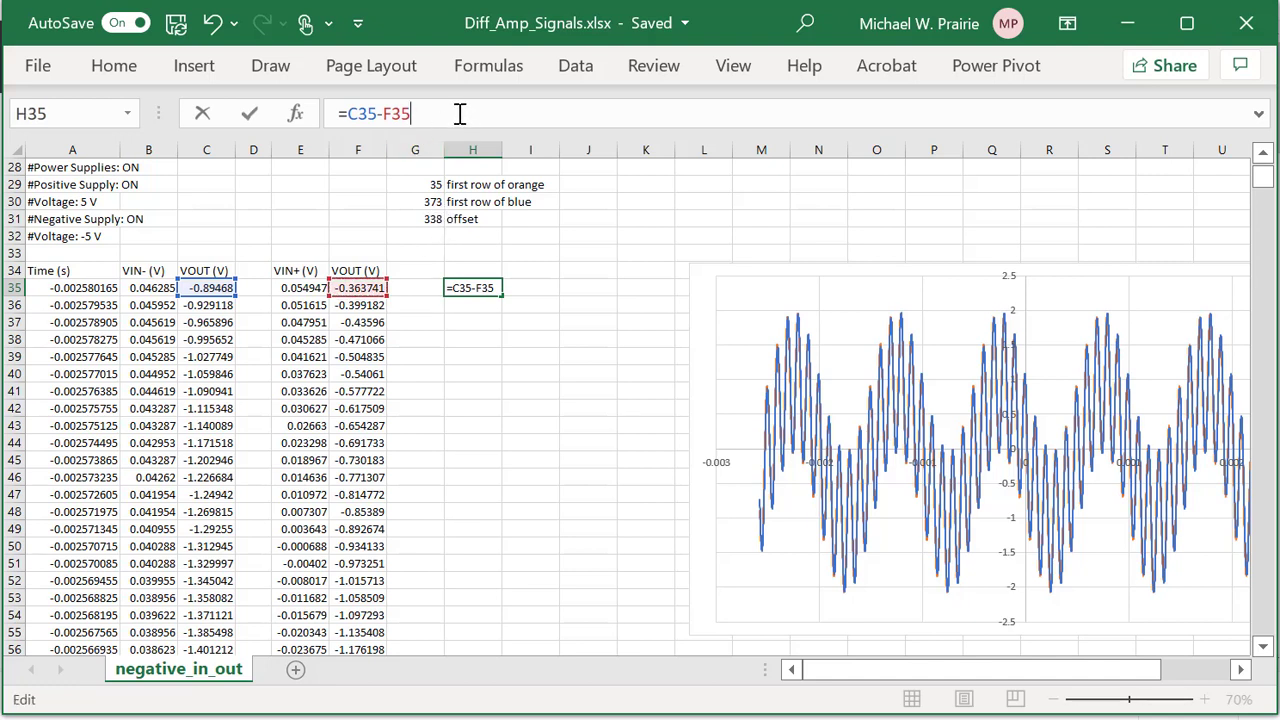
{"action": "key", "text": "BackSpace"}
{"action": "key", "text": "BackSpace"}
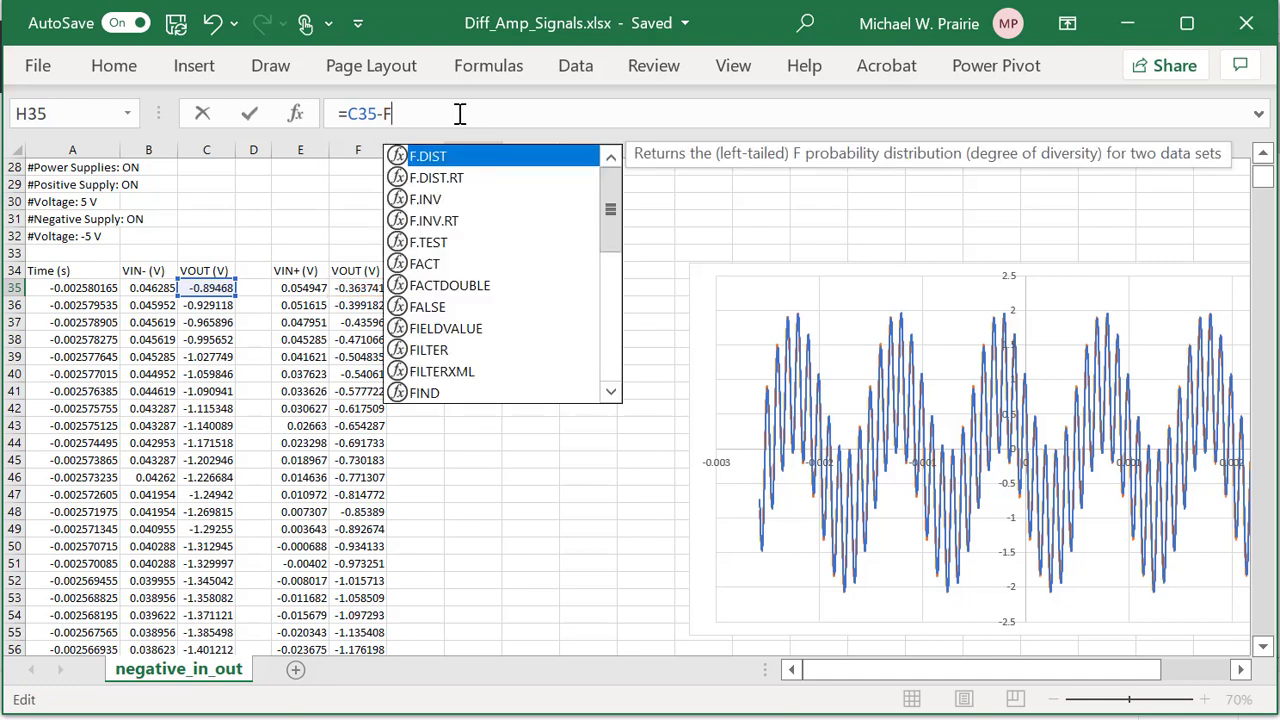
{"action": "type", "text": "37"}
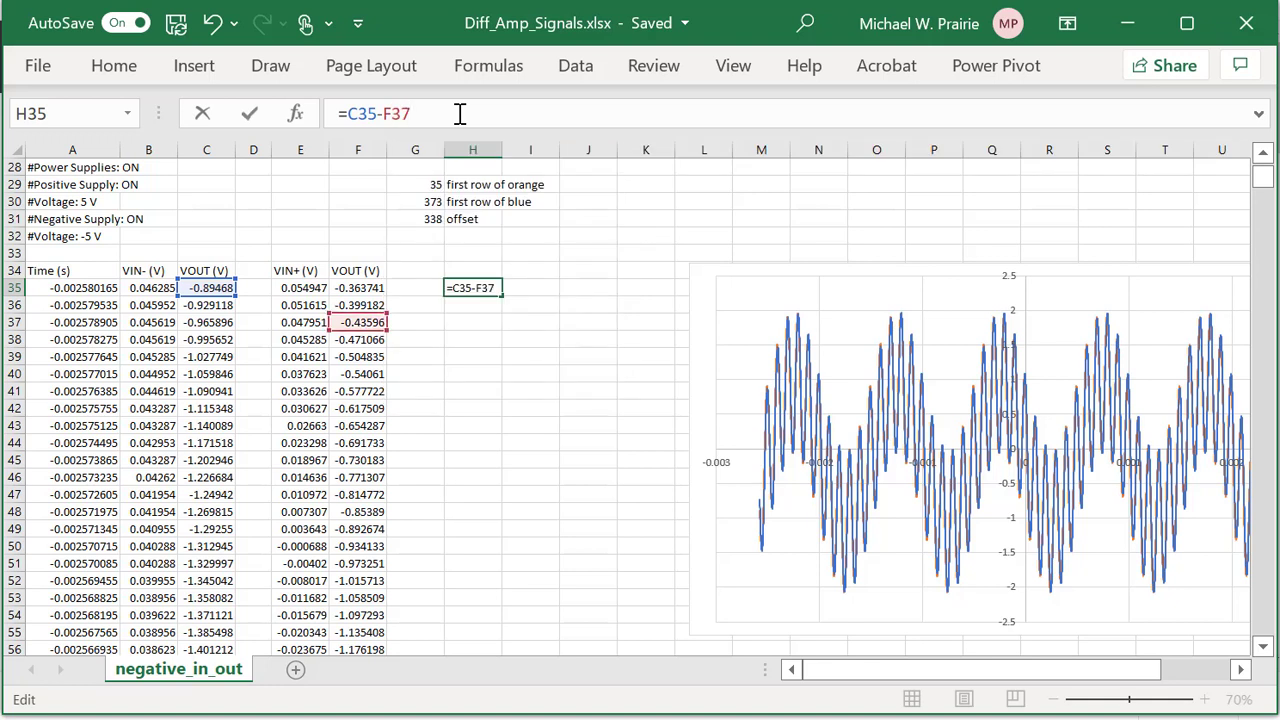
{"action": "type", "text": "3"}
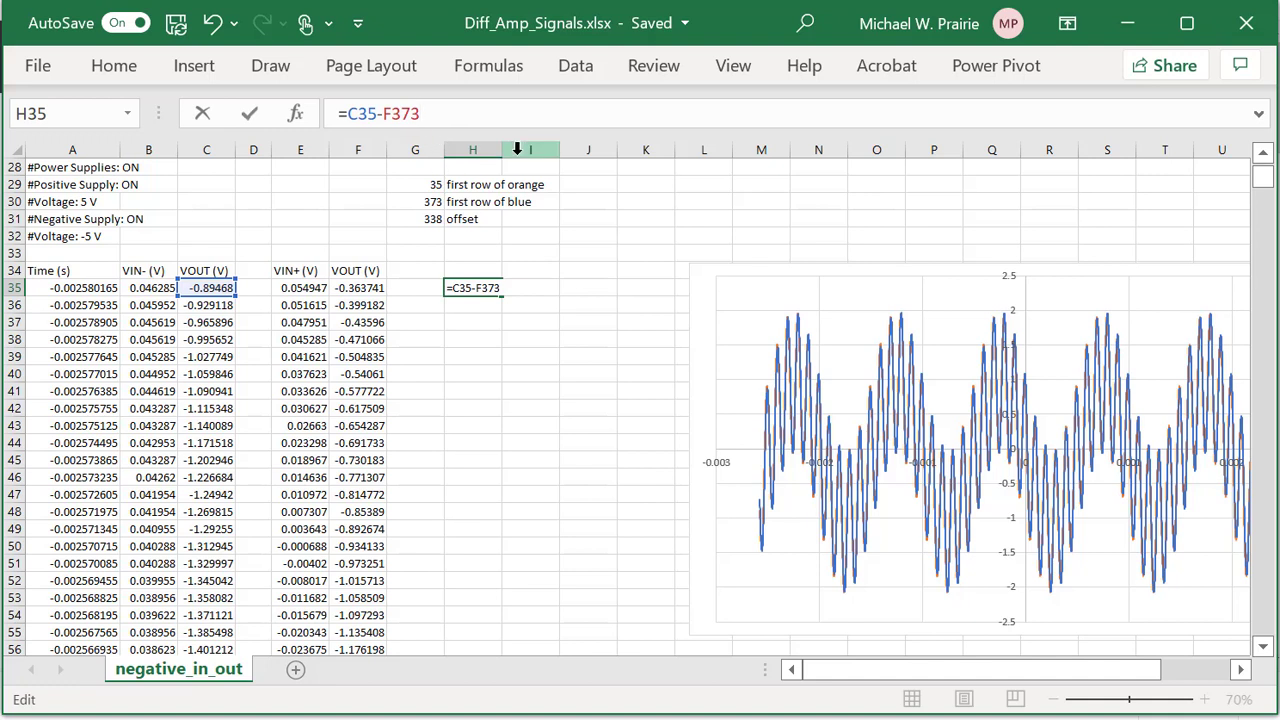
{"action": "key", "text": "Return"}
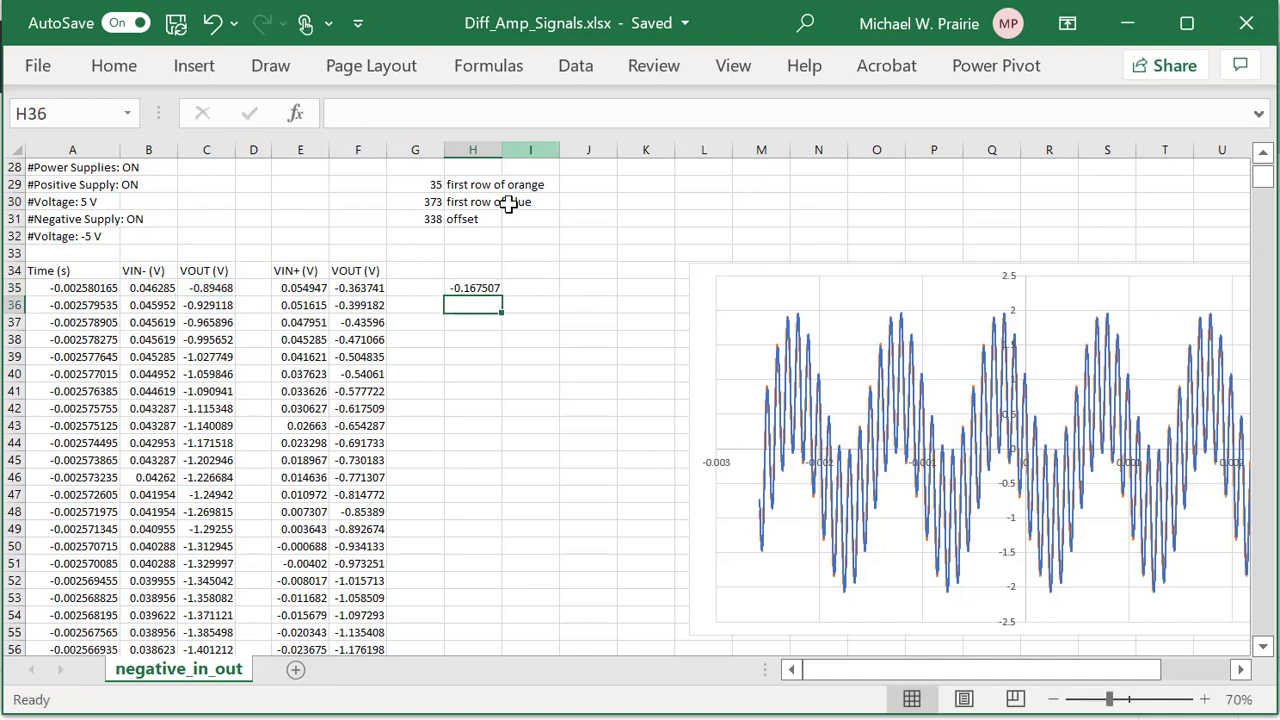
Copy H35's difference formula into H36:H43.
{"action": "left_click", "coordinate": [491, 288]}
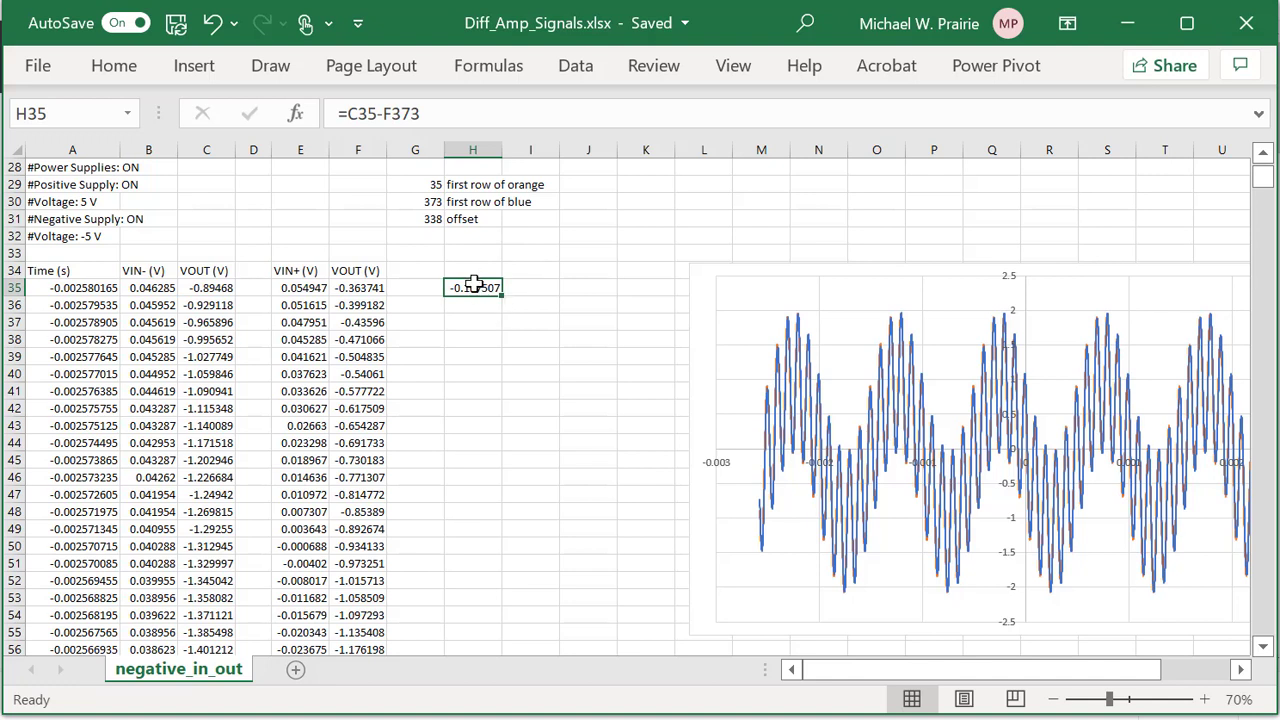
{"action": "key", "text": "ctrl+c"}
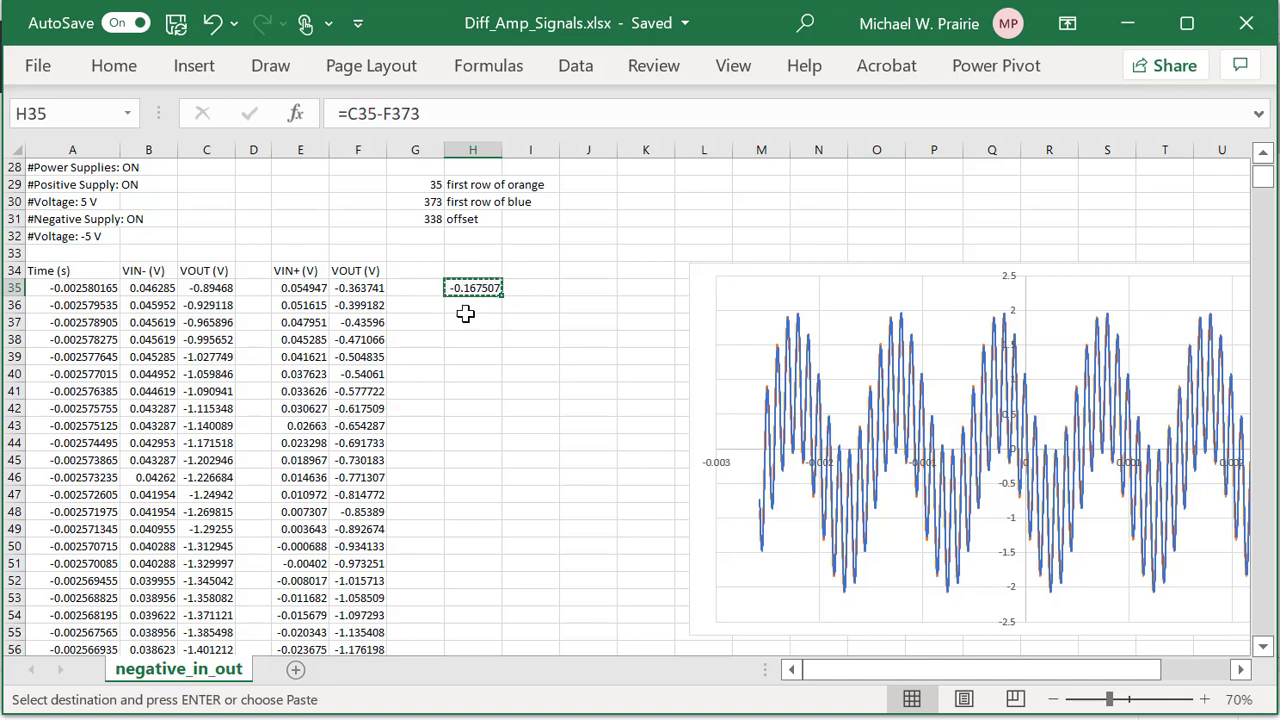
{"action": "left_click_drag", "start_coordinate": [473, 307], "coordinate": [480, 421]}
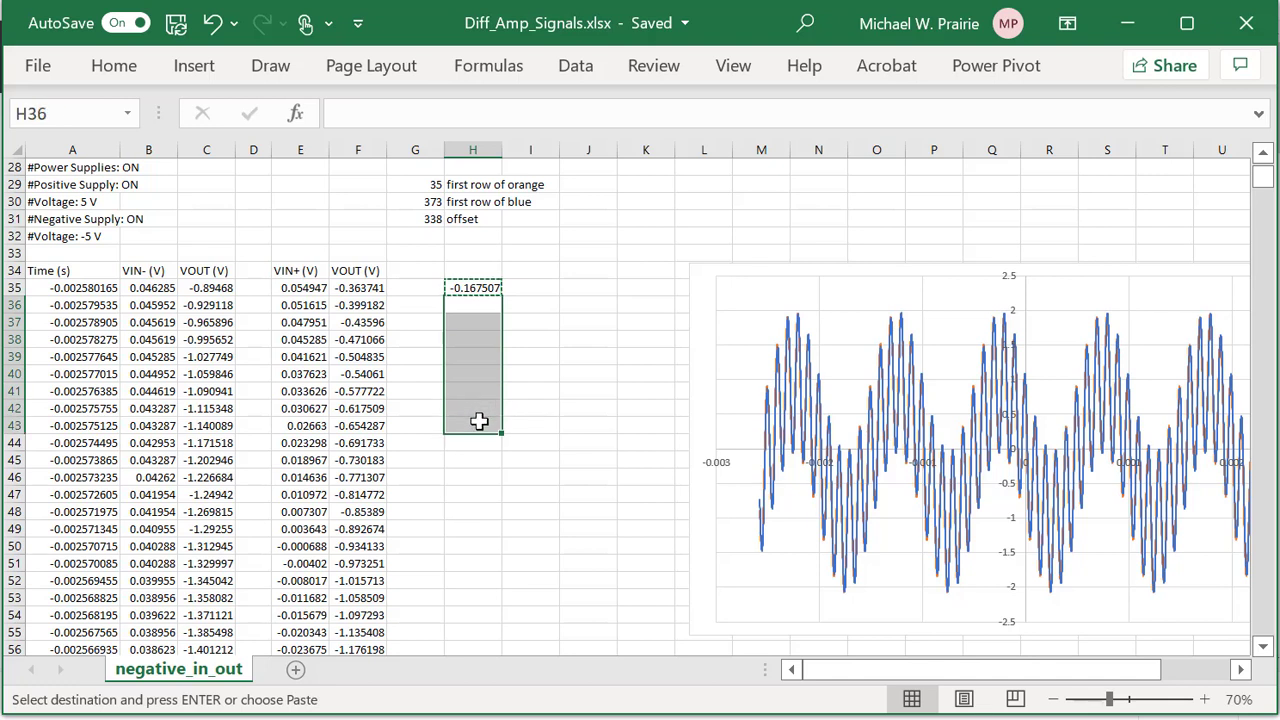
{"action": "key", "text": "ctrl+v"}
Try copying cells H45 and I40, then cancel the pending copies.
{"action": "left_click", "coordinate": [478, 458]}
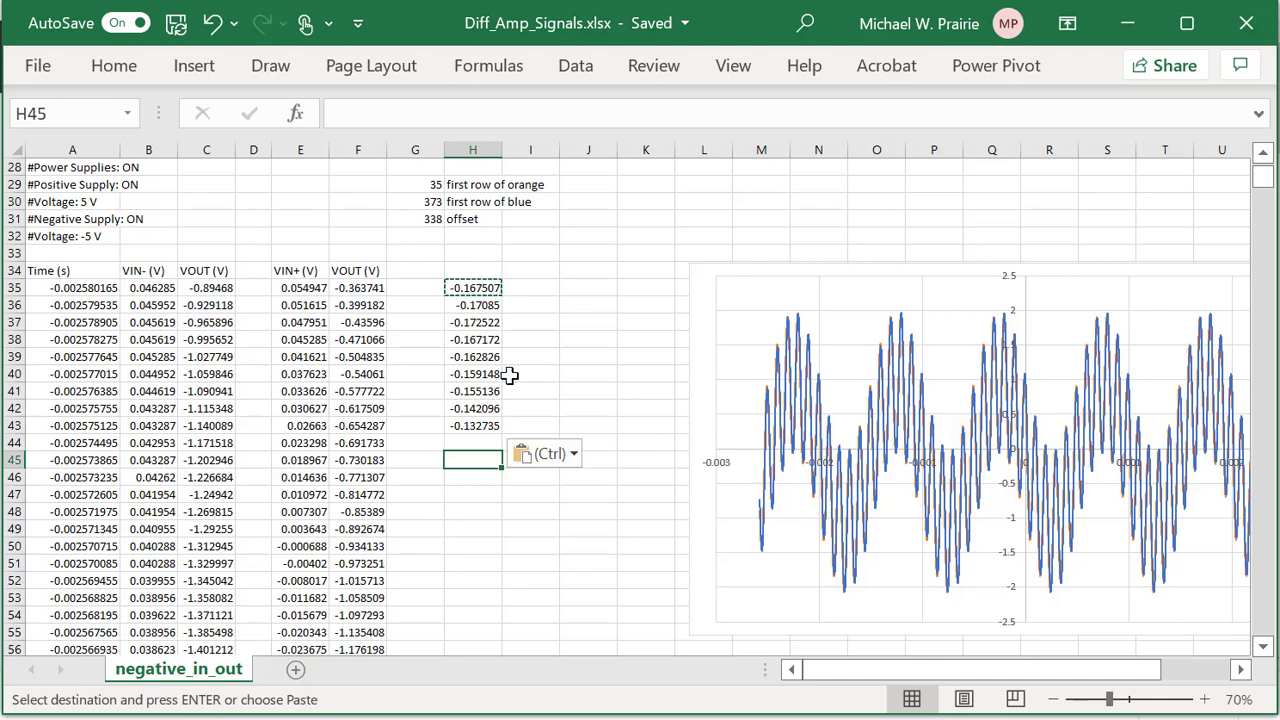
{"action": "key", "text": "ctrl+c"}
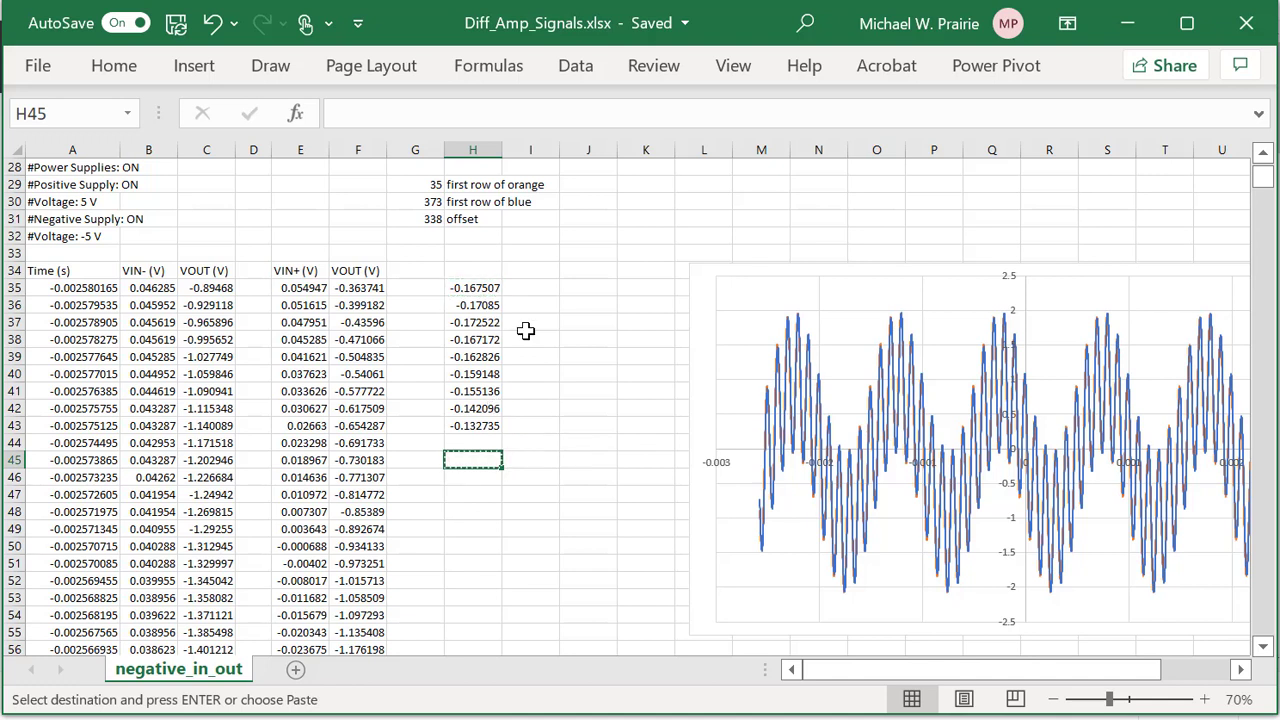
{"action": "left_click", "coordinate": [545, 370]}
{"action": "key", "text": "ctrl+c"}
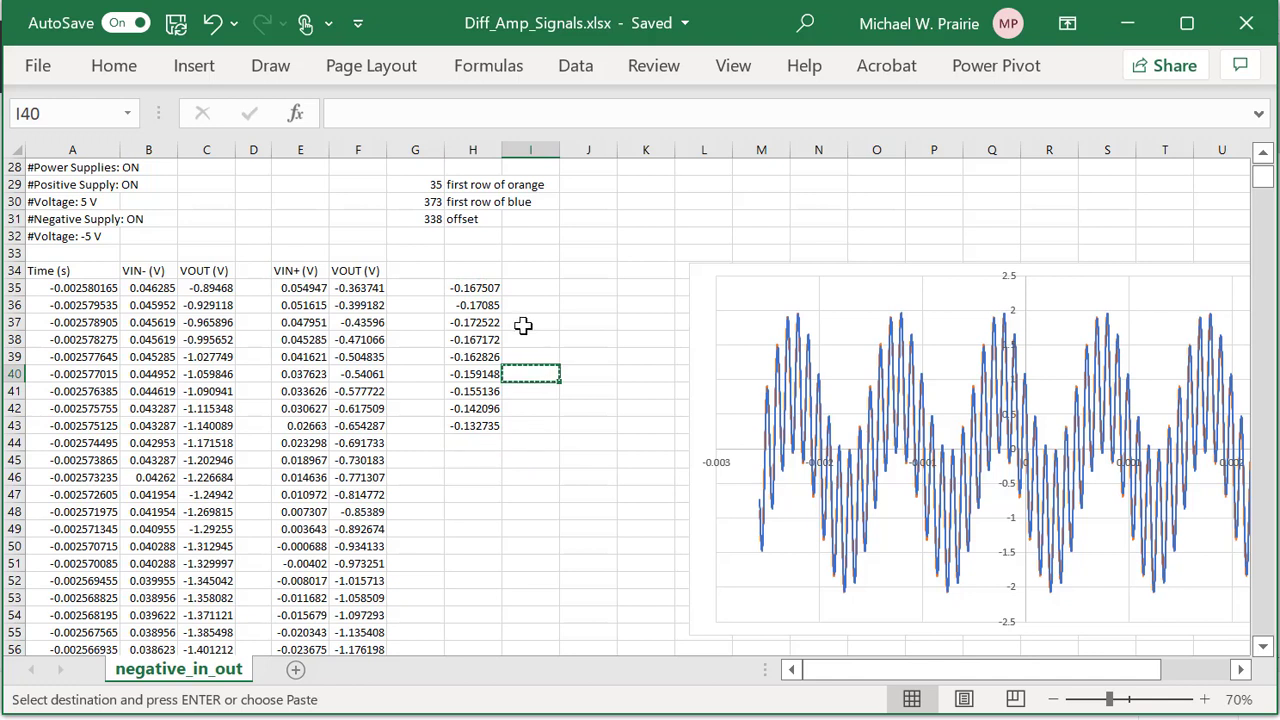
{"action": "key", "text": "Escape"}
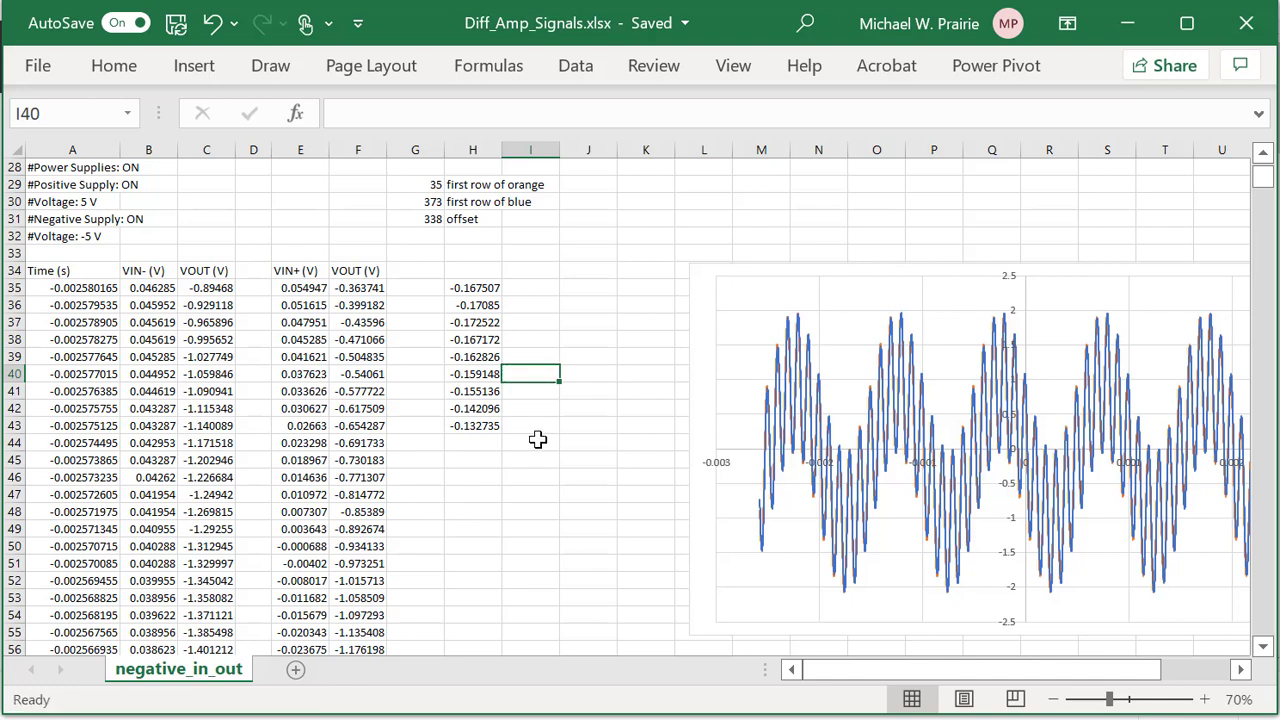
{"action": "key", "text": "ctrl+c"}
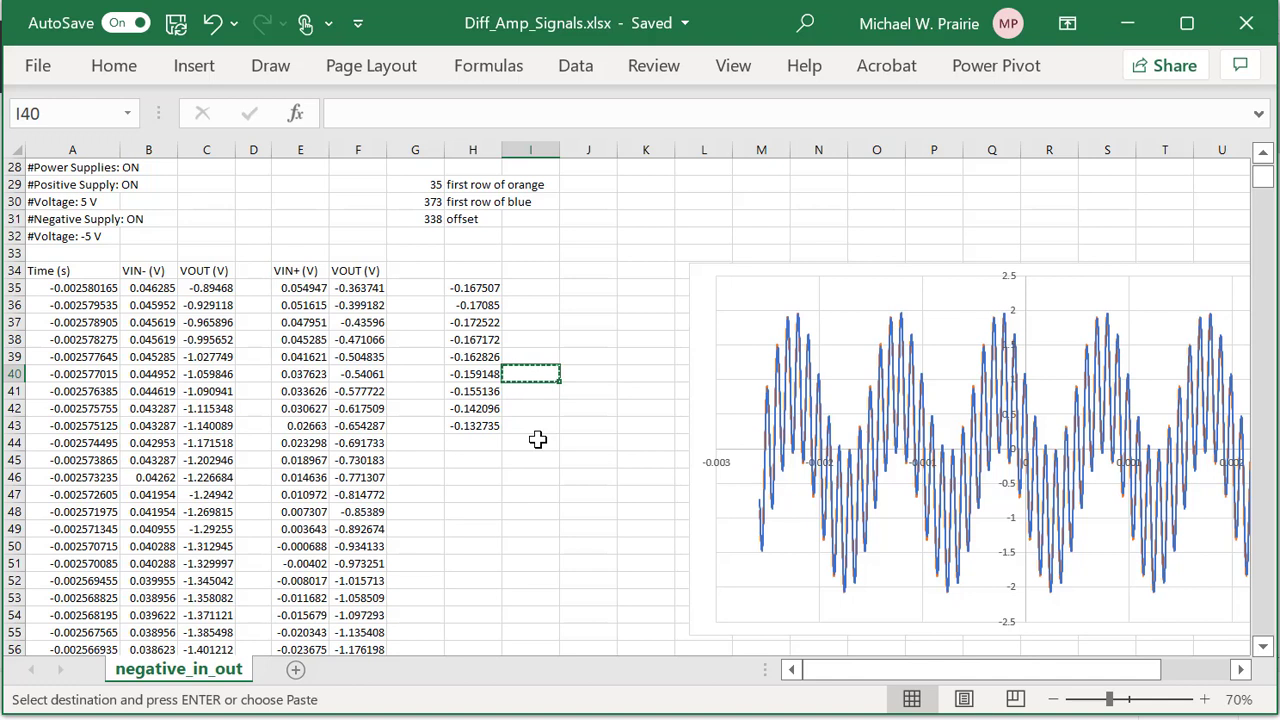
{"action": "key", "text": "Escape"}
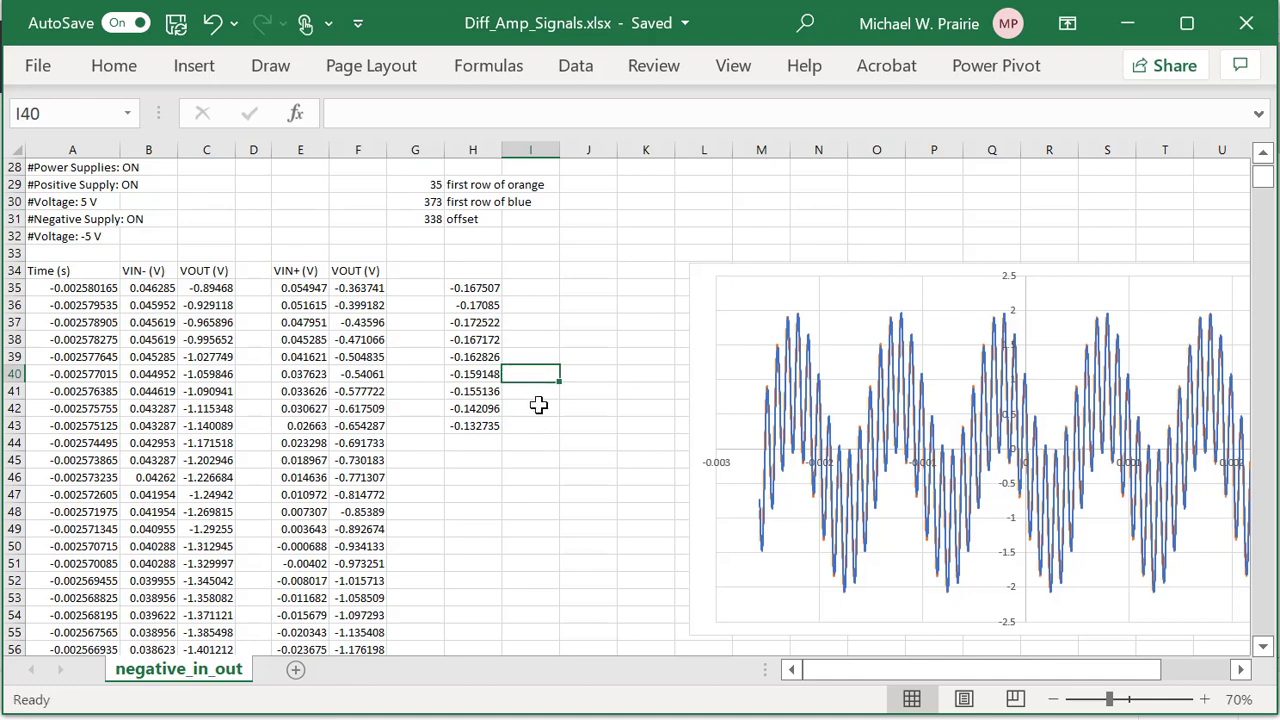
Remove the pasted formulas from H36:H43, leaving only H35's -0.167507.
{"action": "key", "text": "ctrl+c"}
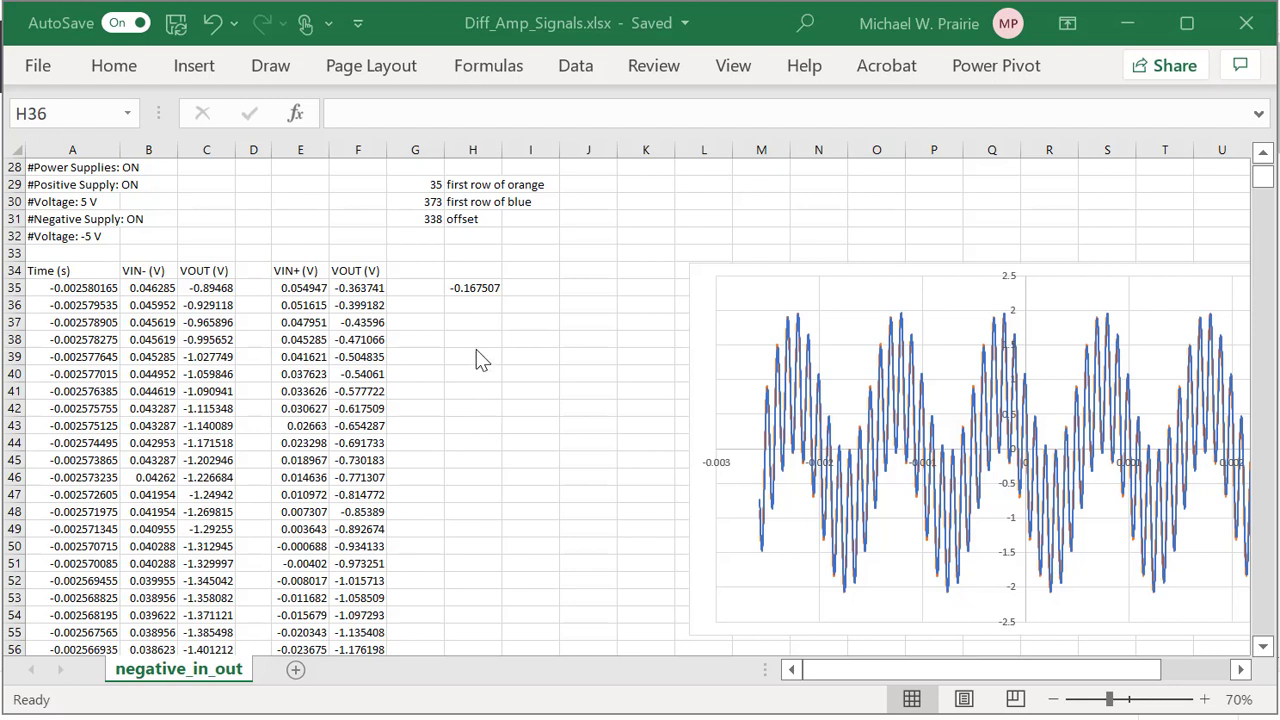
{"action": "key", "text": "shift+Down"}
{"action": "key", "text": "shift+Down"}
{"action": "key", "text": "shift+Down"}
{"action": "key", "text": "shift+Down"}
{"action": "key", "text": "shift+Down"}
{"action": "key", "text": "shift+Down"}
{"action": "key", "text": "shift+Down"}
Fill H35's difference formula down column H to row 1600.
{"action": "left_click", "coordinate": [487, 287]}
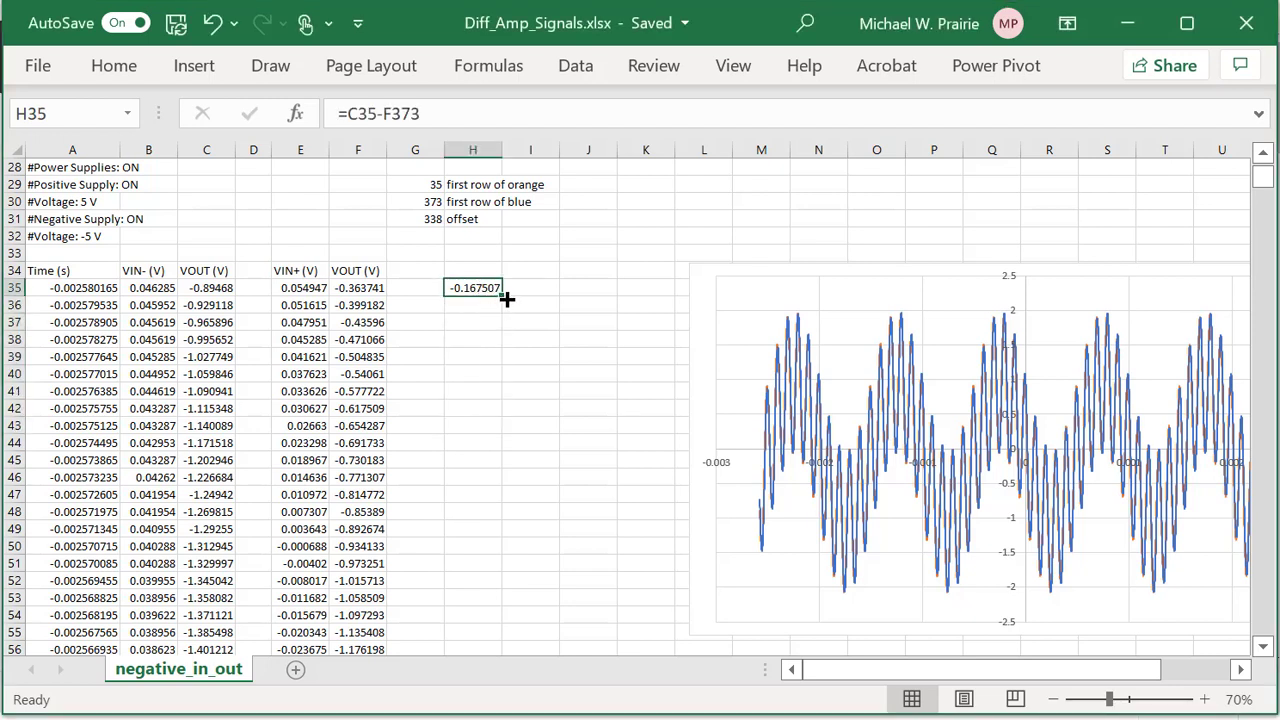
{"action": "left_click_drag", "start_coordinate": [503, 295], "coordinate": [503, 527]}
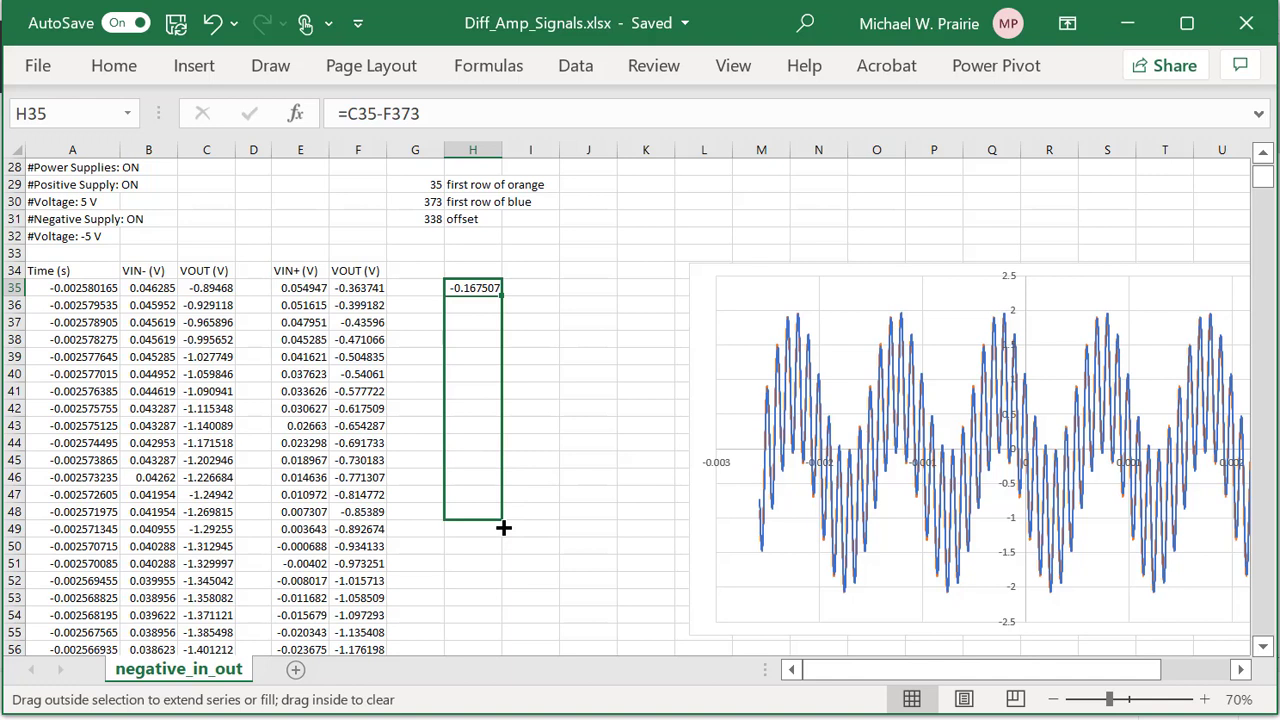
{"action": "left_click_drag", "start_coordinate": [503, 528], "coordinate": [503, 527]}
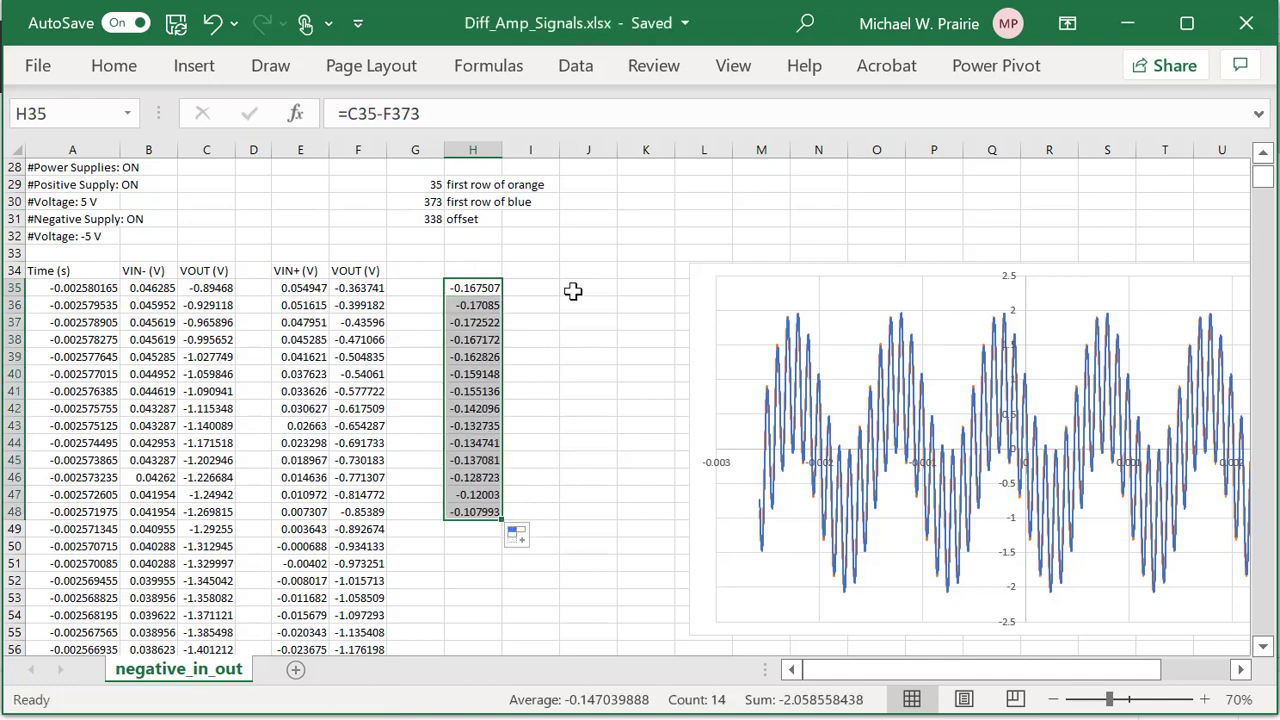
{"action": "scroll", "coordinate": [573, 290], "scroll_direction": "down", "scroll_amount": 2}
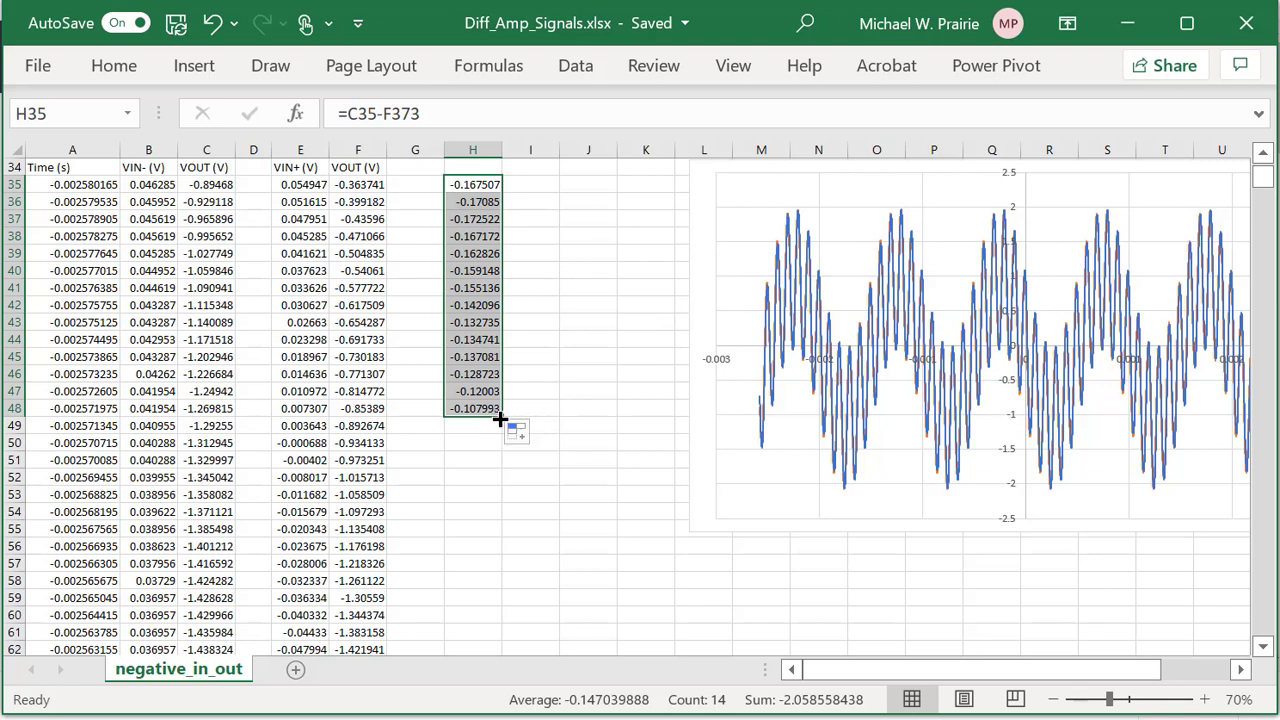
{"action": "left_click_drag", "start_coordinate": [503, 416], "coordinate": [500, 505]}
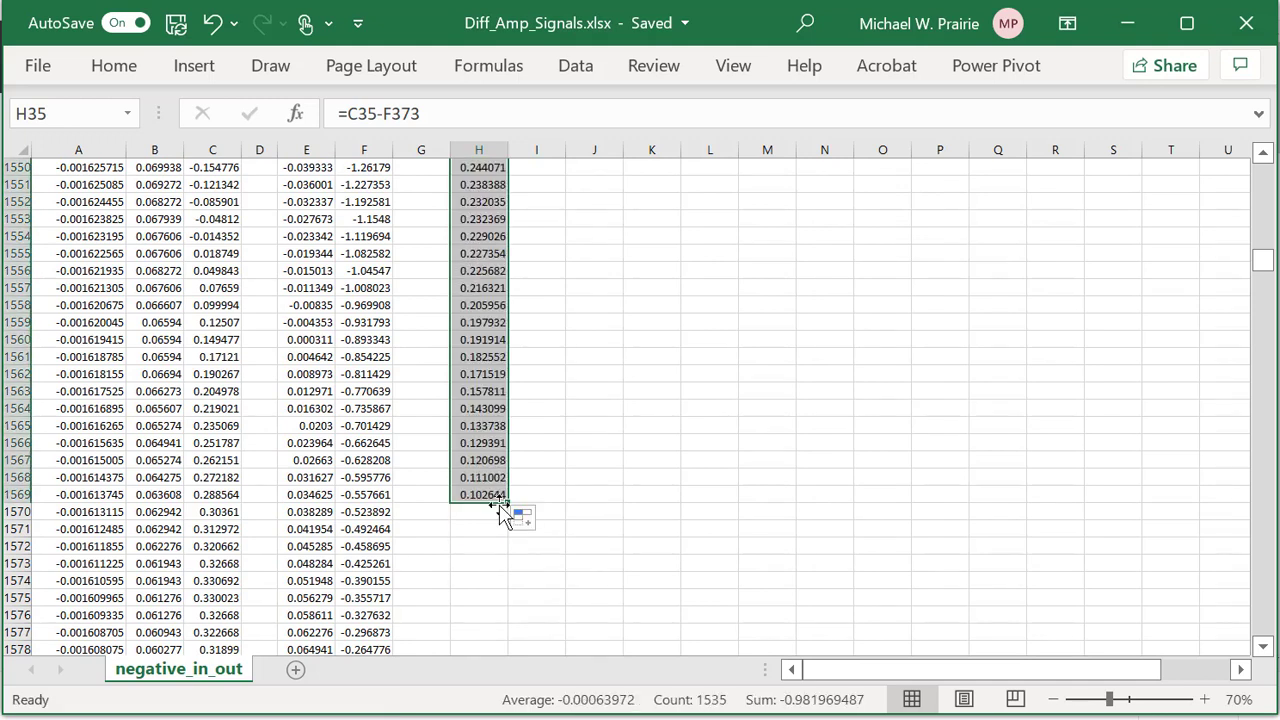
{"action": "left_click_drag", "start_coordinate": [507, 505], "coordinate": [524, 260]}
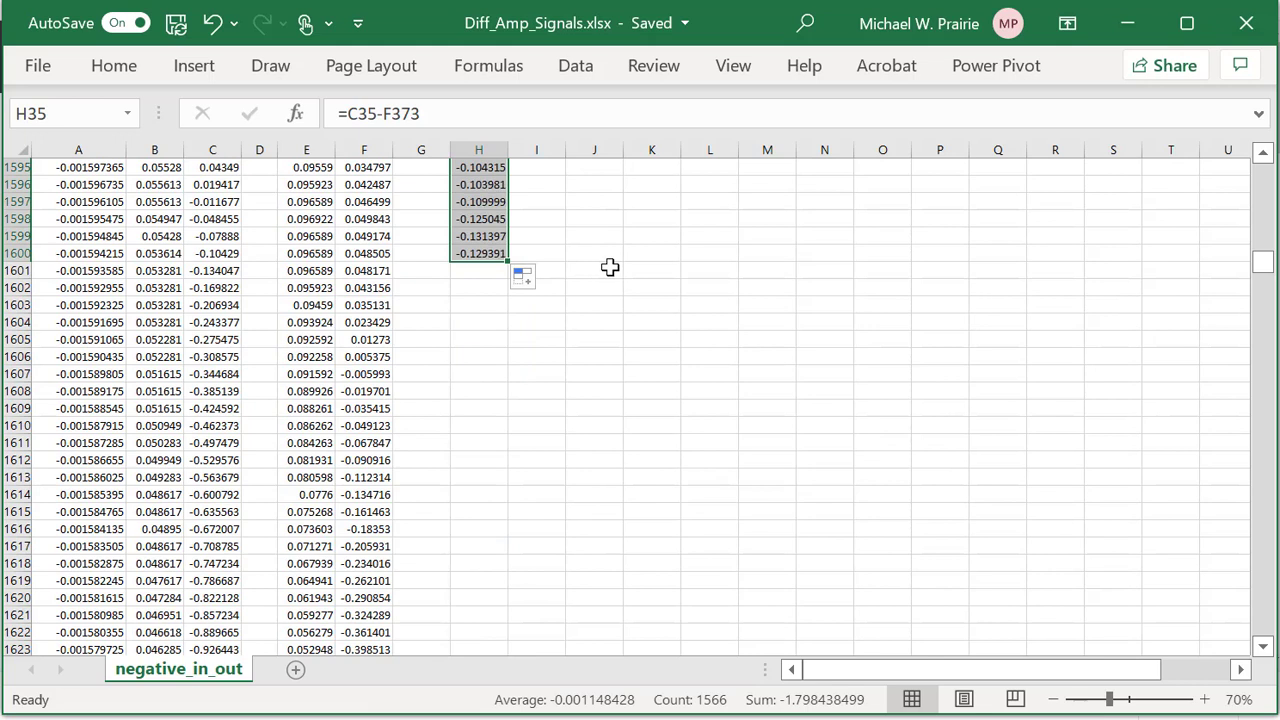
Scroll back up to the top of the filled difference column.
{"action": "scroll", "coordinate": [872, 347], "scroll_direction": "up", "scroll_amount": 20}
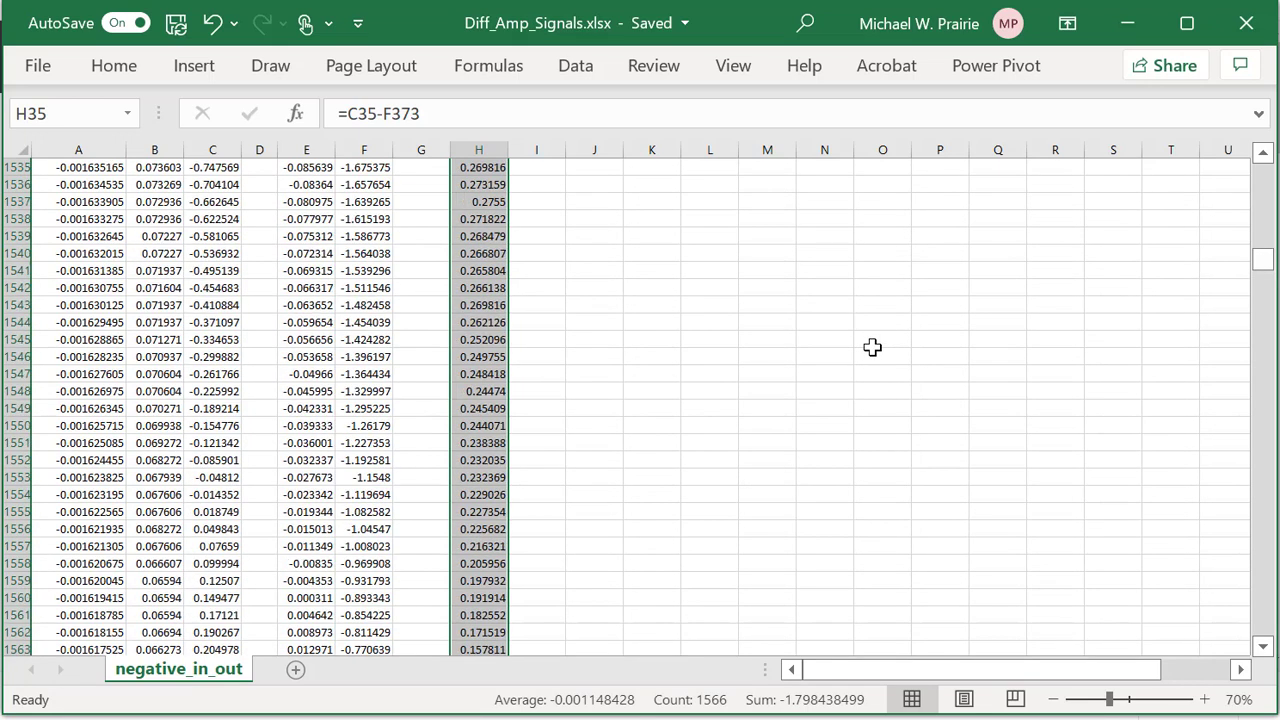
{"action": "scroll", "coordinate": [872, 347], "scroll_direction": "up", "scroll_amount": 20}
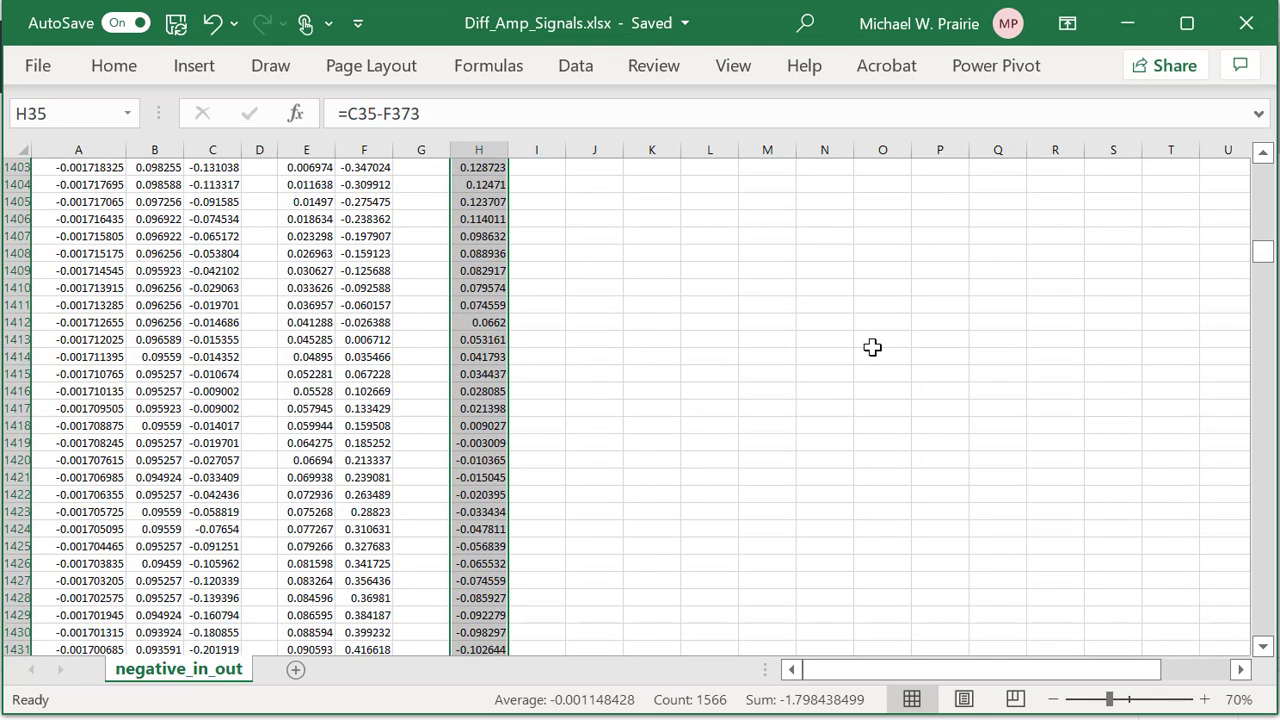
{"action": "scroll", "coordinate": [872, 347], "scroll_direction": "up", "scroll_amount": 10}
{"action": "left_click_drag", "start_coordinate": [1259, 248], "coordinate": [1260, 171]}
{"action": "scroll", "coordinate": [949, 302], "scroll_direction": "down", "scroll_amount": 10}
{"action": "scroll", "coordinate": [830, 290], "scroll_direction": "up", "scroll_amount": 2}
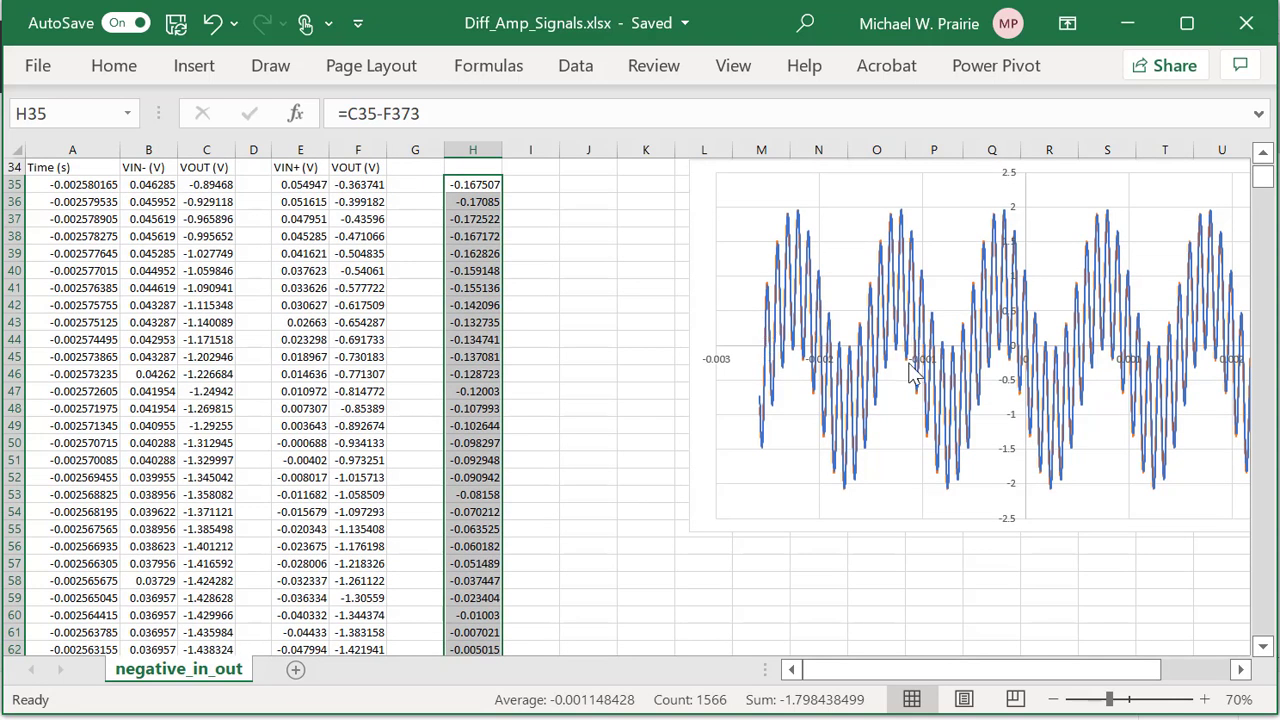
{"action": "mouse_move", "coordinate": [919, 338]}
{"action": "scroll", "coordinate": [634, 320], "scroll_direction": "up", "scroll_amount": 1}
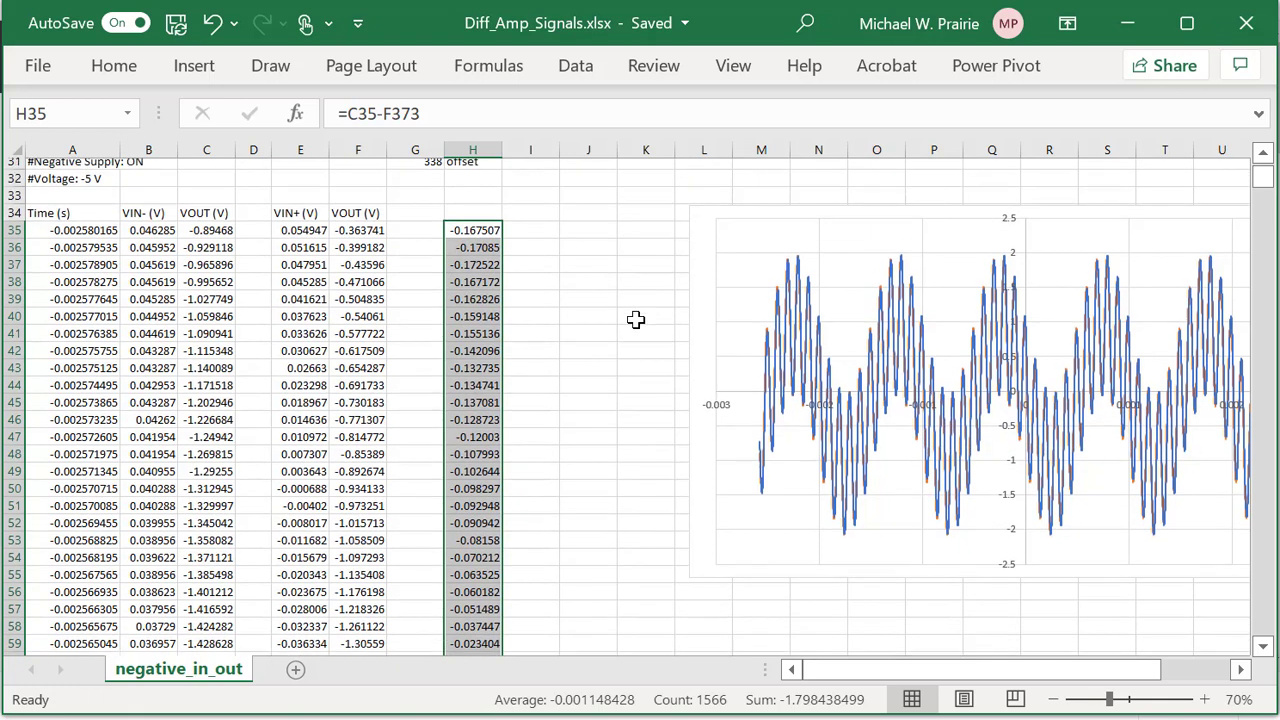
Enter =sum(H35:H1600) in H33 as a check total, giving -1.798438.
{"action": "left_click", "coordinate": [470, 200]}
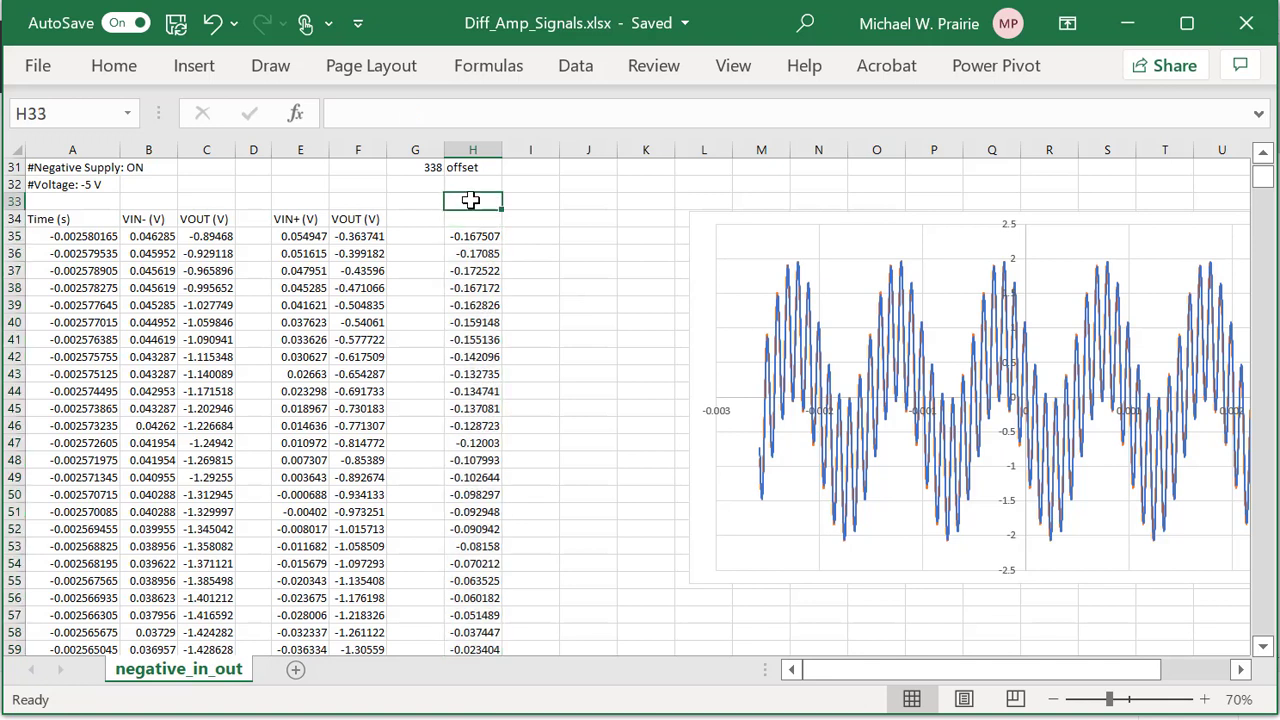
{"action": "type", "text": "="}
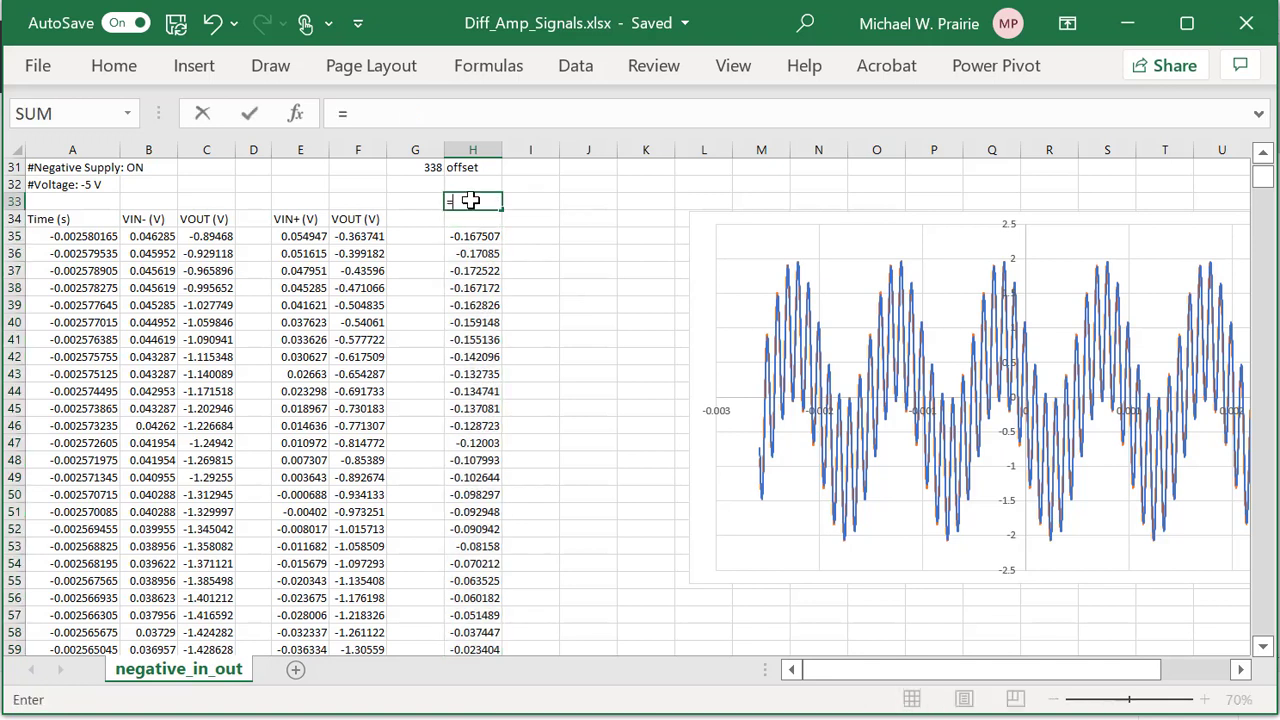
{"action": "type", "text": "sum"}
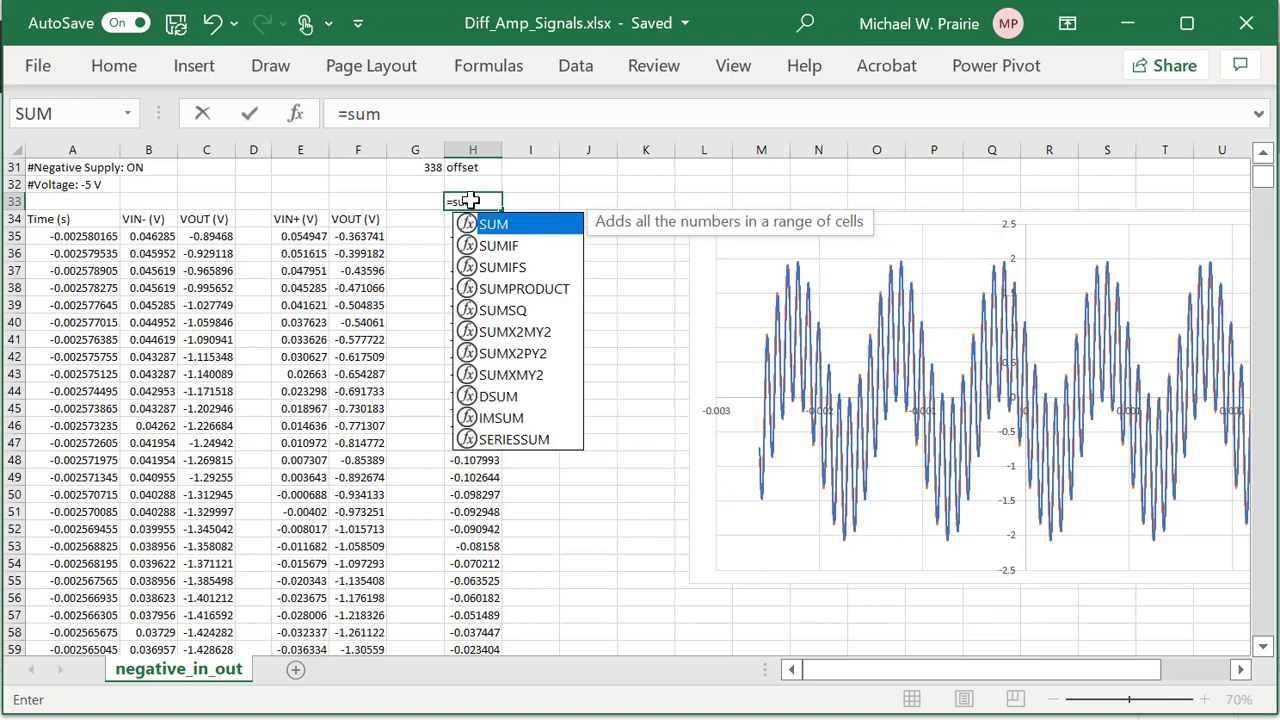
{"action": "type", "text": "("}
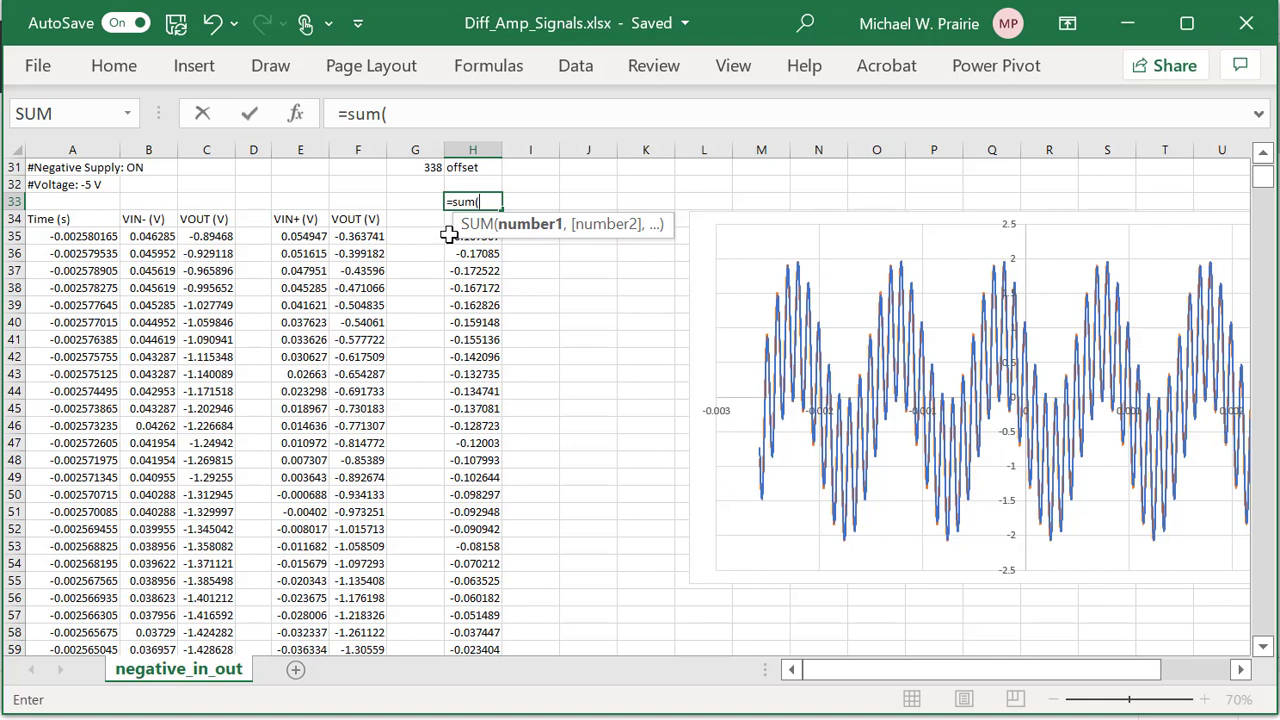
{"action": "left_click", "coordinate": [449, 234]}
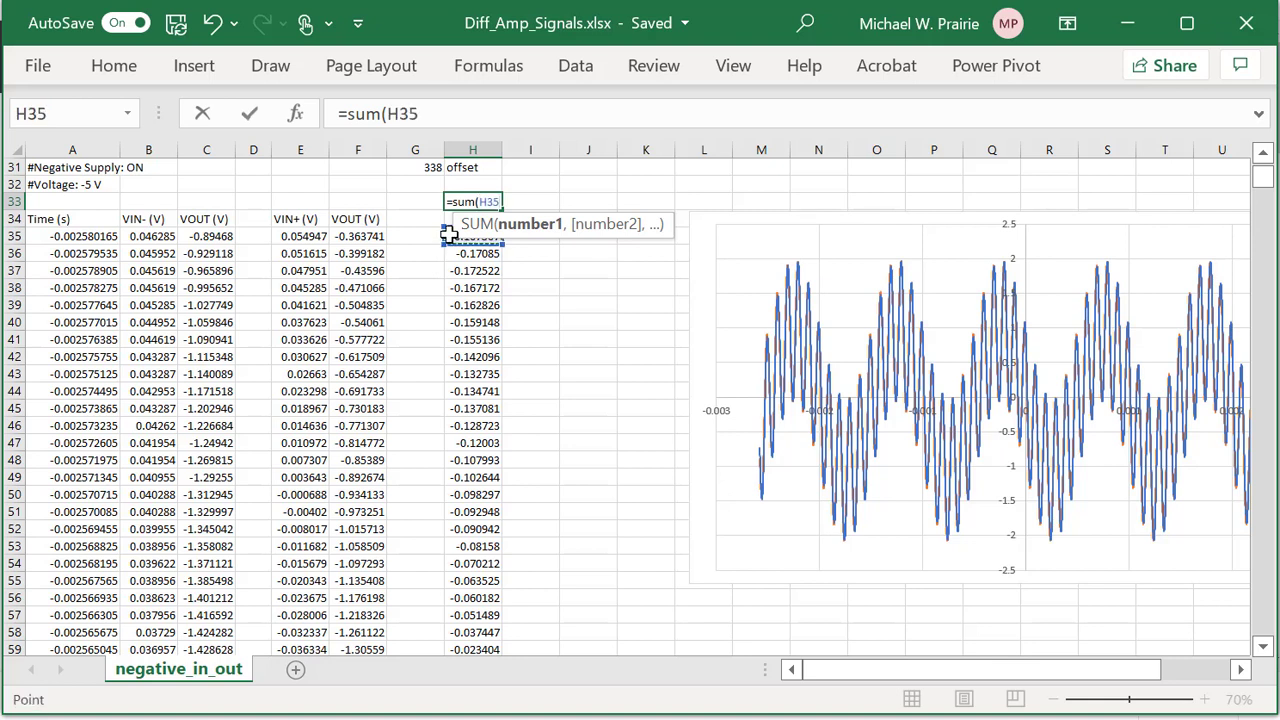
{"action": "key", "text": "F8"}
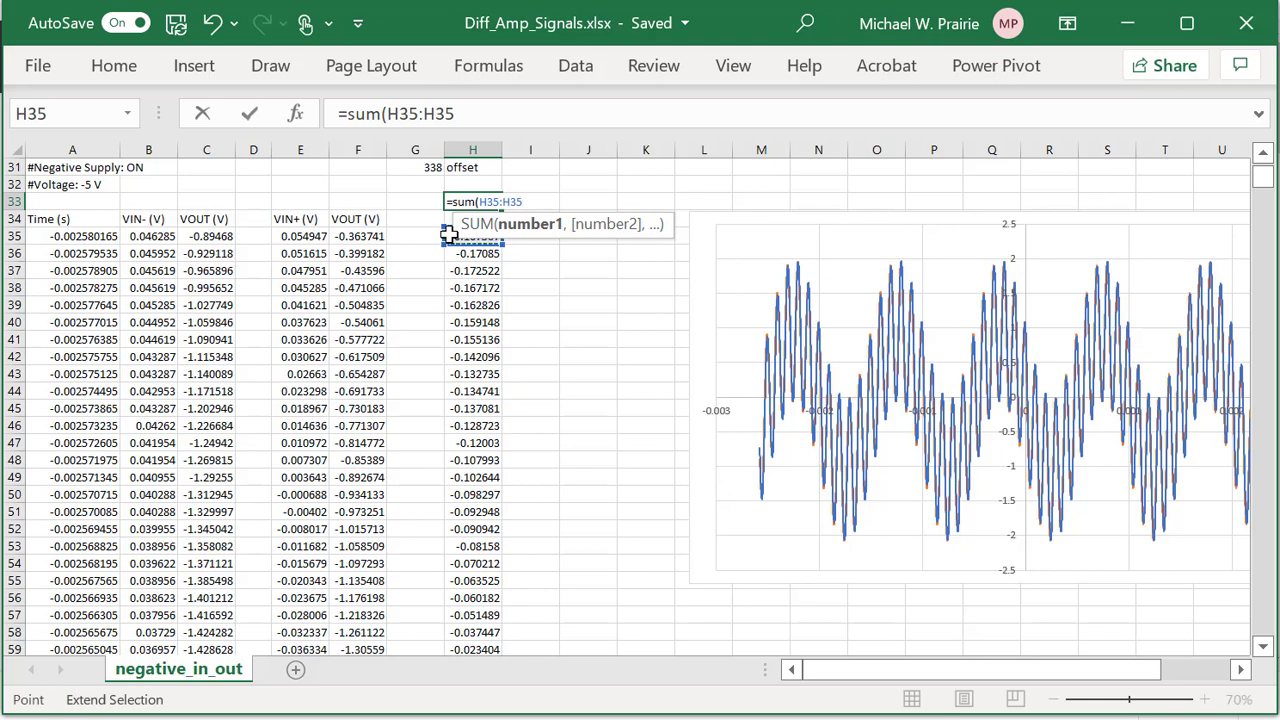
{"action": "key", "text": "BackSpace"}
{"action": "key", "text": "BackSpace"}
{"action": "type", "text": "1600"}
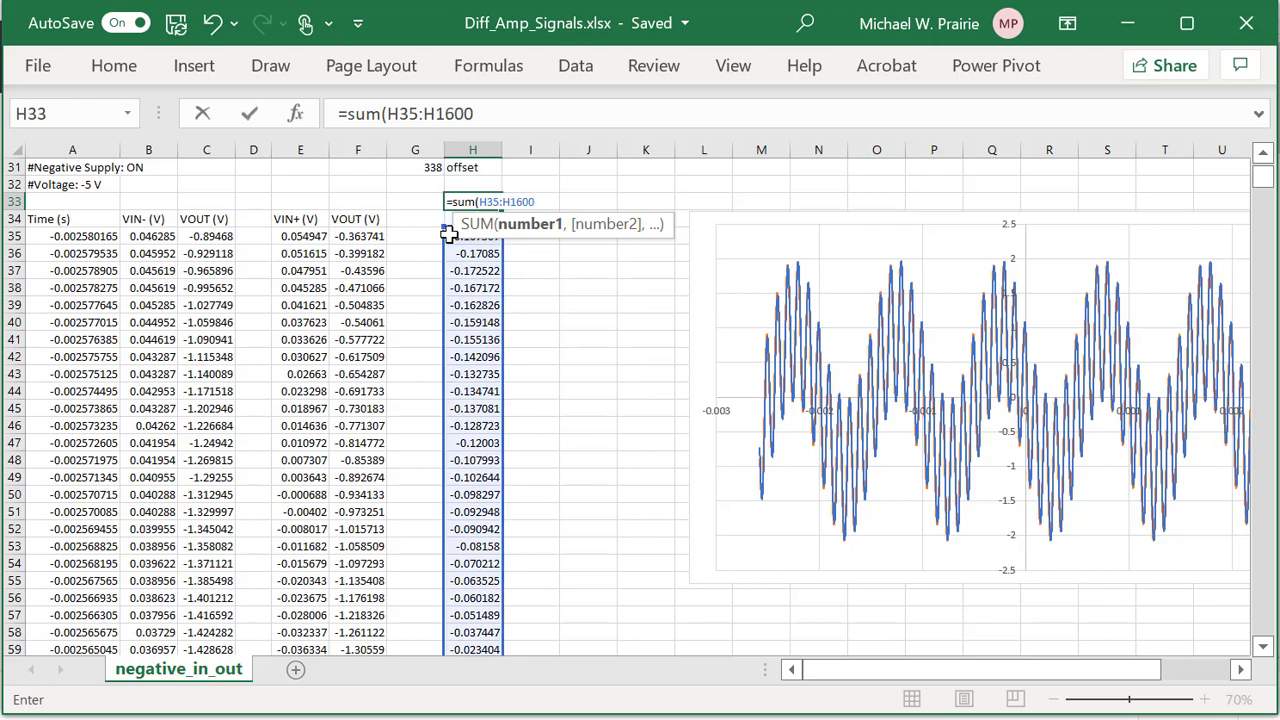
{"action": "type", "text": ")"}
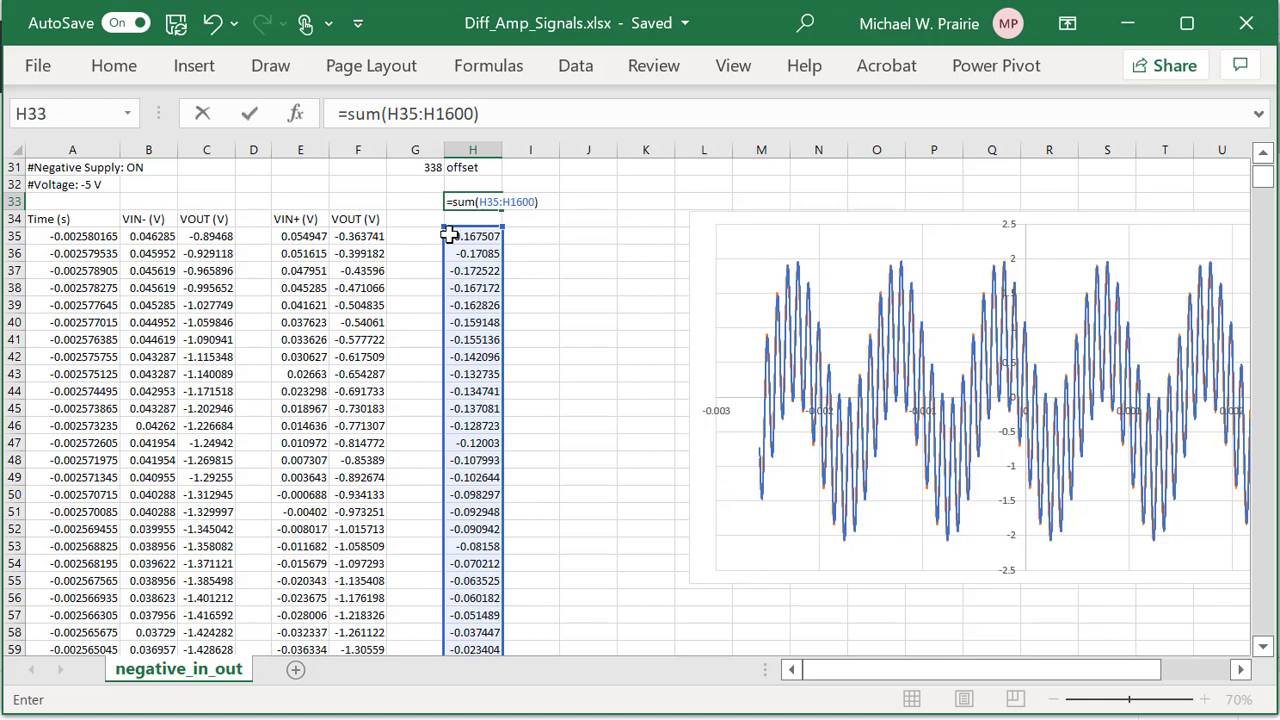
{"action": "key", "text": "Return"}
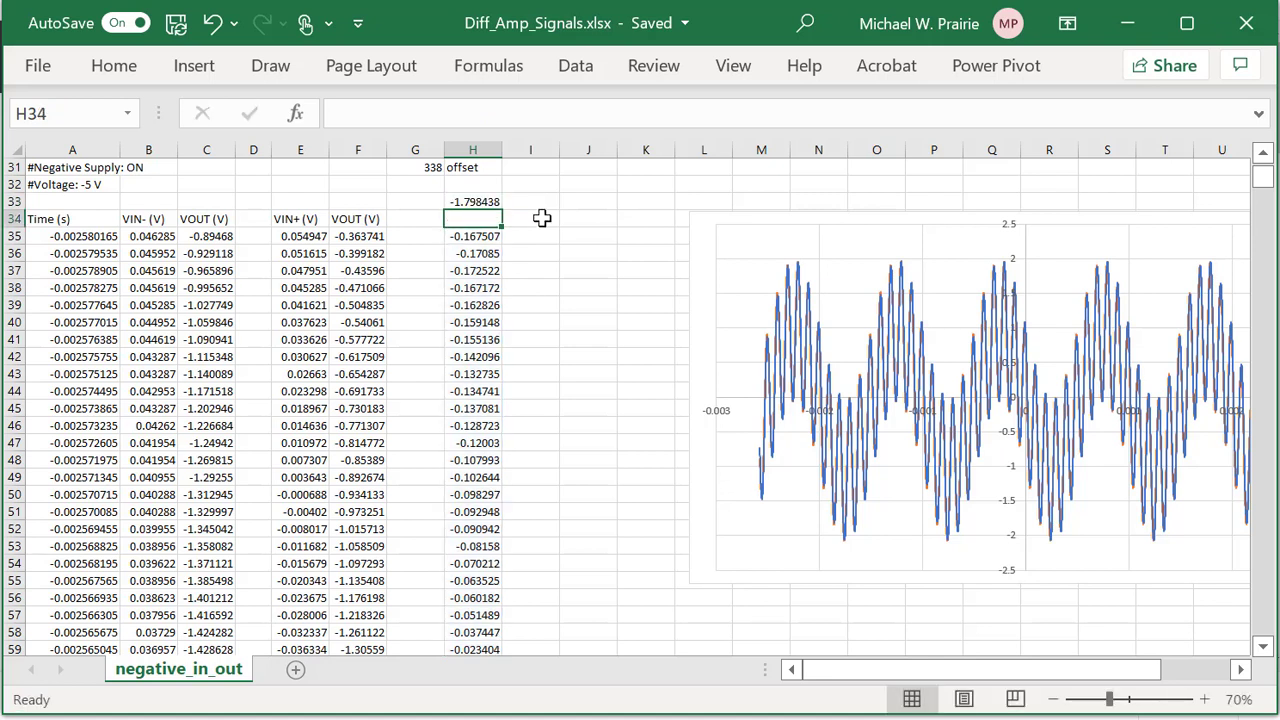
Try =C35-F375 in H35, fill it down column H, then undo.
{"action": "left_click", "coordinate": [487, 236]}
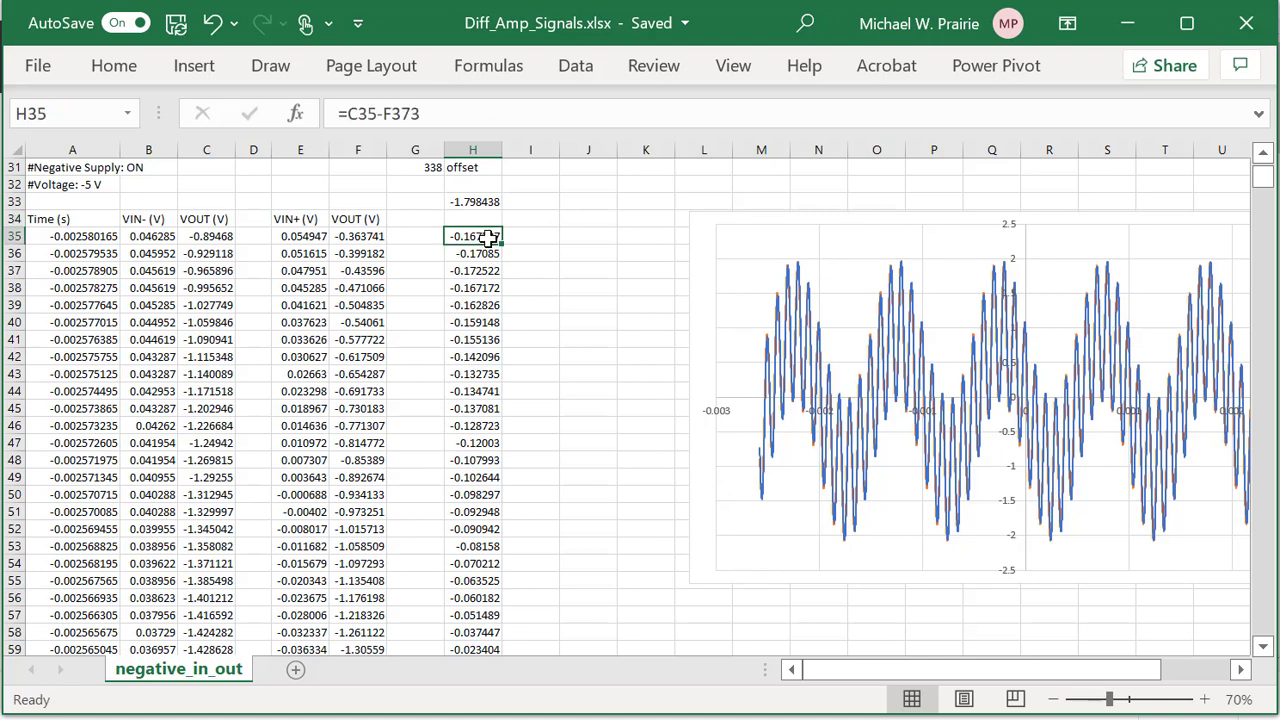
{"action": "left_click", "coordinate": [420, 113]}
{"action": "key", "text": "BackSpace"}
{"action": "type", "text": "5"}
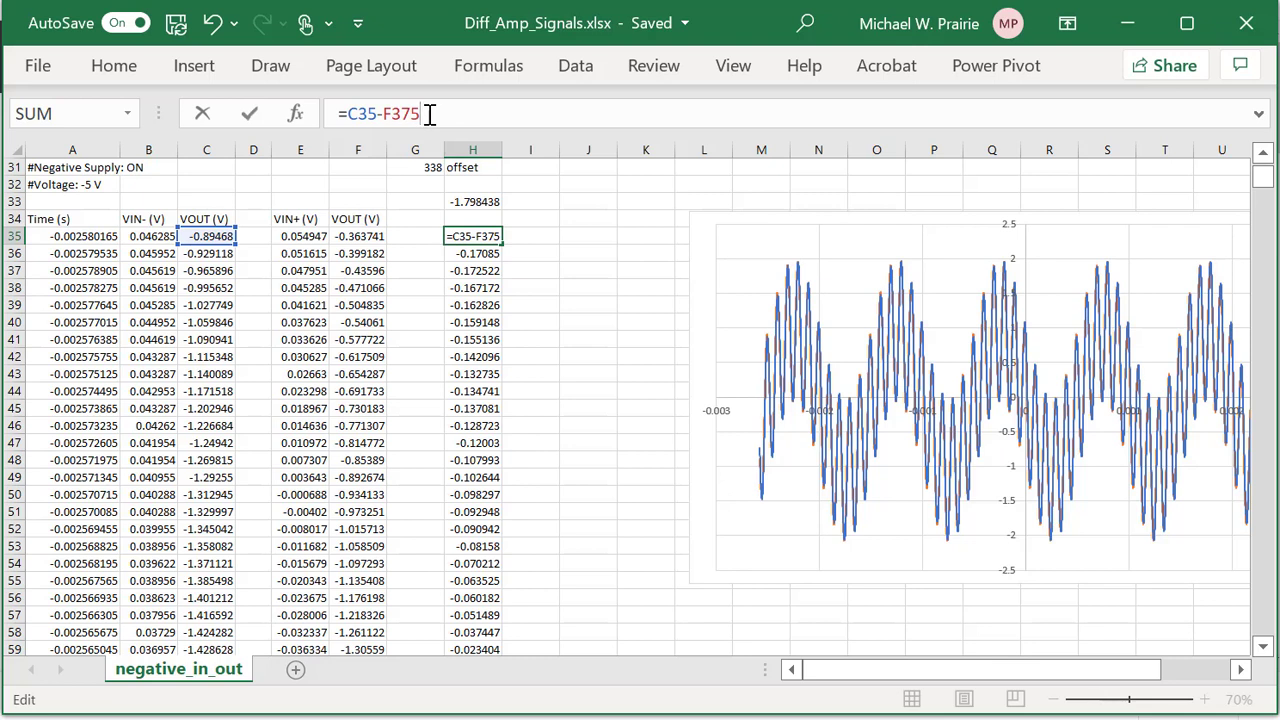
{"action": "key", "text": "Return"}
{"action": "left_click", "coordinate": [483, 236]}
{"action": "double_click", "coordinate": [502, 245]}
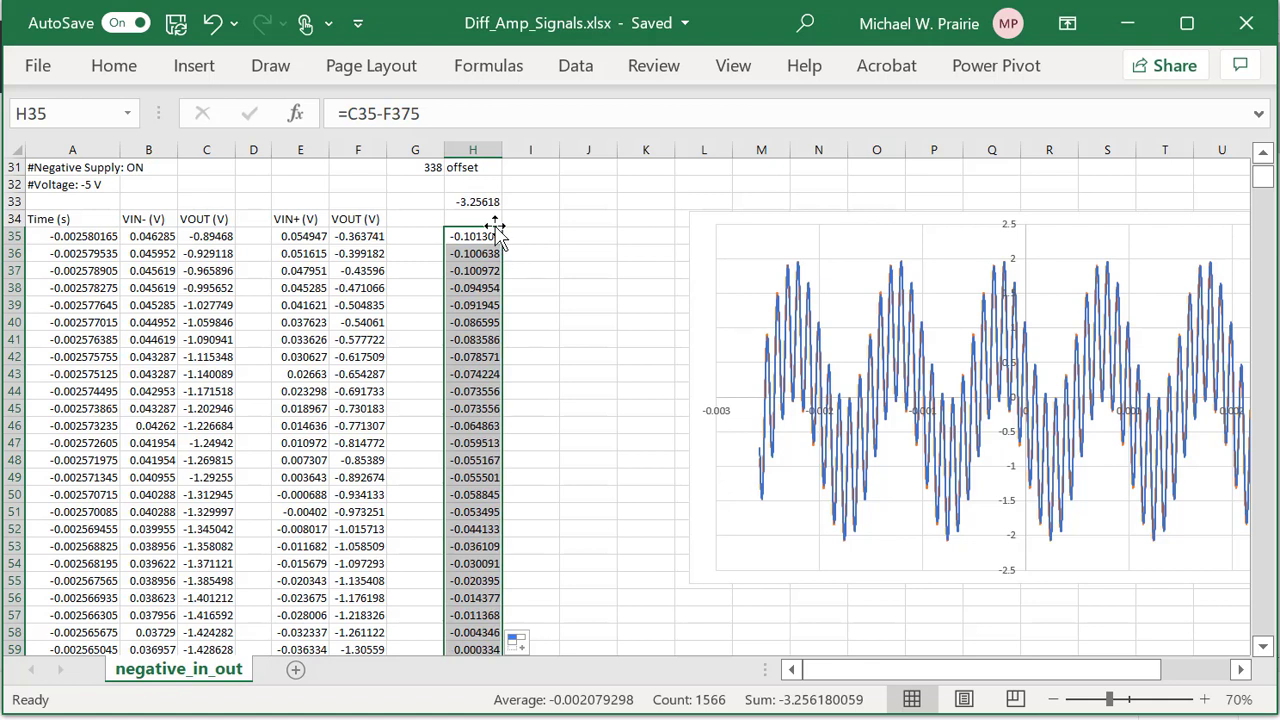
{"action": "key", "text": "ctrl+z"}
{"action": "key", "text": "ctrl+z"}
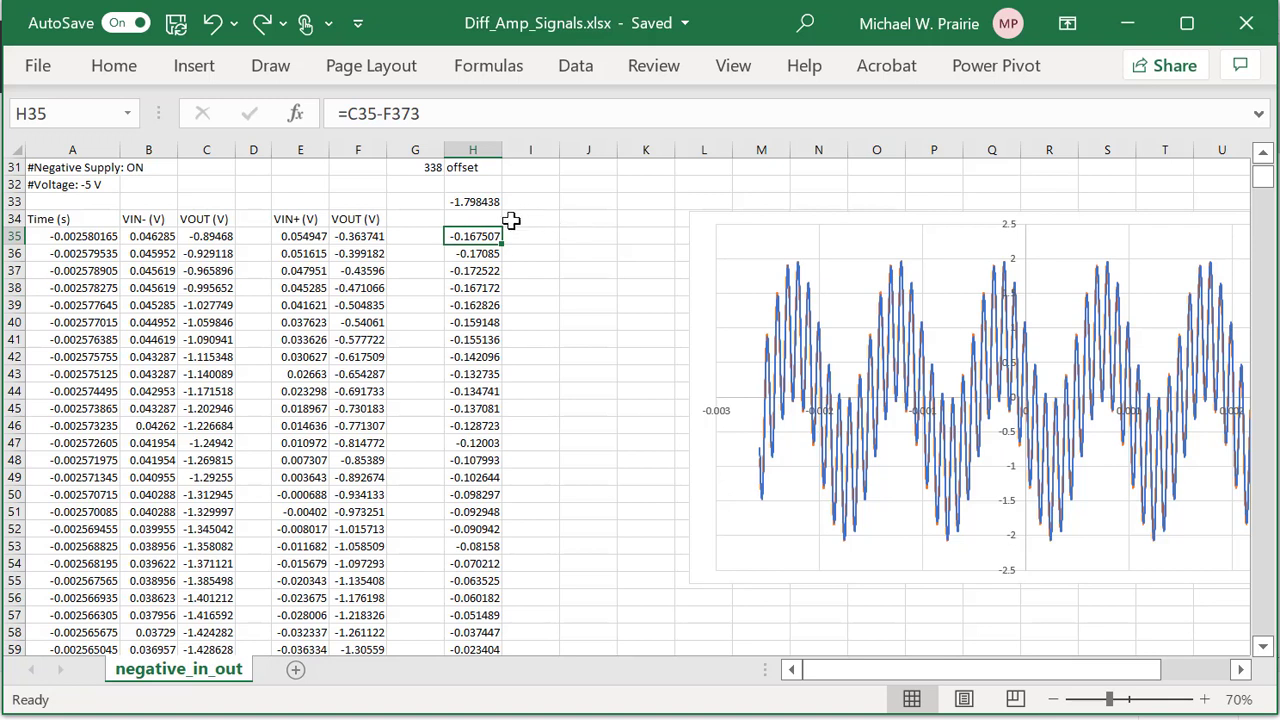
Change H35 to =C35-F371 and fill it down column H, comparing via undo and redo.
{"action": "left_click", "coordinate": [432, 113]}
{"action": "key", "text": "BackSpace"}
{"action": "type", "text": "1"}
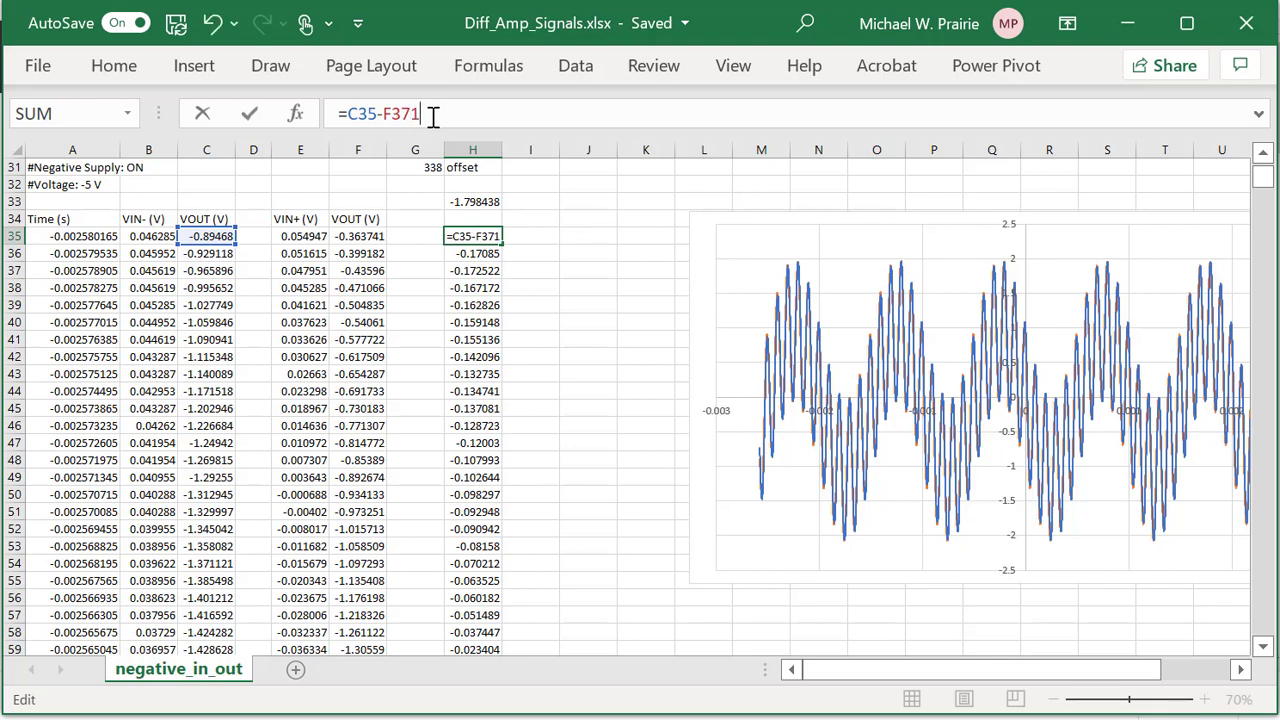
{"action": "key", "text": "Return"}
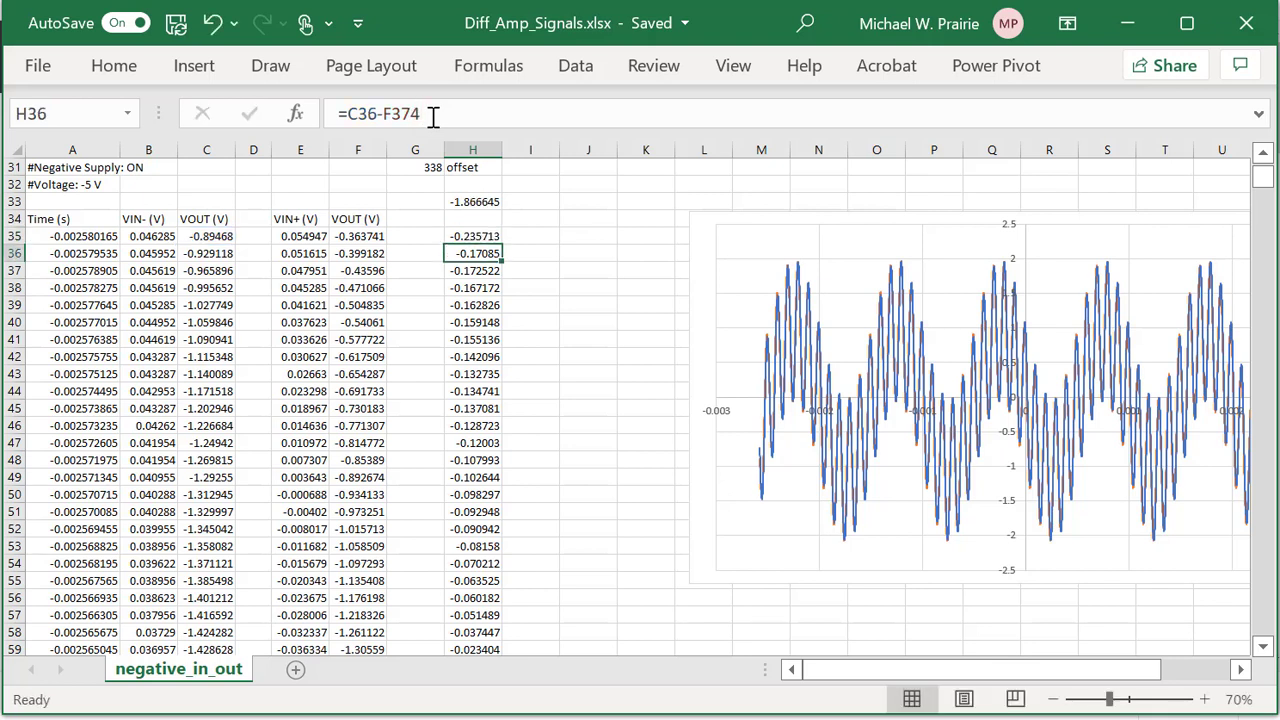
{"action": "left_click", "coordinate": [486, 237]}
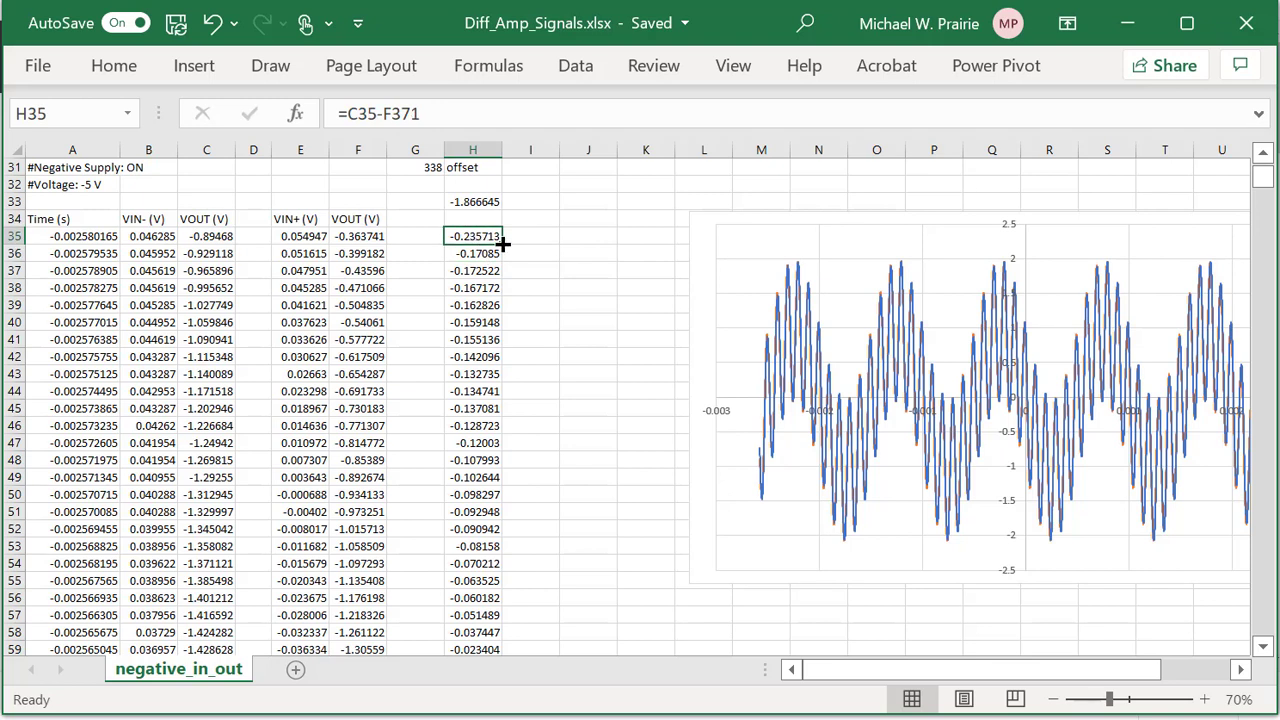
{"action": "double_click", "coordinate": [503, 243]}
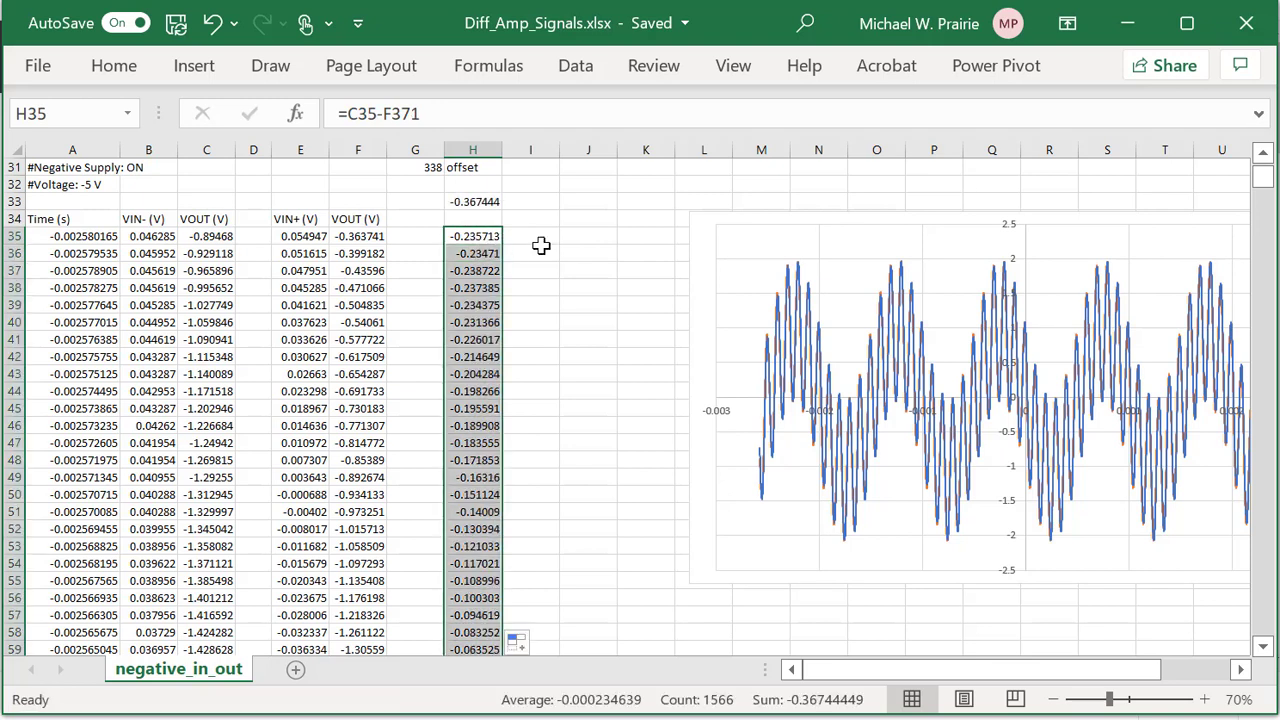
{"action": "left_click", "coordinate": [486, 235]}
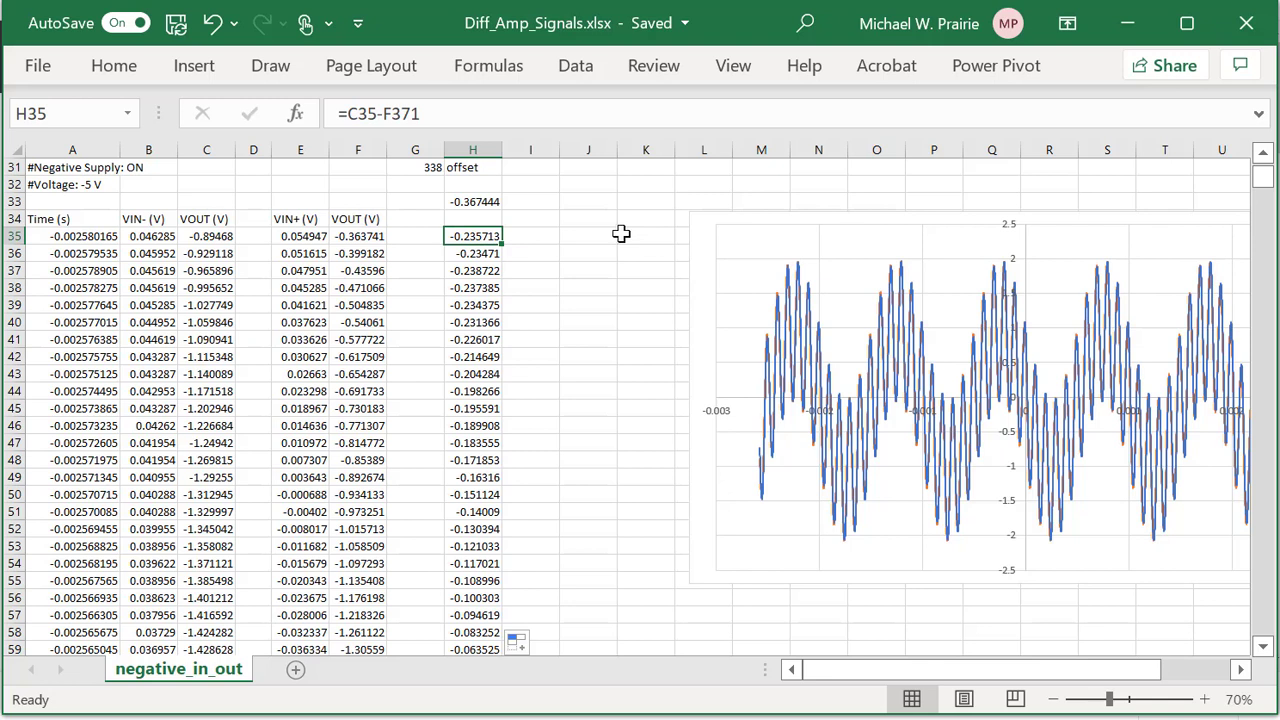
{"action": "key", "text": "ctrl+z"}
{"action": "key", "text": "ctrl+z"}
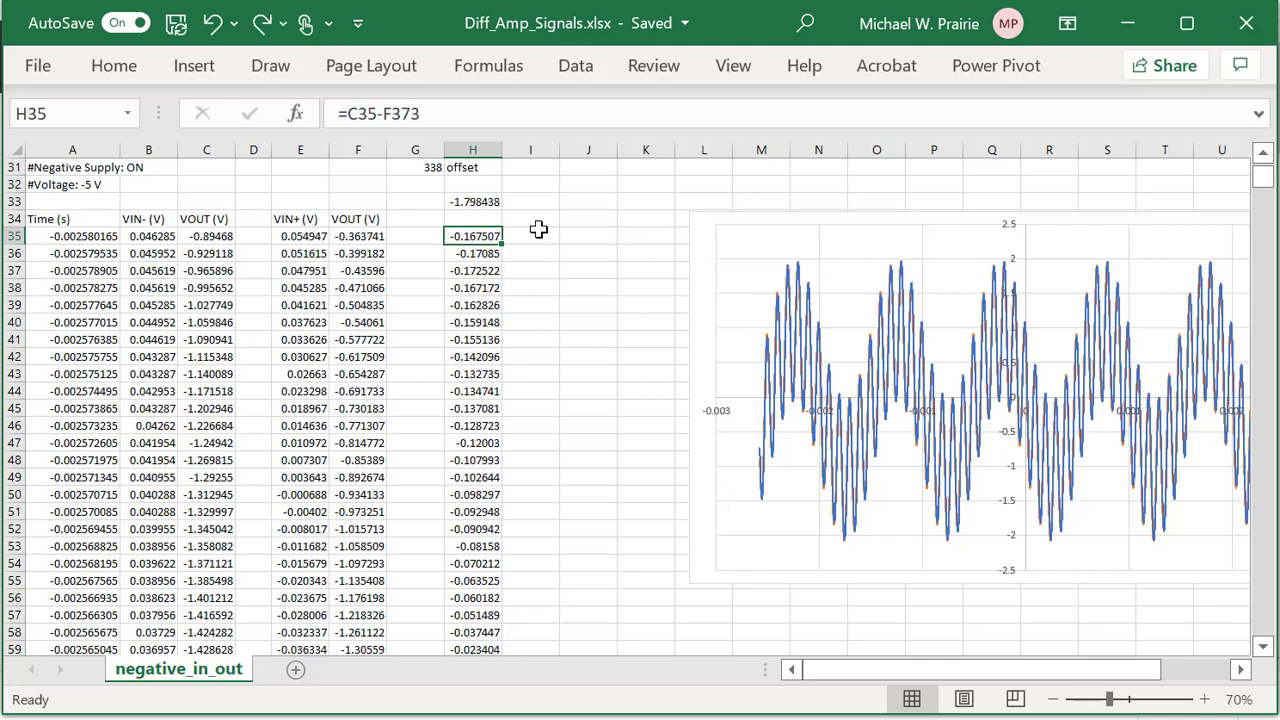
{"action": "key", "text": "ctrl+y"}
{"action": "key", "text": "ctrl+y"}
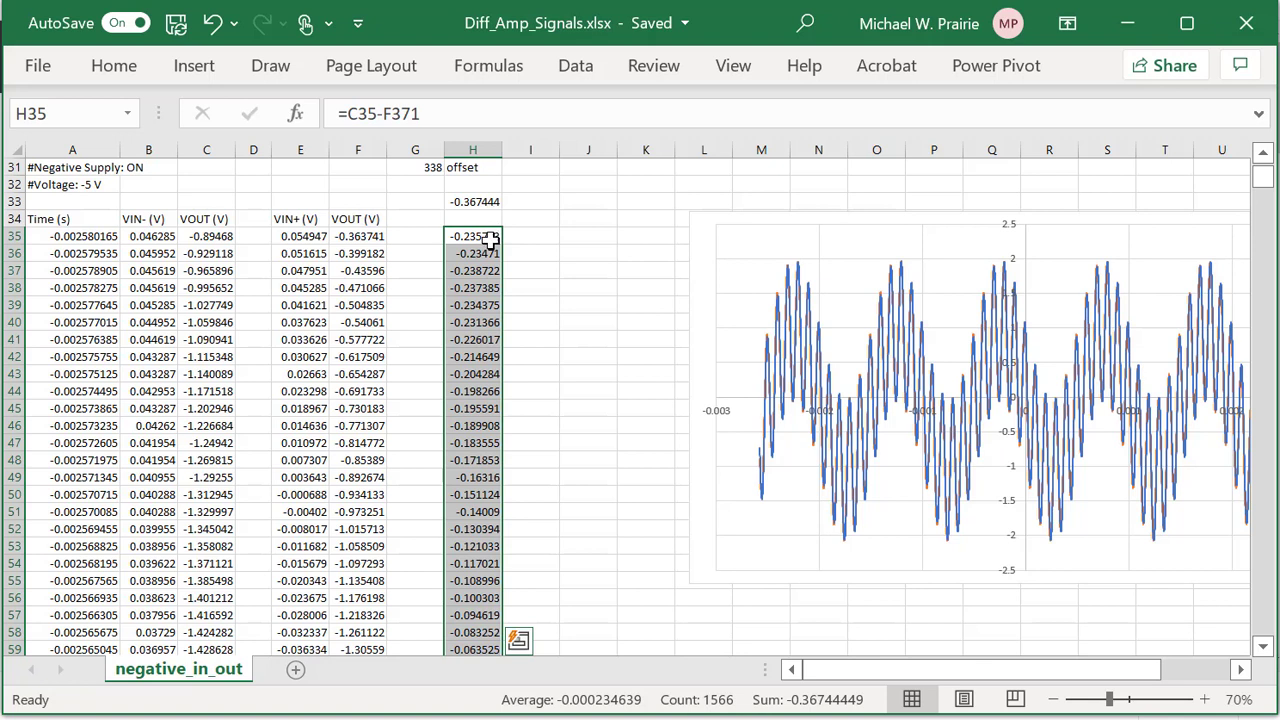
Settle on =C35-F370 filled down column H, bringing the H33 total to 0.327992.
{"action": "left_click", "coordinate": [490, 234]}
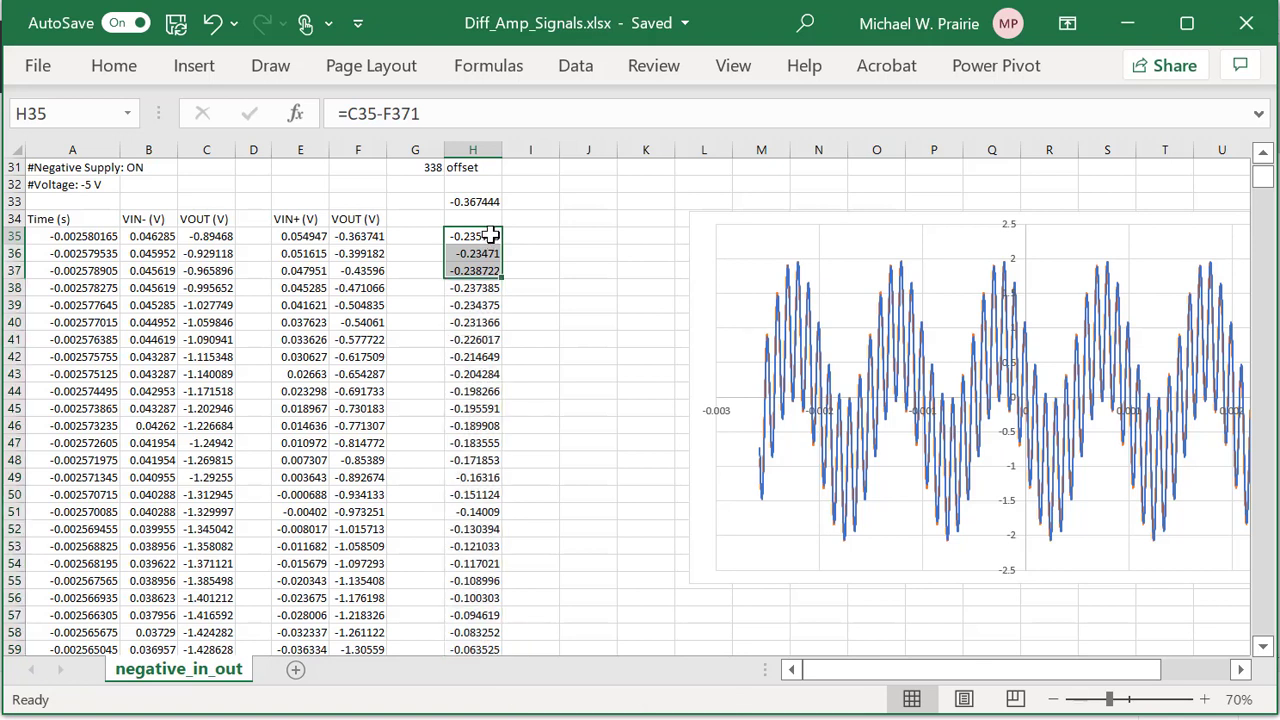
{"action": "left_click", "coordinate": [425, 112]}
{"action": "key", "text": "BackSpace"}
{"action": "type", "text": "0"}
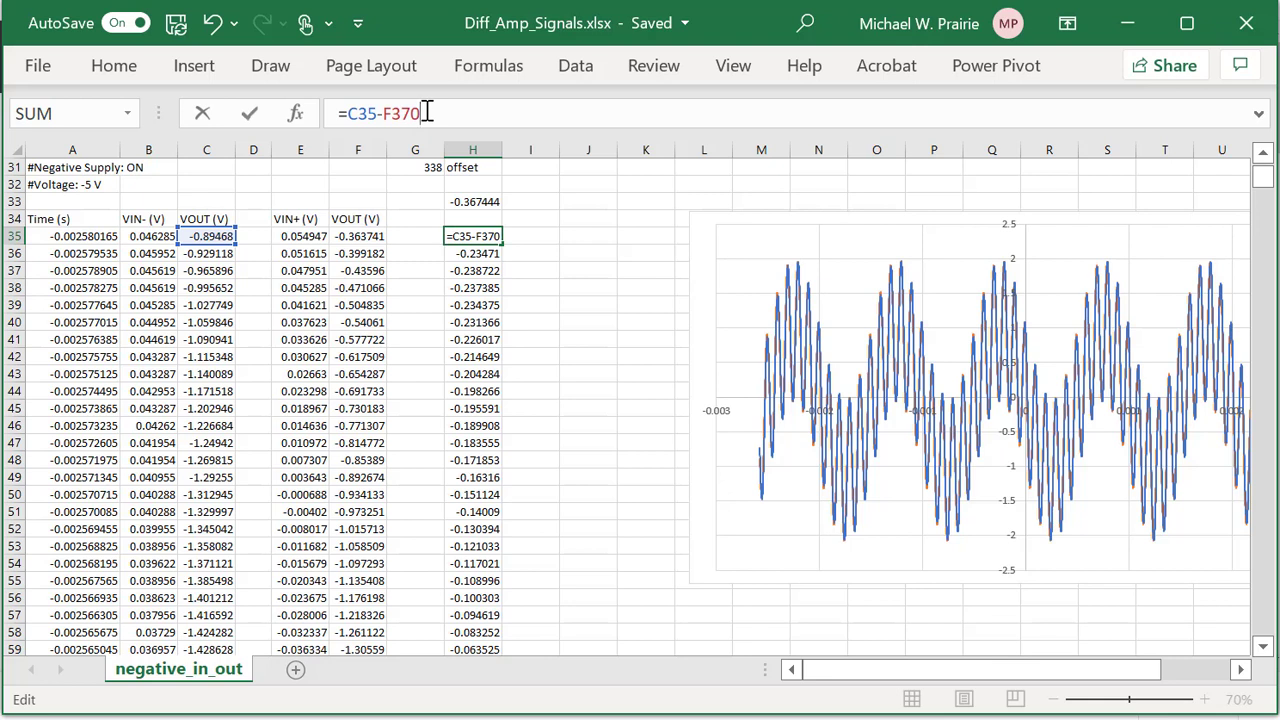
{"action": "key", "text": "Return"}
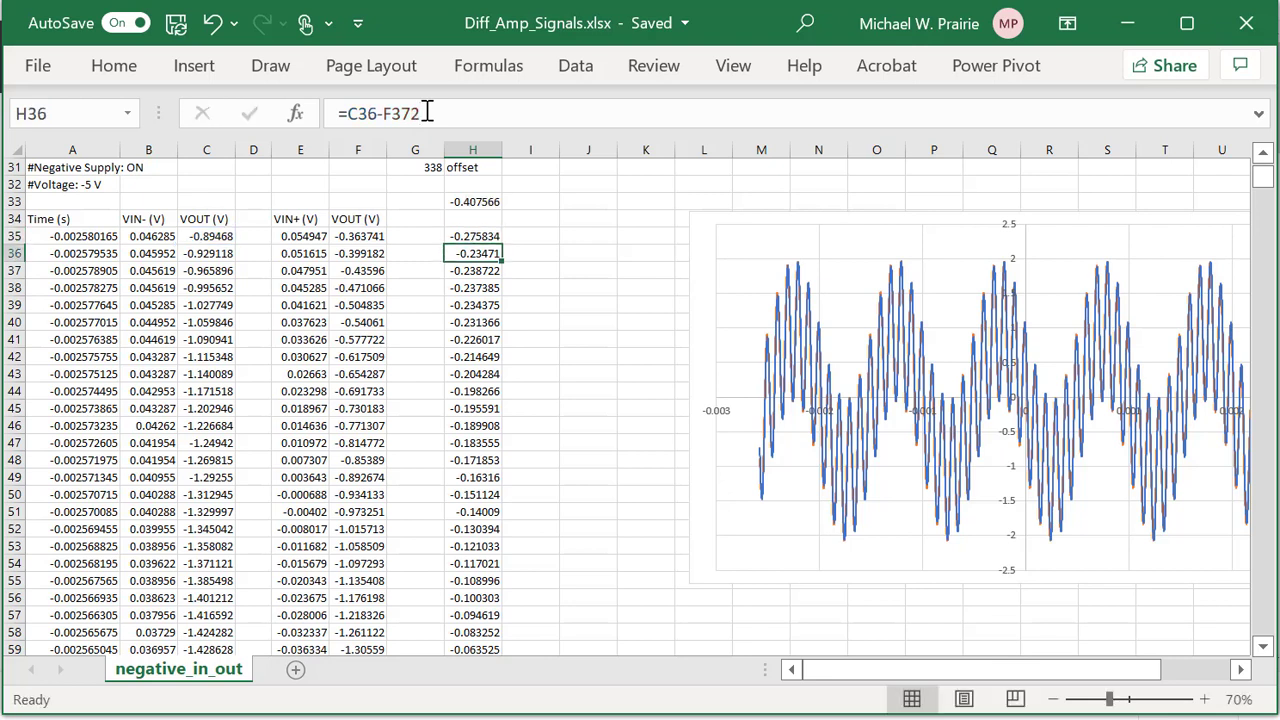
{"action": "left_click", "coordinate": [478, 238]}
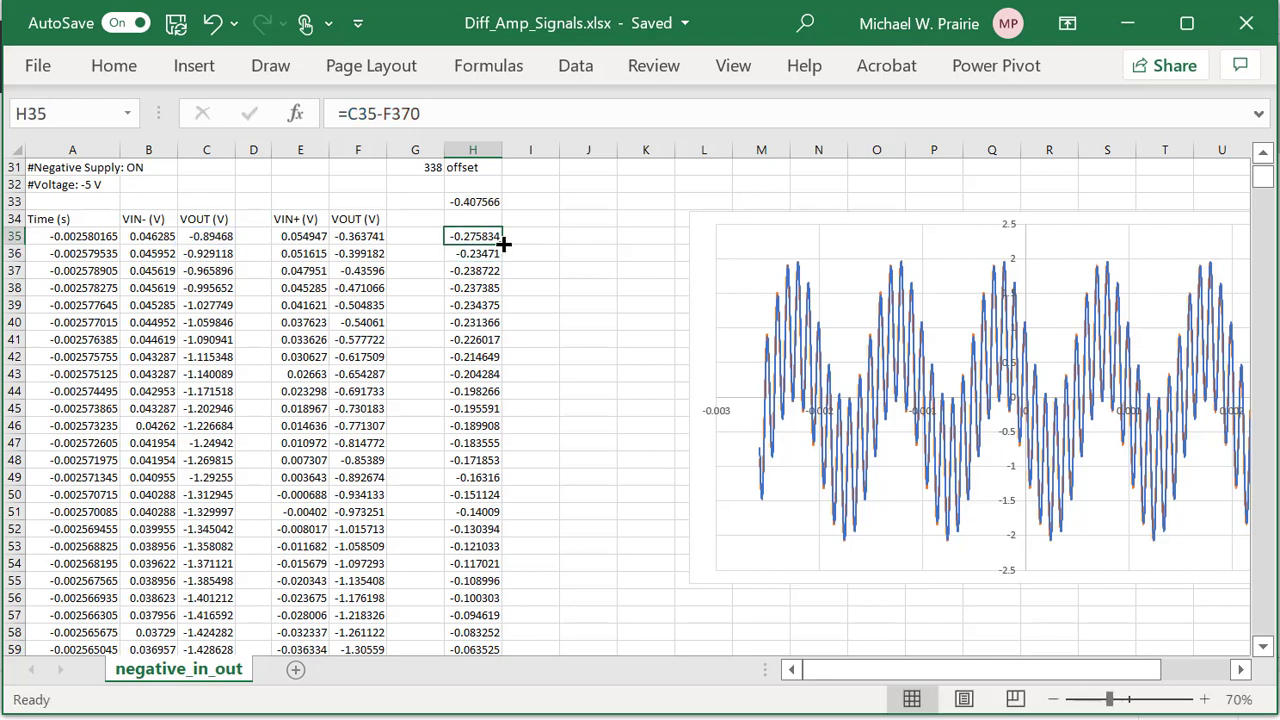
{"action": "double_click", "coordinate": [503, 243]}
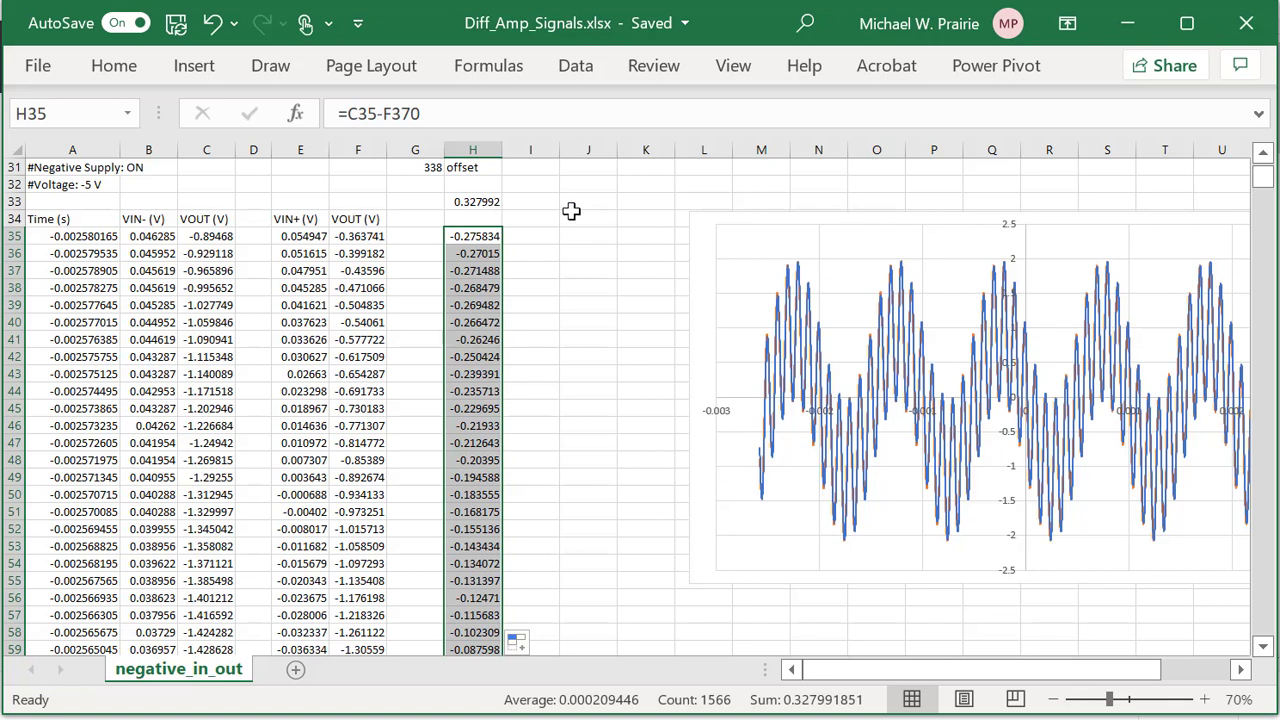
{"action": "key", "text": "ctrl+z"}
{"action": "key", "text": "ctrl+z"}
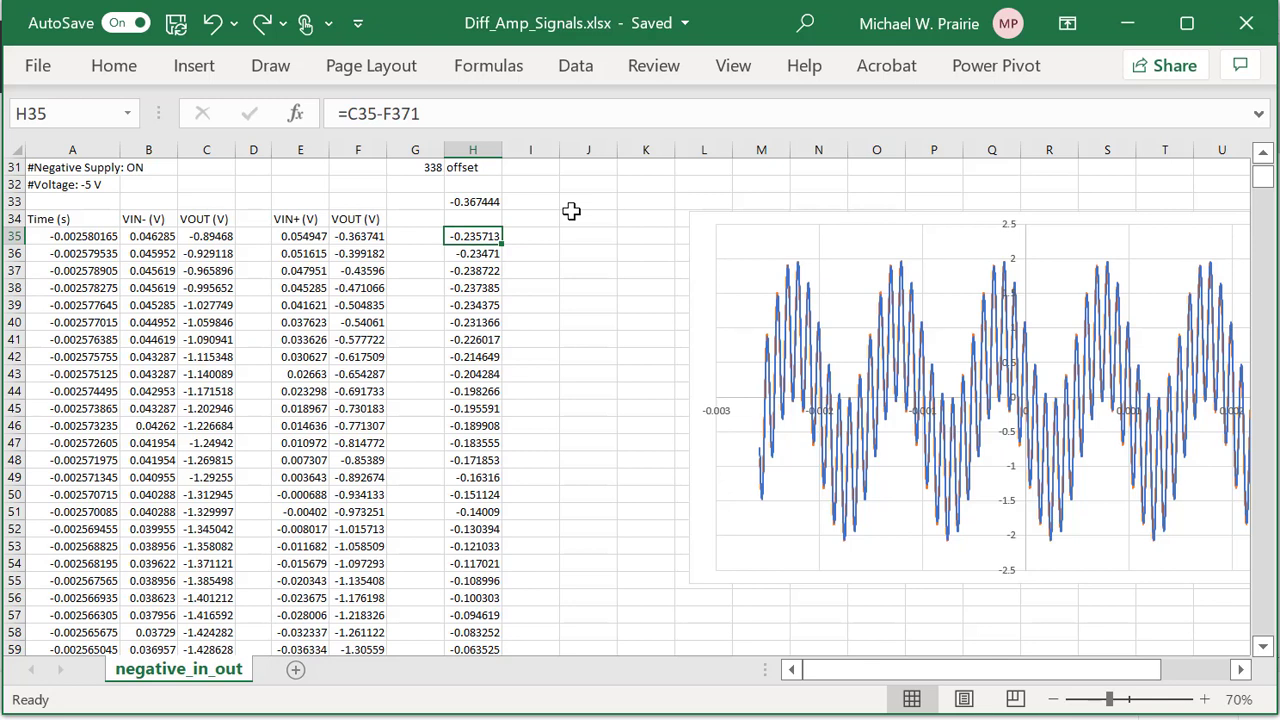
{"action": "key", "text": "ctrl+y"}
{"action": "key", "text": "ctrl+y"}
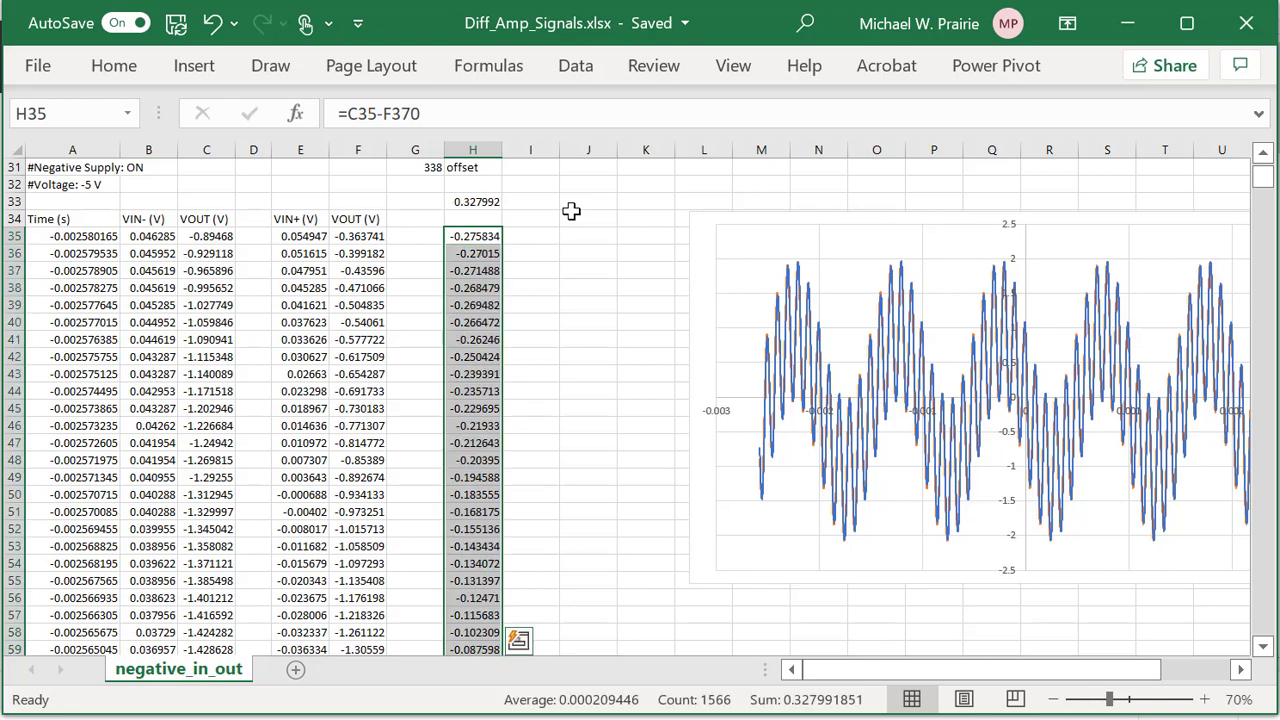
{"action": "left_click", "coordinate": [571, 210]}
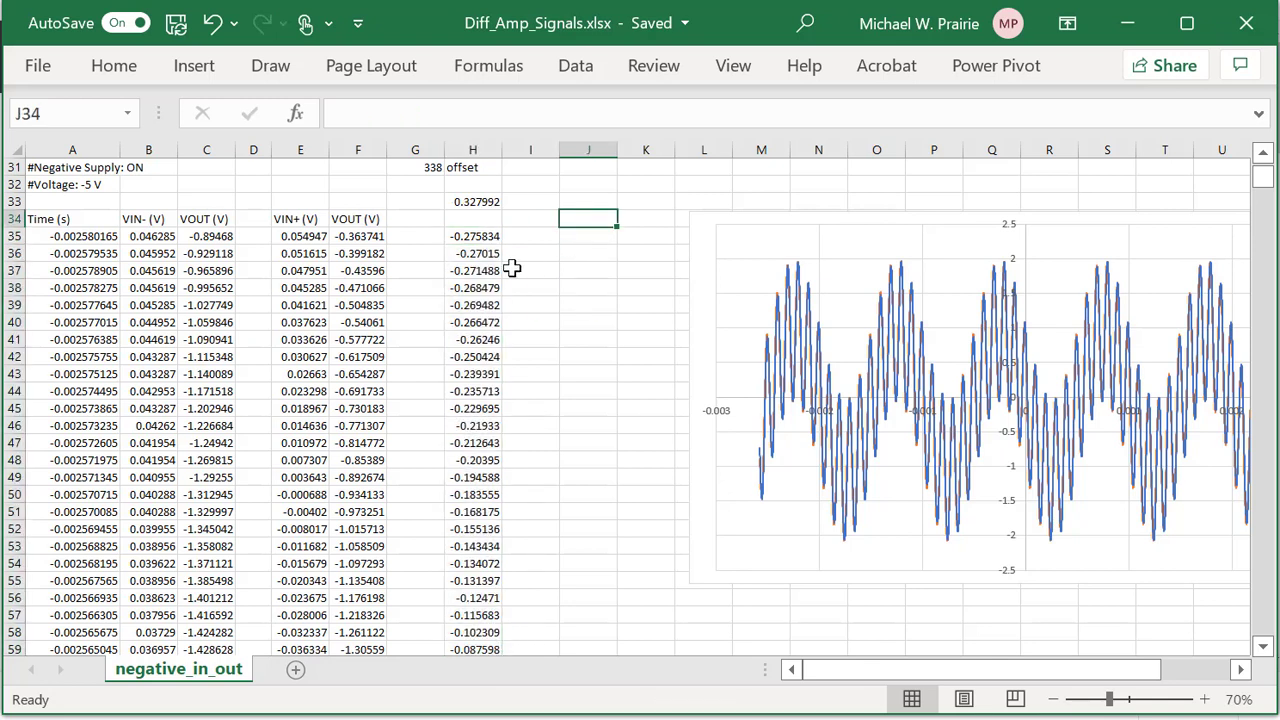
{"action": "left_click", "coordinate": [477, 238]}
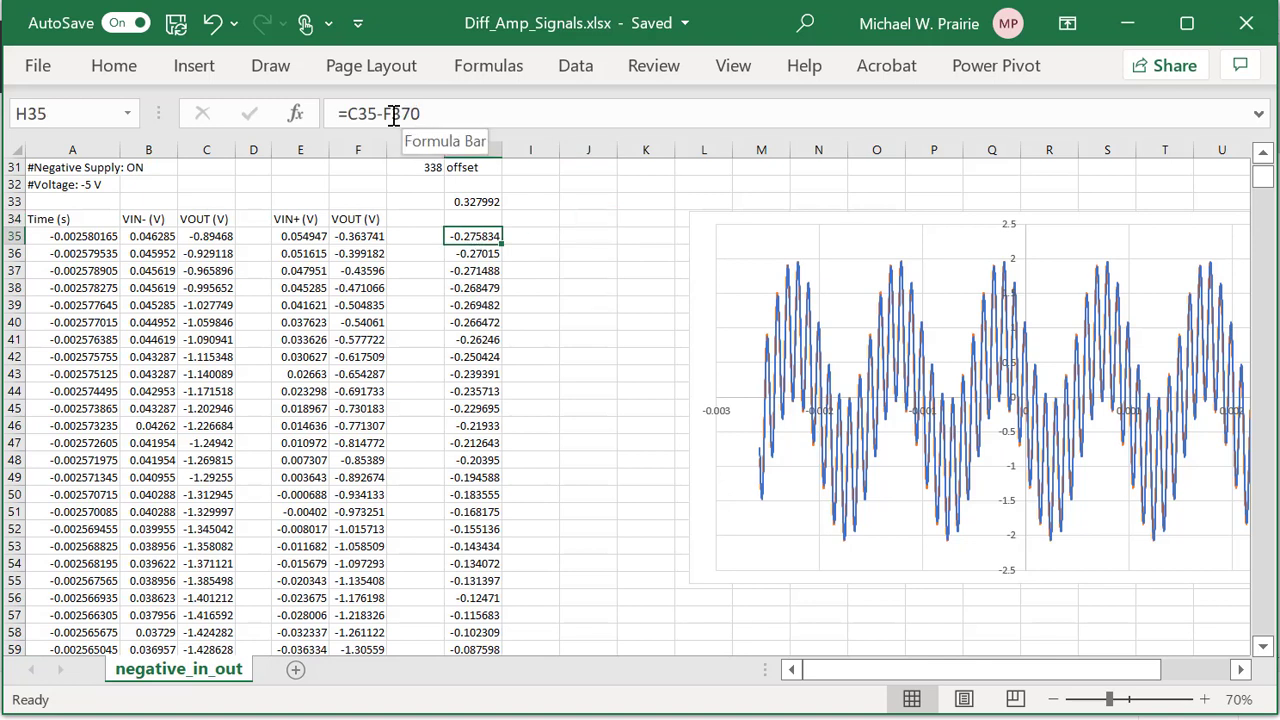
{"action": "scroll", "coordinate": [425, 192], "scroll_direction": "up", "scroll_amount": 1}
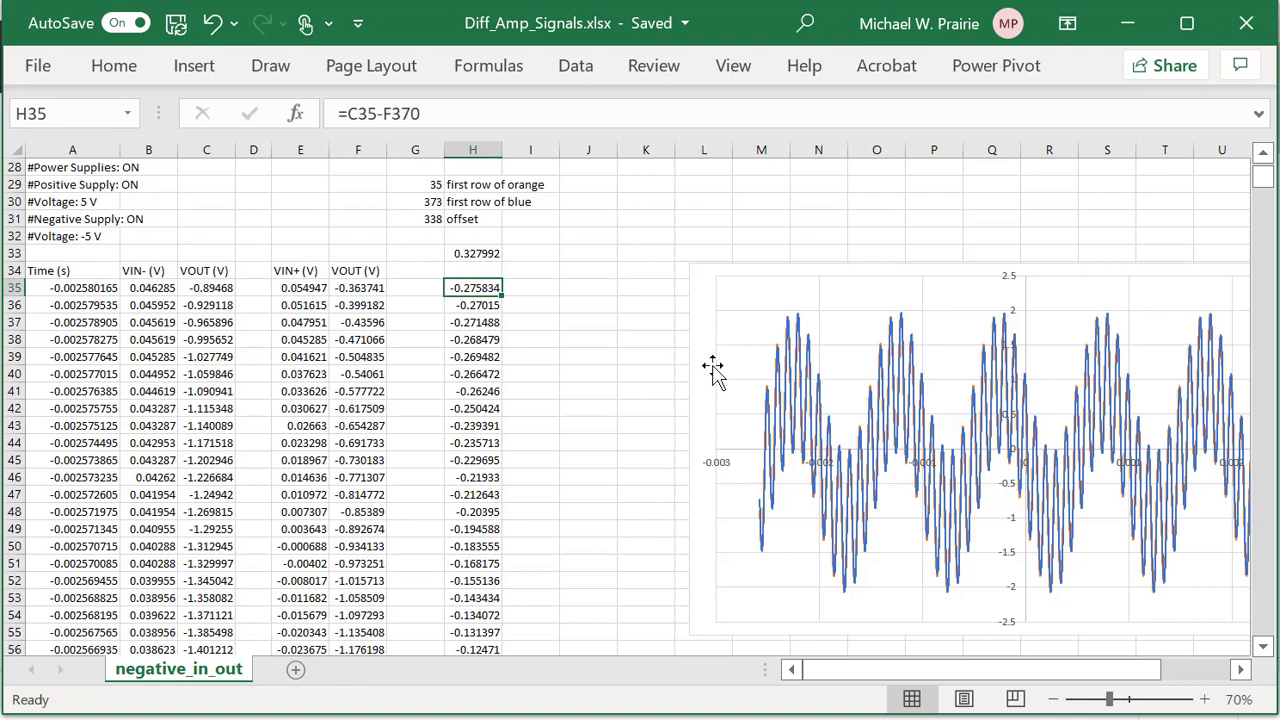
Select the chart's VOUT series and move its column F range start up to row 370.
{"action": "left_click", "coordinate": [806, 334]}
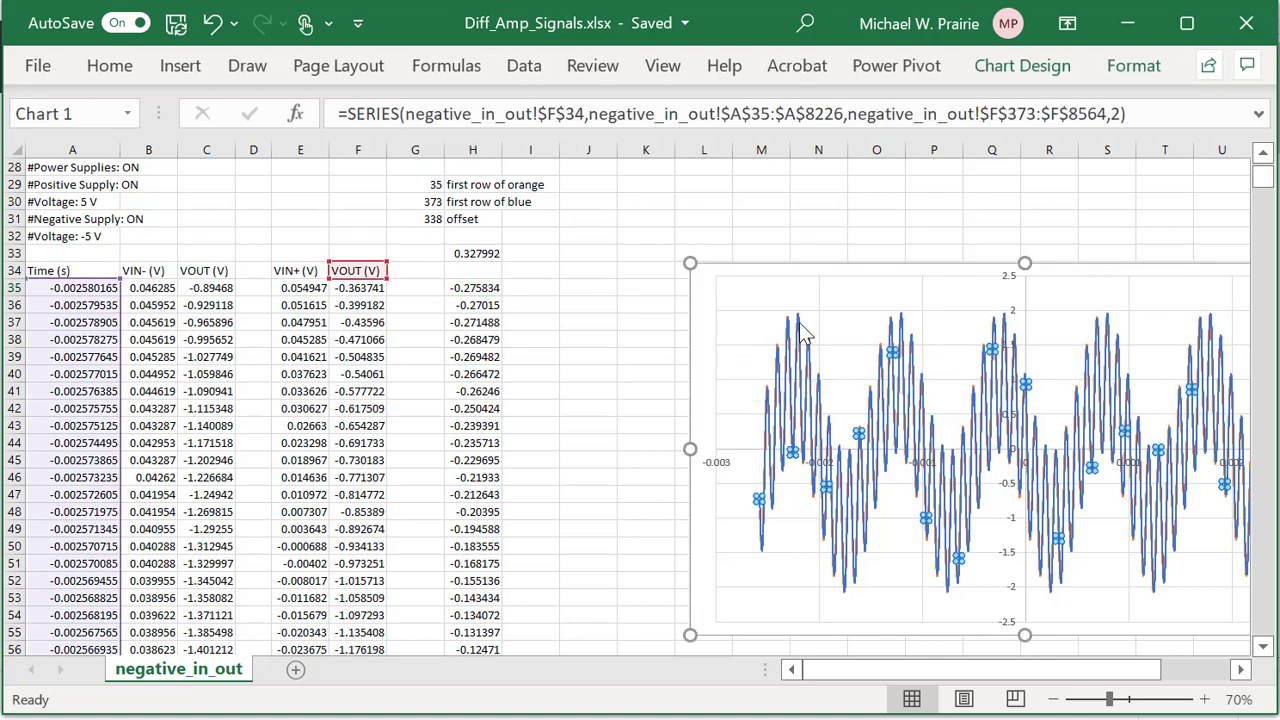
{"action": "left_click_drag", "start_coordinate": [1268, 188], "coordinate": [1268, 243]}
{"action": "left_click_drag", "start_coordinate": [1266, 278], "coordinate": [1265, 252]}
{"action": "scroll", "coordinate": [662, 305], "scroll_direction": "up", "scroll_amount": 10}
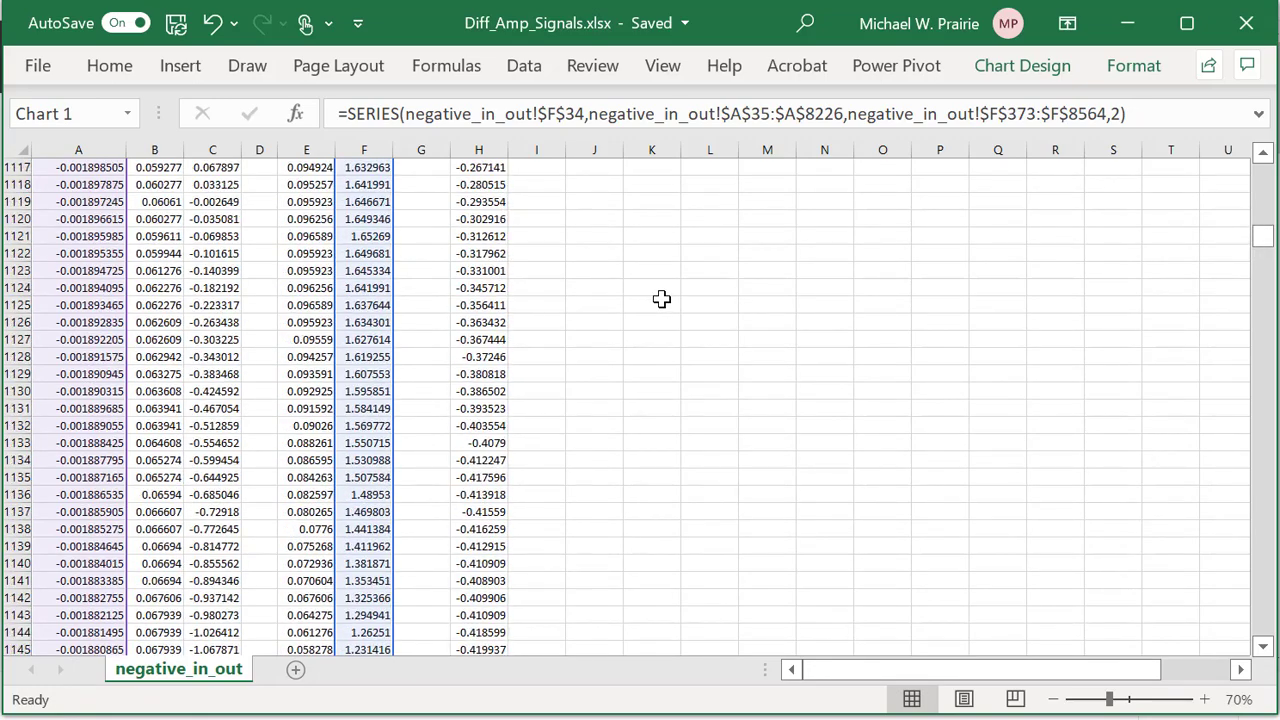
{"action": "scroll", "coordinate": [662, 298], "scroll_direction": "up", "scroll_amount": 20}
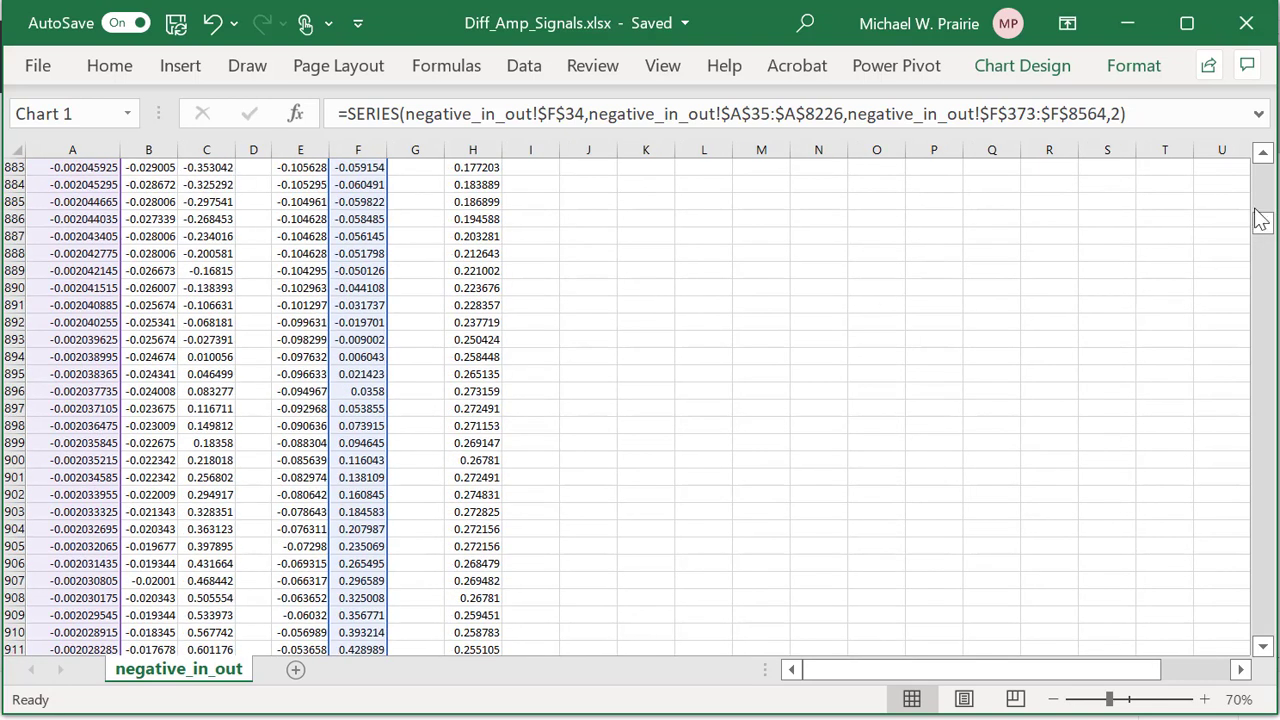
{"action": "left_click_drag", "start_coordinate": [1264, 222], "coordinate": [1268, 196]}
{"action": "scroll", "coordinate": [1052, 260], "scroll_direction": "down", "scroll_amount": 17}
{"action": "scroll", "coordinate": [1050, 262], "scroll_direction": "up", "scroll_amount": 2}
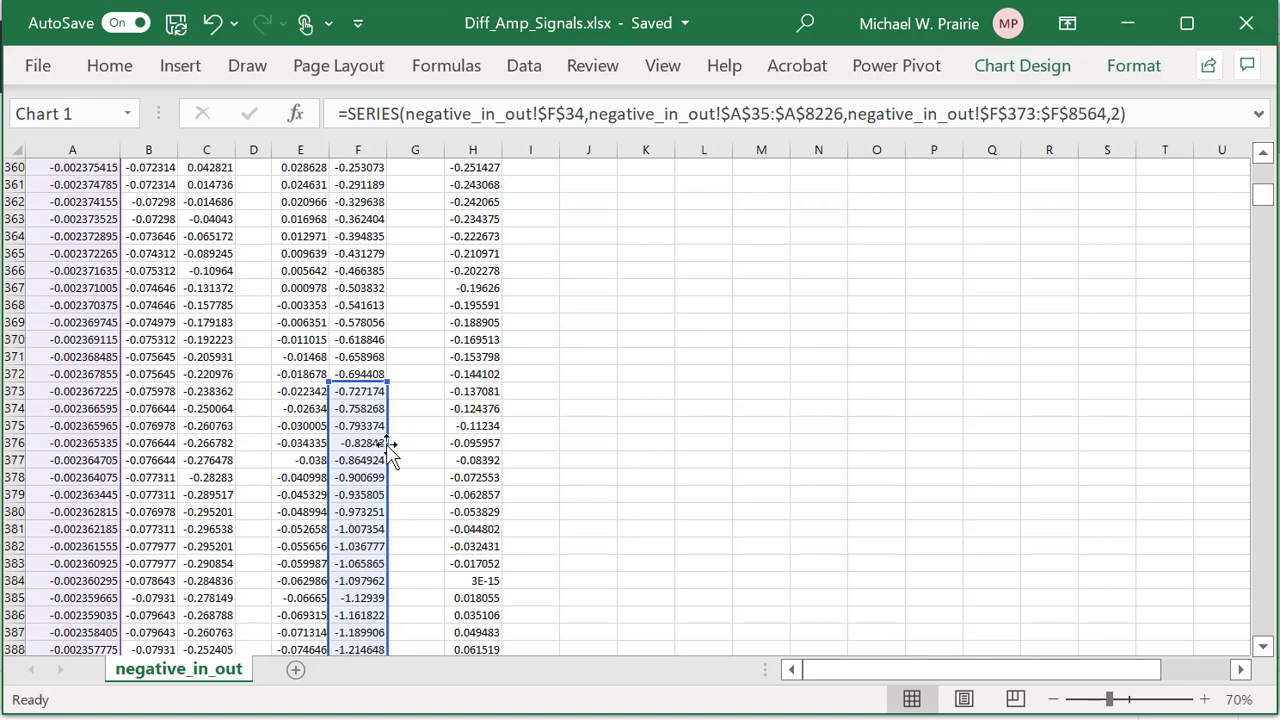
{"action": "left_click_drag", "start_coordinate": [388, 450], "coordinate": [386, 397]}
Return to the chart and deselect it, leaving VOUT plotted from F370 to F8561.
{"action": "left_click_drag", "start_coordinate": [1263, 199], "coordinate": [1264, 168]}
{"action": "scroll", "coordinate": [1188, 239], "scroll_direction": "down", "scroll_amount": 6}
{"action": "scroll", "coordinate": [1188, 239], "scroll_direction": "down", "scroll_amount": 4}
{"action": "left_click", "coordinate": [834, 185]}
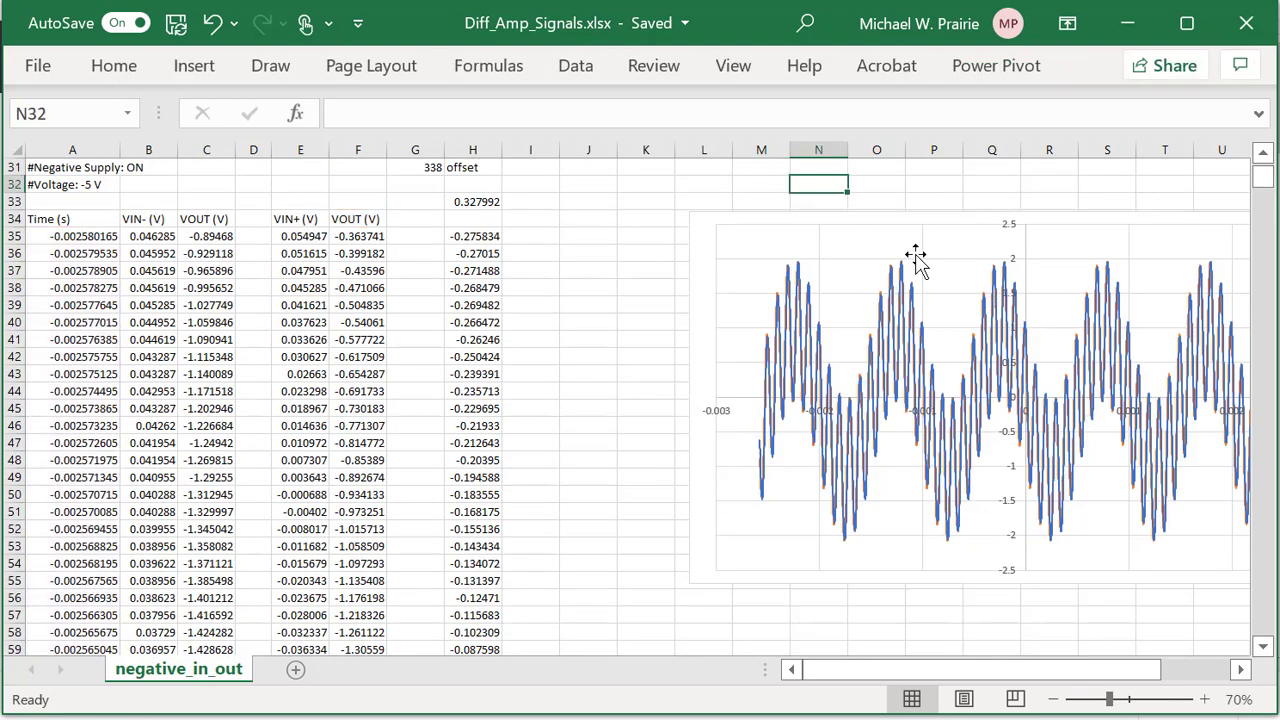
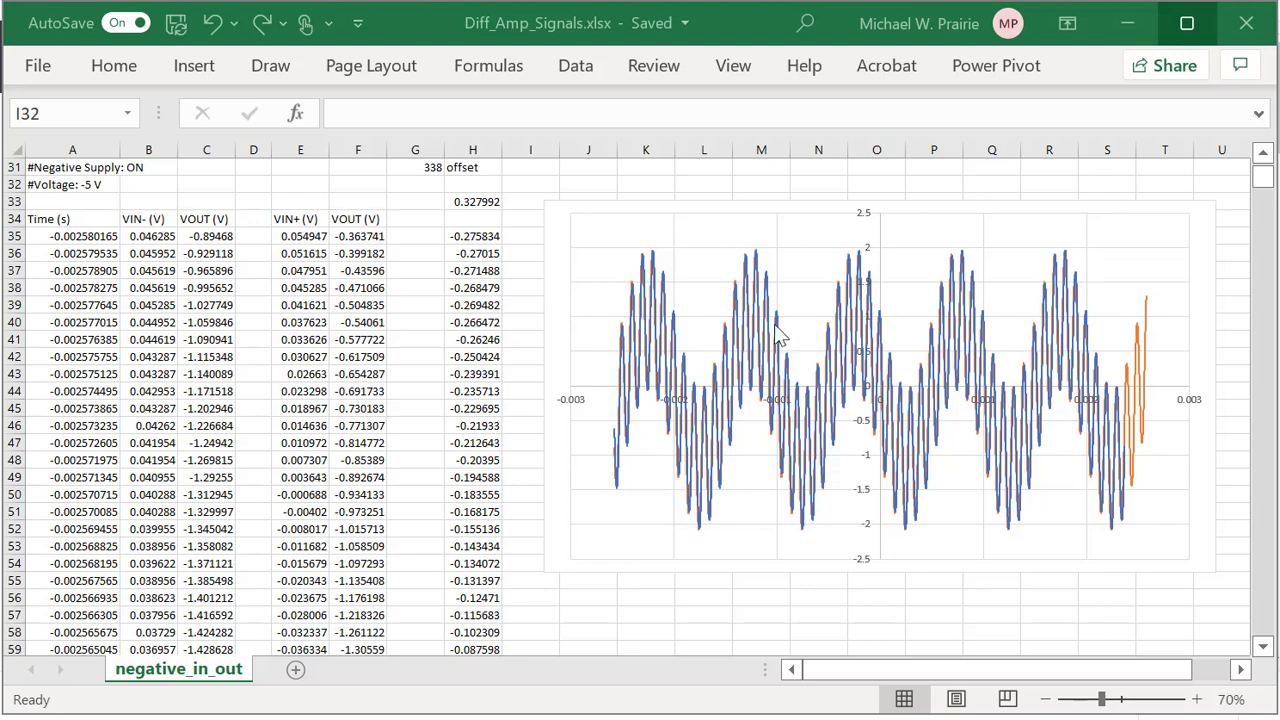
Repoint the blue series from column F to column E, naming it from the VIN+ (V) header in E34.
{"action": "mouse_move", "coordinate": [780, 337]}
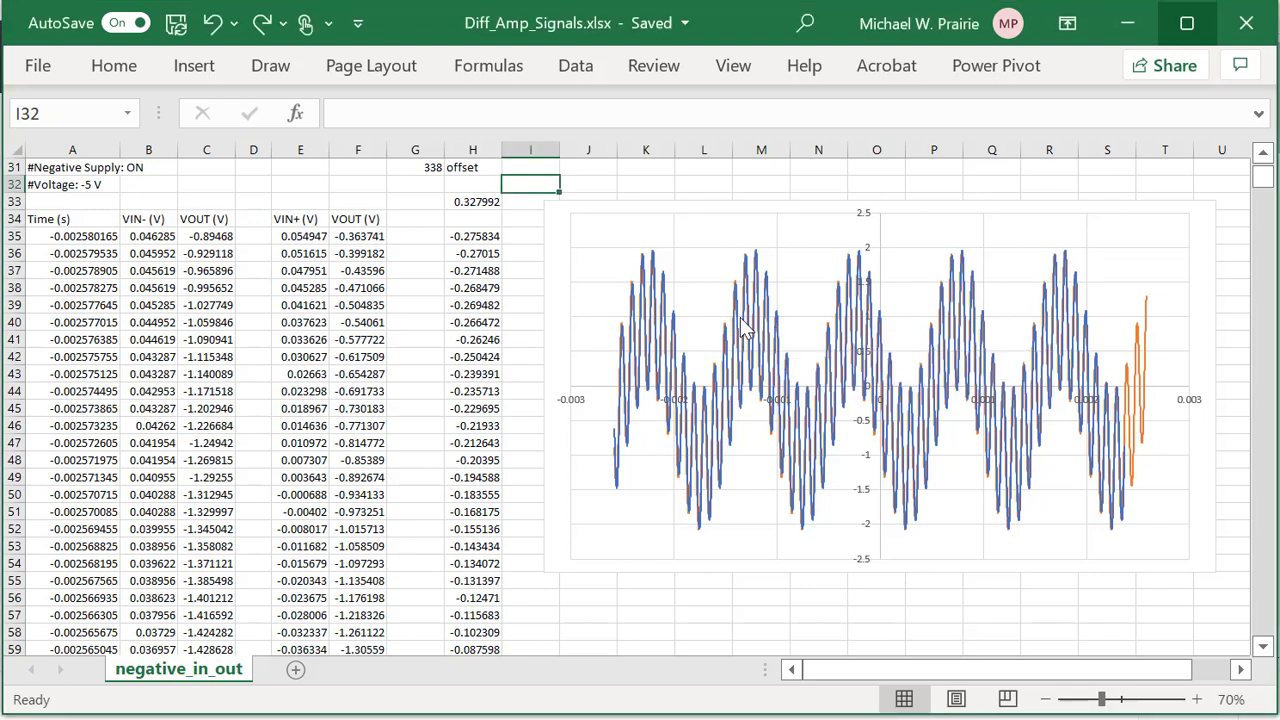
{"action": "left_click", "coordinate": [744, 329]}
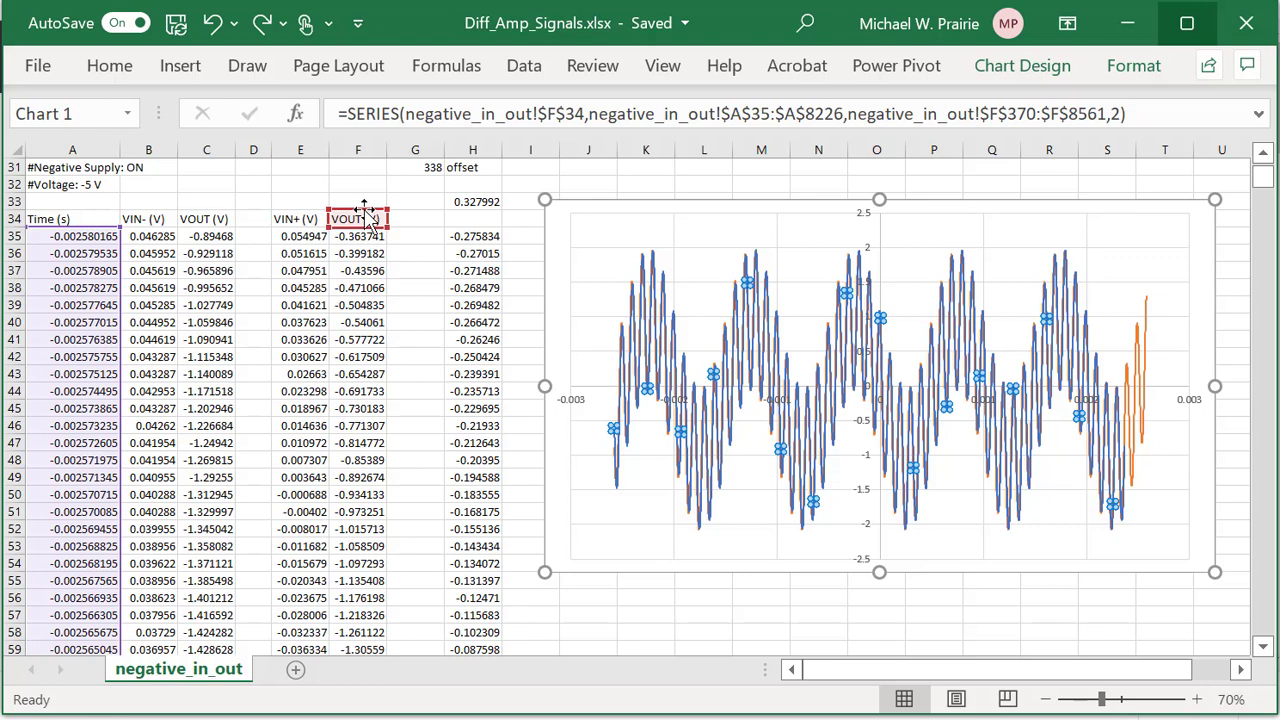
{"action": "left_click_drag", "start_coordinate": [364, 208], "coordinate": [325, 222]}
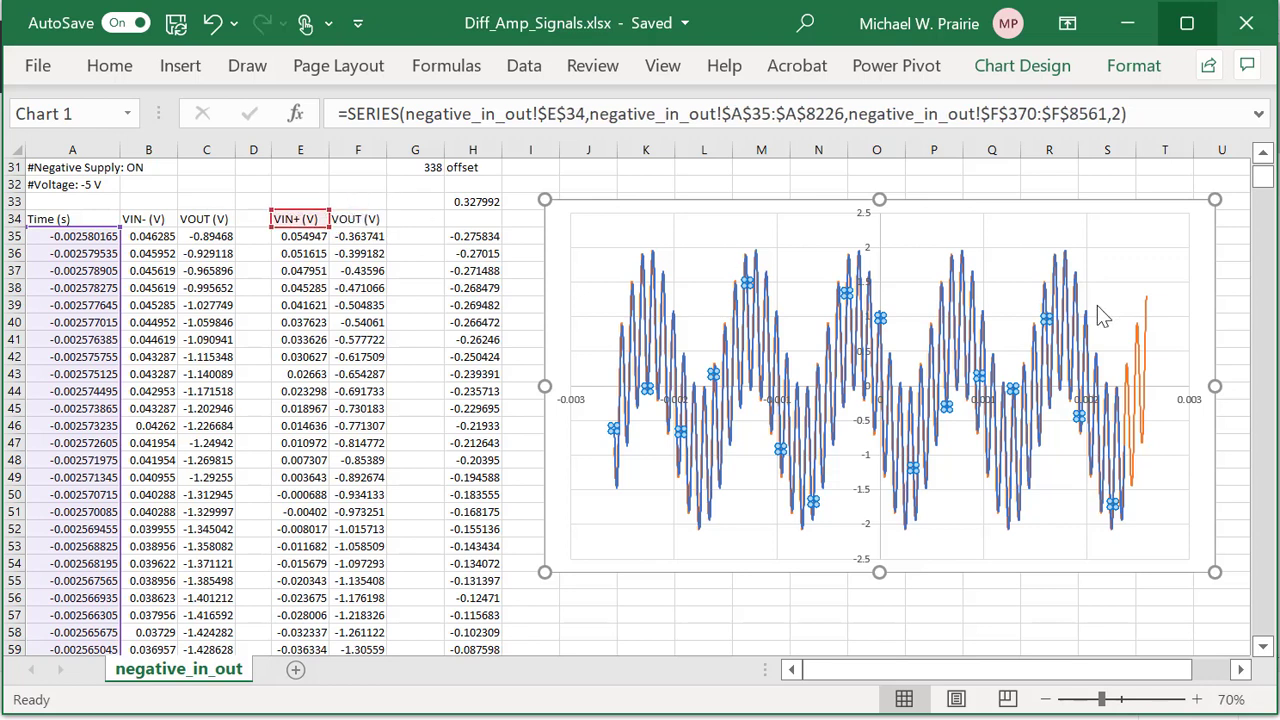
{"action": "left_click_drag", "start_coordinate": [1263, 177], "coordinate": [1268, 200]}
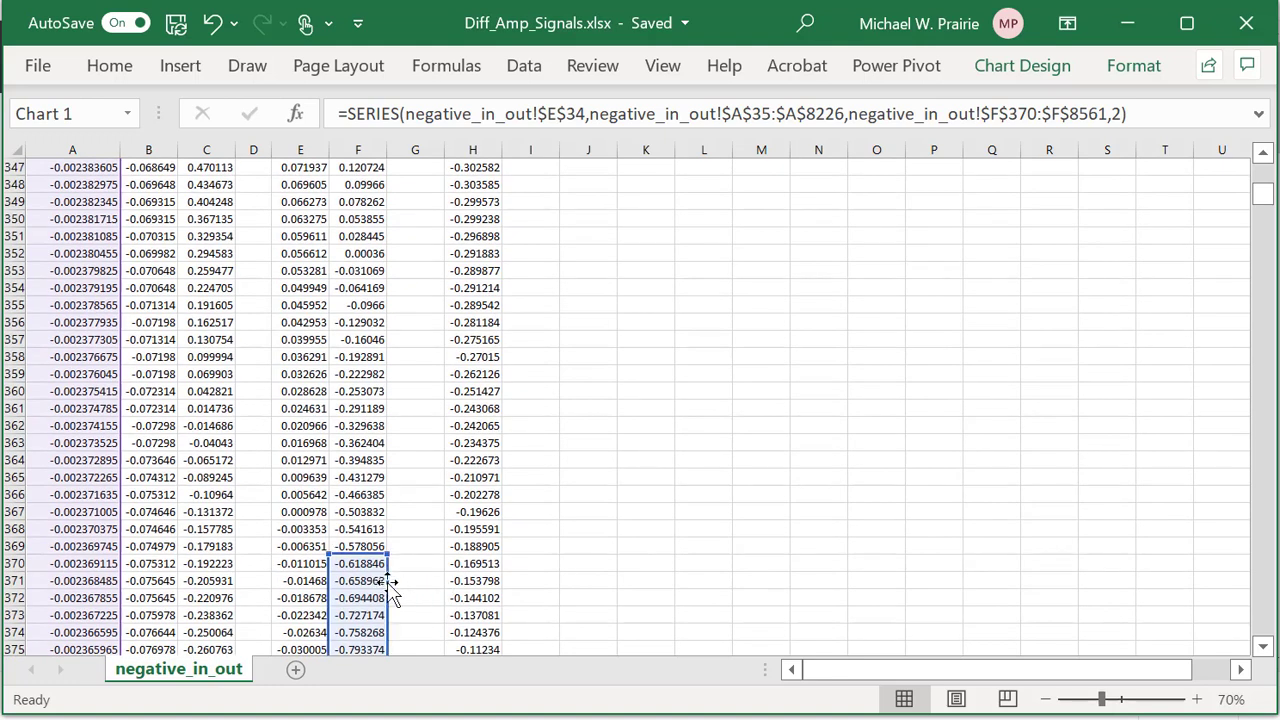
{"action": "left_click_drag", "start_coordinate": [390, 590], "coordinate": [325, 592]}
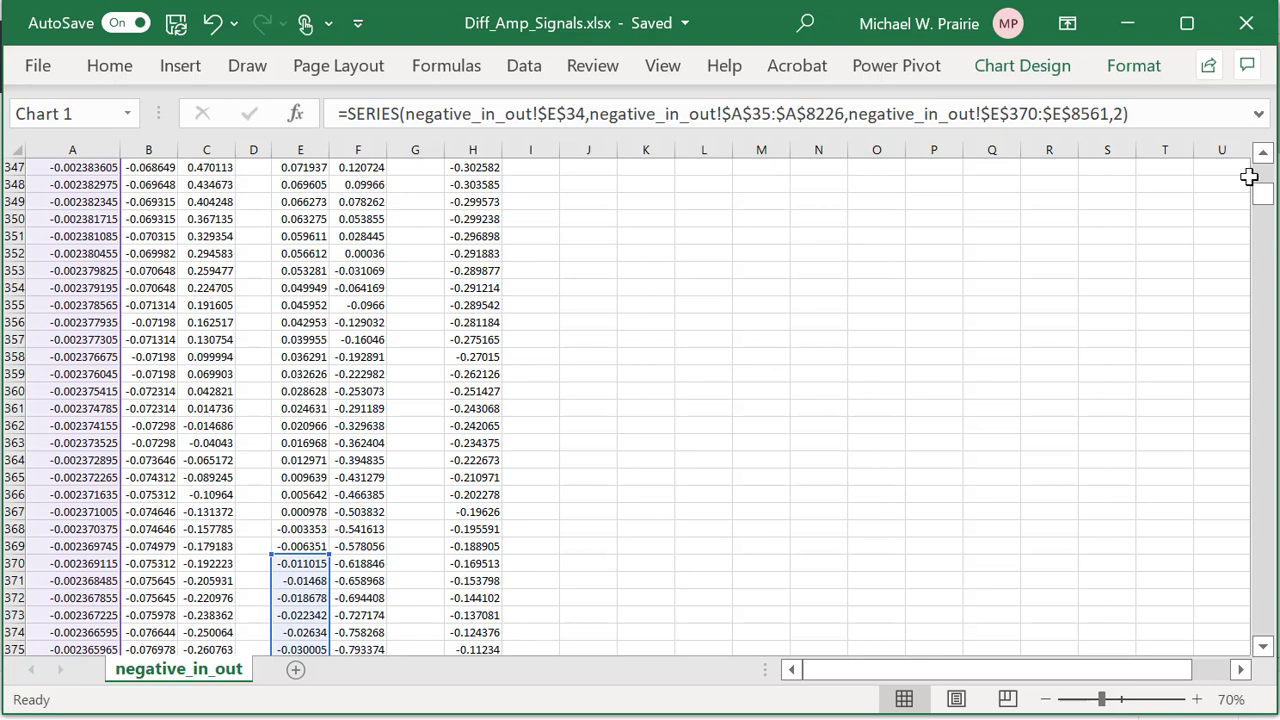
{"action": "left_click_drag", "start_coordinate": [1262, 200], "coordinate": [1266, 178]}
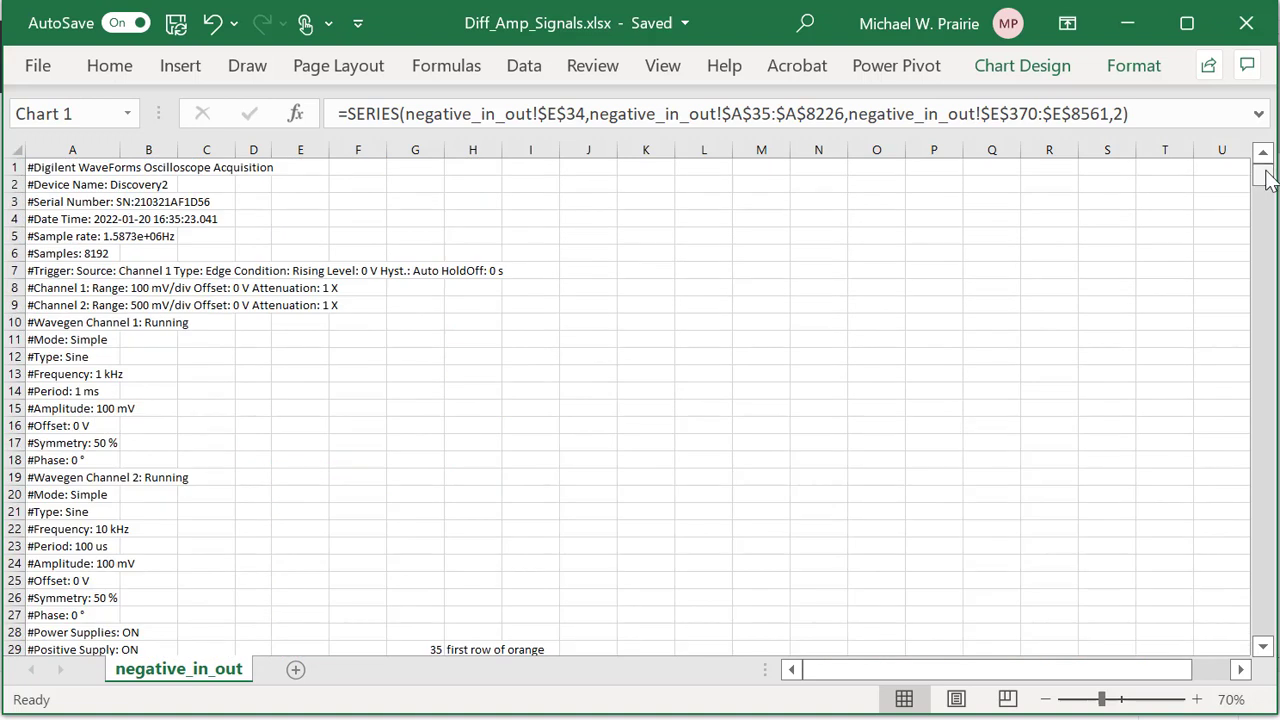
{"action": "scroll", "coordinate": [1109, 266], "scroll_direction": "down", "scroll_amount": 10}
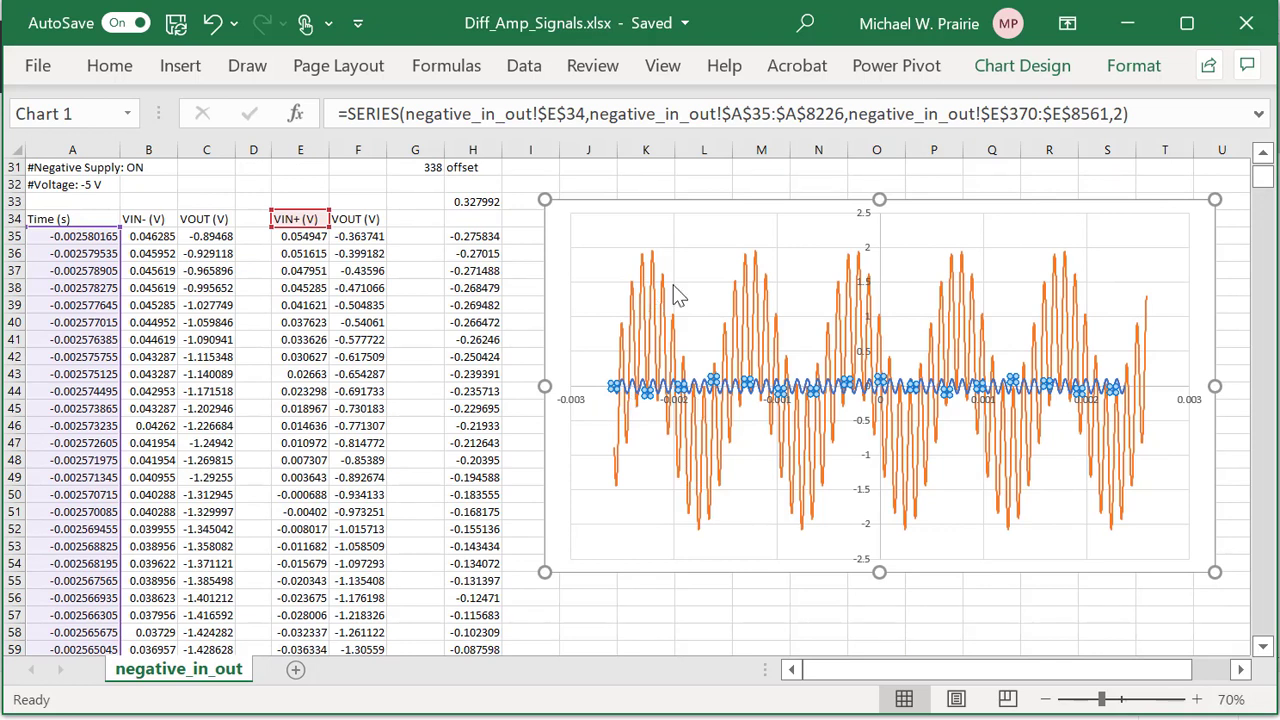
{"action": "left_click", "coordinate": [1200, 283]}
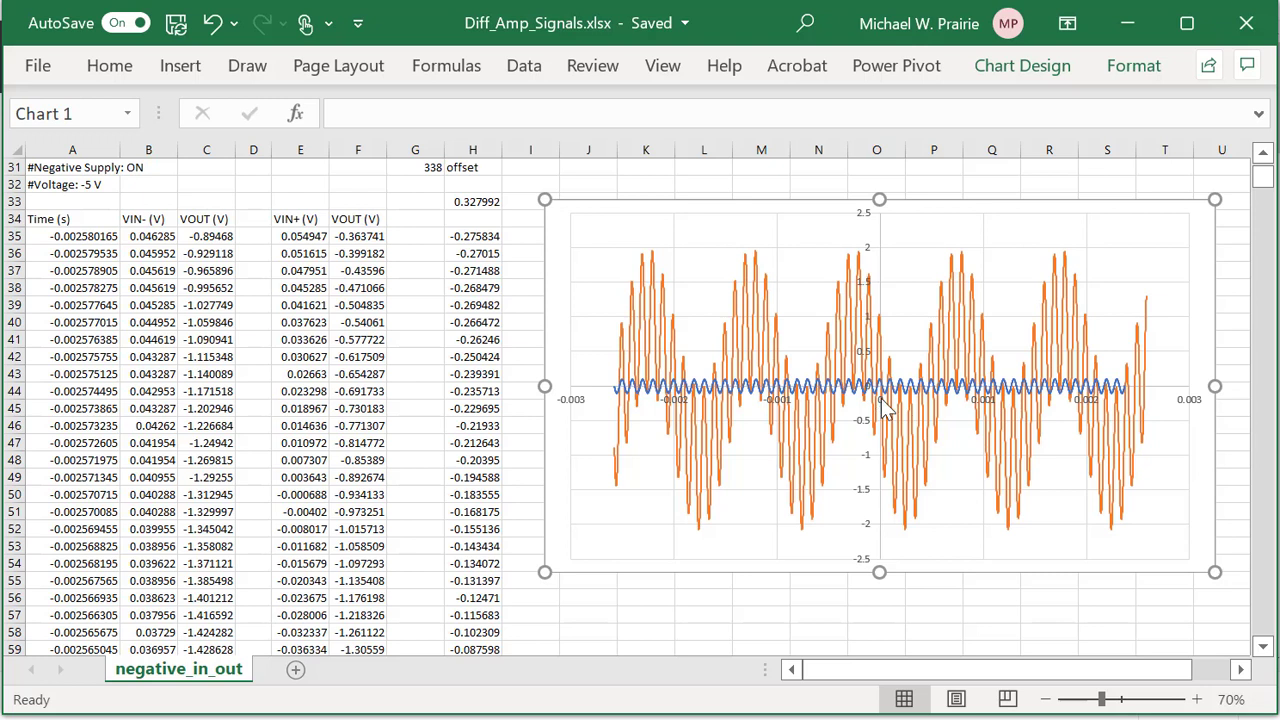
Change the horizontal time axis minimum bound from -0.003 to 0, then reopen Format Axis.
{"action": "left_click", "coordinate": [1189, 405]}
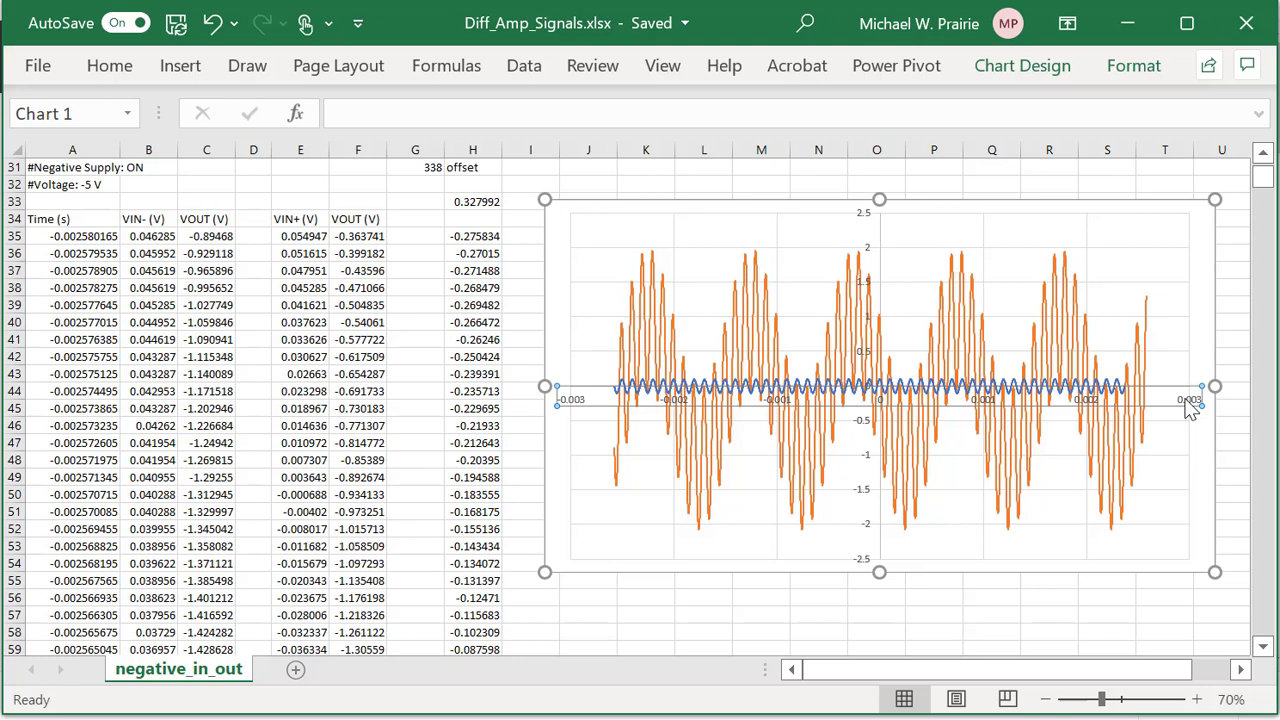
{"action": "right_click", "coordinate": [1189, 405]}
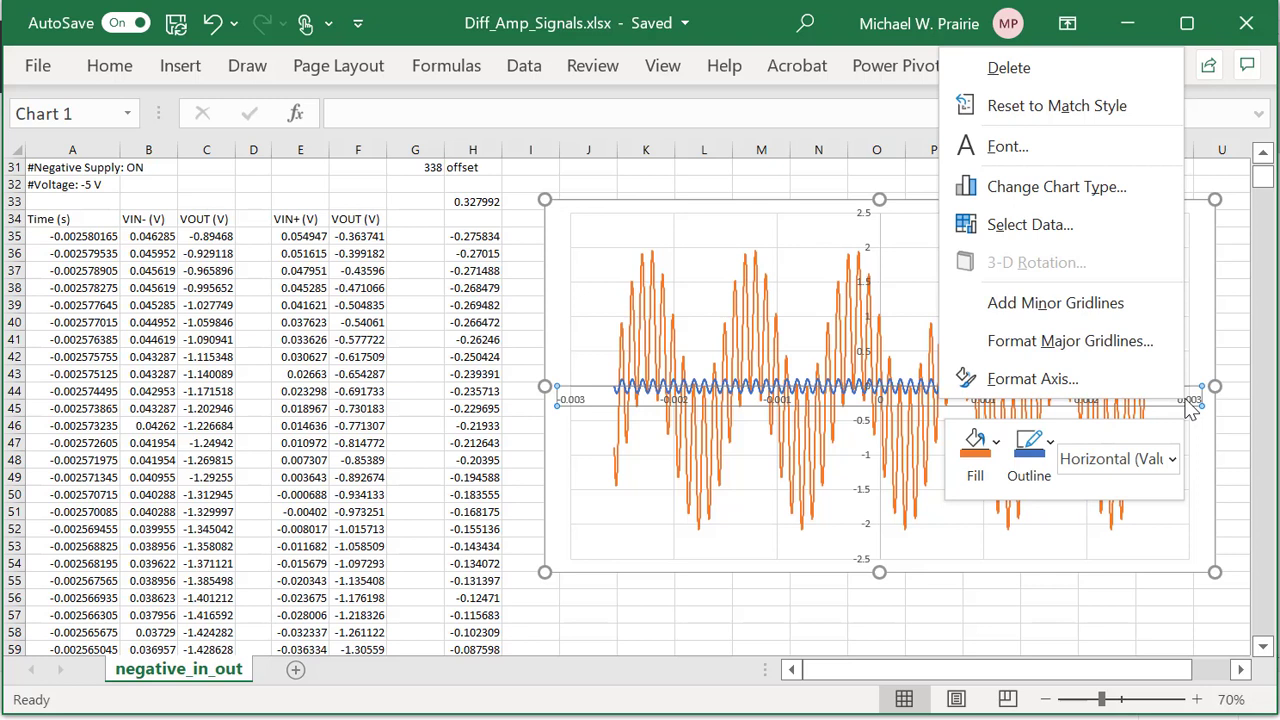
{"action": "left_click", "coordinate": [1028, 385]}
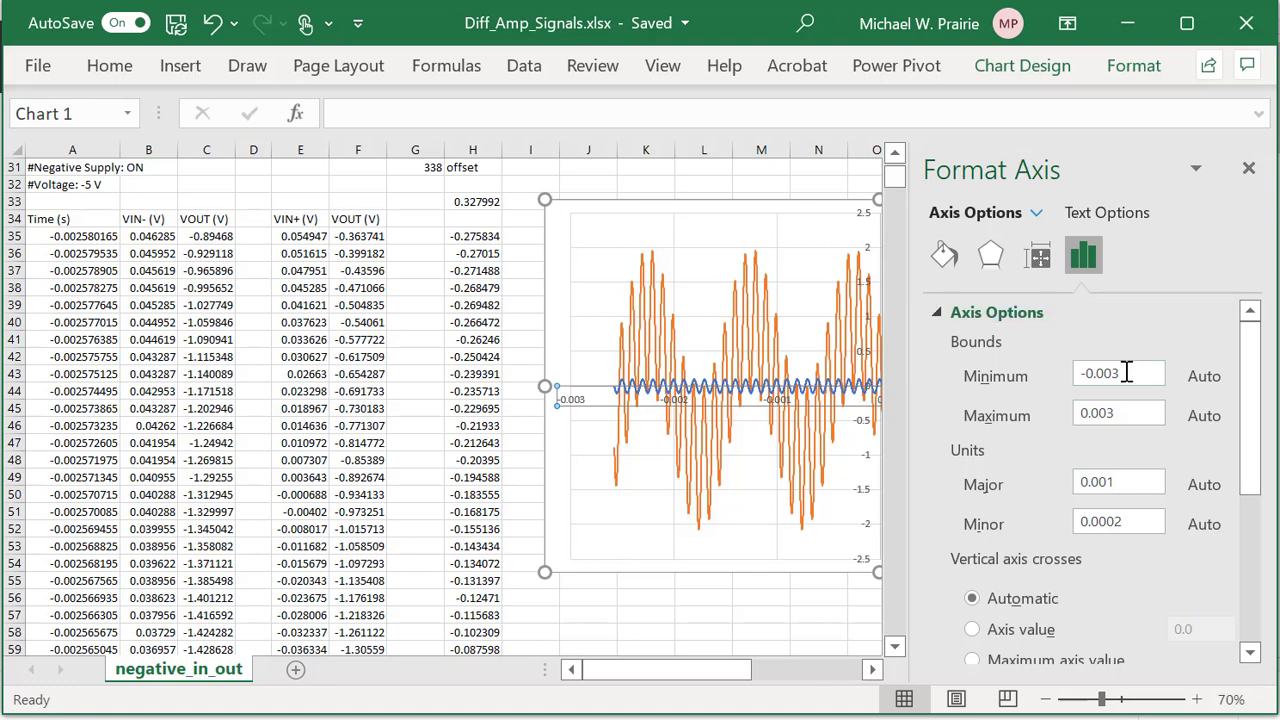
{"action": "left_click_drag", "start_coordinate": [1126, 372], "coordinate": [1052, 376]}
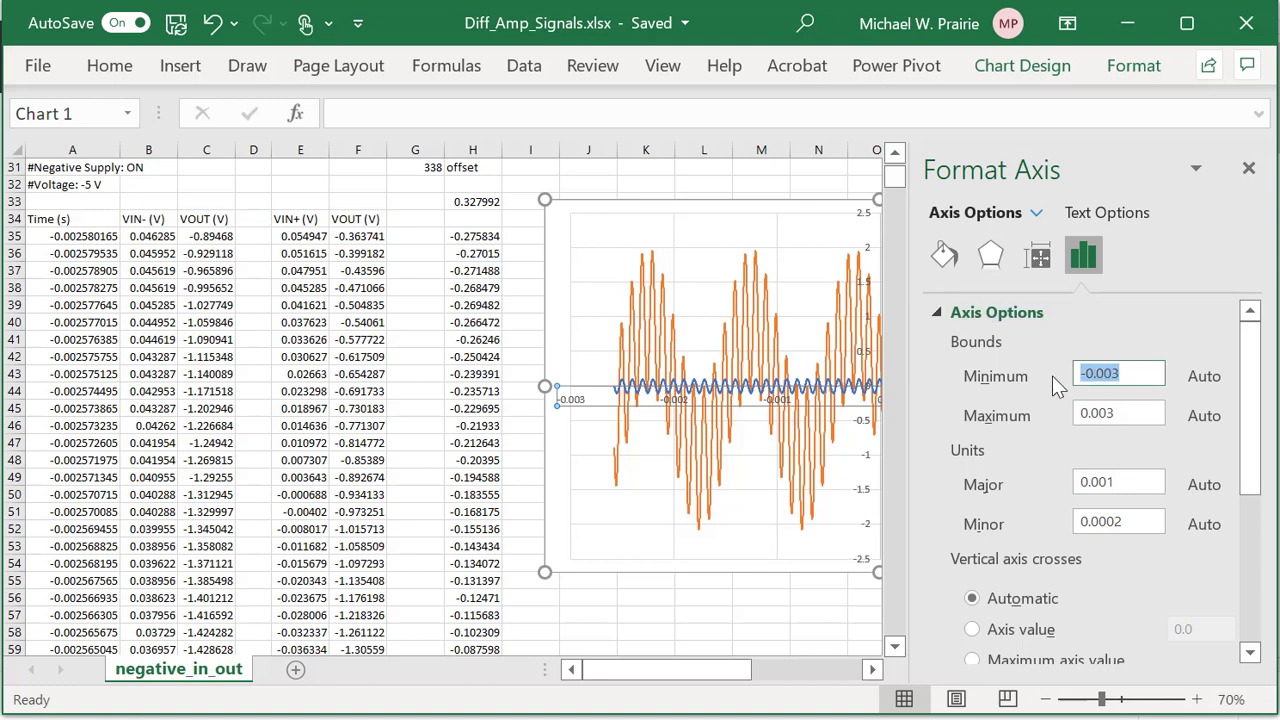
{"action": "type", "text": "0"}
{"action": "left_click", "coordinate": [1137, 417]}
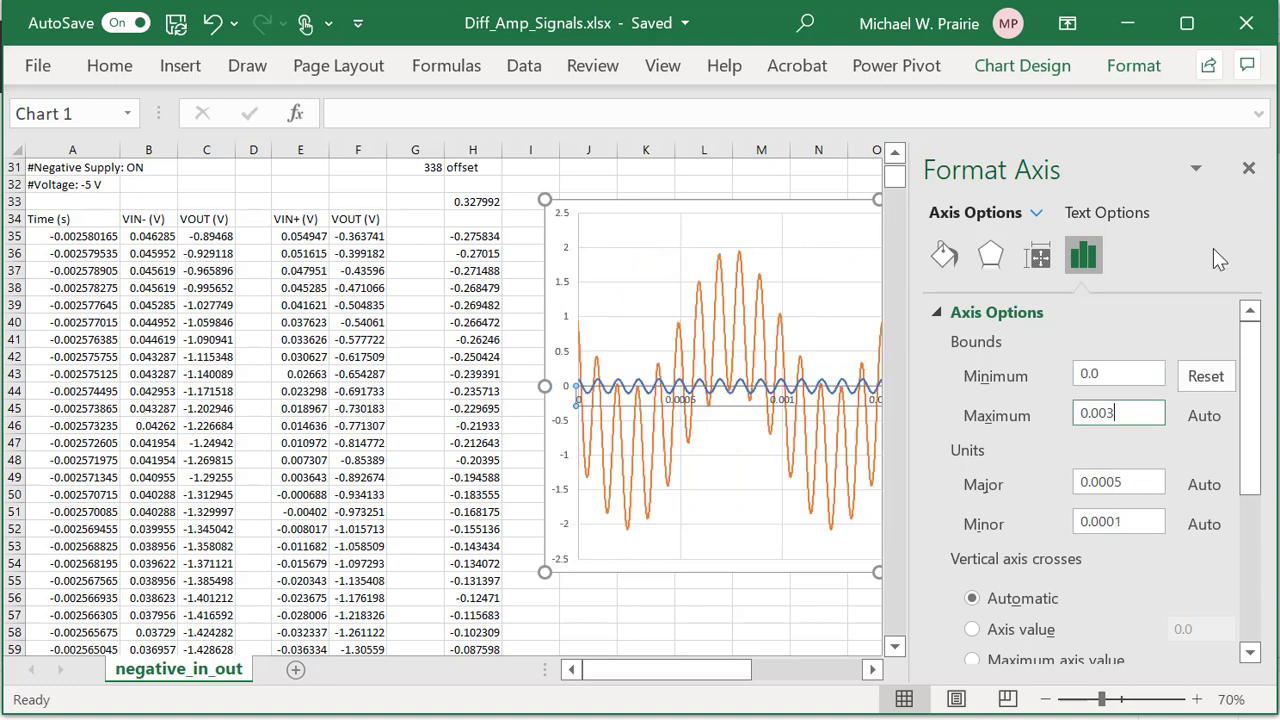
{"action": "left_click", "coordinate": [1248, 168]}
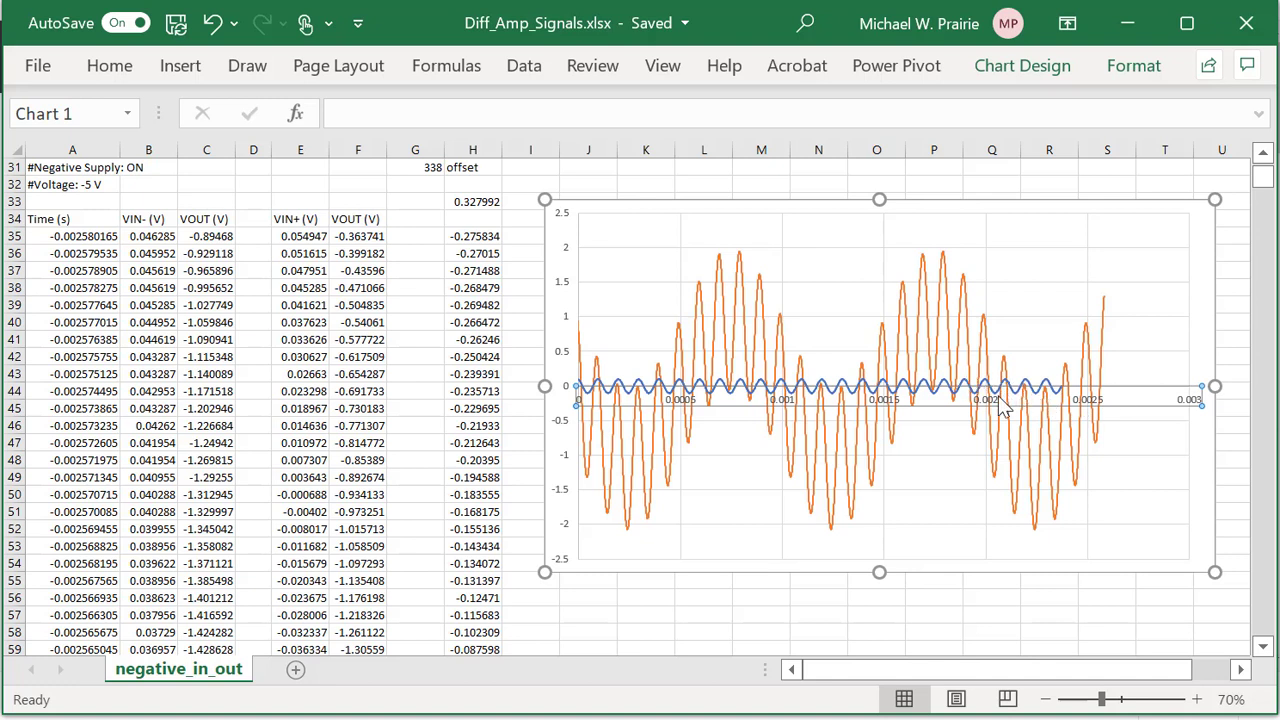
{"action": "right_click", "coordinate": [1190, 410]}
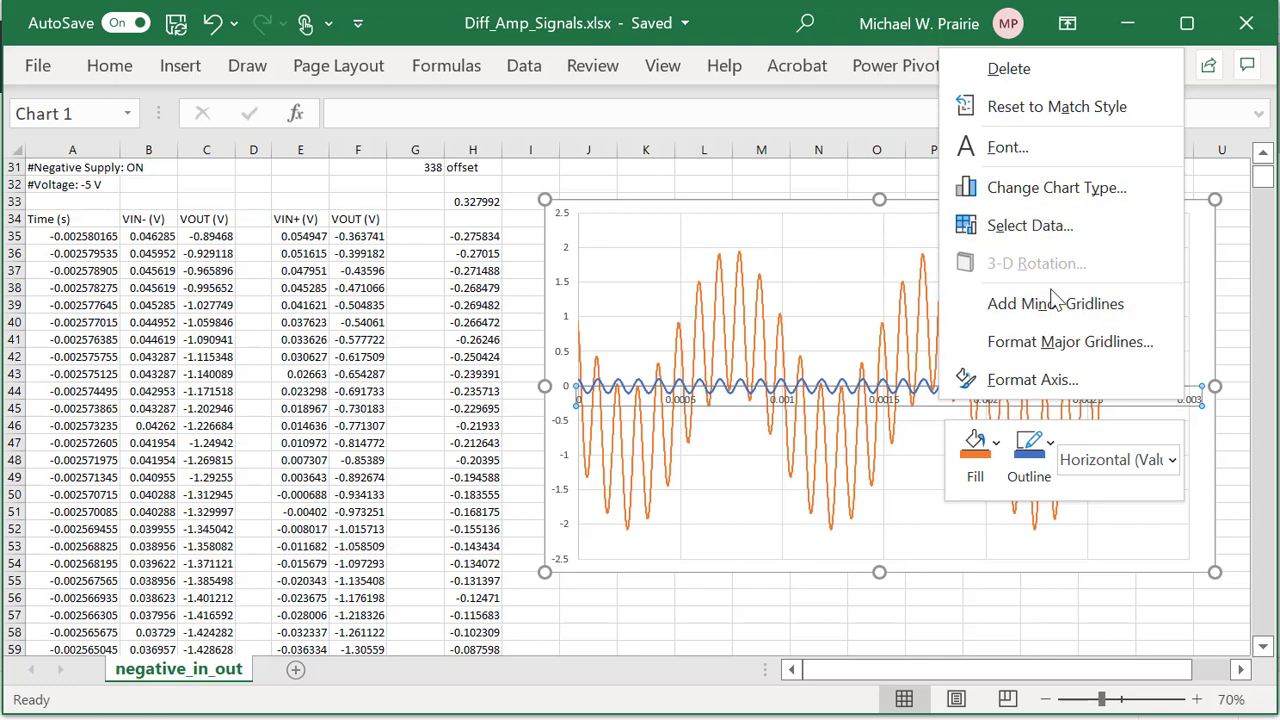
{"action": "left_click", "coordinate": [1041, 378]}
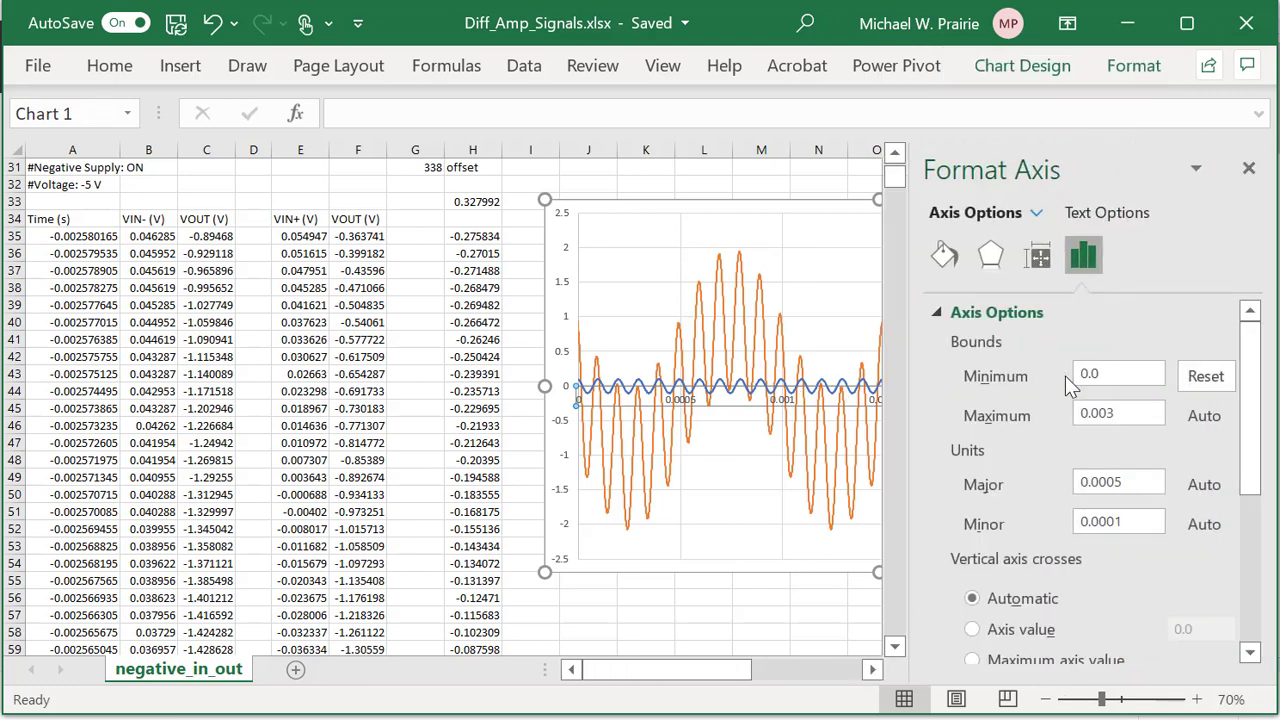
Set the horizontal axis maximum bound to 0.002.
{"action": "left_click", "coordinate": [1115, 413]}
{"action": "scroll", "coordinate": [1137, 480], "scroll_direction": "down", "scroll_amount": 1}
{"action": "left_click", "coordinate": [1136, 418]}
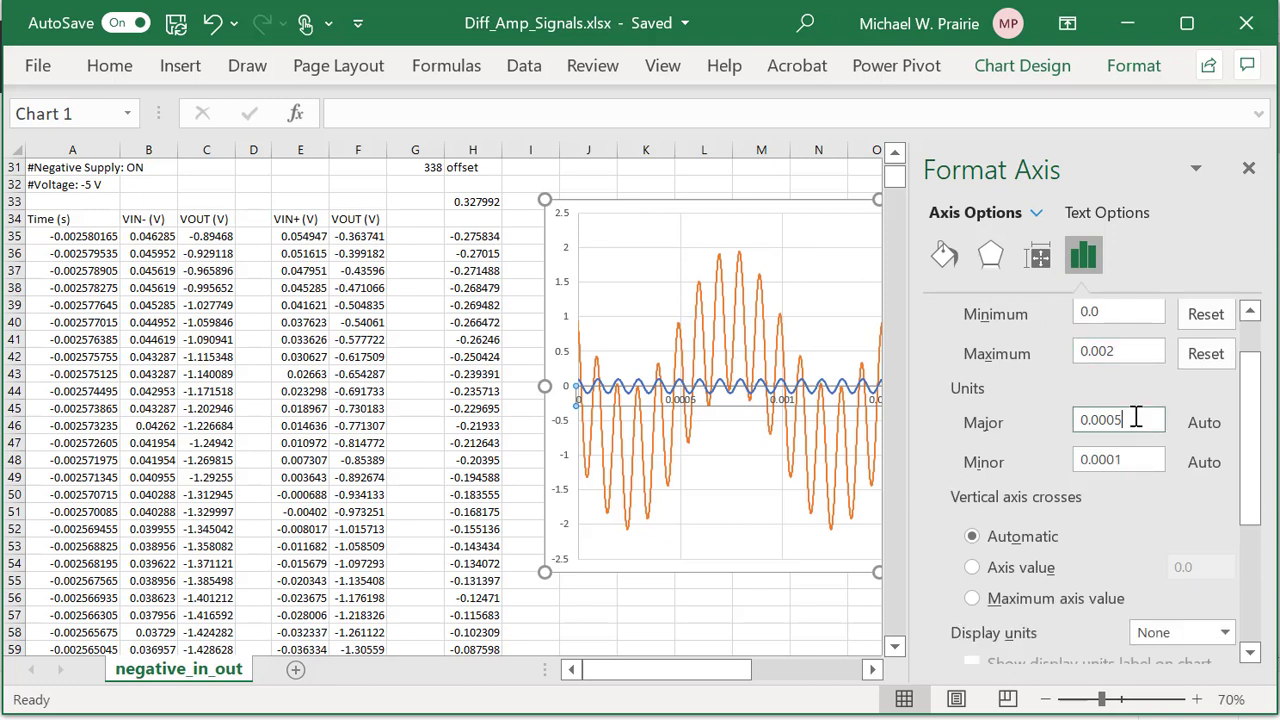
Set the axis Label Position to Low so labels run along the chart bottom.
{"action": "scroll", "coordinate": [1128, 392], "scroll_direction": "down", "scroll_amount": 2}
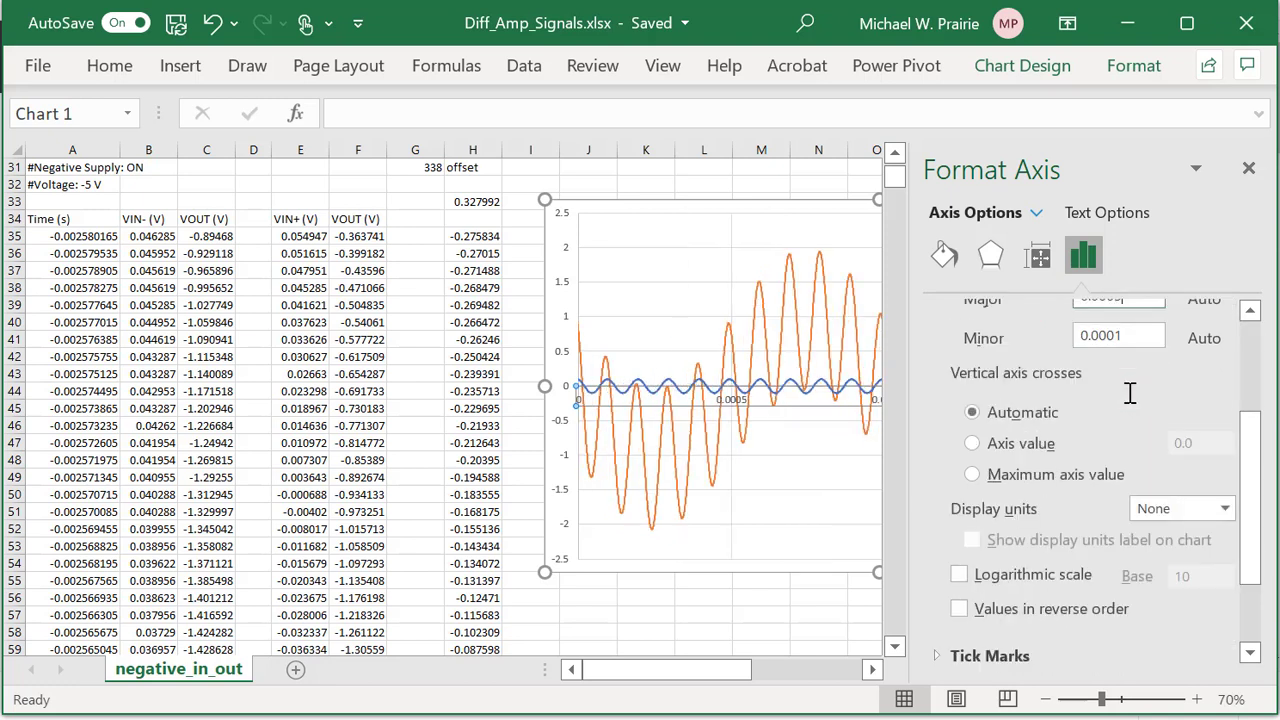
{"action": "scroll", "coordinate": [1128, 392], "scroll_direction": "down", "scroll_amount": 2}
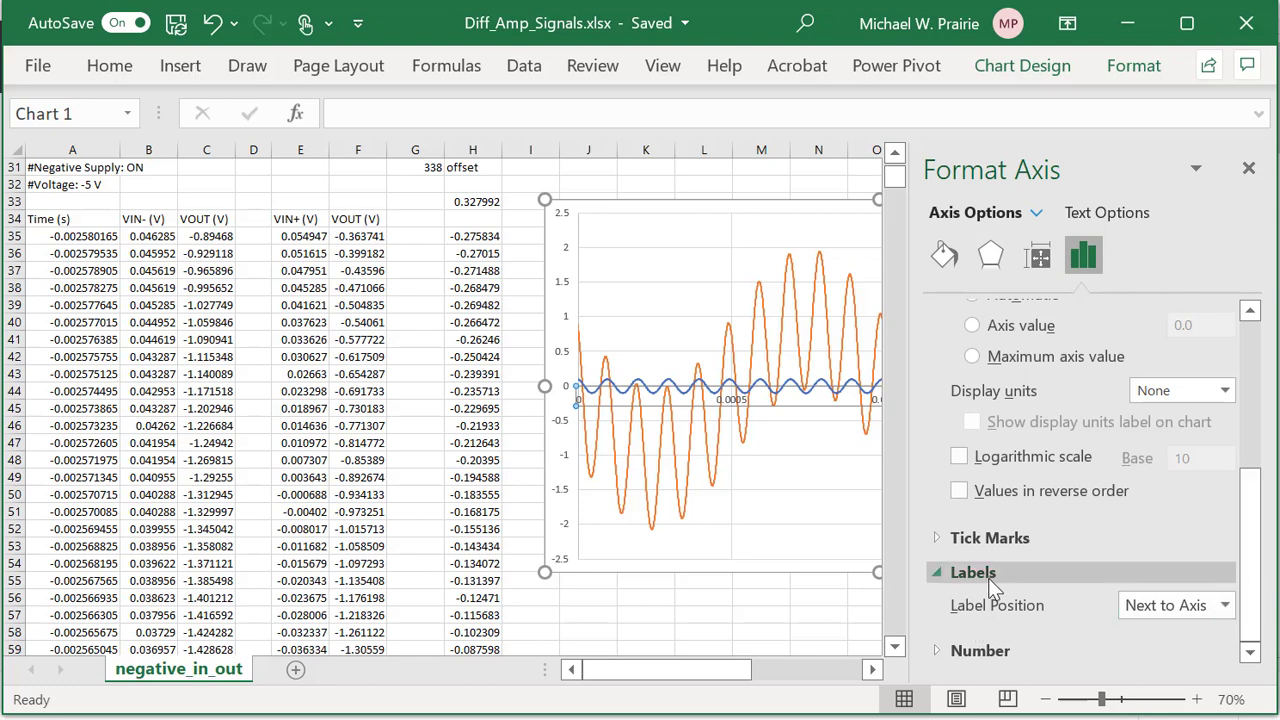
{"action": "left_click", "coordinate": [988, 578]}
{"action": "left_click", "coordinate": [982, 615]}
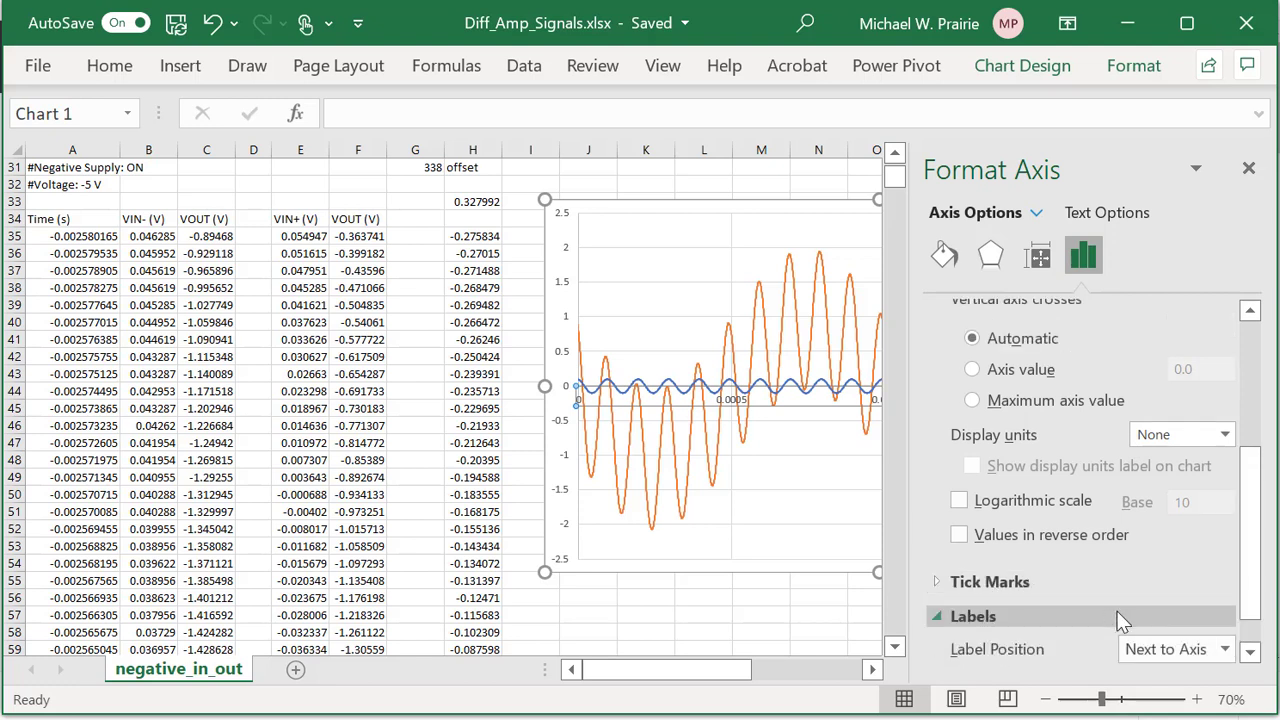
{"action": "scroll", "coordinate": [1125, 617], "scroll_direction": "down", "scroll_amount": 1}
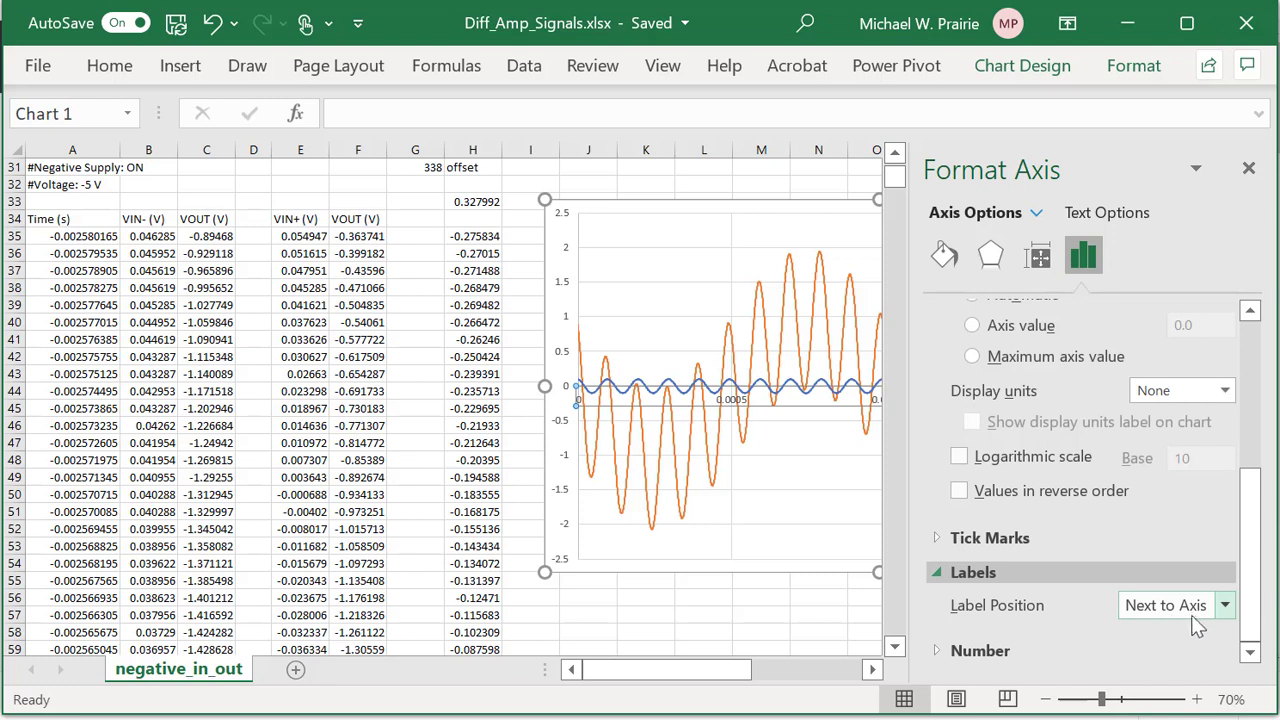
{"action": "left_click", "coordinate": [1223, 605]}
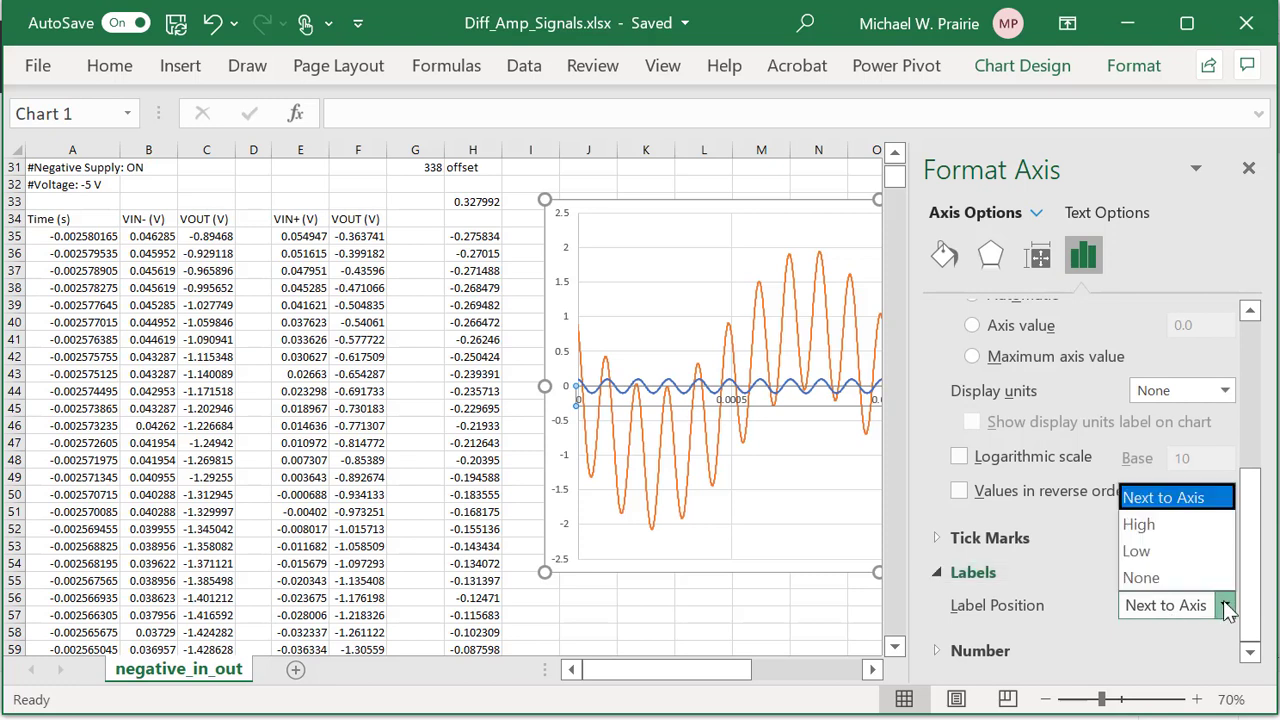
{"action": "left_click", "coordinate": [1158, 560]}
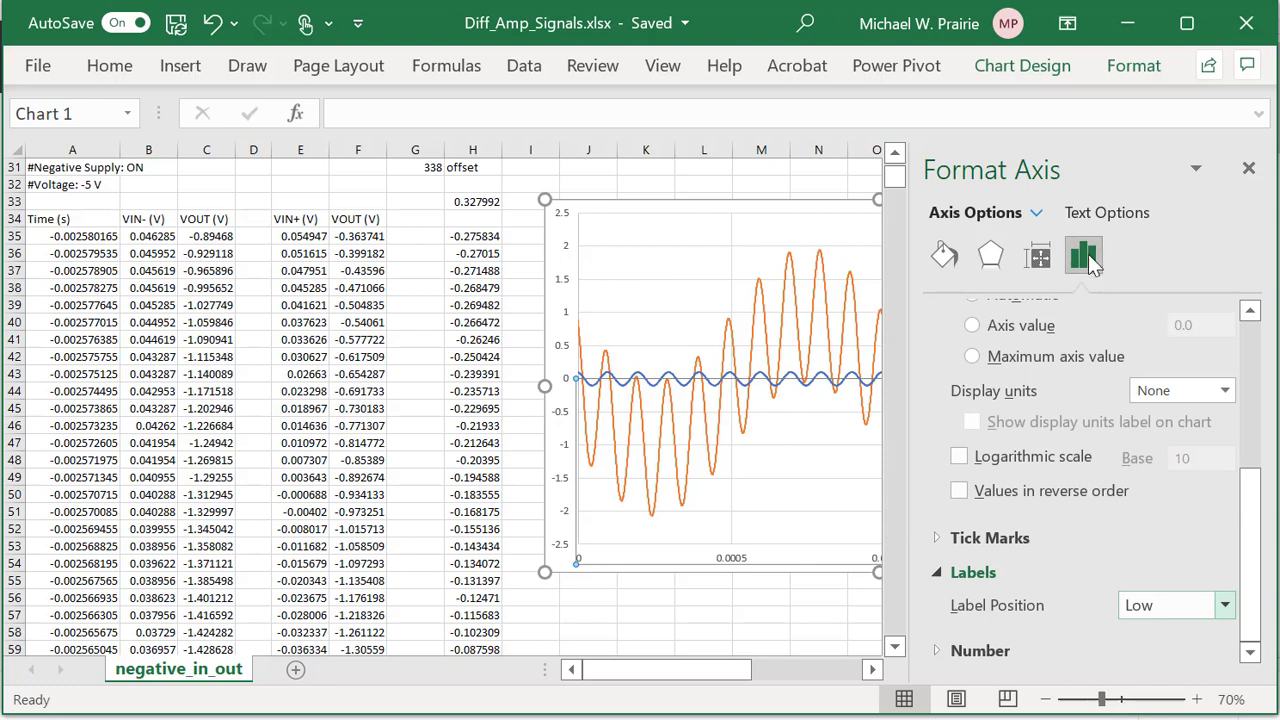
Make the horizontal axis line solid black at 1.75 pt width.
{"action": "left_click", "coordinate": [945, 256]}
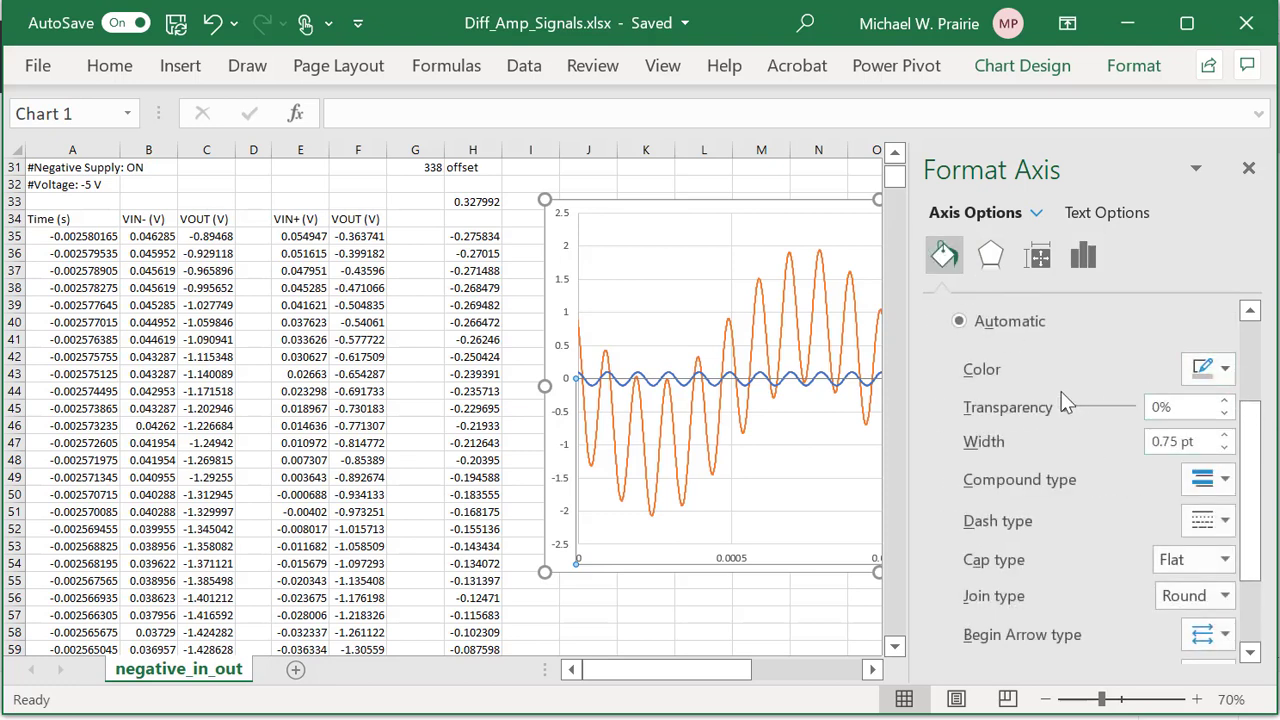
{"action": "left_click", "coordinate": [1226, 370]}
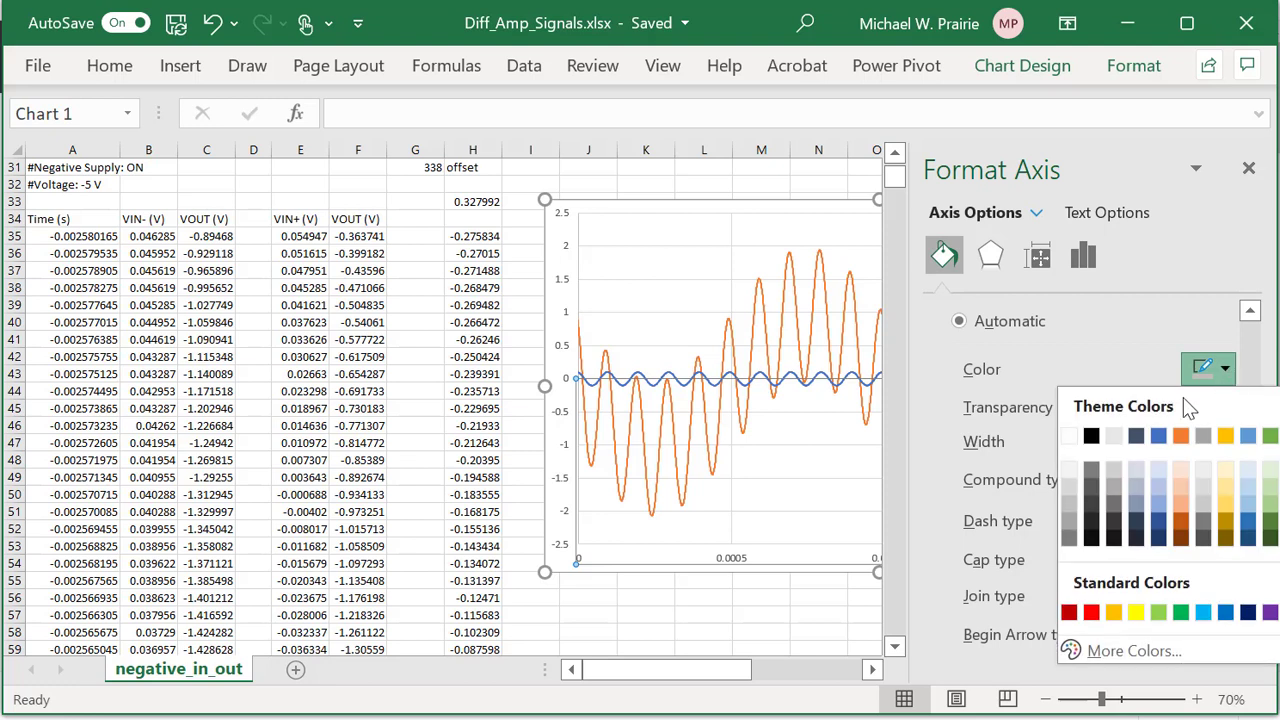
{"action": "left_click", "coordinate": [1092, 437]}
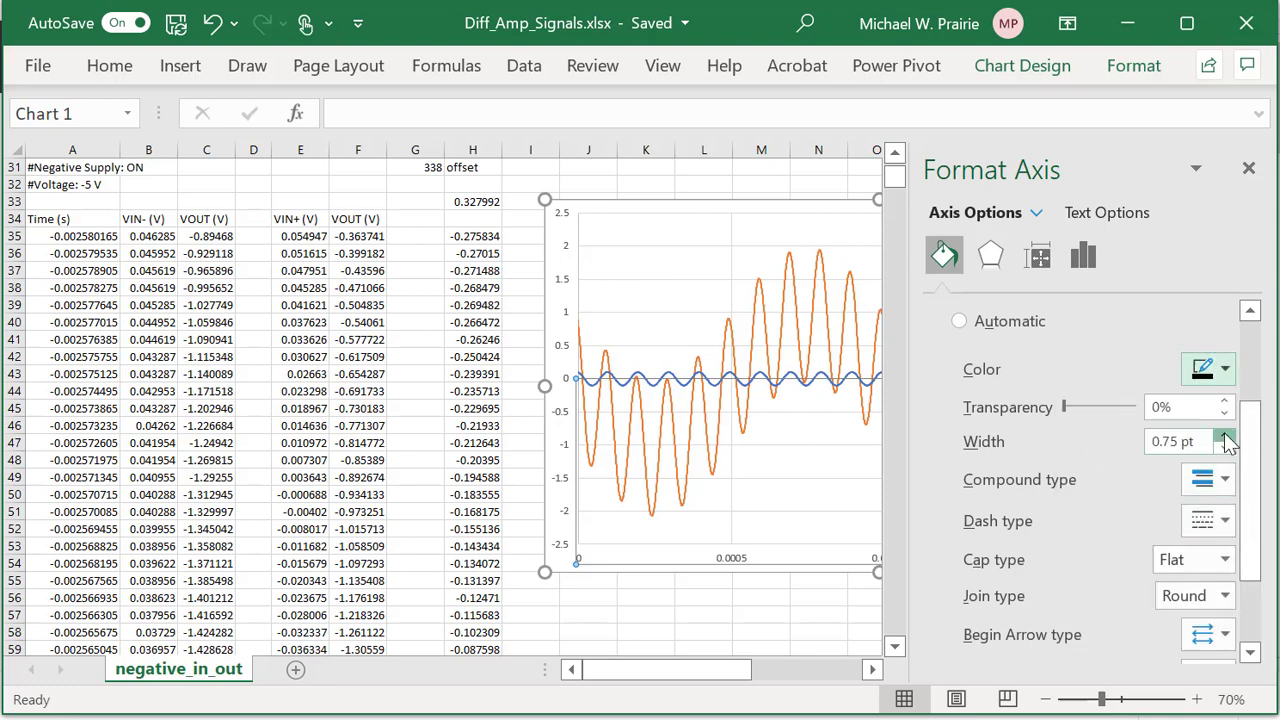
{"action": "left_click", "coordinate": [1227, 437]}
{"action": "left_click", "coordinate": [1227, 437]}
{"action": "left_click", "coordinate": [1227, 437]}
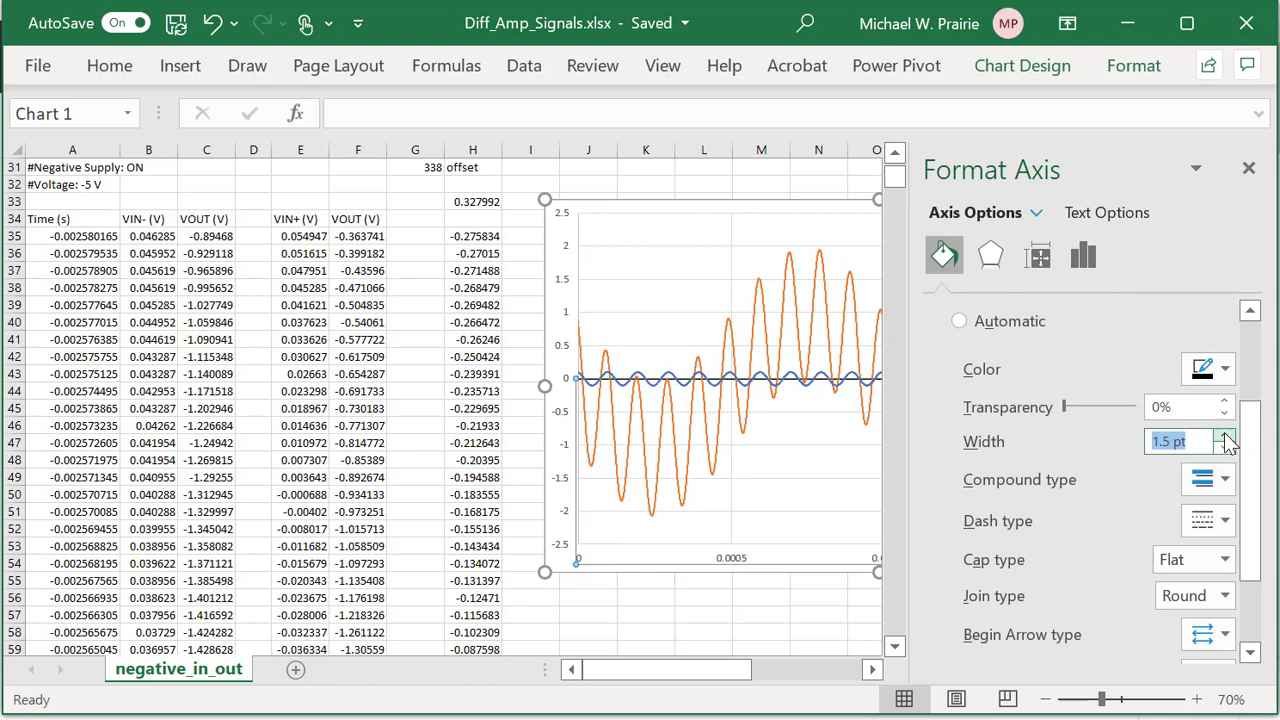
{"action": "left_click", "coordinate": [1227, 437]}
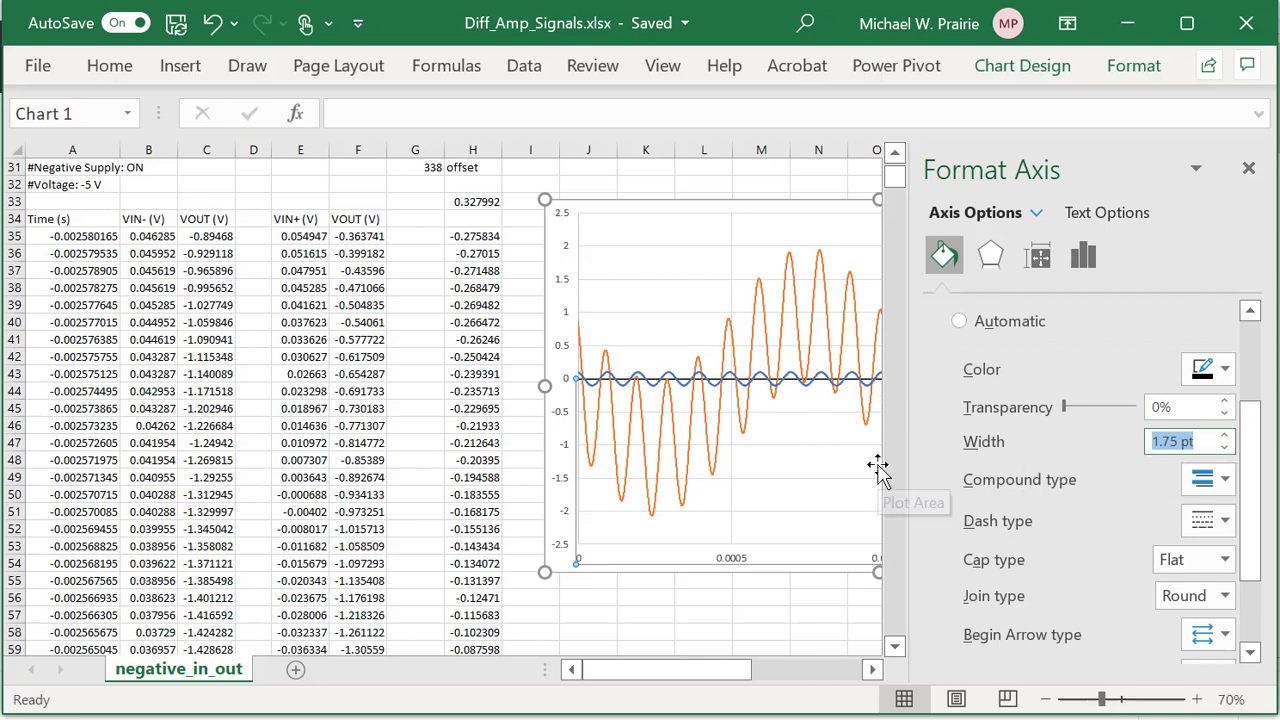
{"action": "left_click", "coordinate": [1250, 170]}
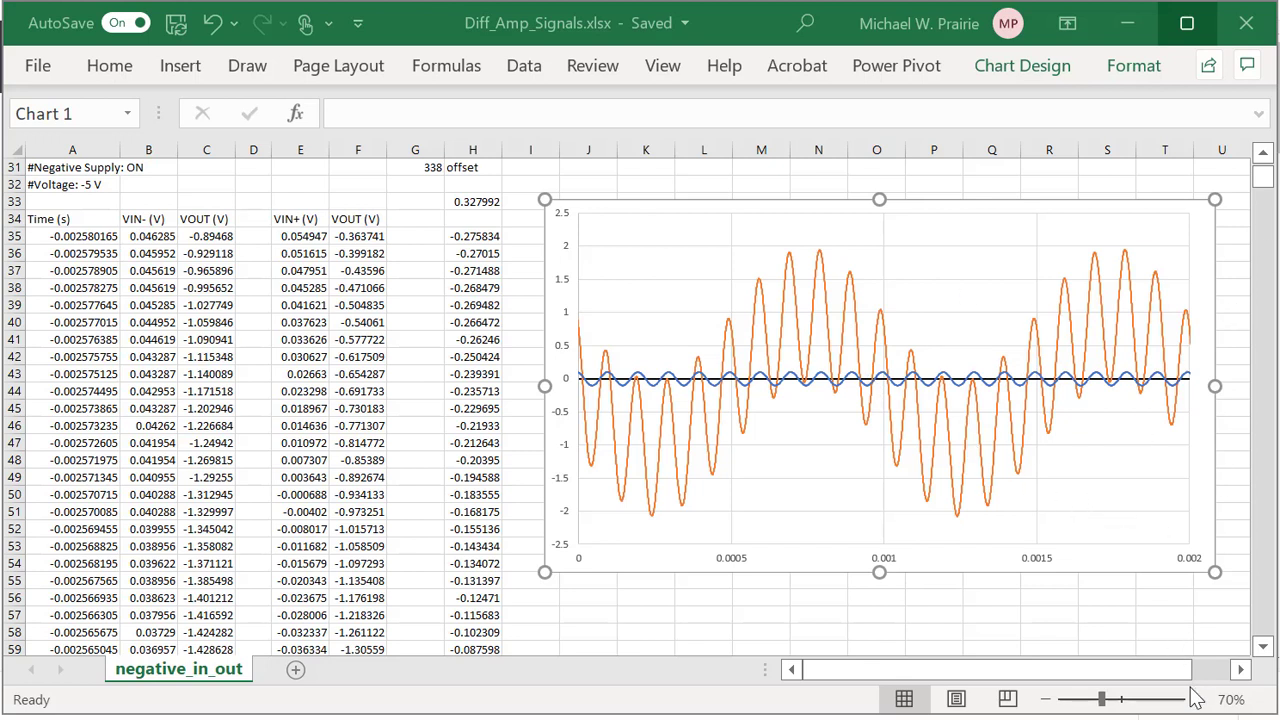
Turn on the chart legend from the Chart Elements list.
{"action": "left_click", "coordinate": [1242, 670]}
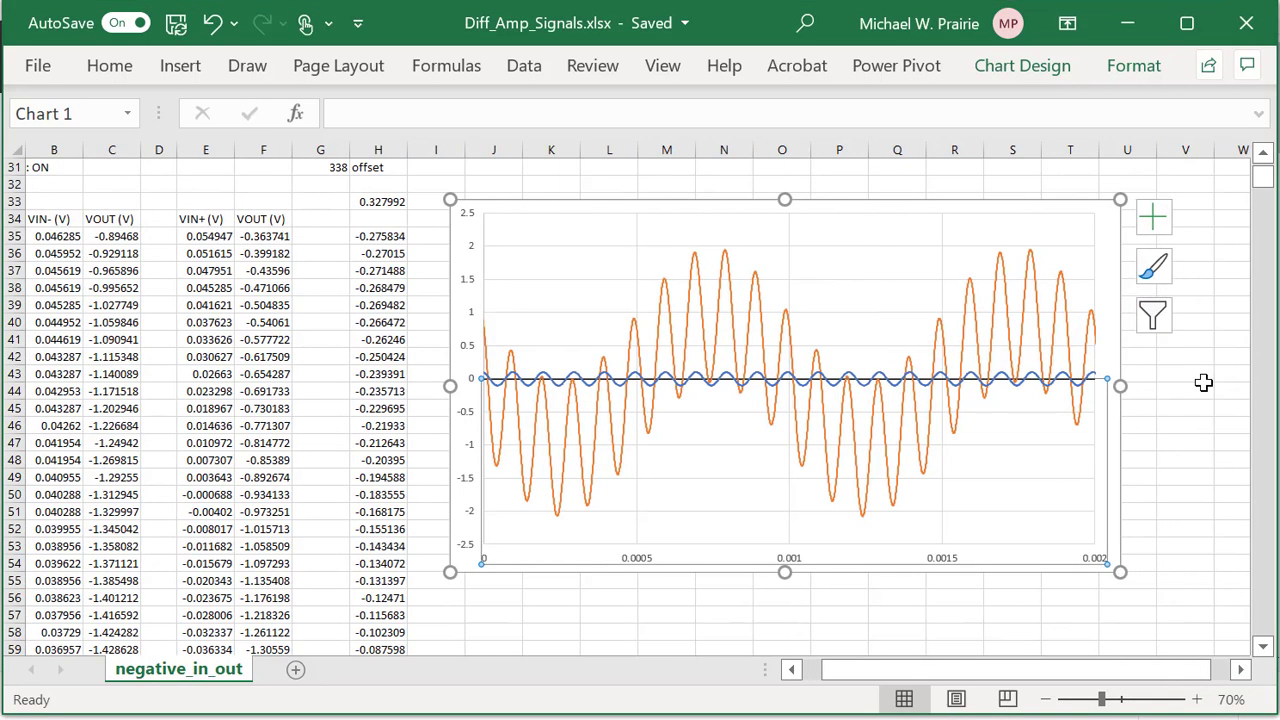
{"action": "left_click", "coordinate": [1113, 330]}
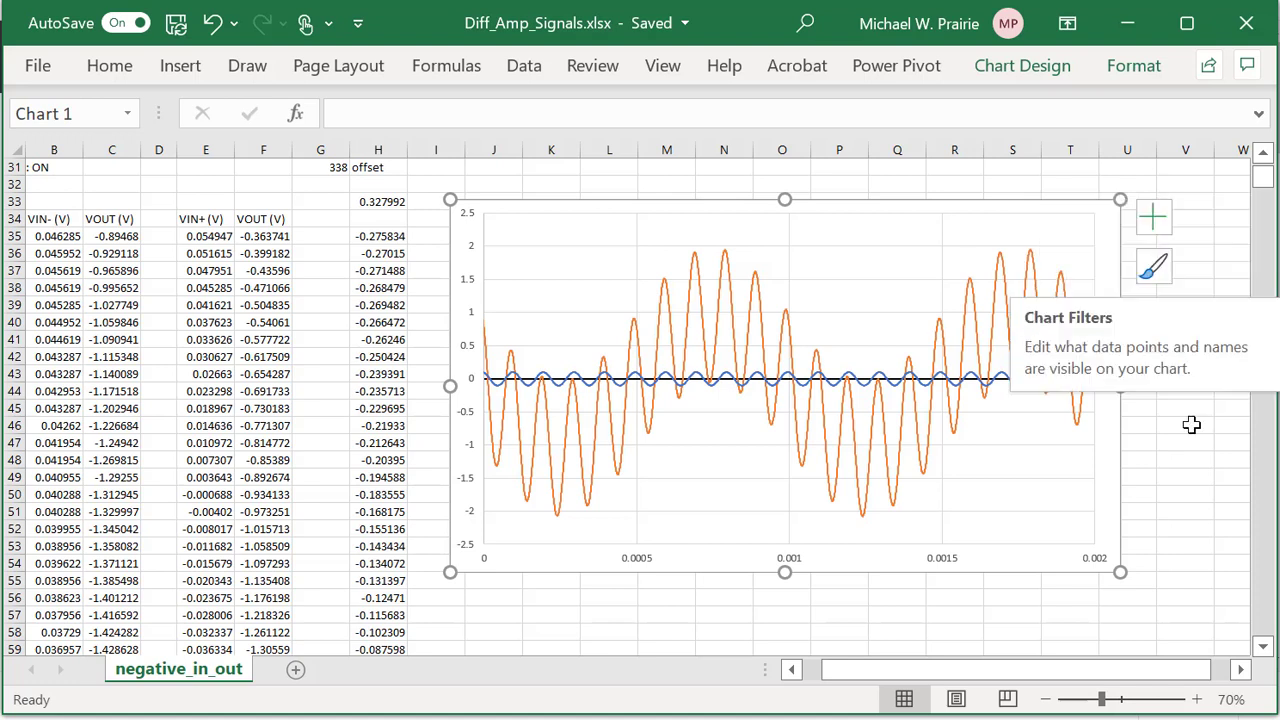
{"action": "left_click", "coordinate": [1153, 217]}
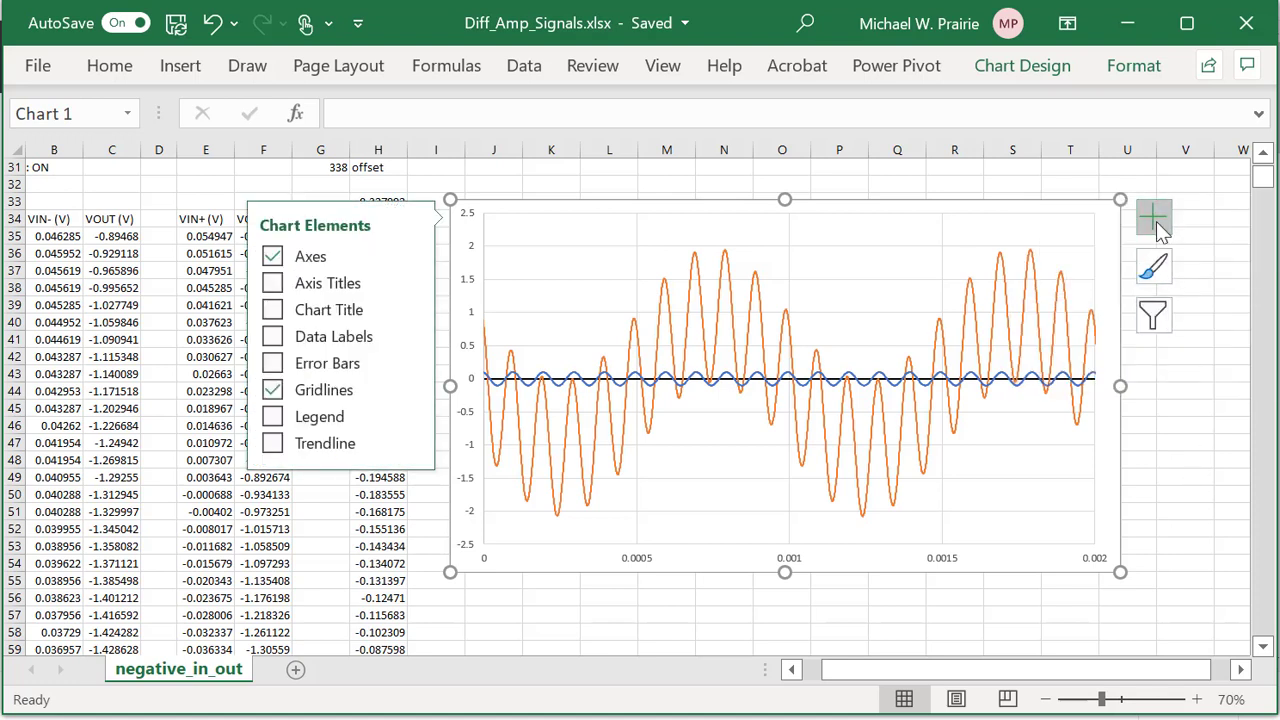
{"action": "left_click", "coordinate": [268, 424]}
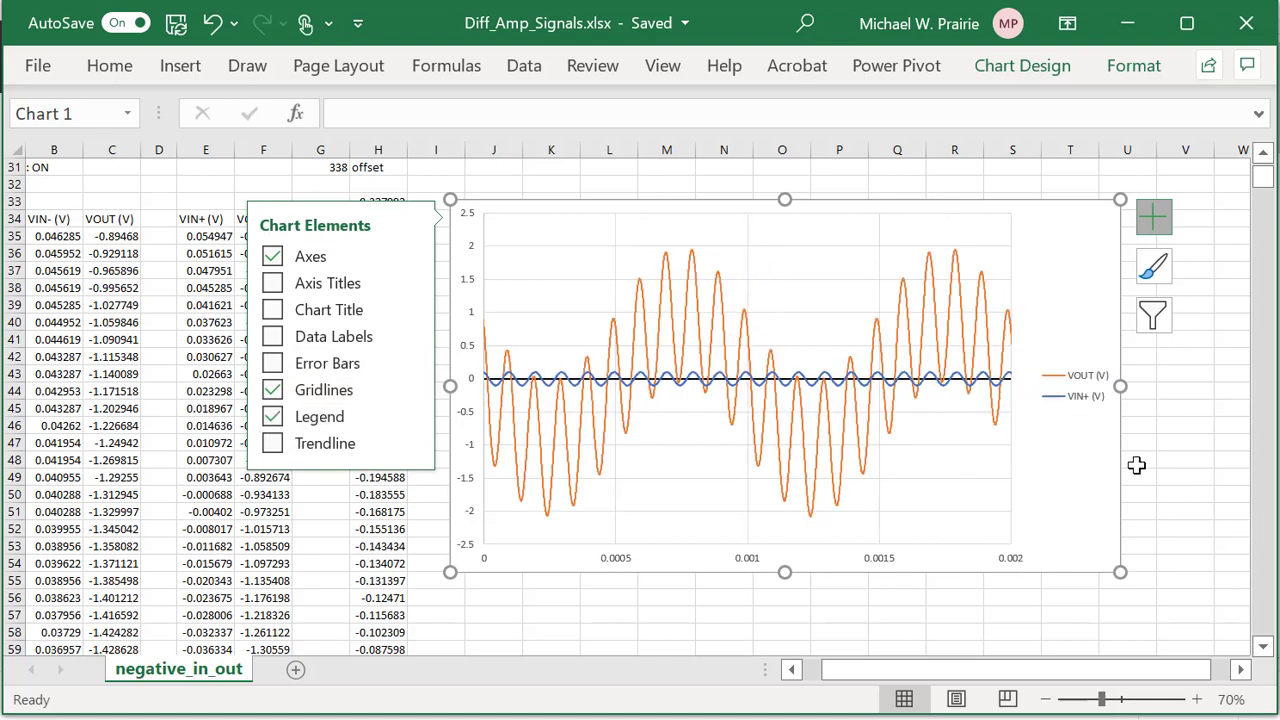
Move the legend into the plot's lower right and widen the plot area to the right.
{"action": "left_click", "coordinate": [1089, 396]}
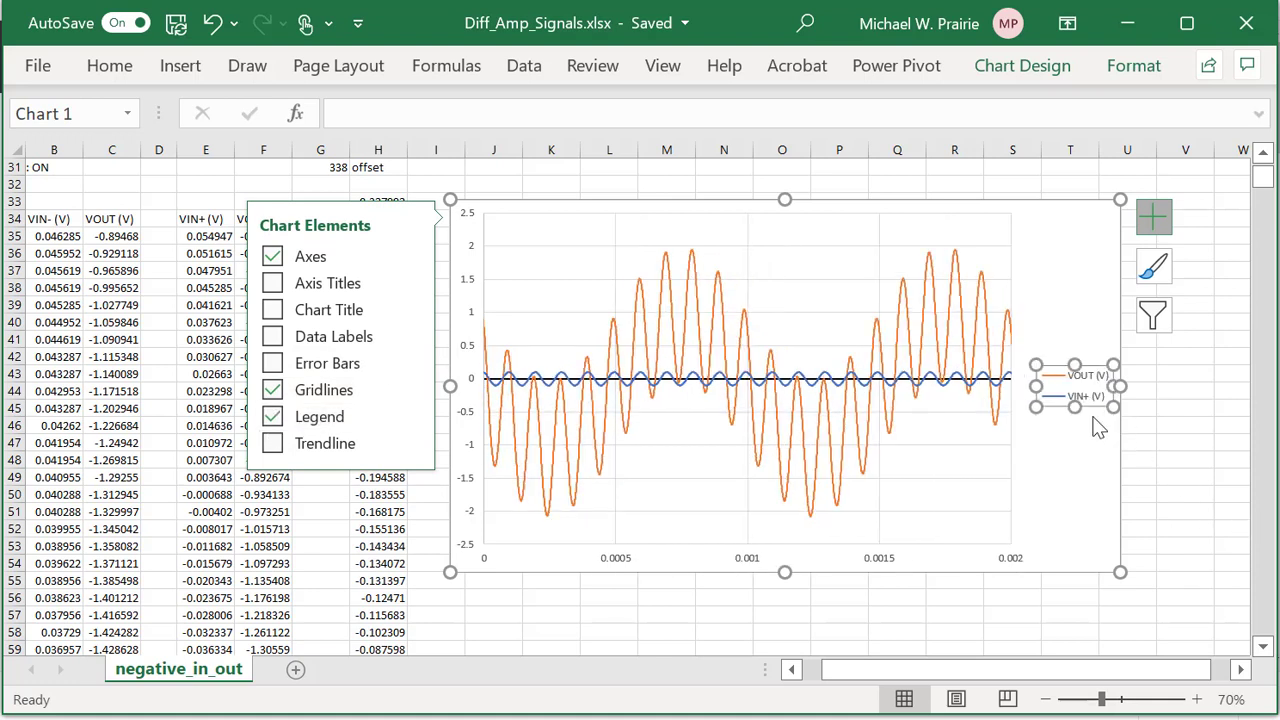
{"action": "left_click_drag", "start_coordinate": [1095, 405], "coordinate": [1005, 438]}
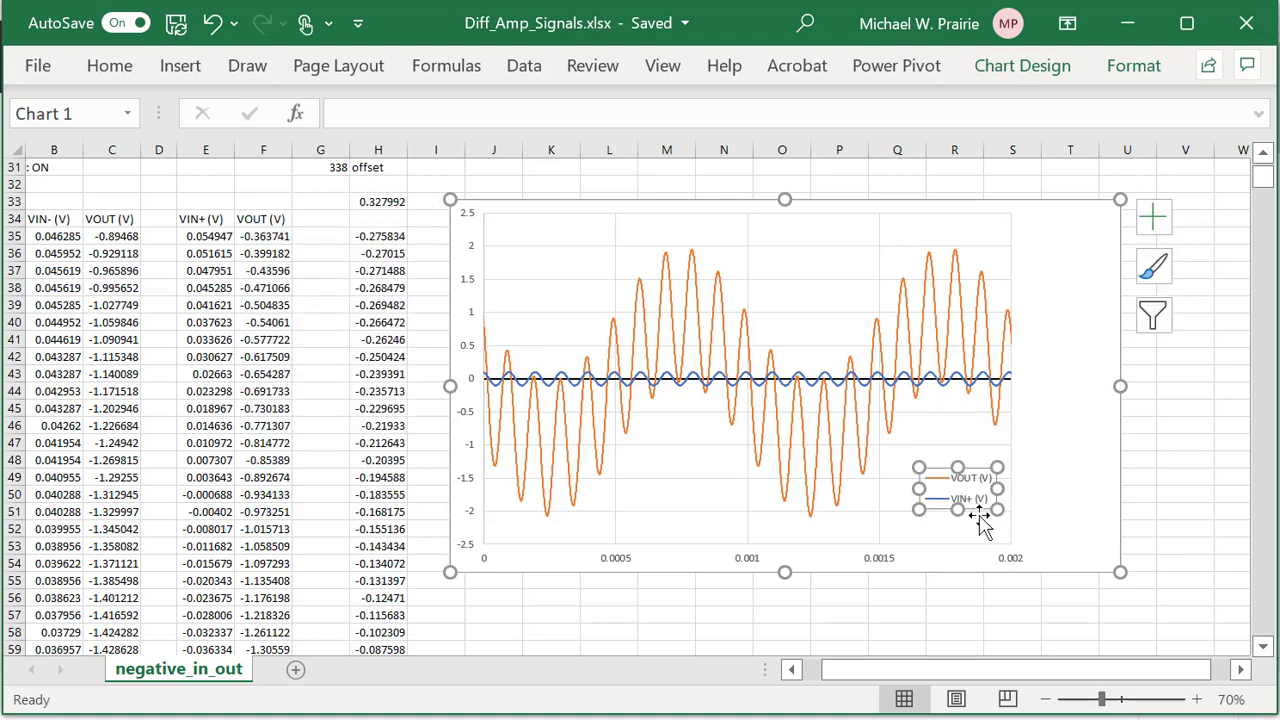
{"action": "left_click", "coordinate": [1001, 451]}
{"action": "left_click_drag", "start_coordinate": [1011, 379], "coordinate": [1088, 377]}
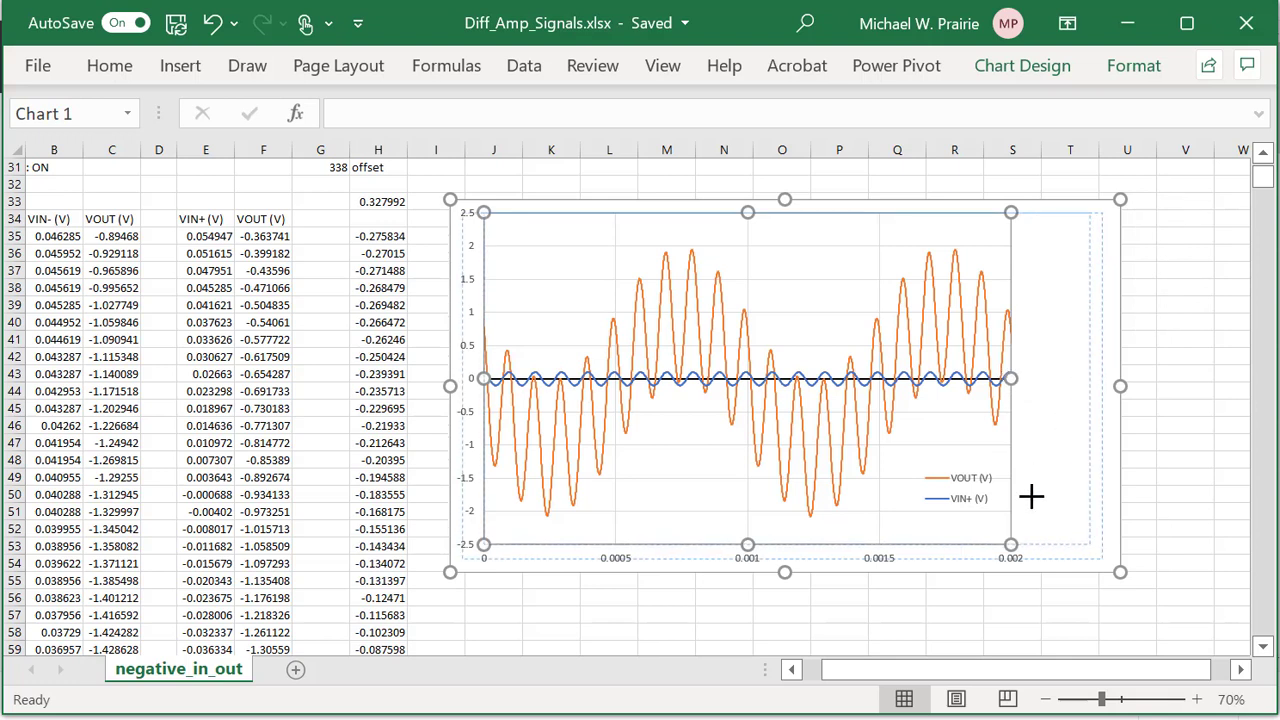
{"action": "left_click", "coordinate": [990, 505]}
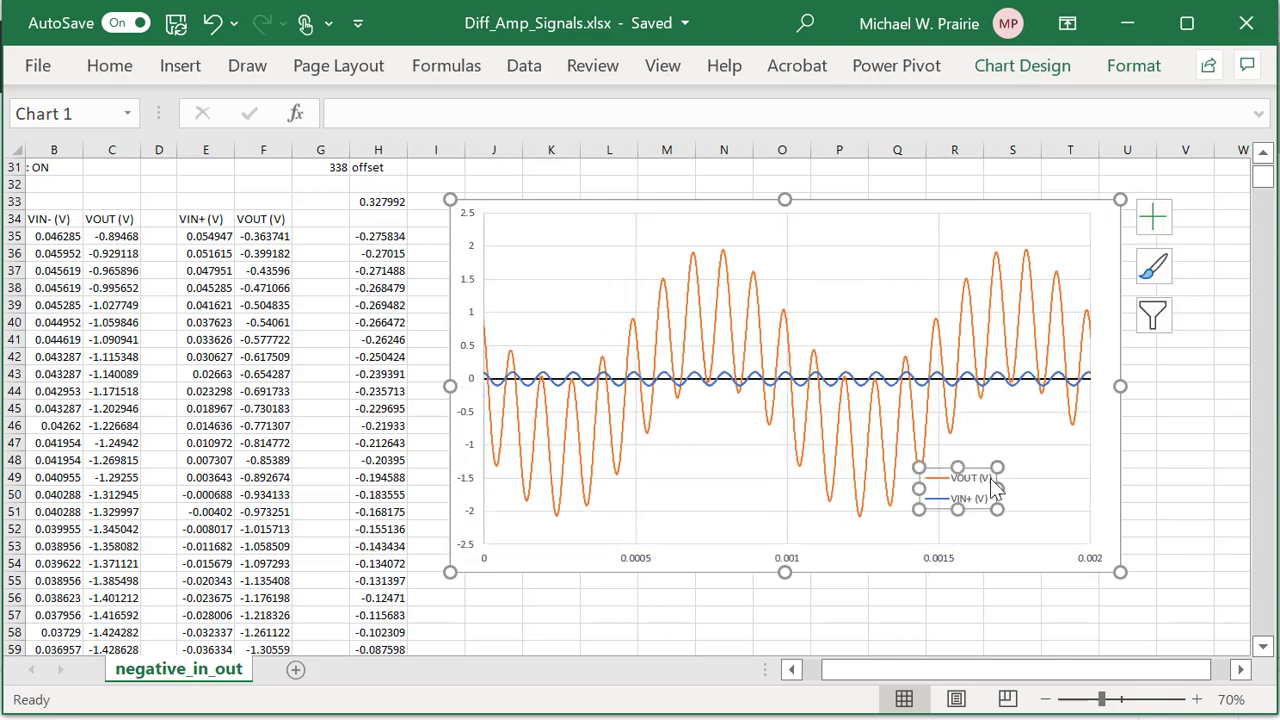
{"action": "left_click_drag", "start_coordinate": [986, 471], "coordinate": [1046, 462]}
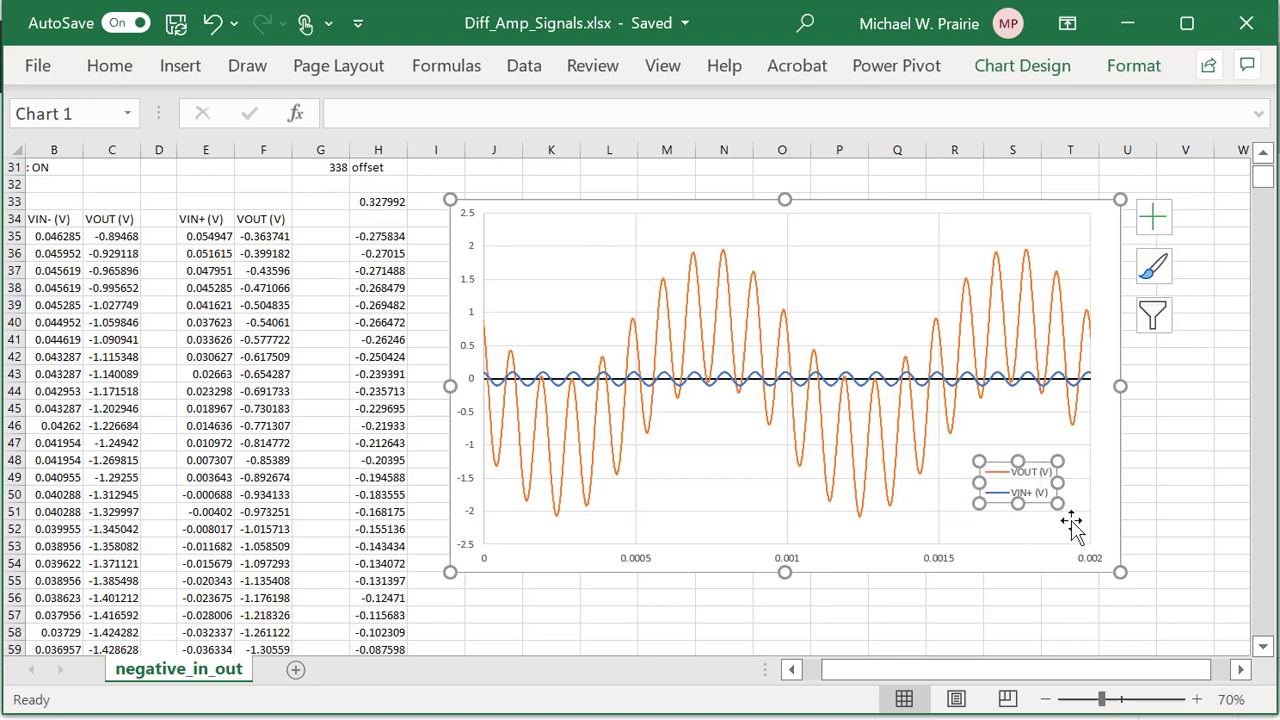
Fill the legend white and set the fill transparency to 31% in More Fill Colors.
{"action": "right_click", "coordinate": [1043, 468]}
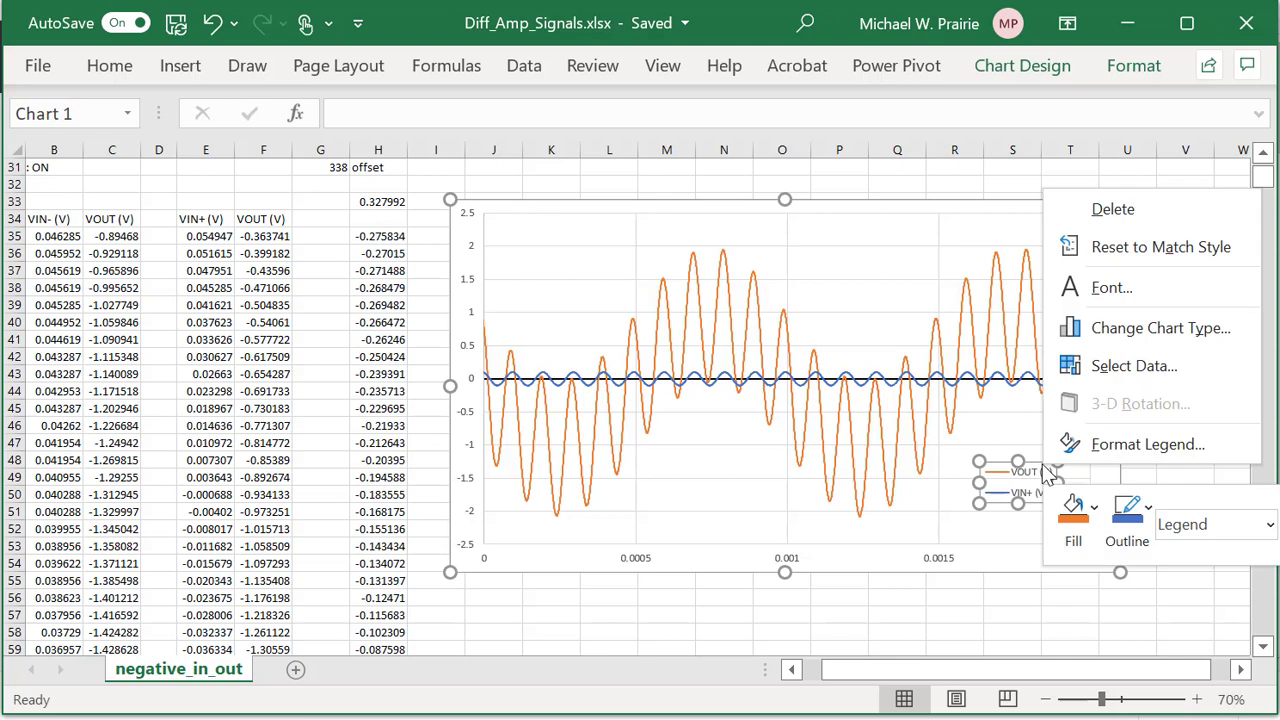
{"action": "left_click", "coordinate": [1100, 530]}
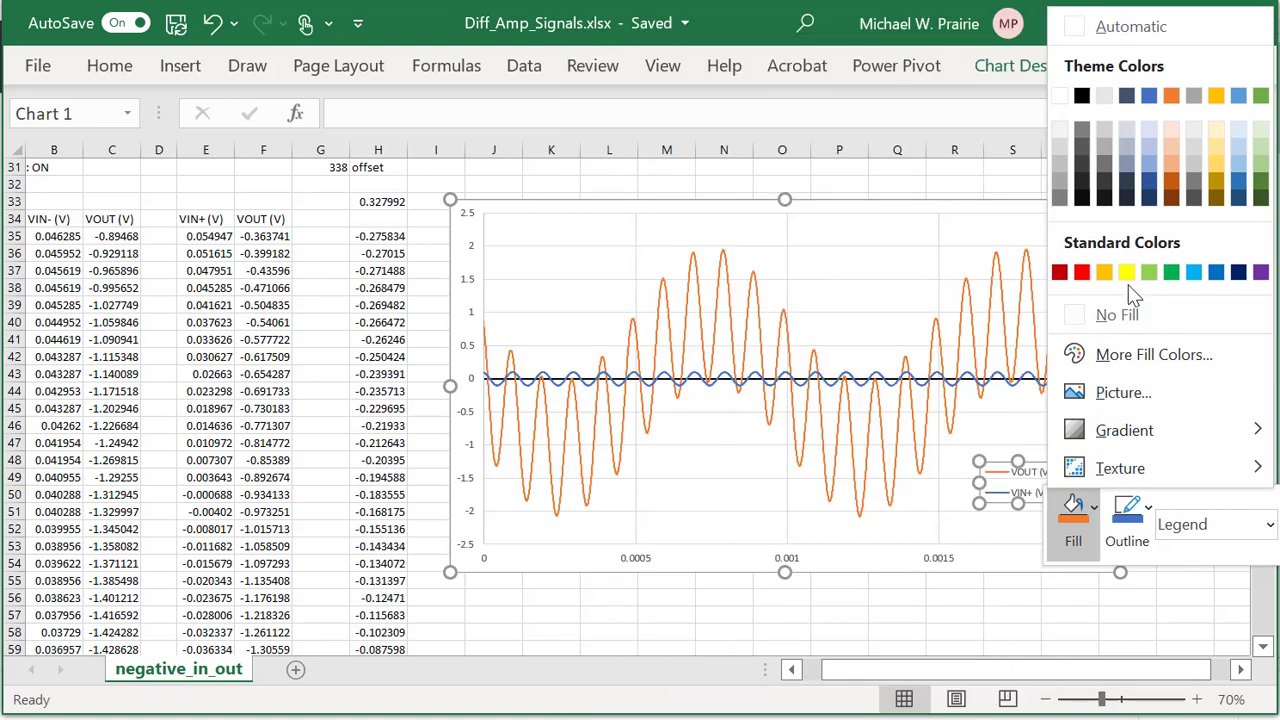
{"action": "left_click", "coordinate": [1059, 96]}
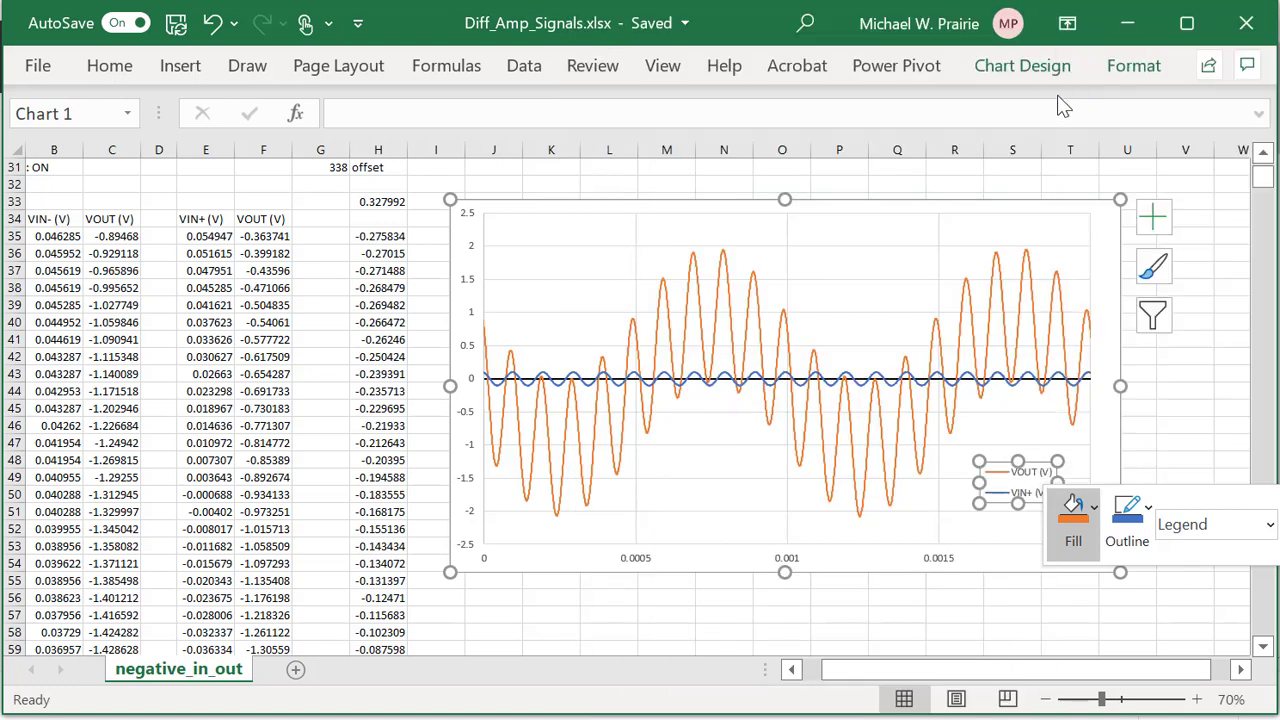
{"action": "left_click", "coordinate": [1096, 510]}
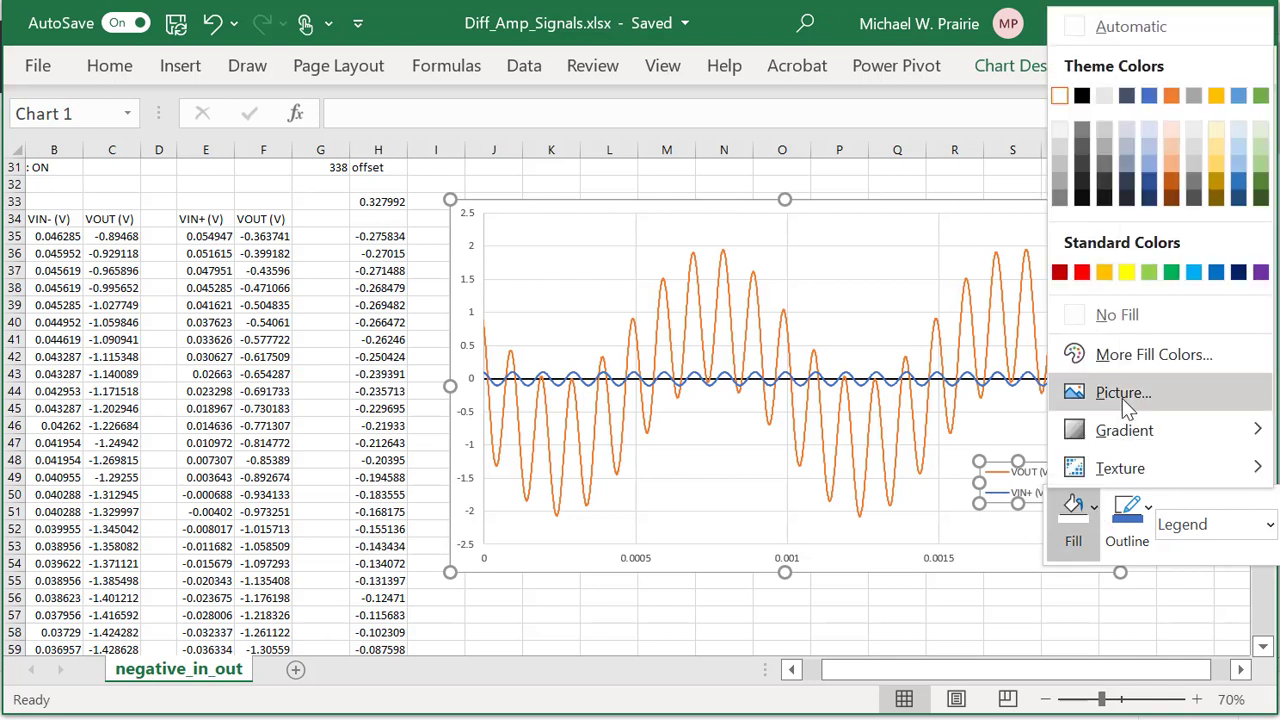
{"action": "left_click", "coordinate": [1131, 350]}
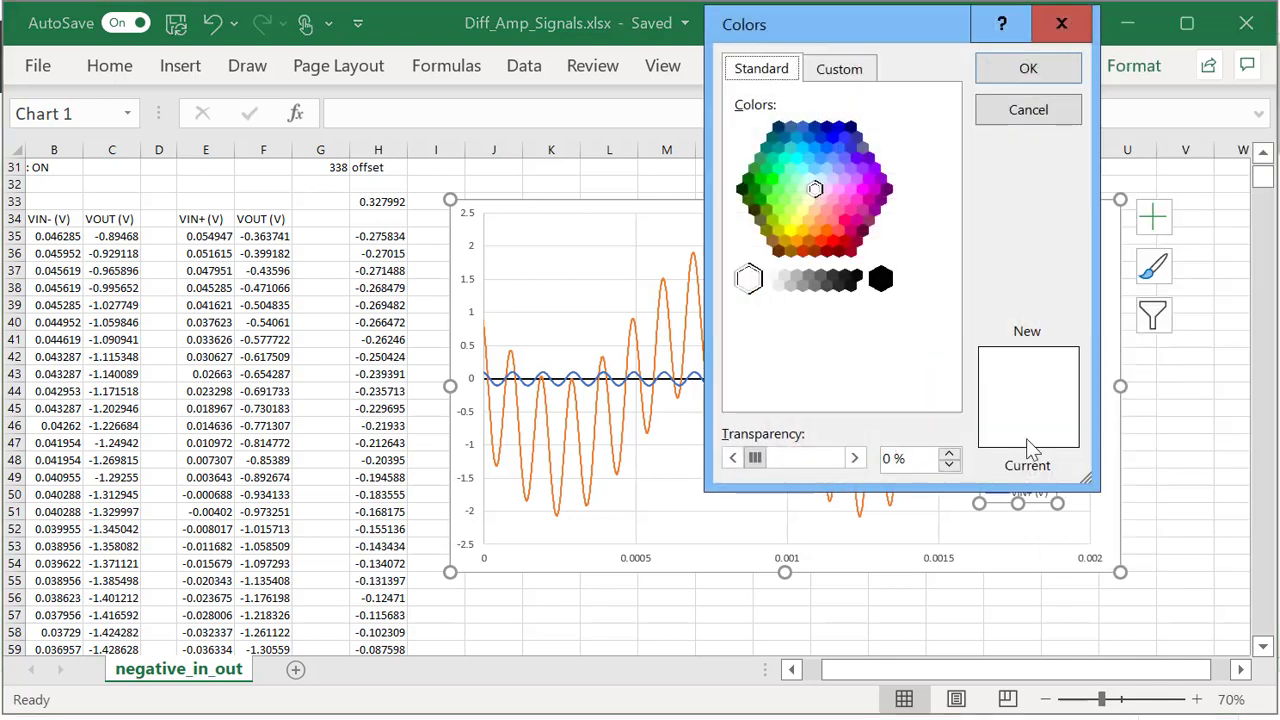
{"action": "left_click", "coordinate": [773, 460]}
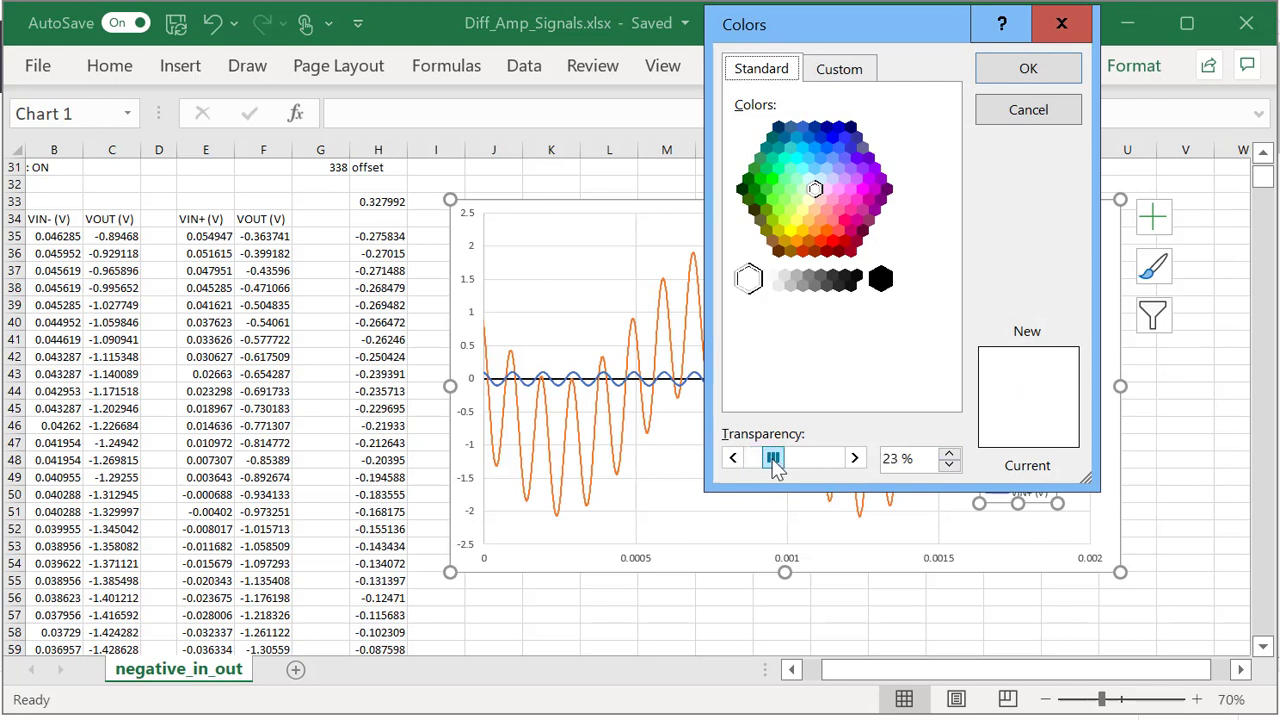
{"action": "left_click_drag", "start_coordinate": [778, 470], "coordinate": [782, 470]}
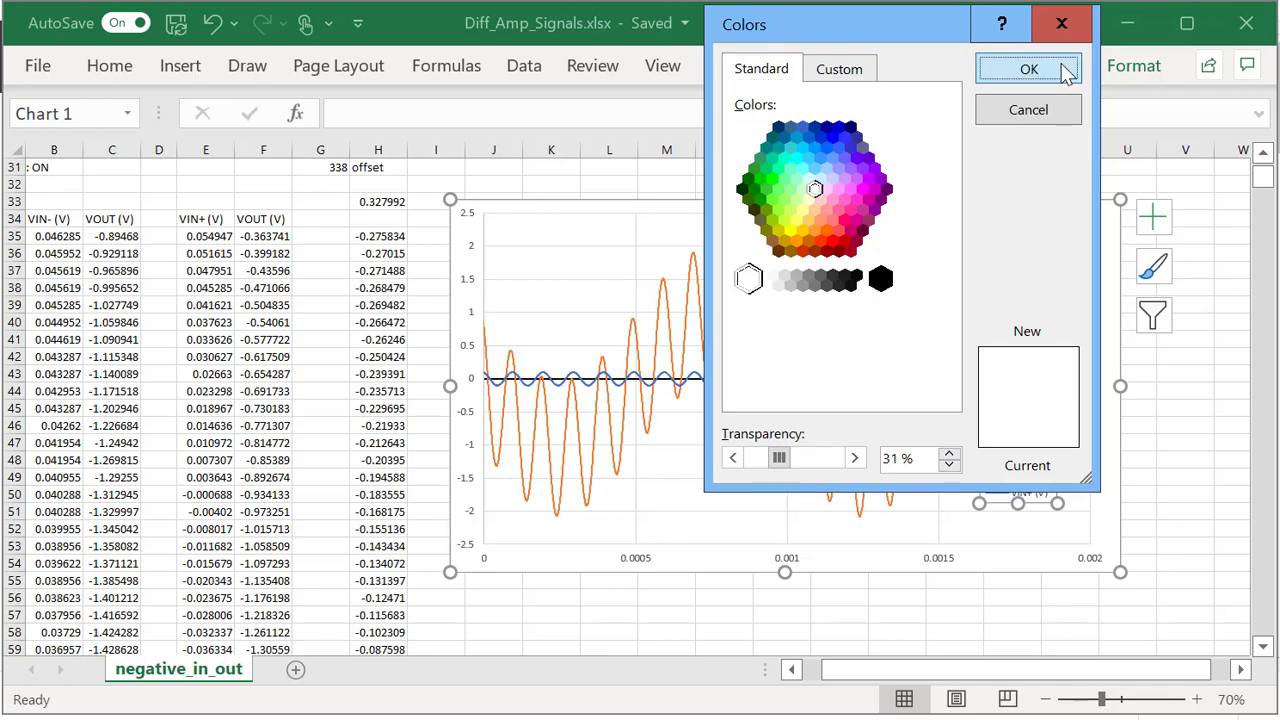
{"action": "left_click", "coordinate": [1028, 68]}
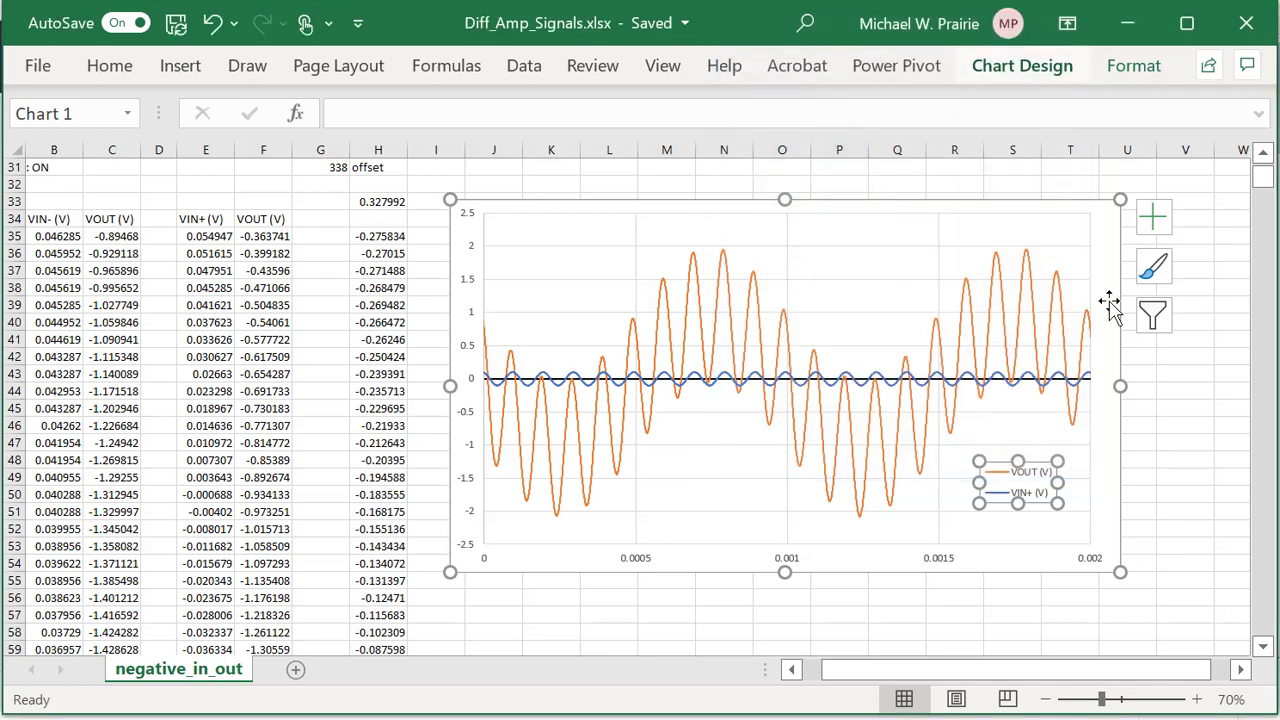
In Select Data, edit the VOUT (V) series and copy its X values reference A35:A8226.
{"action": "left_click", "coordinate": [1057, 568]}
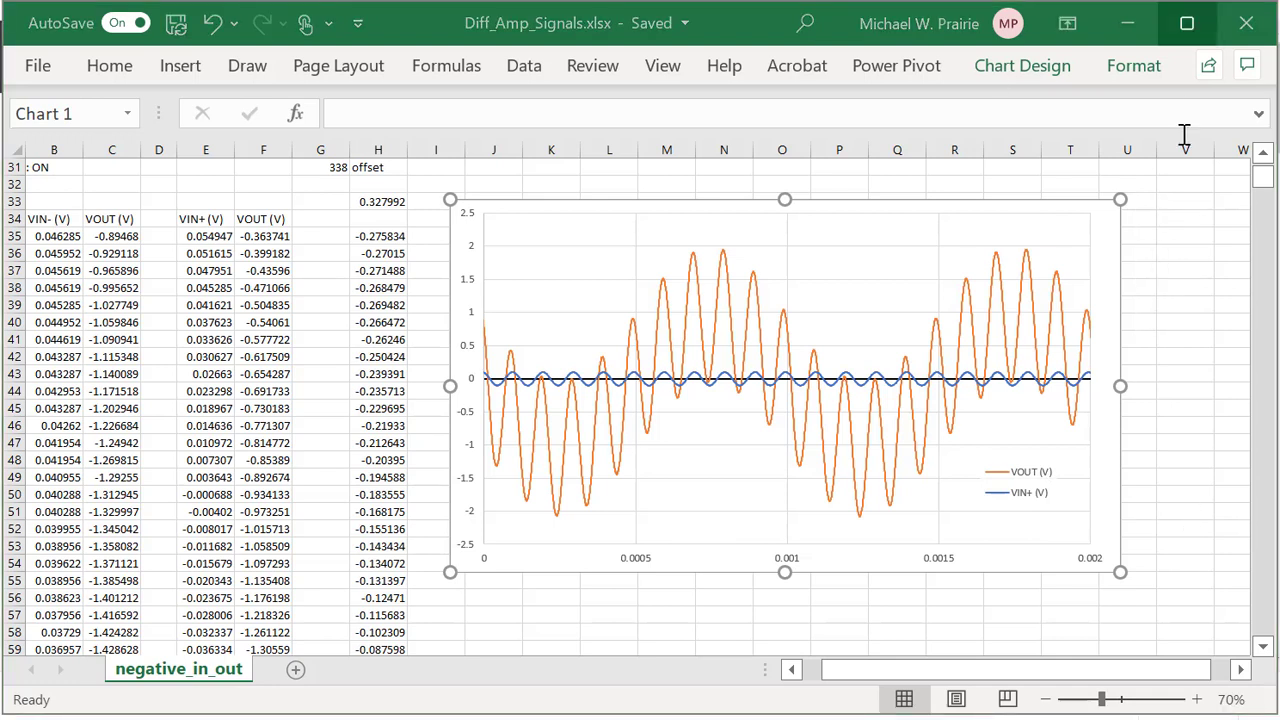
{"action": "right_click", "coordinate": [591, 289]}
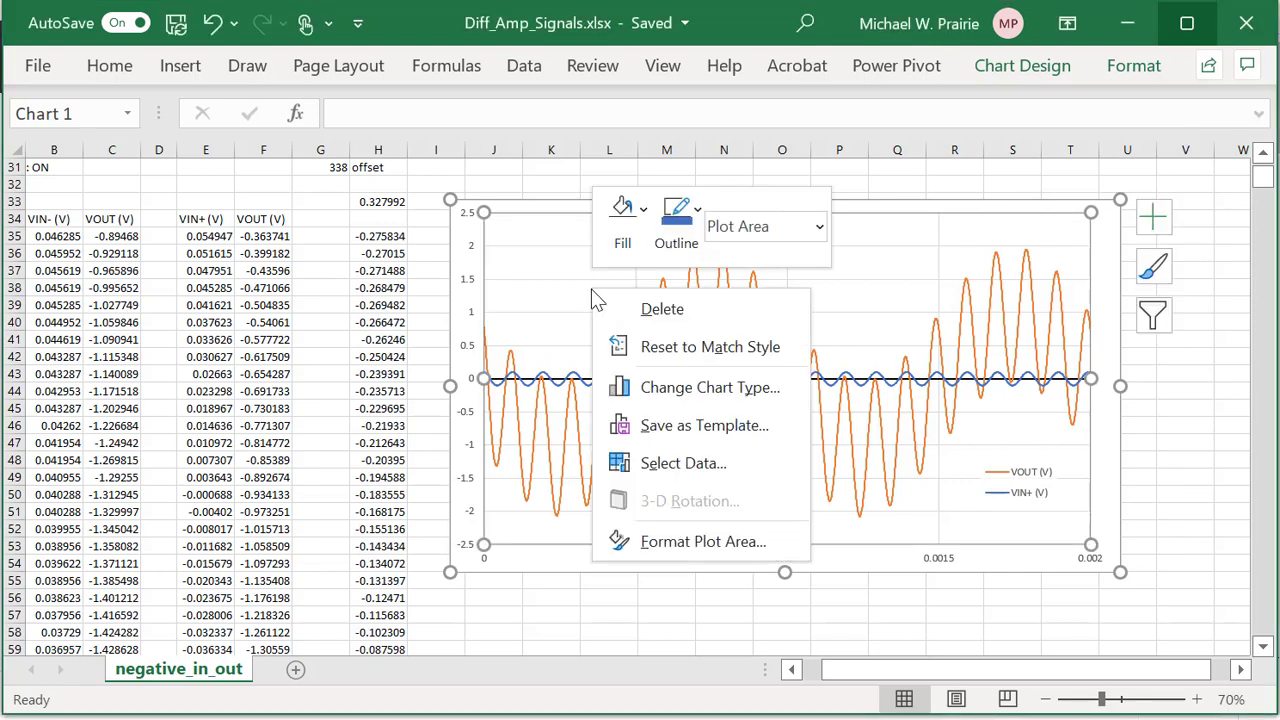
{"action": "left_click", "coordinate": [650, 464]}
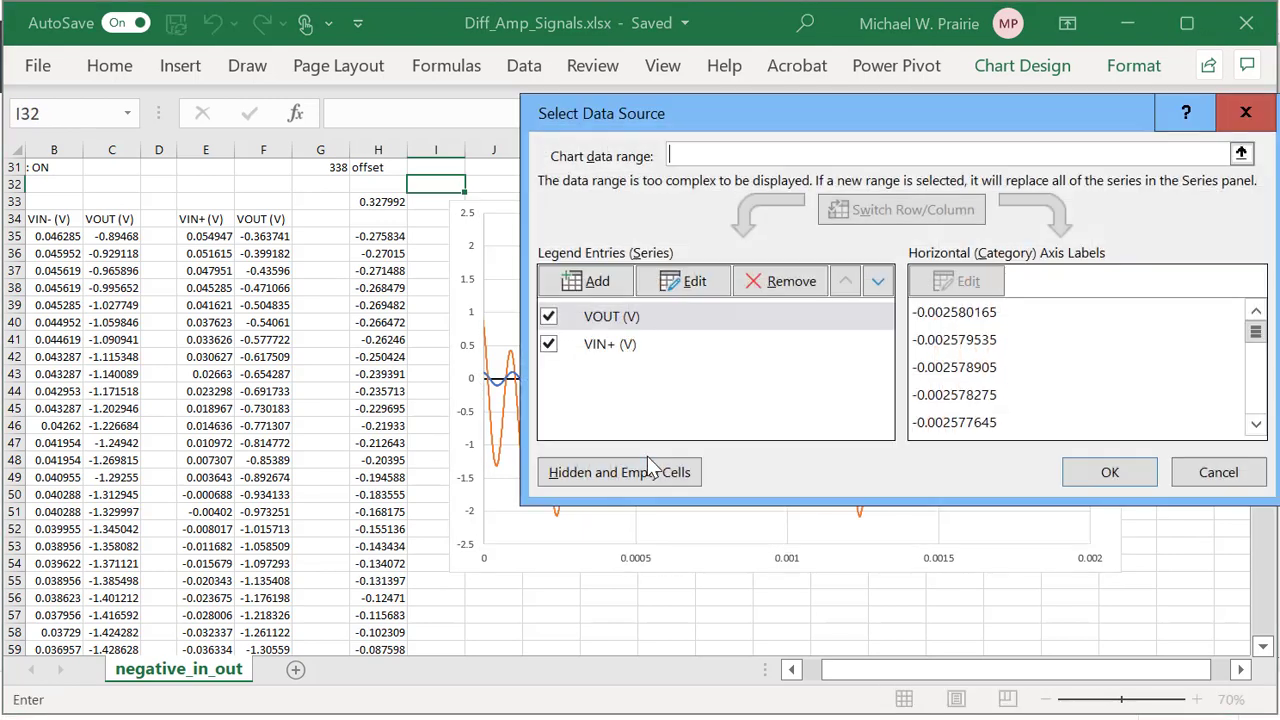
{"action": "left_click", "coordinate": [612, 322]}
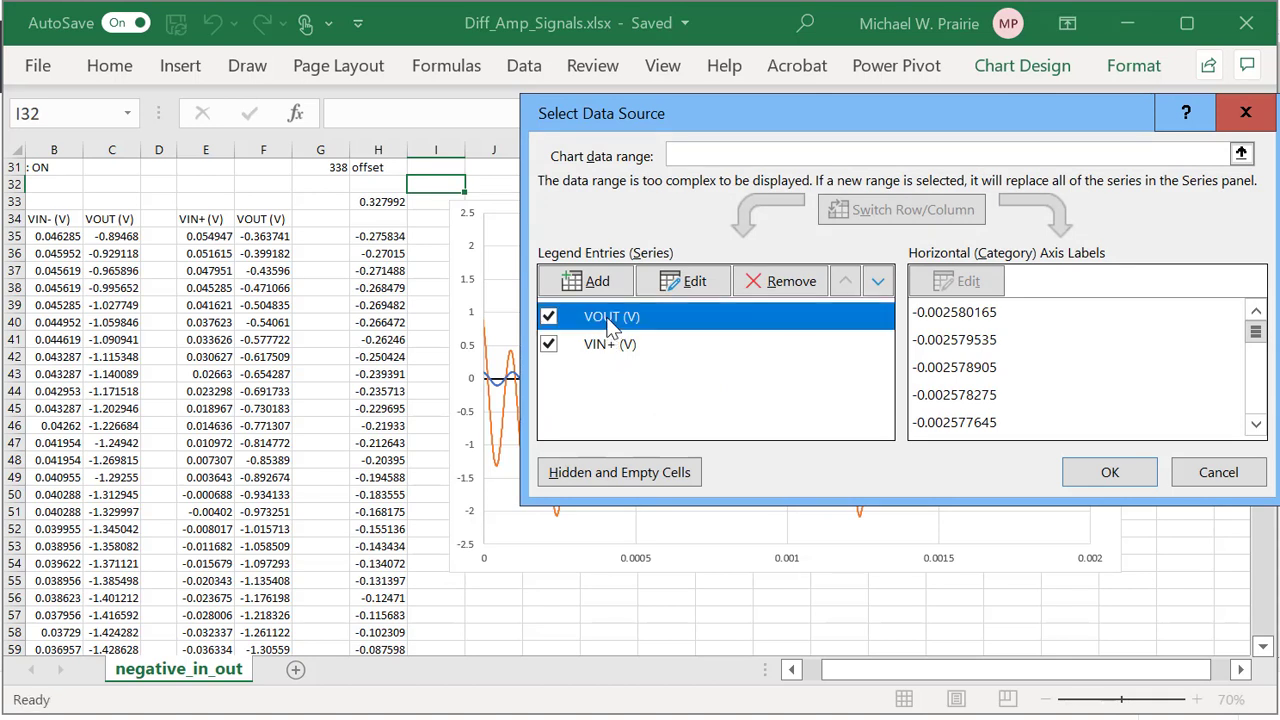
{"action": "left_click", "coordinate": [695, 283]}
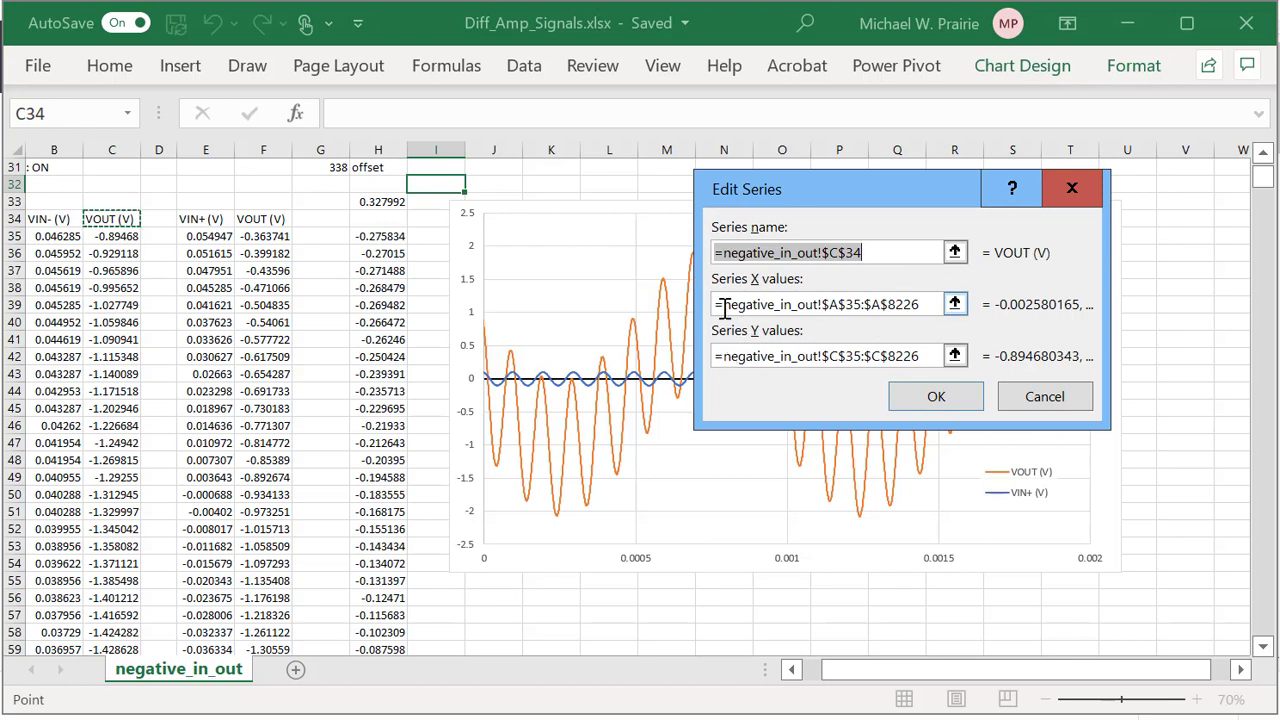
{"action": "left_click_drag", "start_coordinate": [720, 304], "coordinate": [935, 305]}
{"action": "key", "text": "ctrl+c"}
{"action": "left_click", "coordinate": [950, 399]}
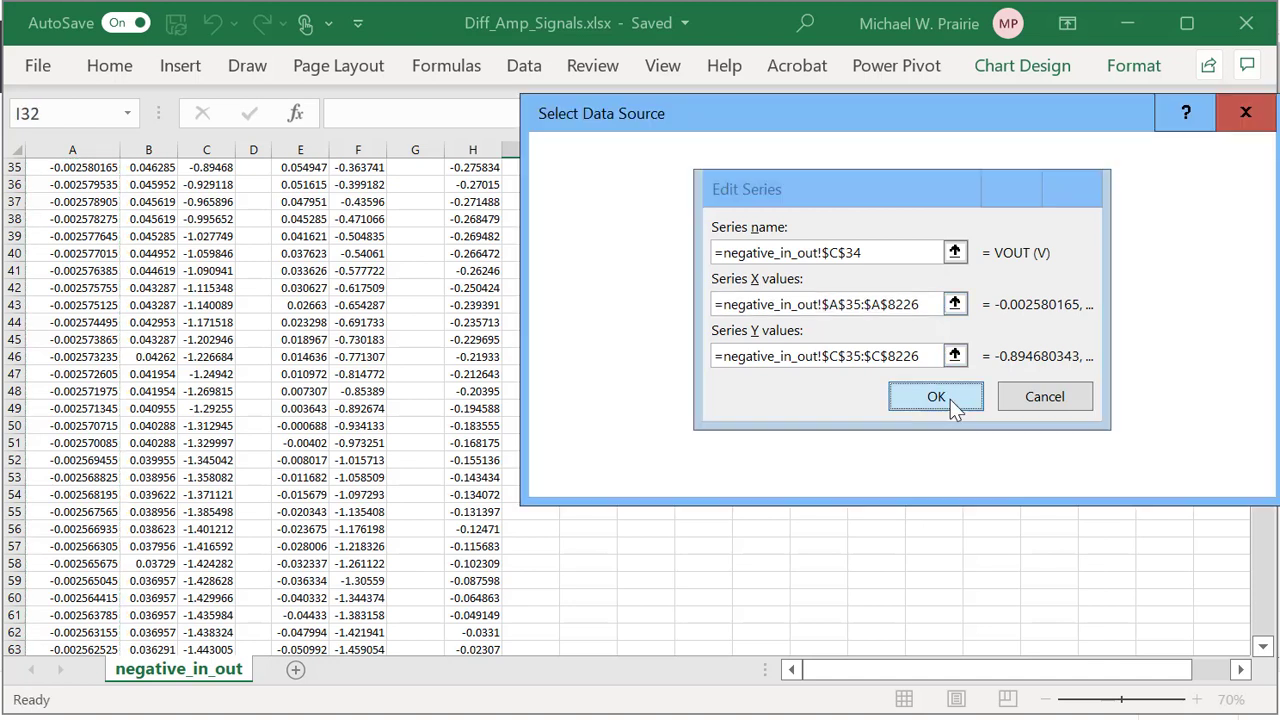
Add a new series with the pasted time-column reference as X values and edited Y values.
{"action": "left_click", "coordinate": [597, 282]}
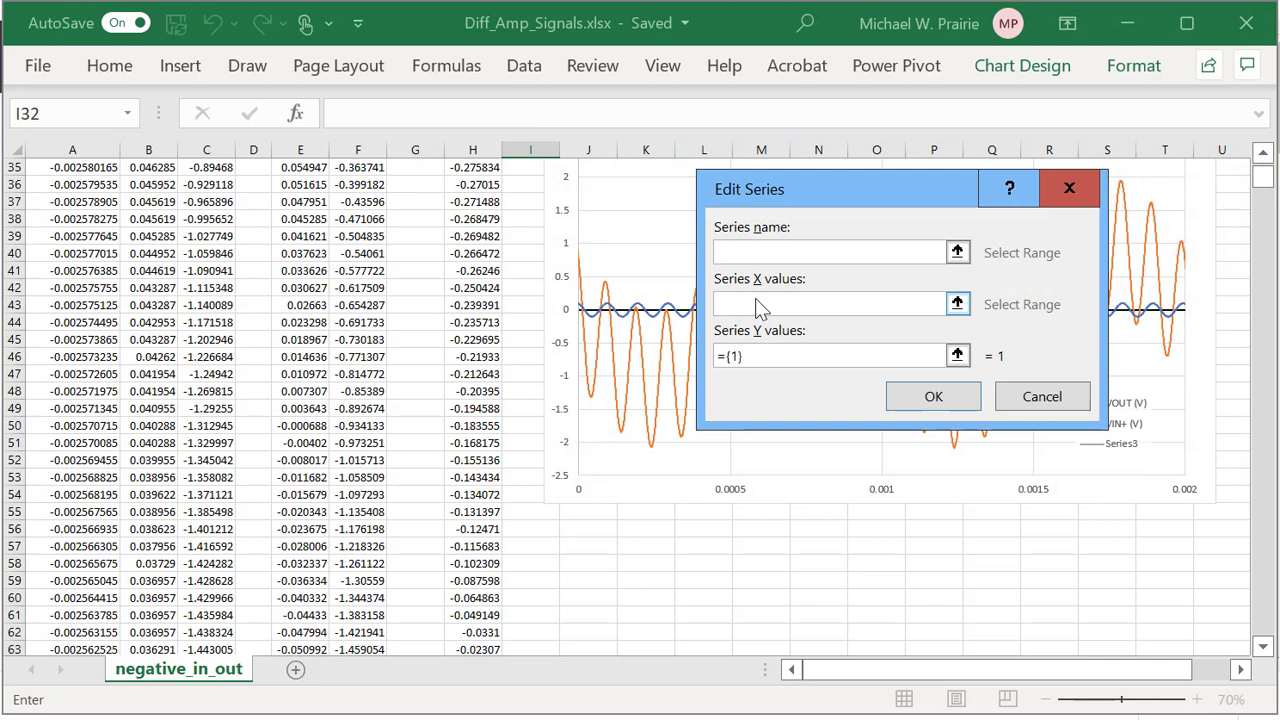
{"action": "key", "text": "ctrl+v"}
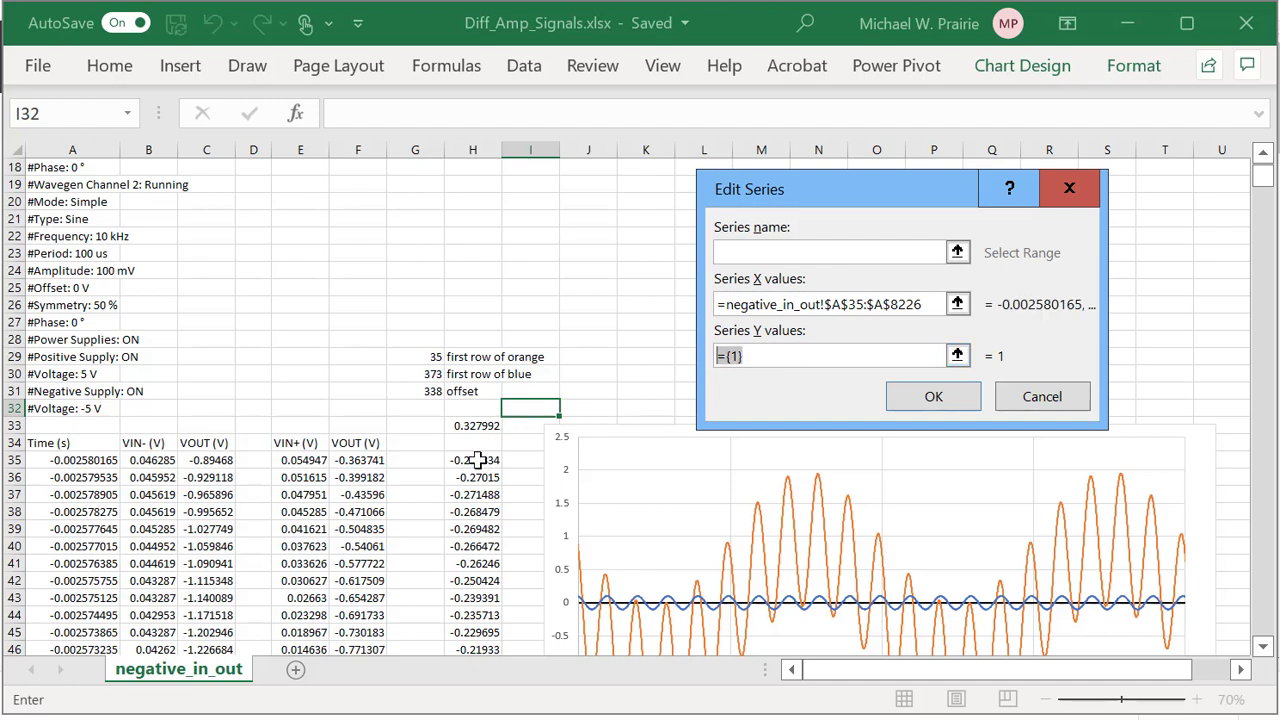
{"action": "key", "text": "ctrl+v"}
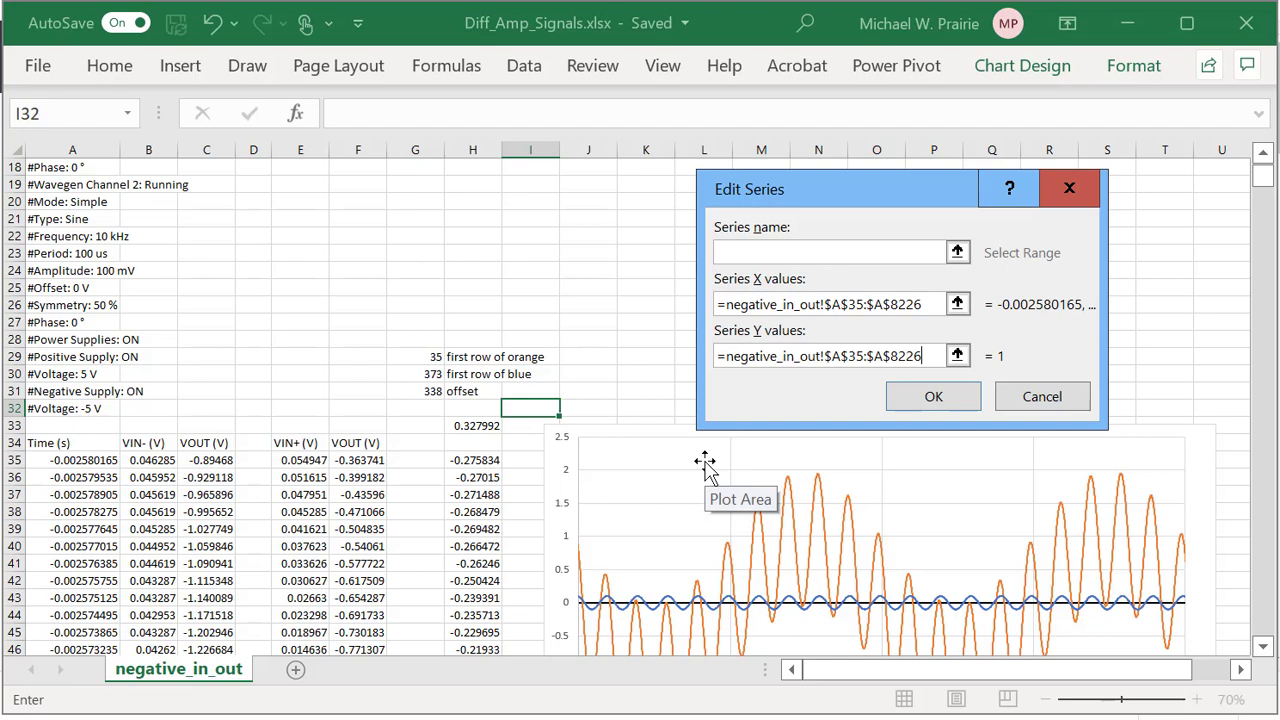
{"action": "left_click", "coordinate": [843, 360]}
{"action": "key", "text": "BackSpace"}
{"action": "type", "text": "B"}
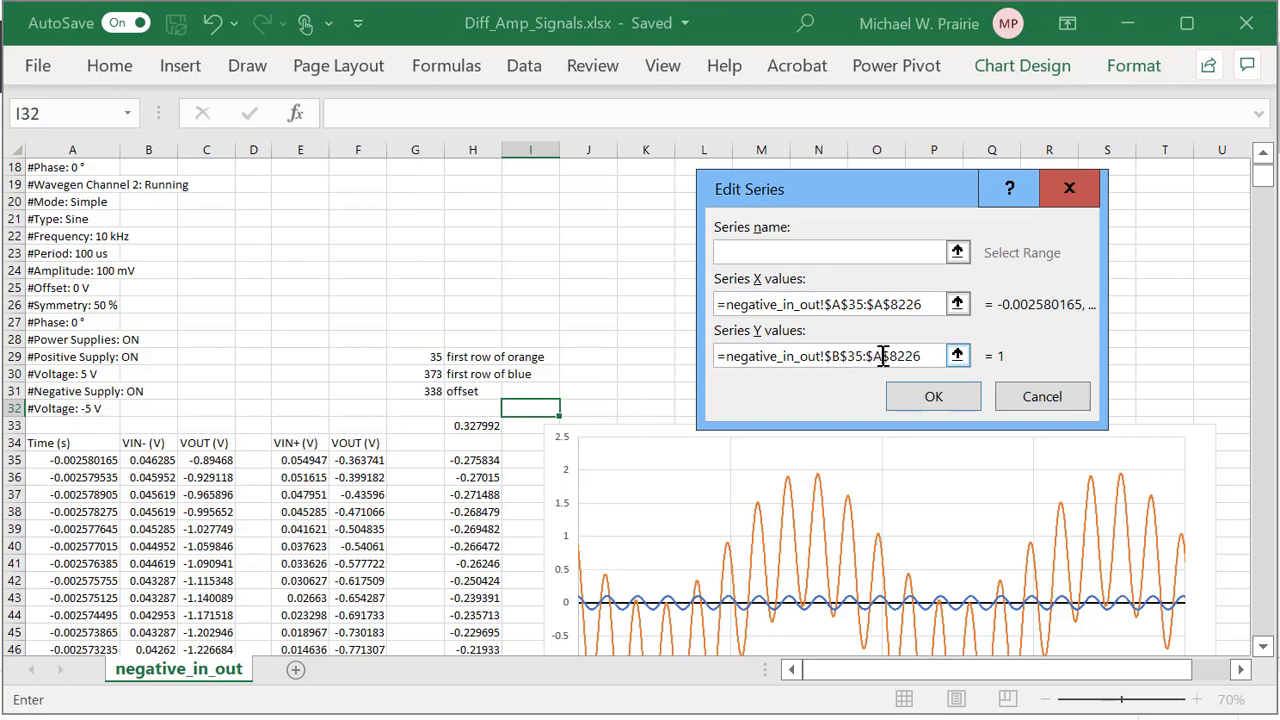
{"action": "left_click", "coordinate": [883, 357]}
{"action": "key", "text": "BackSpace"}
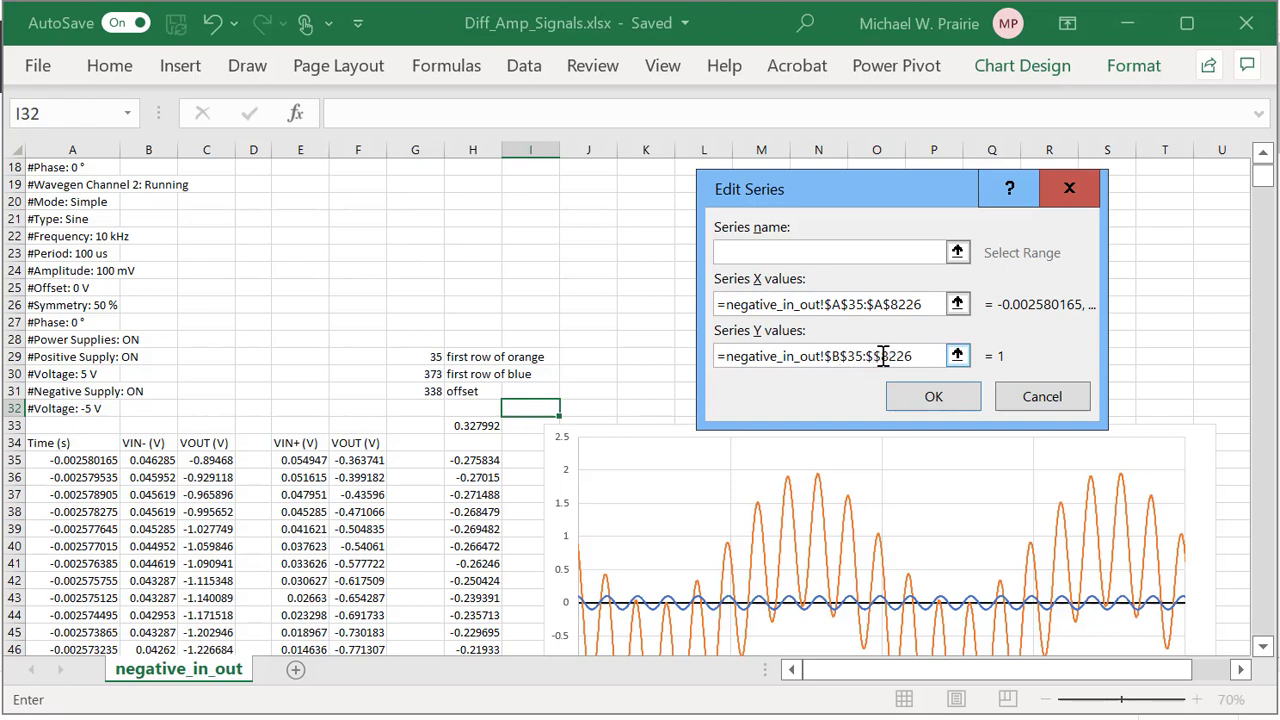
{"action": "type", "text": "A"}
{"action": "left_click", "coordinate": [822, 251]}
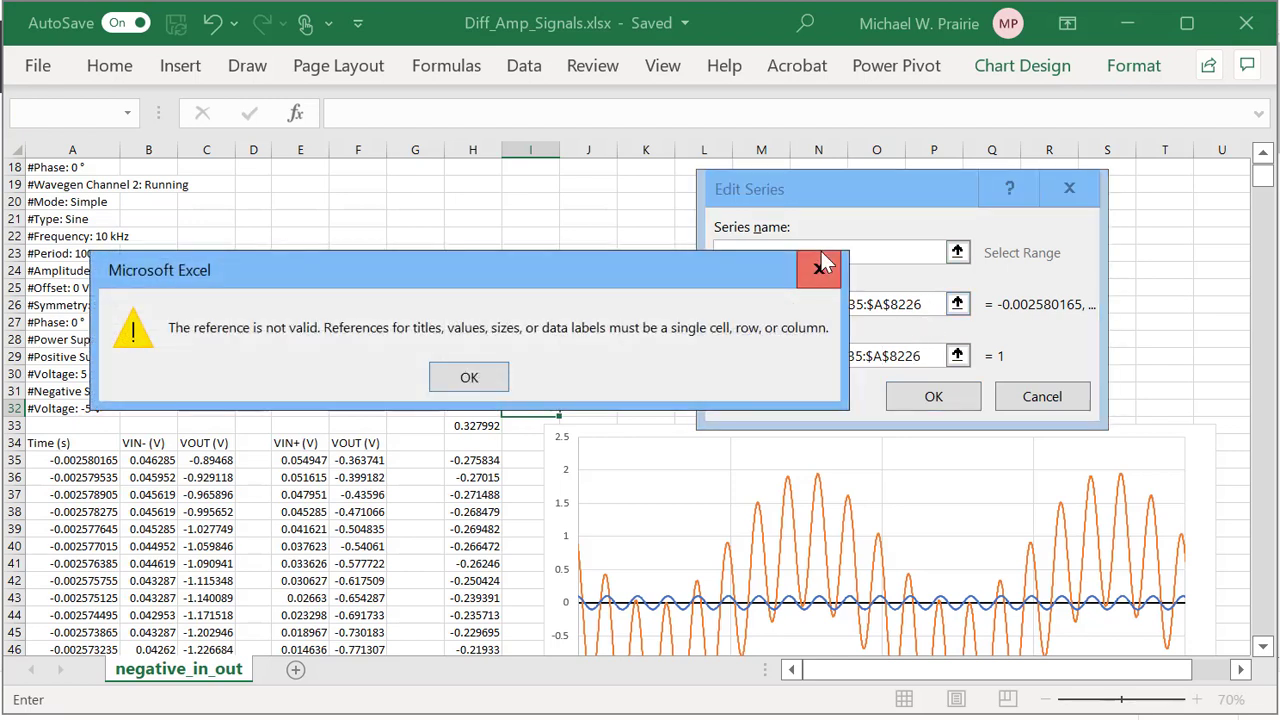
{"action": "left_click", "coordinate": [479, 377]}
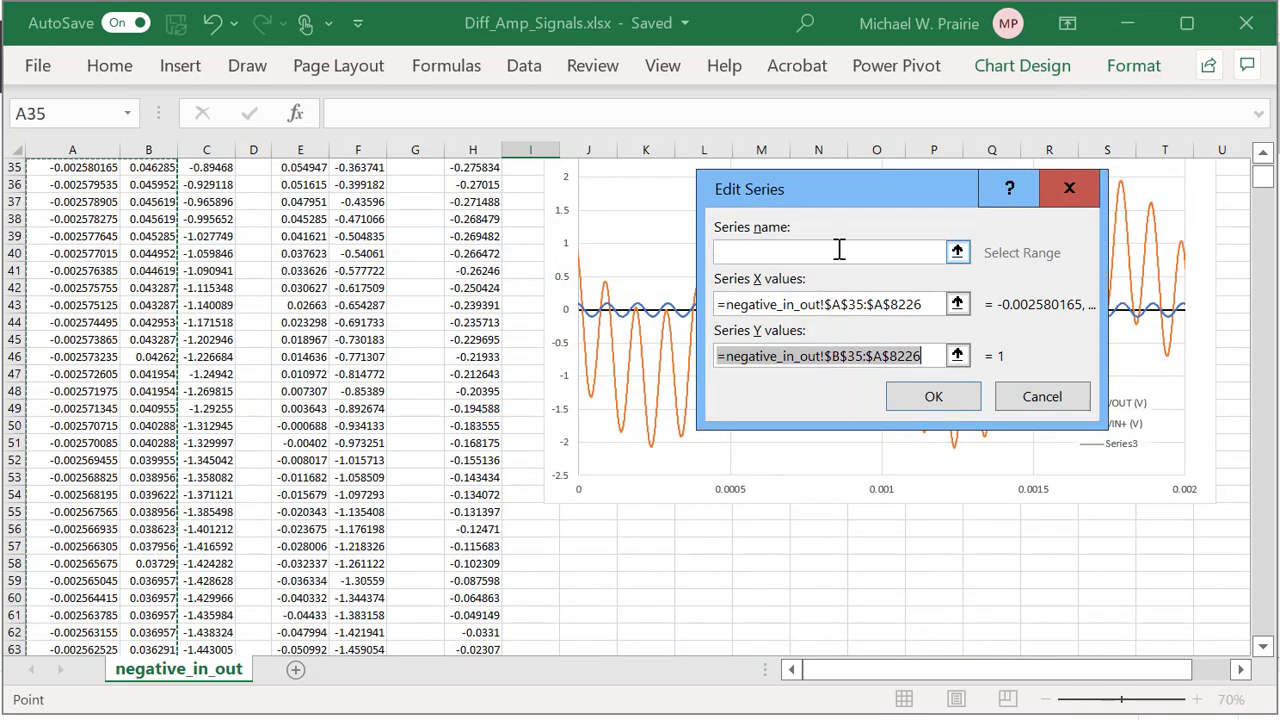
Fix the Y values to $B$35:$B$8226, name the series from B34 (VIN- (V)), and confirm.
{"action": "left_click", "coordinate": [884, 356]}
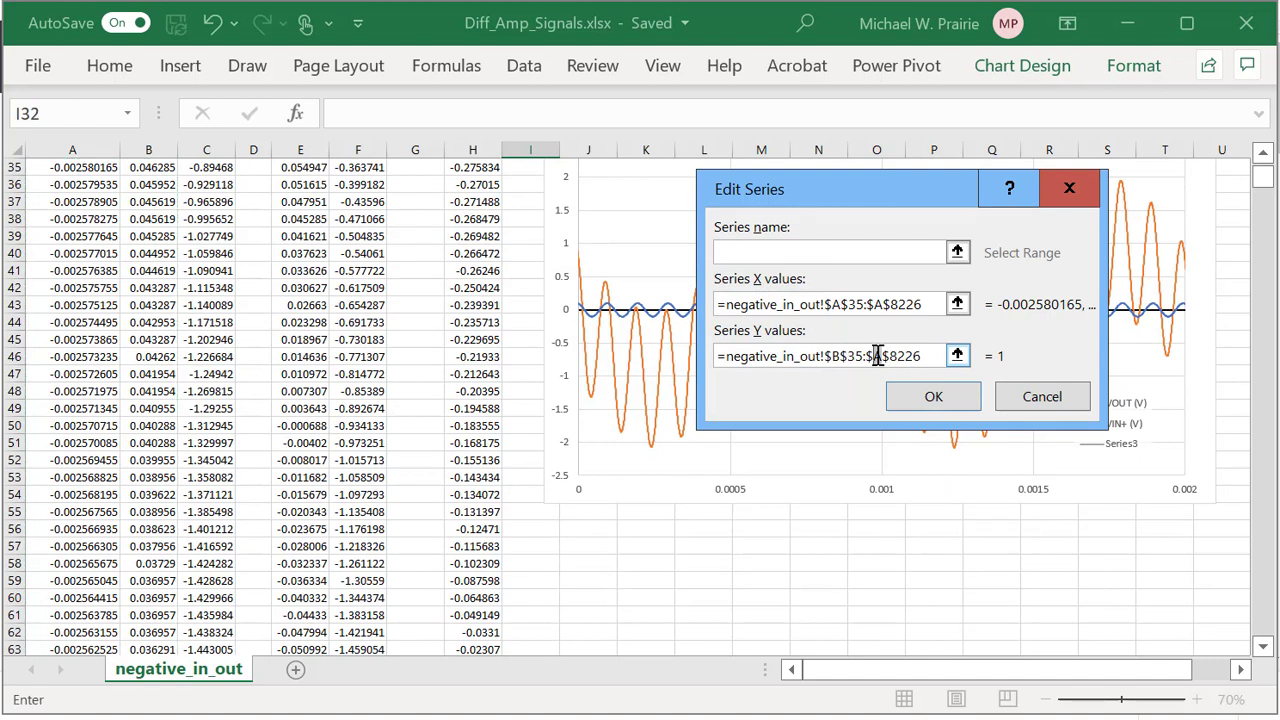
{"action": "key", "text": "BackSpace"}
{"action": "type", "text": "B"}
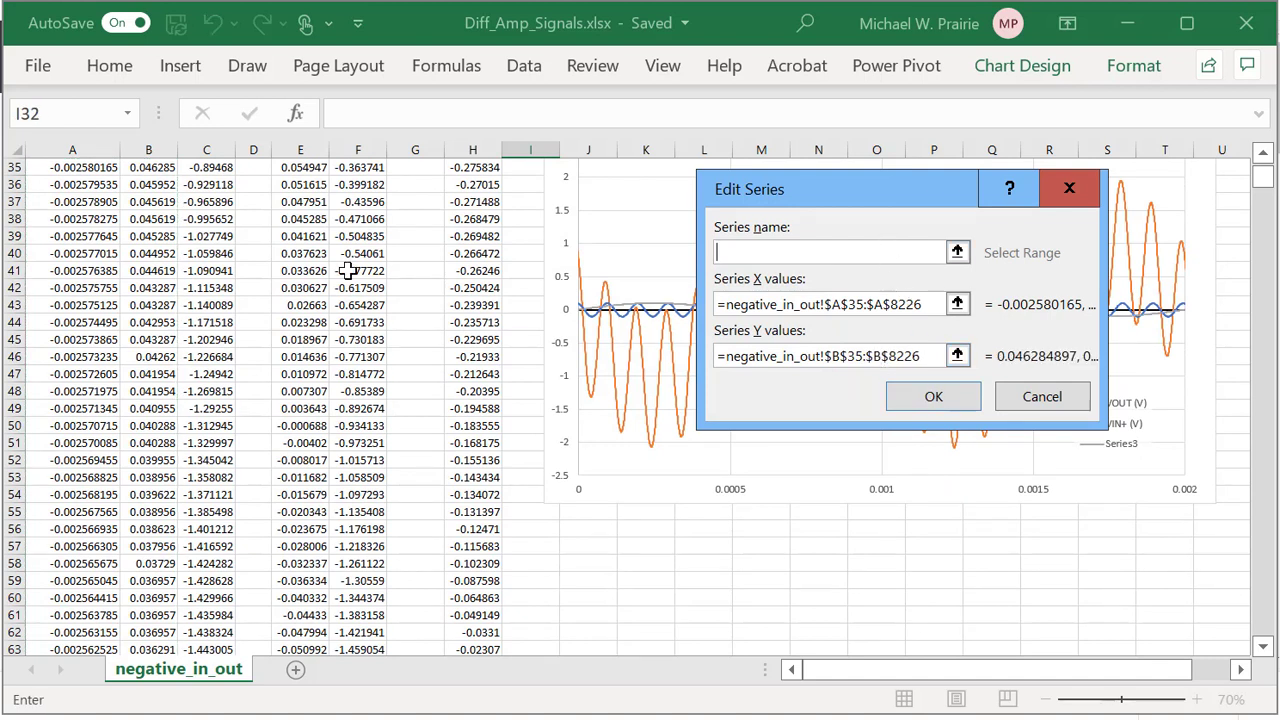
{"action": "scroll", "coordinate": [340, 272], "scroll_direction": "up", "scroll_amount": 4}
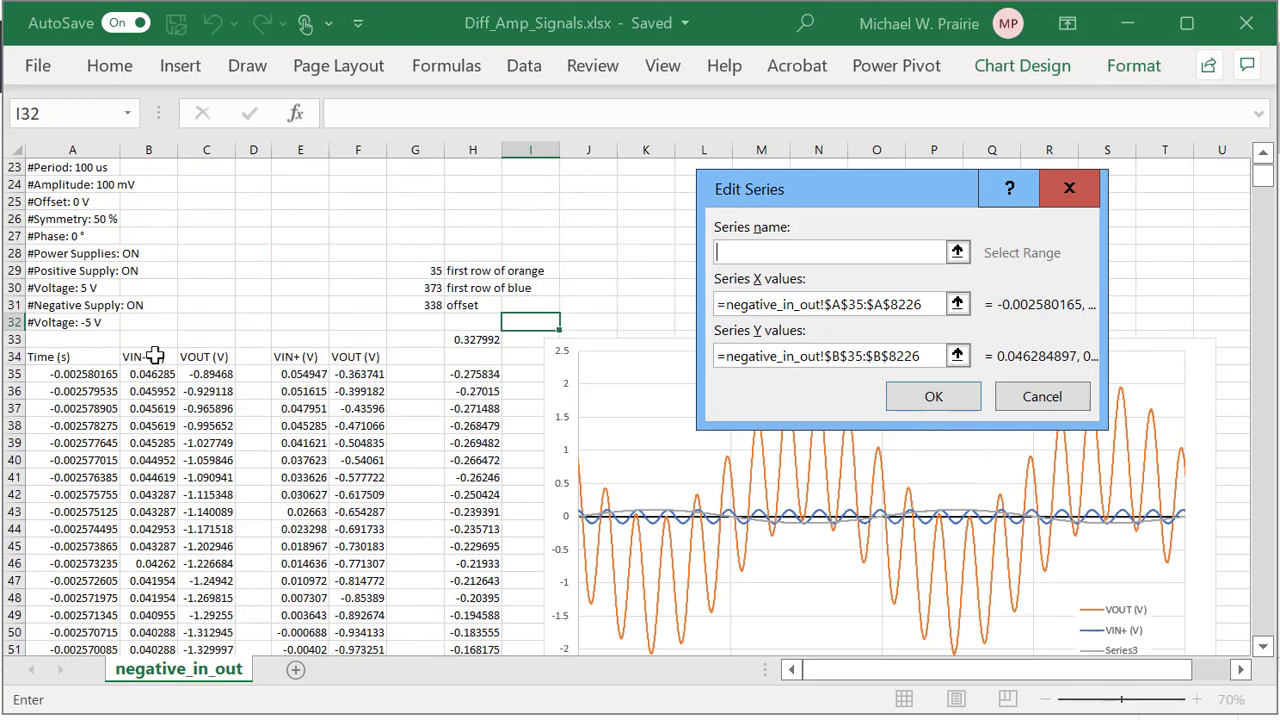
{"action": "left_click", "coordinate": [155, 356]}
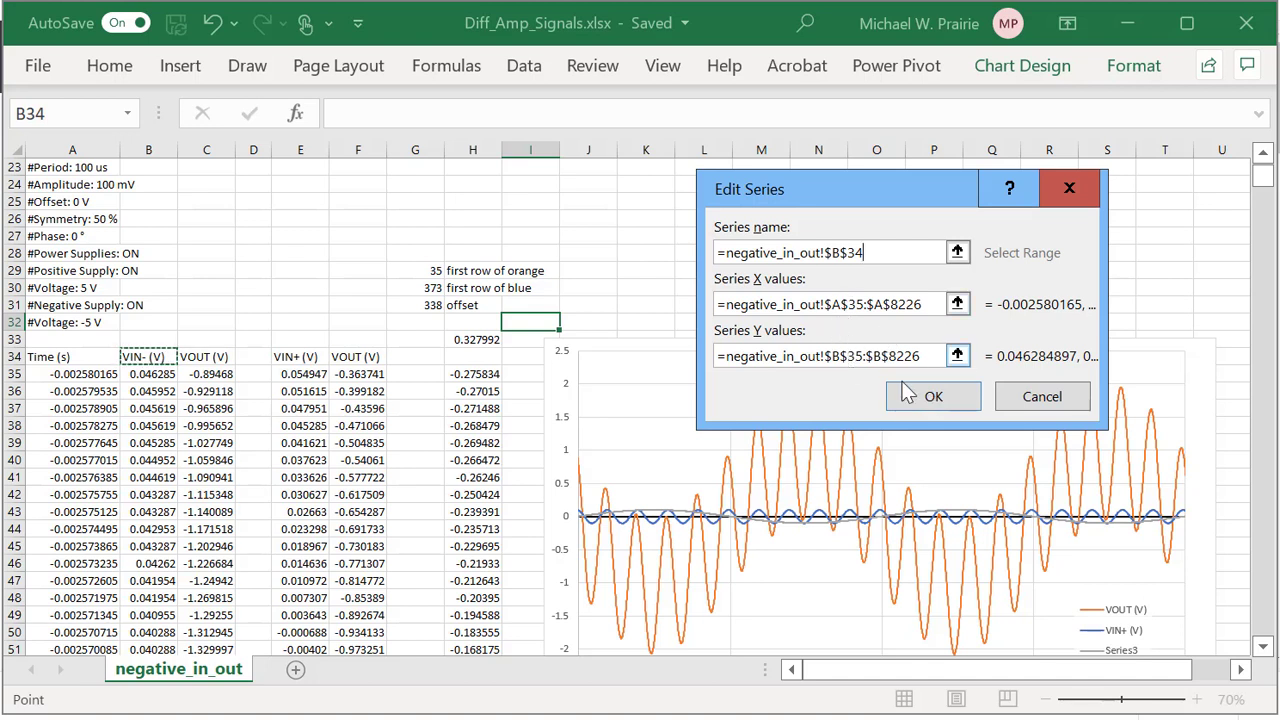
{"action": "left_click", "coordinate": [939, 397]}
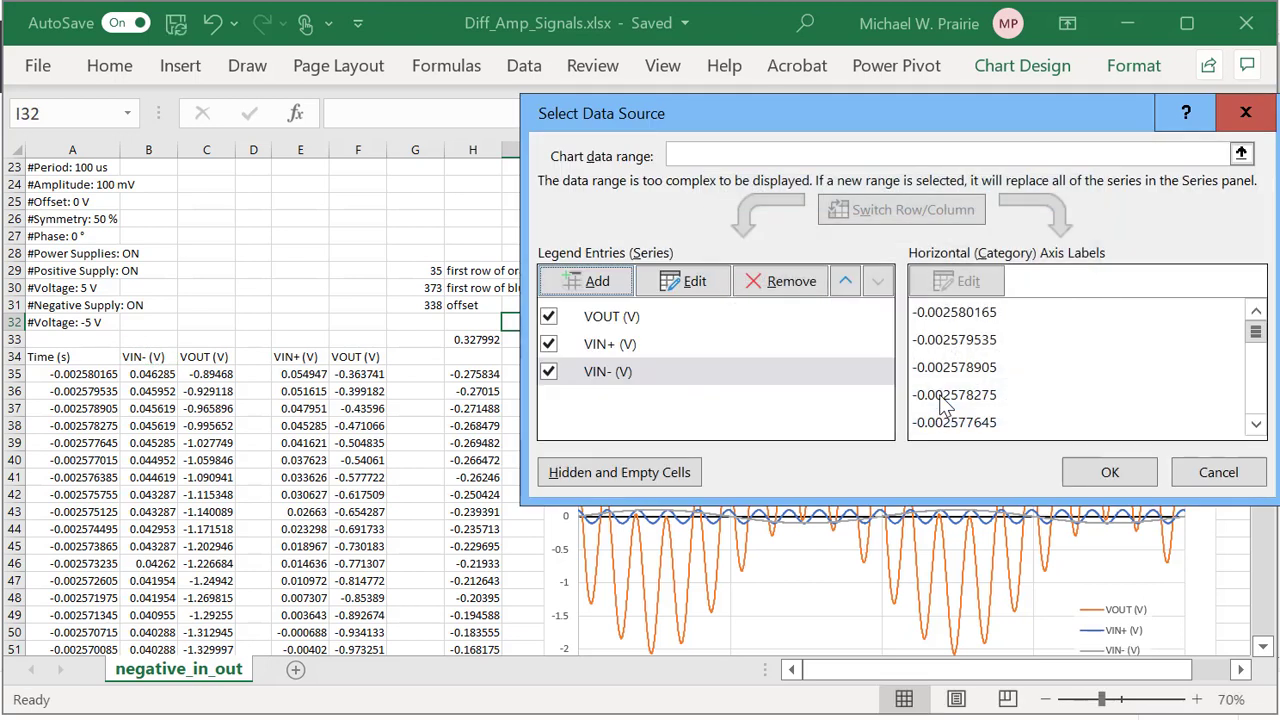
{"action": "left_click", "coordinate": [1110, 472]}
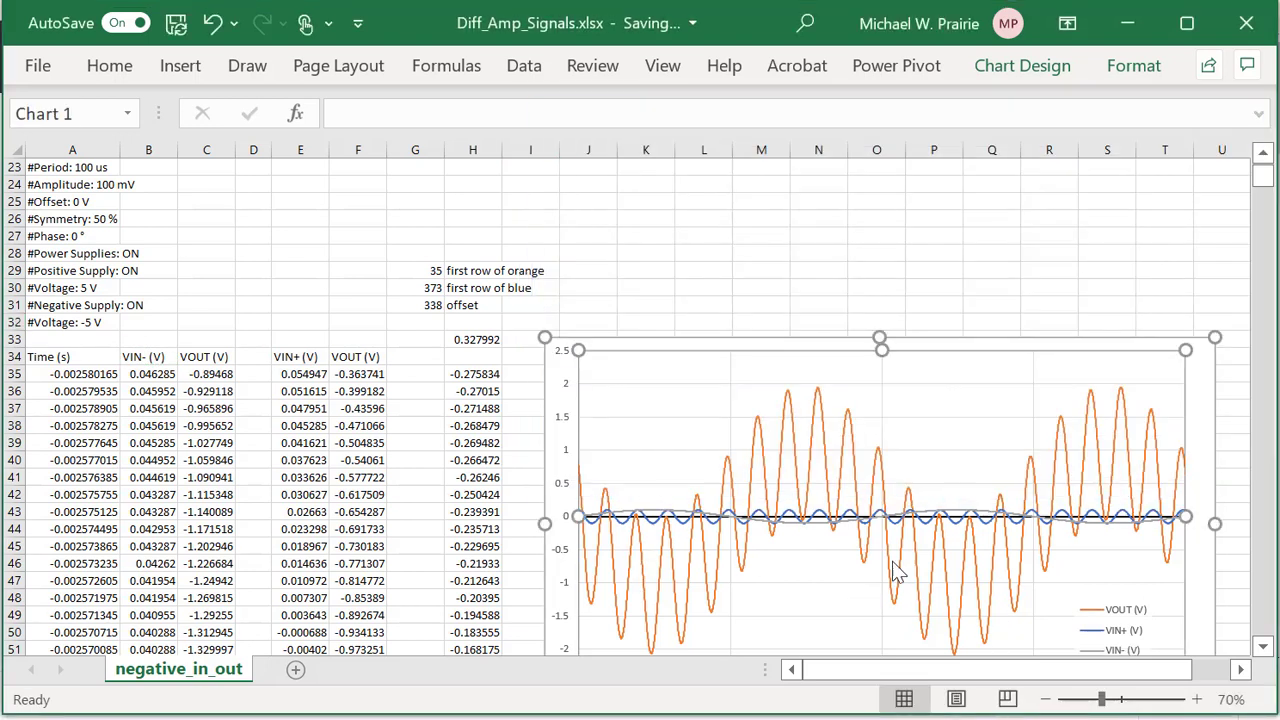
Set the VIN- (V) series line colour to dark red in Format Data Series.
{"action": "right_click", "coordinate": [957, 519]}
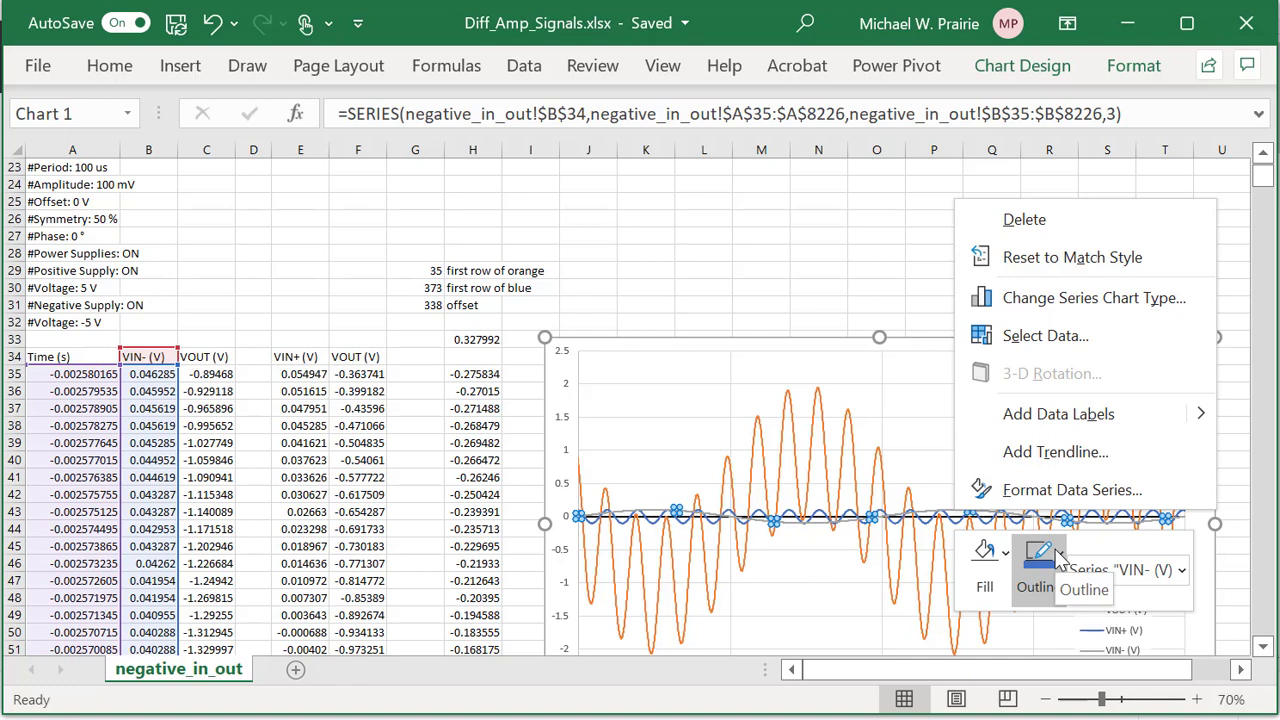
{"action": "left_click", "coordinate": [1079, 491]}
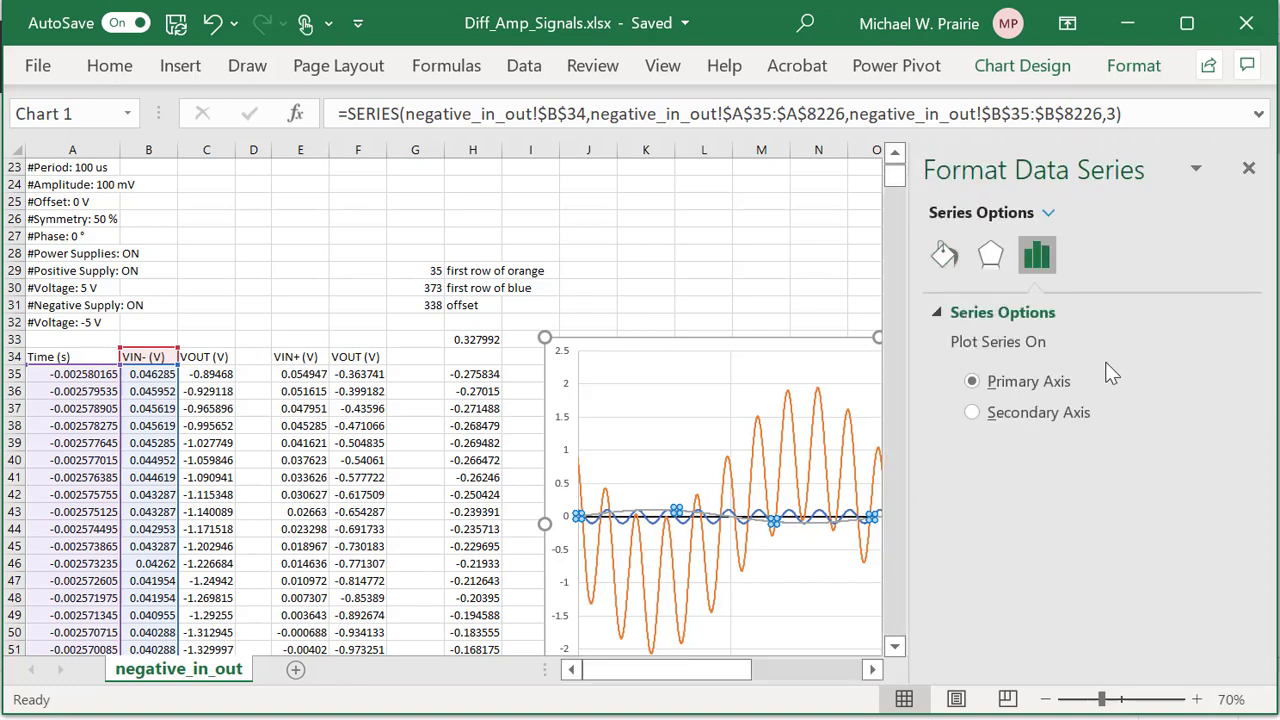
{"action": "left_click", "coordinate": [939, 259]}
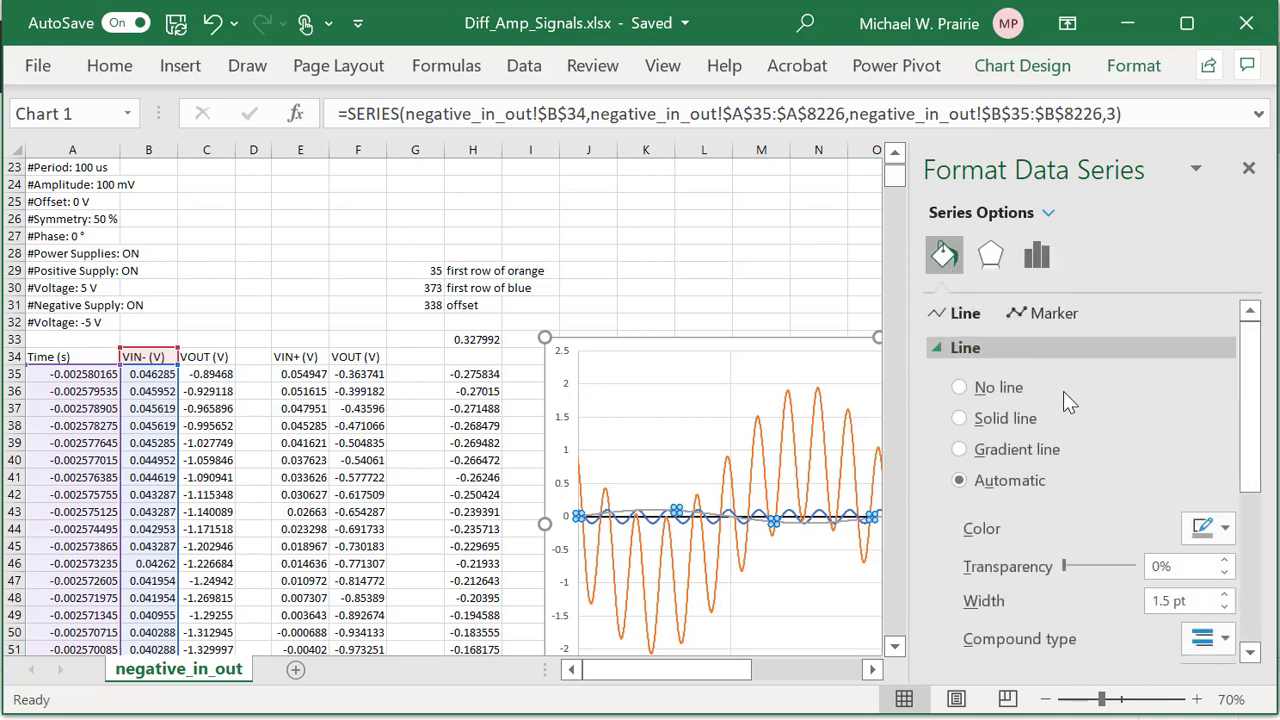
{"action": "left_click", "coordinate": [1222, 530]}
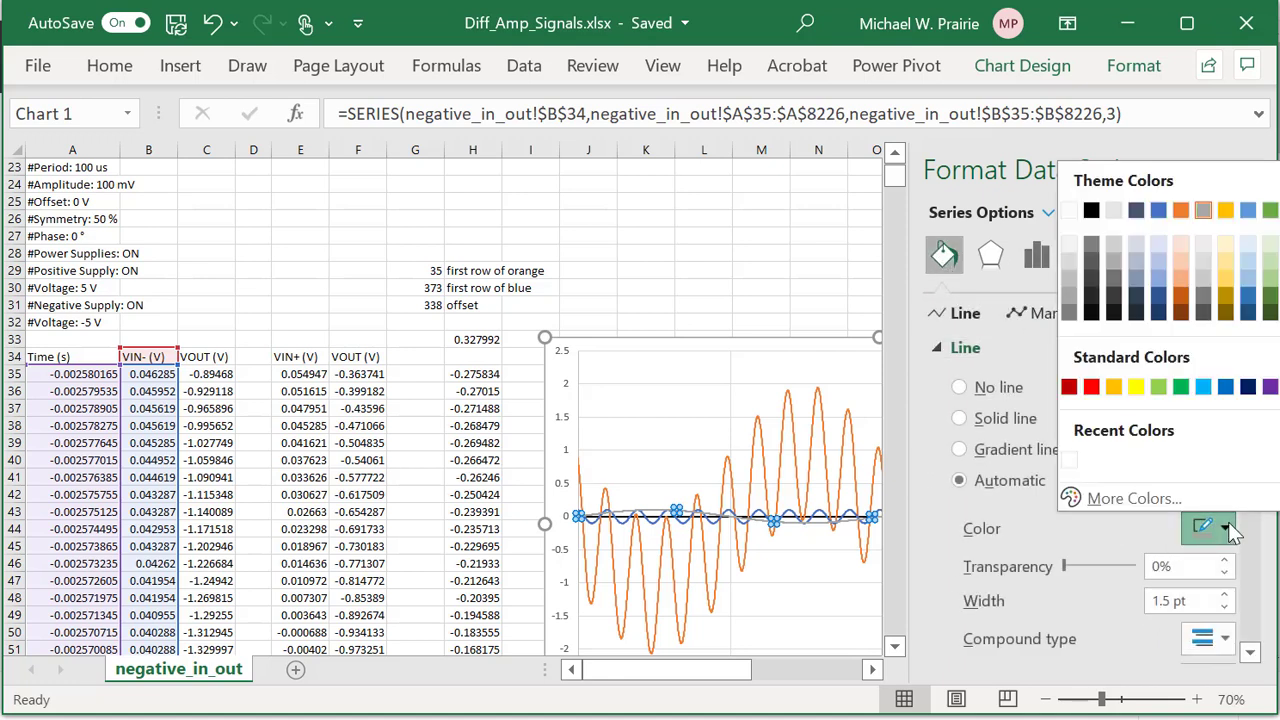
{"action": "left_click", "coordinate": [1071, 390]}
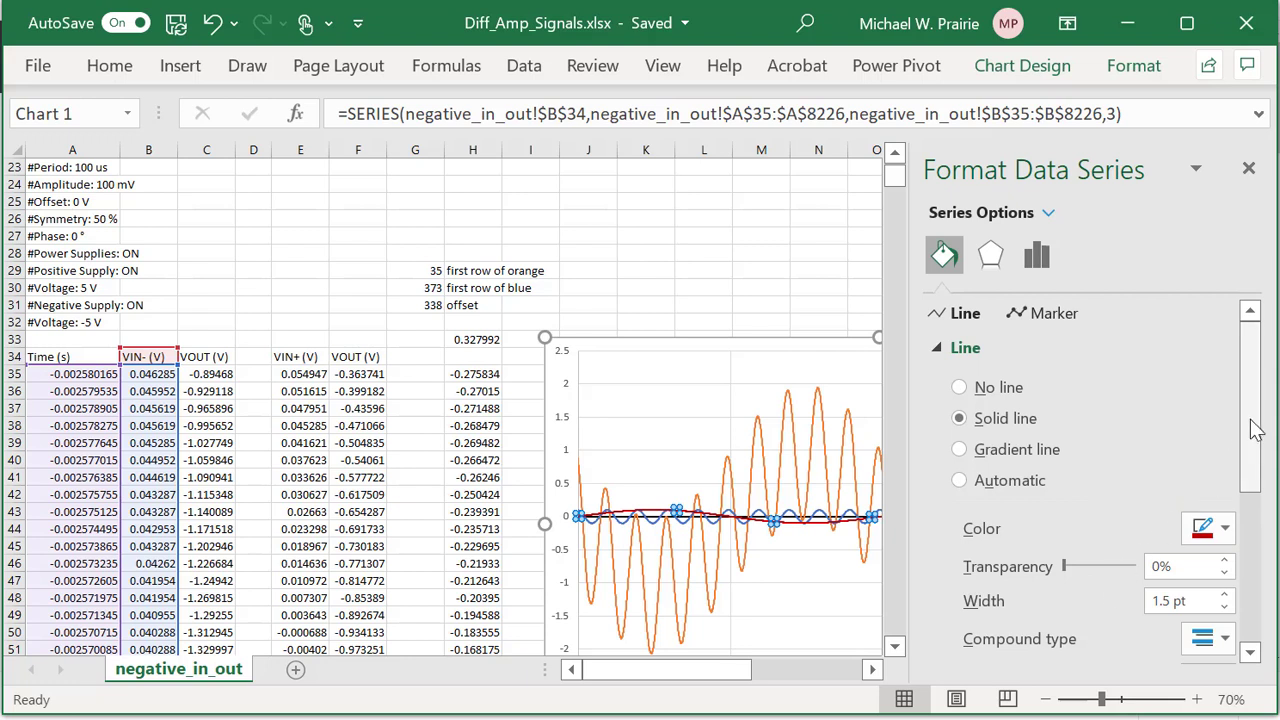
{"action": "left_click_drag", "start_coordinate": [1250, 425], "coordinate": [1260, 530]}
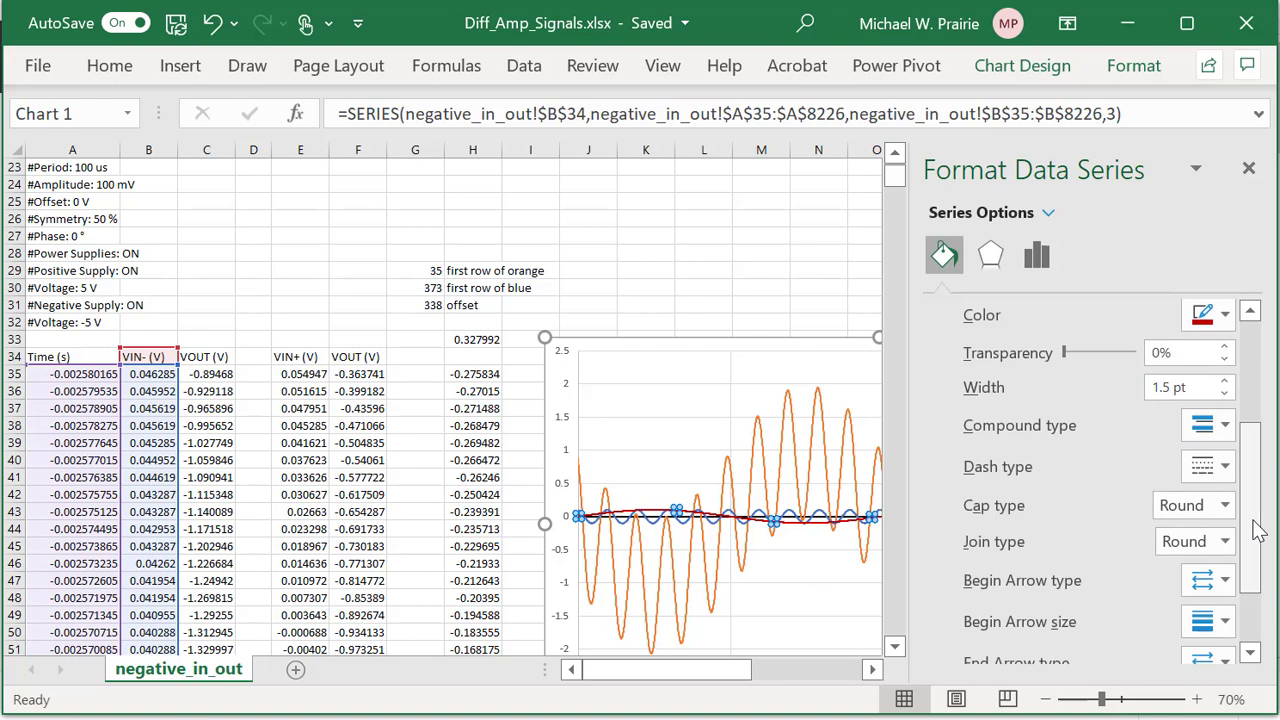
{"action": "left_click", "coordinate": [1248, 168]}
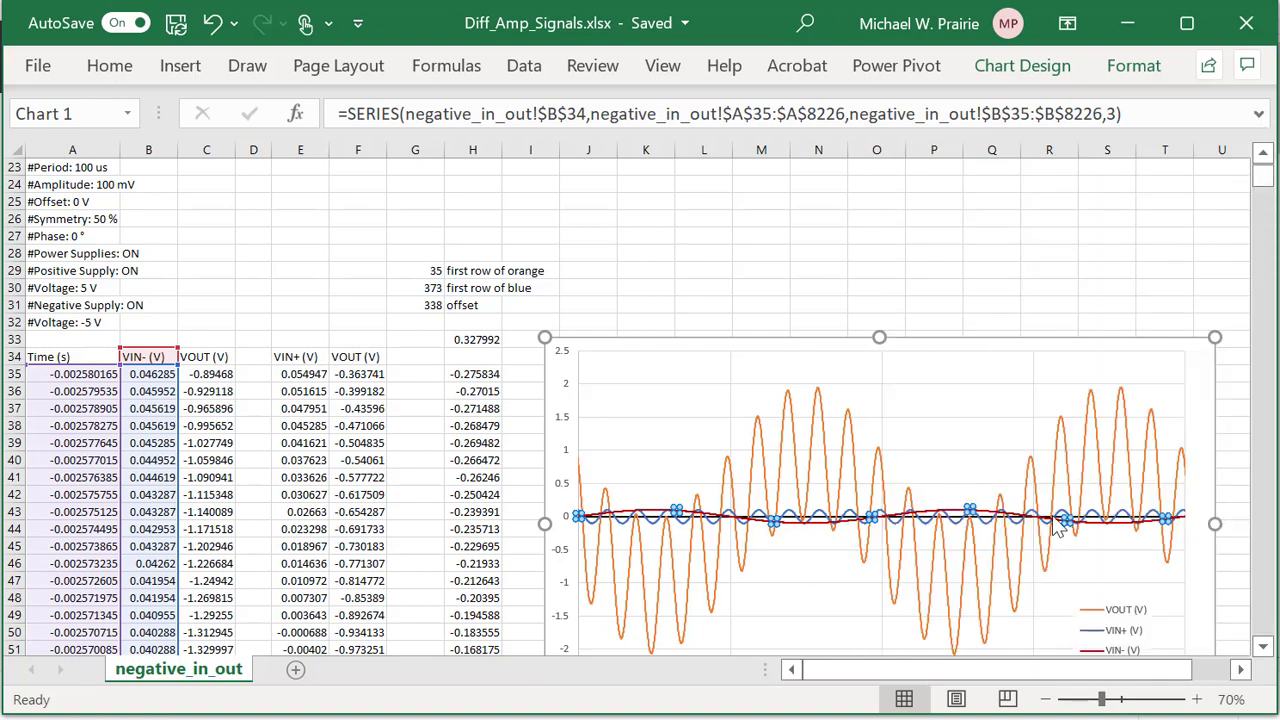
Move the VOUT (V) series down twice to the end of the series list in Select Data.
{"action": "scroll", "coordinate": [1007, 393], "scroll_direction": "down", "scroll_amount": 3}
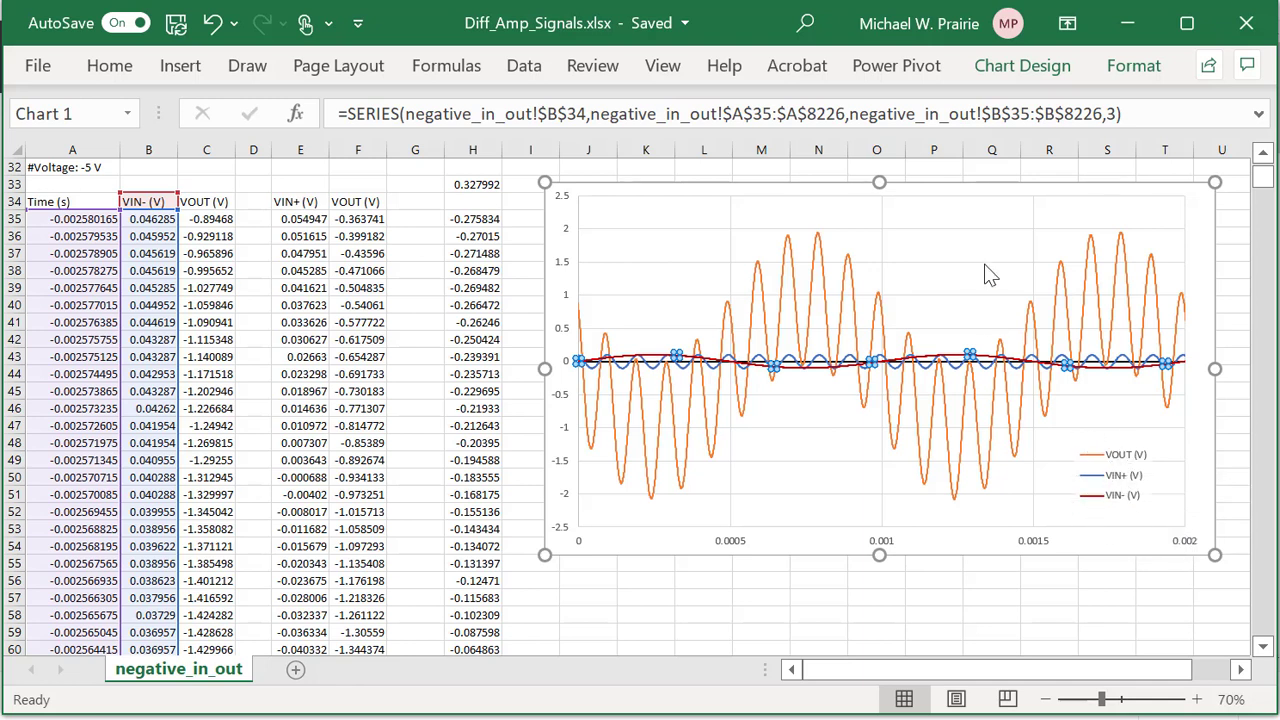
{"action": "right_click", "coordinate": [960, 248]}
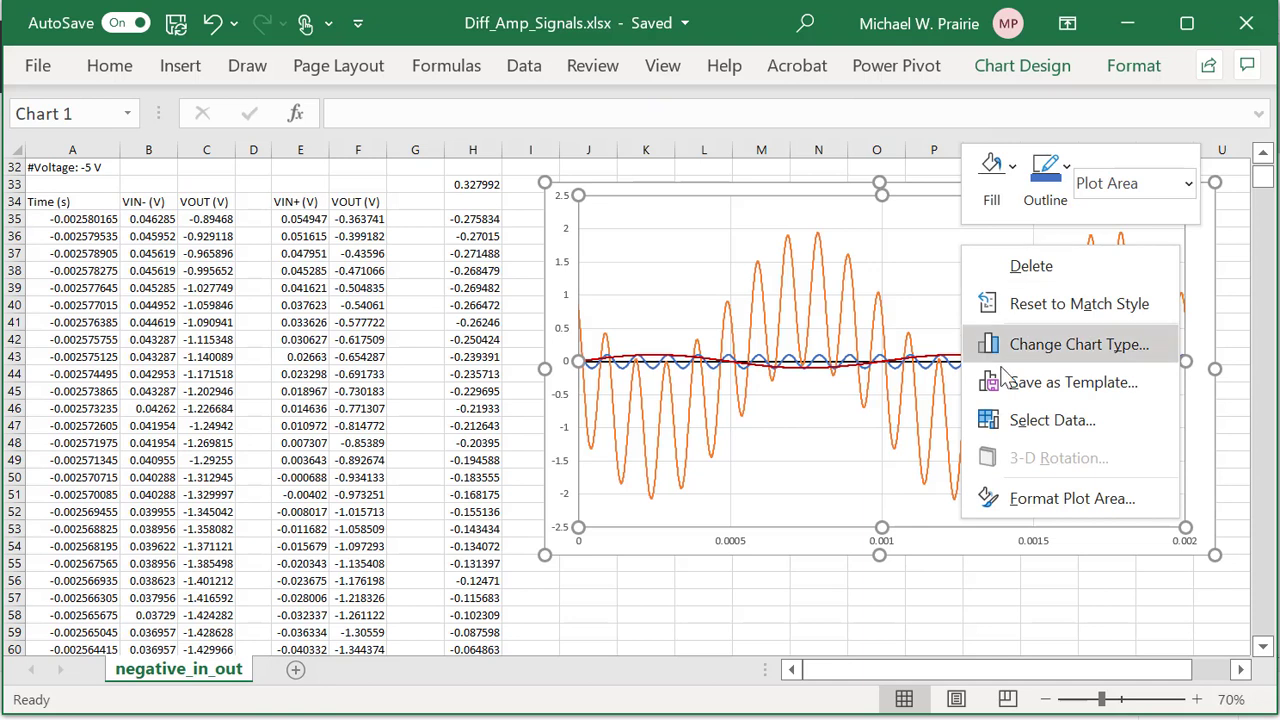
{"action": "left_click", "coordinate": [1028, 418]}
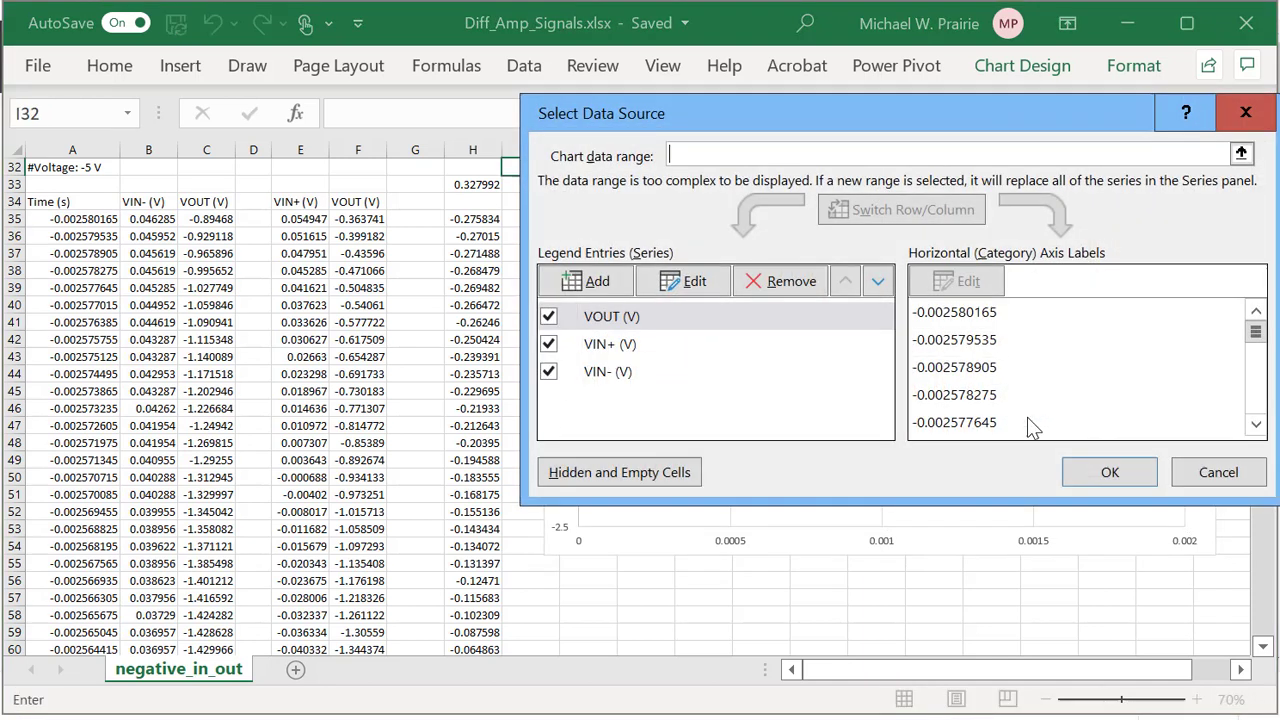
{"action": "left_click", "coordinate": [600, 320]}
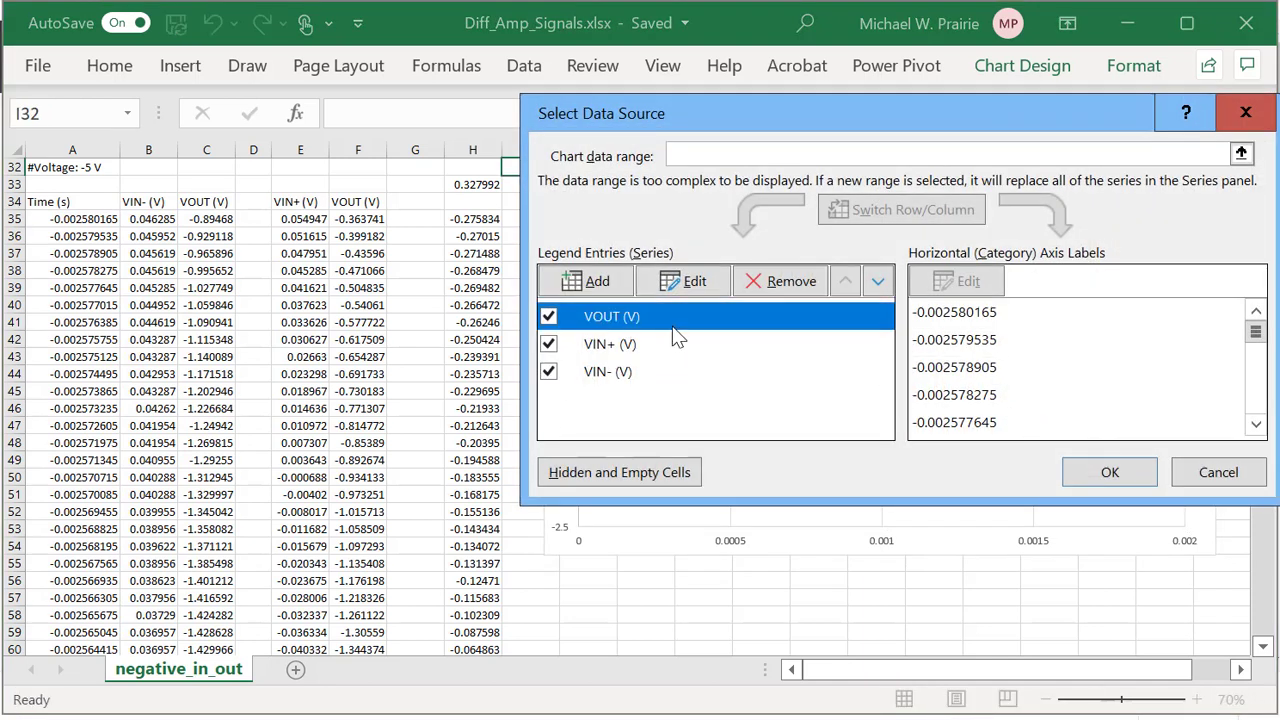
{"action": "left_click", "coordinate": [878, 283]}
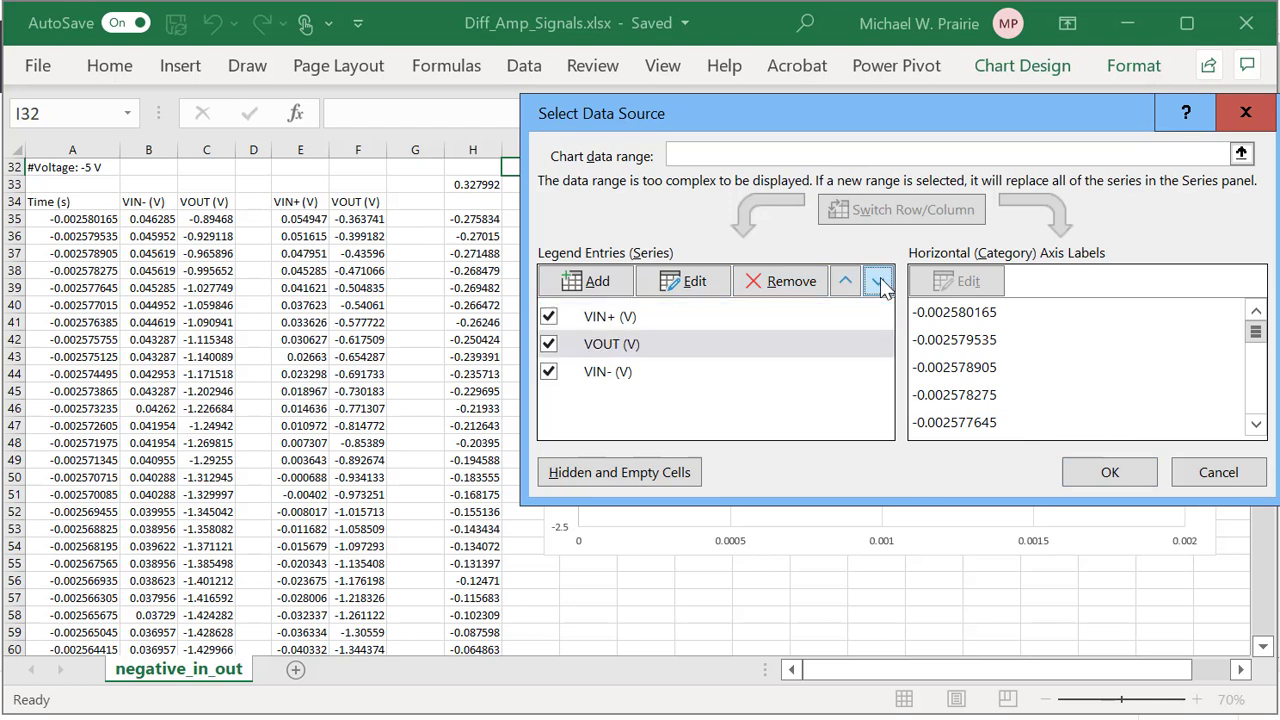
{"action": "left_click", "coordinate": [878, 283]}
{"action": "left_click", "coordinate": [1106, 476]}
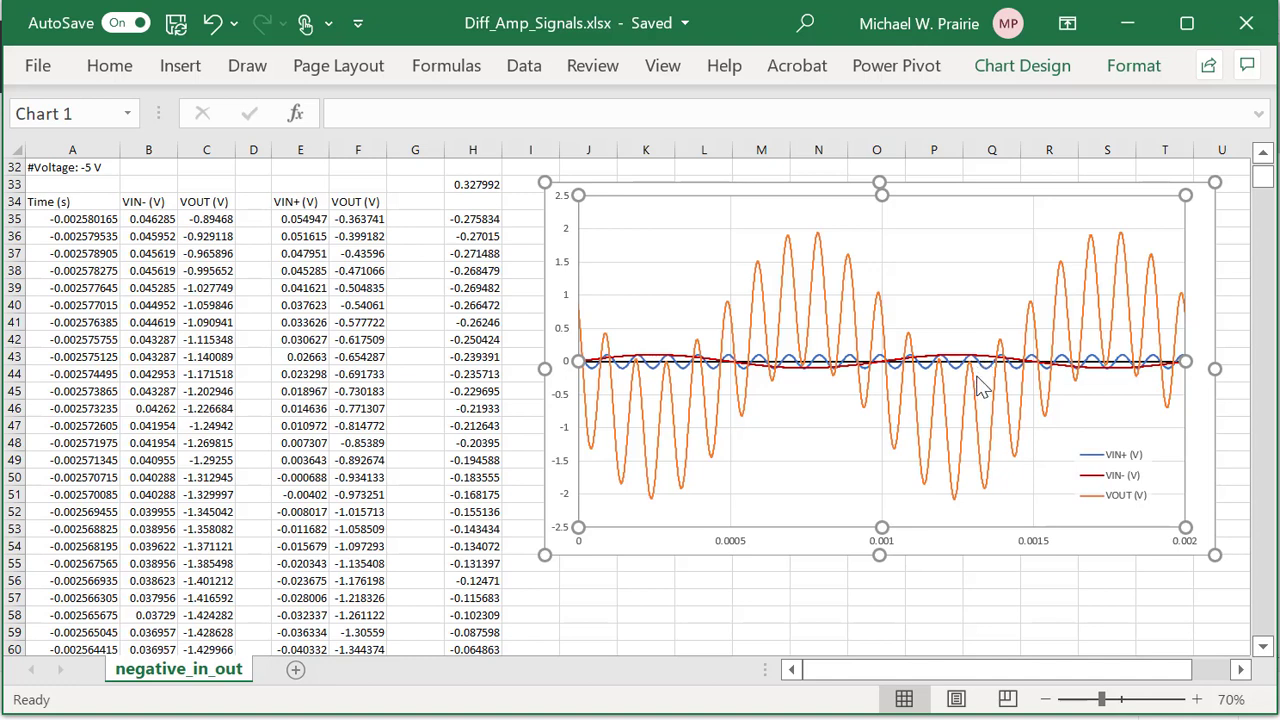
{"action": "mouse_move", "coordinate": [980, 388]}
{"action": "mouse_move", "coordinate": [794, 378]}
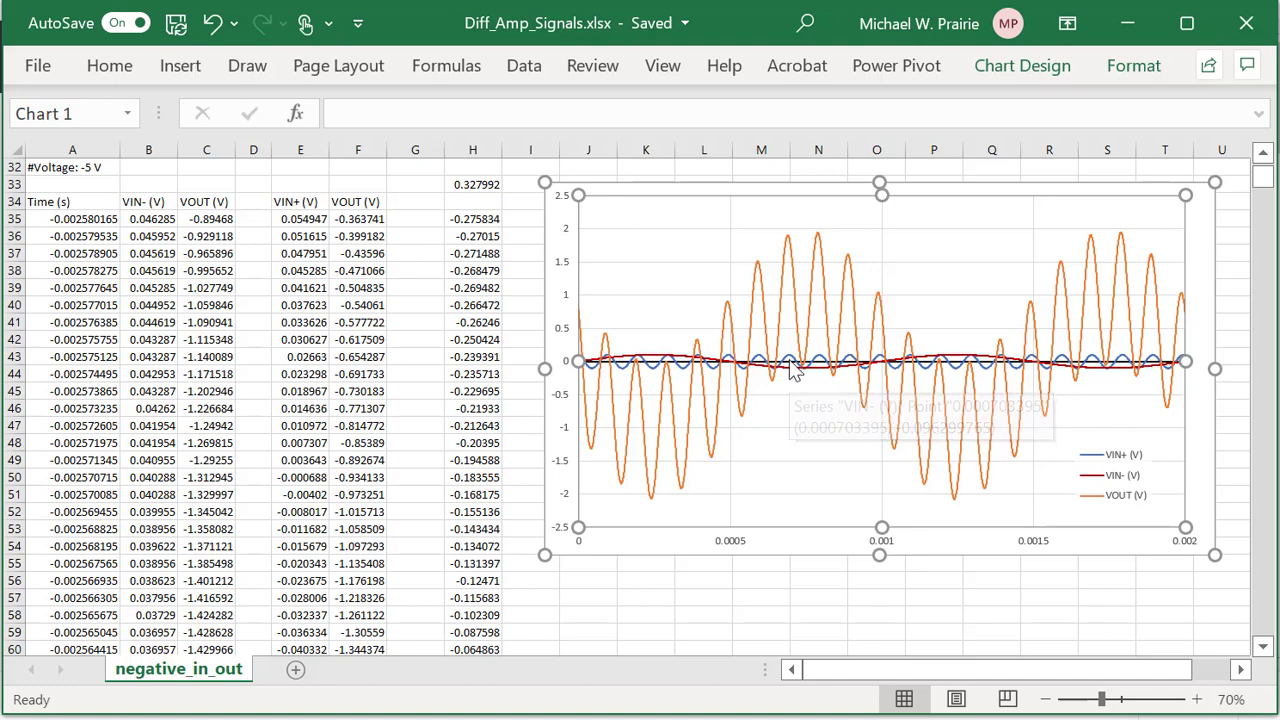
{"action": "mouse_move", "coordinate": [790, 245]}
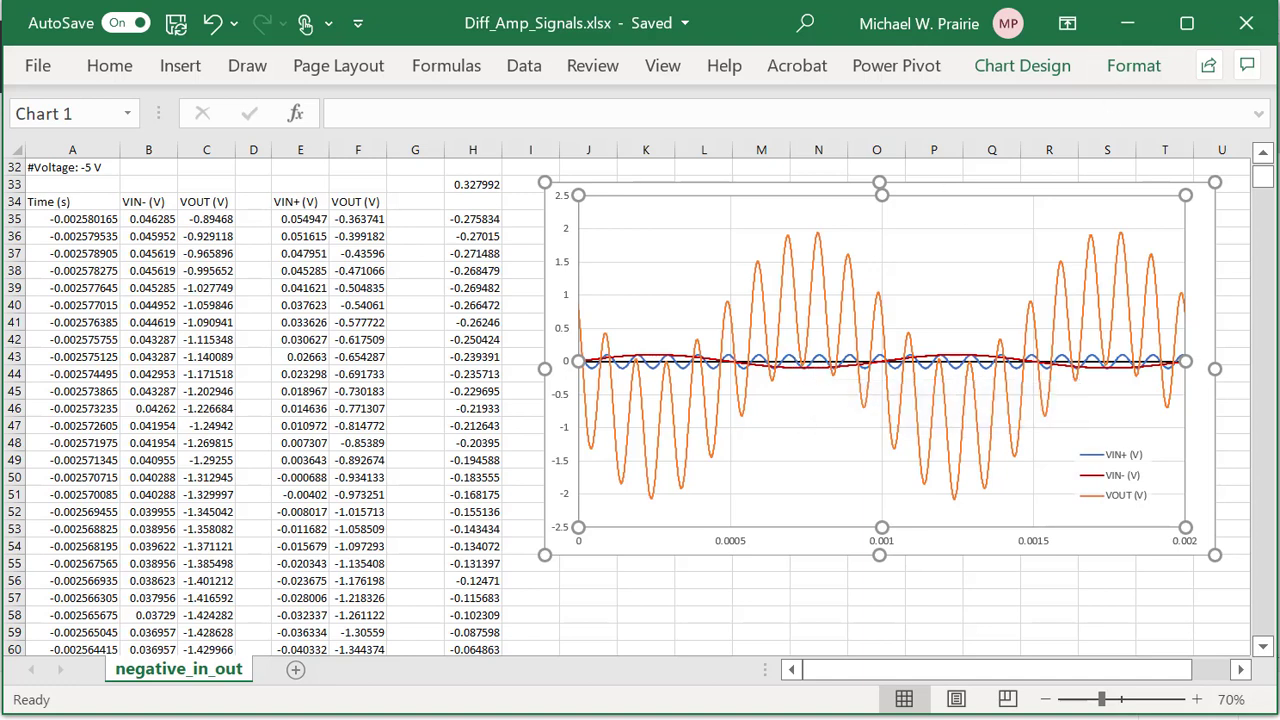
{"action": "key", "text": "Escape"}
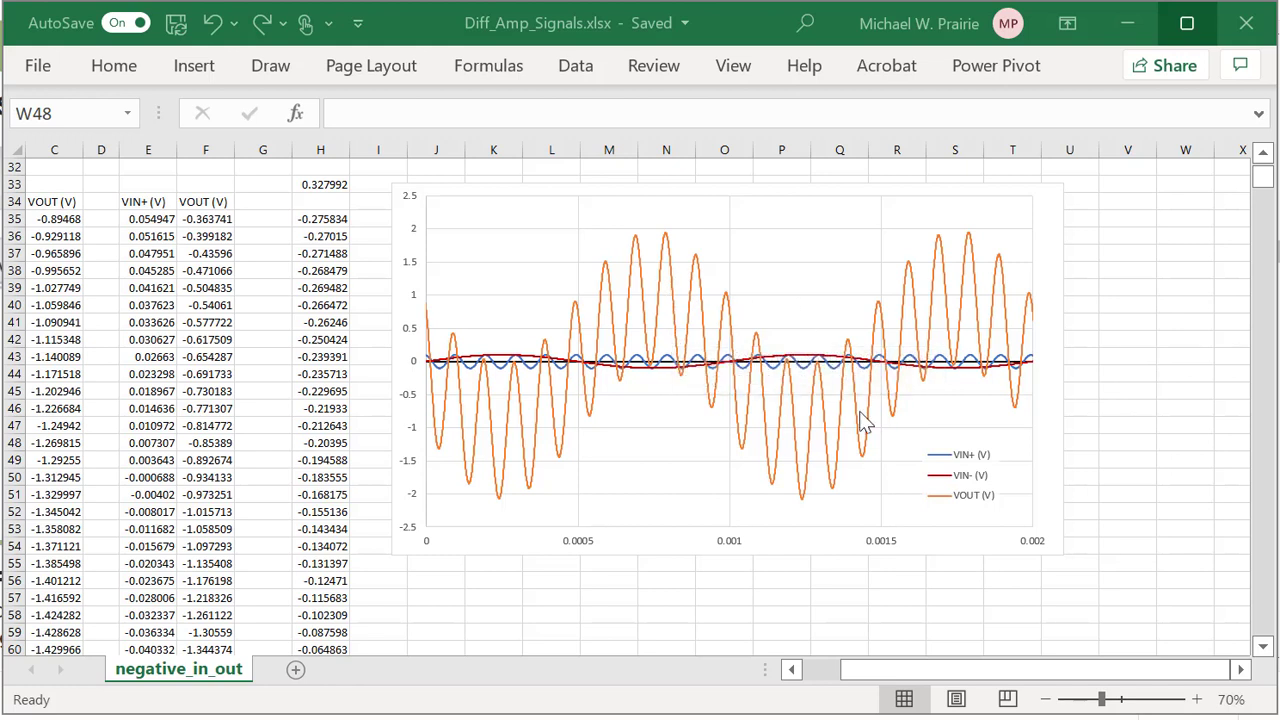
{"action": "mouse_move", "coordinate": [1034, 374]}
{"action": "mouse_move", "coordinate": [917, 293]}
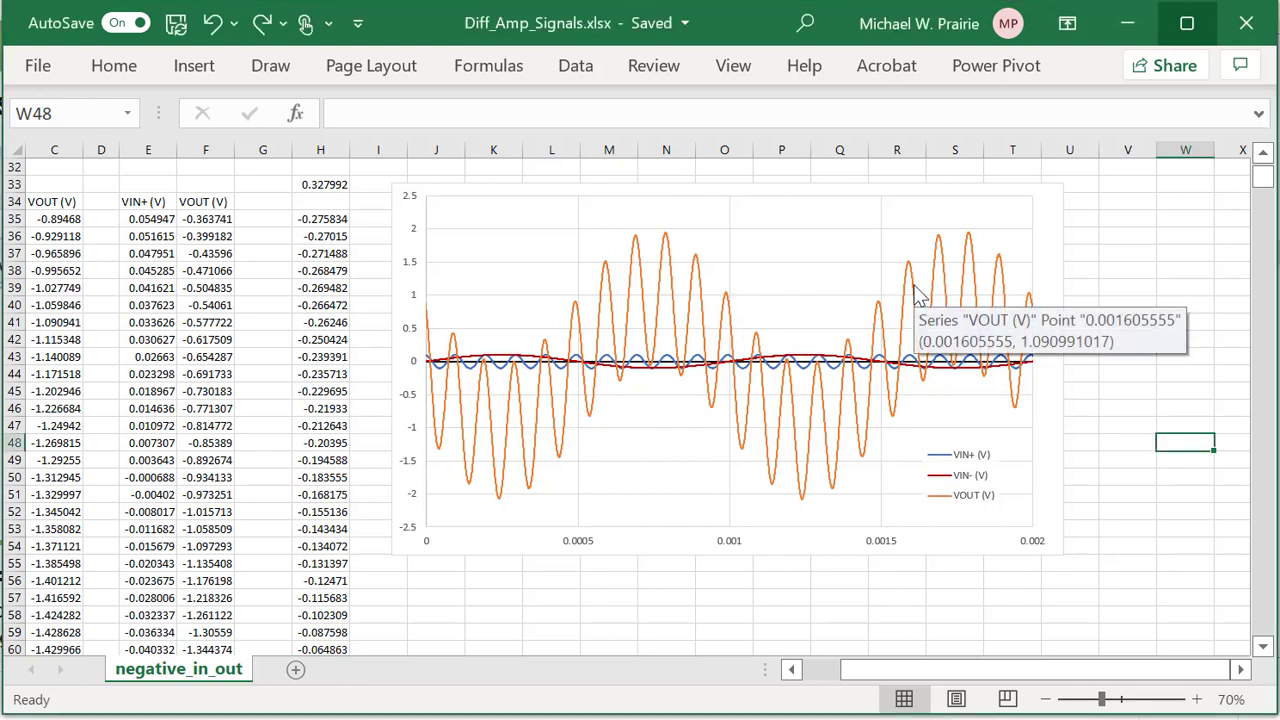
Plot the VOUT (V) series on a secondary axis so VIN+ and VIN- fill a ±0.15 V scale.
{"action": "left_click", "coordinate": [916, 303]}
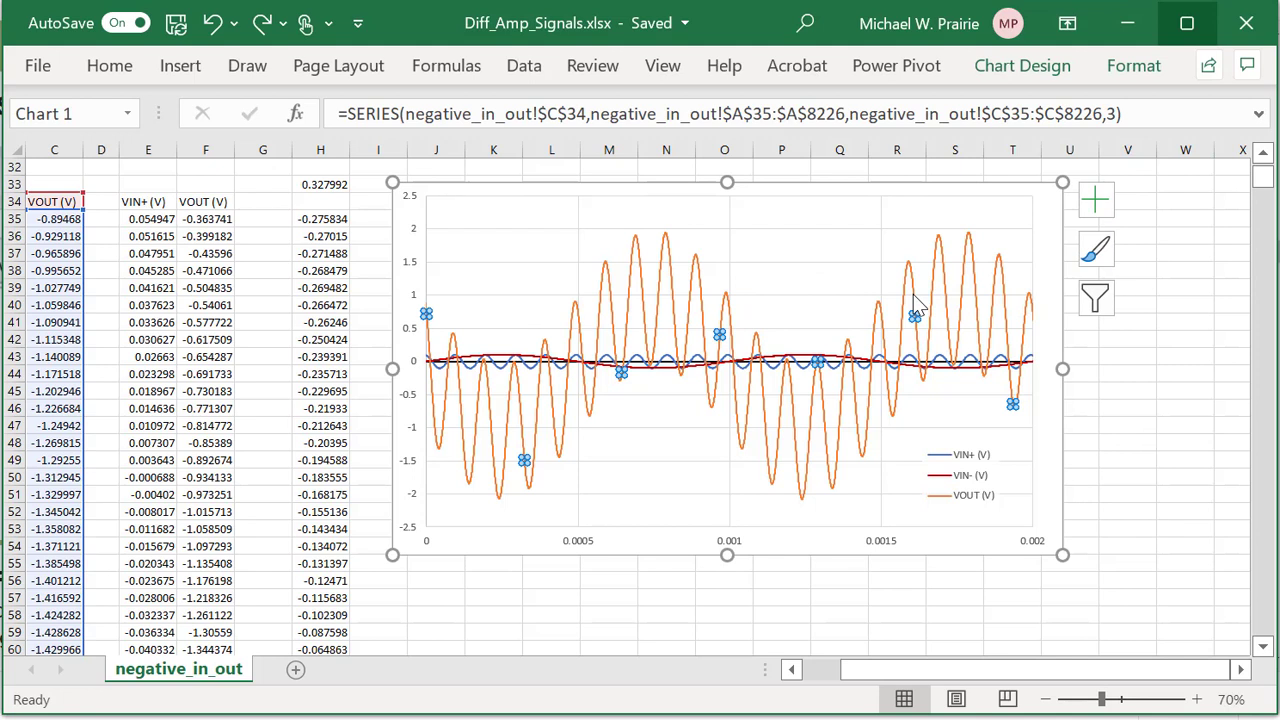
{"action": "right_click", "coordinate": [916, 307]}
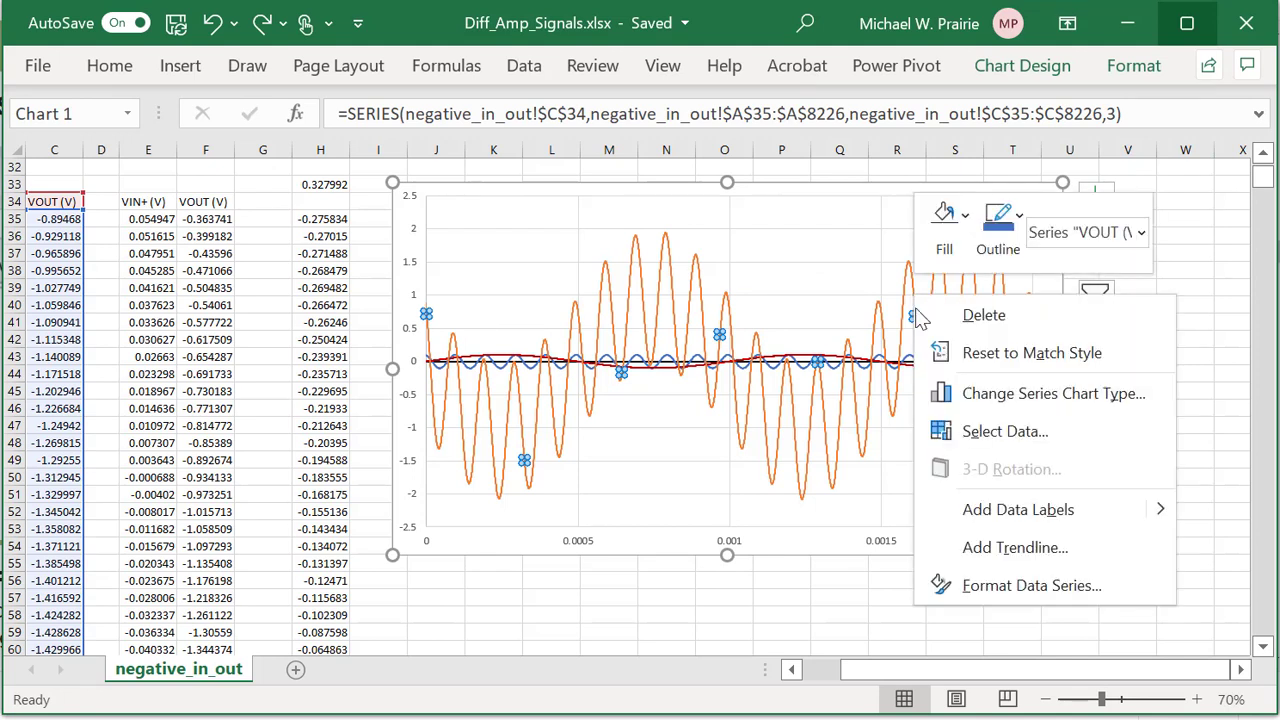
{"action": "left_click", "coordinate": [1004, 594]}
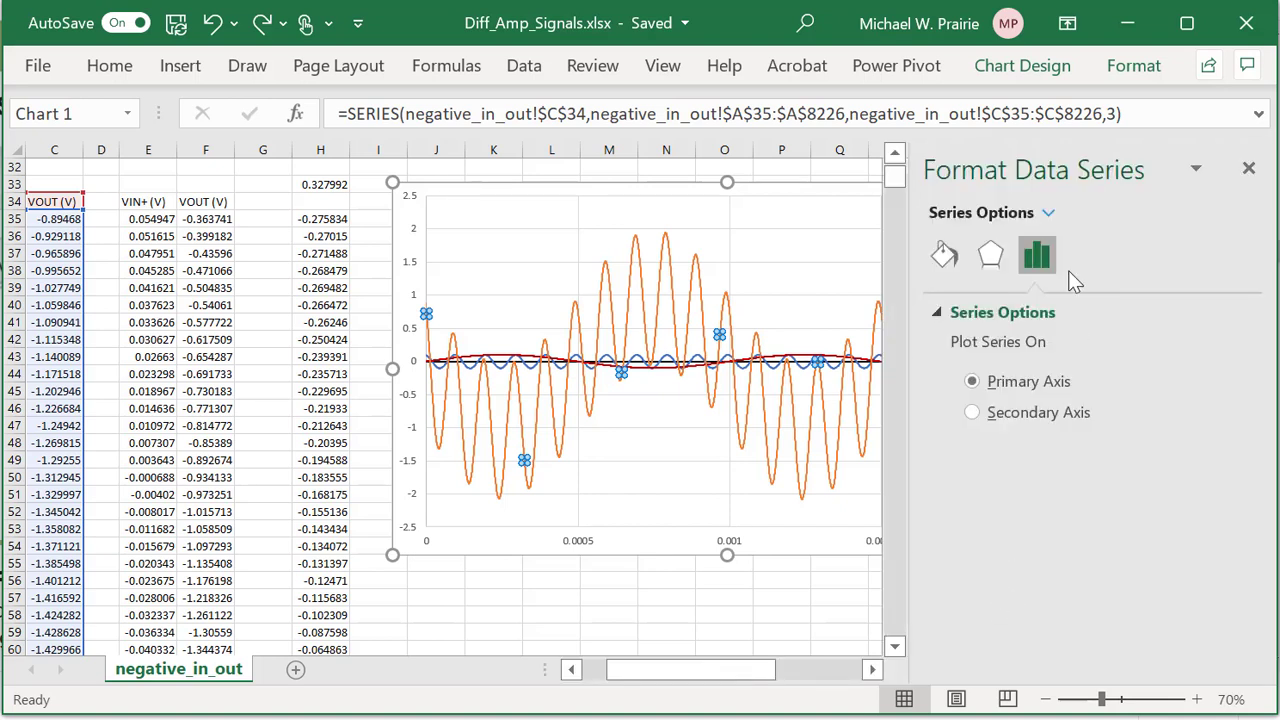
{"action": "left_click", "coordinate": [944, 255]}
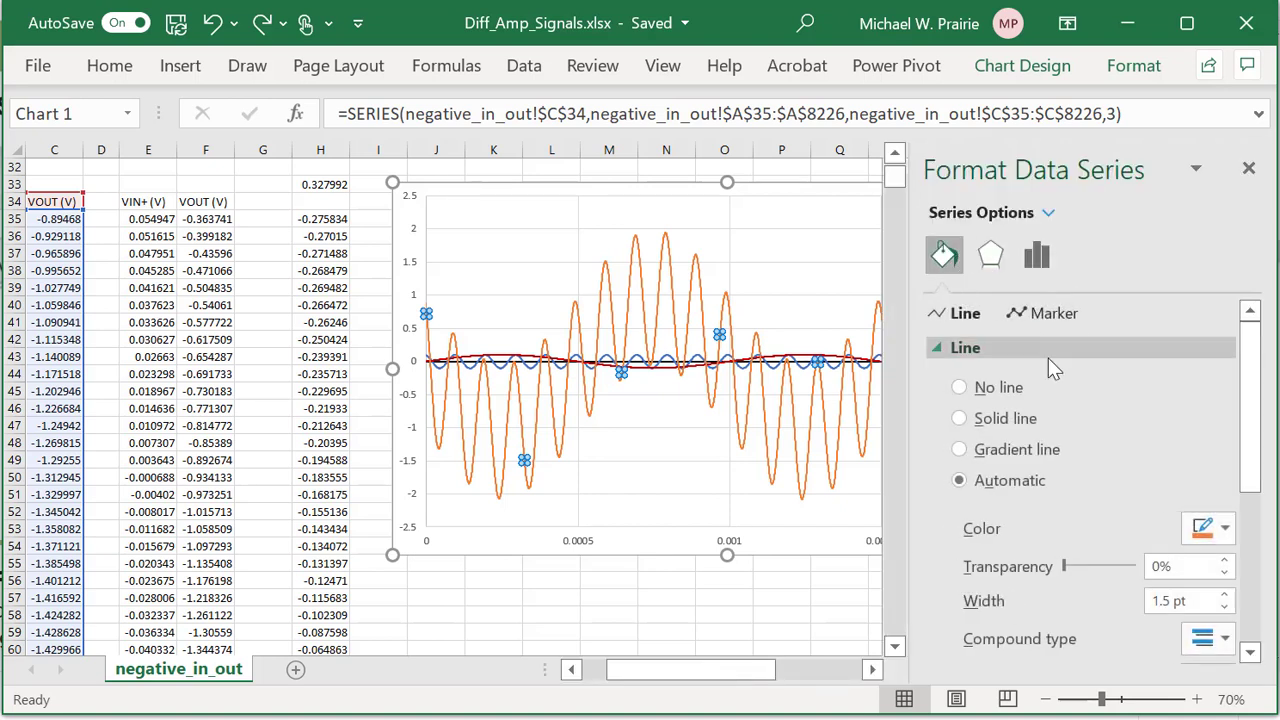
{"action": "scroll", "coordinate": [1065, 353], "scroll_direction": "down", "scroll_amount": 5}
{"action": "scroll", "coordinate": [1065, 353], "scroll_direction": "up", "scroll_amount": 2}
{"action": "scroll", "coordinate": [1065, 353], "scroll_direction": "up", "scroll_amount": 3}
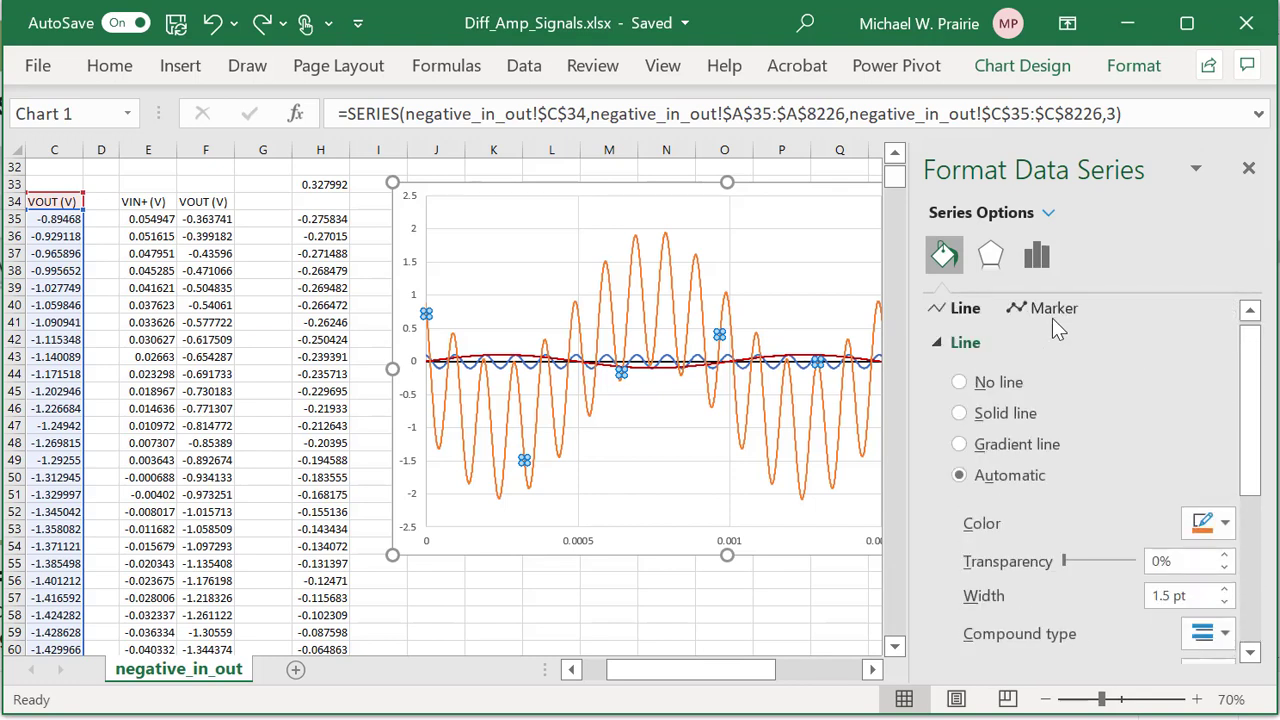
{"action": "left_click", "coordinate": [1037, 262]}
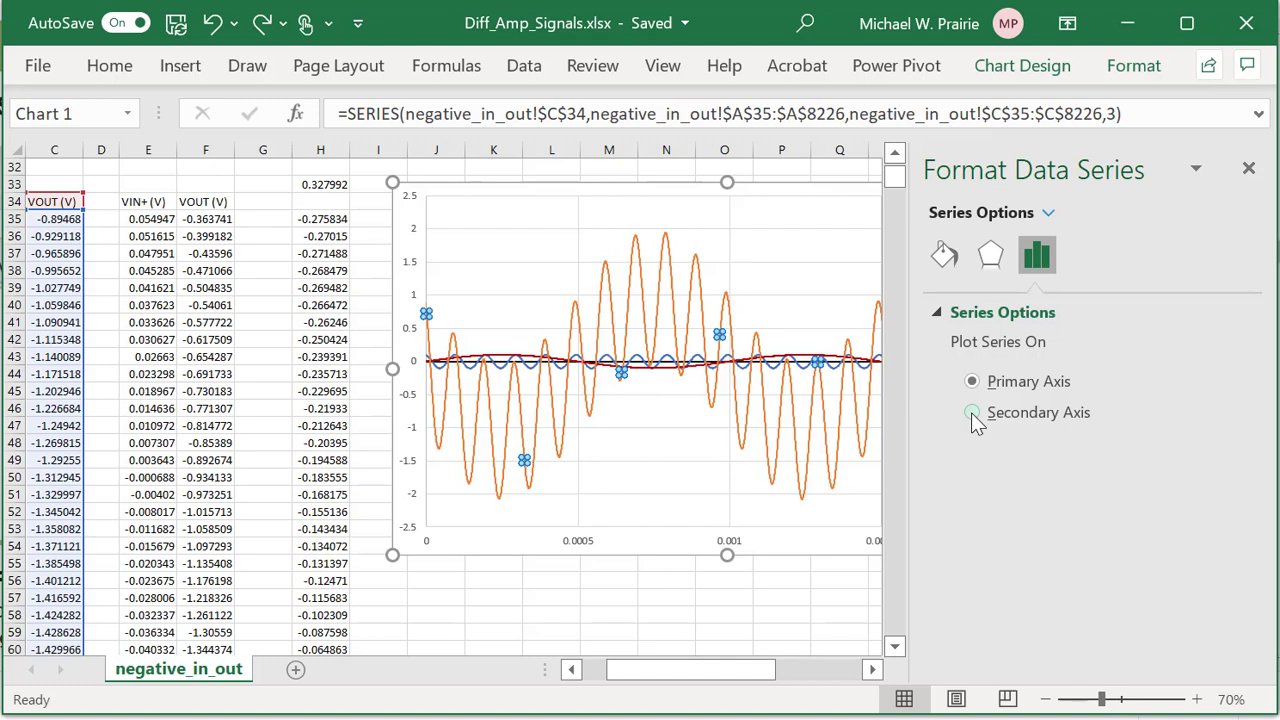
{"action": "left_click", "coordinate": [971, 412]}
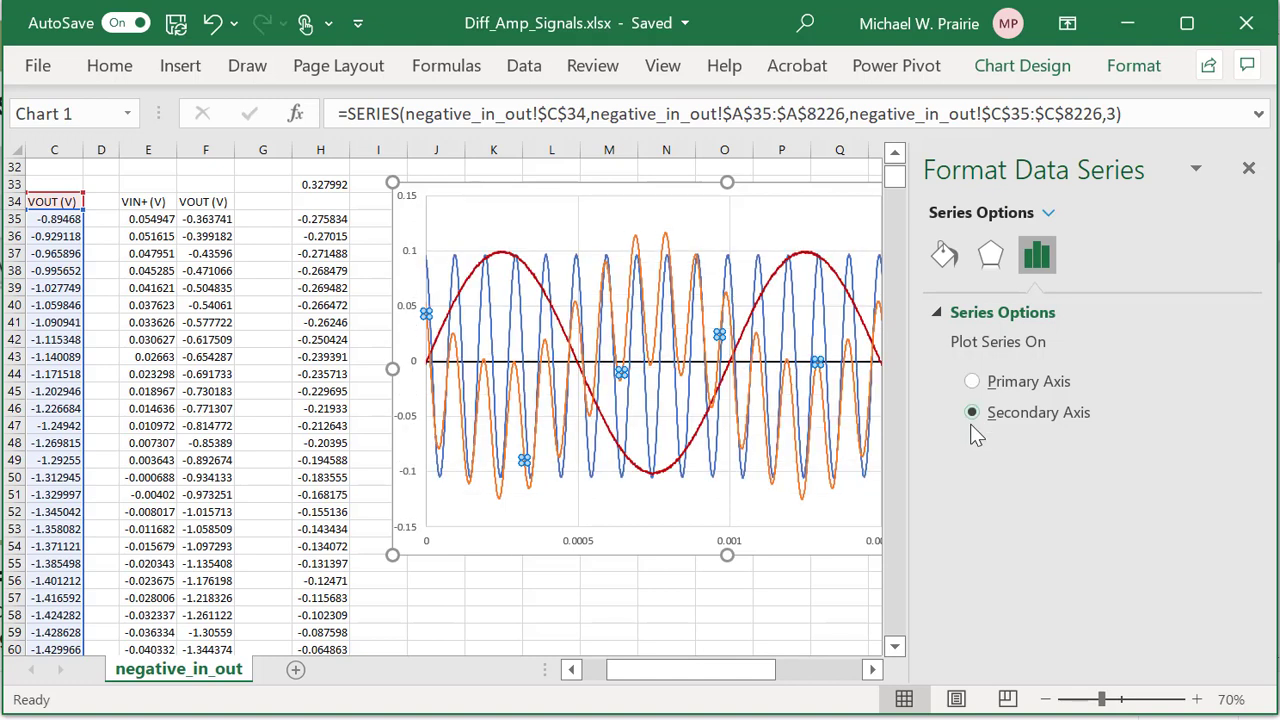
{"action": "left_click", "coordinate": [1245, 172]}
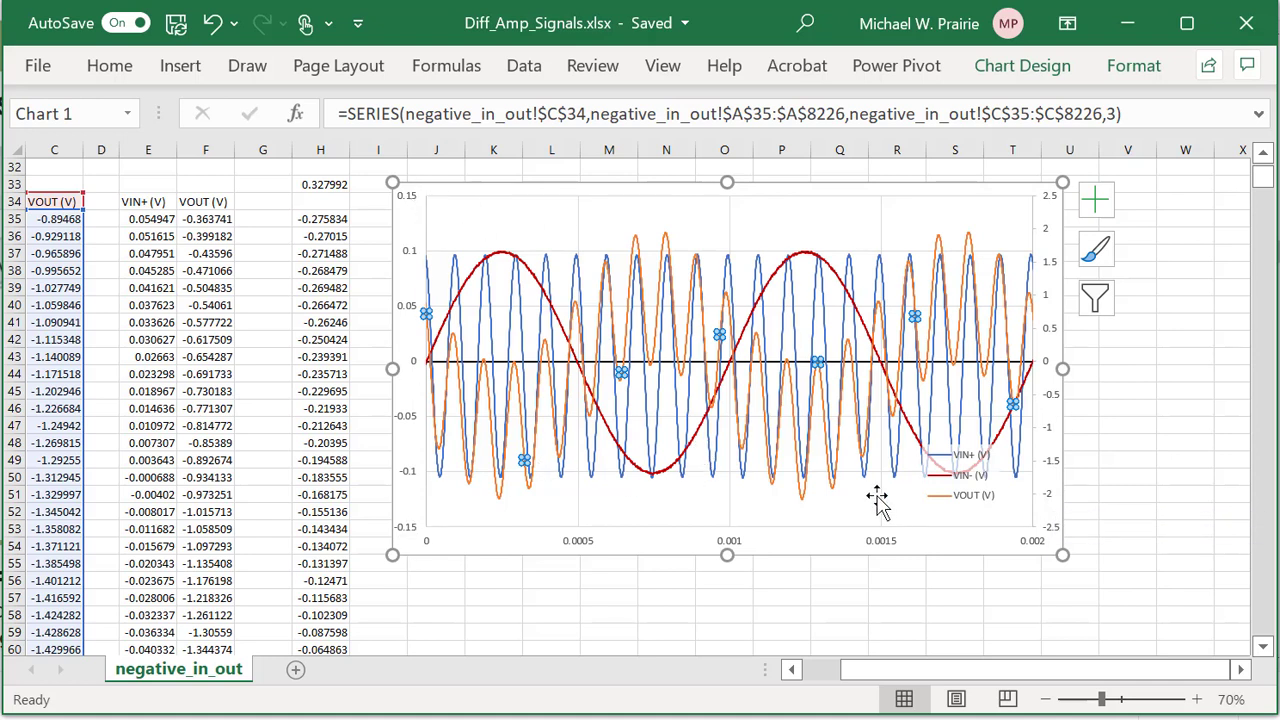
{"action": "left_click", "coordinate": [826, 325]}
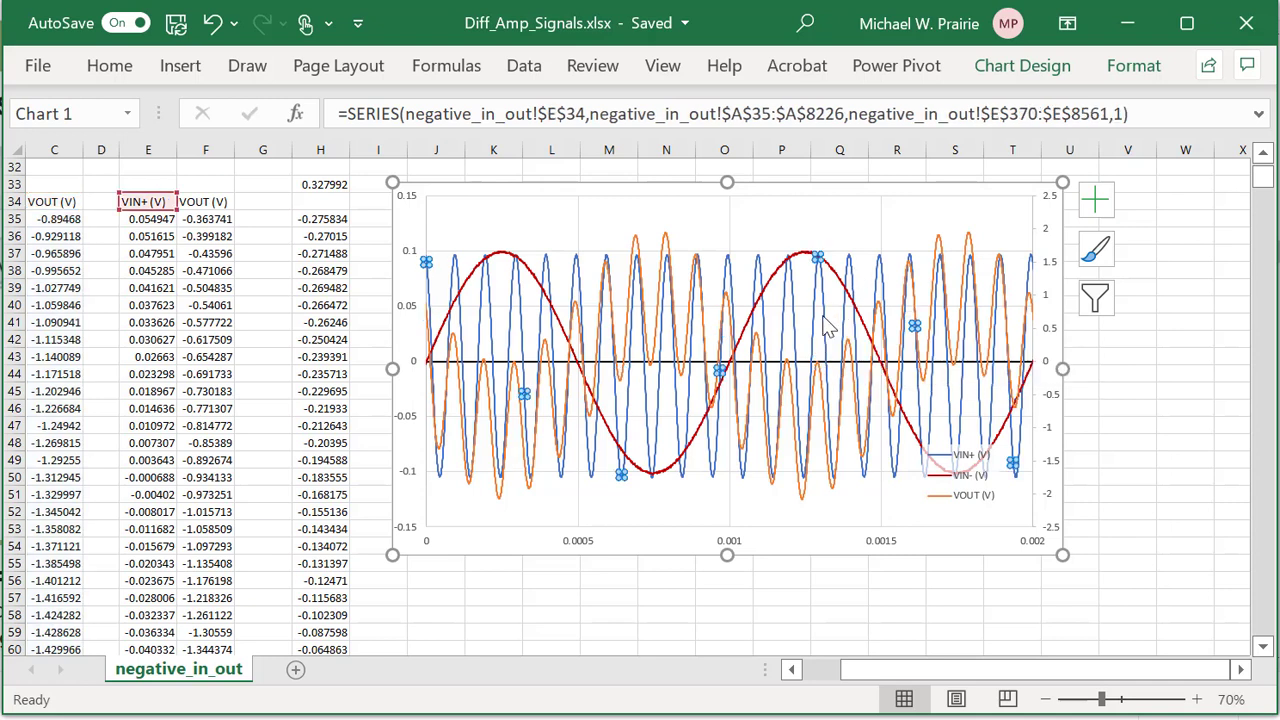
{"action": "right_click", "coordinate": [826, 325]}
{"action": "left_click", "coordinate": [904, 612]}
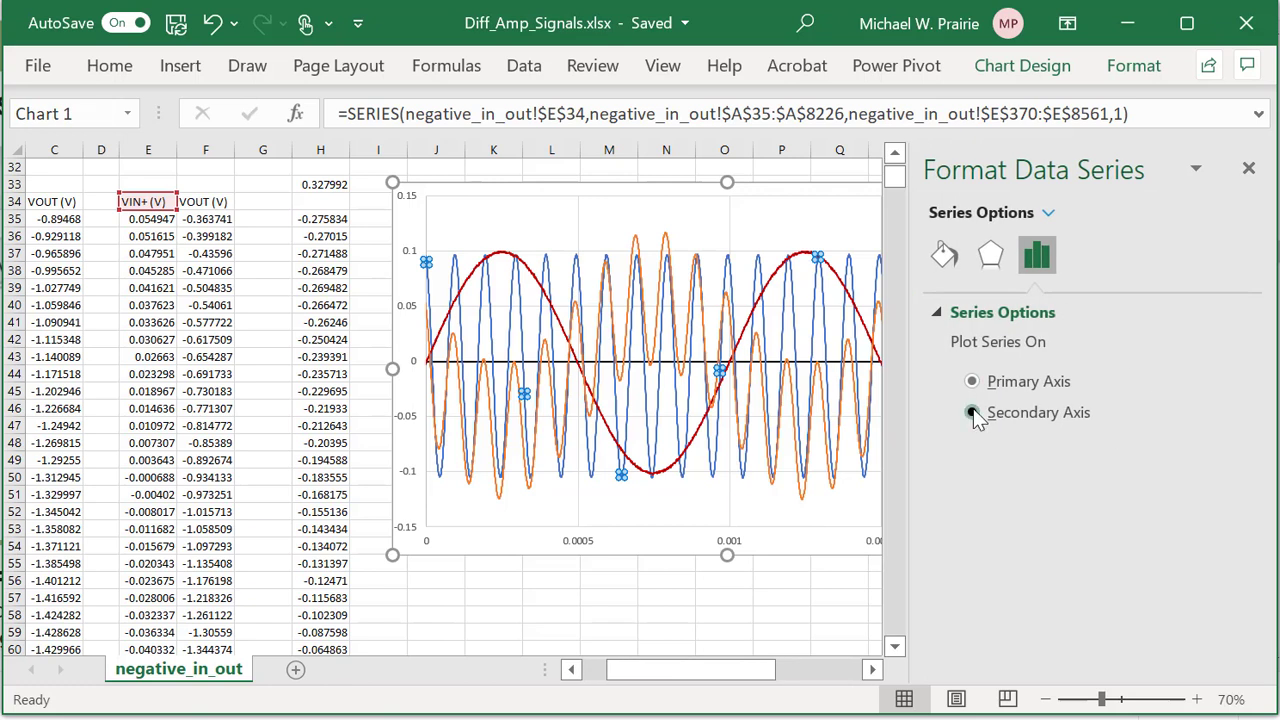
{"action": "left_click", "coordinate": [972, 413]}
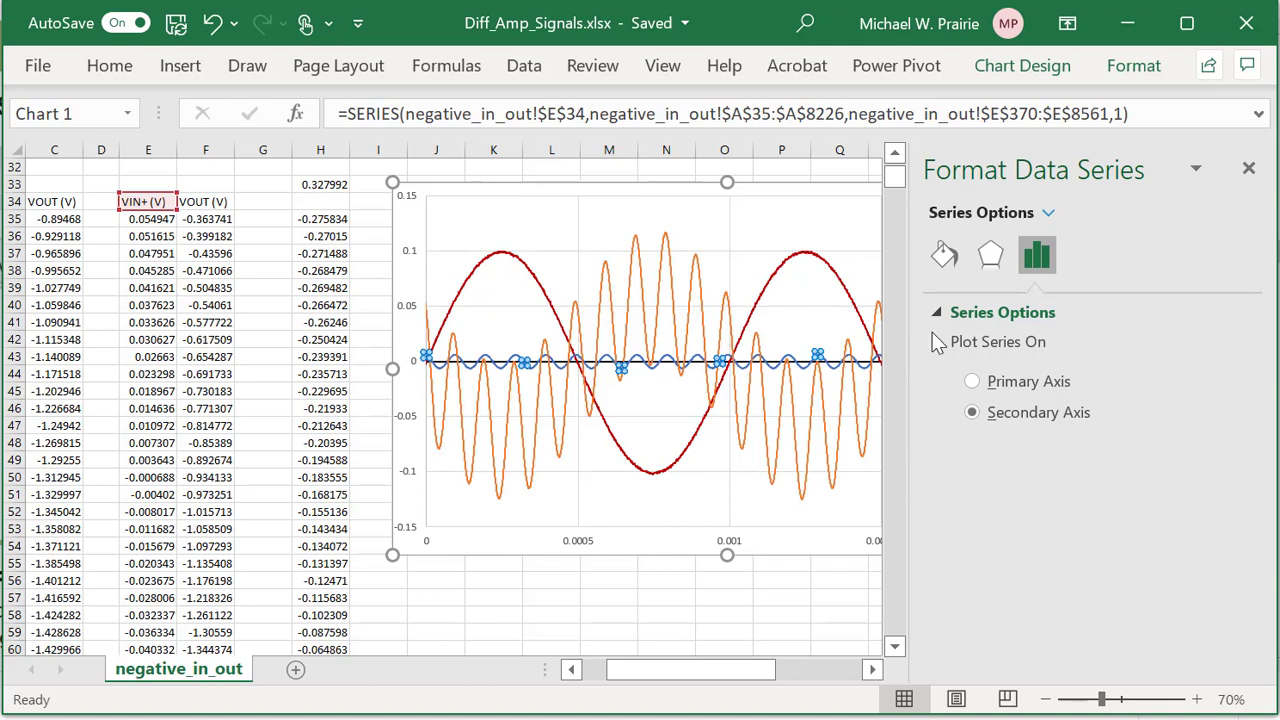
{"action": "left_click", "coordinate": [1248, 168]}
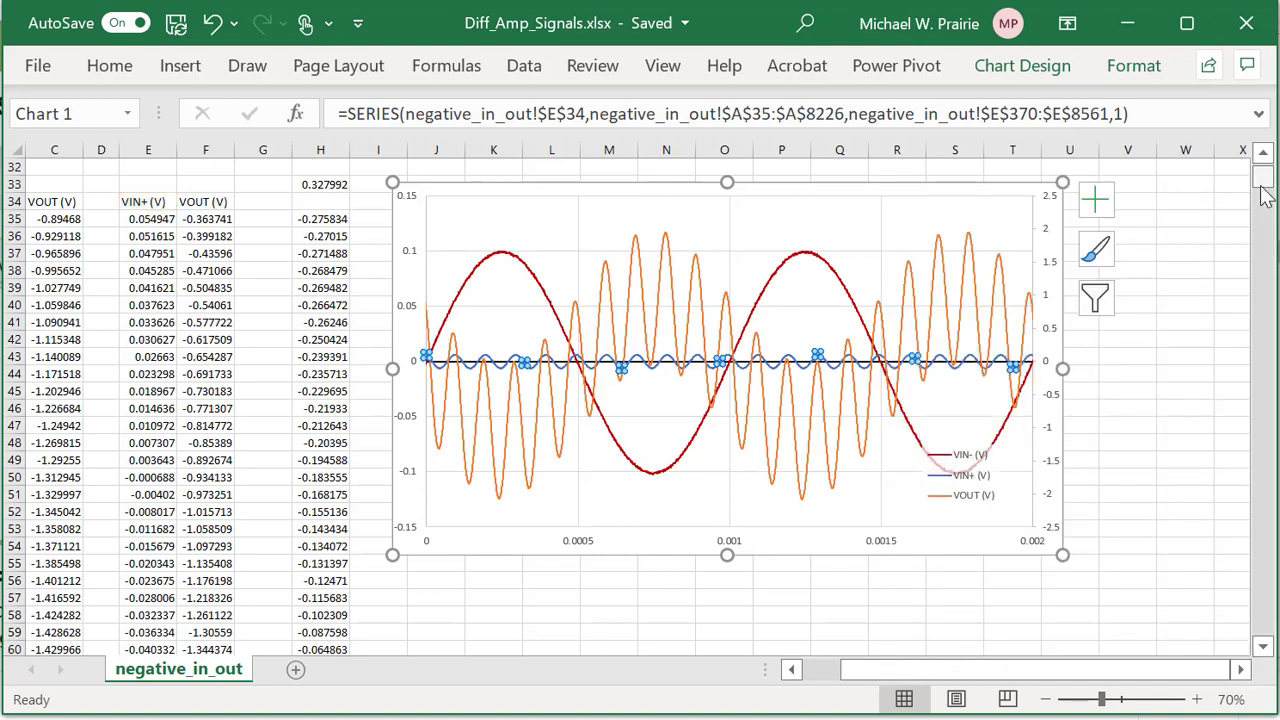
{"action": "key", "text": "ctrl+z"}
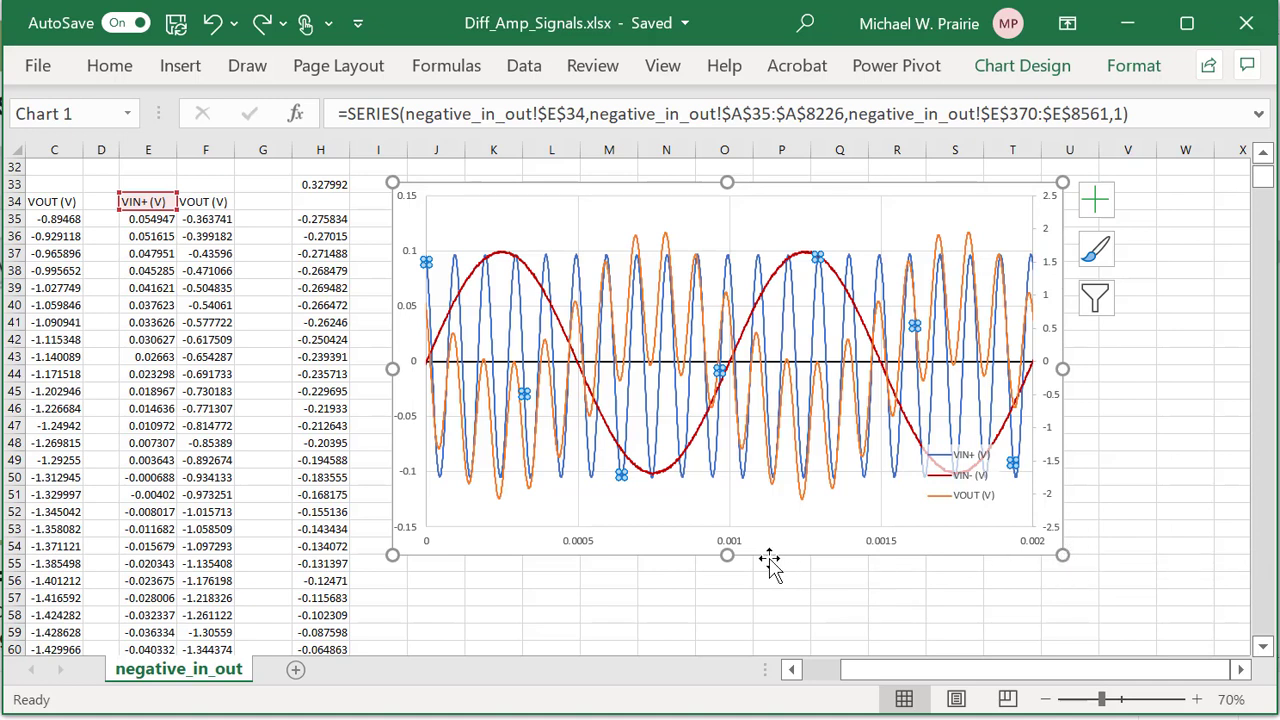
Add axis titles and title the right vertical axis 'Output Signal (V)'.
{"action": "left_click", "coordinate": [1097, 201]}
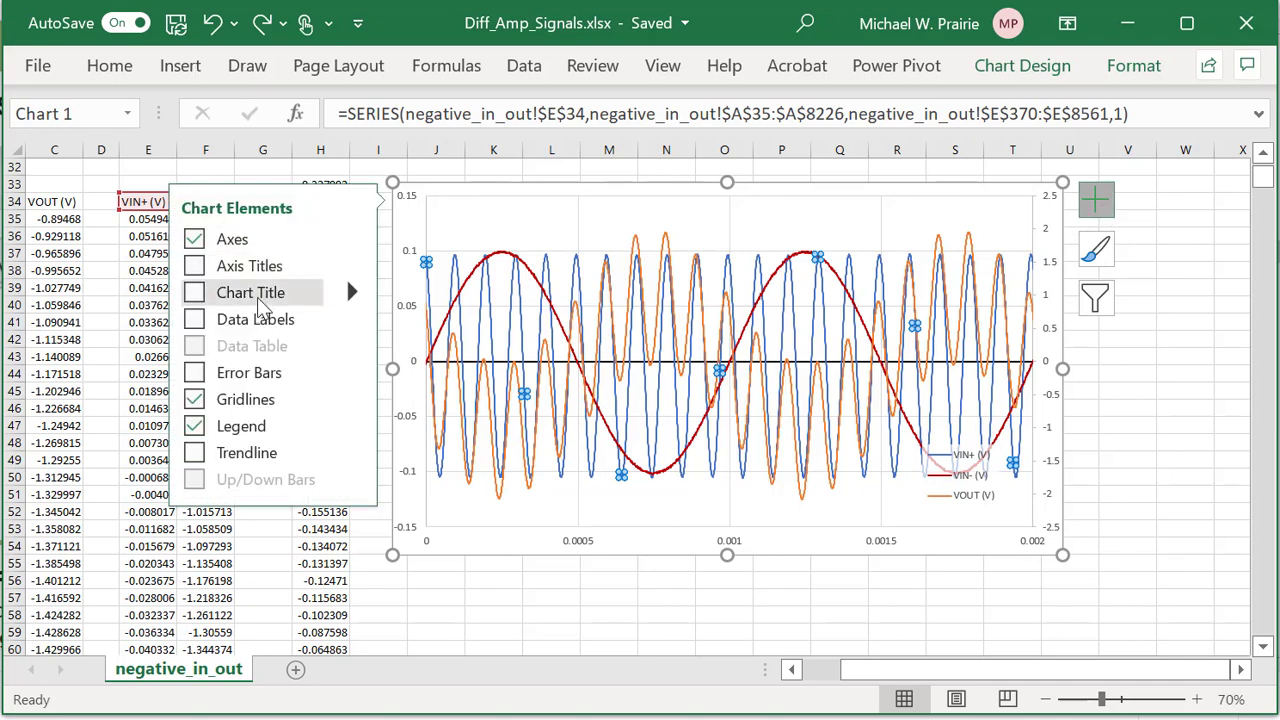
{"action": "left_click", "coordinate": [212, 268]}
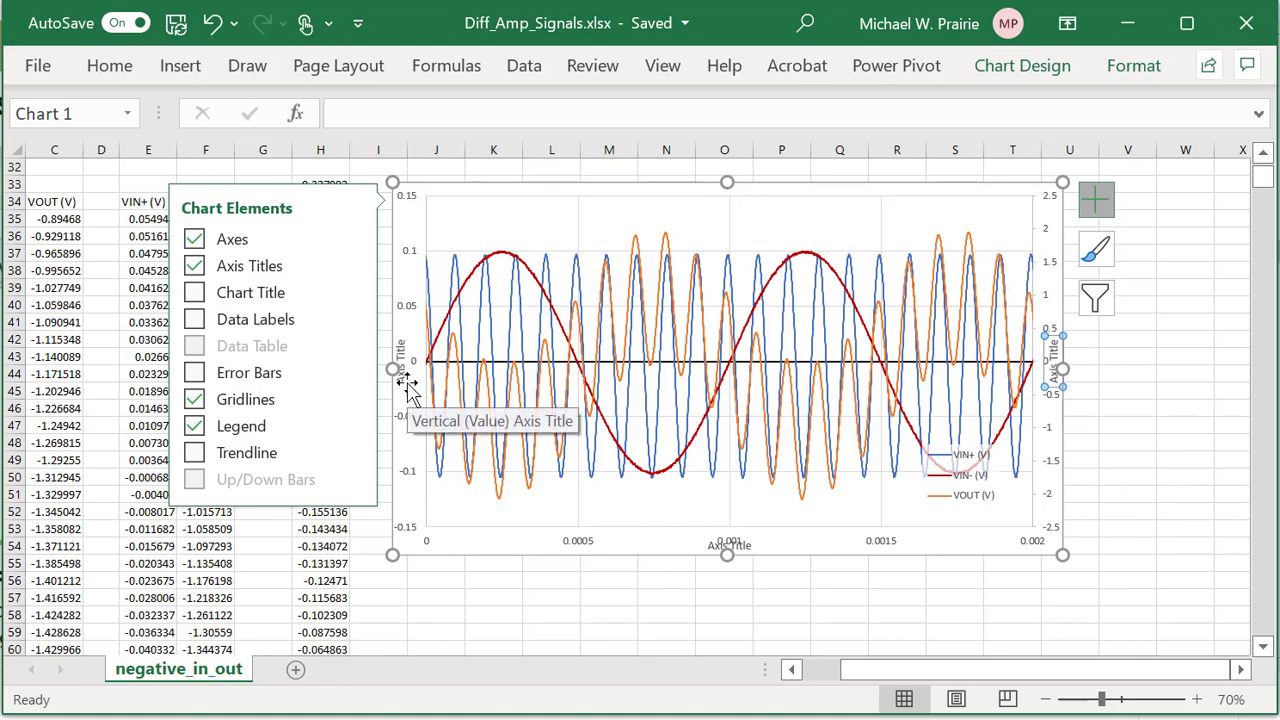
{"action": "left_click", "coordinate": [792, 226]}
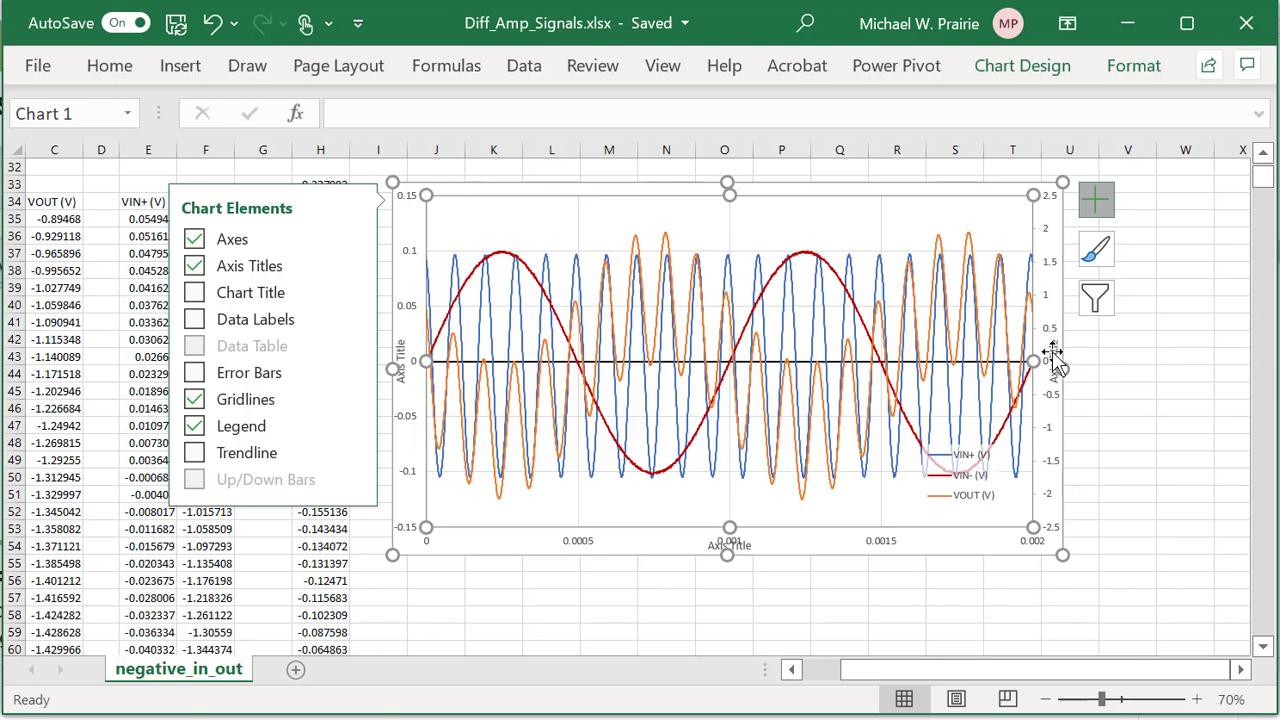
{"action": "left_click", "coordinate": [1063, 388]}
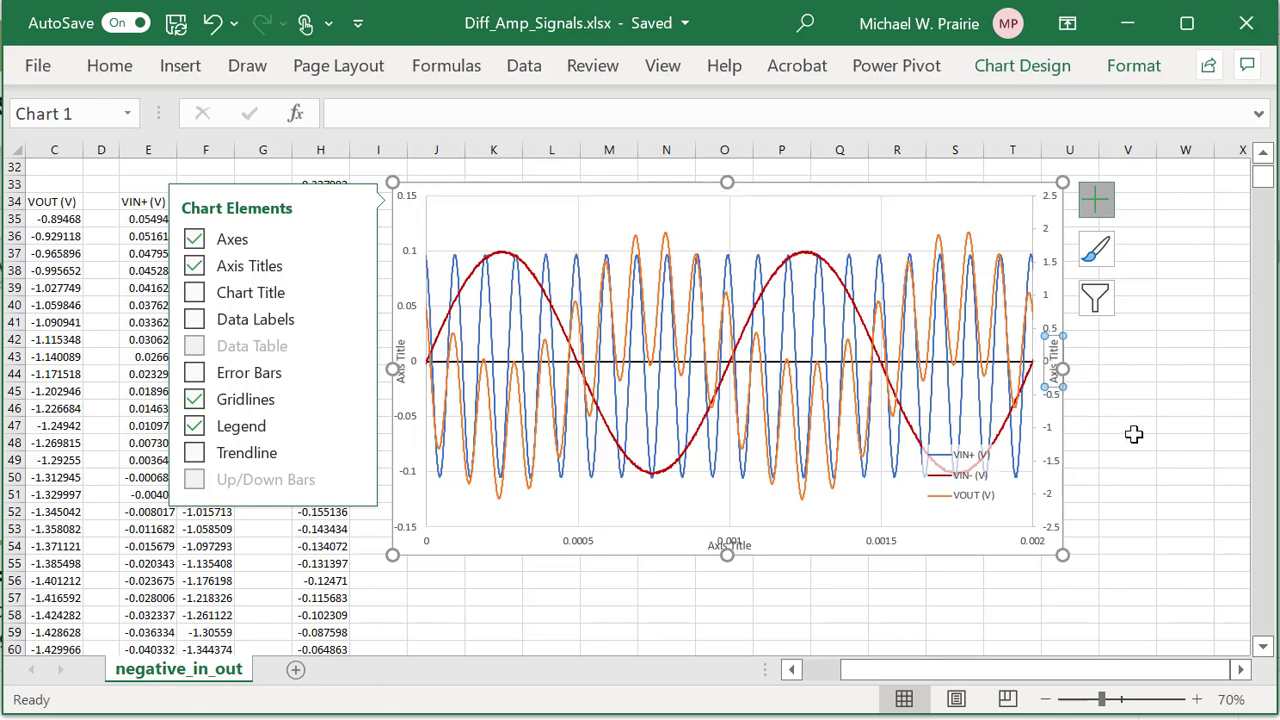
{"action": "type", "text": "Output Signal (V"}
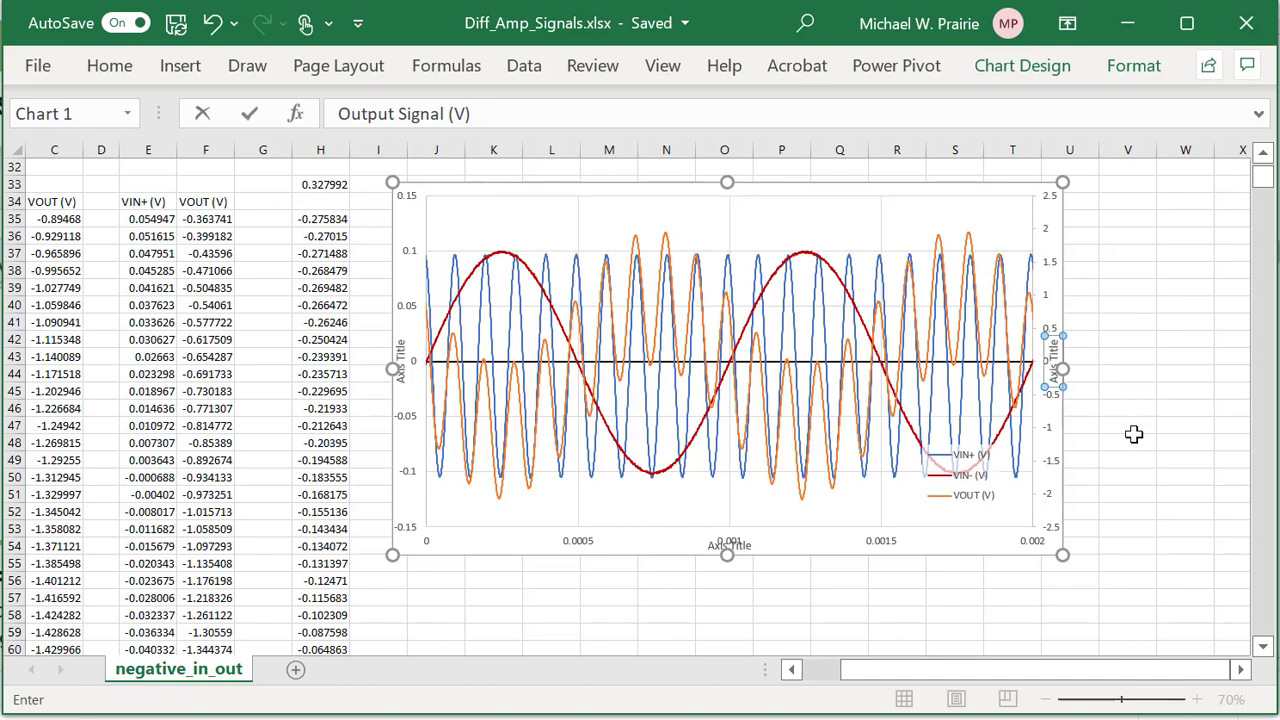
{"action": "key", "text": "Return"}
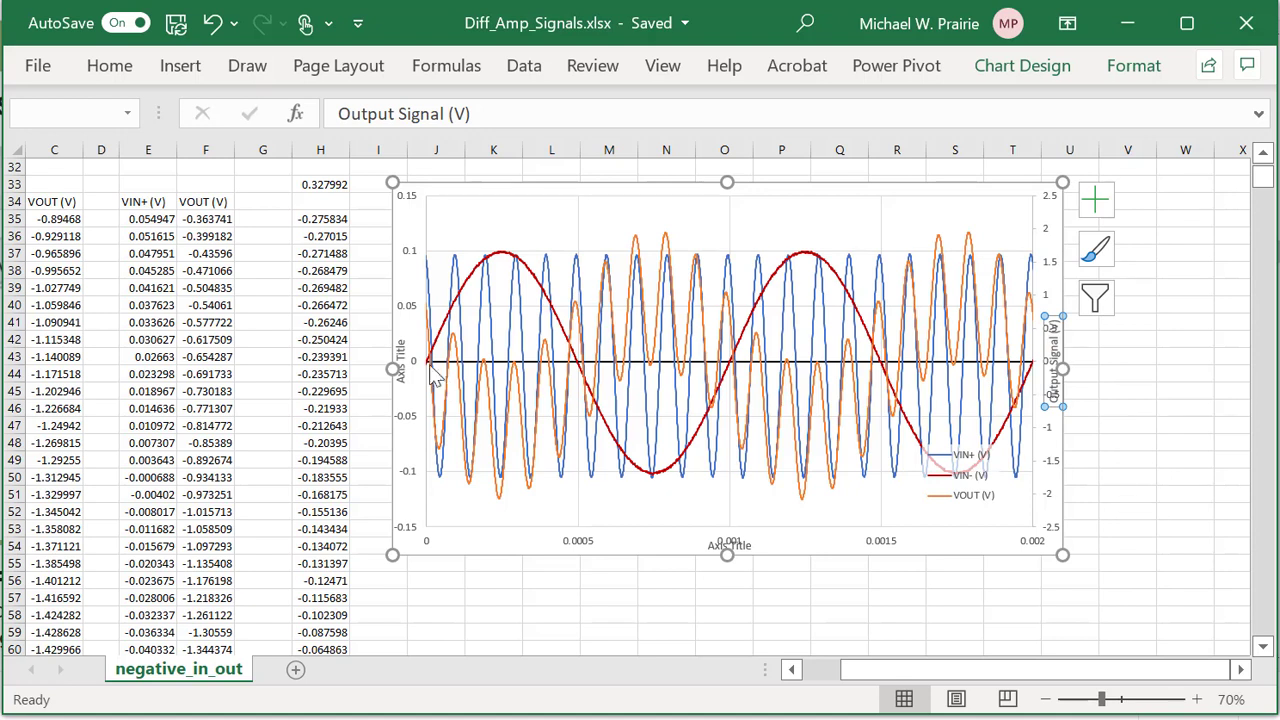
Title the left vertical axis 'Input Signals (V)'.
{"action": "left_click", "coordinate": [402, 346]}
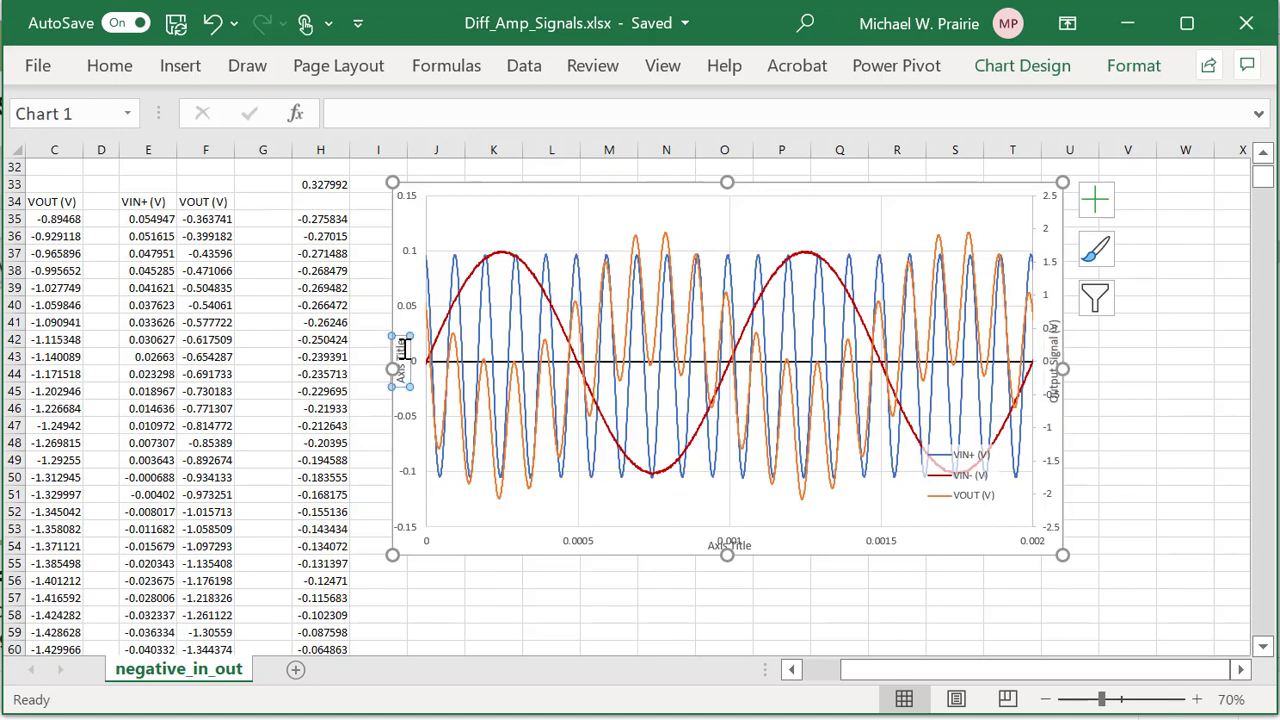
{"action": "left_click", "coordinate": [377, 114]}
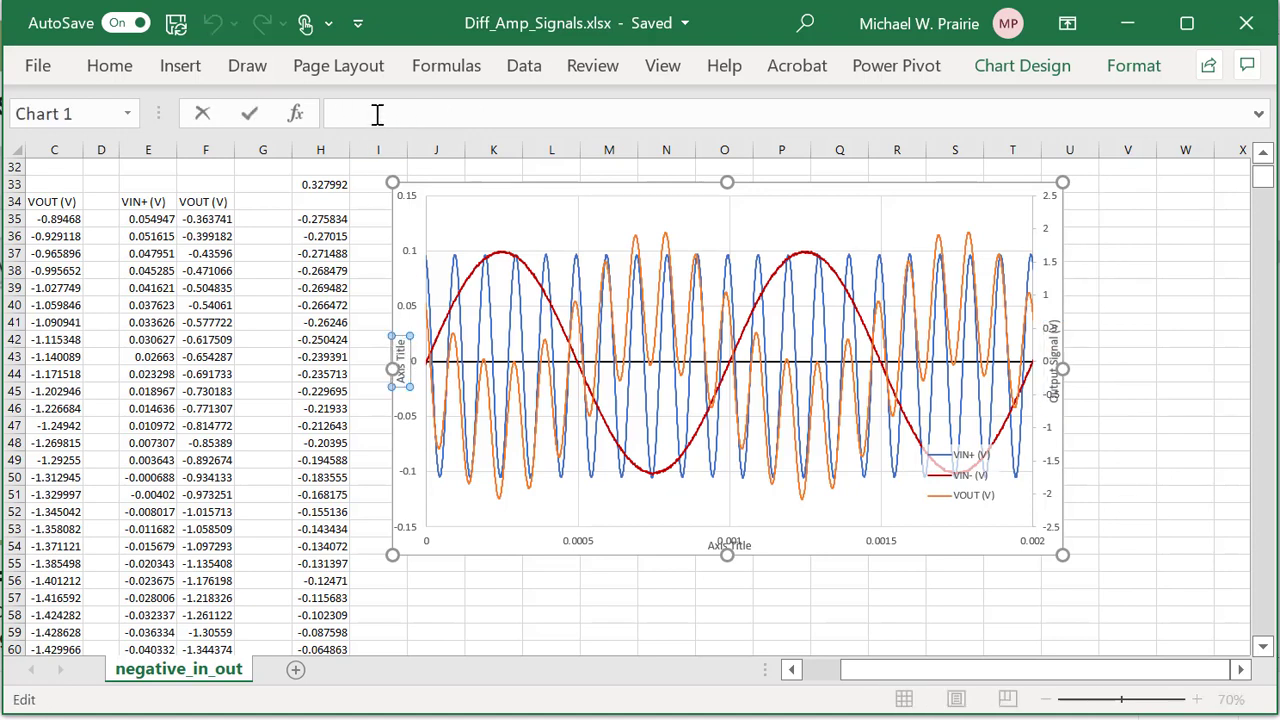
{"action": "type", "text": "Input Signals (V"}
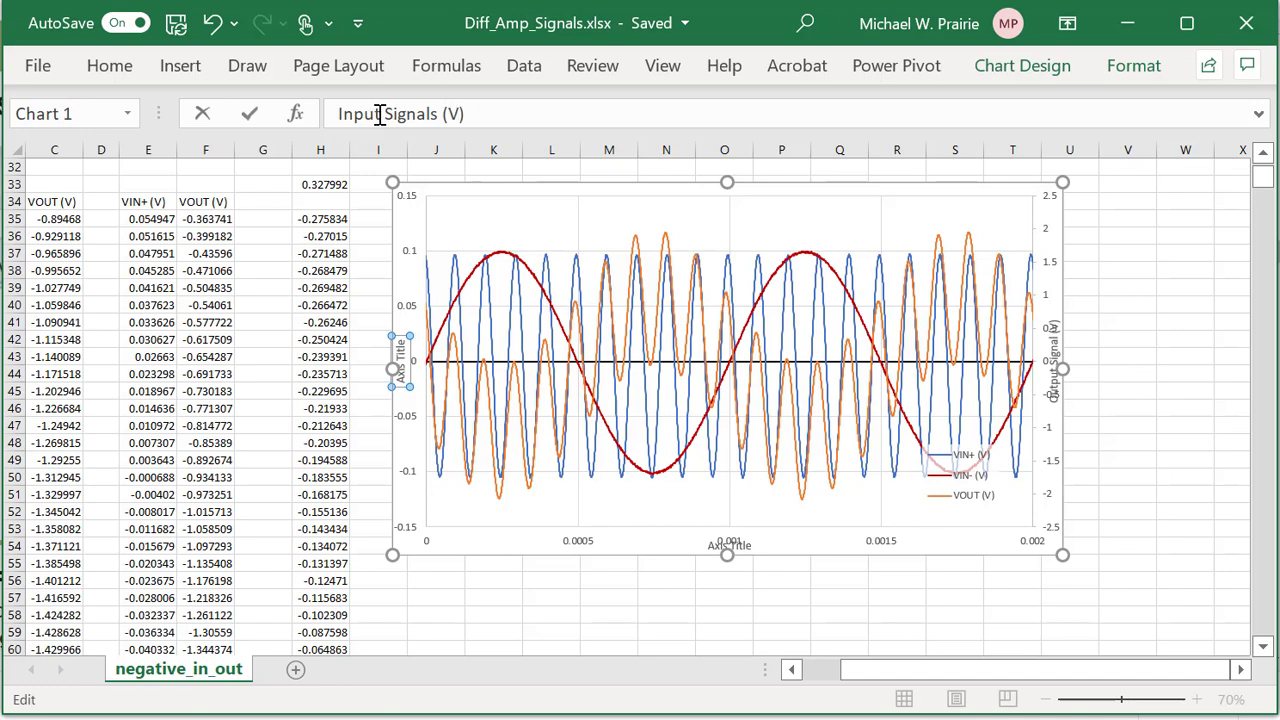
{"action": "key", "text": "Return"}
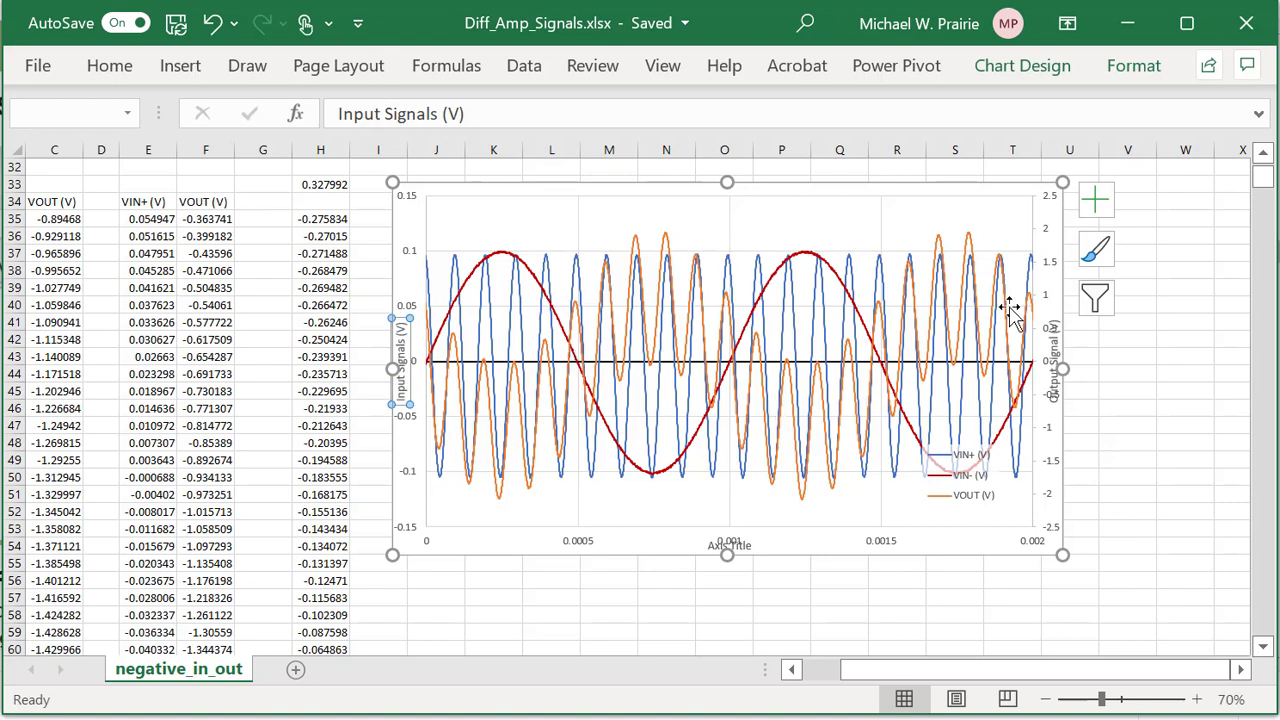
{"action": "left_click", "coordinate": [848, 548]}
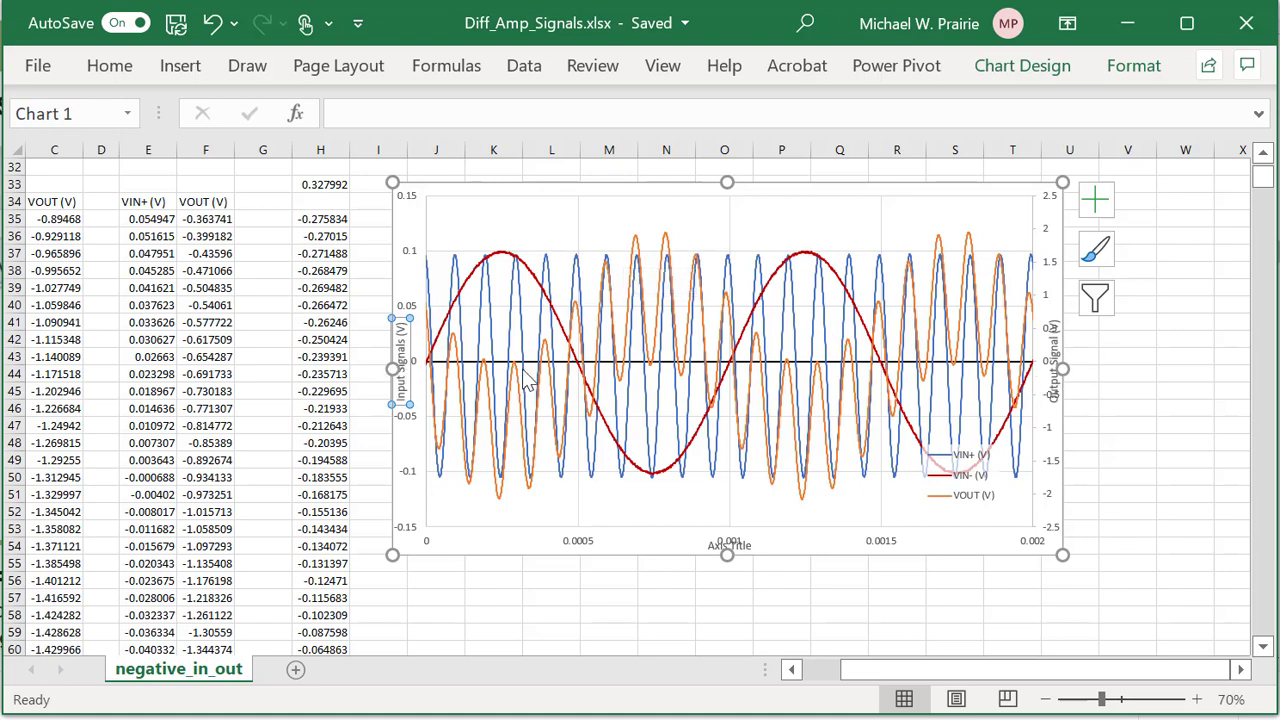
{"action": "left_click", "coordinate": [540, 225]}
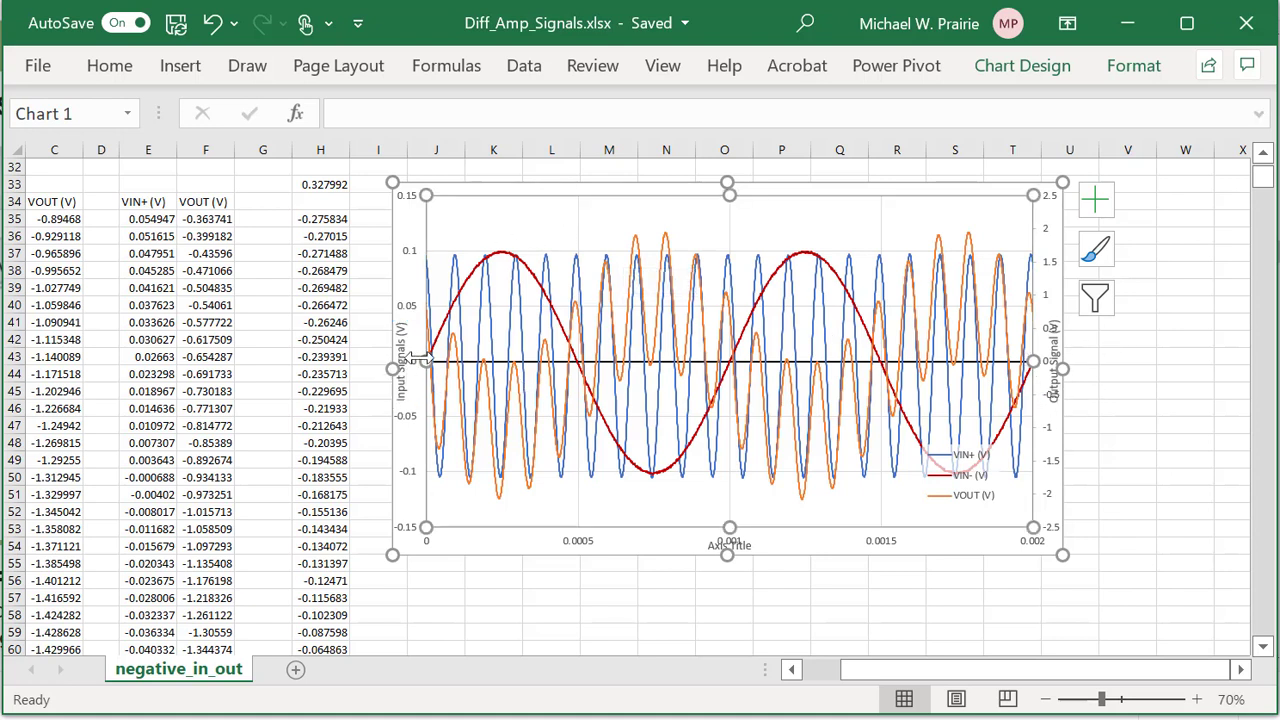
Pull the plot area's left and right edges inward so both vertical axis titles fit.
{"action": "left_click_drag", "start_coordinate": [427, 364], "coordinate": [473, 266]}
{"action": "left_click", "coordinate": [476, 253]}
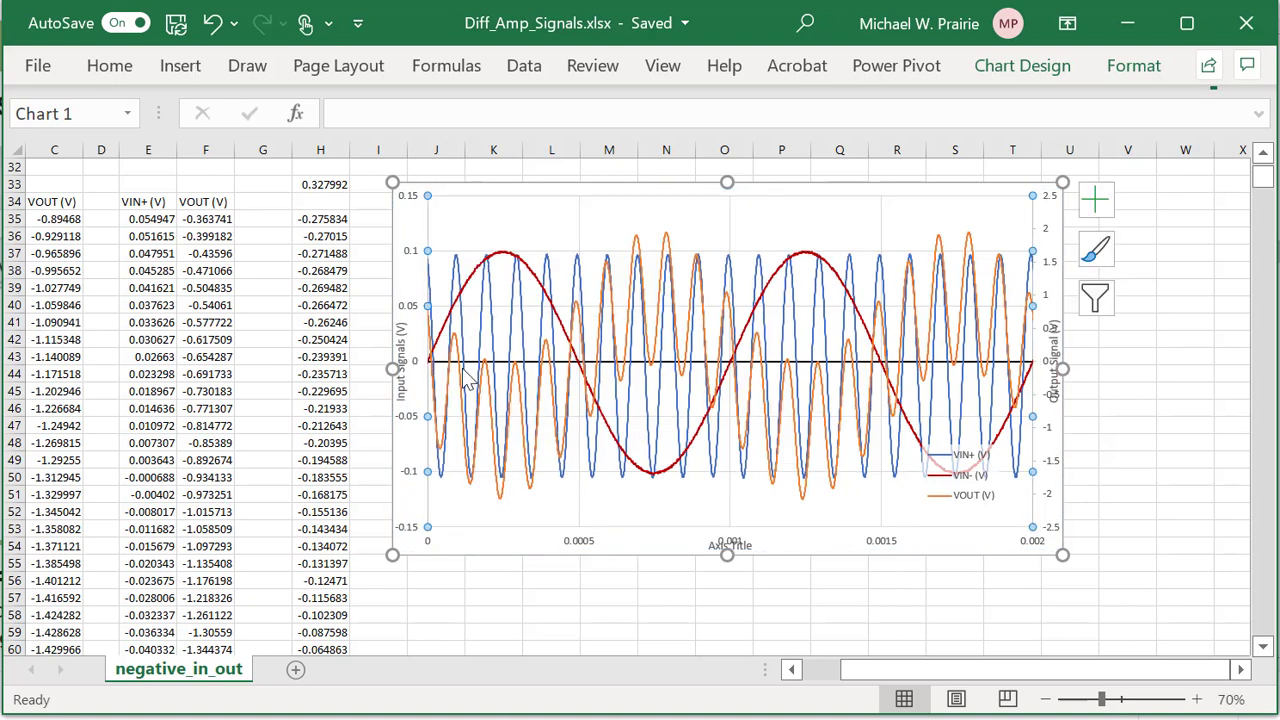
{"action": "left_click", "coordinate": [430, 348]}
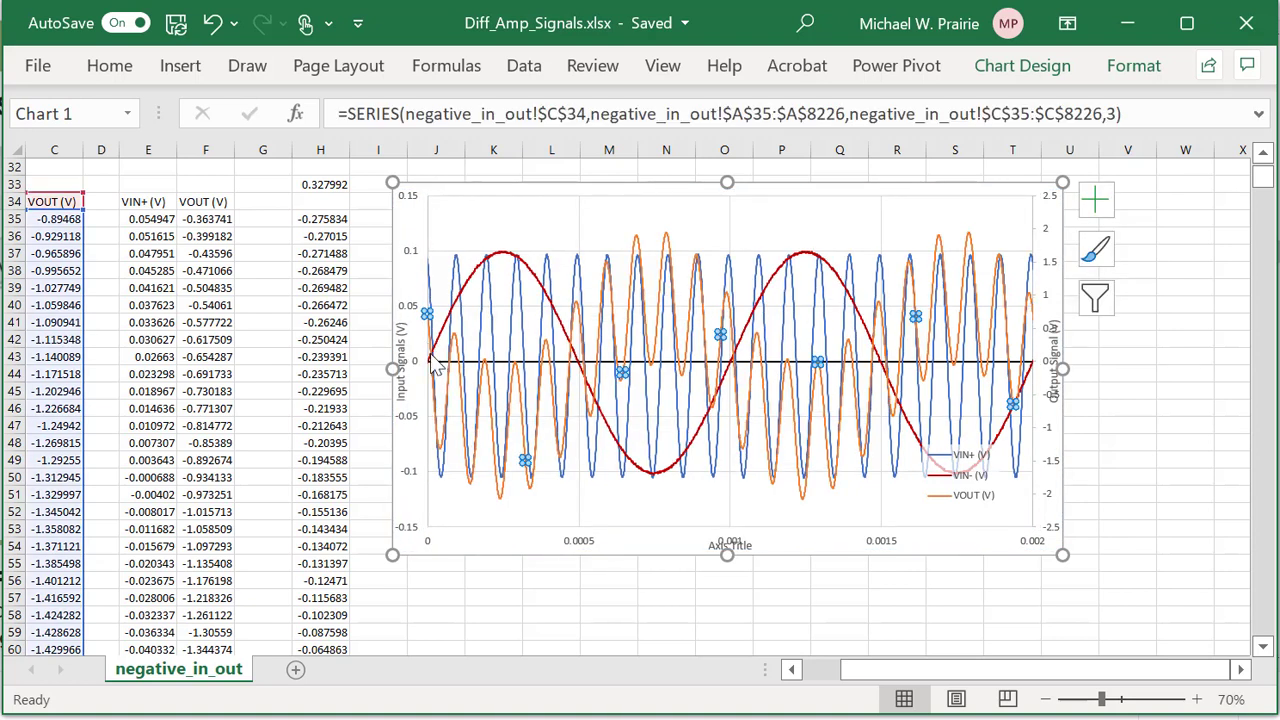
{"action": "left_click", "coordinate": [479, 231]}
{"action": "left_click_drag", "start_coordinate": [428, 362], "coordinate": [471, 364]}
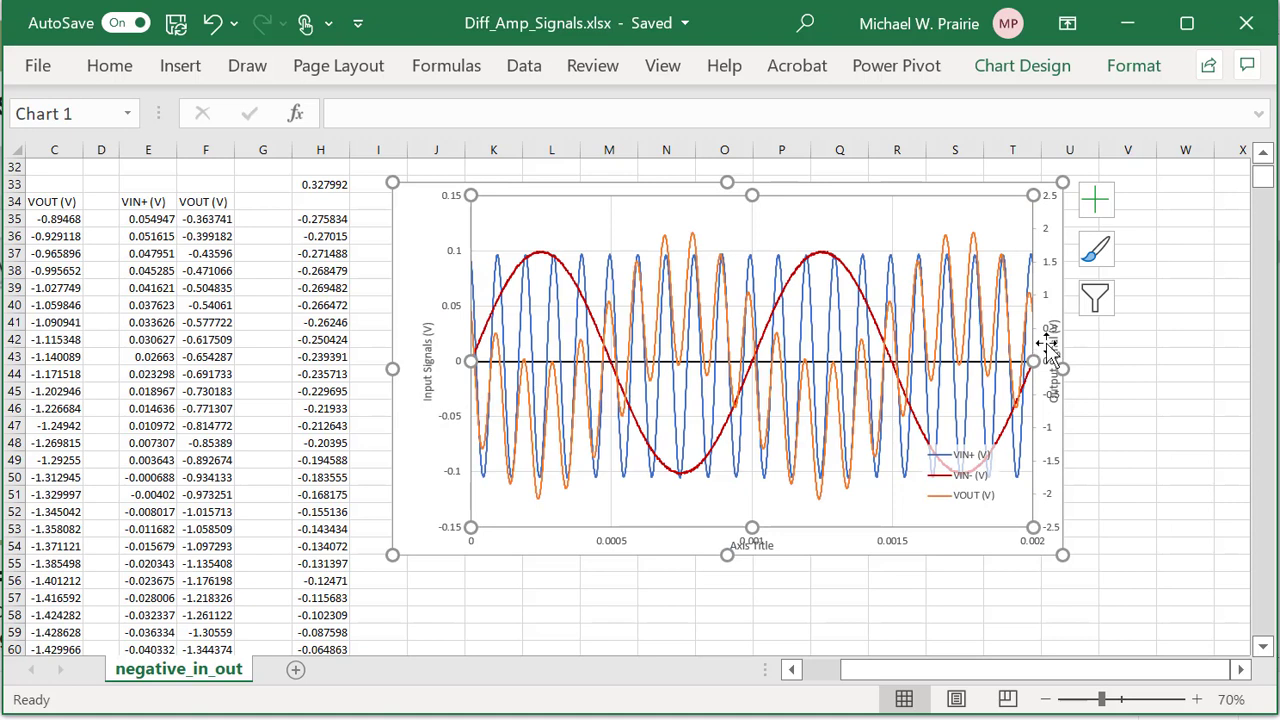
{"action": "left_click_drag", "start_coordinate": [1033, 361], "coordinate": [992, 361]}
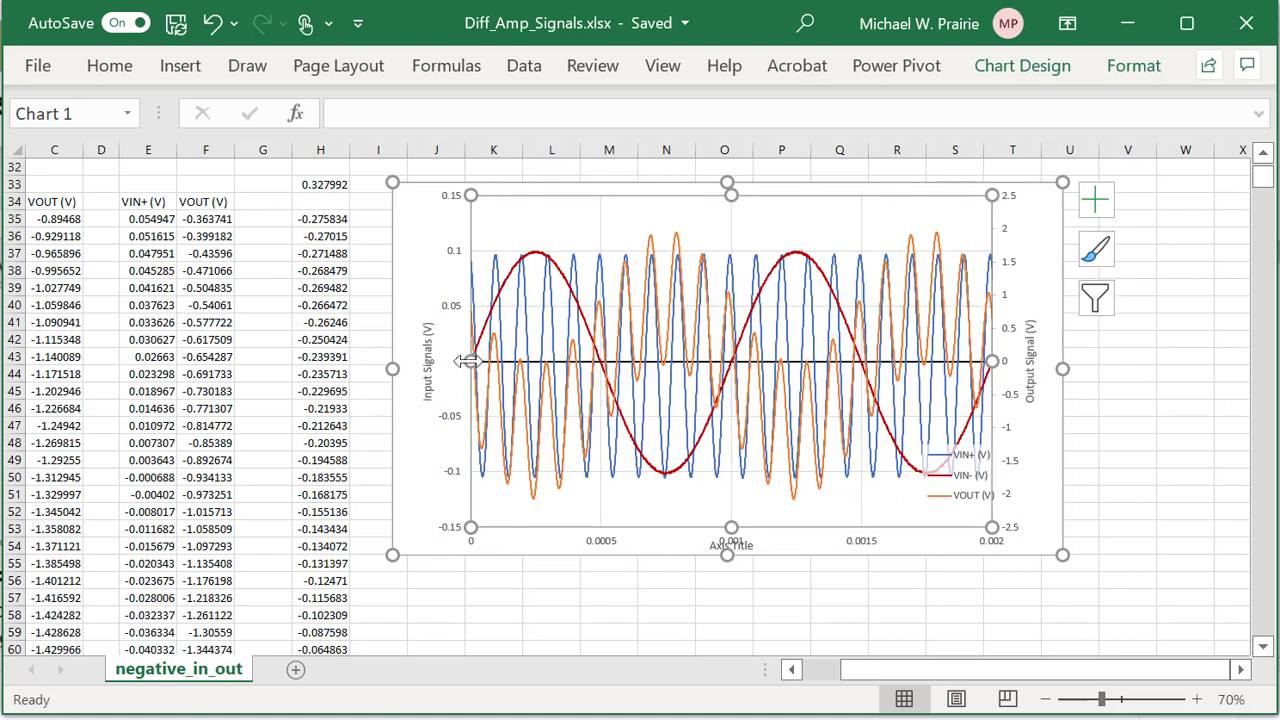
{"action": "left_click_drag", "start_coordinate": [468, 362], "coordinate": [460, 365]}
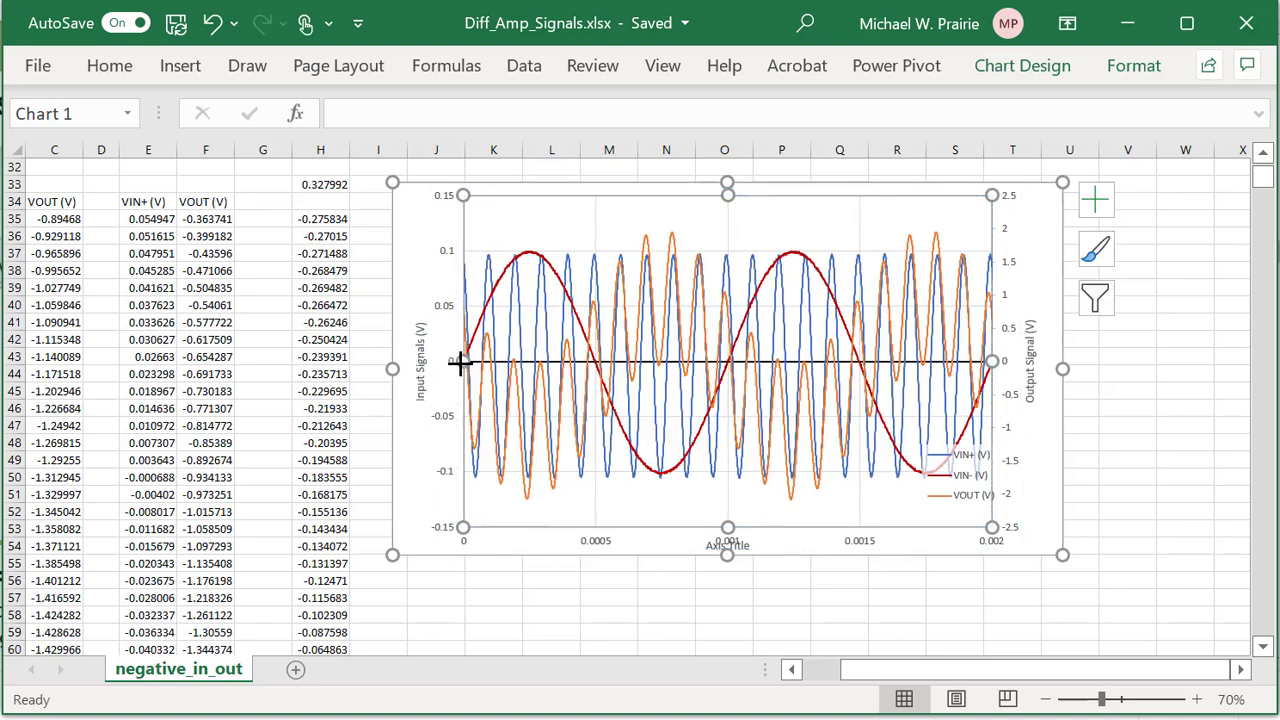
{"action": "left_click", "coordinate": [418, 200]}
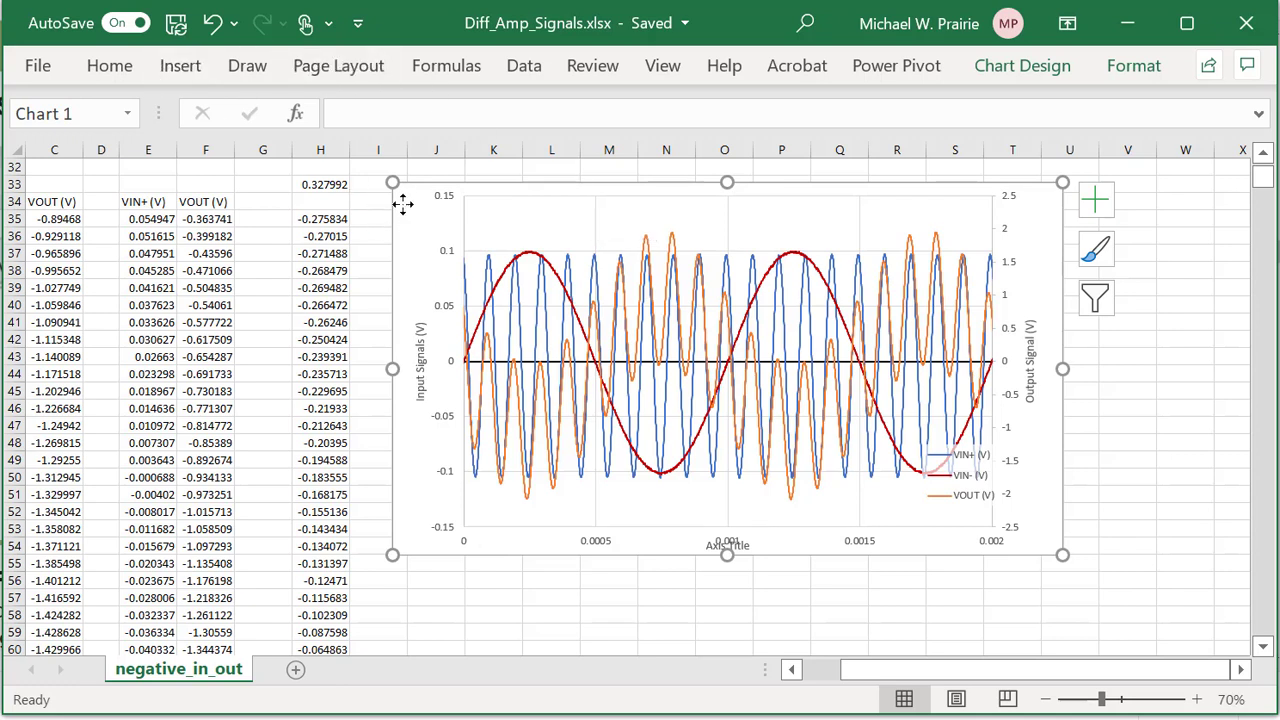
Set the chart font to Arial with Automatic font colour.
{"action": "left_click", "coordinate": [126, 77]}
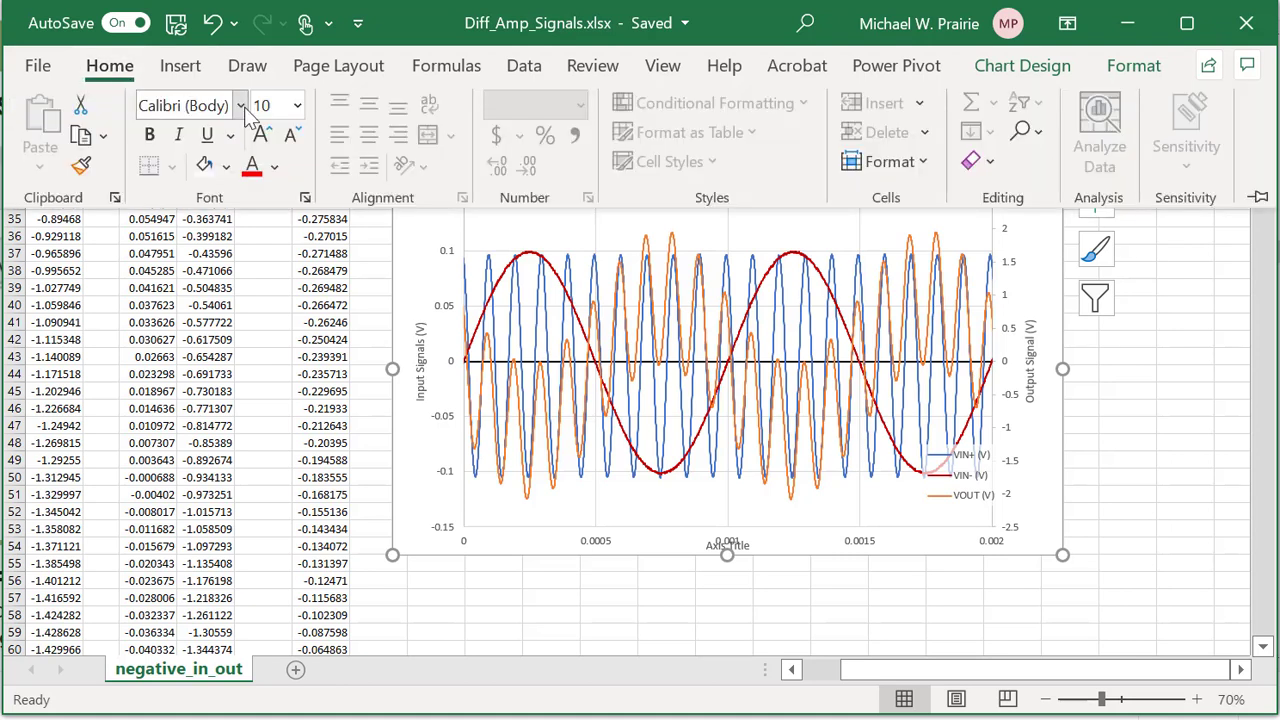
{"action": "left_click", "coordinate": [247, 107]}
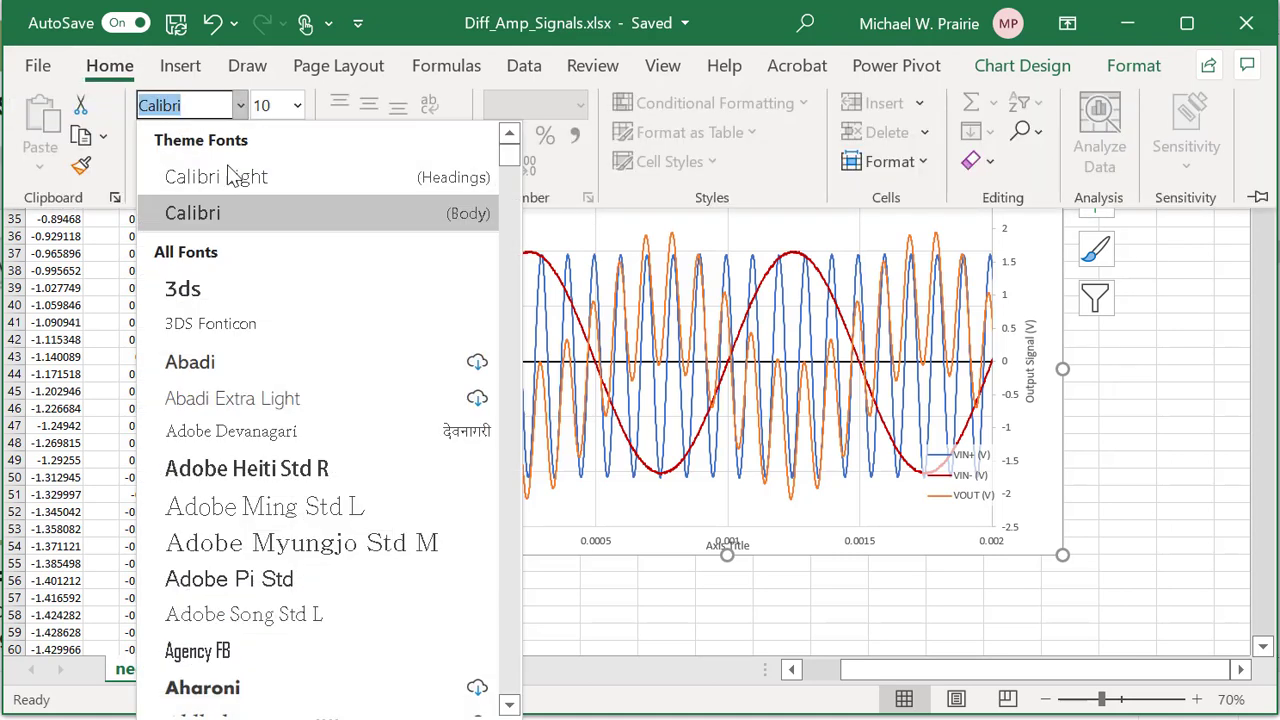
{"action": "scroll", "coordinate": [257, 325], "scroll_direction": "down", "scroll_amount": 7}
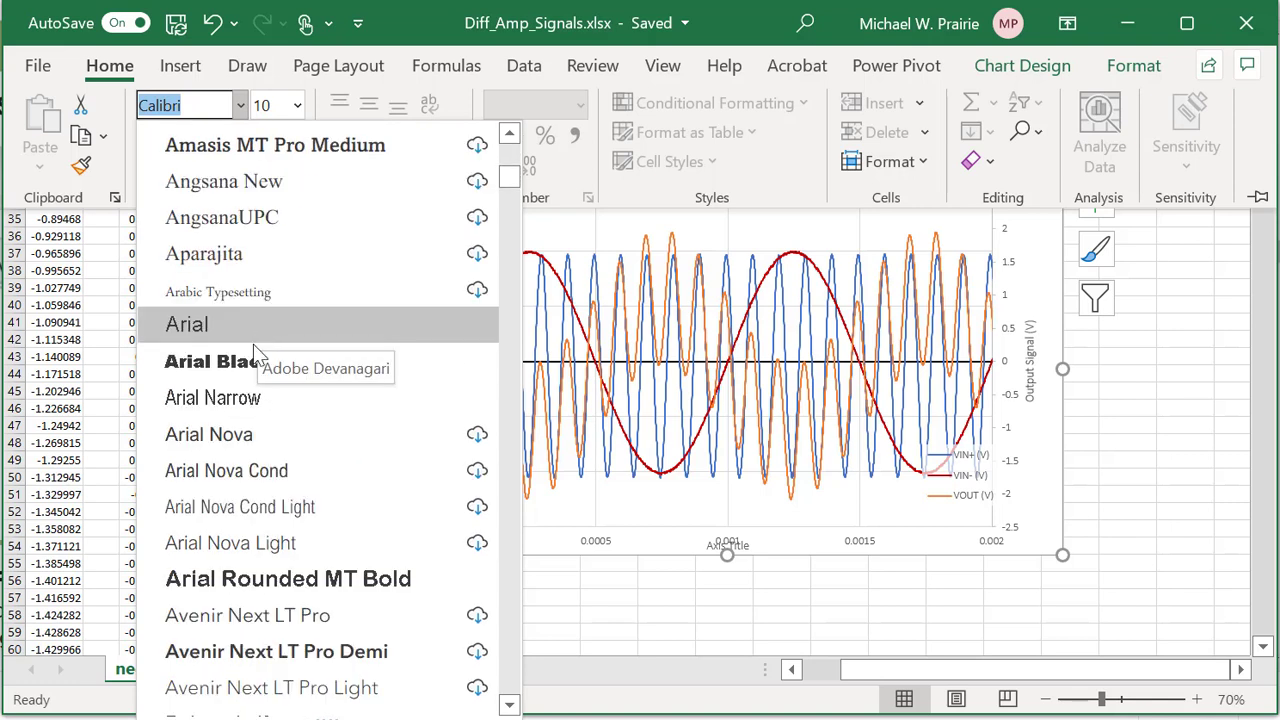
{"action": "left_click", "coordinate": [196, 331]}
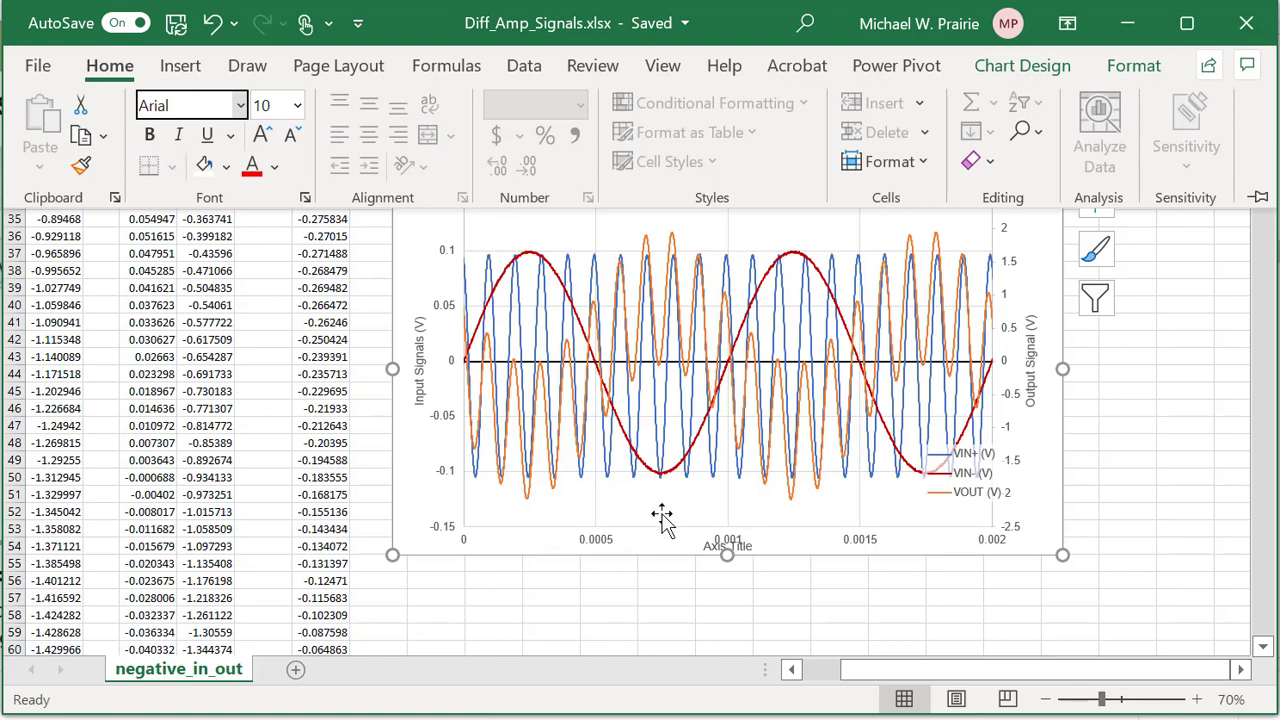
{"action": "left_click", "coordinate": [276, 168]}
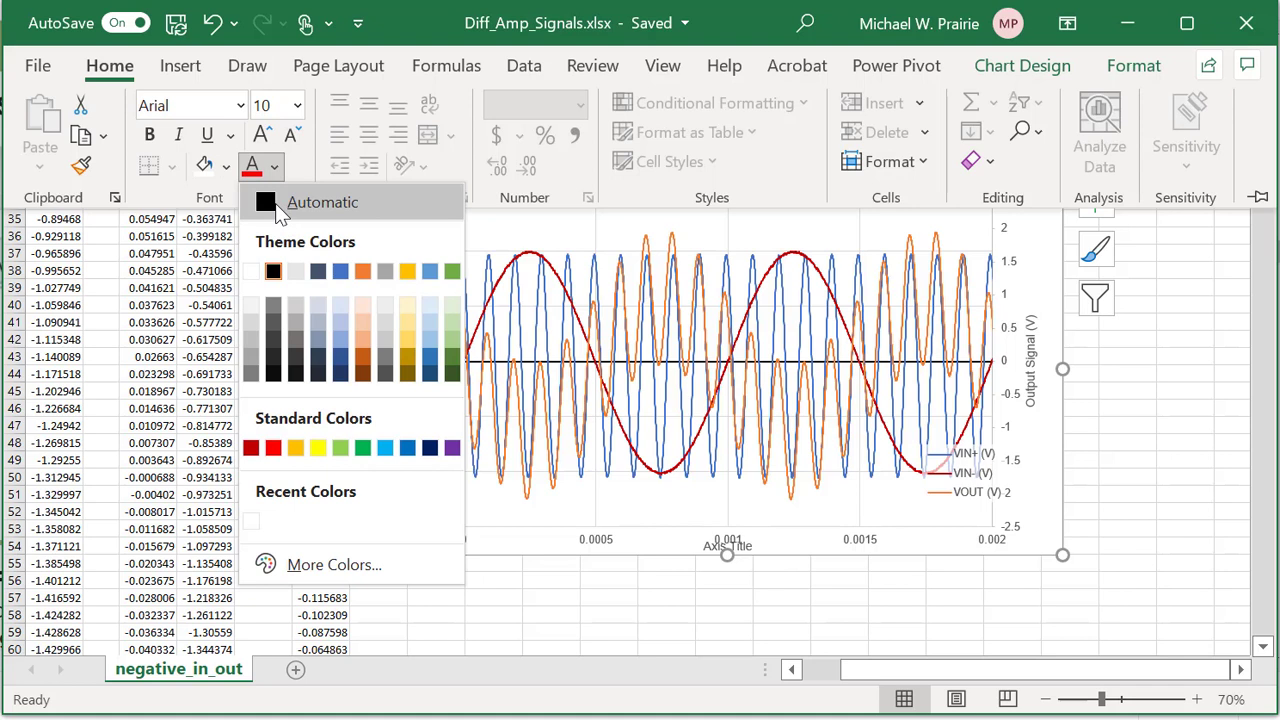
{"action": "left_click", "coordinate": [275, 203]}
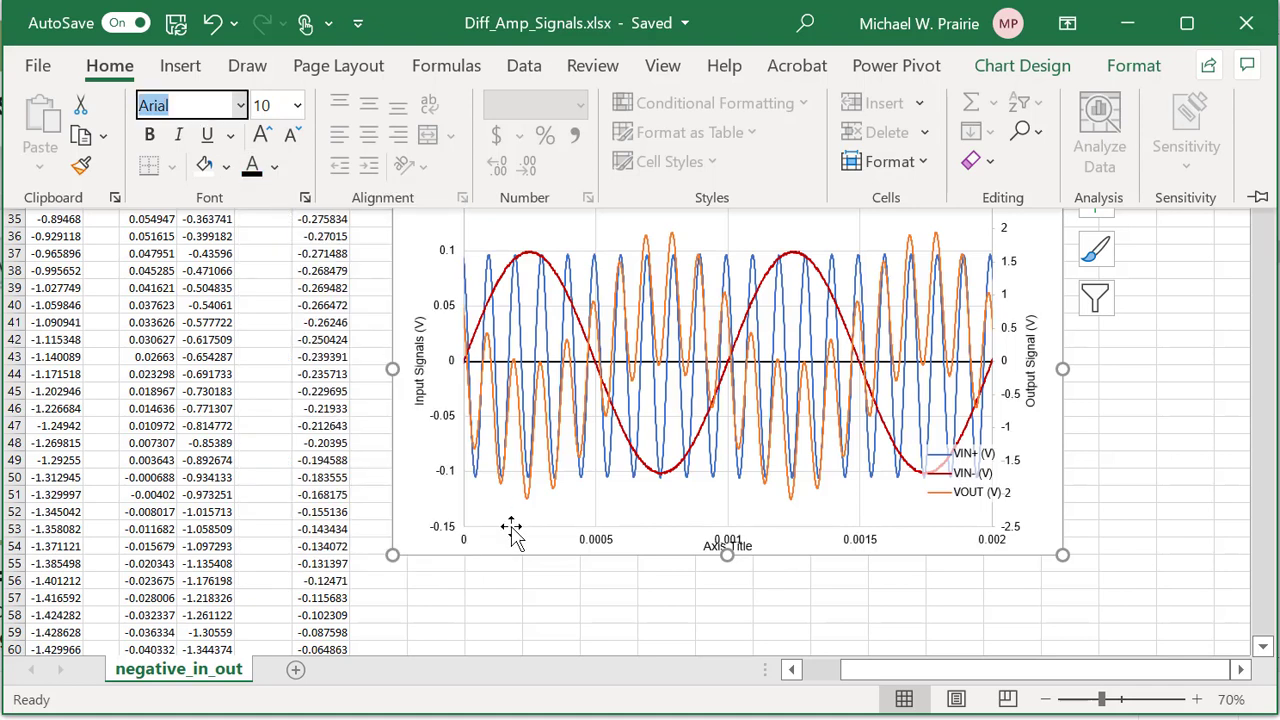
{"action": "left_click", "coordinate": [395, 497]}
Set the 'Input Signals (V)' axis title to 12 pt.
{"action": "left_click", "coordinate": [421, 368]}
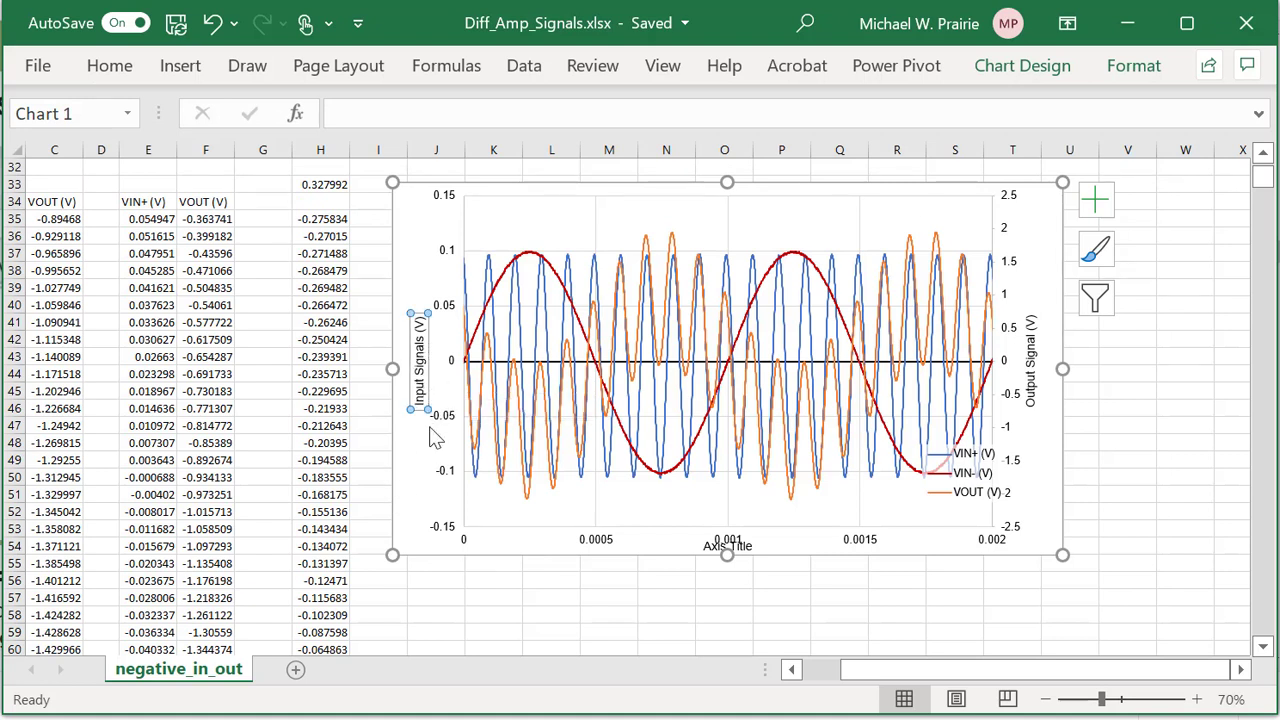
{"action": "left_click", "coordinate": [112, 70]}
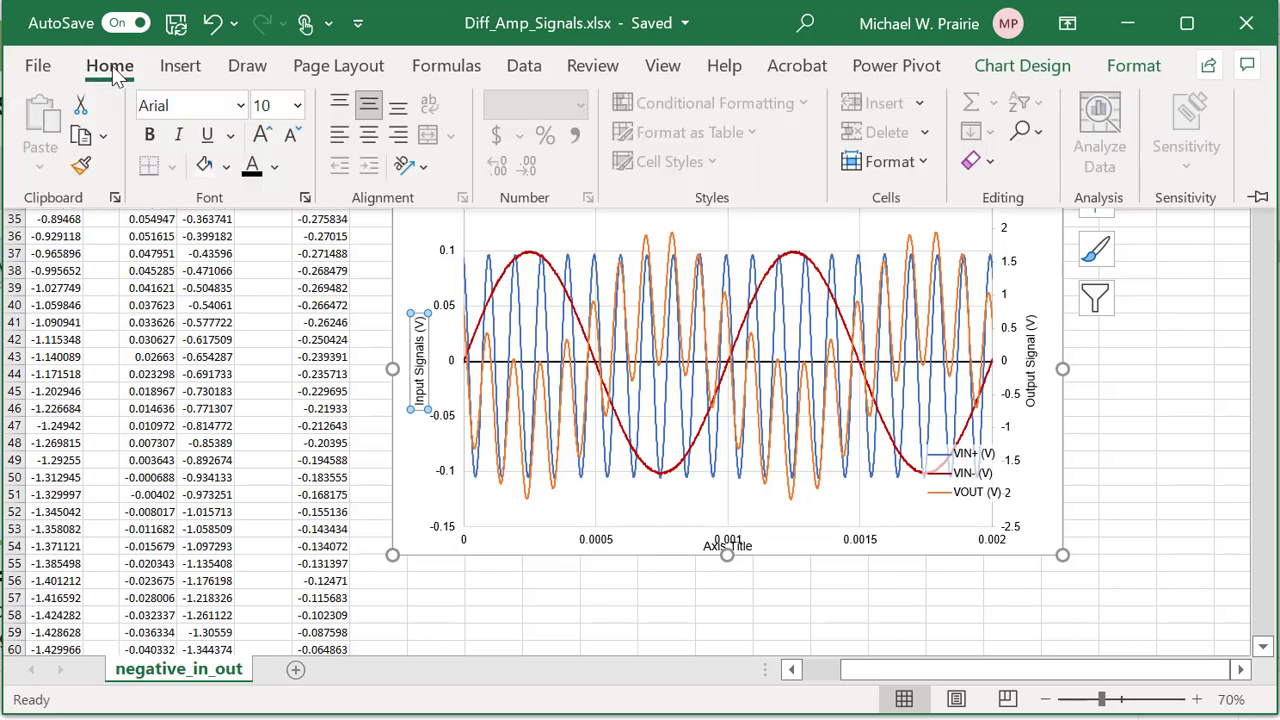
{"action": "left_click", "coordinate": [297, 105]}
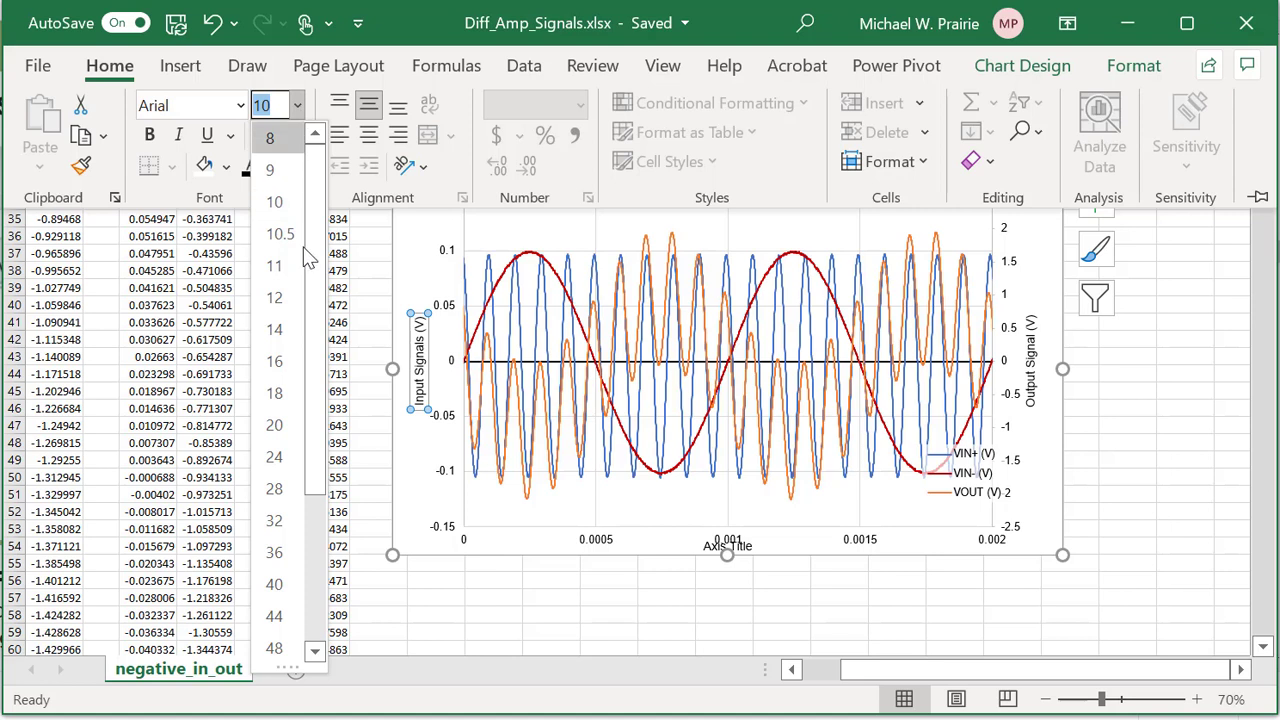
{"action": "left_click", "coordinate": [287, 297]}
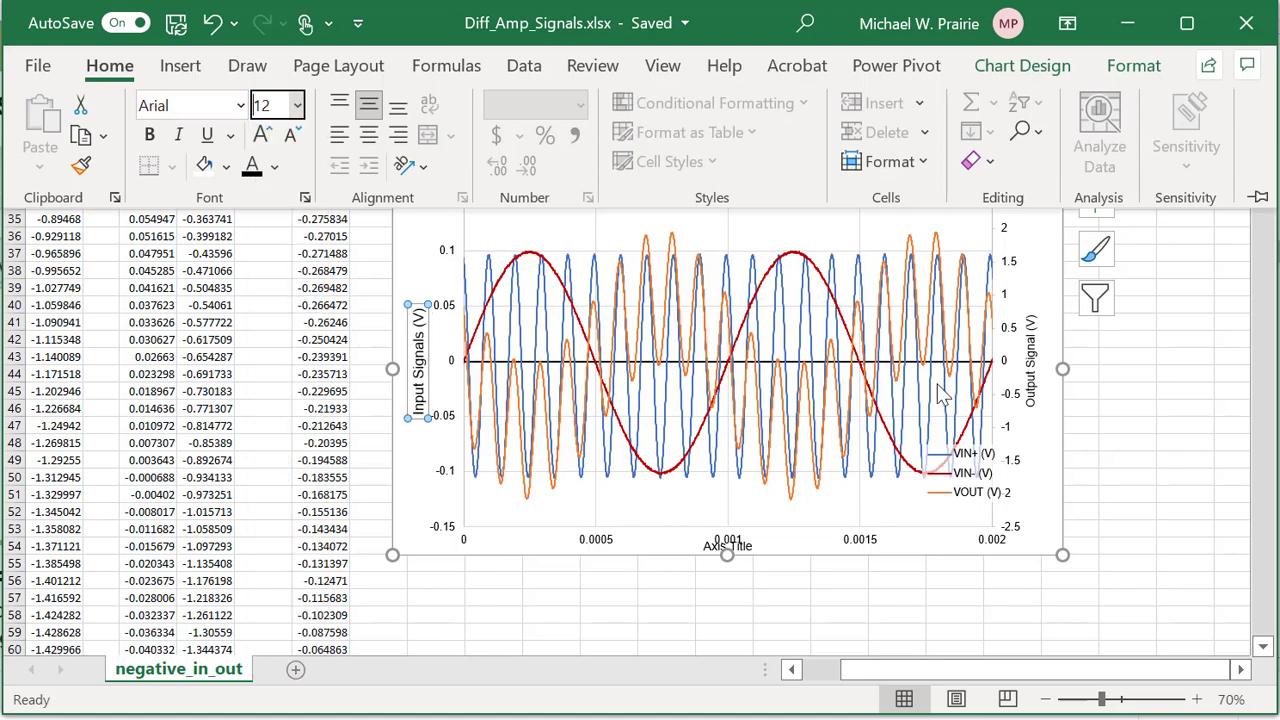
{"action": "left_click", "coordinate": [1037, 359]}
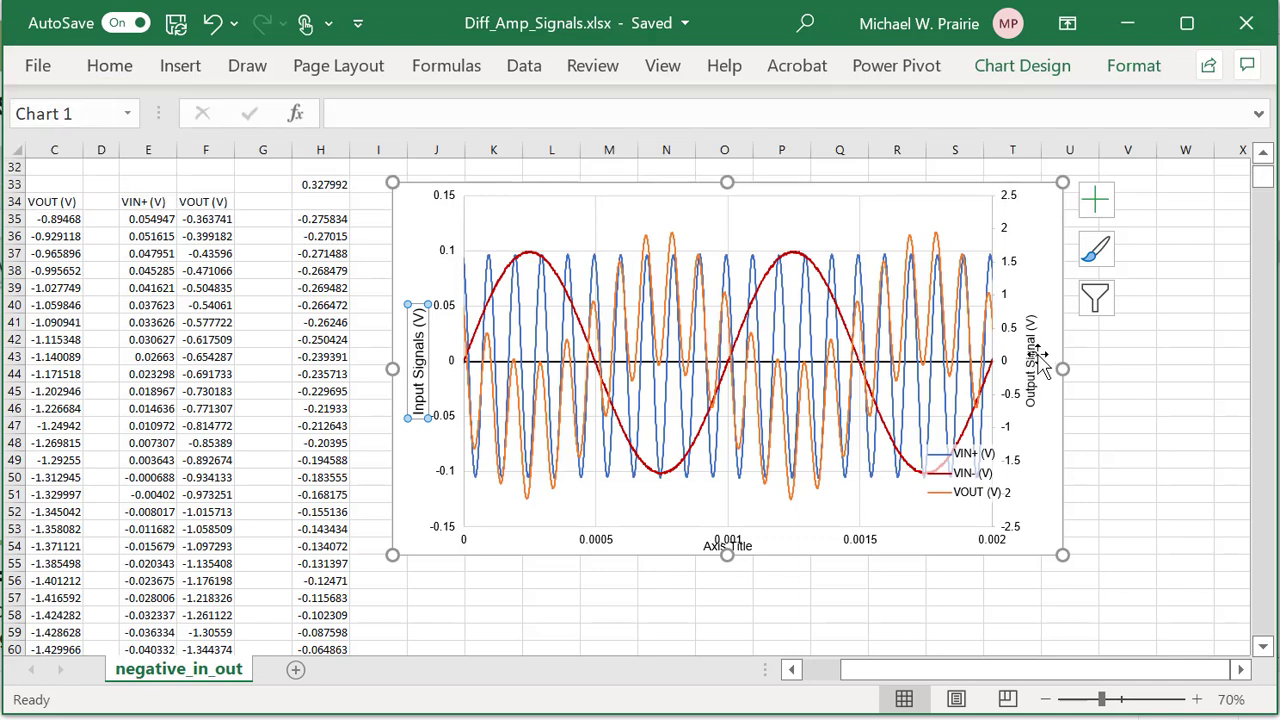
Enlarge the 'Output Signal (V)' axis title to 14 pt.
{"action": "left_click", "coordinate": [1037, 352]}
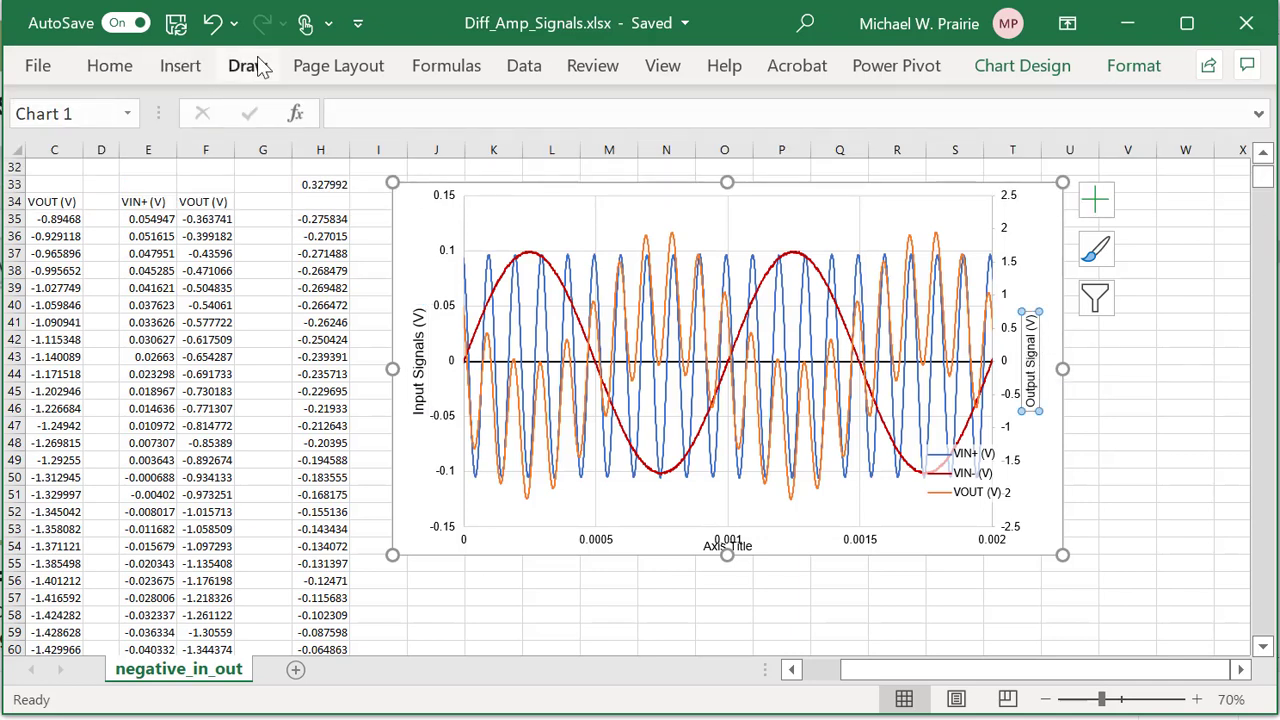
{"action": "left_click", "coordinate": [116, 70]}
{"action": "left_click", "coordinate": [118, 75]}
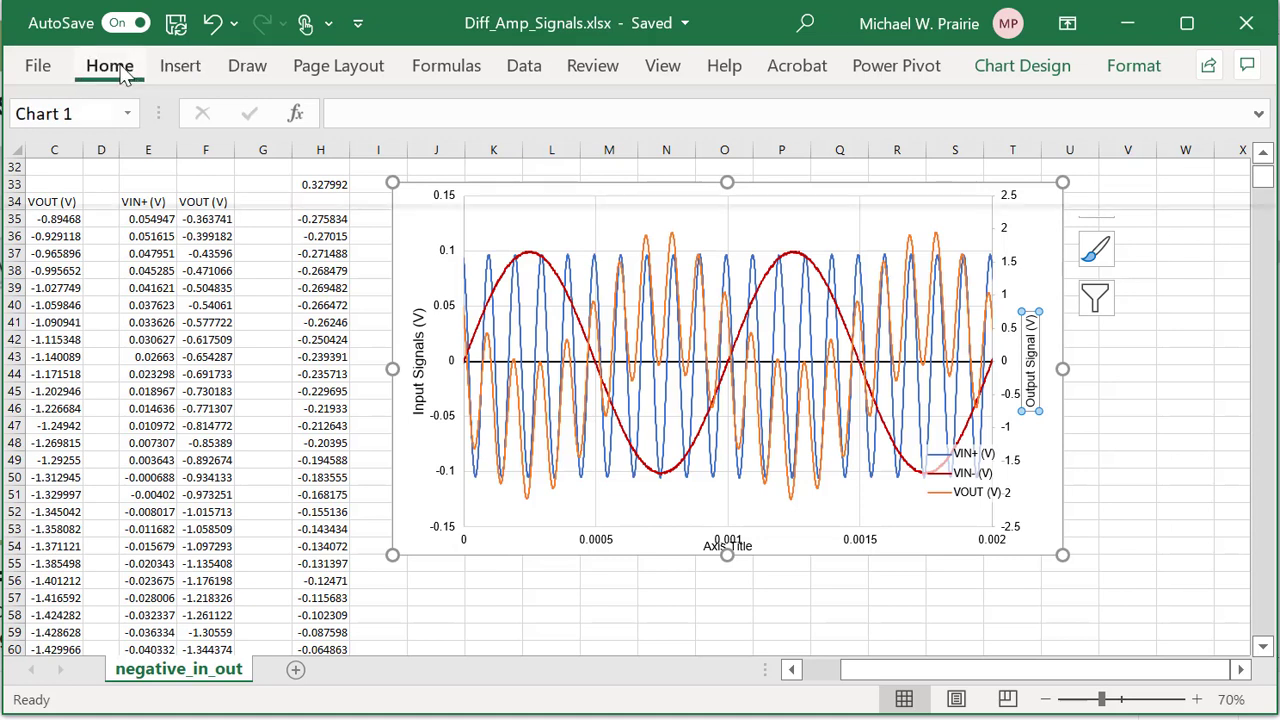
{"action": "left_click", "coordinate": [301, 114]}
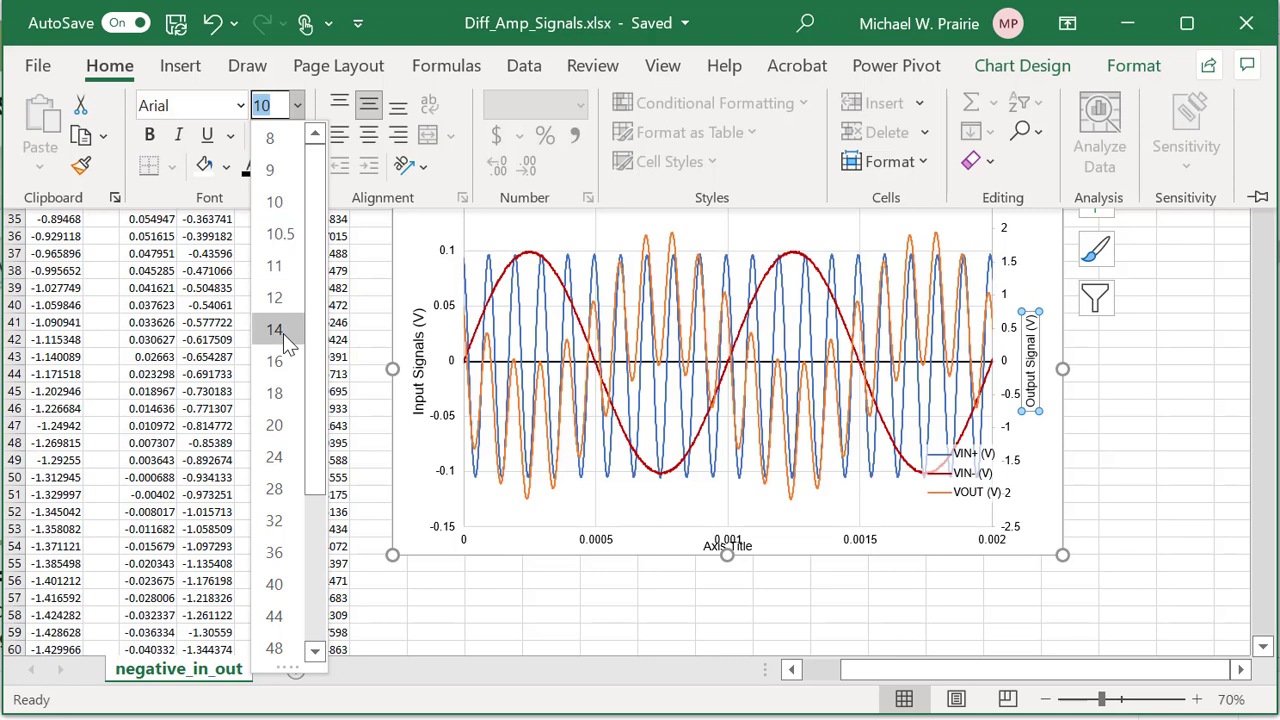
{"action": "key", "text": "Escape"}
{"action": "type", "text": "14"}
{"action": "key", "text": "Return"}
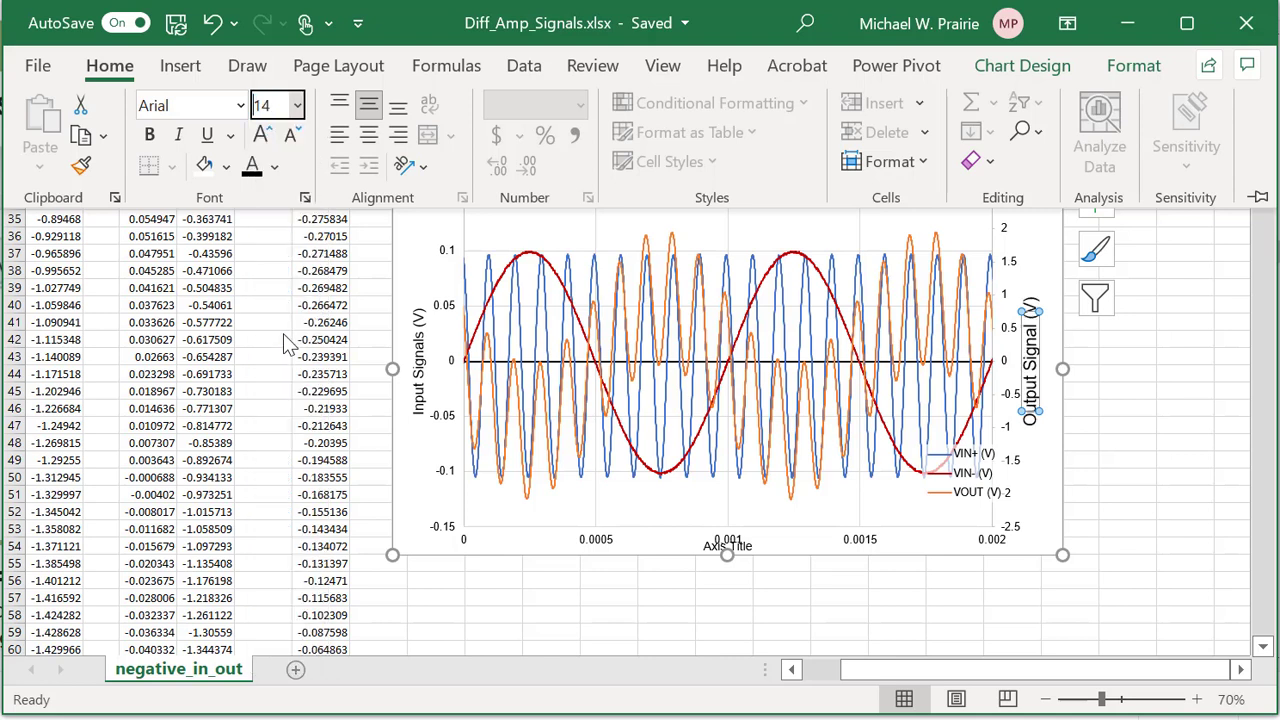
{"action": "left_click", "coordinate": [418, 350]}
Enlarge the 'Input Signals (V)' axis title to 14 pt.
{"action": "left_click", "coordinate": [418, 345]}
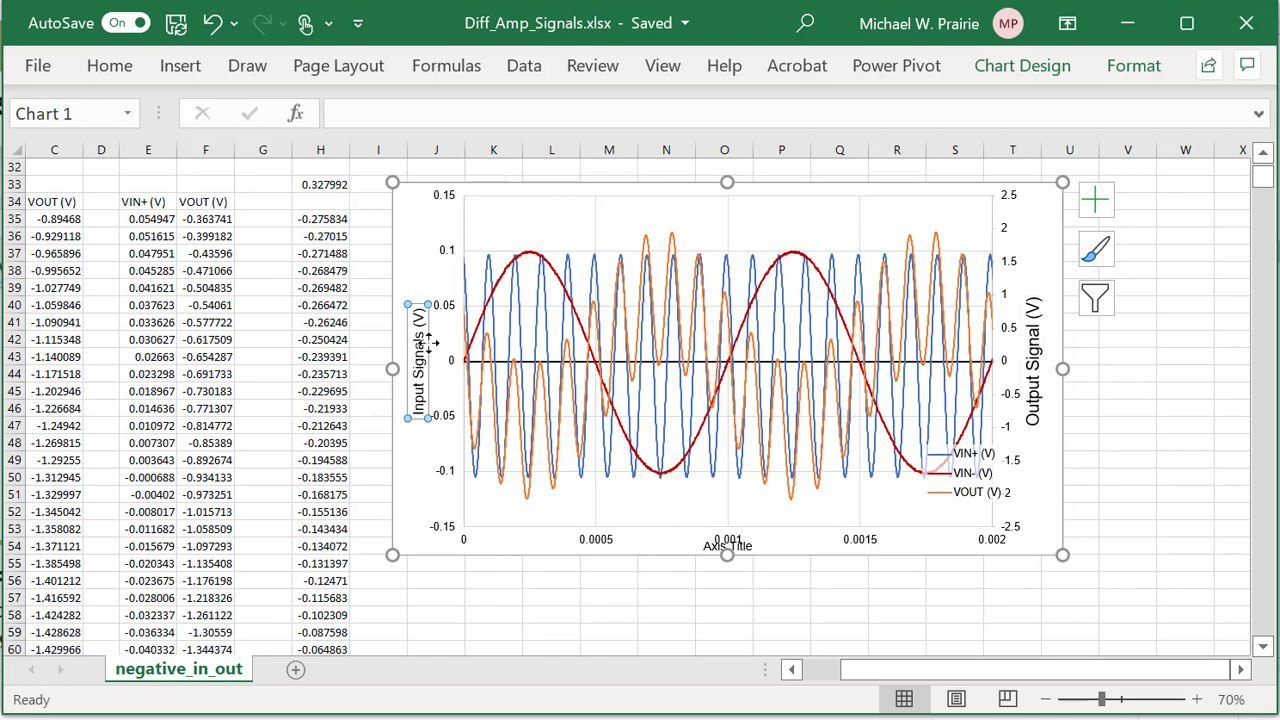
{"action": "left_click", "coordinate": [108, 66]}
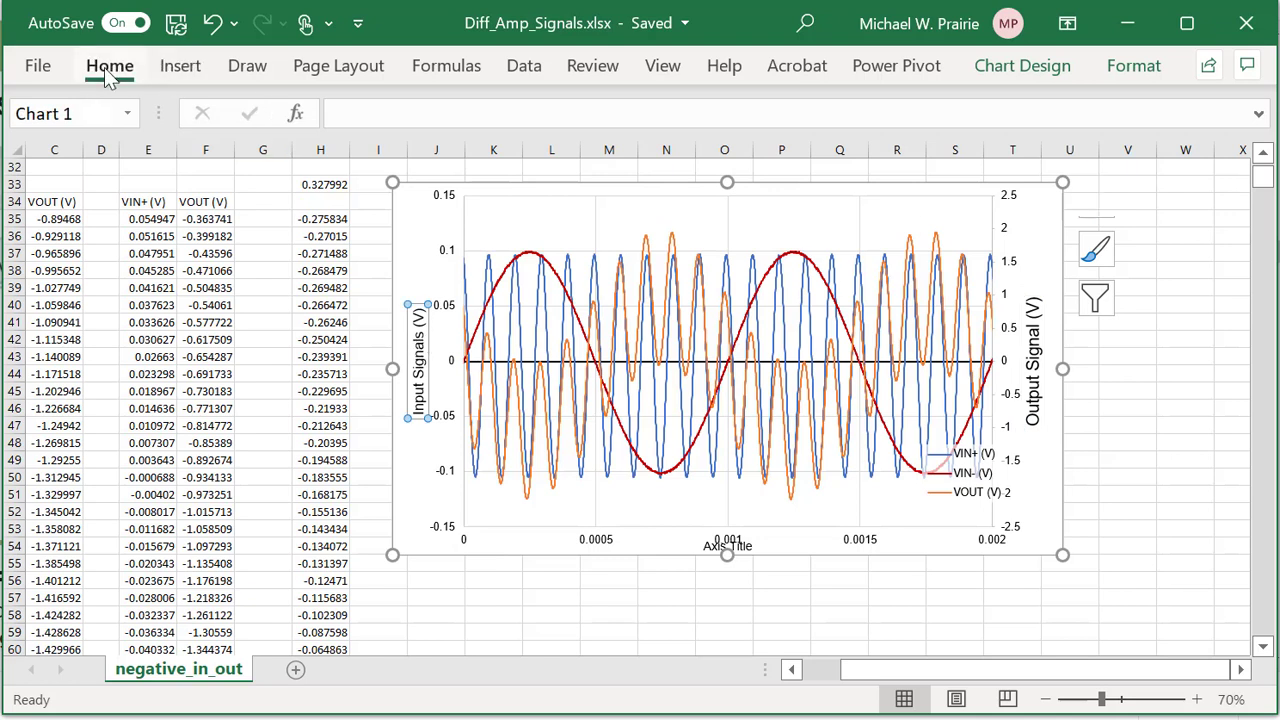
{"action": "left_click", "coordinate": [297, 105]}
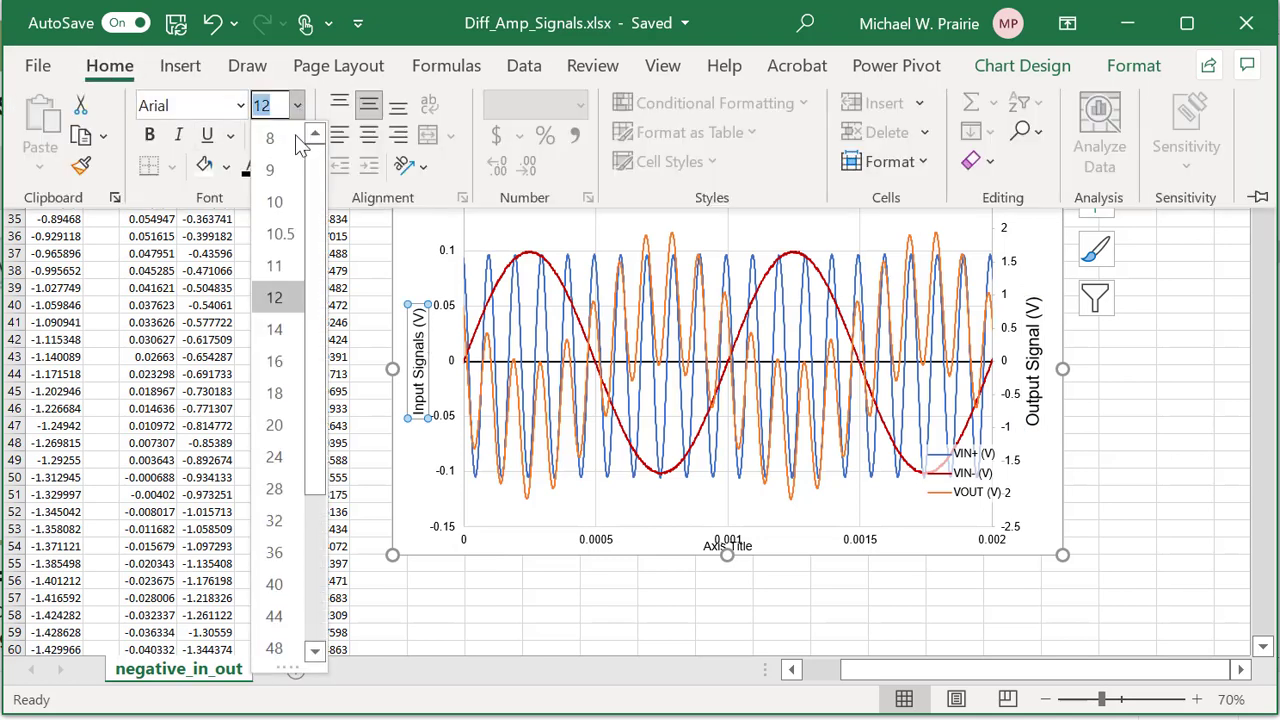
{"action": "left_click", "coordinate": [276, 328]}
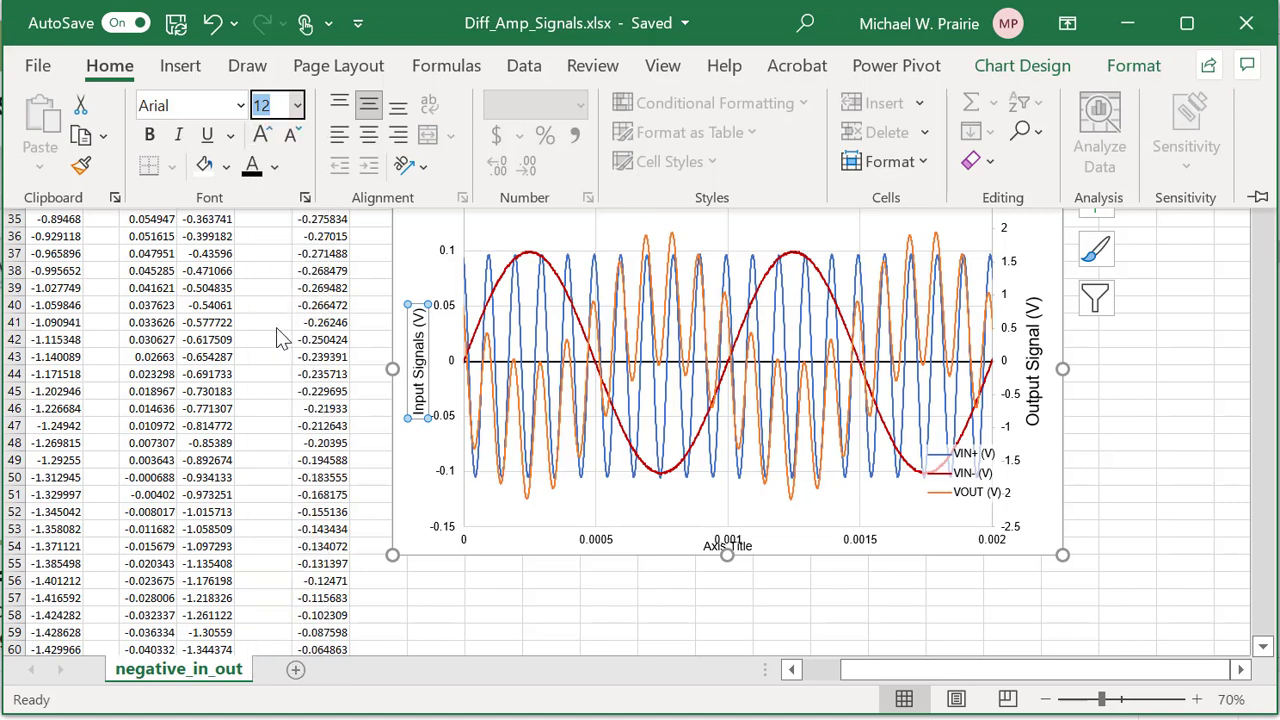
Move the plot area up so the horizontal axis title clears the time labels.
{"action": "left_click", "coordinate": [410, 500]}
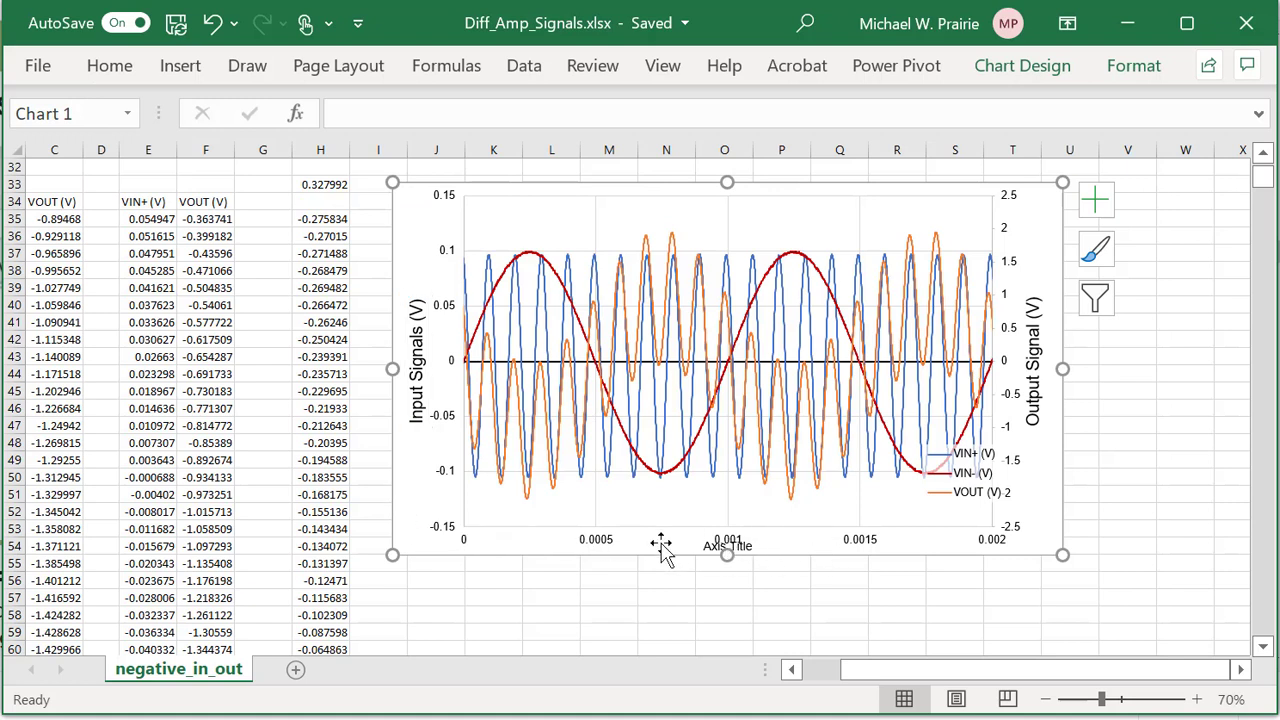
{"action": "left_click", "coordinate": [745, 465]}
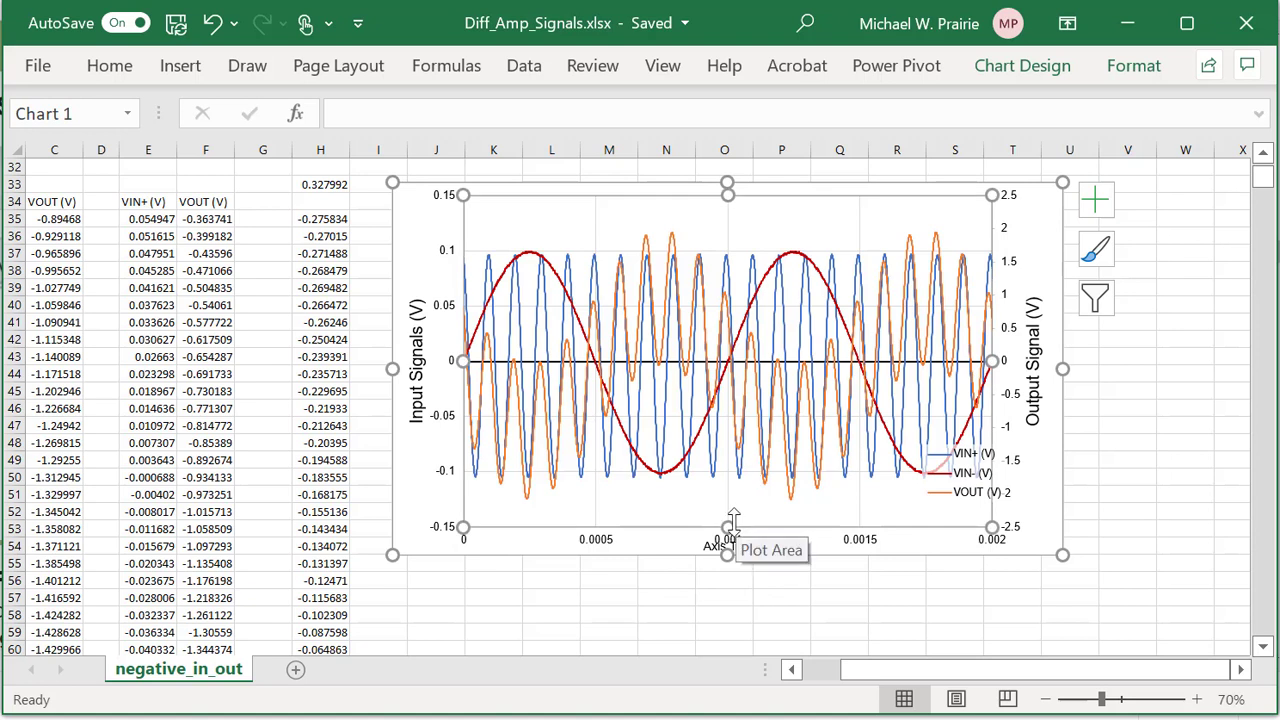
{"action": "mouse_move", "coordinate": [730, 520]}
{"action": "left_mouse_down"}
{"action": "mouse_move", "coordinate": [730, 485]}
{"action": "mouse_move", "coordinate": [728, 497]}
{"action": "left_mouse_up"}
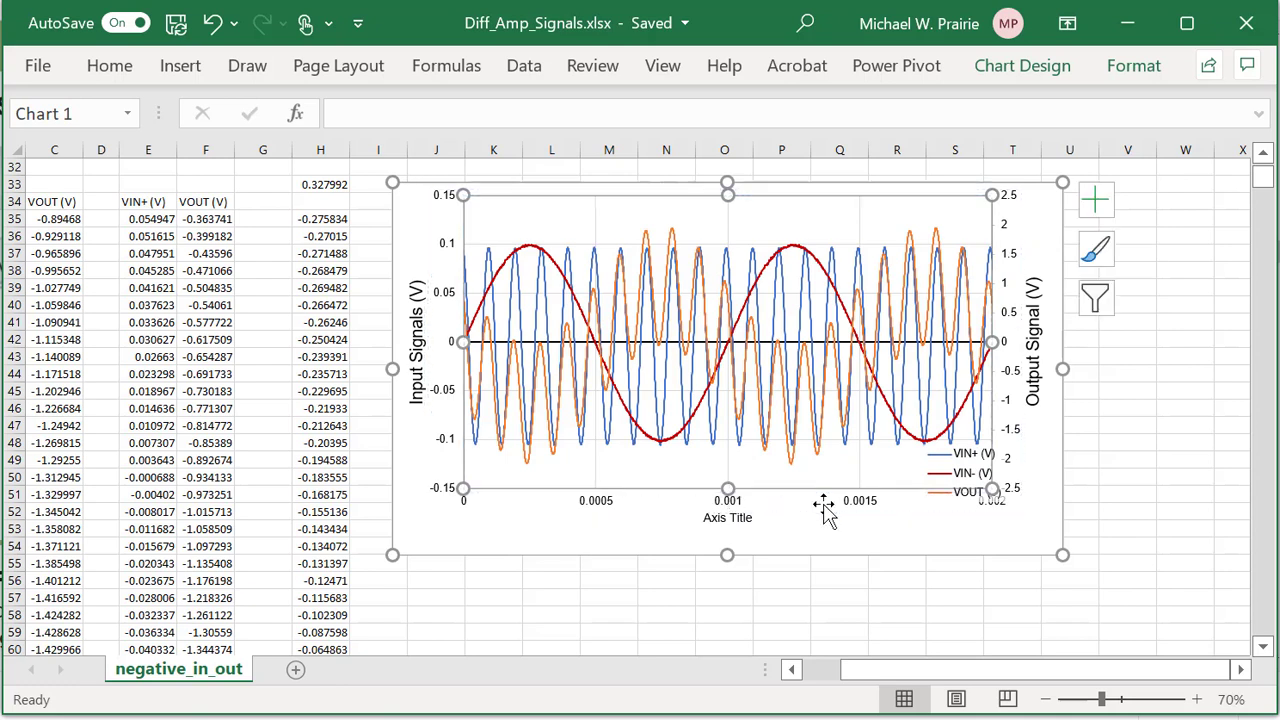
Title the horizontal axis 'Time (ms)' and set it to 14 pt.
{"action": "left_click", "coordinate": [735, 528]}
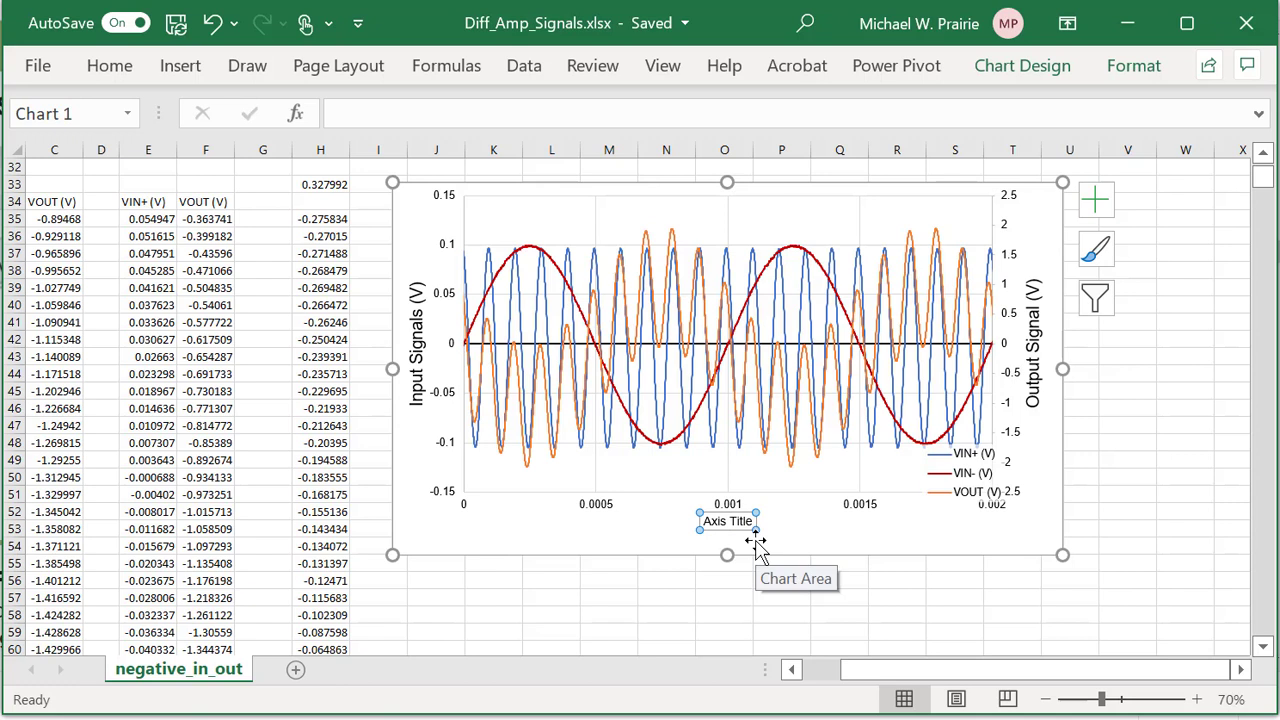
{"action": "type", "text": "Time (ms"}
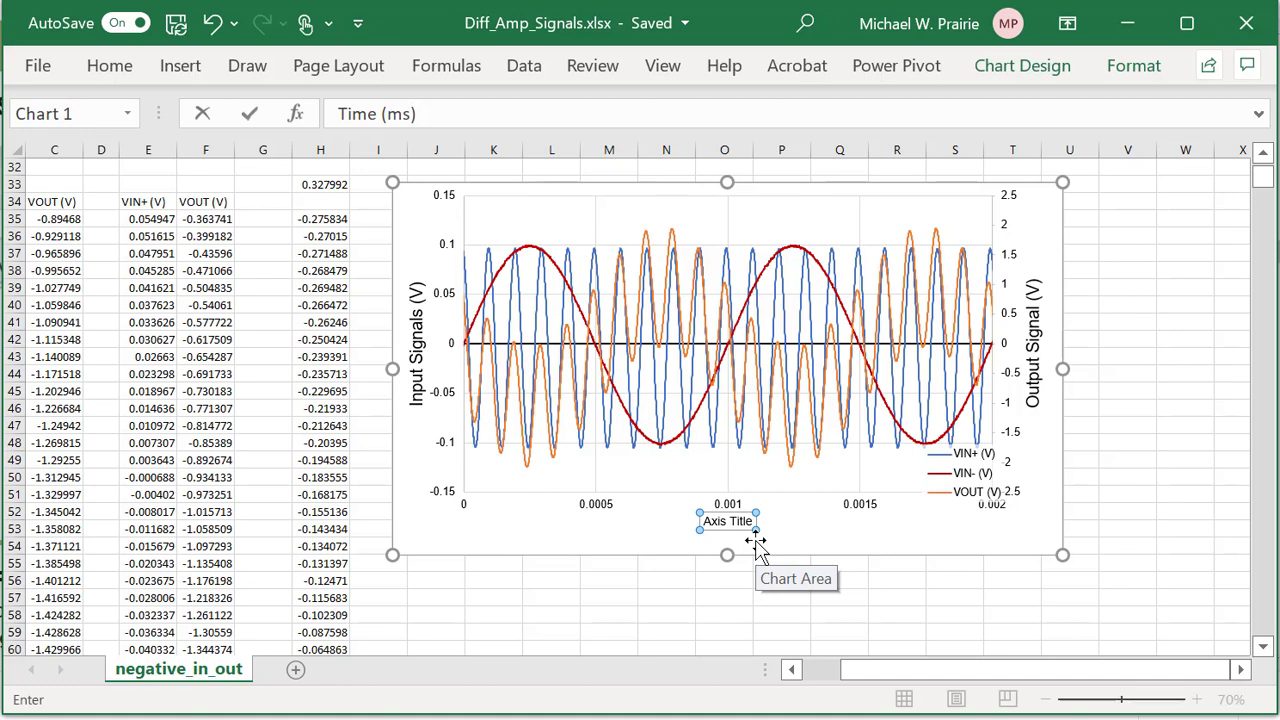
{"action": "key", "text": "Return"}
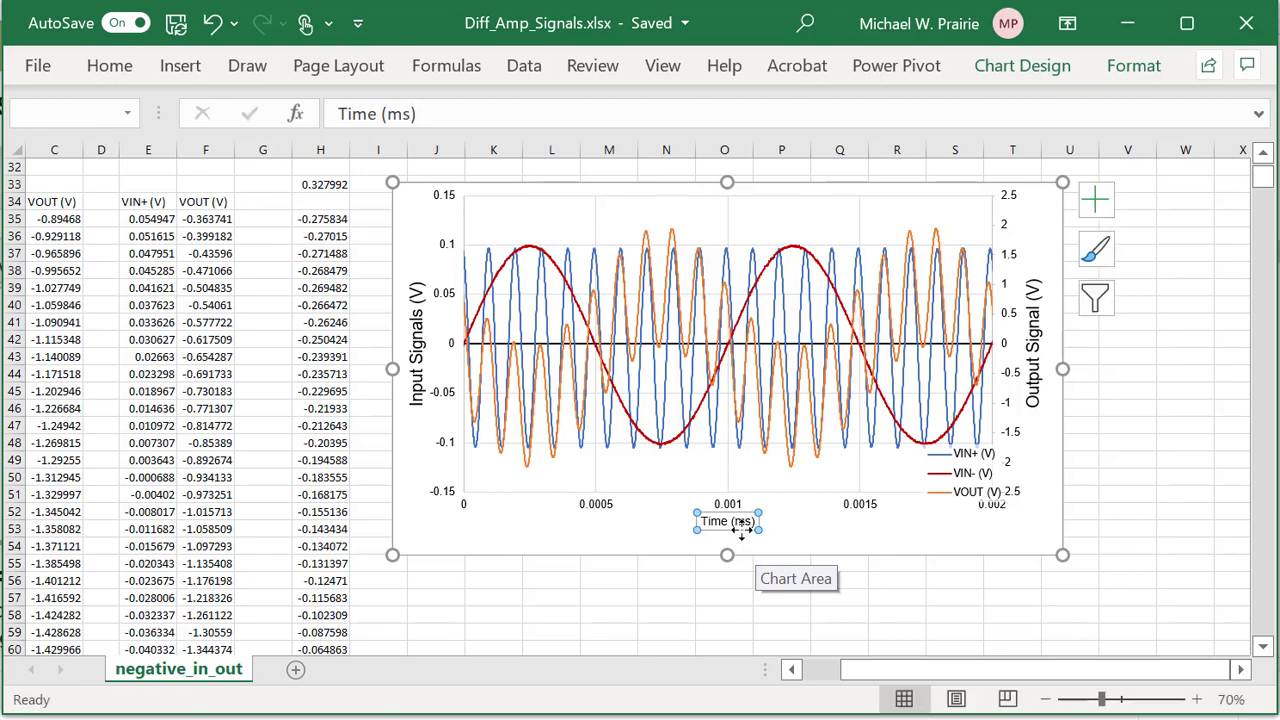
{"action": "left_click", "coordinate": [106, 70]}
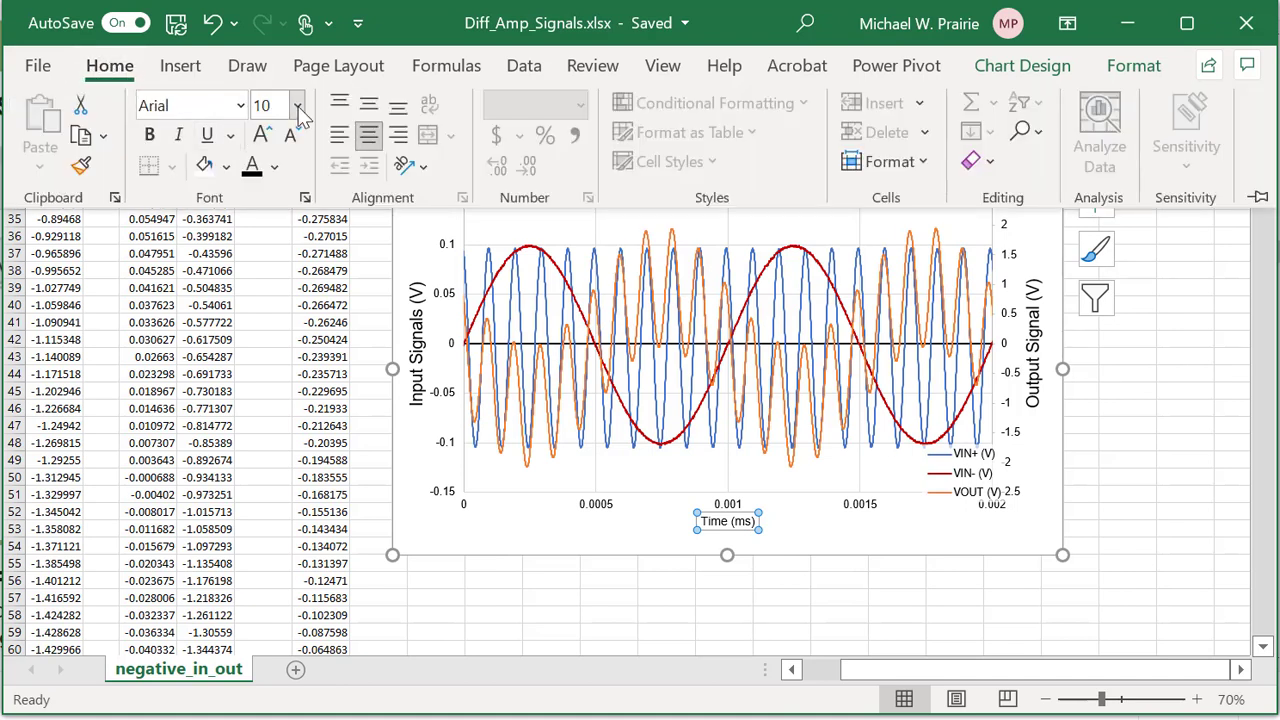
{"action": "left_click", "coordinate": [297, 105]}
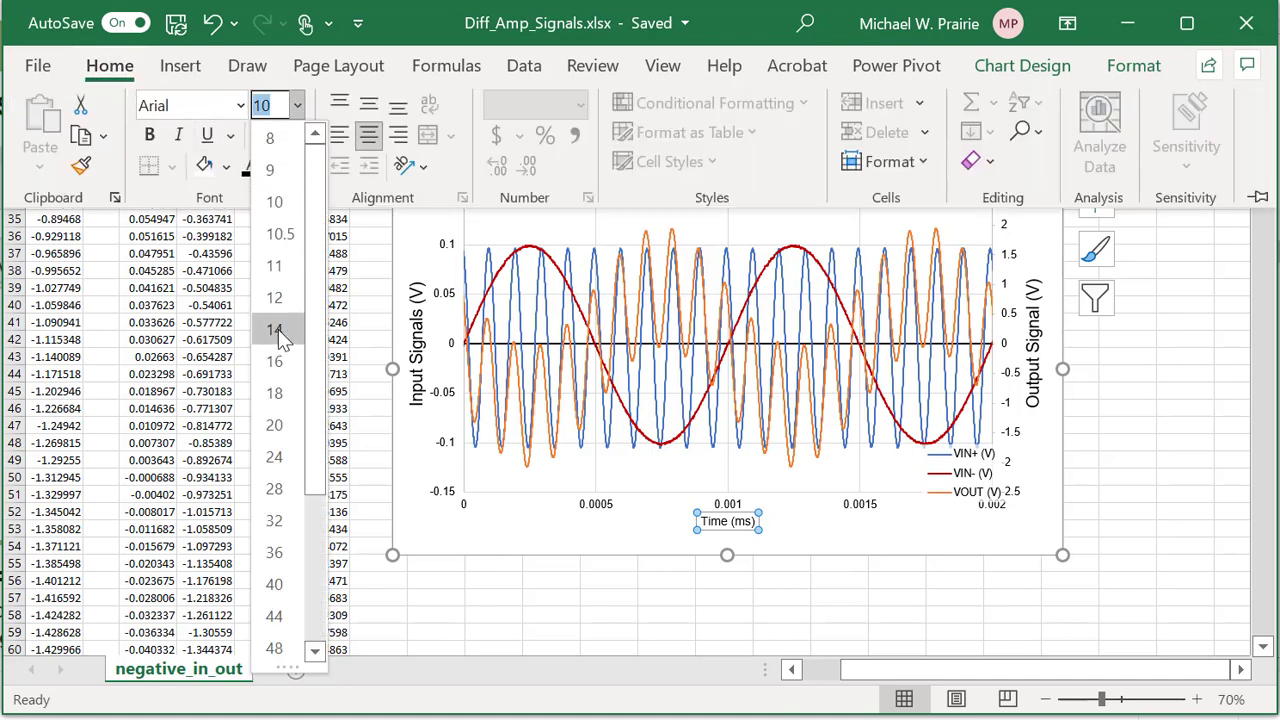
{"action": "left_click", "coordinate": [280, 331]}
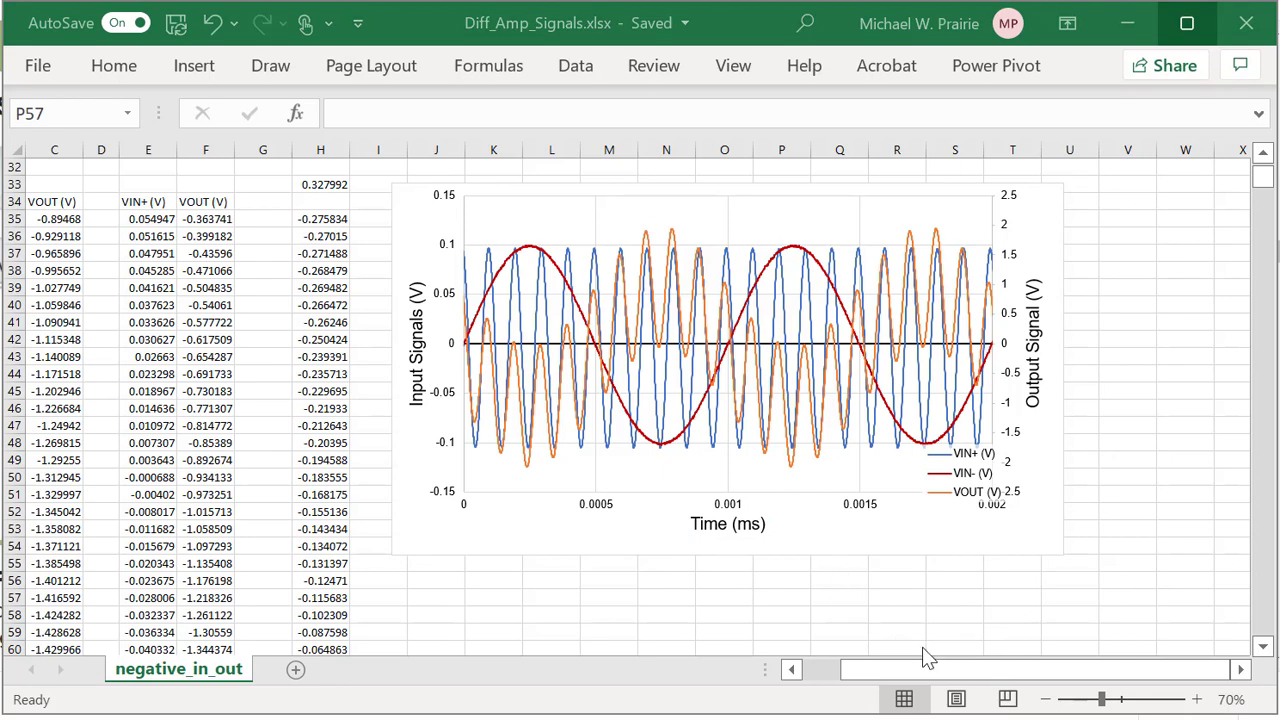
Insert a new column B and give it the header 'Time (ms)' in B34.
{"action": "left_click", "coordinate": [957, 672]}
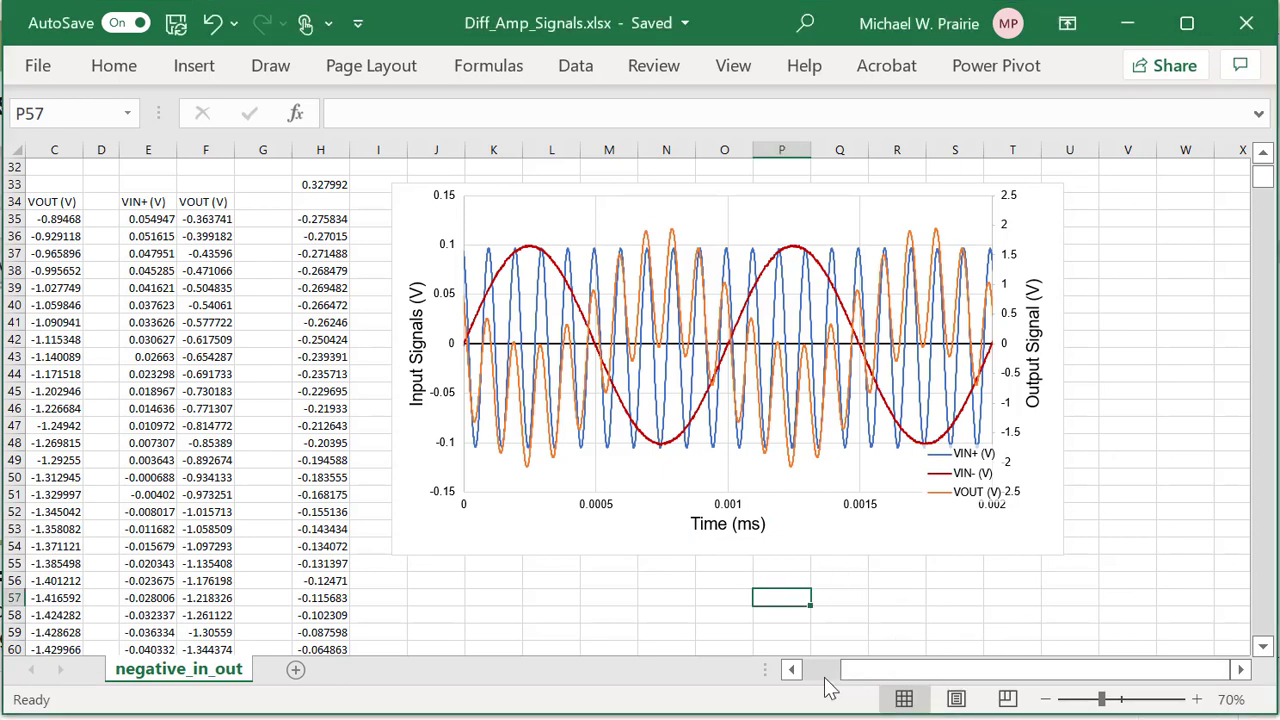
{"action": "left_click_drag", "start_coordinate": [855, 686], "coordinate": [813, 675]}
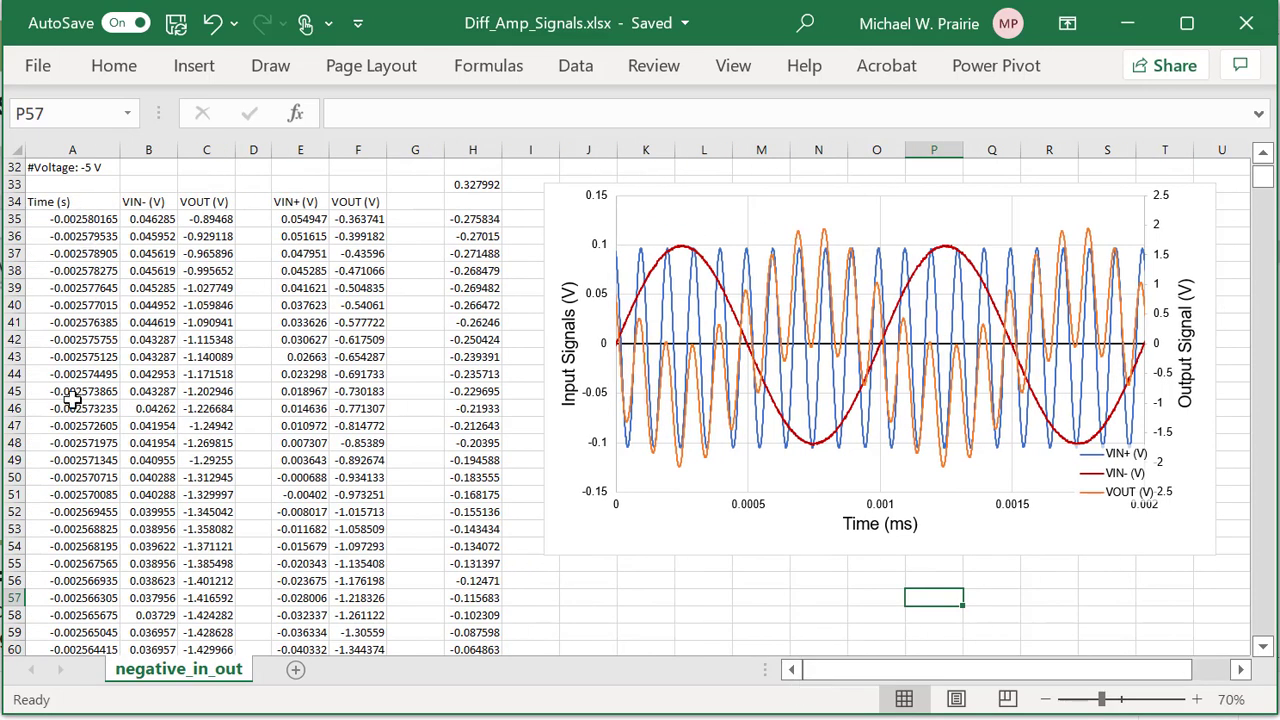
{"action": "right_click", "coordinate": [153, 143]}
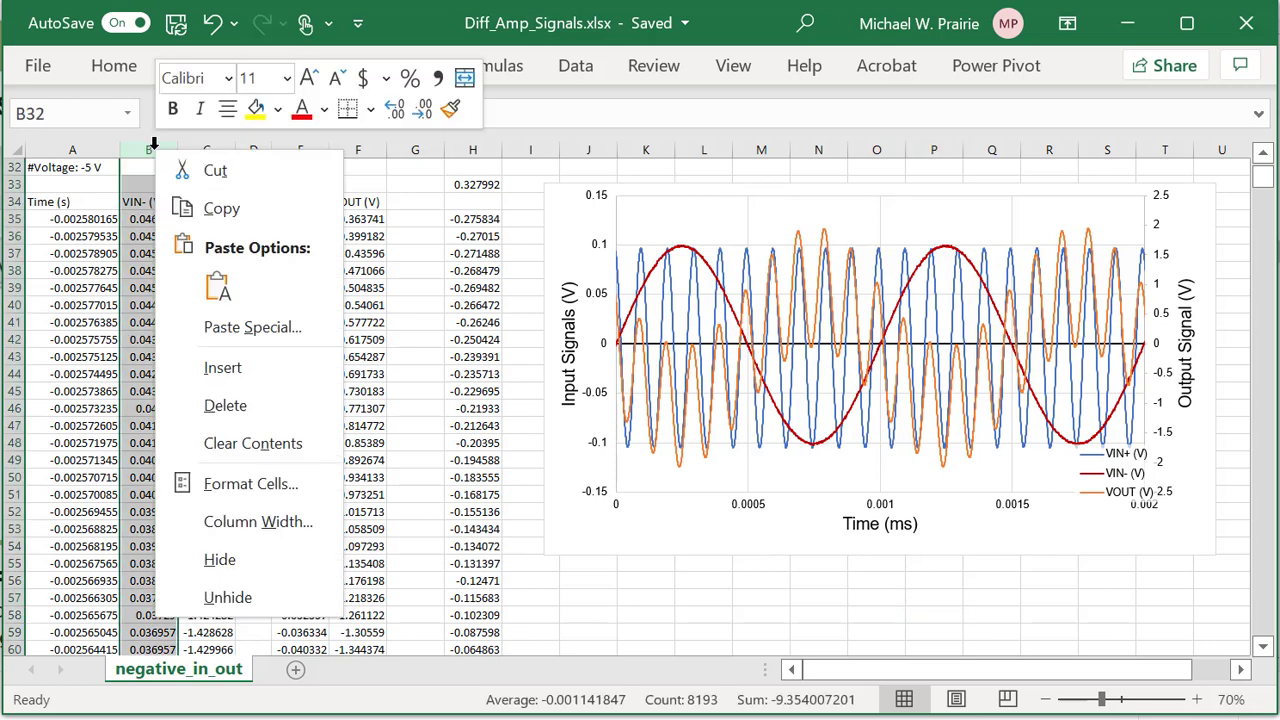
{"action": "left_click", "coordinate": [230, 378]}
{"action": "left_click_drag", "start_coordinate": [167, 200], "coordinate": [167, 287]}
{"action": "left_click", "coordinate": [167, 200]}
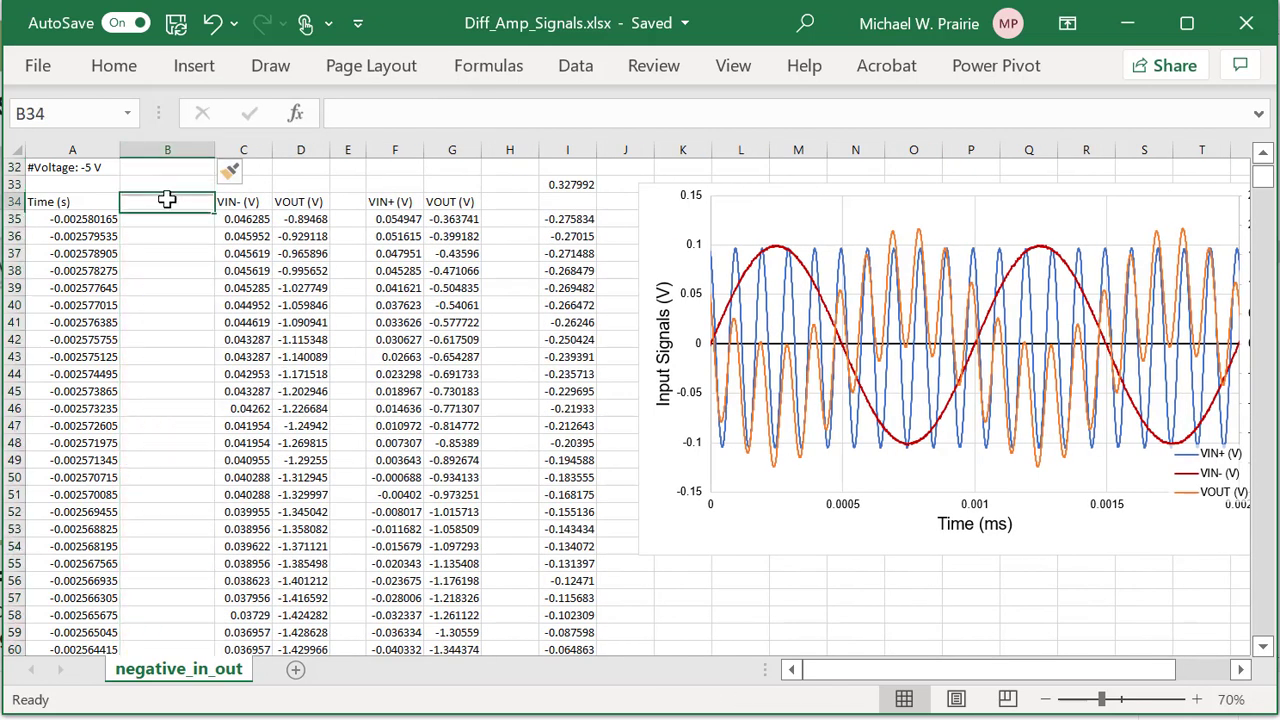
{"action": "type", "text": "Ti"}
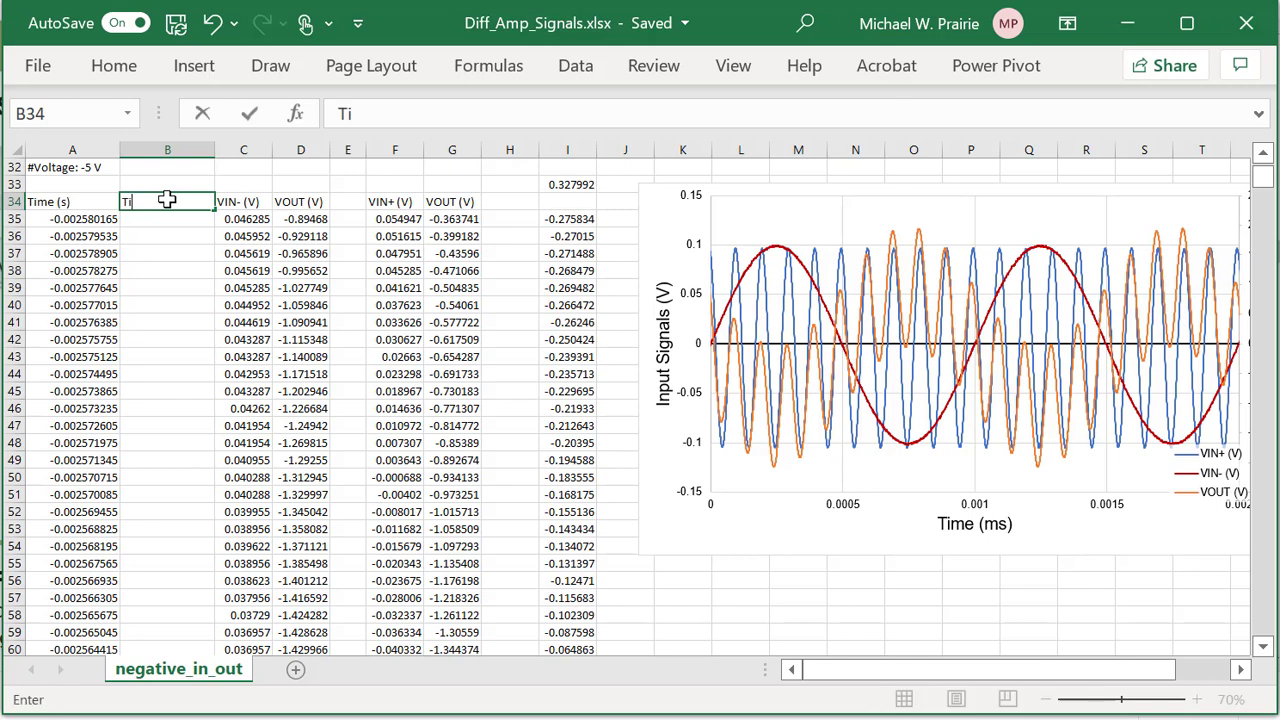
{"action": "type", "text": "me (ms"}
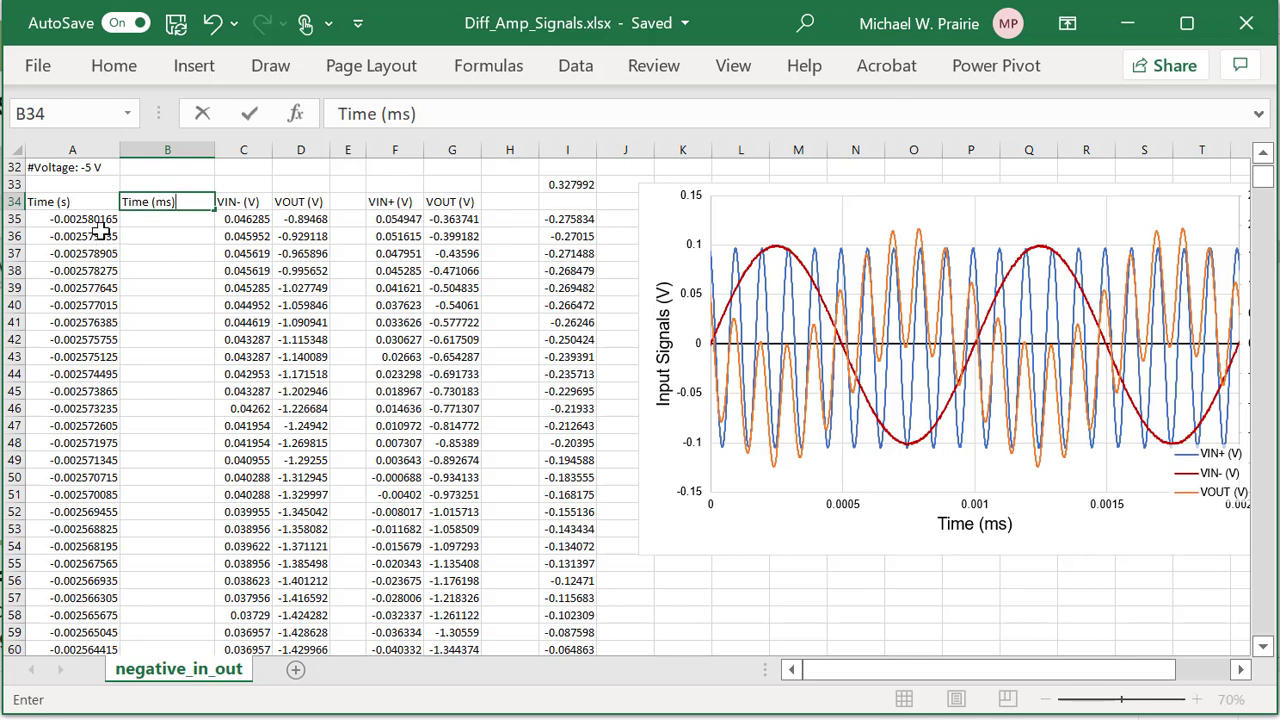
{"action": "key", "text": "Return"}
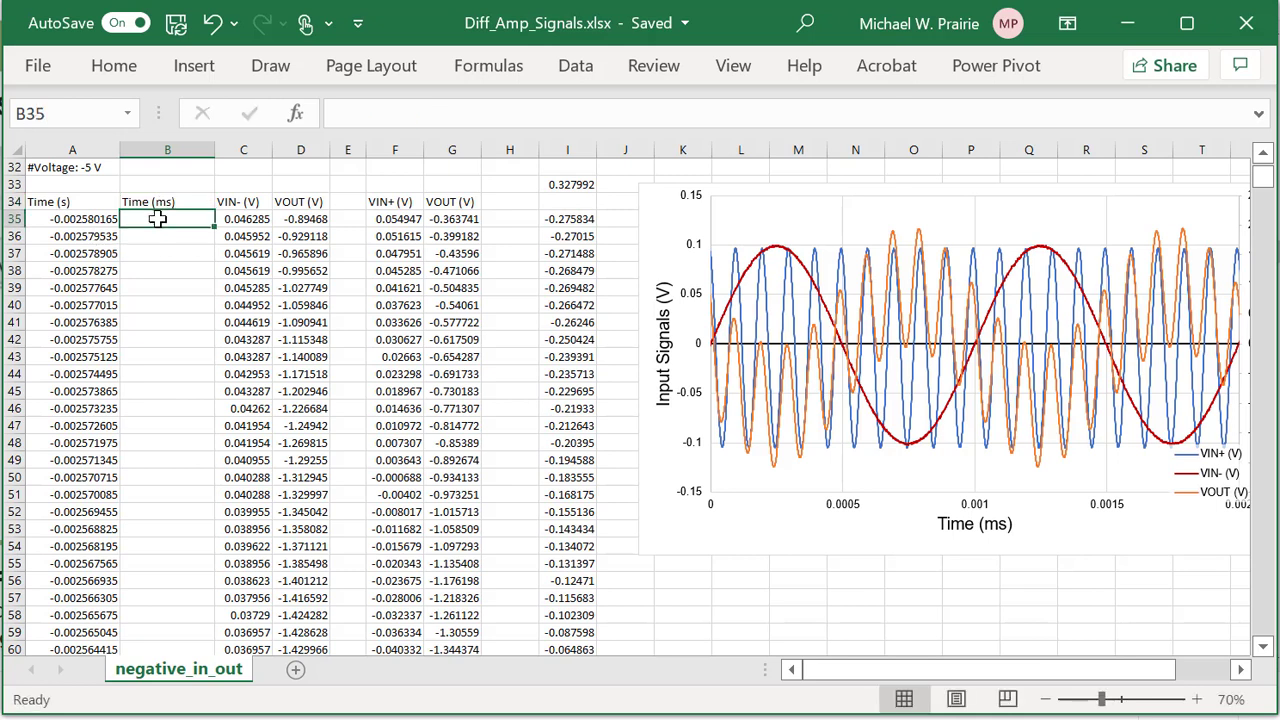
Enter =A35*1000 in B35 and fill it down the column.
{"action": "type", "text": "="}
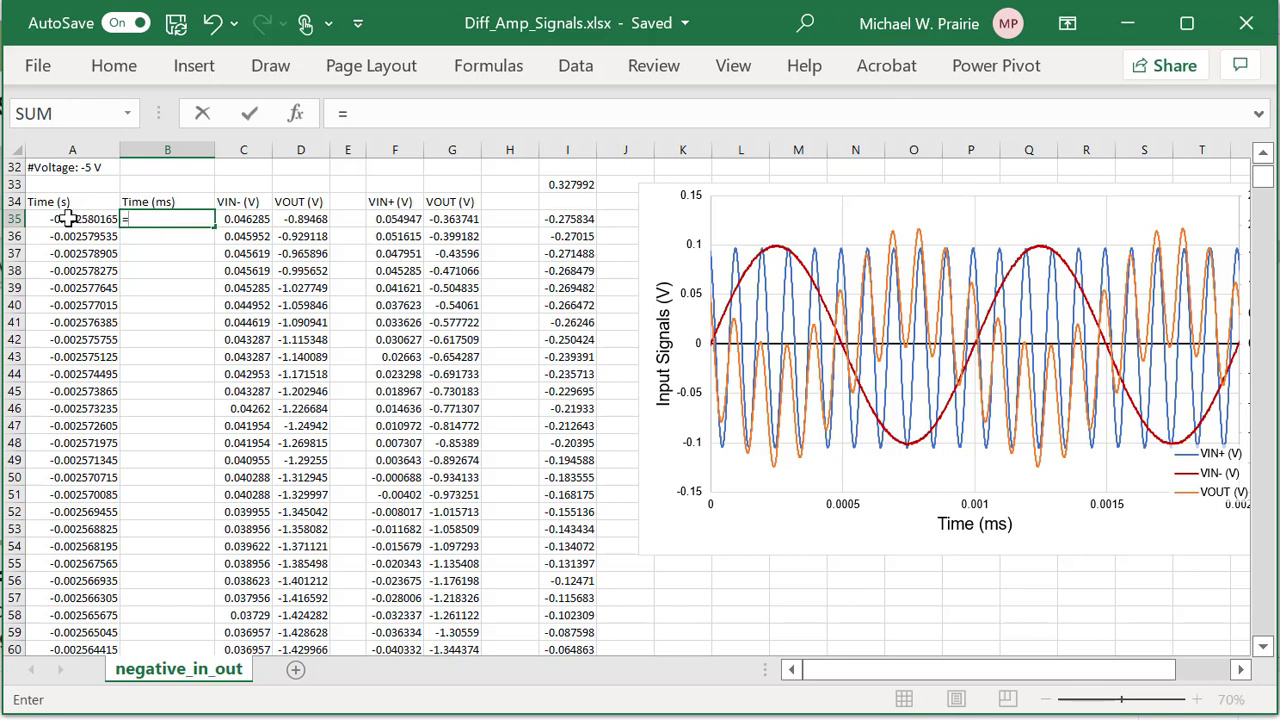
{"action": "left_click", "coordinate": [66, 219]}
{"action": "type", "text": "*"}
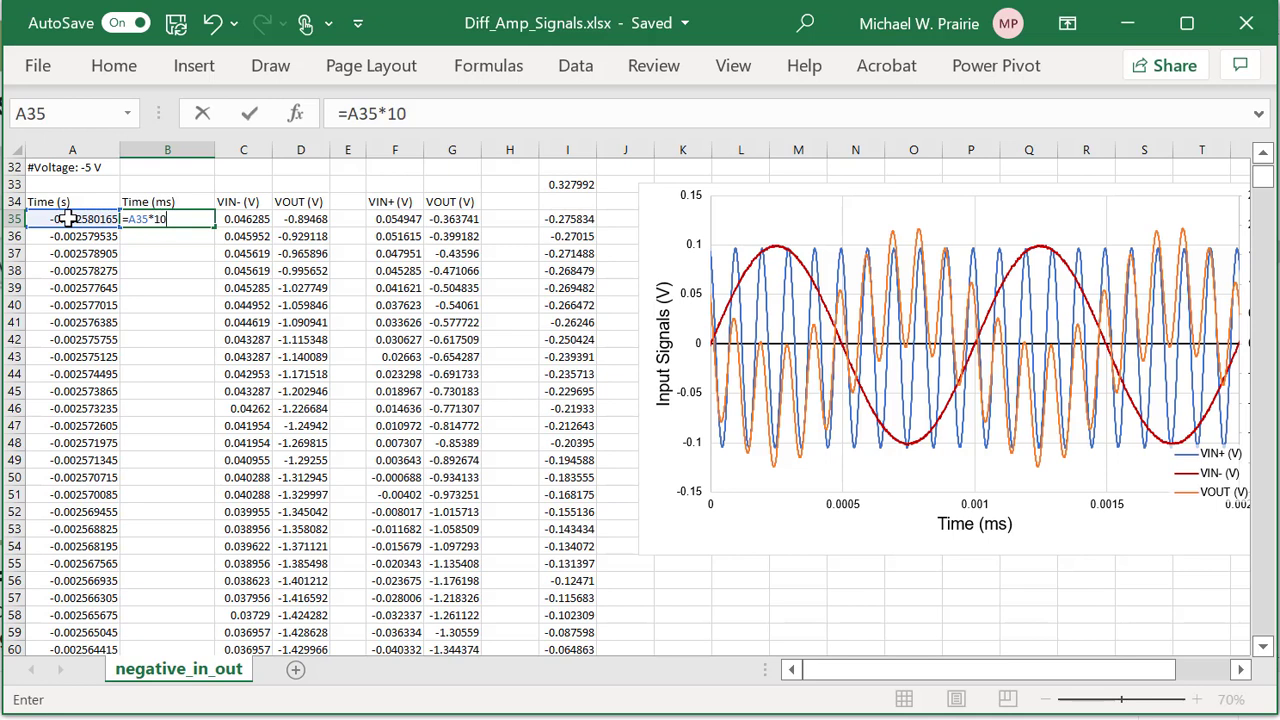
{"action": "key", "text": "Return"}
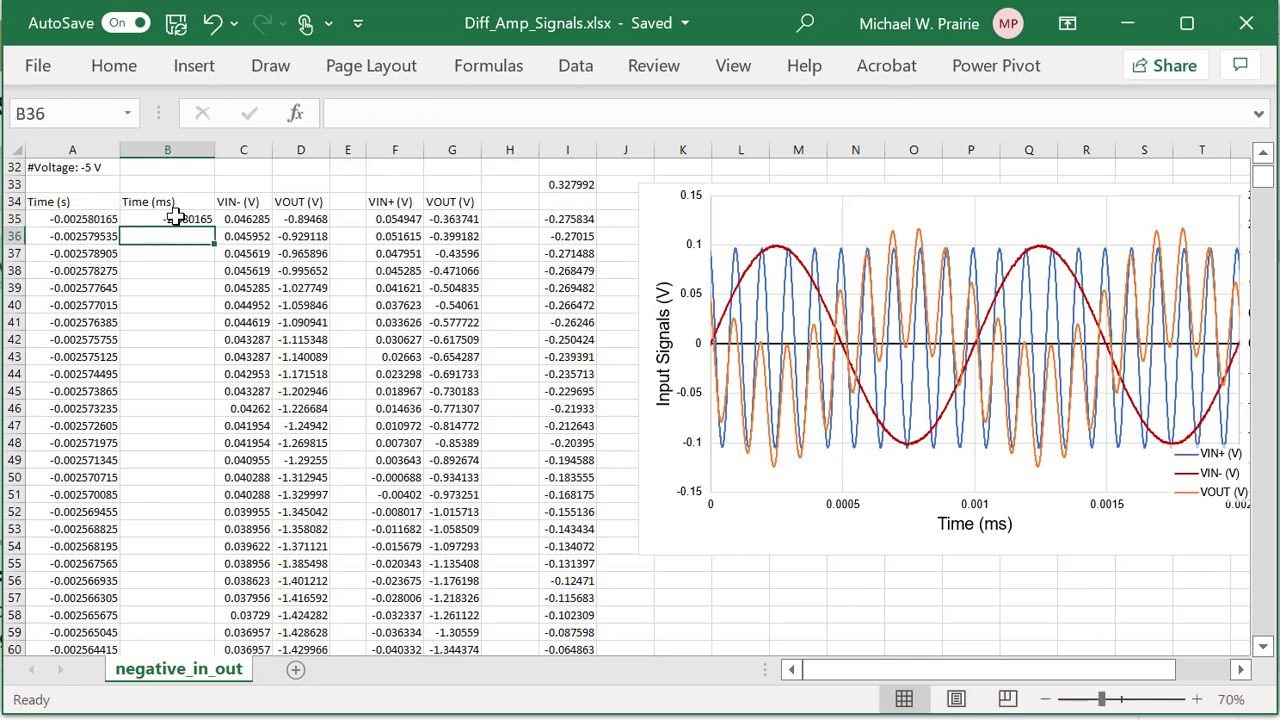
{"action": "left_click", "coordinate": [175, 217]}
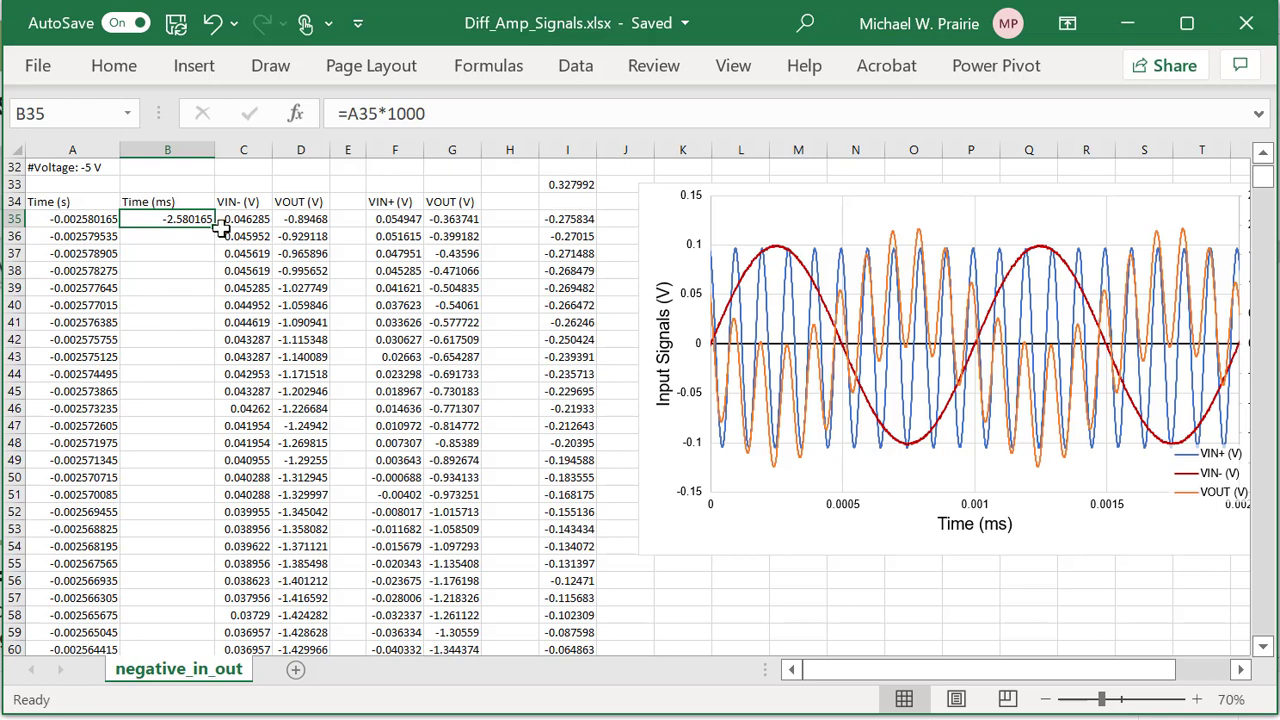
{"action": "double_click", "coordinate": [213, 229]}
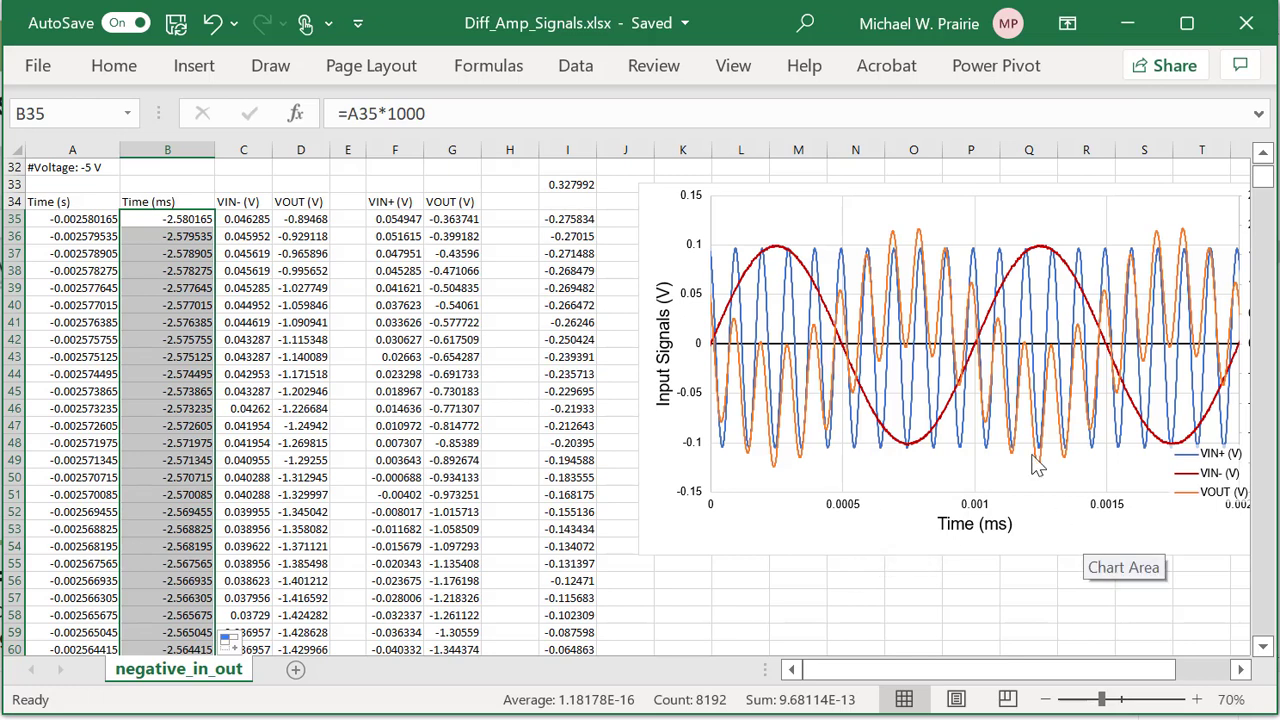
Repoint the VIN-, VIN+ and VOUT x-values from column A to the Time (ms) column B.
{"action": "left_click", "coordinate": [808, 278]}
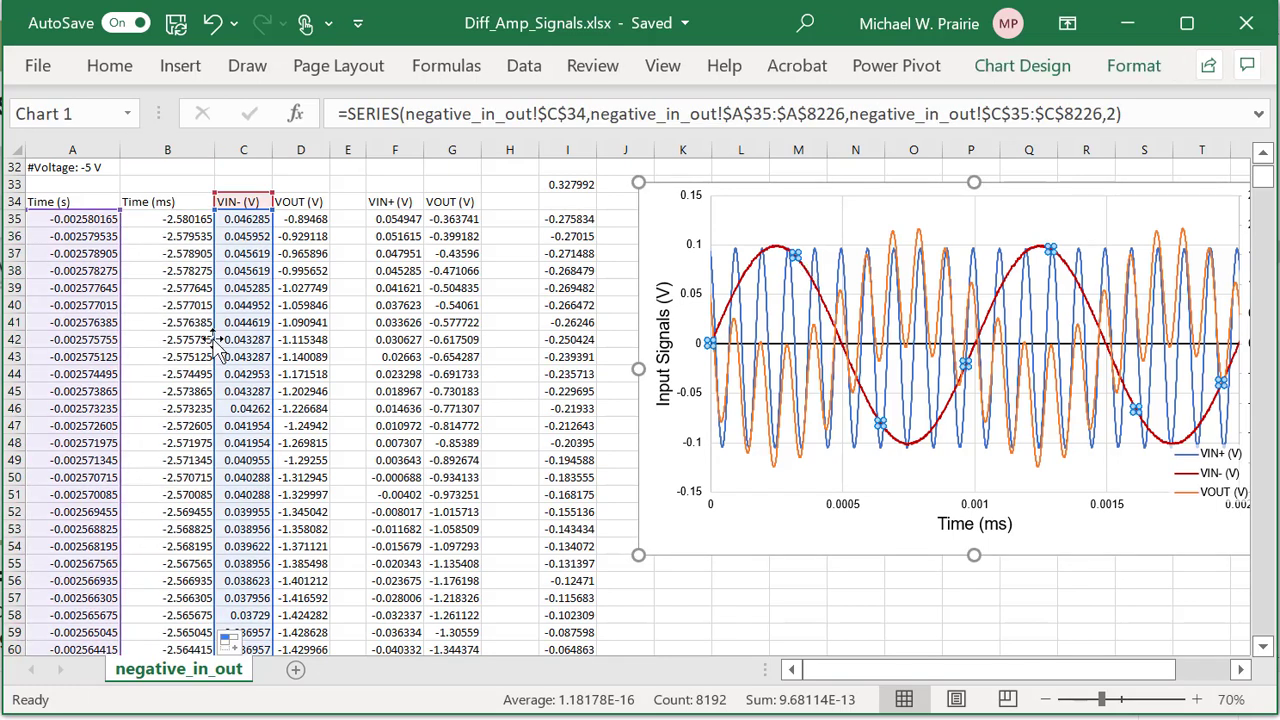
{"action": "left_click_drag", "start_coordinate": [125, 342], "coordinate": [160, 340]}
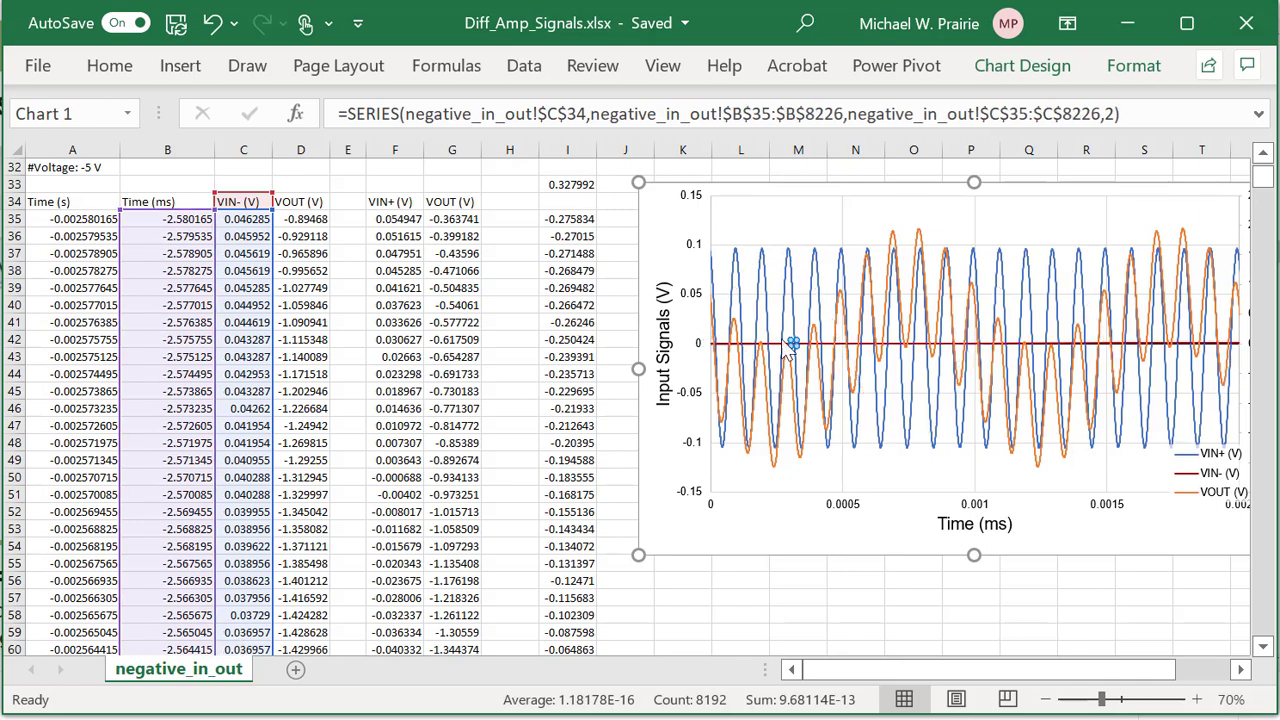
{"action": "left_click", "coordinate": [820, 305]}
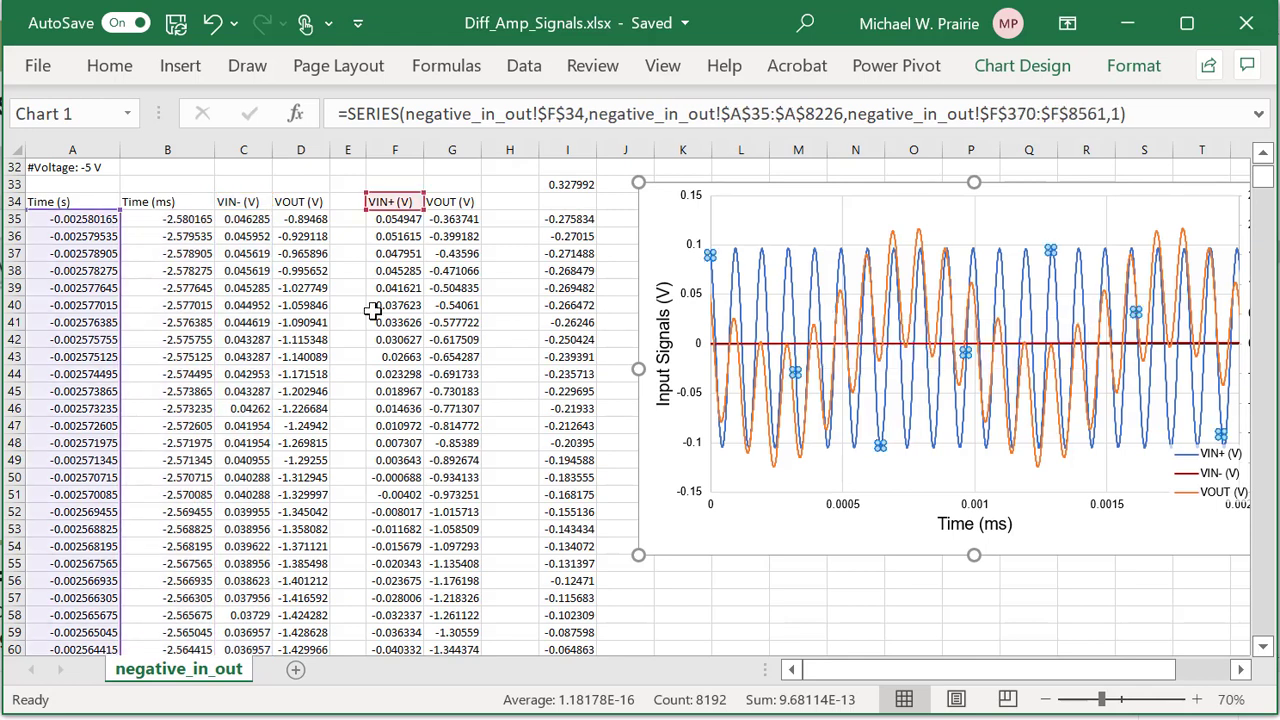
{"action": "left_click_drag", "start_coordinate": [114, 309], "coordinate": [145, 320]}
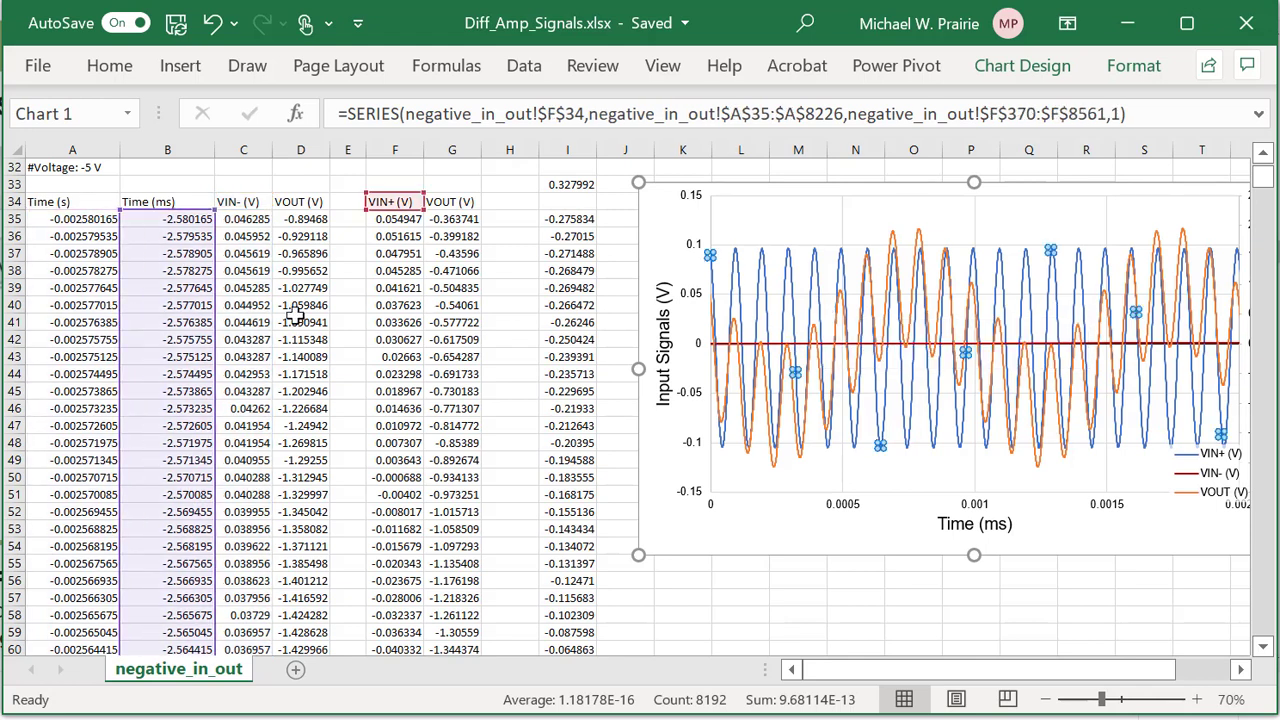
{"action": "left_click", "coordinate": [862, 370]}
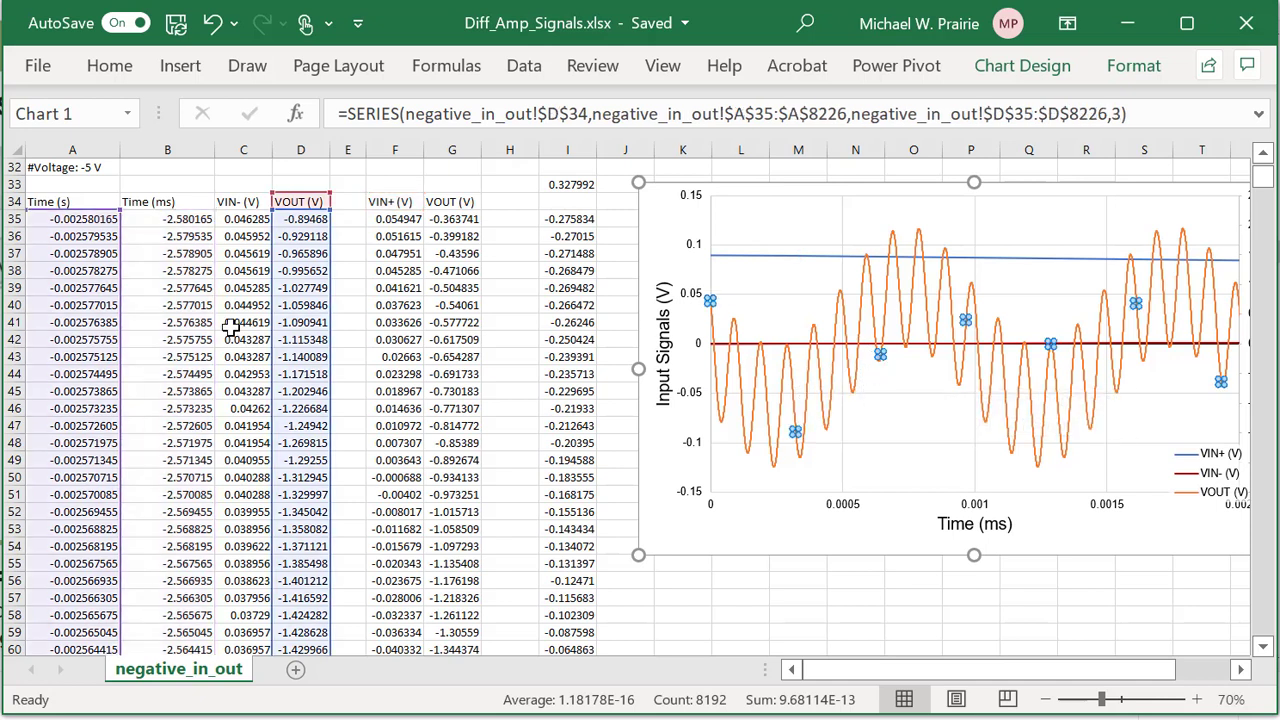
{"action": "left_click_drag", "start_coordinate": [128, 320], "coordinate": [155, 322]}
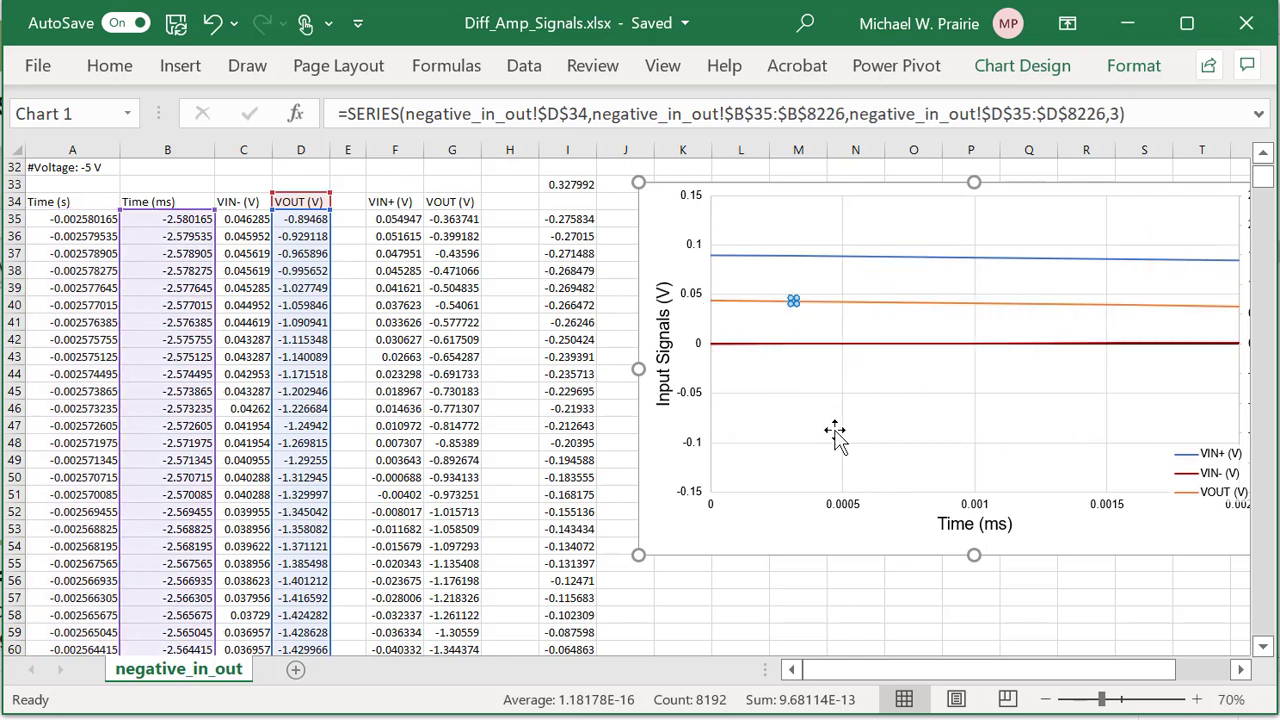
{"action": "left_click", "coordinate": [975, 508]}
Set the time axis maximum bound to 2 ms.
{"action": "right_click", "coordinate": [975, 510]}
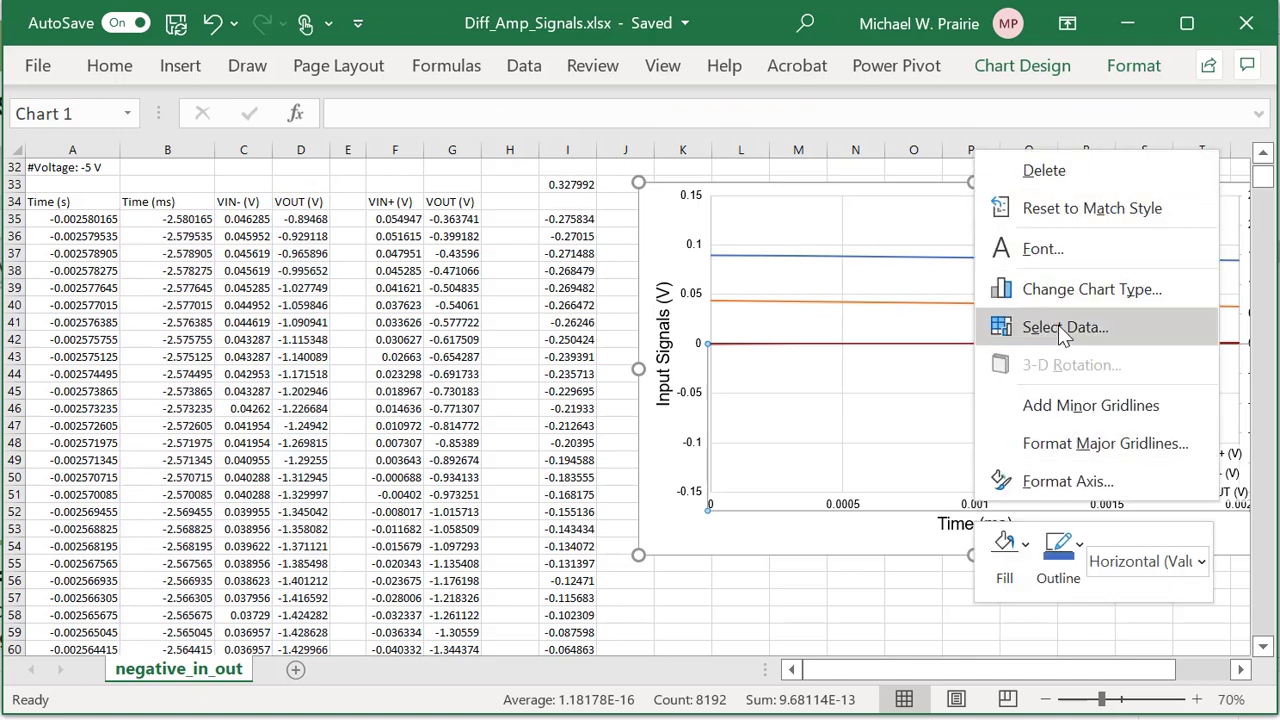
{"action": "left_click", "coordinate": [1066, 481]}
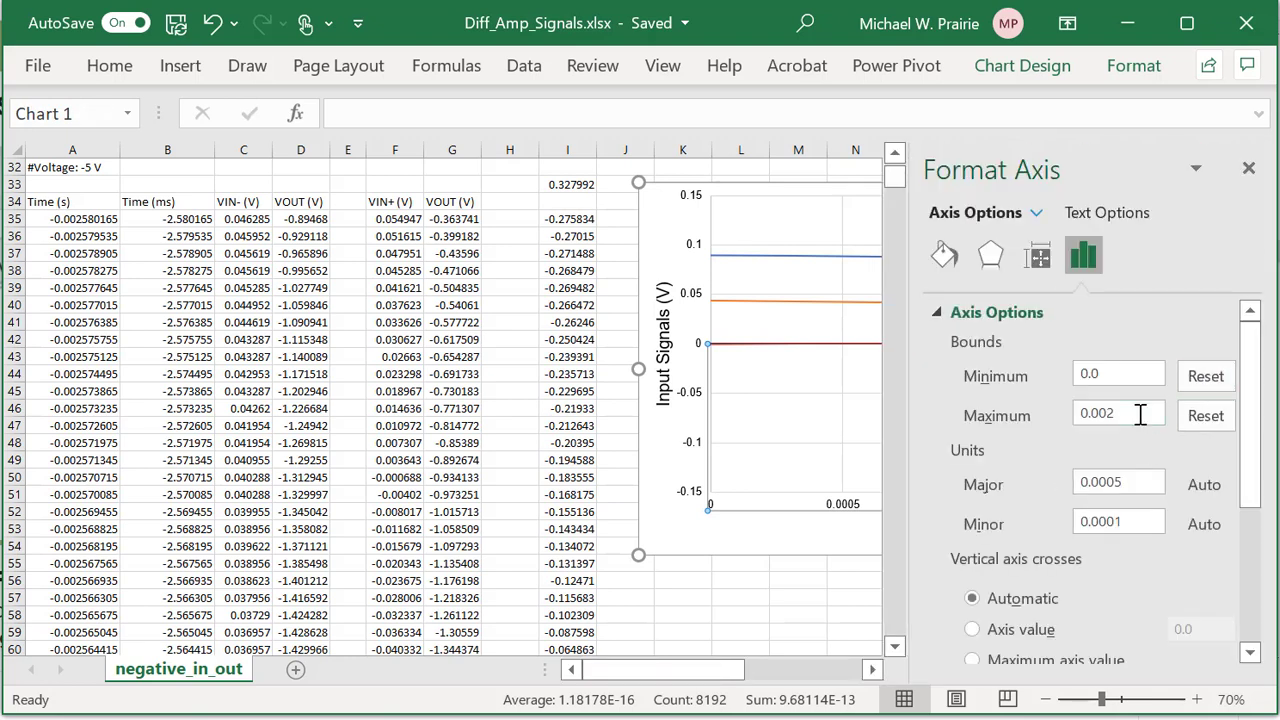
{"action": "left_click_drag", "start_coordinate": [1117, 413], "coordinate": [1071, 418]}
{"action": "type", "text": "2"}
{"action": "left_click", "coordinate": [1158, 375]}
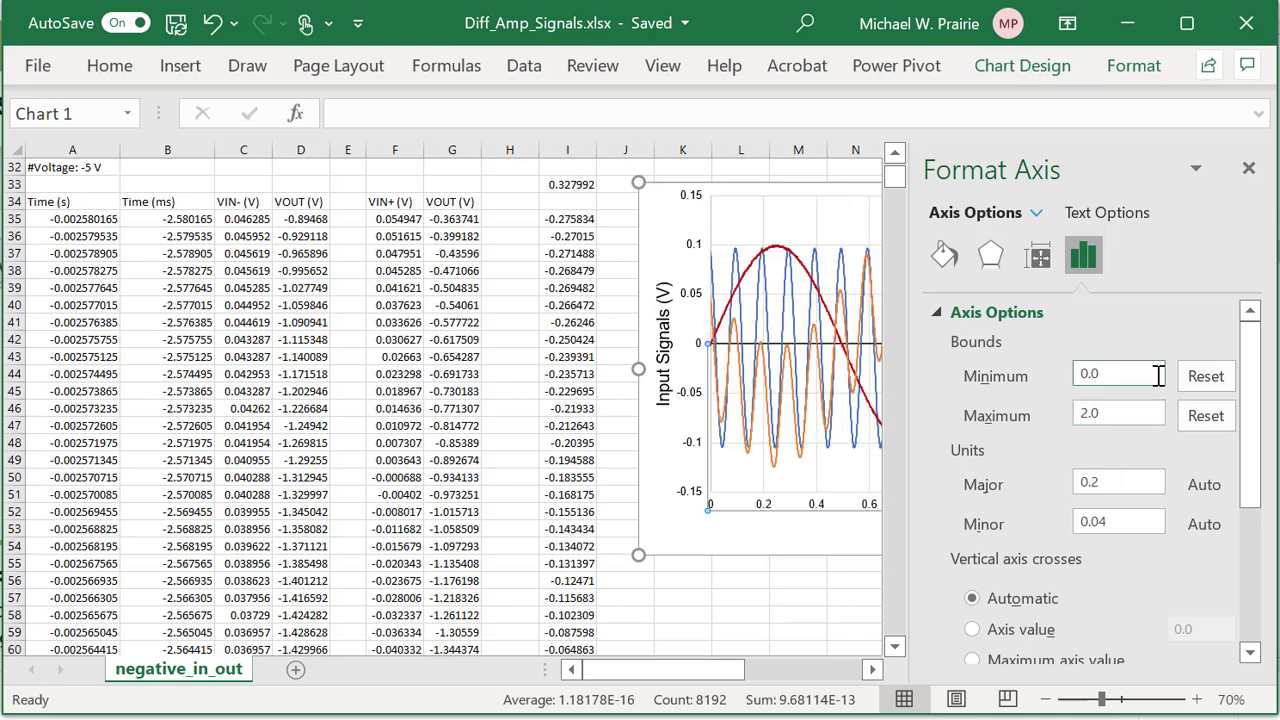
{"action": "left_click", "coordinate": [1248, 168]}
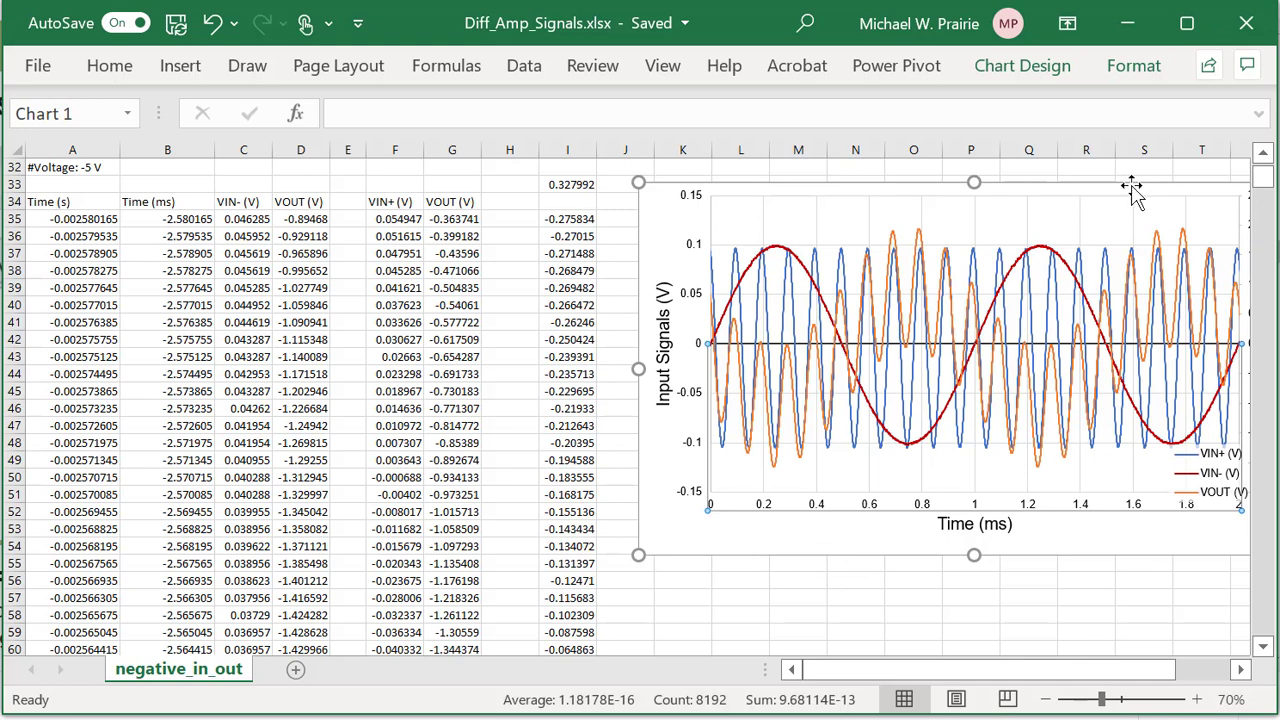
{"action": "left_click_drag", "start_coordinate": [1020, 677], "coordinate": [1045, 678]}
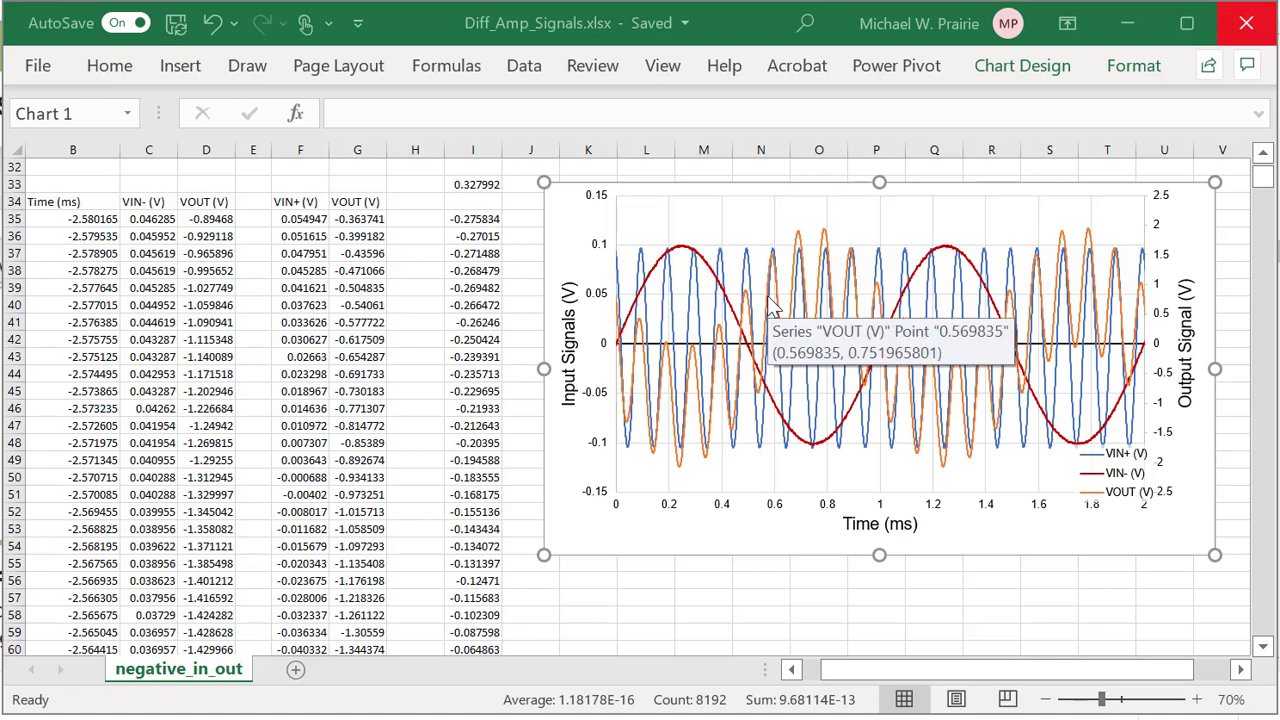
Set the left Input Signals (V) axis upper bound to 0.2.
{"action": "left_click", "coordinate": [600, 304]}
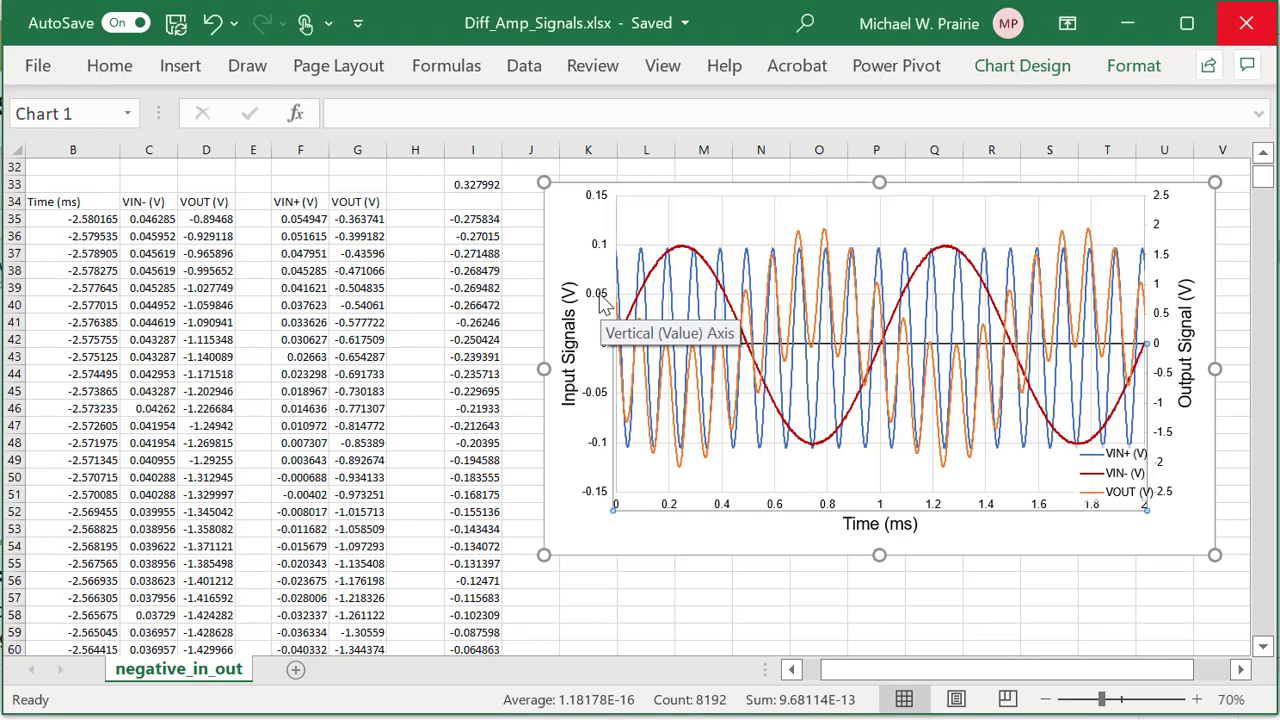
{"action": "left_click", "coordinate": [603, 305]}
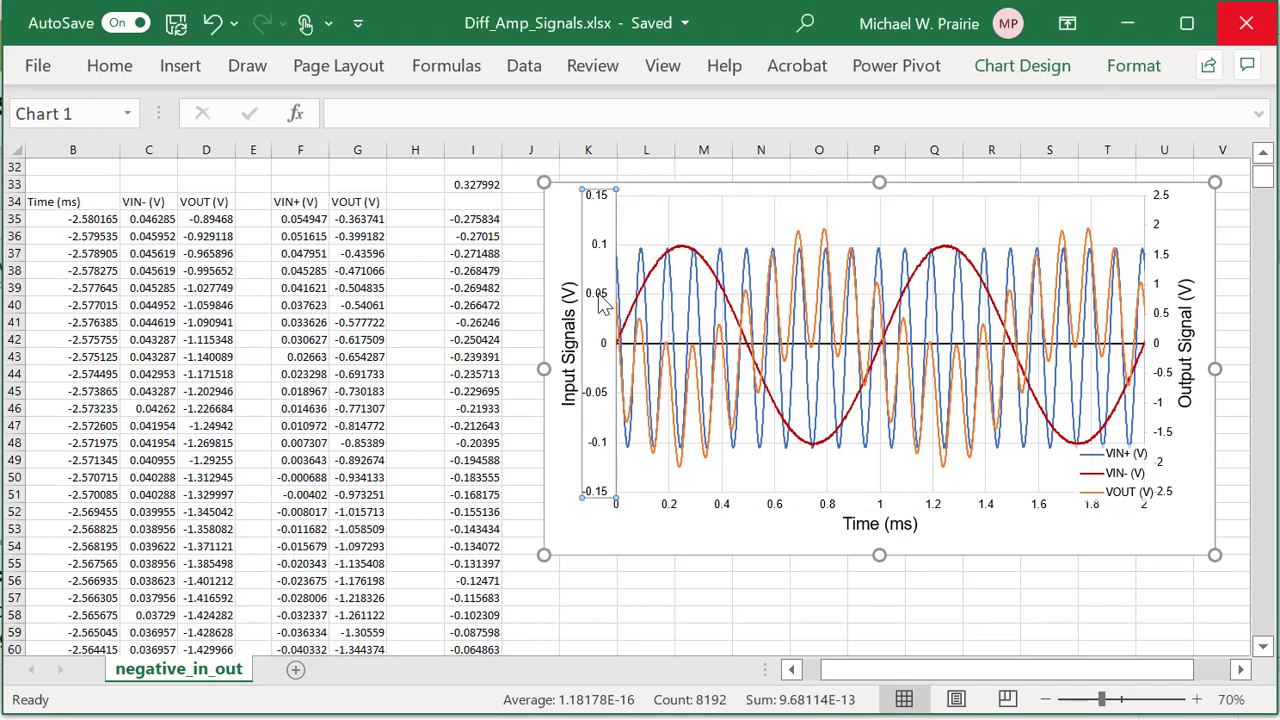
{"action": "right_click", "coordinate": [603, 305]}
{"action": "left_click", "coordinate": [690, 622]}
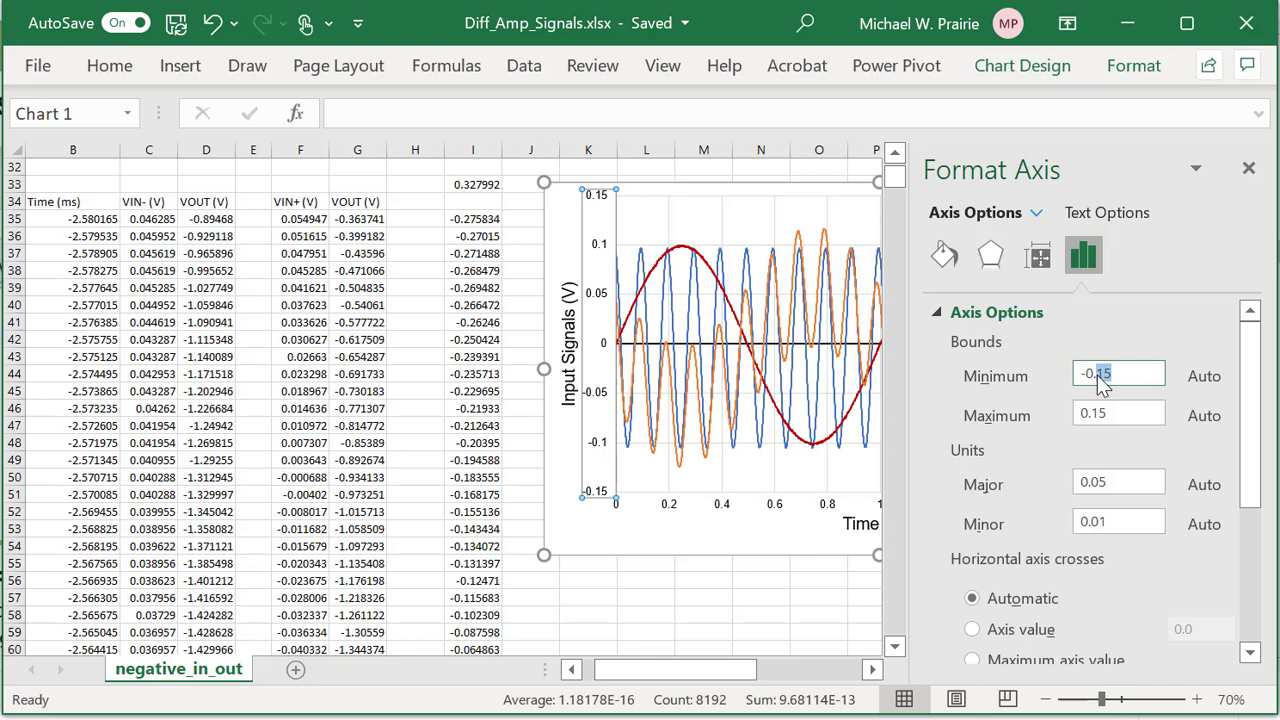
{"action": "type", "text": "2"}
{"action": "left_click_drag", "start_coordinate": [1110, 413], "coordinate": [1096, 413]}
{"action": "key", "text": "BackSpace"}
{"action": "type", "text": "2"}
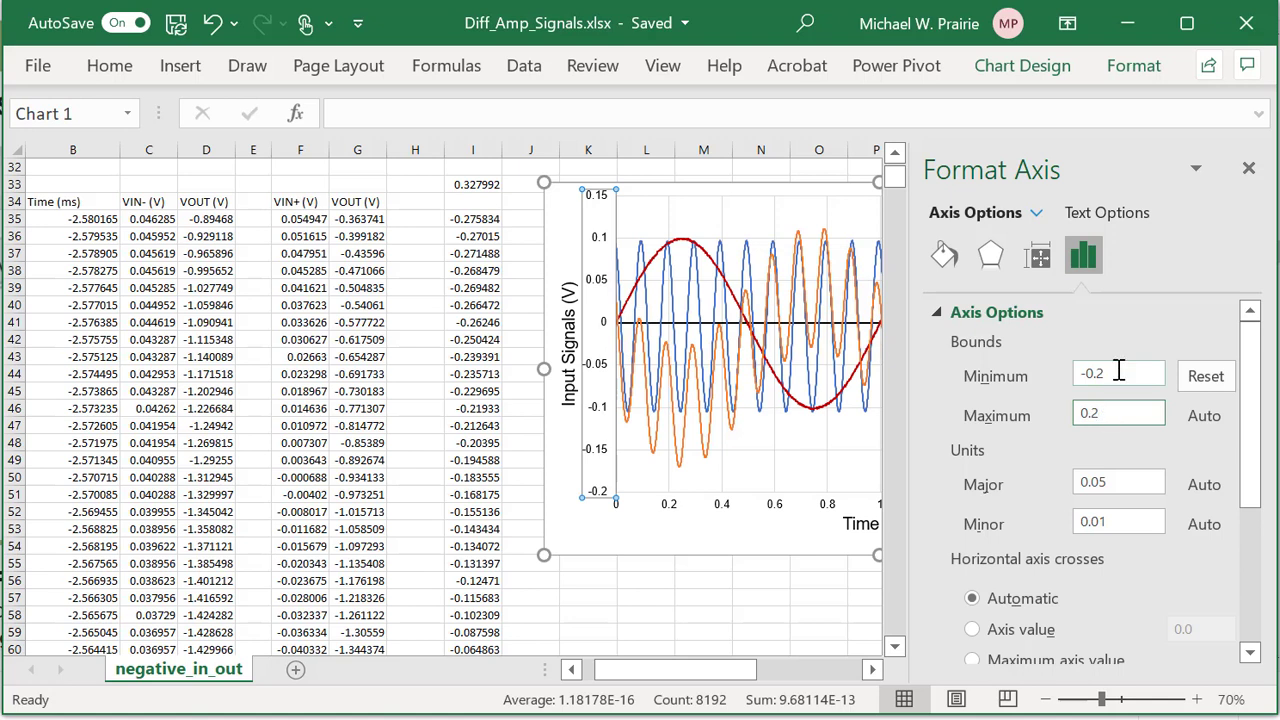
{"action": "left_click", "coordinate": [1118, 372]}
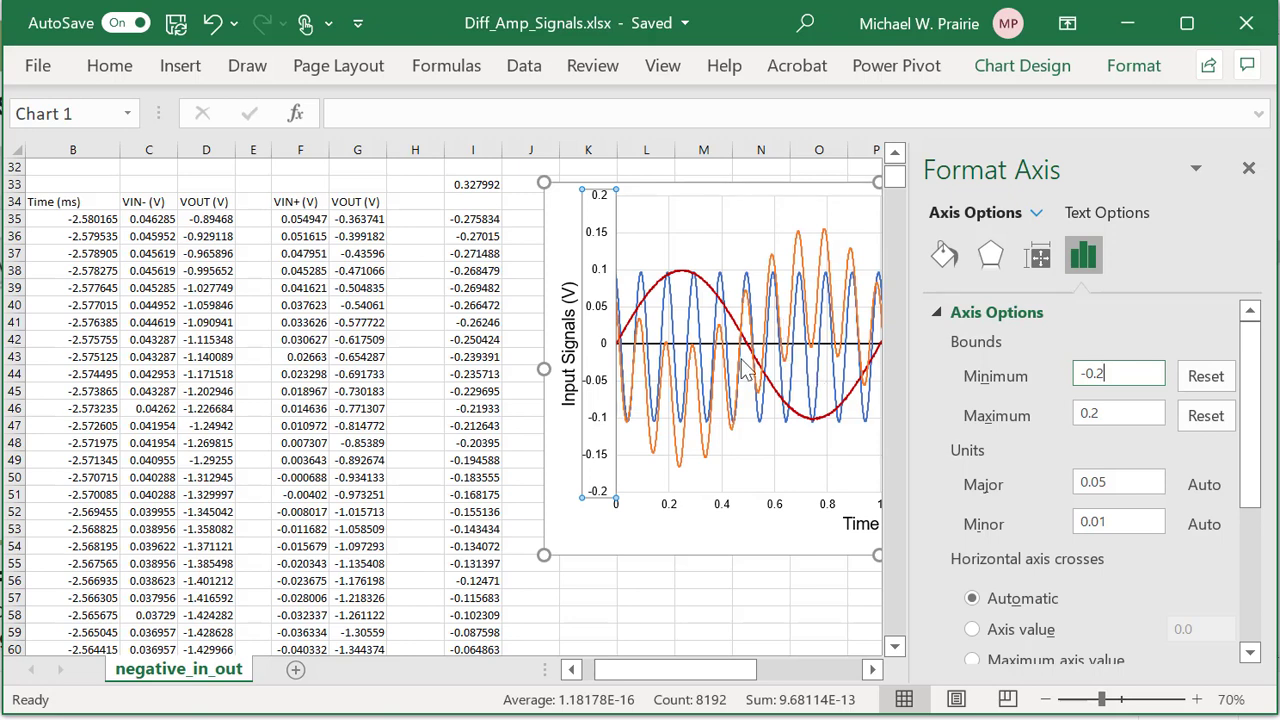
{"action": "left_click", "coordinate": [710, 222]}
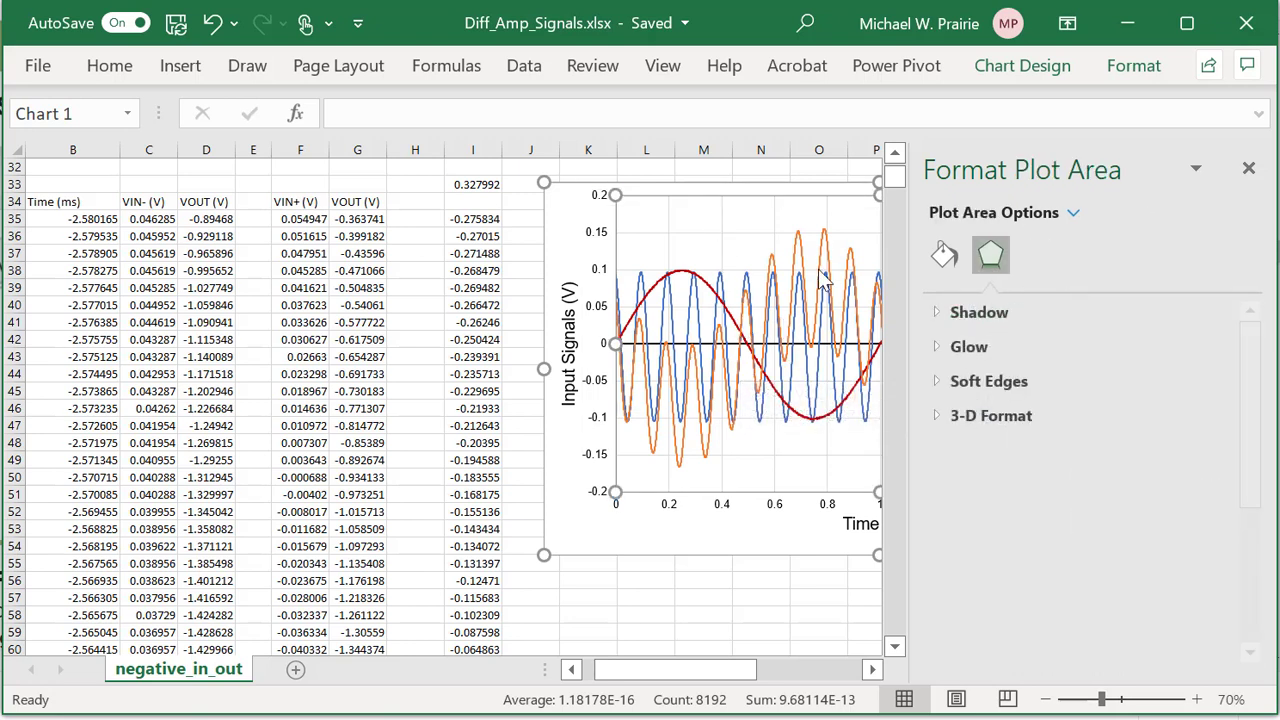
{"action": "left_click", "coordinate": [1249, 168]}
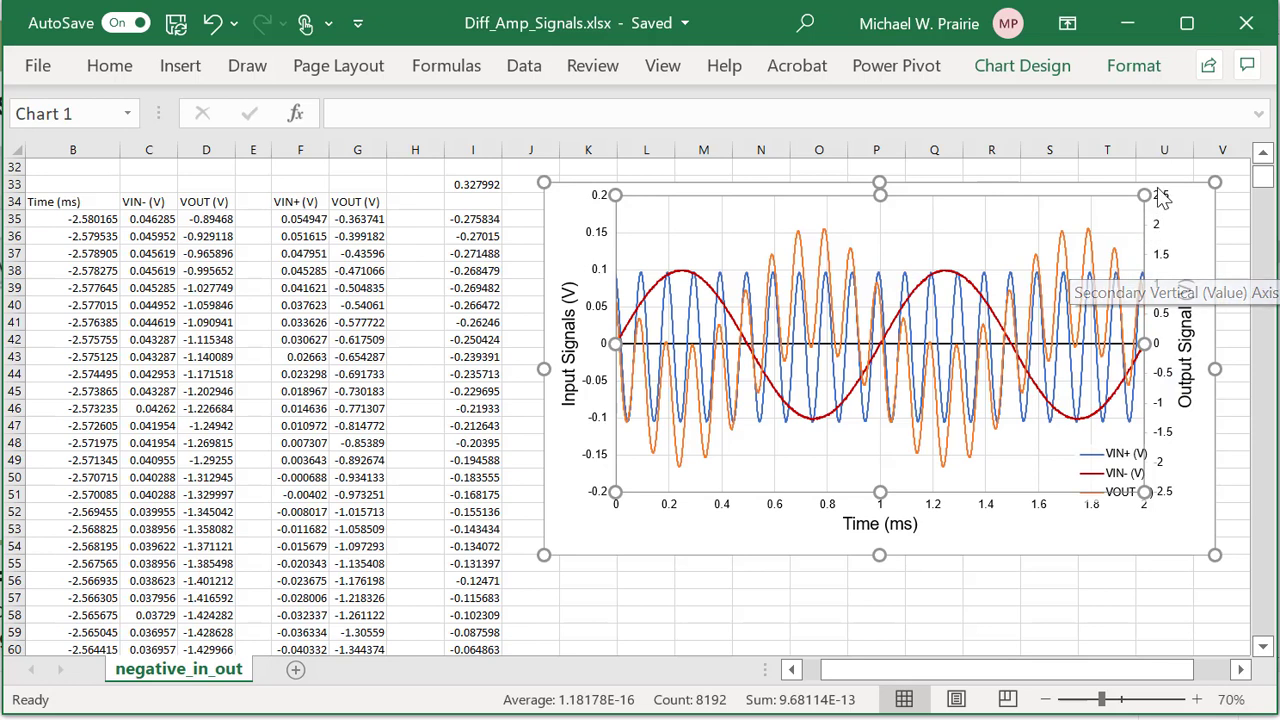
Widen the left axis bounds to -0.25 through 0.25 V.
{"action": "left_click", "coordinate": [605, 246]}
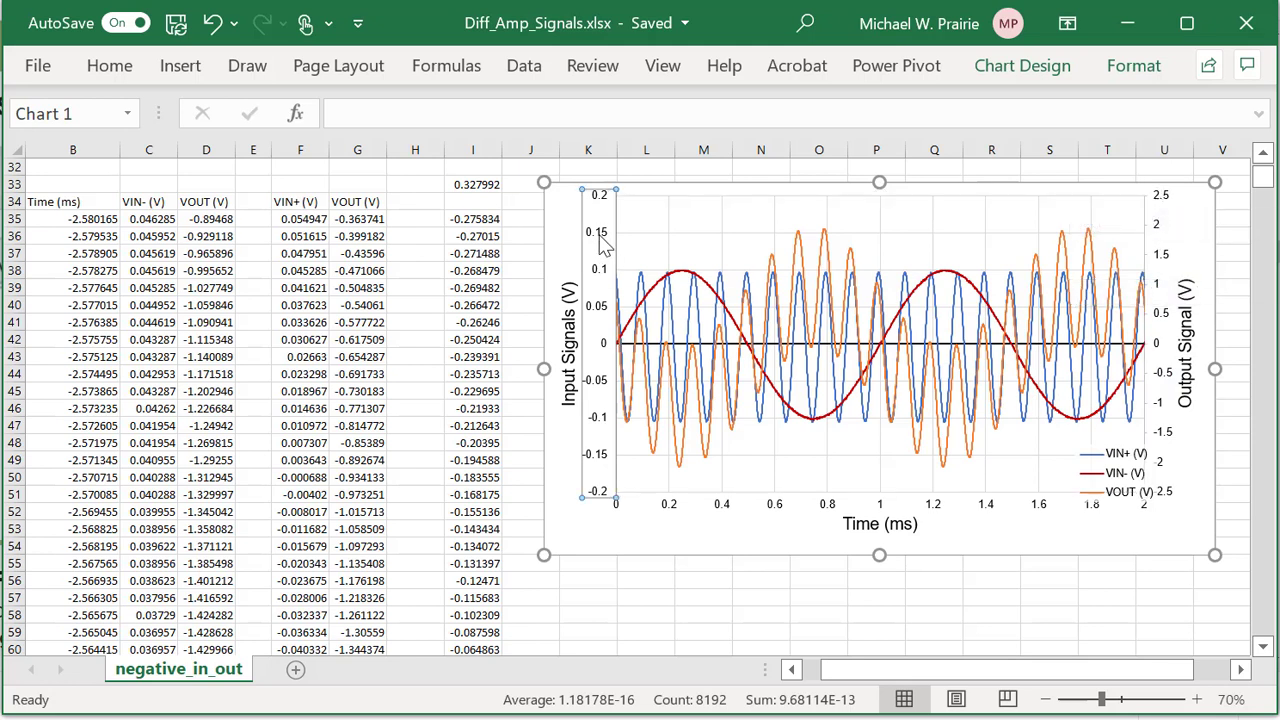
{"action": "right_click", "coordinate": [604, 248]}
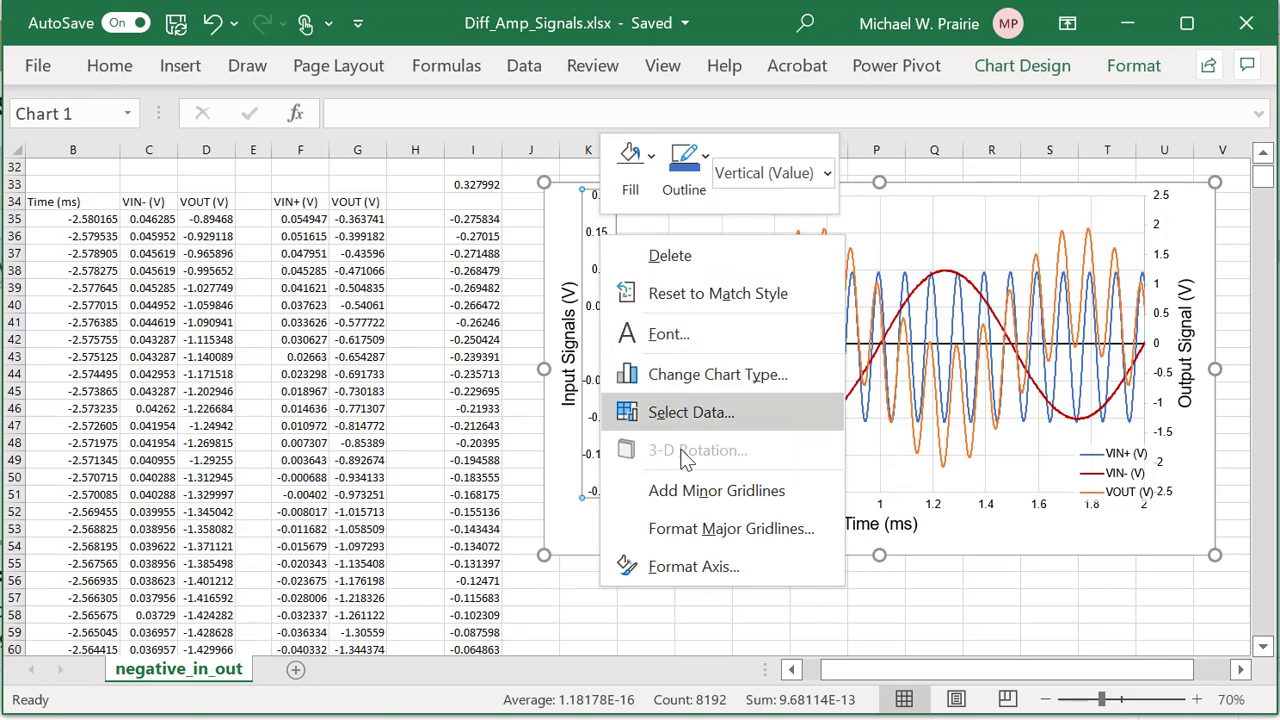
{"action": "left_click", "coordinate": [695, 572]}
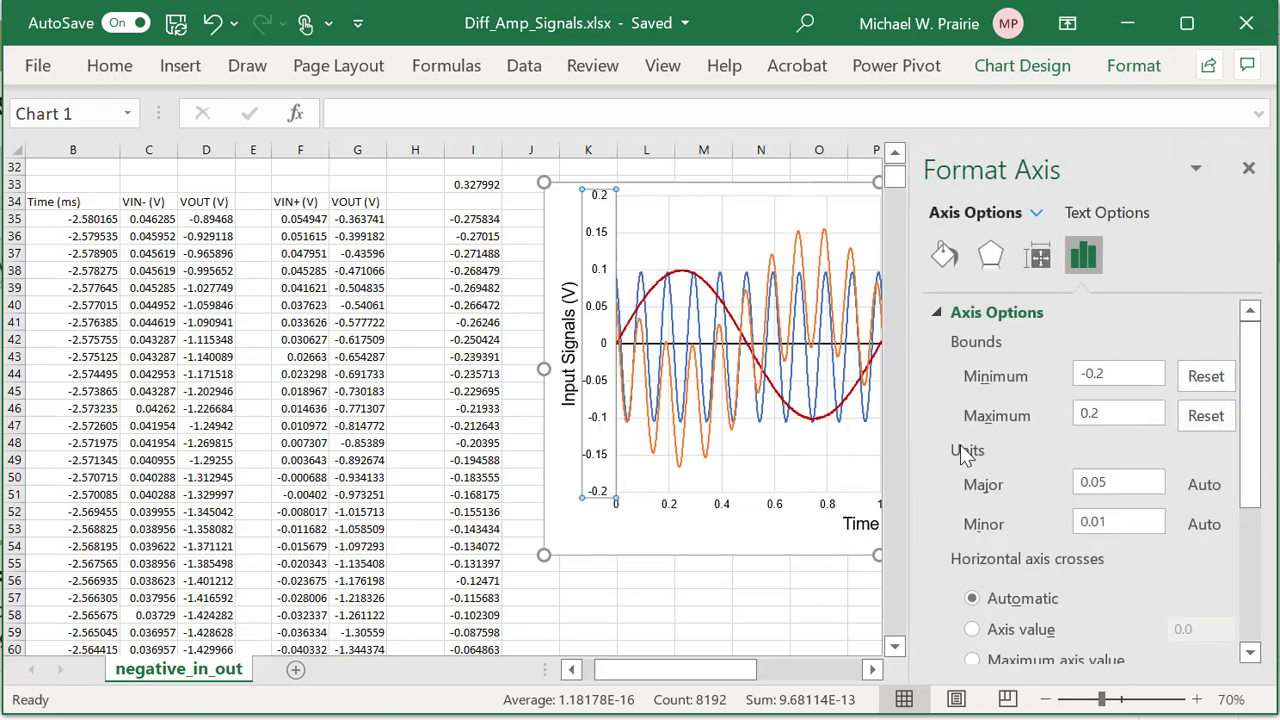
{"action": "type", "text": "5"}
{"action": "left_click", "coordinate": [1114, 413]}
{"action": "type", "text": "5"}
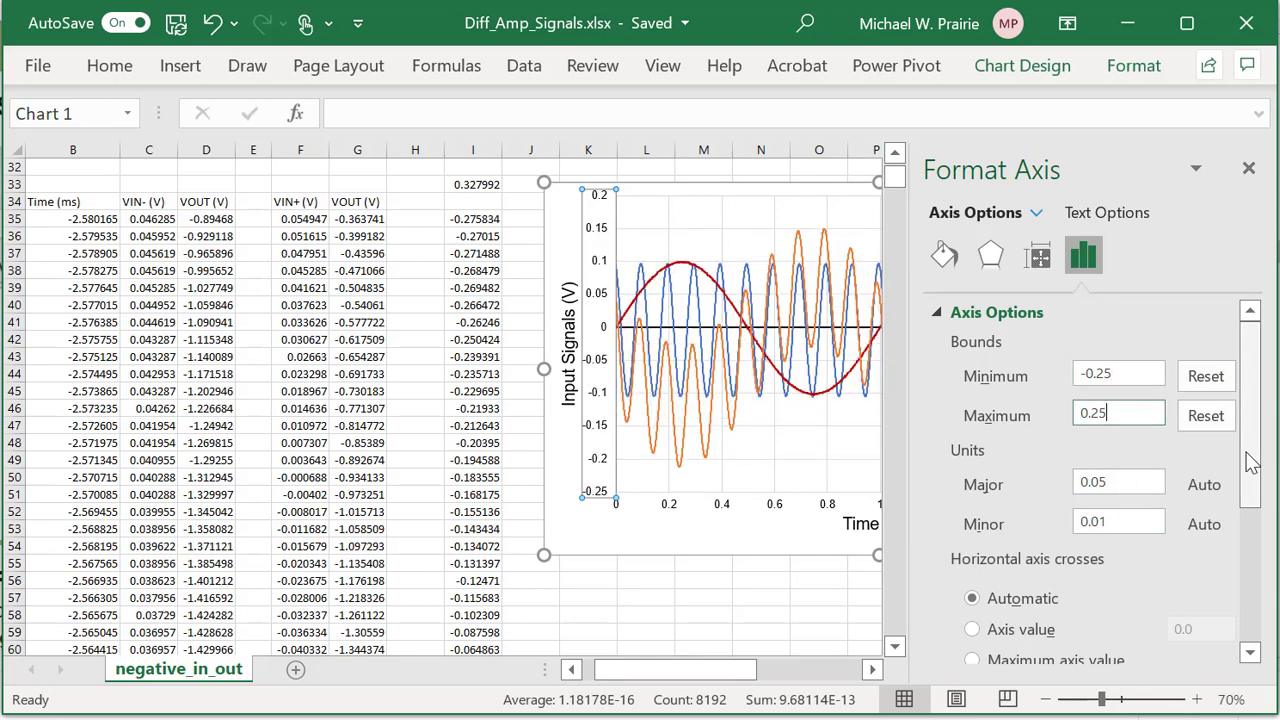
{"action": "left_click", "coordinate": [1134, 374]}
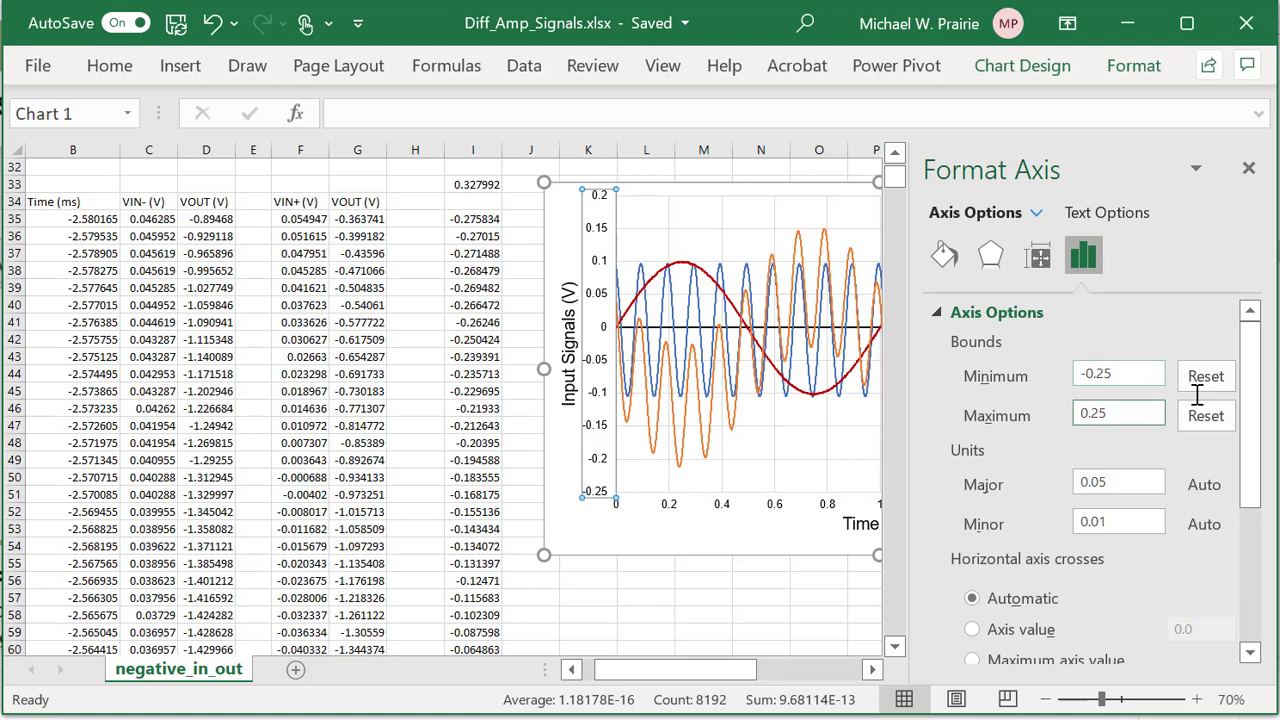
Close the Format Axis pane to view the whole chart, then select the VOUT series.
{"action": "left_click", "coordinate": [1249, 171]}
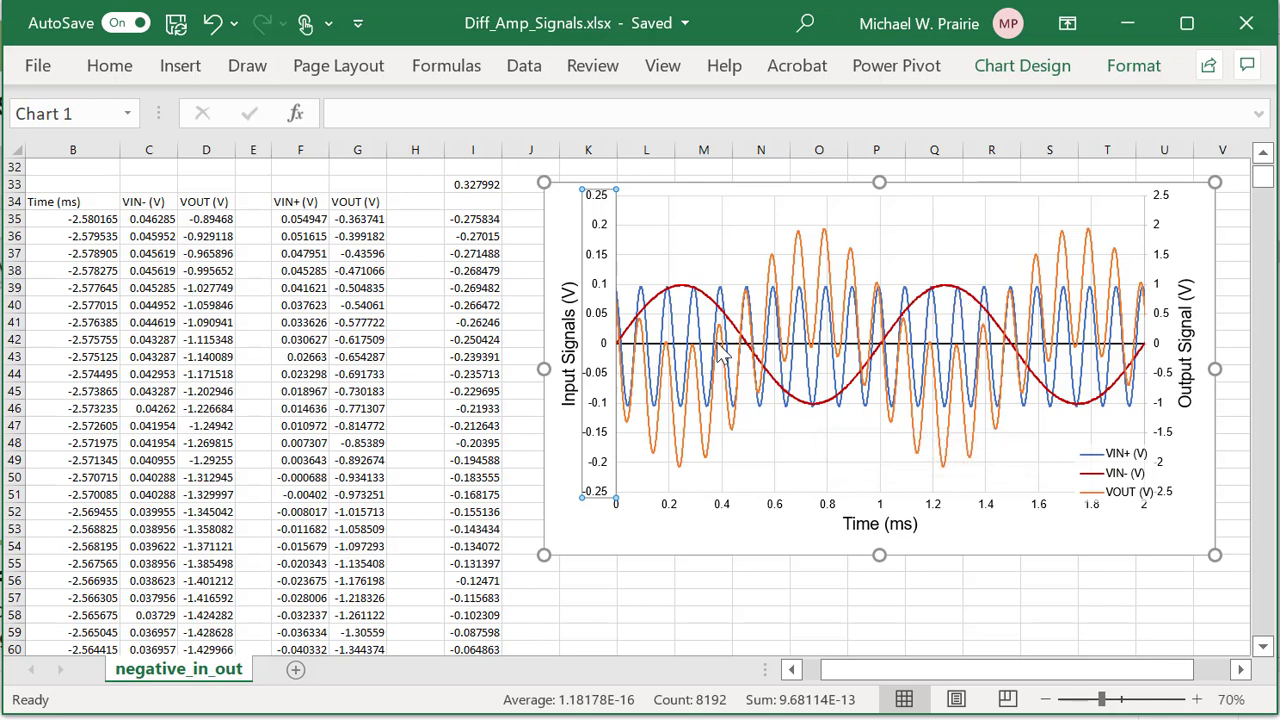
{"action": "mouse_move", "coordinate": [702, 340]}
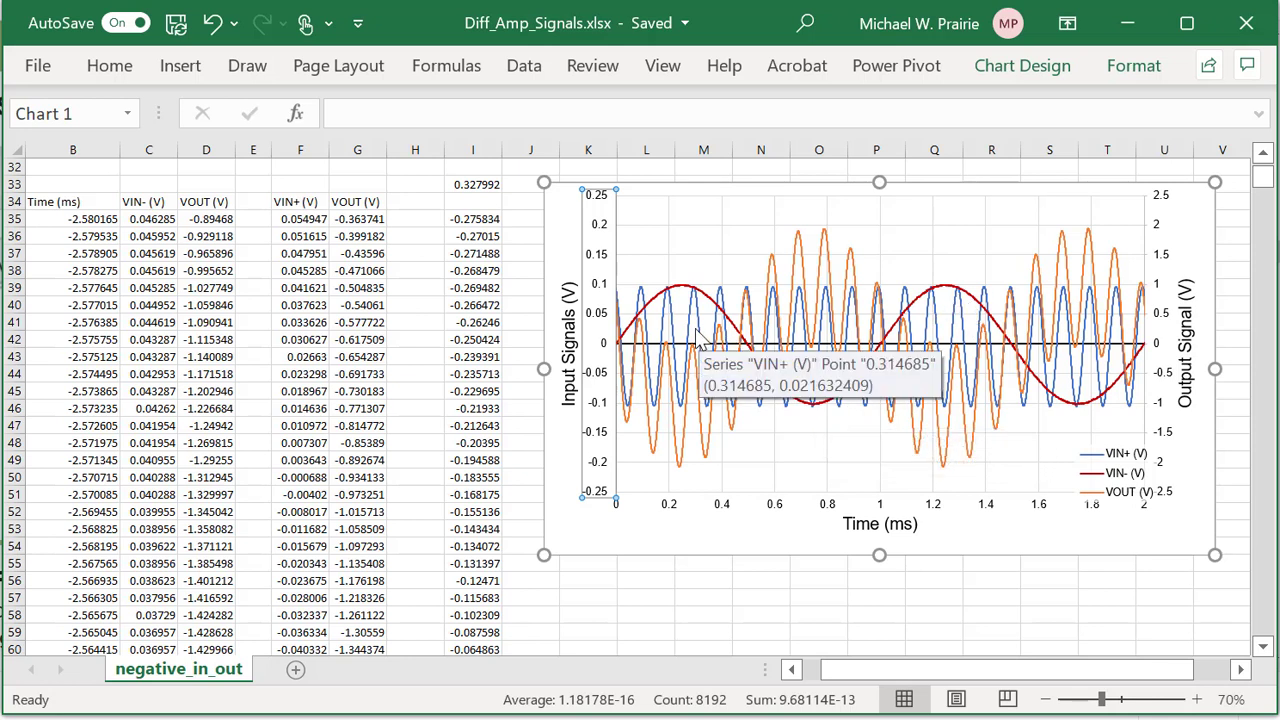
{"action": "mouse_move", "coordinate": [673, 306]}
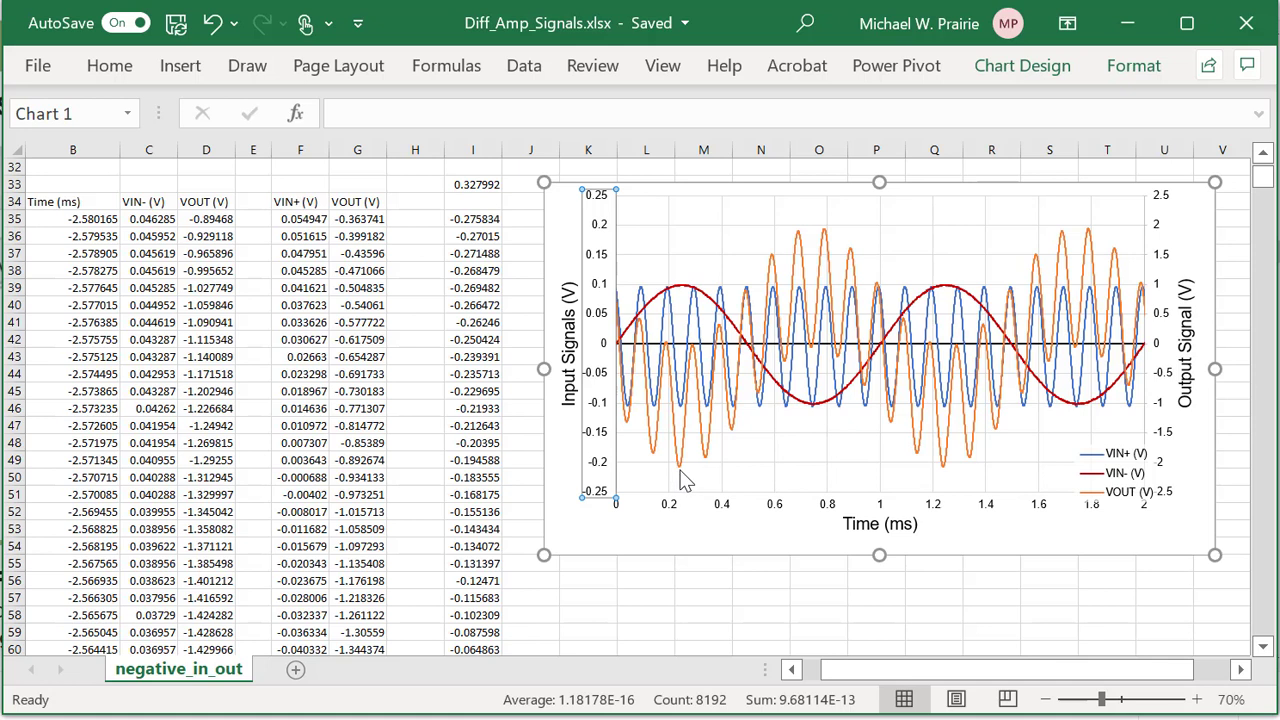
{"action": "mouse_move", "coordinate": [680, 480]}
{"action": "mouse_move", "coordinate": [688, 418]}
{"action": "left_click", "coordinate": [857, 275]}
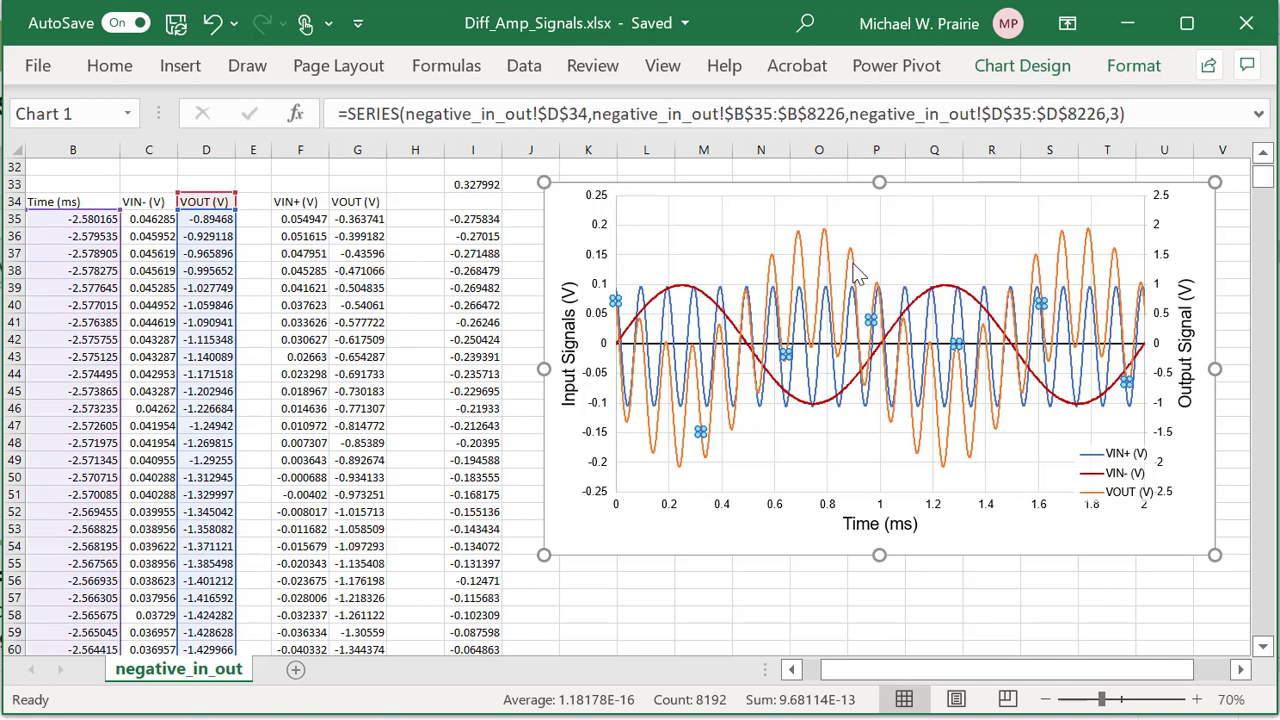
Format the VOUT (V) series as a solid black line 2.5 pt wide.
{"action": "right_click", "coordinate": [857, 275]}
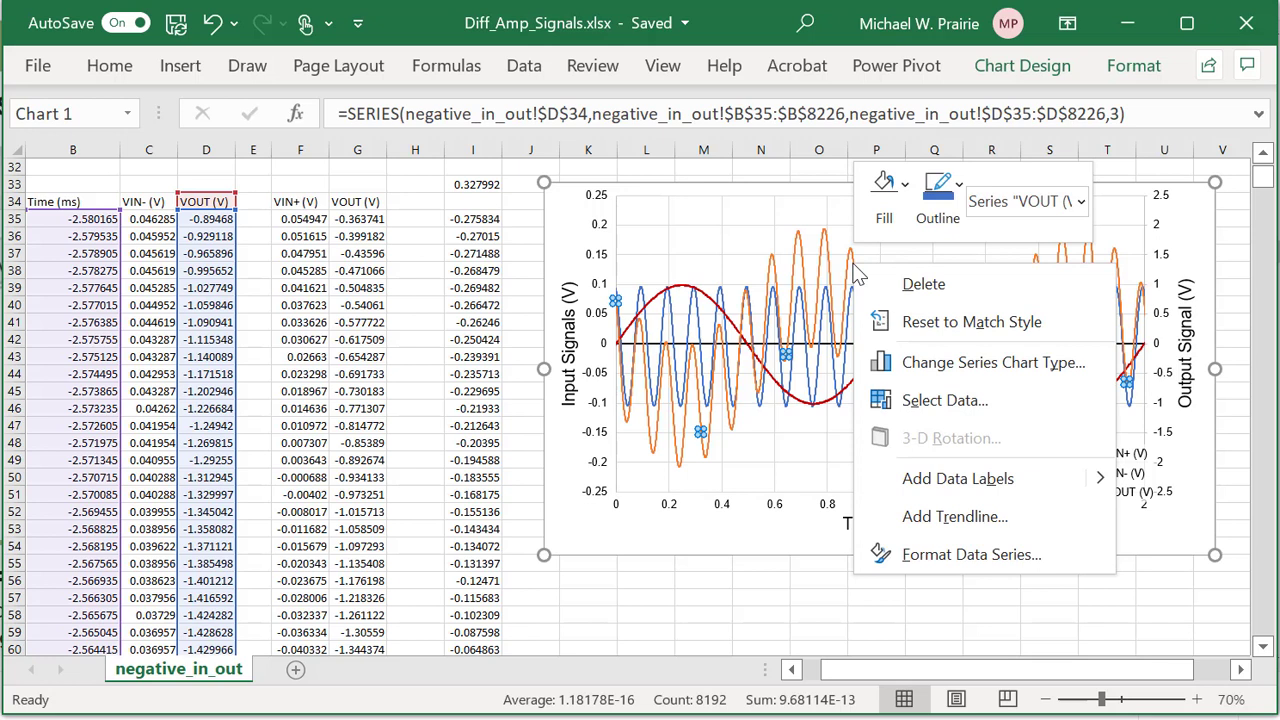
{"action": "left_click", "coordinate": [968, 552]}
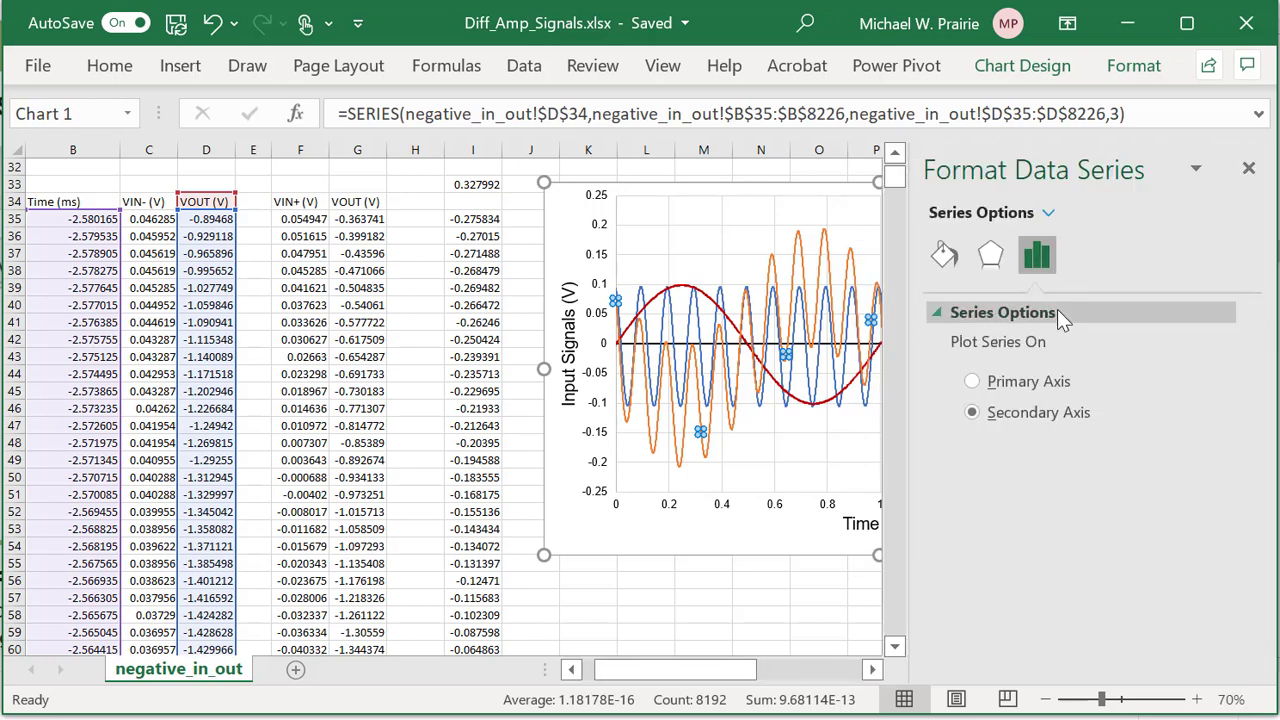
{"action": "left_click", "coordinate": [946, 256]}
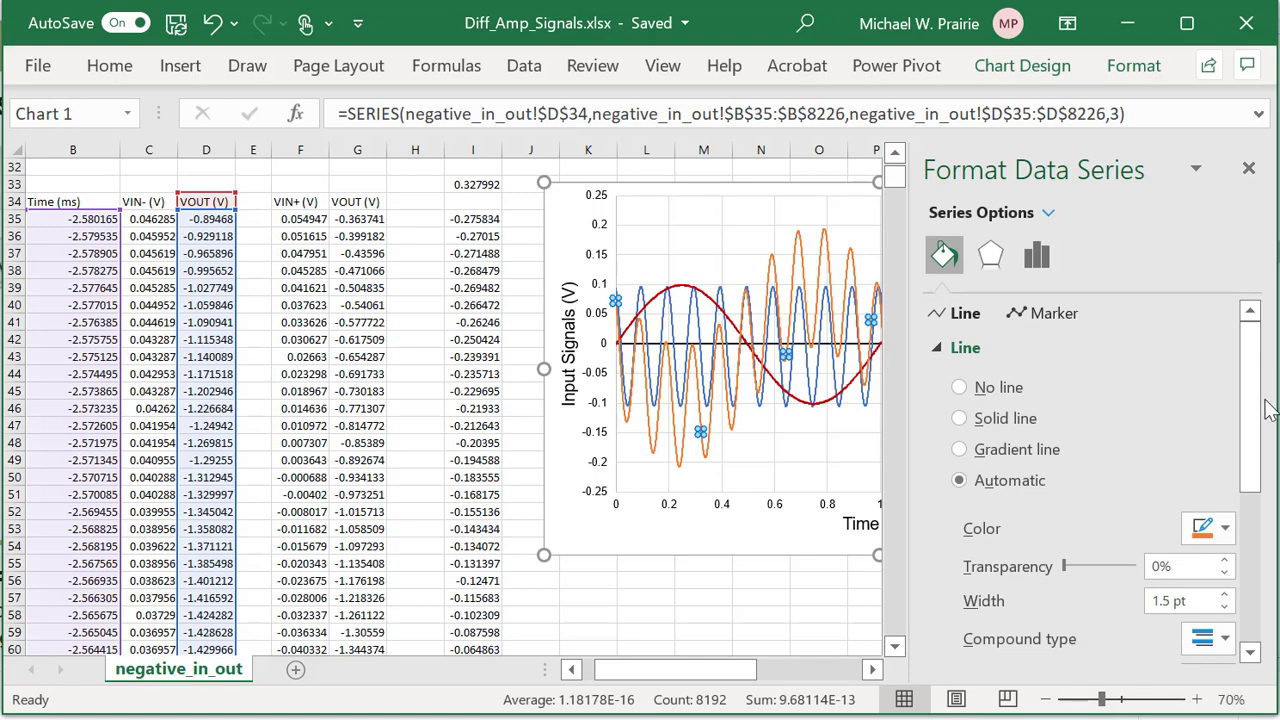
{"action": "left_click", "coordinate": [1233, 533]}
{"action": "left_click", "coordinate": [1091, 209]}
{"action": "left_click", "coordinate": [1224, 595]}
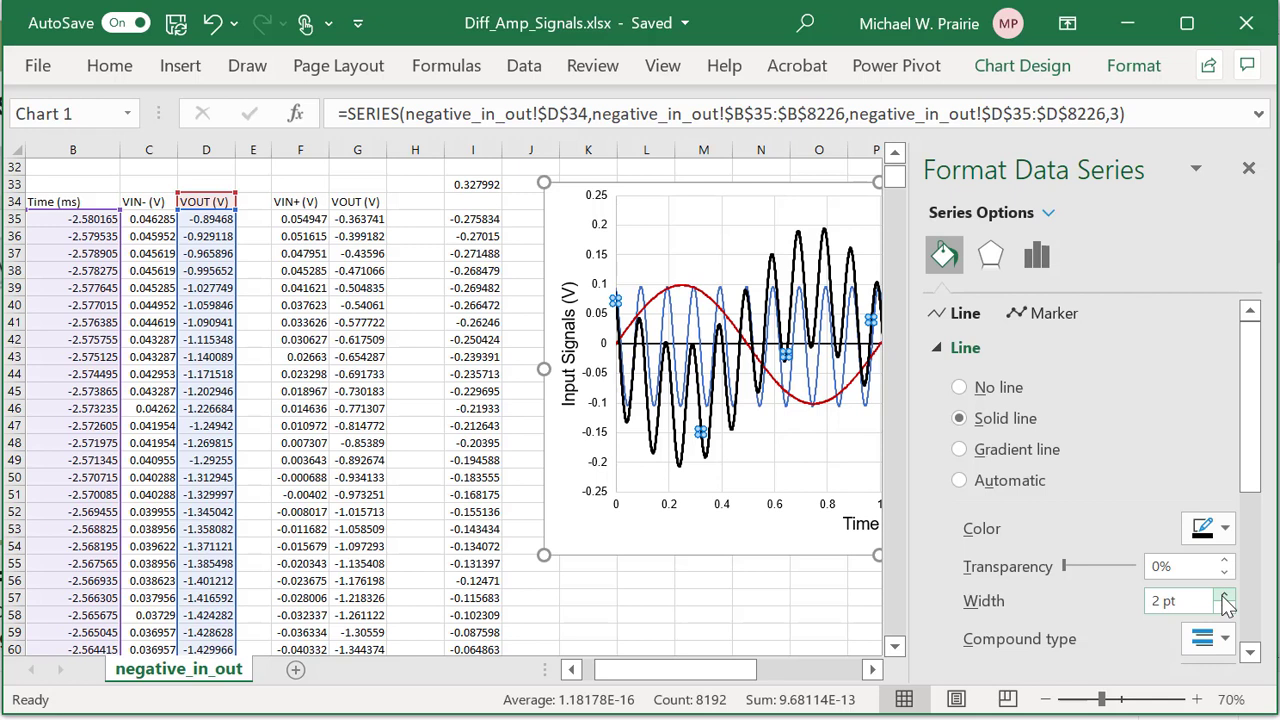
{"action": "left_click", "coordinate": [1224, 595]}
{"action": "left_click", "coordinate": [1224, 595]}
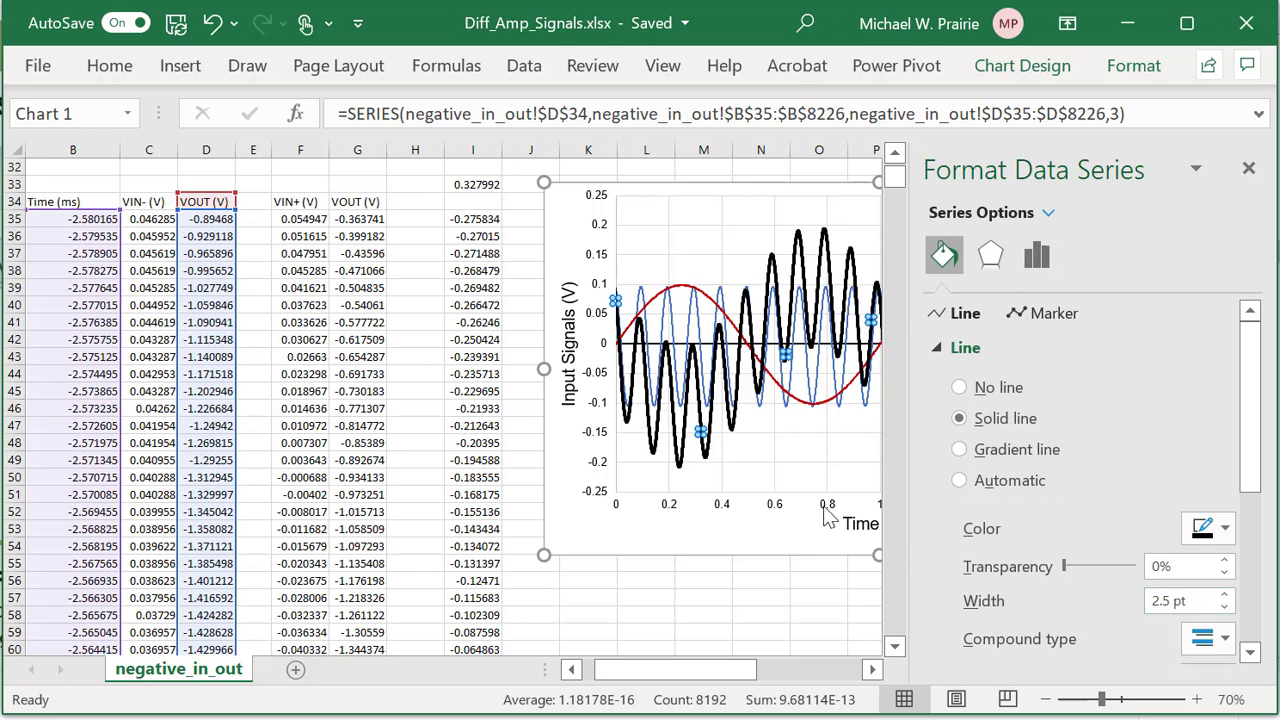
{"action": "left_click", "coordinate": [704, 322]}
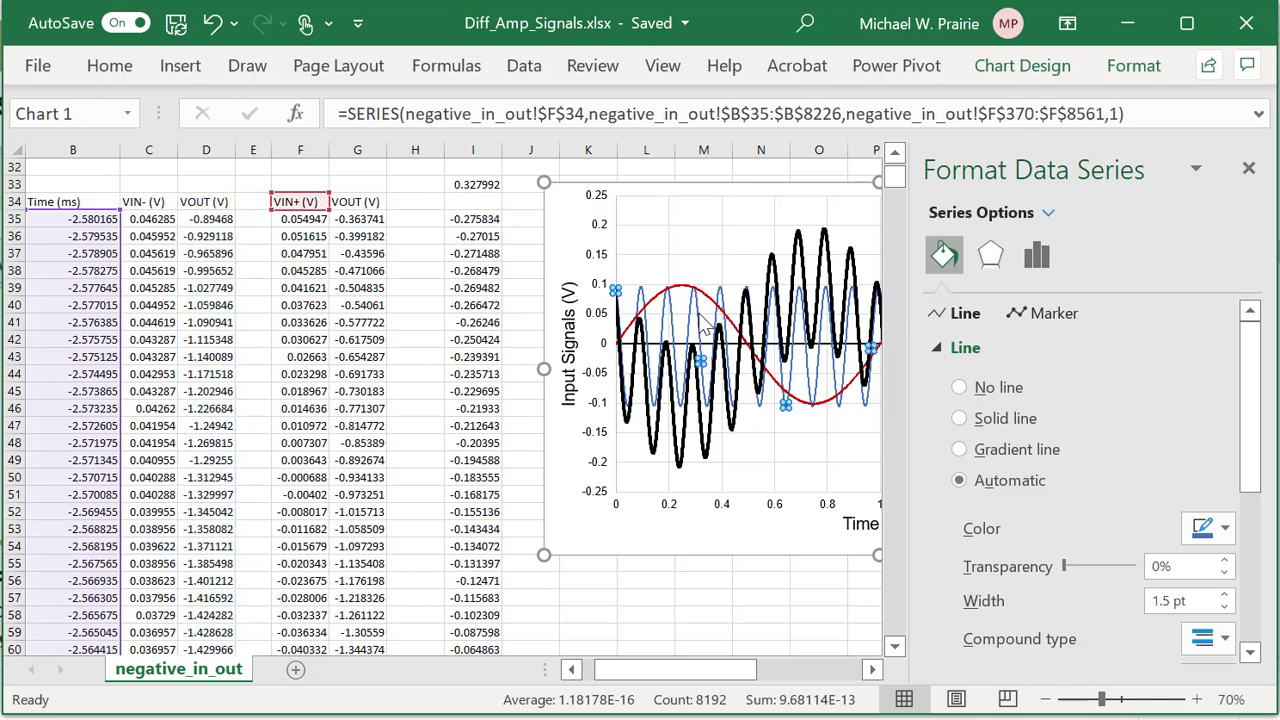
Colour the VIN+ line a brighter blue and widen it to 2.5 pt.
{"action": "left_click", "coordinate": [1226, 532]}
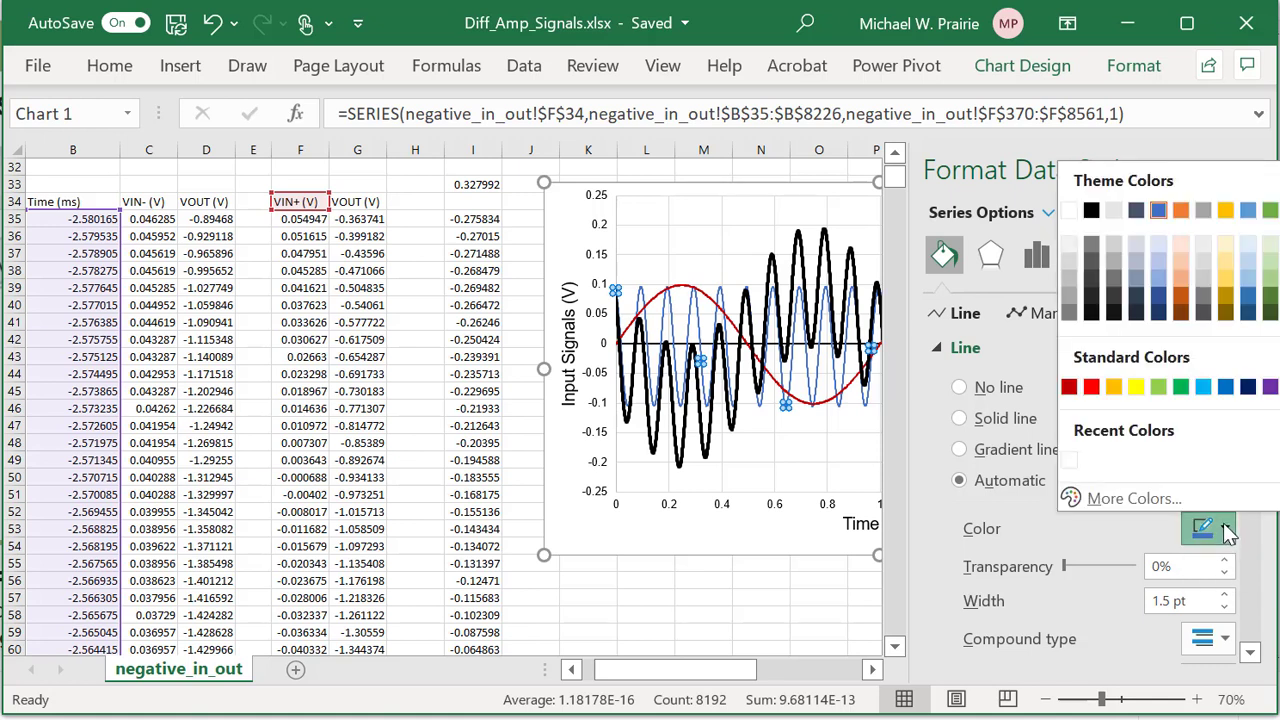
{"action": "left_click", "coordinate": [1158, 316]}
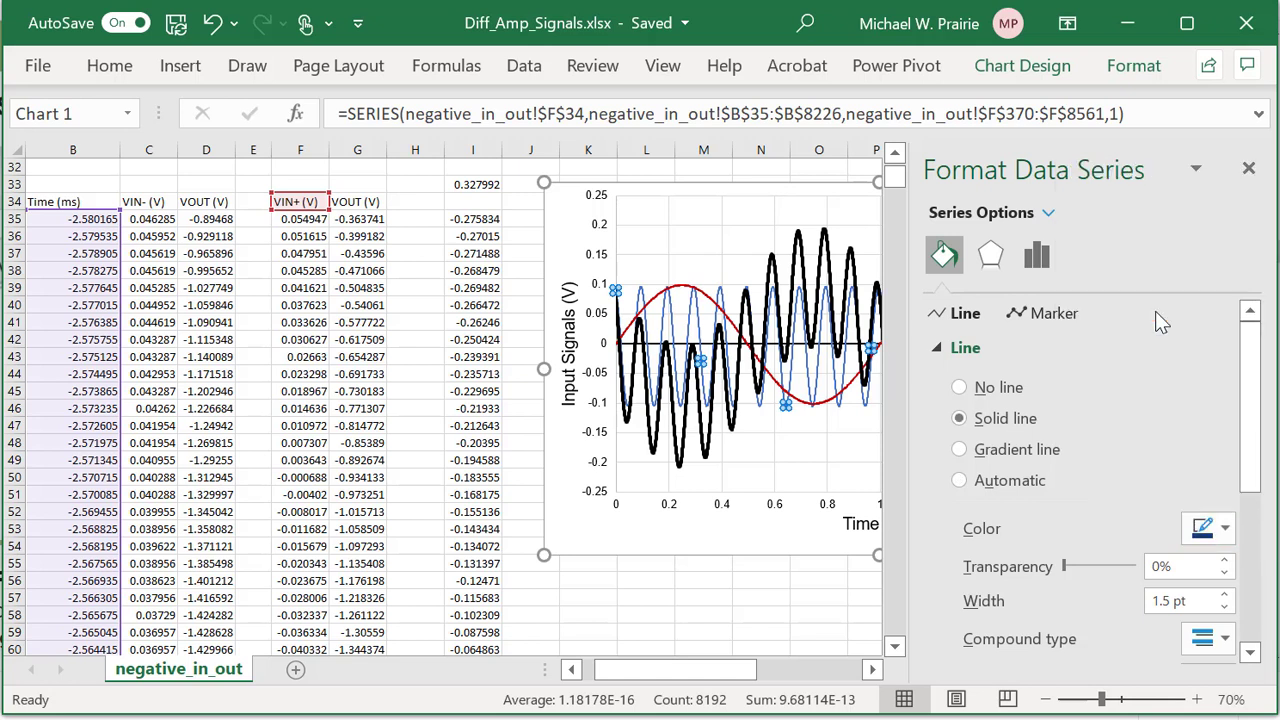
{"action": "left_click", "coordinate": [1230, 532]}
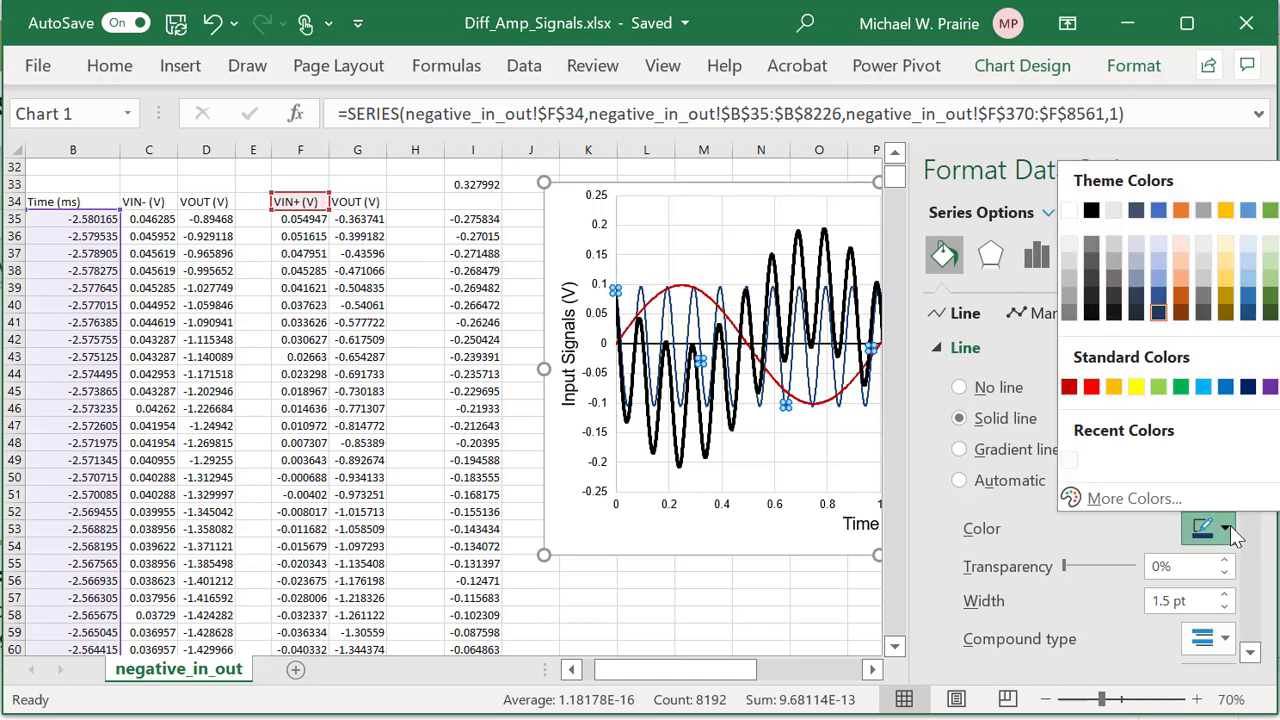
{"action": "left_click", "coordinate": [1228, 388]}
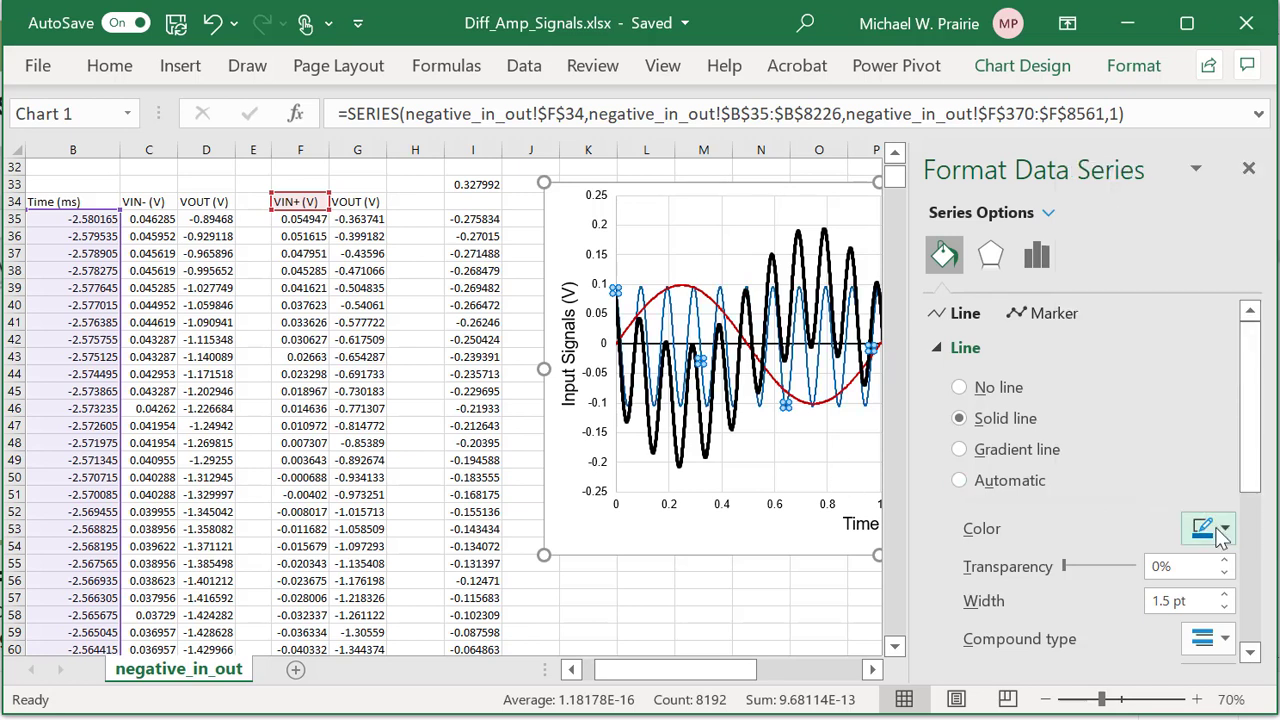
{"action": "left_click", "coordinate": [1226, 594]}
{"action": "left_click", "coordinate": [1226, 594]}
{"action": "left_click", "coordinate": [1226, 594]}
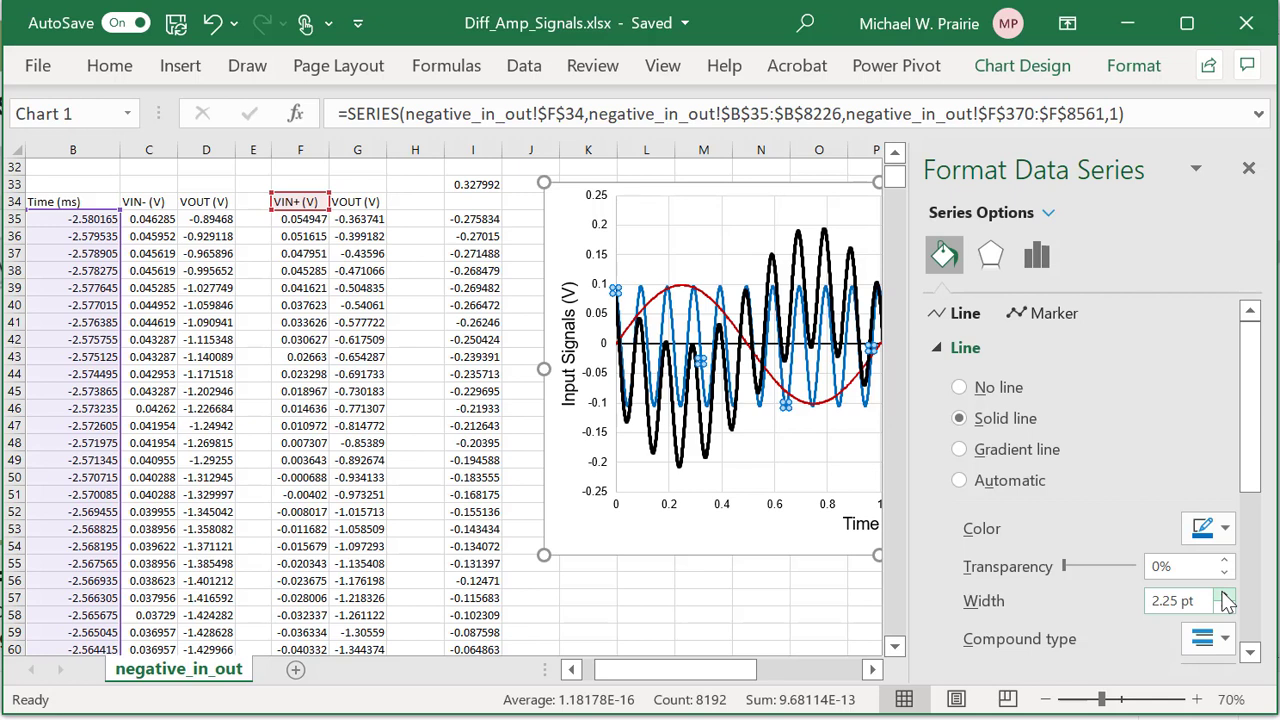
{"action": "left_click", "coordinate": [1226, 594]}
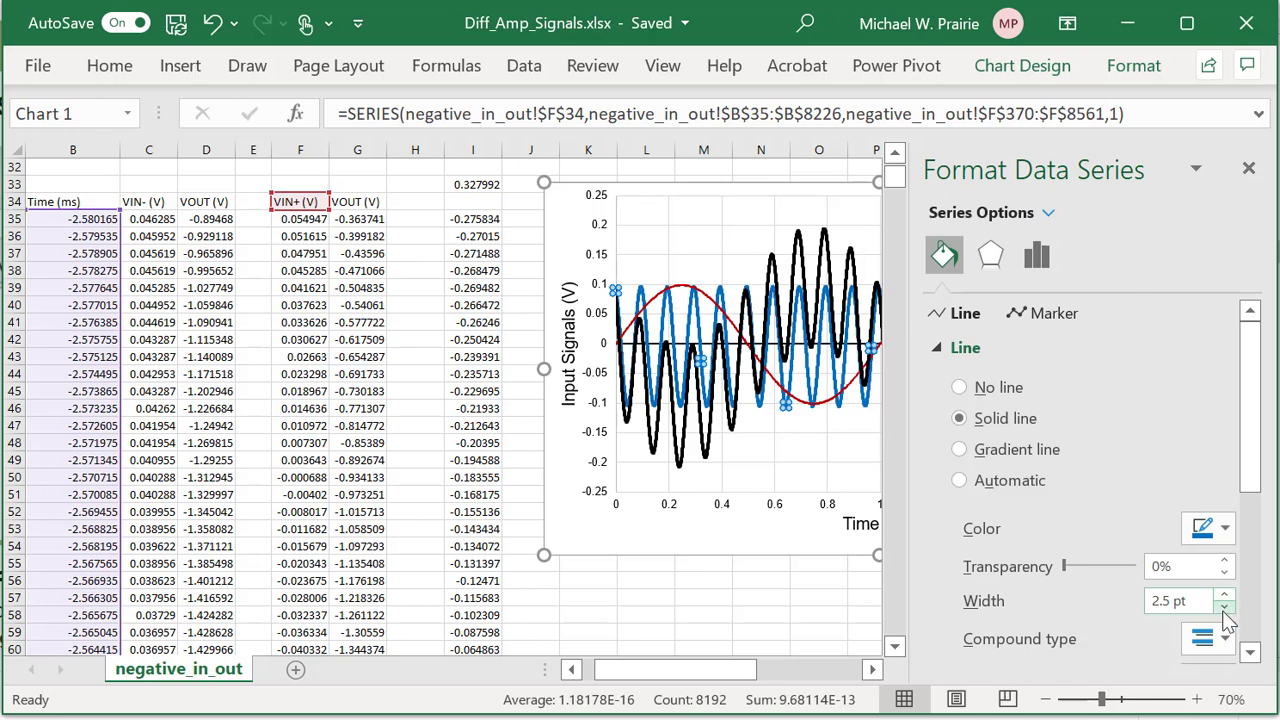
Give the VIN+ line a short-dash style and set its width to 2.25 pt.
{"action": "scroll", "coordinate": [1228, 594], "scroll_direction": "down", "scroll_amount": 3}
{"action": "scroll", "coordinate": [1228, 590], "scroll_direction": "down", "scroll_amount": 1}
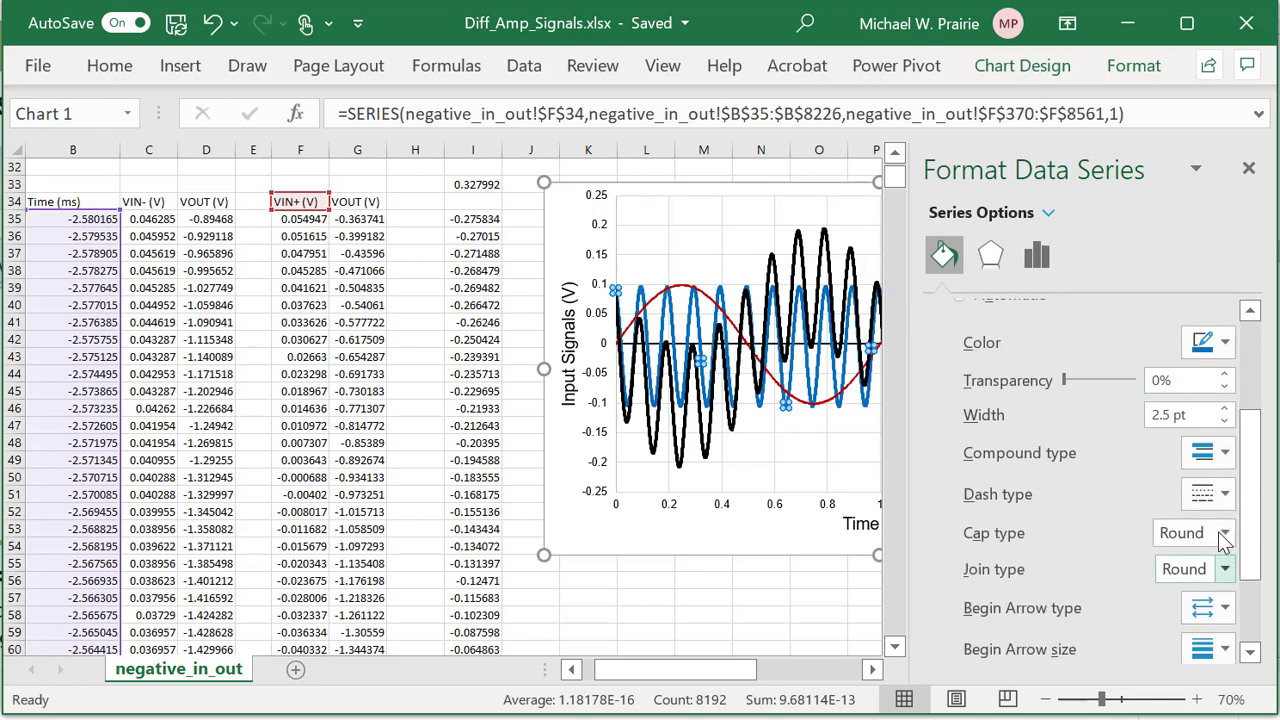
{"action": "left_click", "coordinate": [1222, 494]}
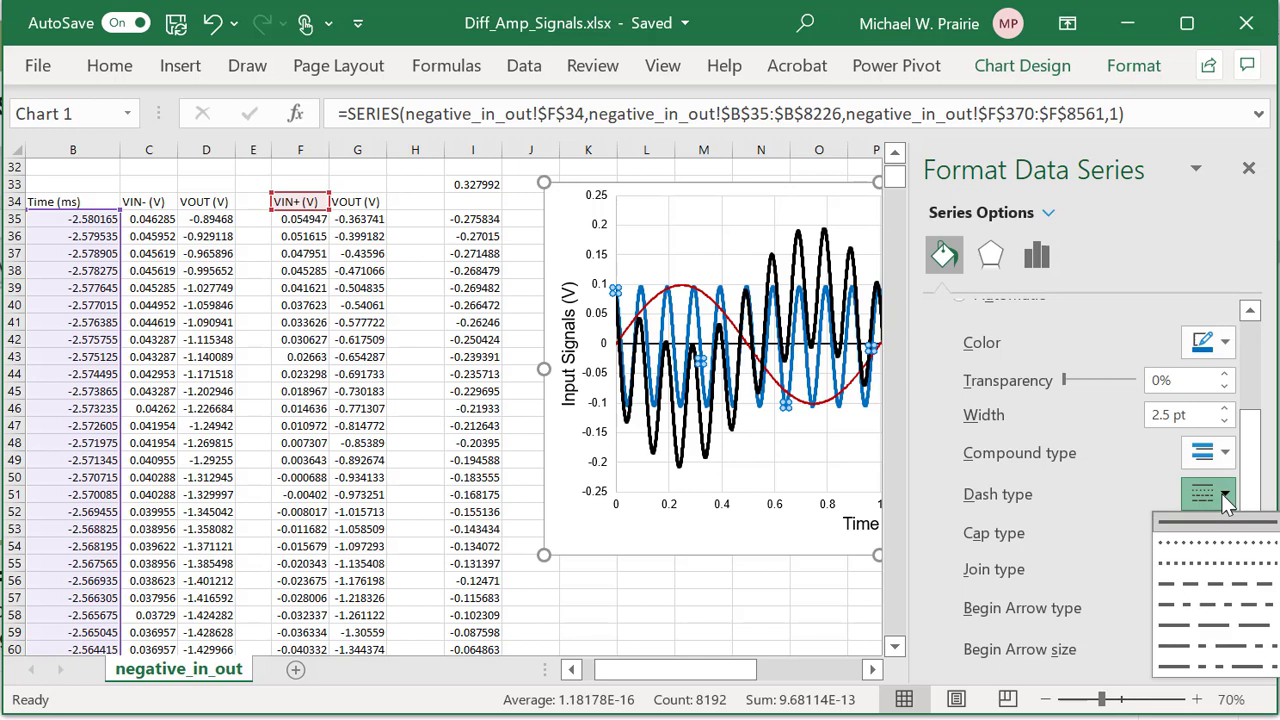
{"action": "left_click", "coordinate": [1220, 546]}
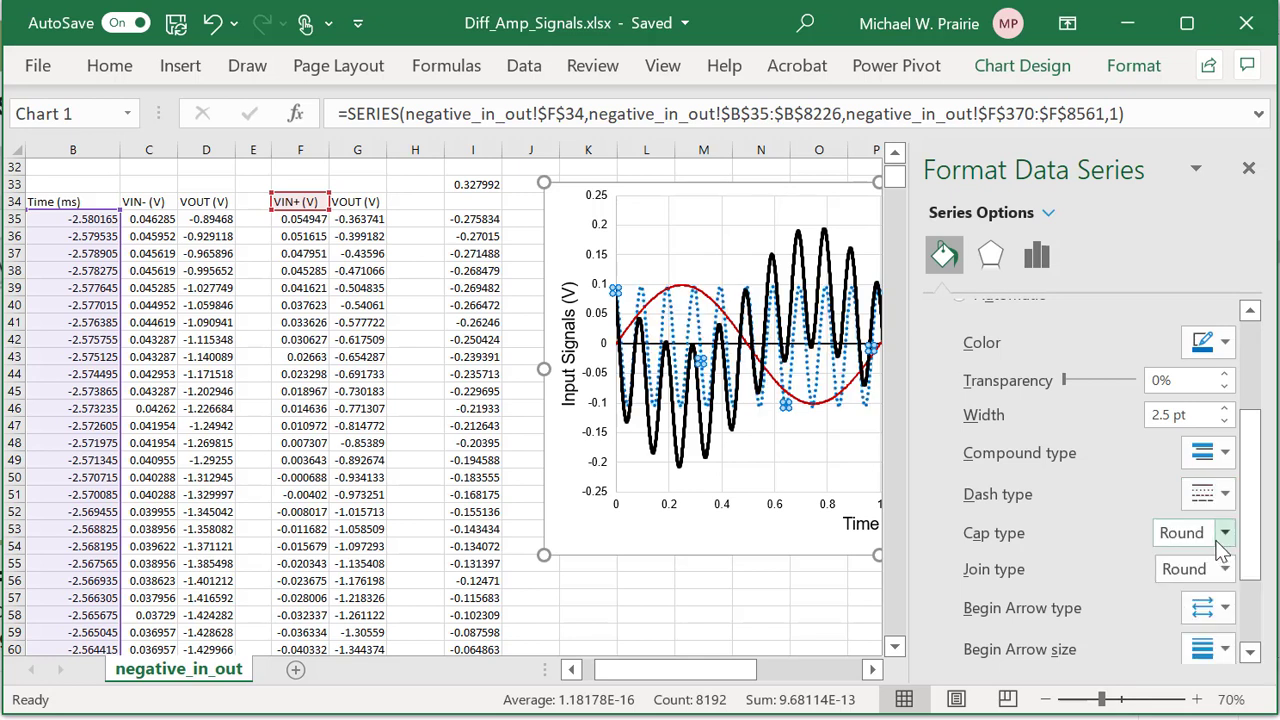
{"action": "left_click", "coordinate": [1228, 500]}
{"action": "left_click", "coordinate": [1222, 566]}
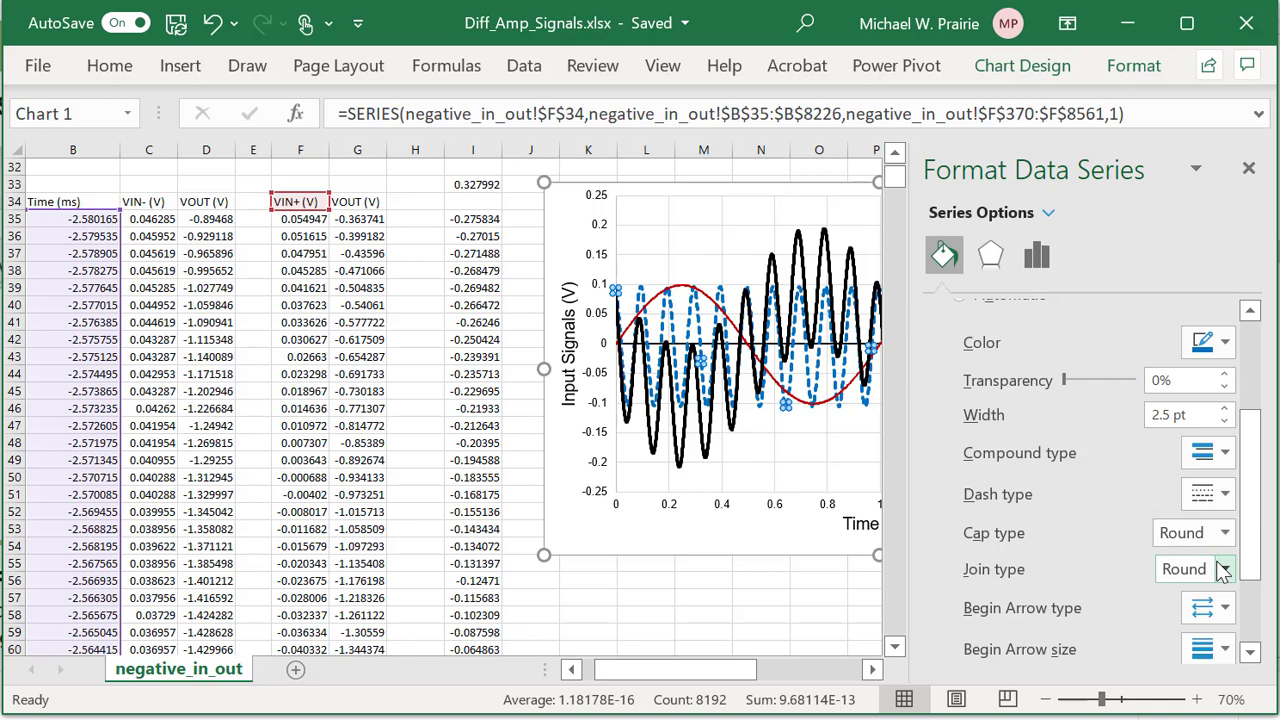
{"action": "left_click", "coordinate": [1224, 420]}
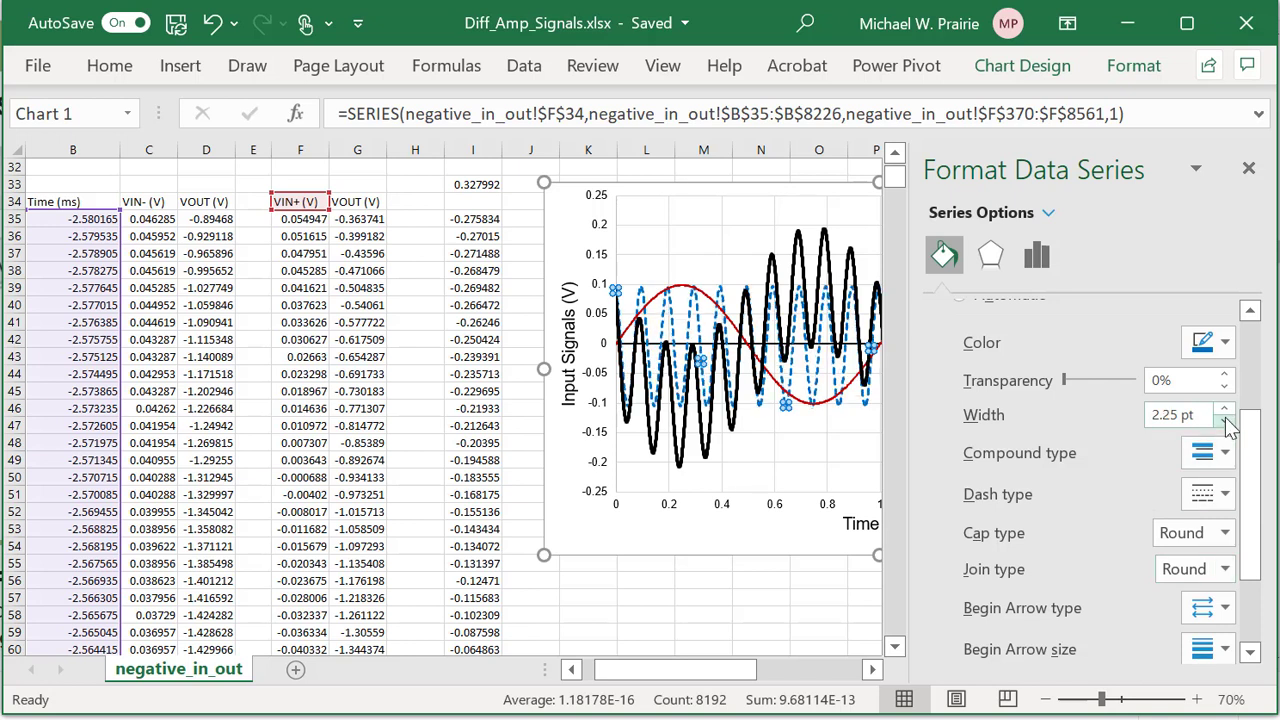
{"action": "left_click_drag", "start_coordinate": [736, 670], "coordinate": [818, 675]}
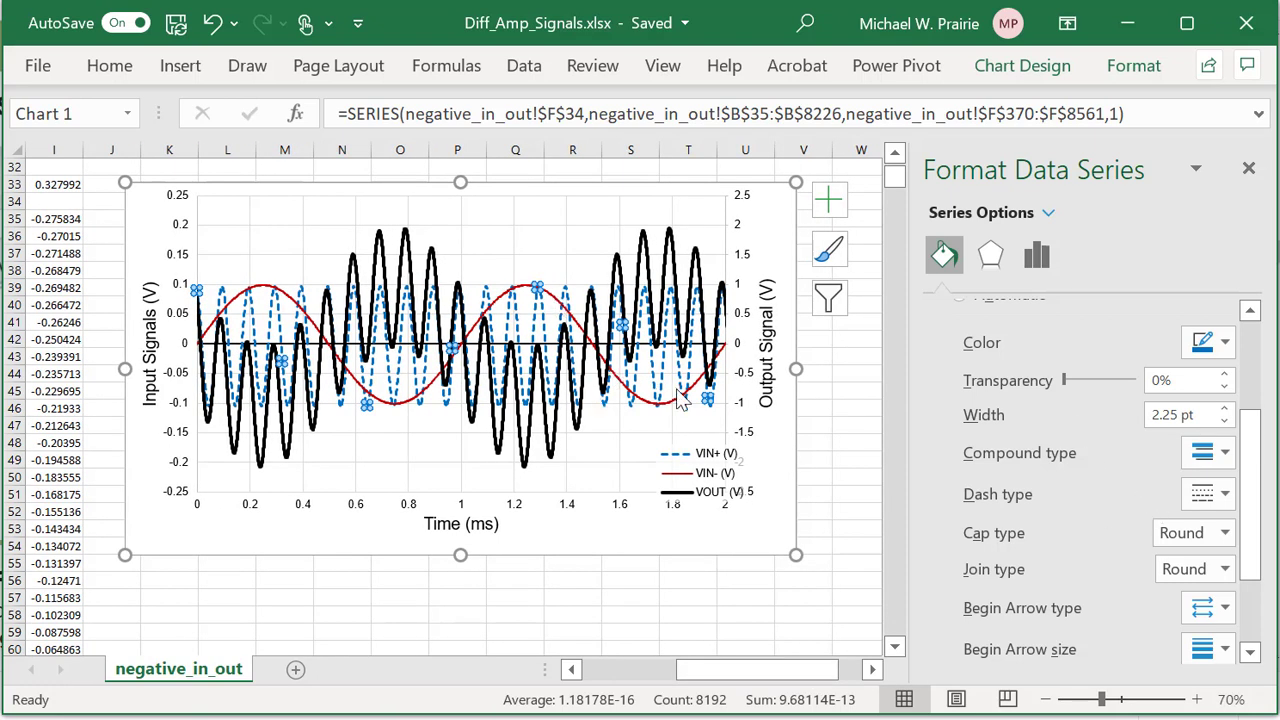
Recolour the VIN+ line a bright blue from the standard colour palette, then select VIN-.
{"action": "left_click", "coordinate": [1225, 344]}
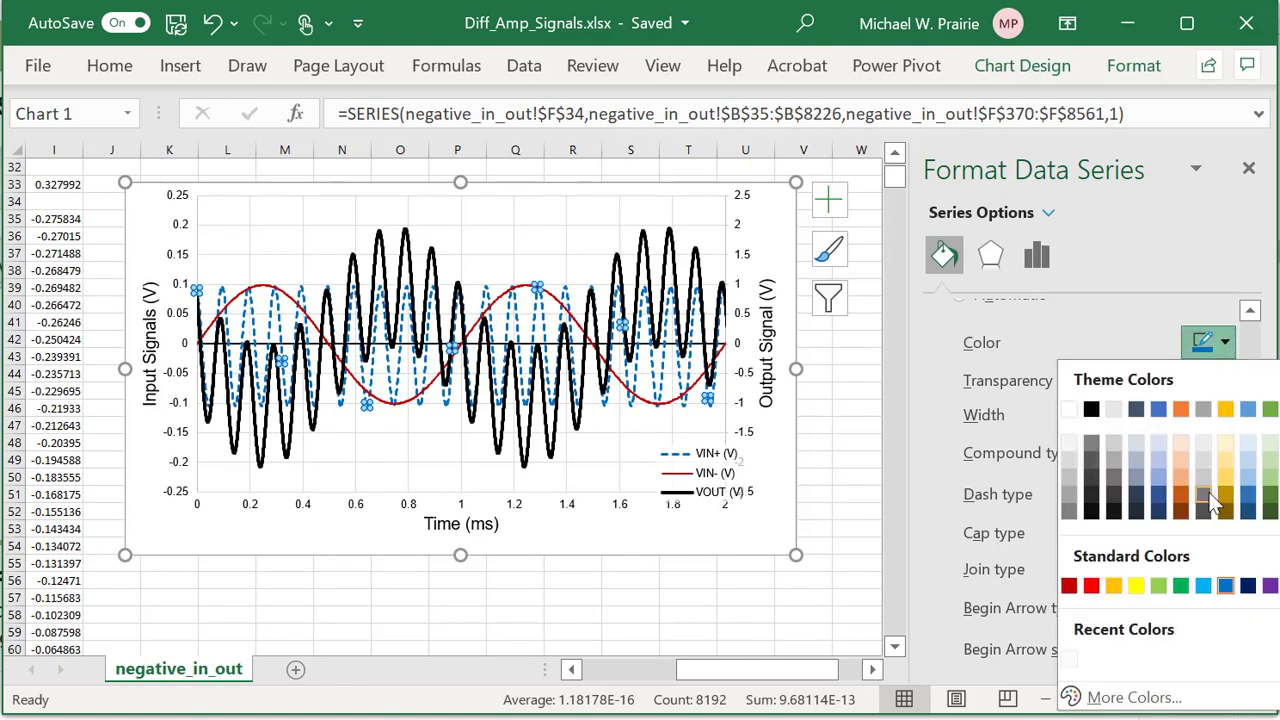
{"action": "left_click", "coordinate": [1143, 700]}
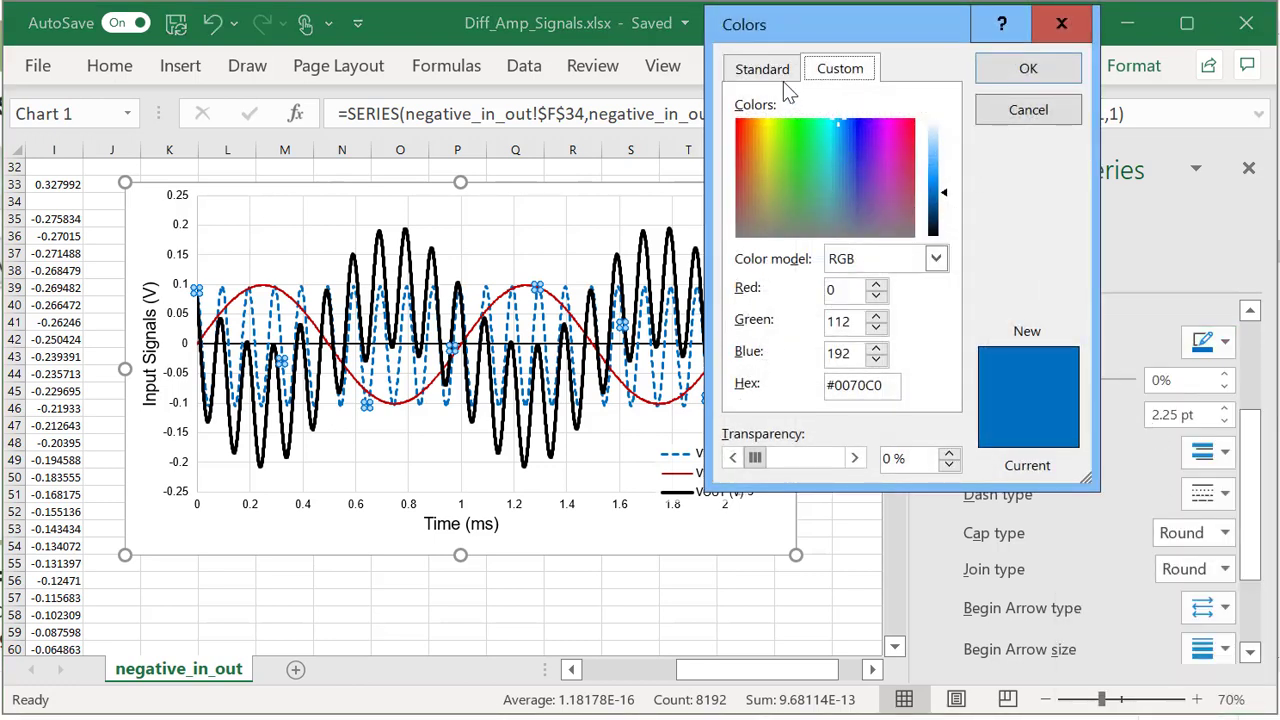
{"action": "left_click", "coordinate": [769, 75]}
{"action": "left_click", "coordinate": [845, 137]}
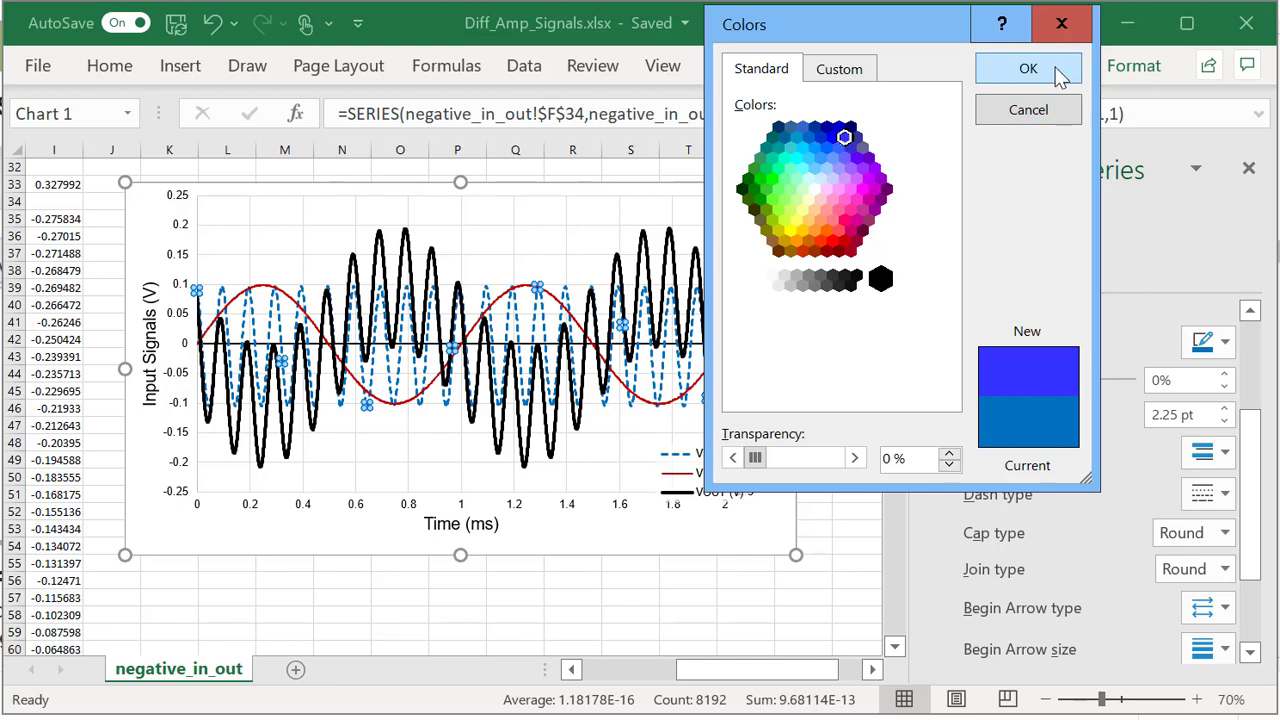
{"action": "left_click", "coordinate": [1028, 69]}
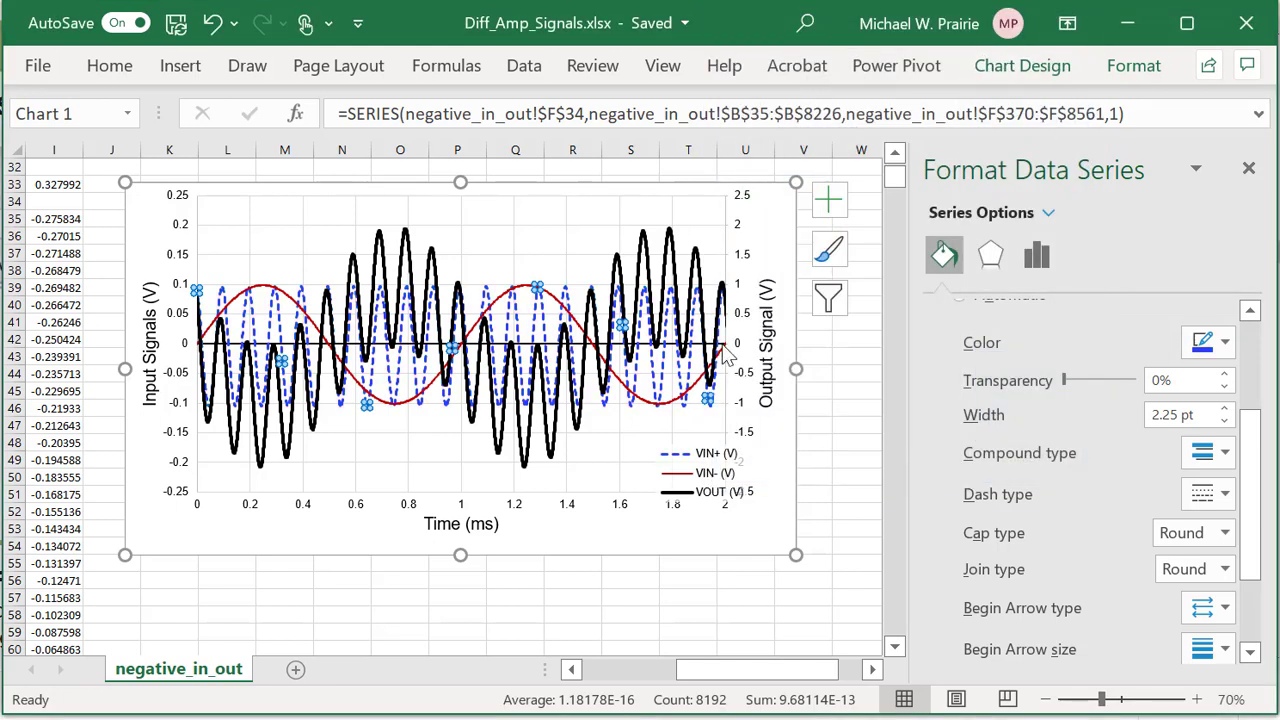
{"action": "left_click", "coordinate": [674, 404]}
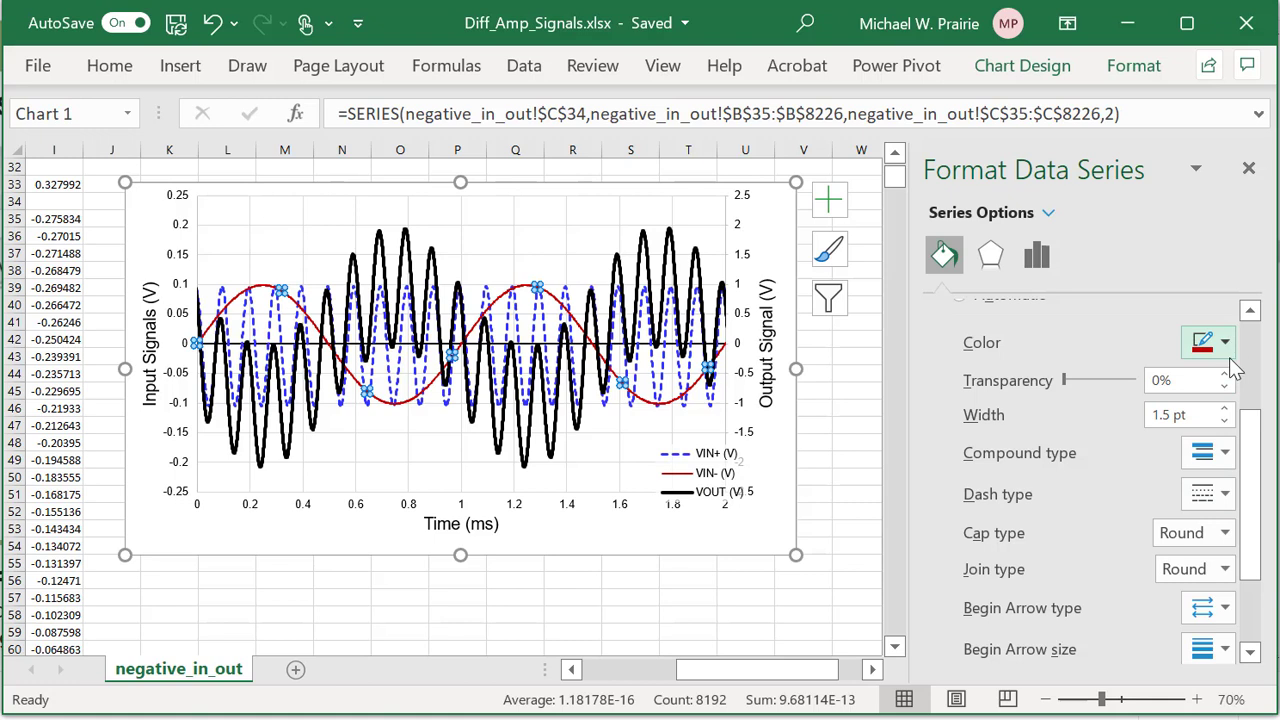
Widen the red VIN- line to 2 pt and make it a dash-dot line.
{"action": "left_click", "coordinate": [1225, 410]}
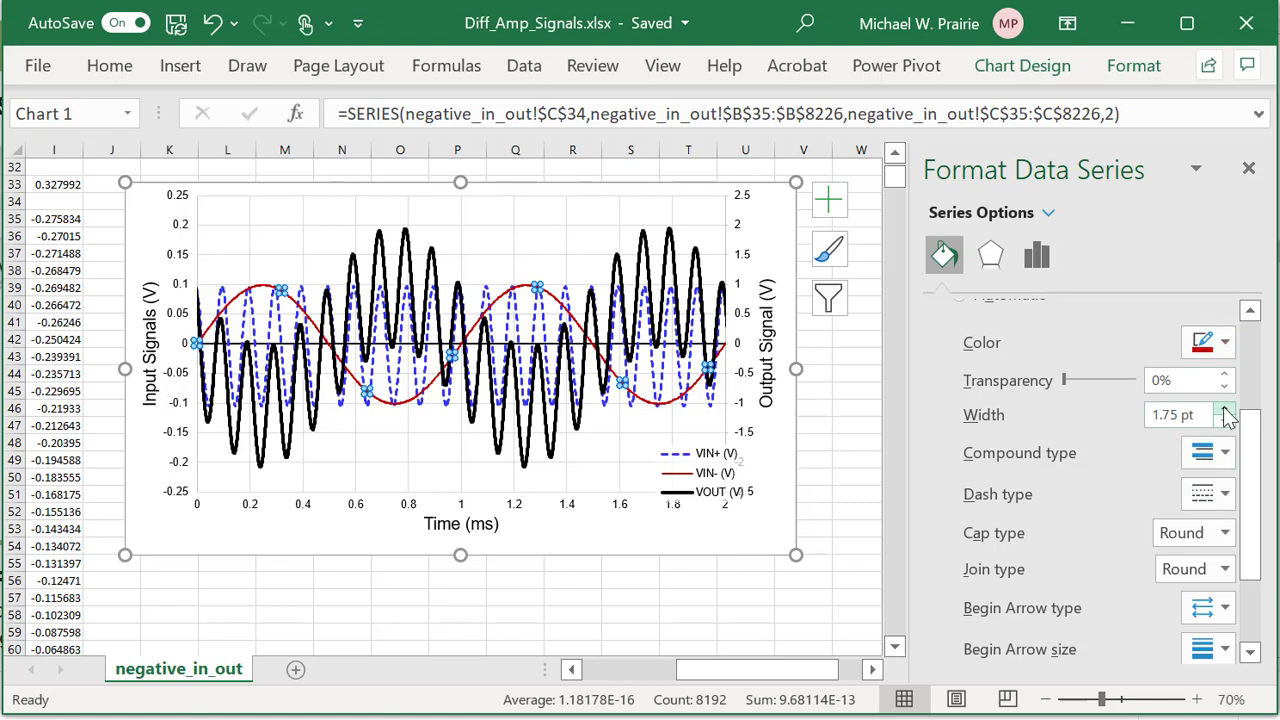
{"action": "left_click", "coordinate": [1225, 410]}
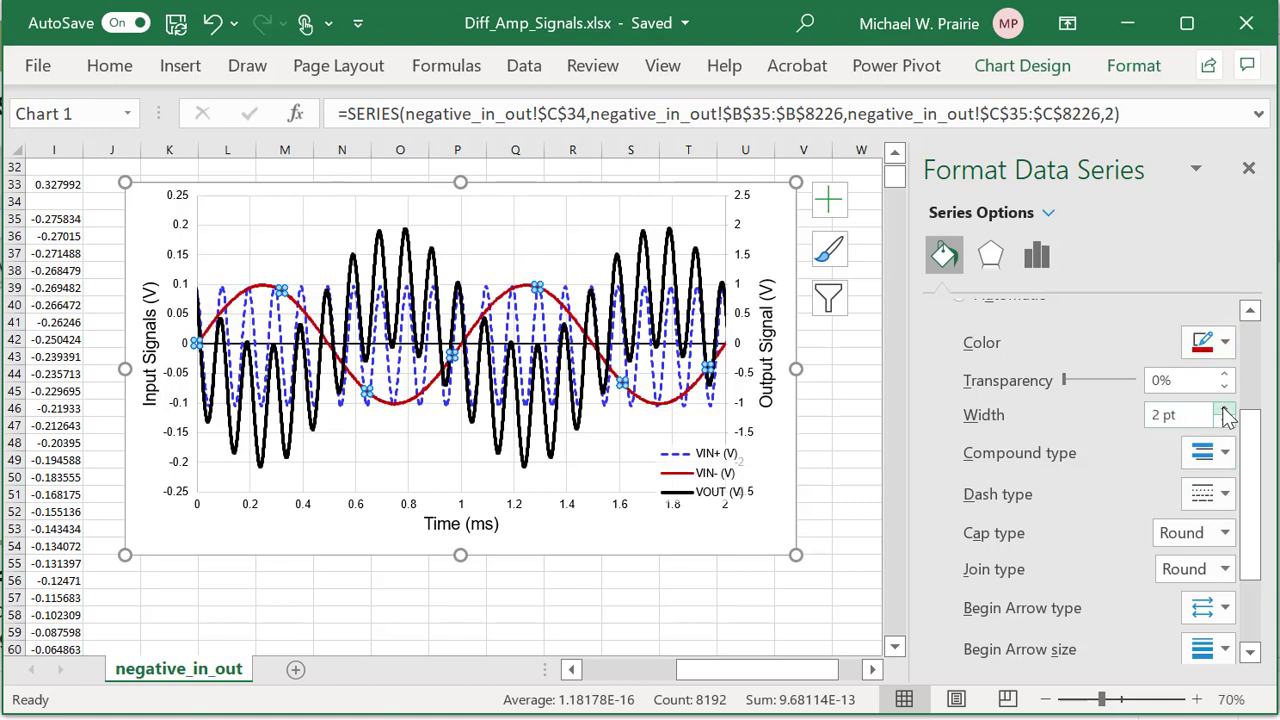
{"action": "left_click", "coordinate": [1232, 510]}
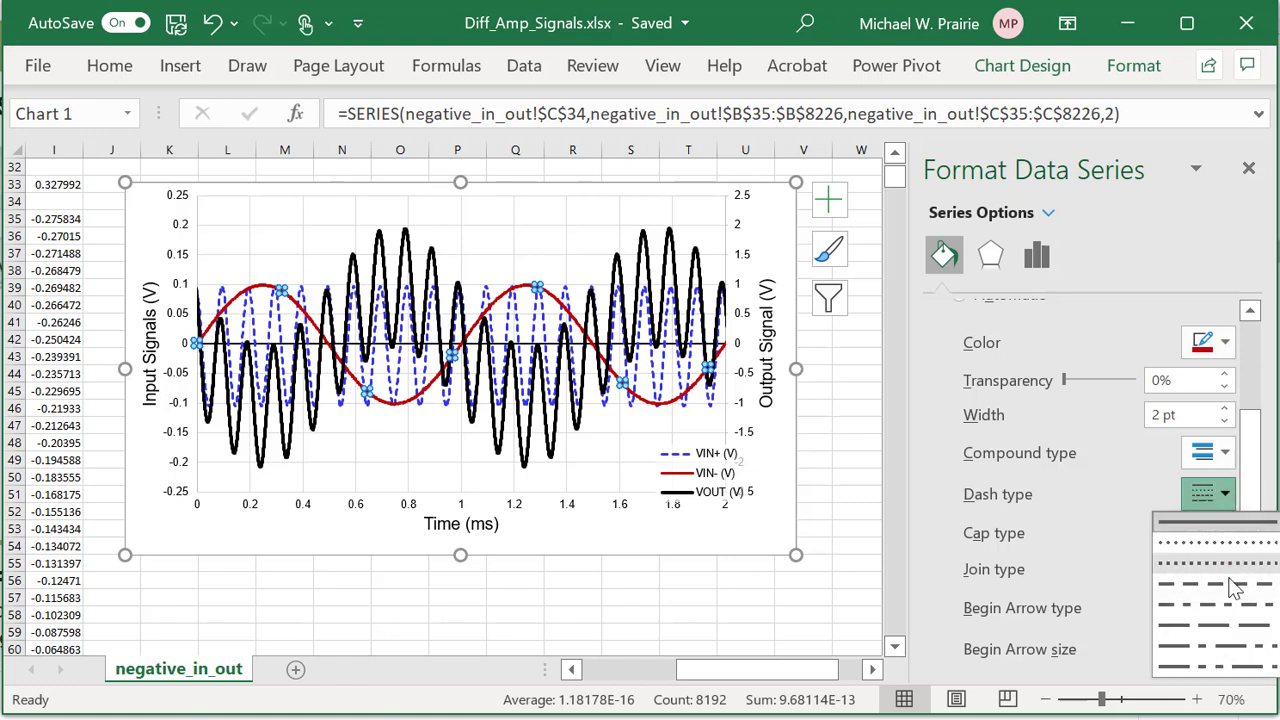
{"action": "left_click", "coordinate": [1232, 590]}
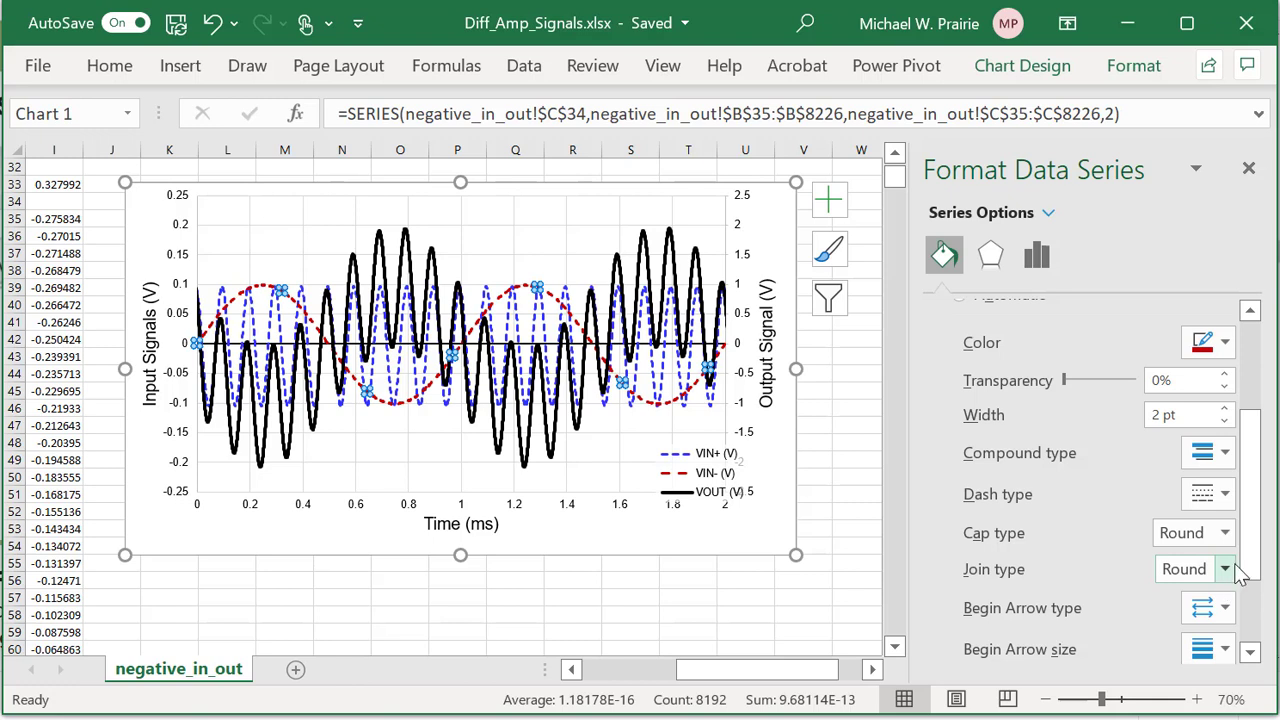
{"action": "left_click", "coordinate": [1225, 497]}
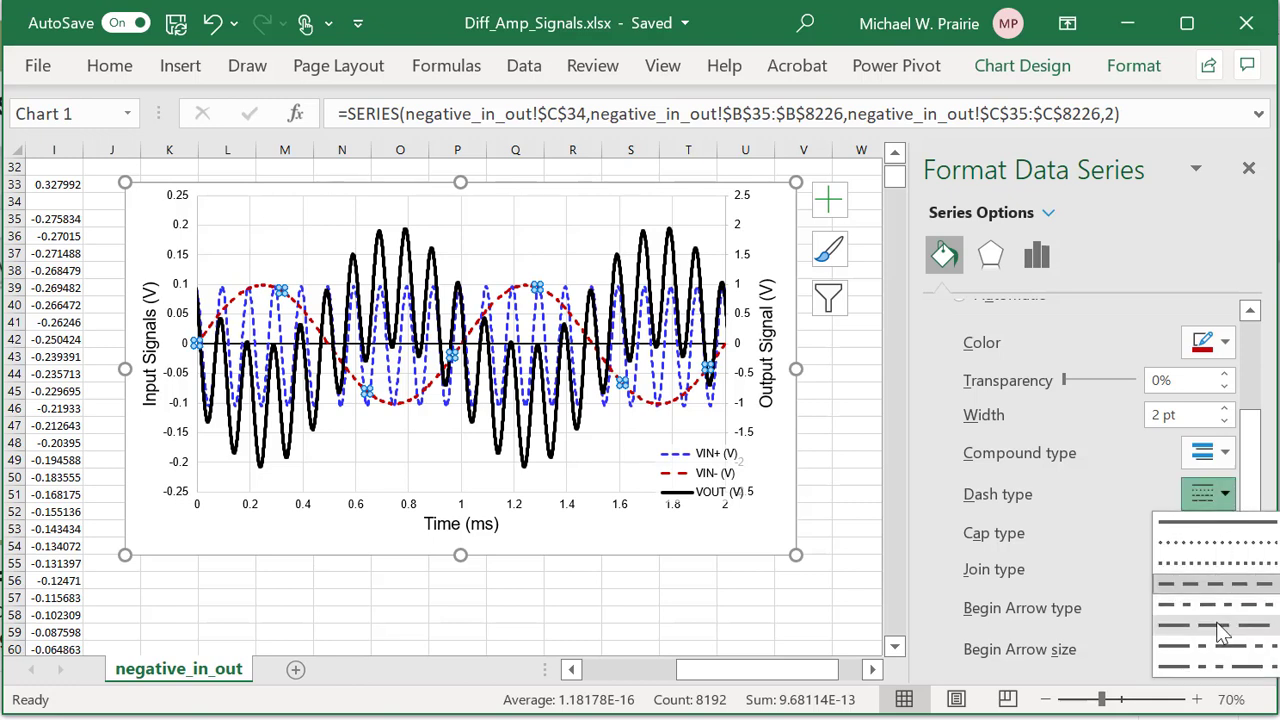
{"action": "left_click", "coordinate": [1216, 624]}
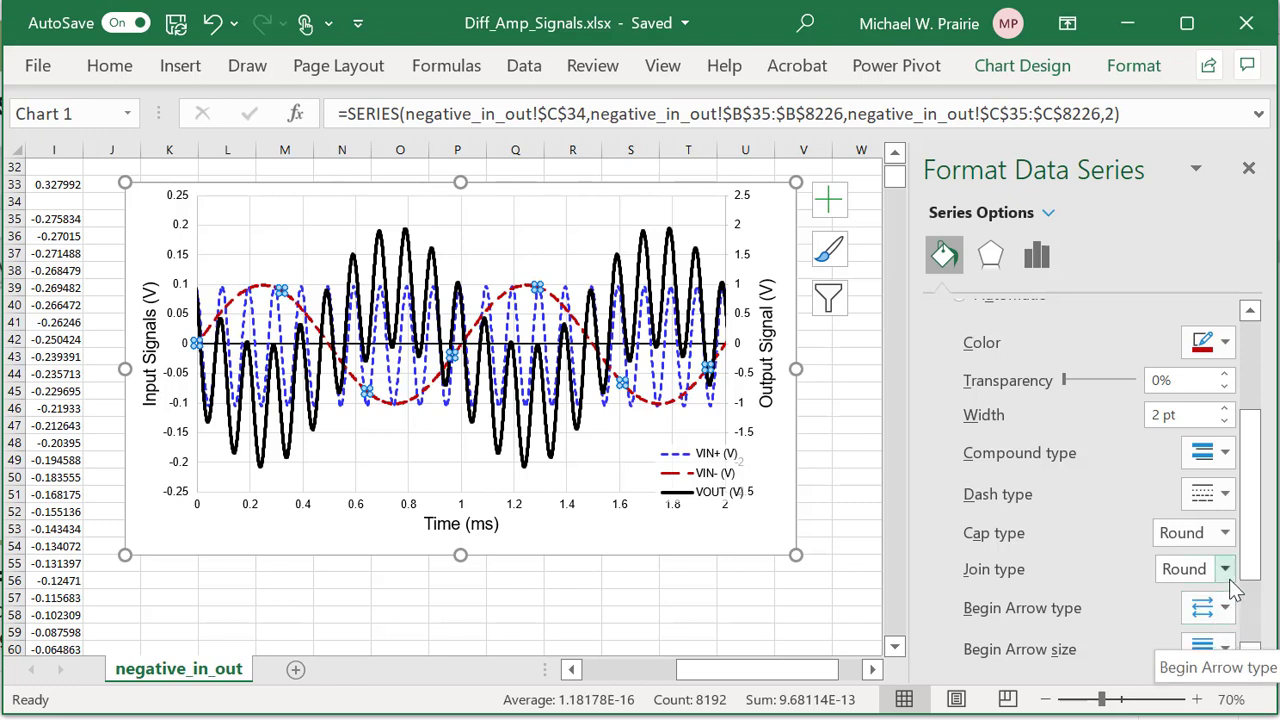
{"action": "left_click", "coordinate": [1225, 495]}
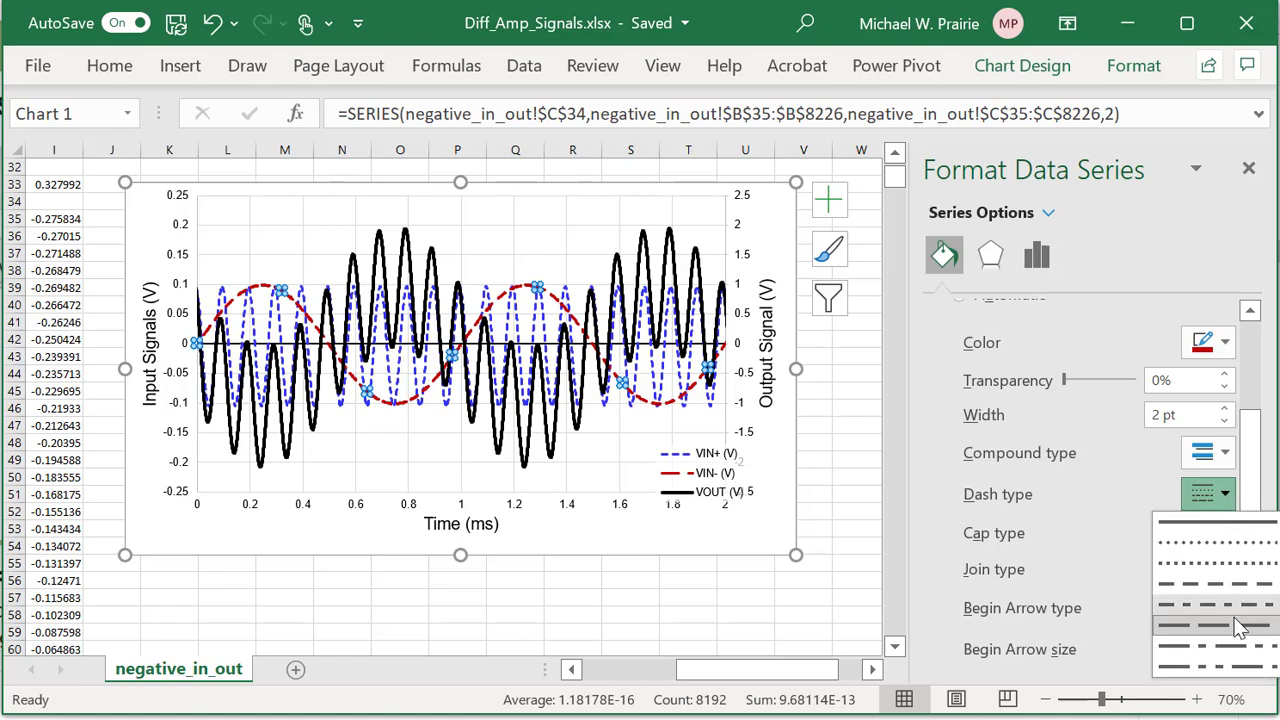
{"action": "left_click", "coordinate": [1240, 648]}
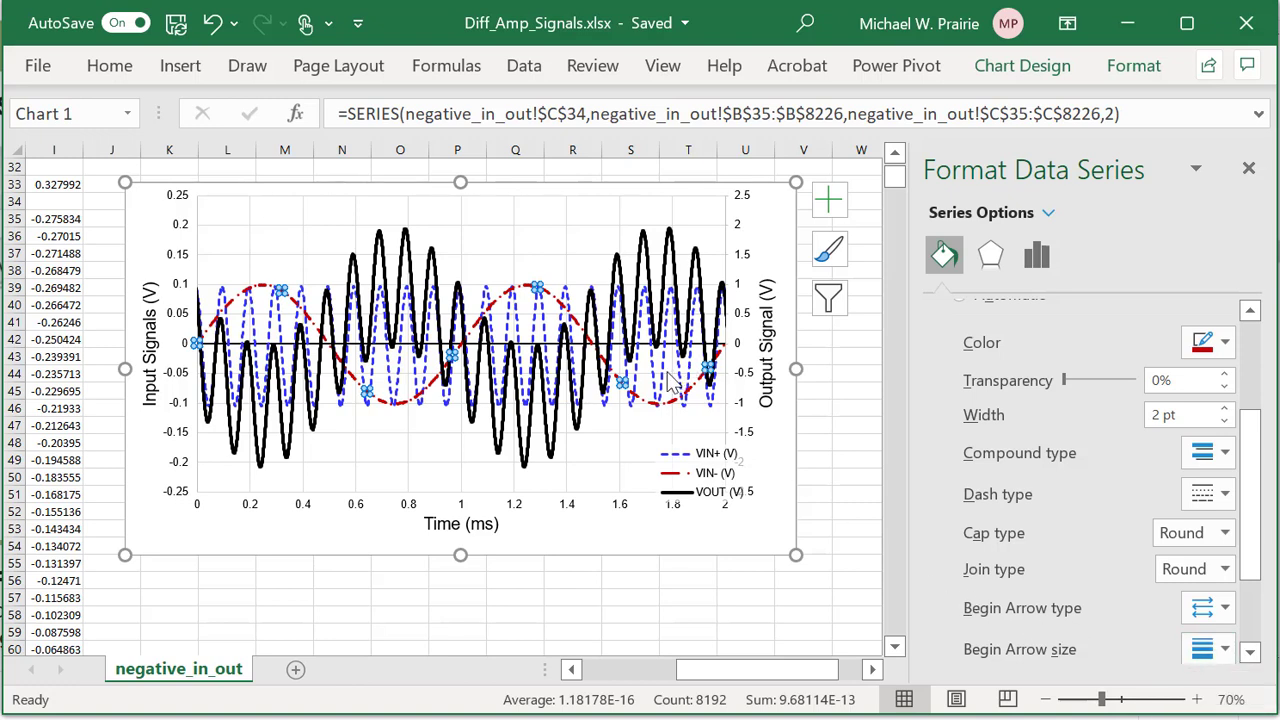
{"action": "left_click", "coordinate": [664, 382]}
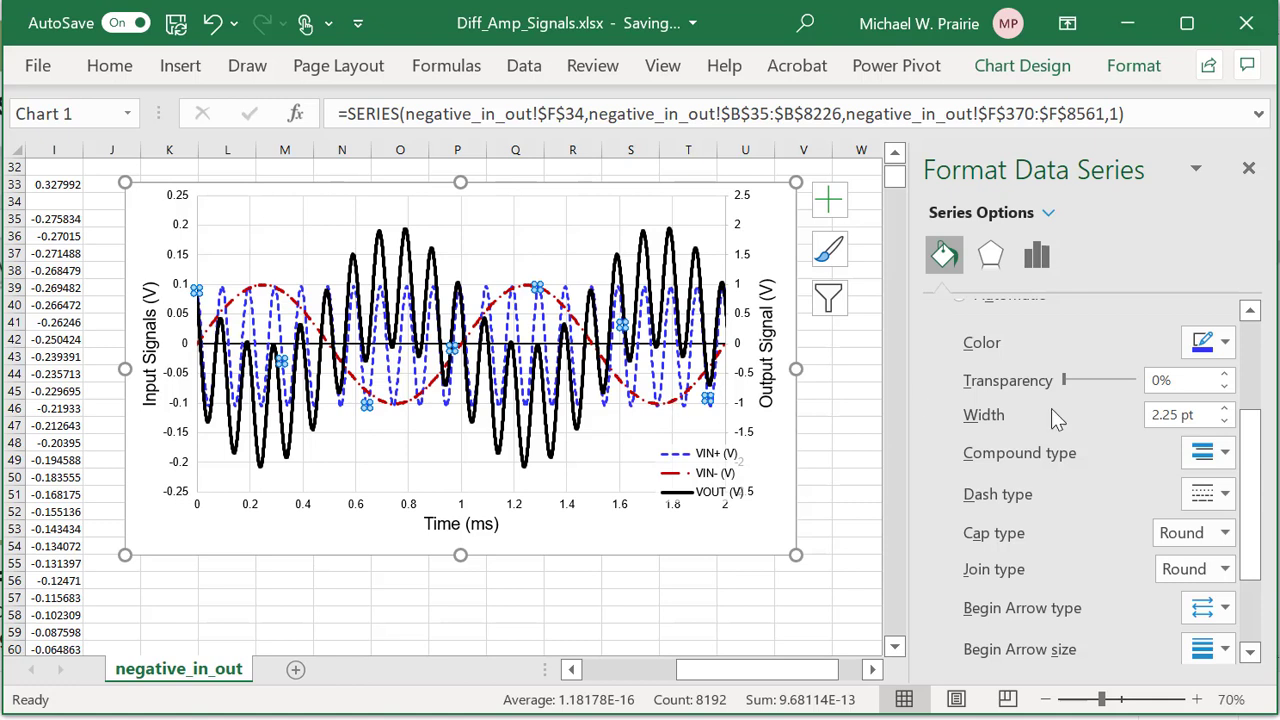
Try several dash styles on the VIN+ line and settle on the finer square-dot dash.
{"action": "left_click", "coordinate": [1224, 494]}
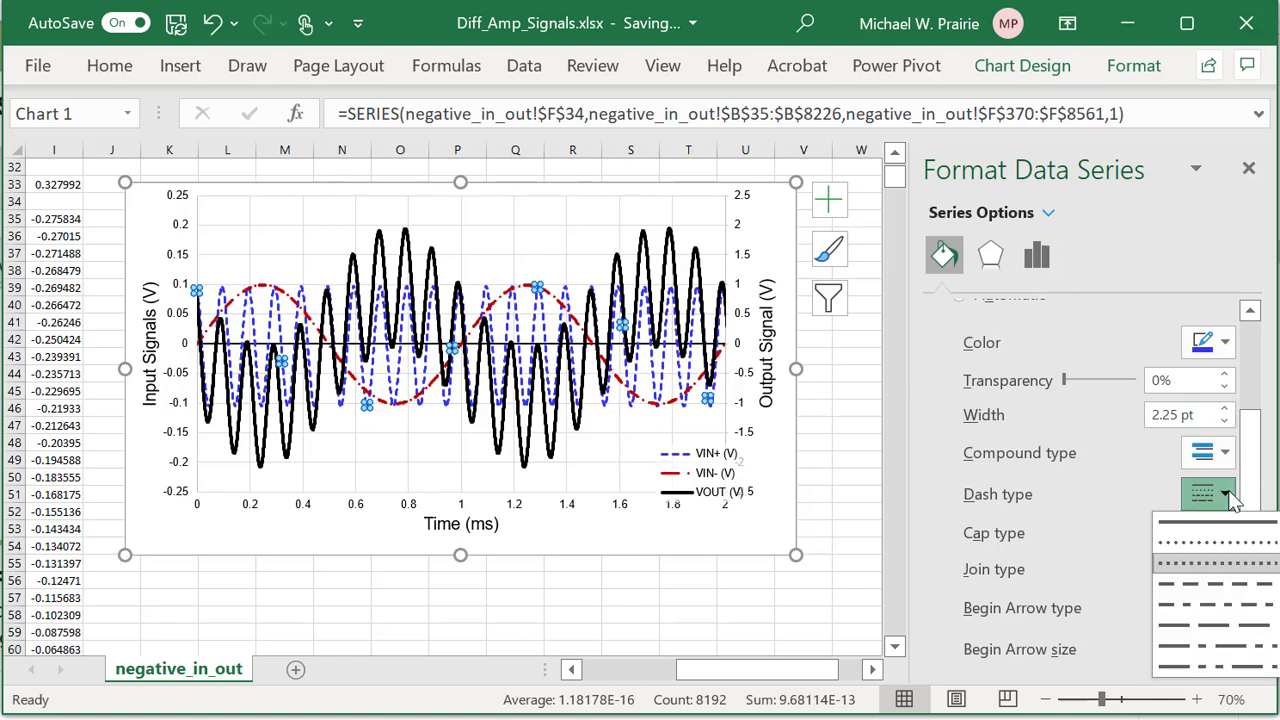
{"action": "left_click", "coordinate": [1219, 586]}
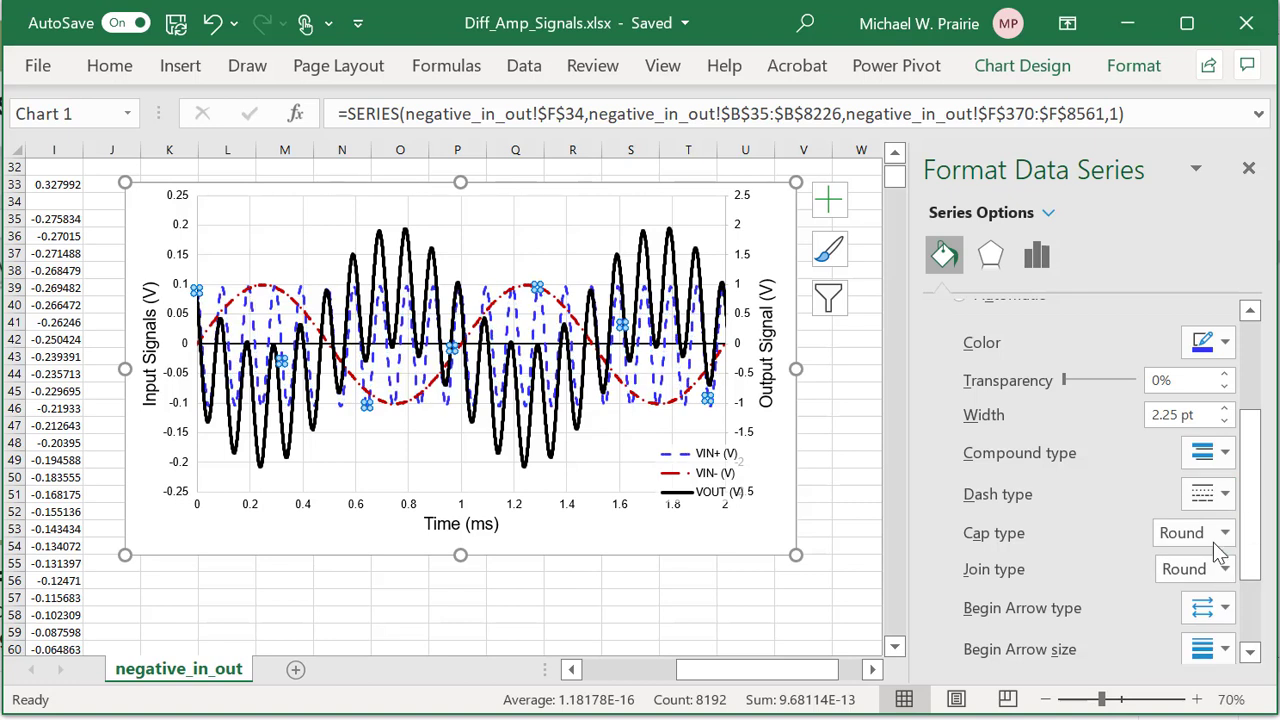
{"action": "left_click", "coordinate": [1226, 494]}
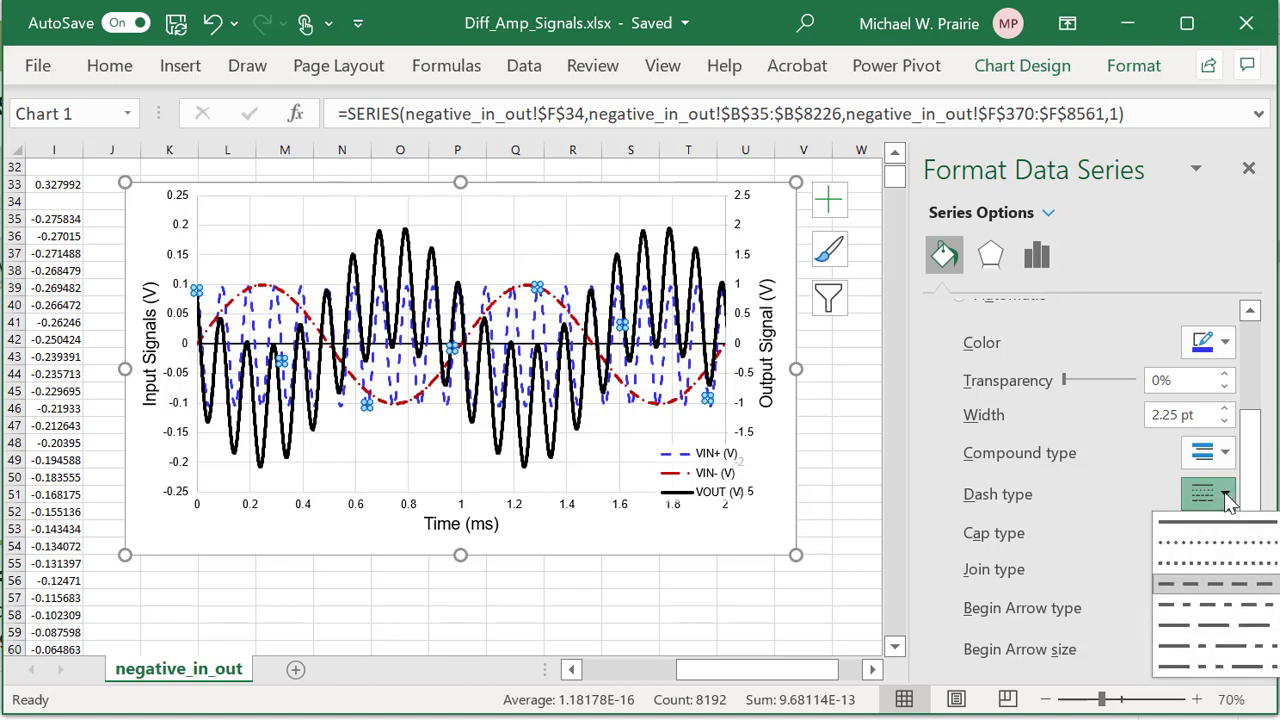
{"action": "left_click", "coordinate": [1217, 620]}
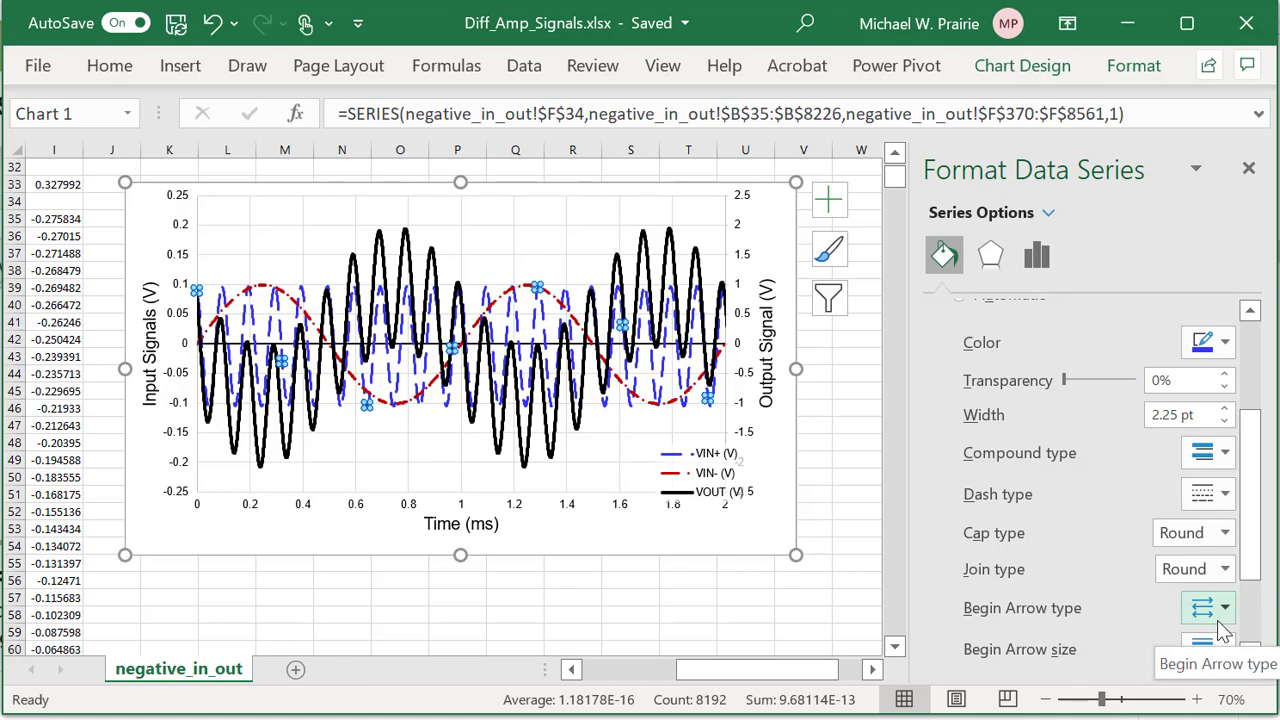
{"action": "left_click", "coordinate": [1225, 494]}
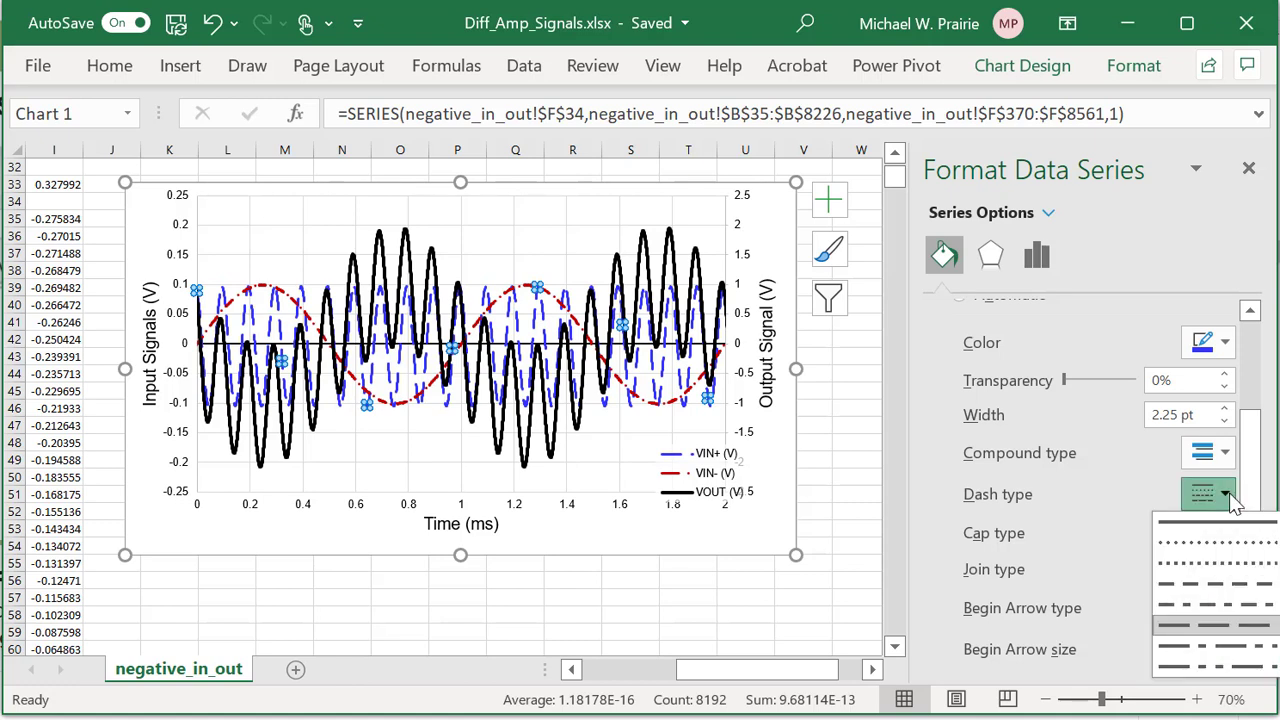
{"action": "left_click", "coordinate": [1220, 565]}
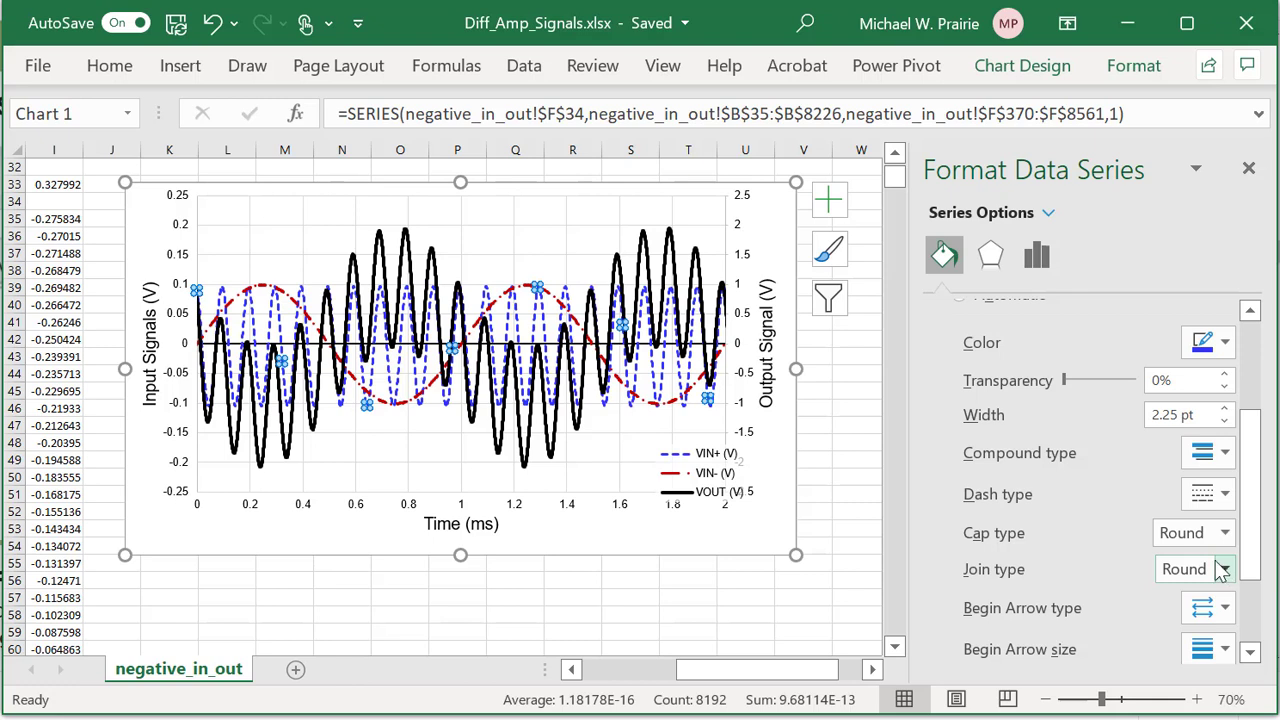
{"action": "left_click", "coordinate": [667, 546]}
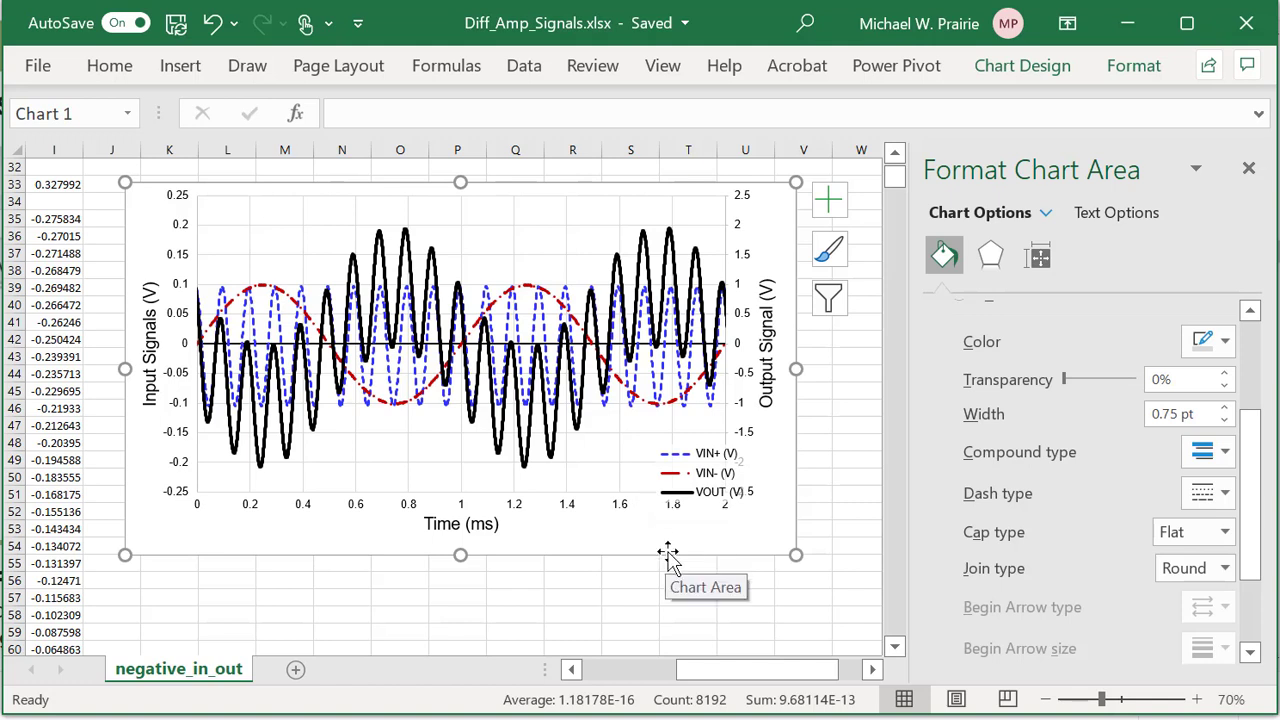
Move the legend into the plot area's lower right and widen it slightly.
{"action": "left_click", "coordinate": [684, 478]}
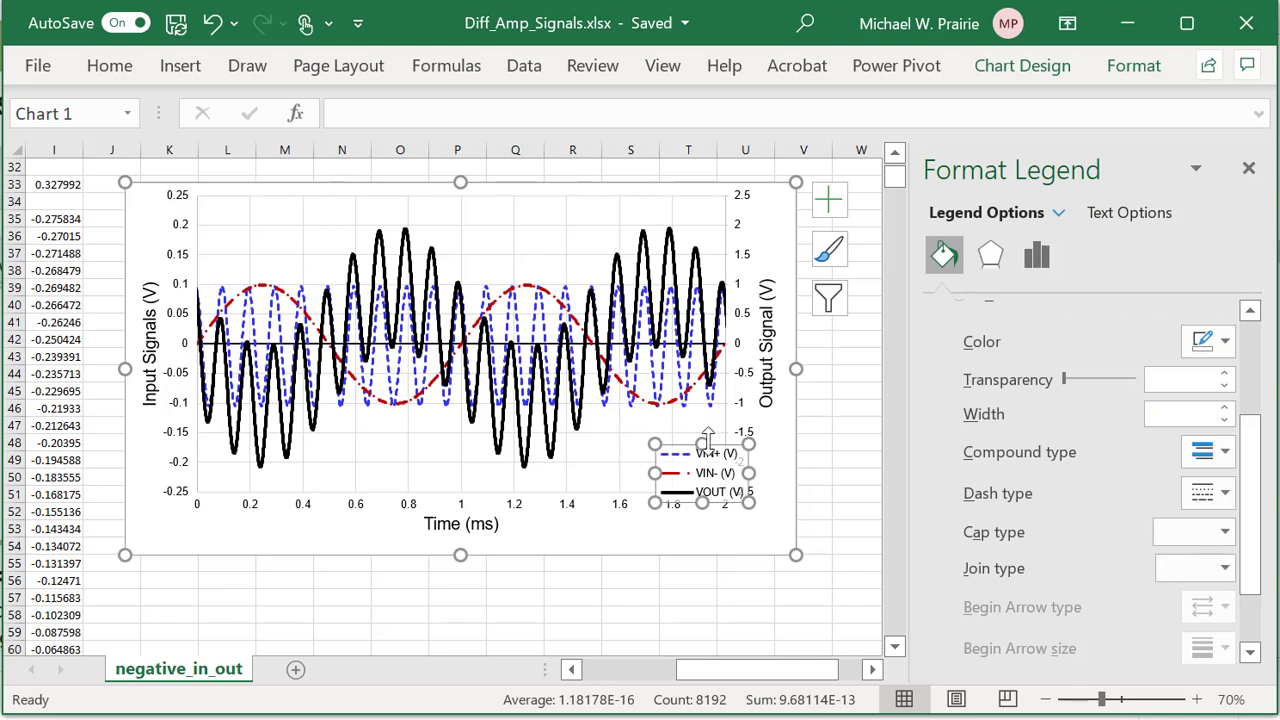
{"action": "left_click_drag", "start_coordinate": [715, 444], "coordinate": [683, 428]}
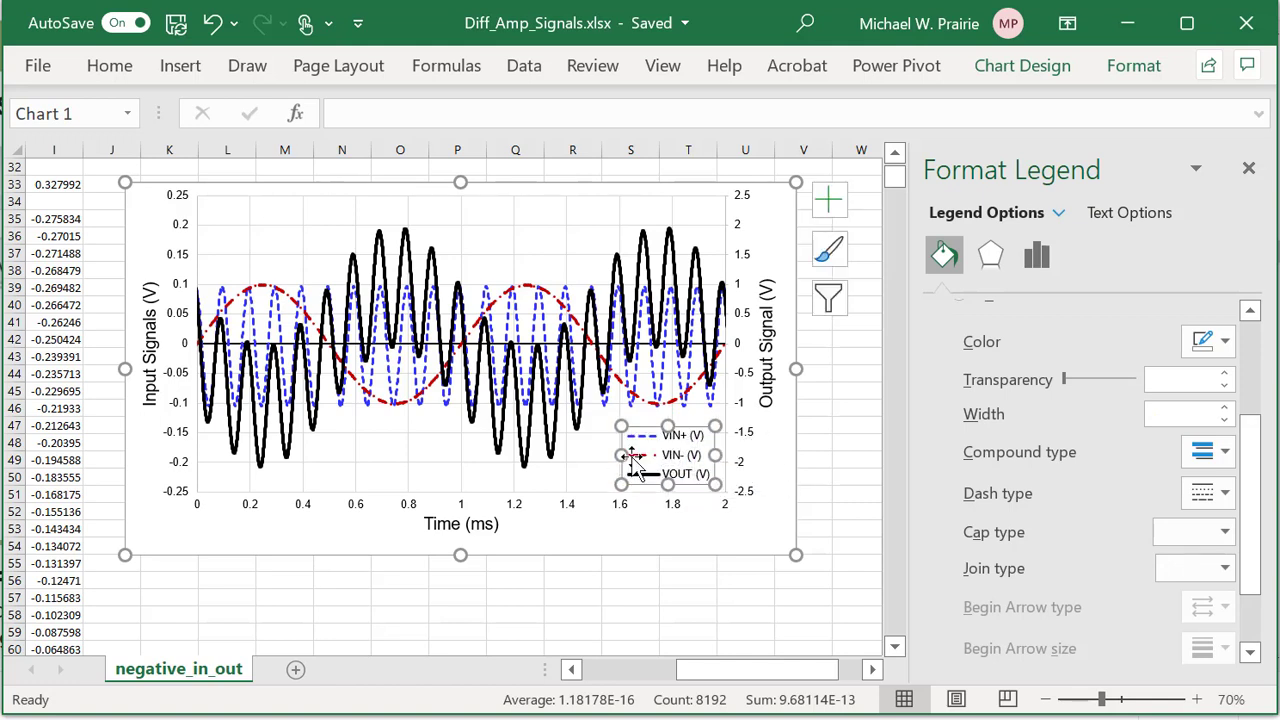
{"action": "left_click_drag", "start_coordinate": [606, 457], "coordinate": [592, 455]}
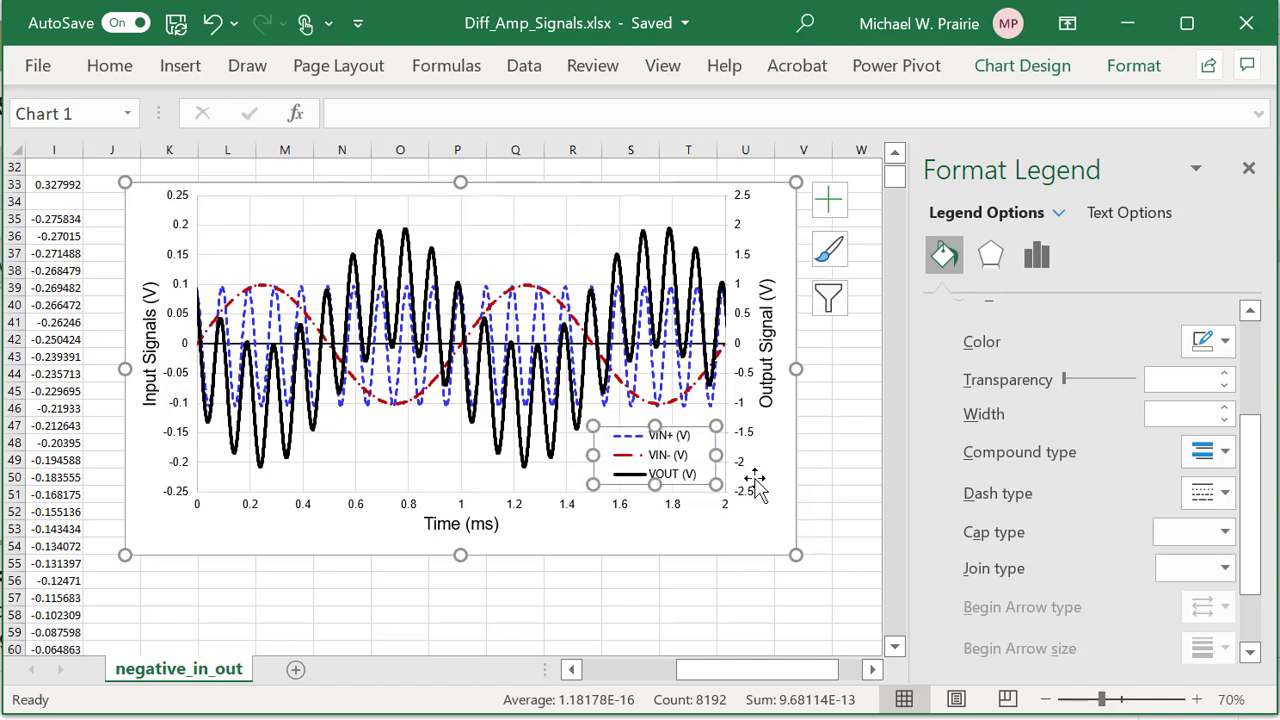
{"action": "left_click_drag", "start_coordinate": [711, 455], "coordinate": [720, 457]}
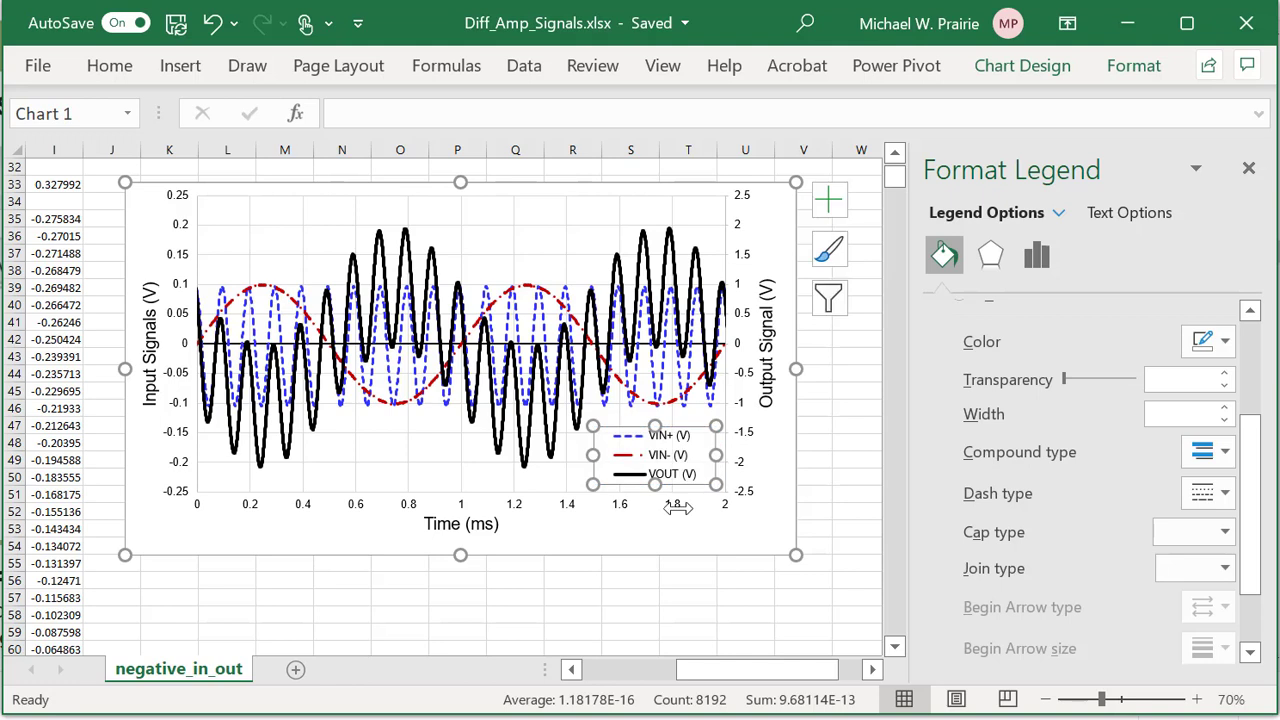
{"action": "left_click", "coordinate": [625, 460]}
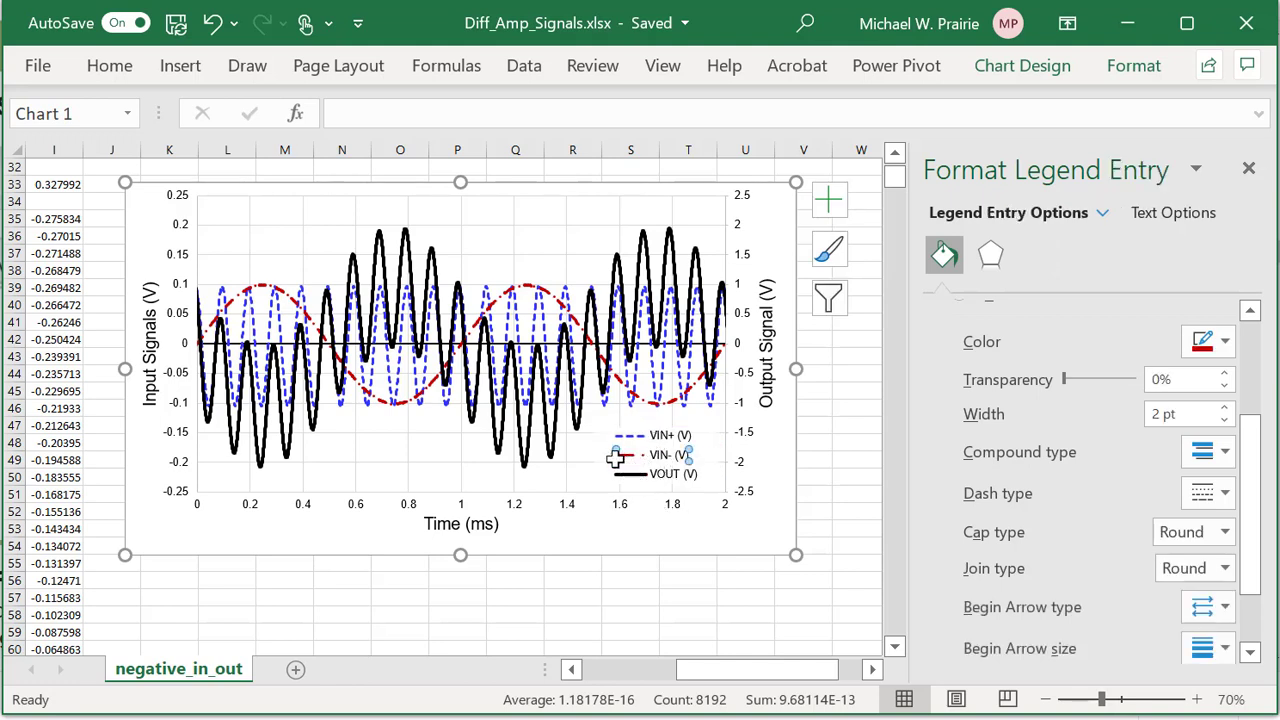
{"action": "left_click", "coordinate": [583, 474]}
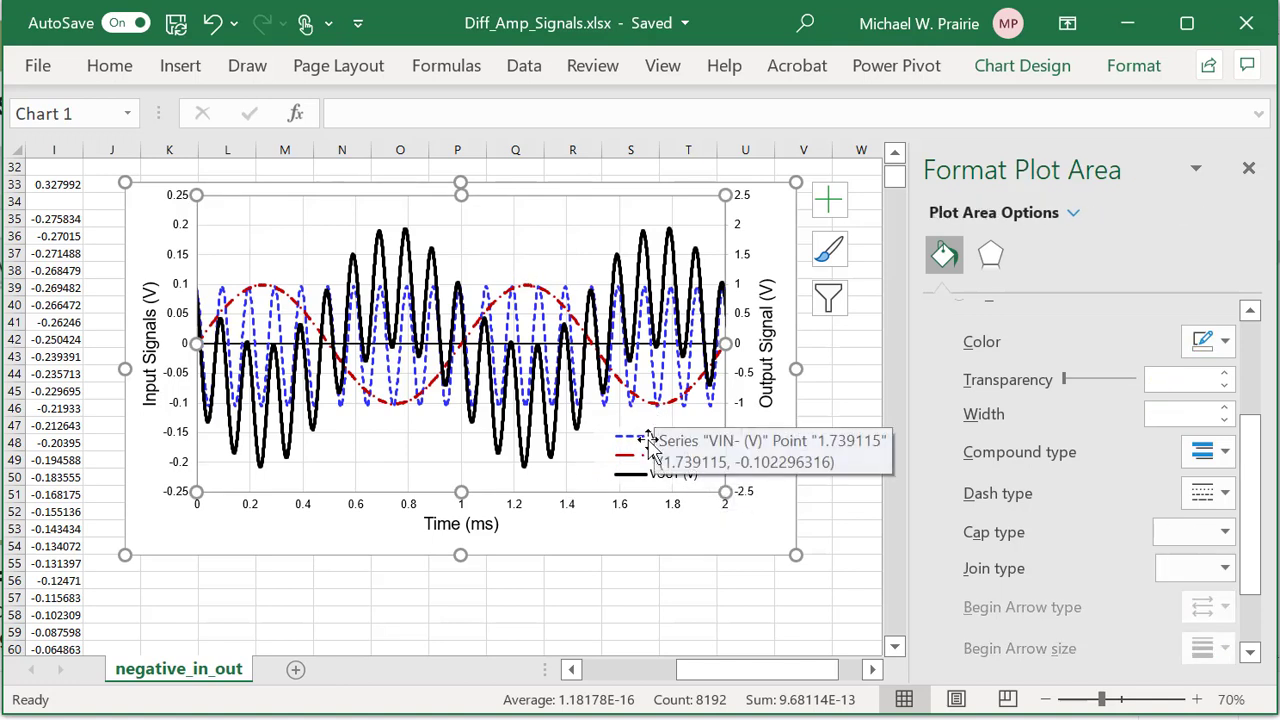
Remove the border from the chart area.
{"action": "left_click", "coordinate": [582, 594]}
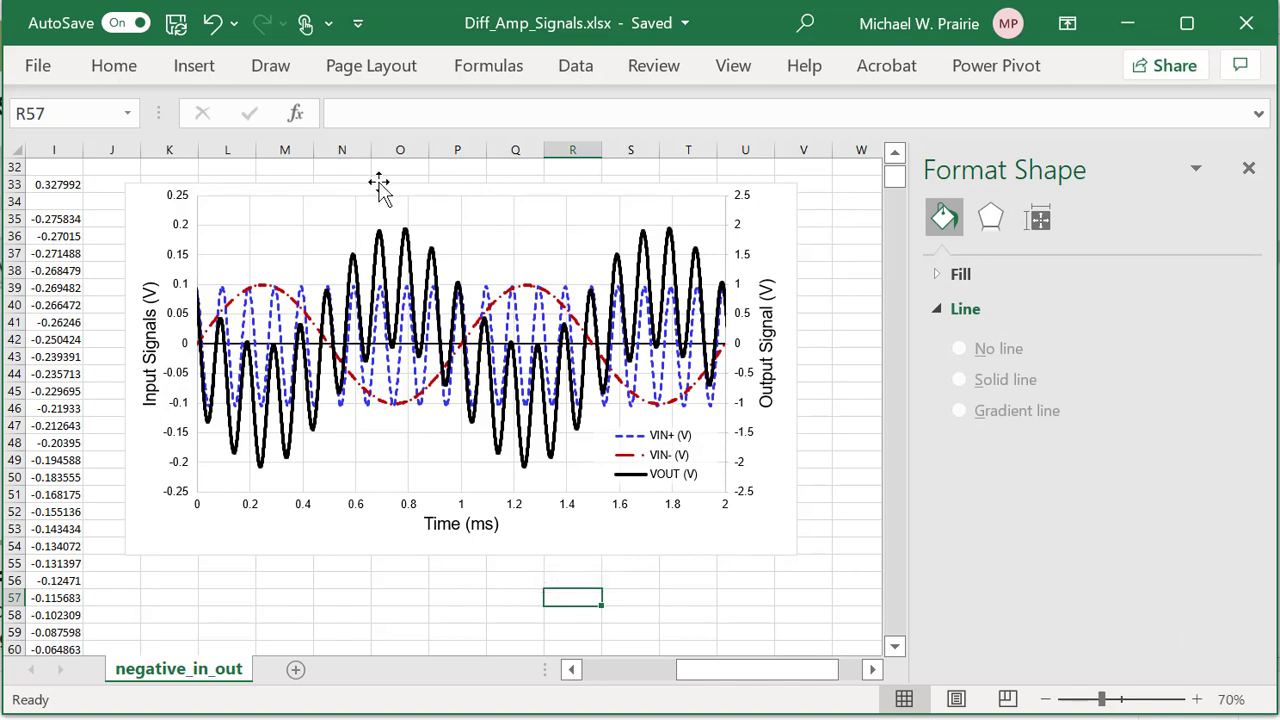
{"action": "left_click", "coordinate": [654, 537]}
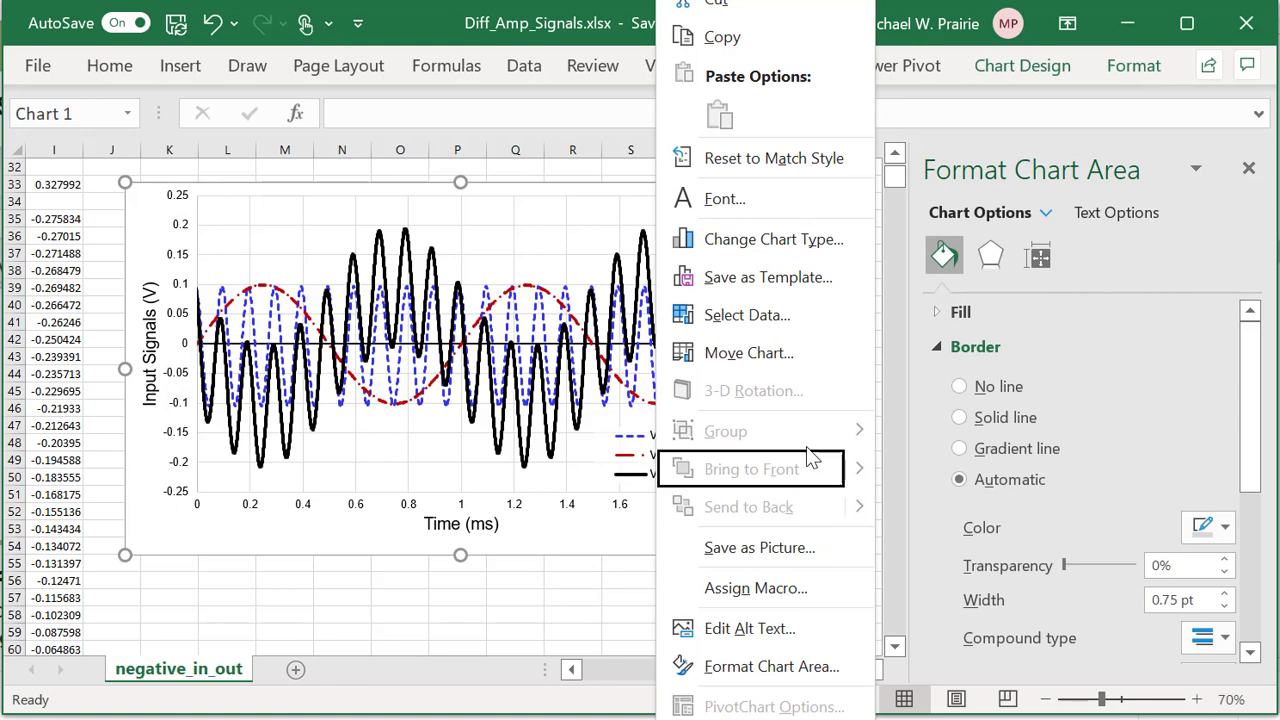
{"action": "left_click", "coordinate": [959, 388]}
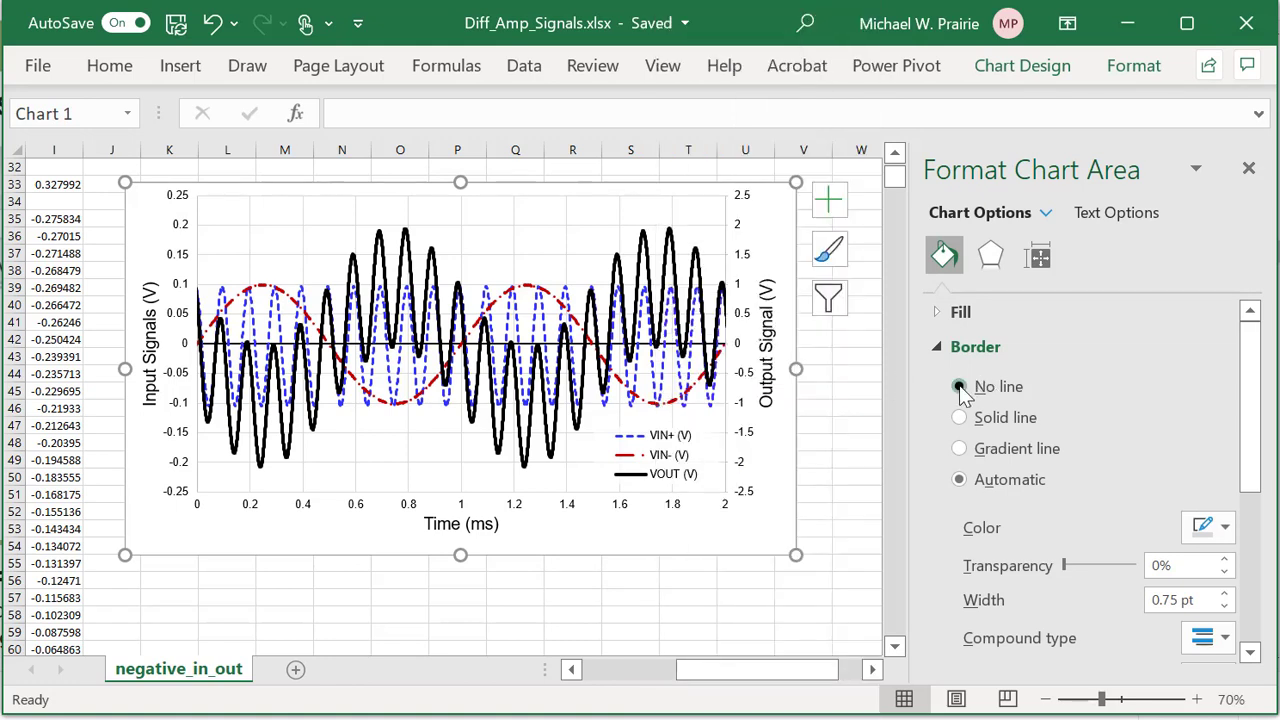
{"action": "left_click", "coordinate": [762, 581]}
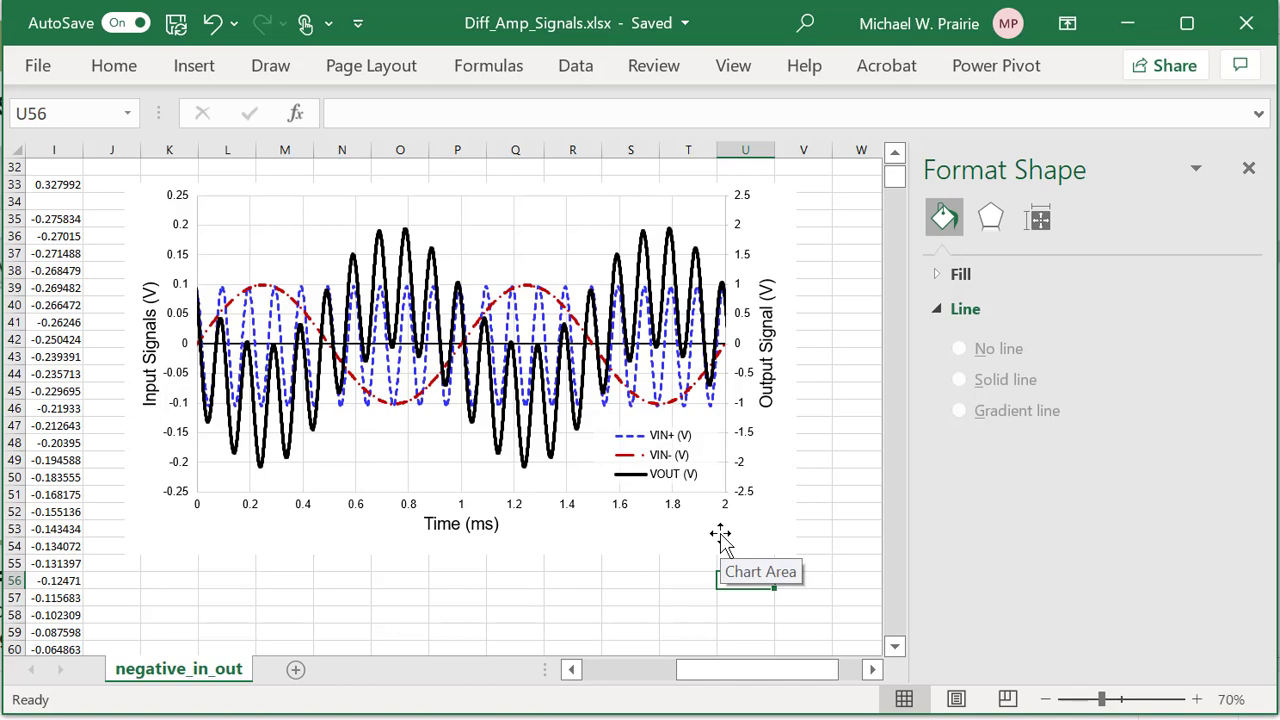
Give the plot area a solid black border.
{"action": "left_click", "coordinate": [437, 480]}
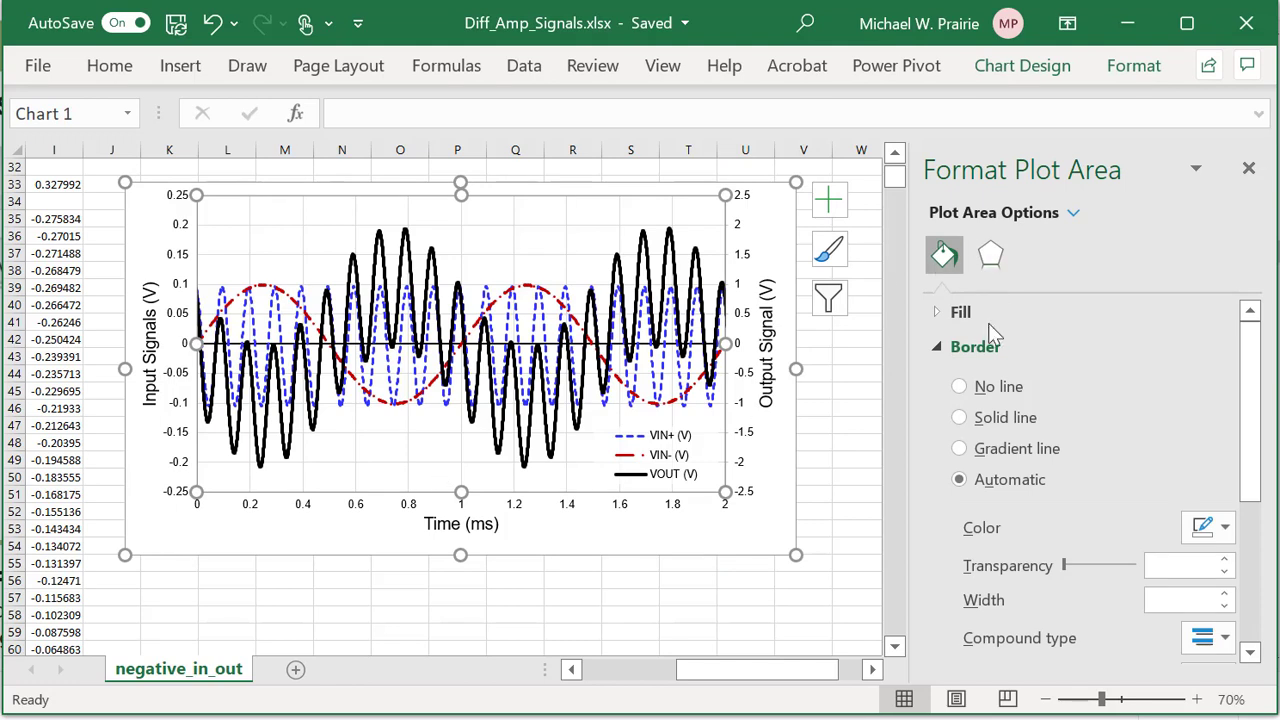
{"action": "left_click", "coordinate": [960, 419]}
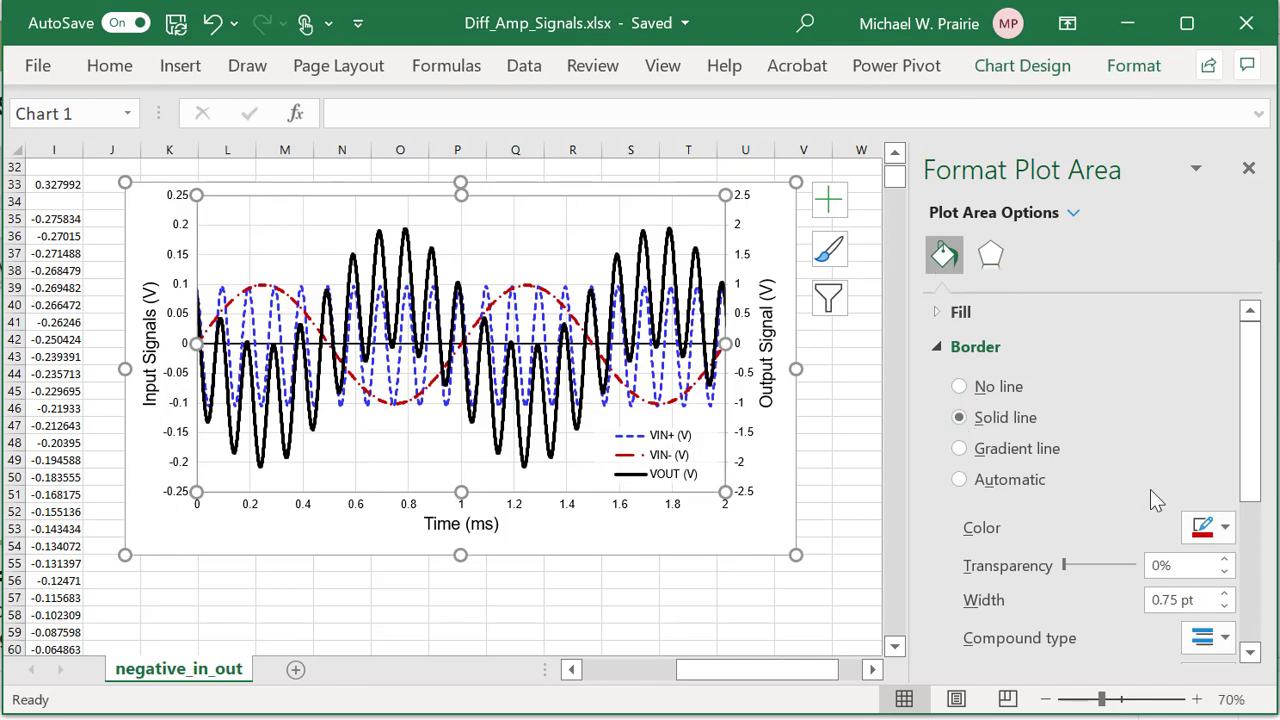
{"action": "left_click", "coordinate": [1225, 528]}
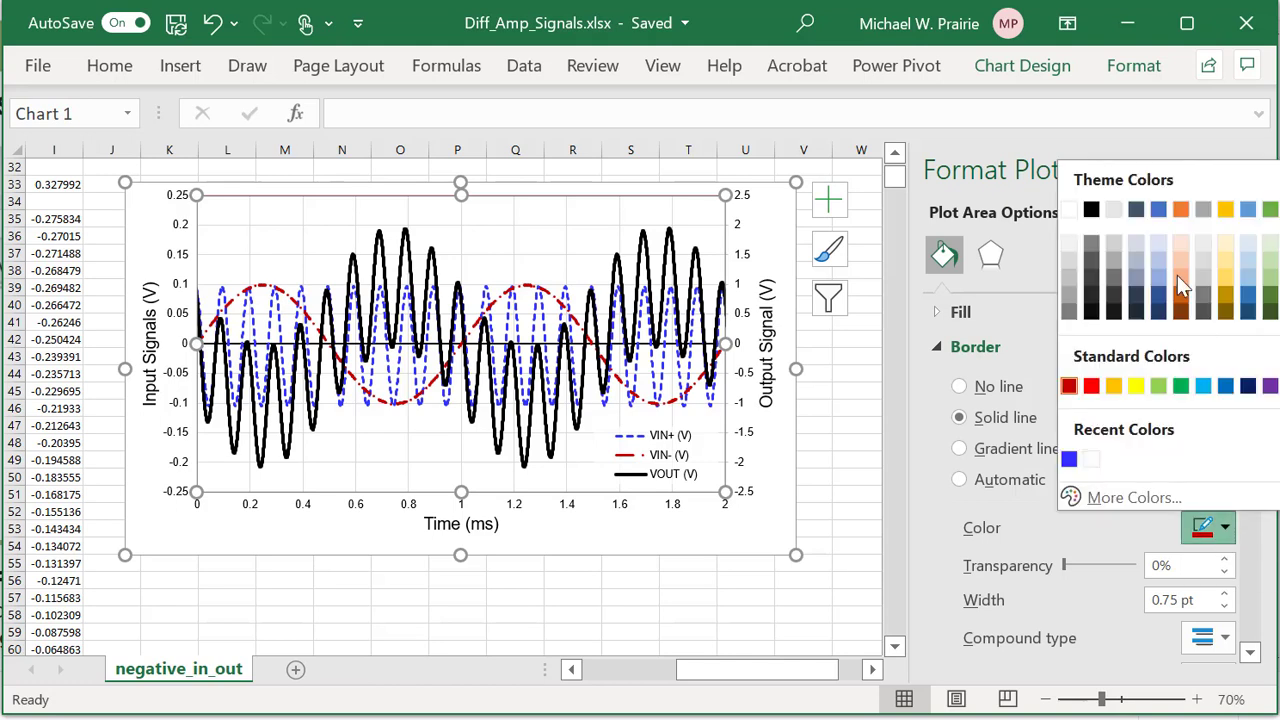
{"action": "left_click", "coordinate": [1090, 211]}
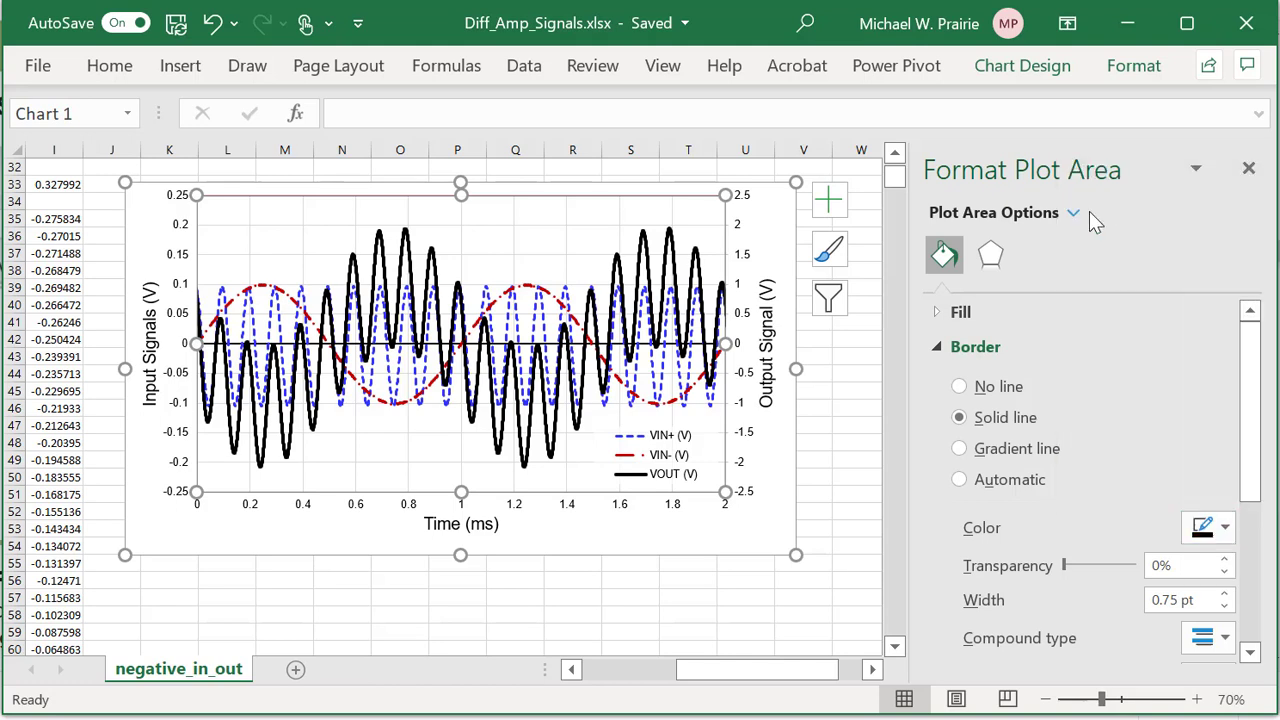
{"action": "left_click", "coordinate": [682, 528]}
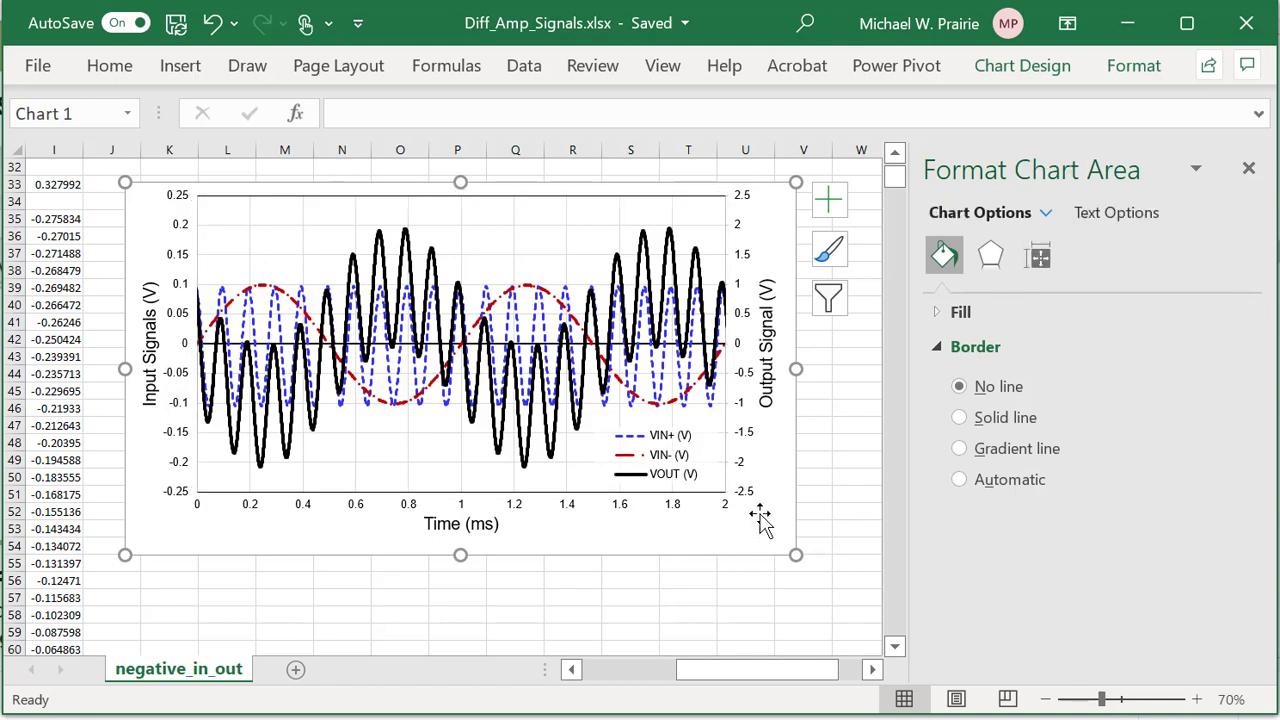
Give the left and right vertical axes solid black lines at 1.25 pt.
{"action": "left_click", "coordinate": [172, 383]}
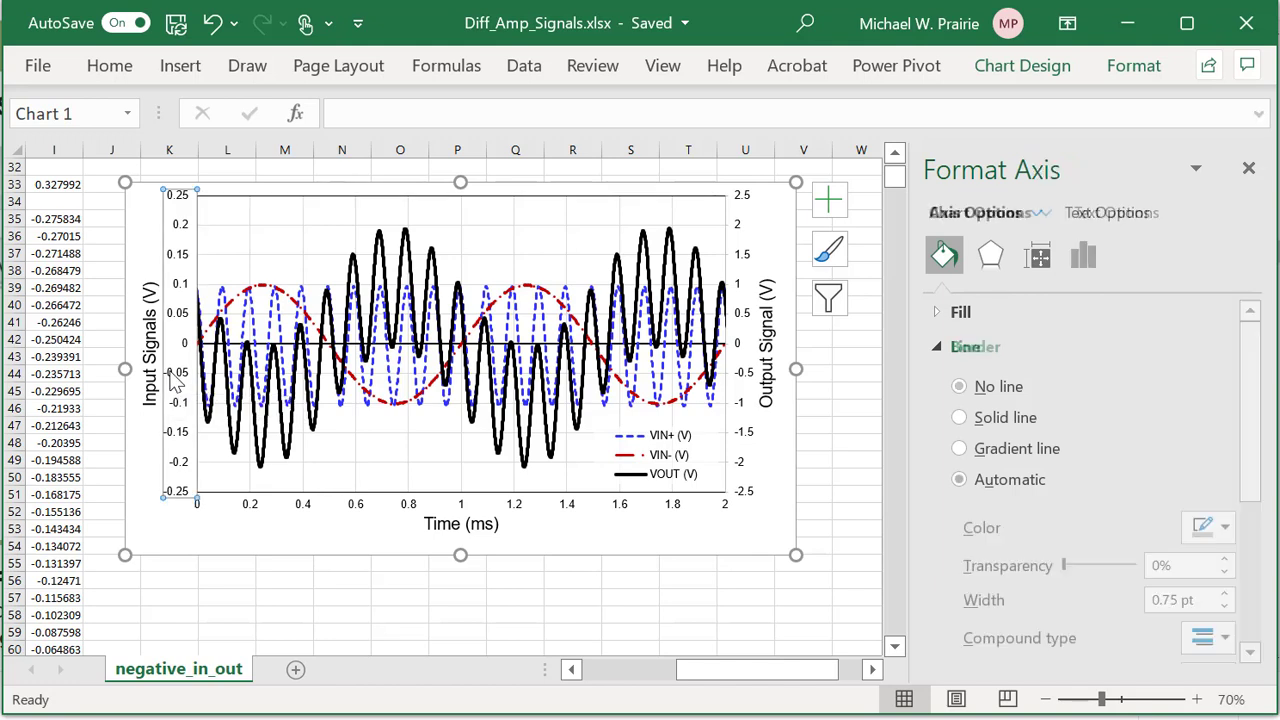
{"action": "left_click", "coordinate": [960, 418]}
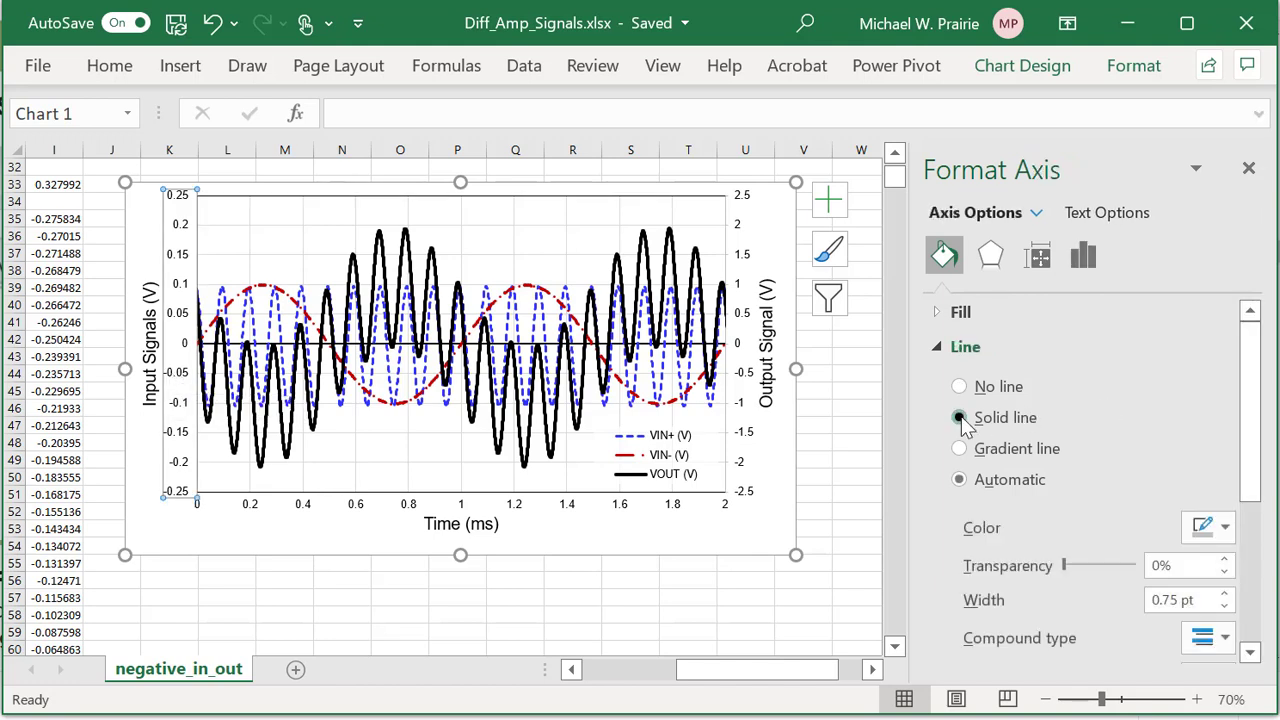
{"action": "left_click", "coordinate": [1225, 595]}
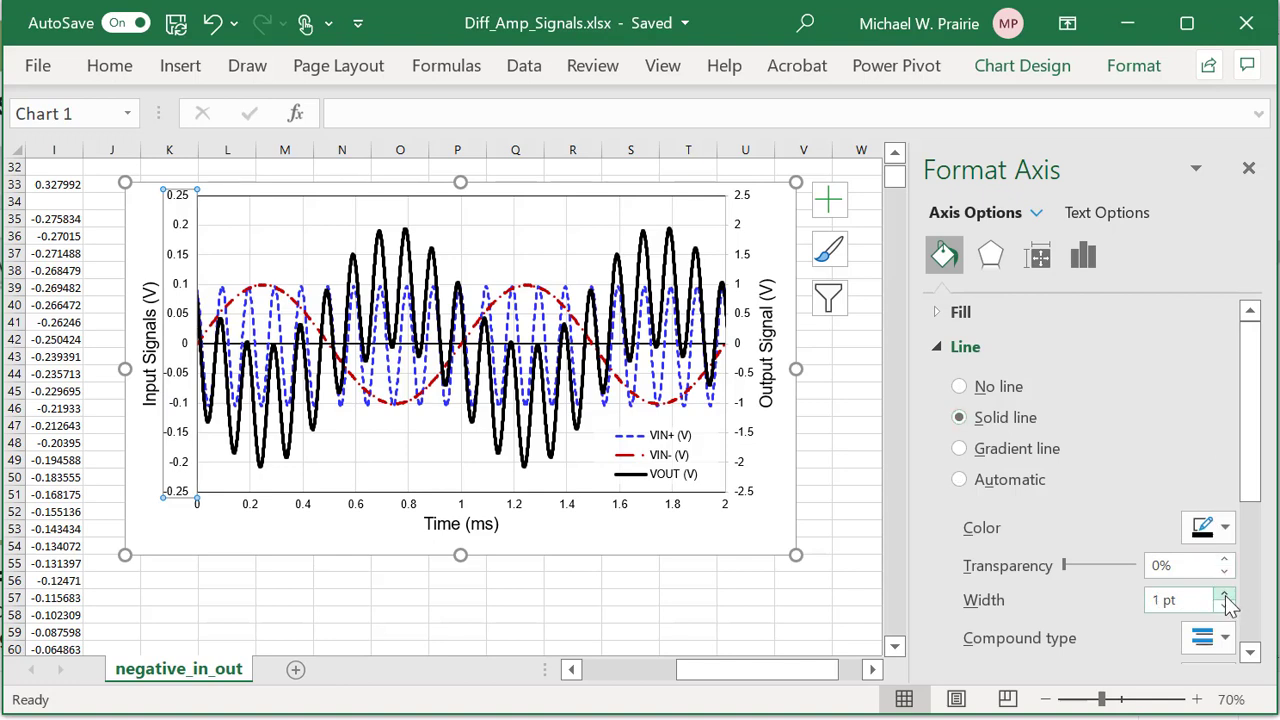
{"action": "left_click", "coordinate": [1225, 595]}
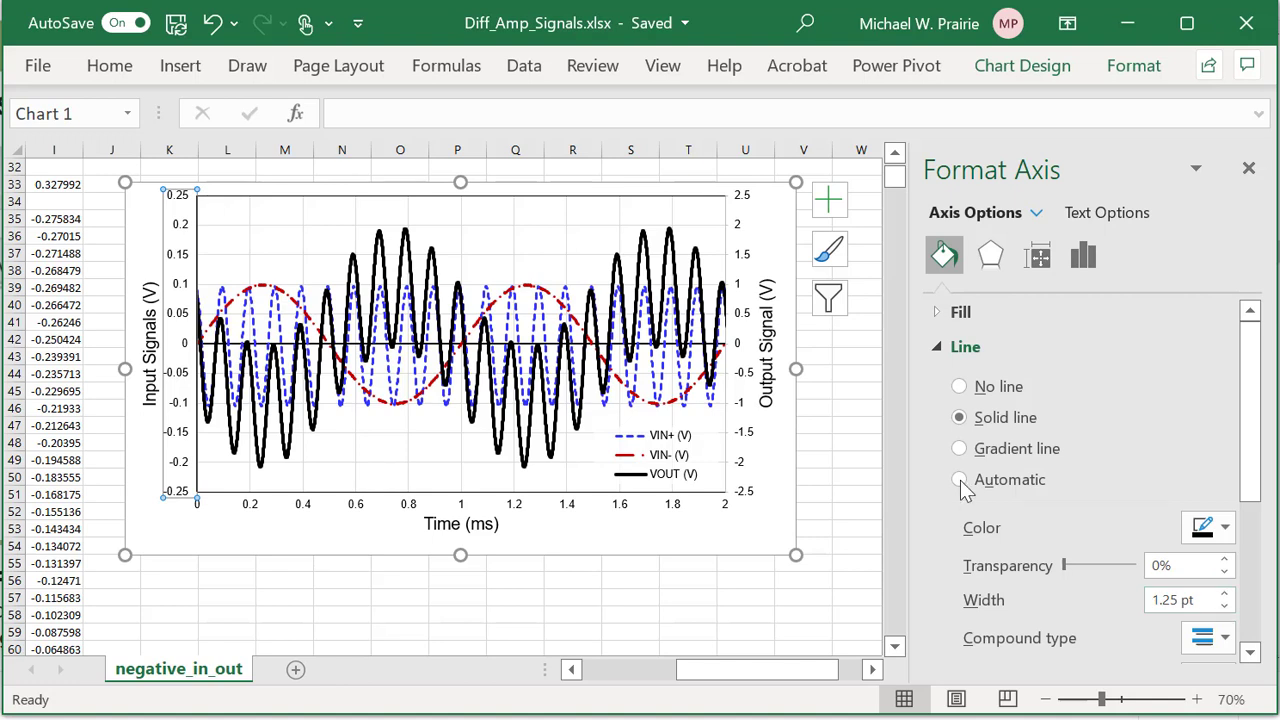
{"action": "left_click", "coordinate": [748, 378]}
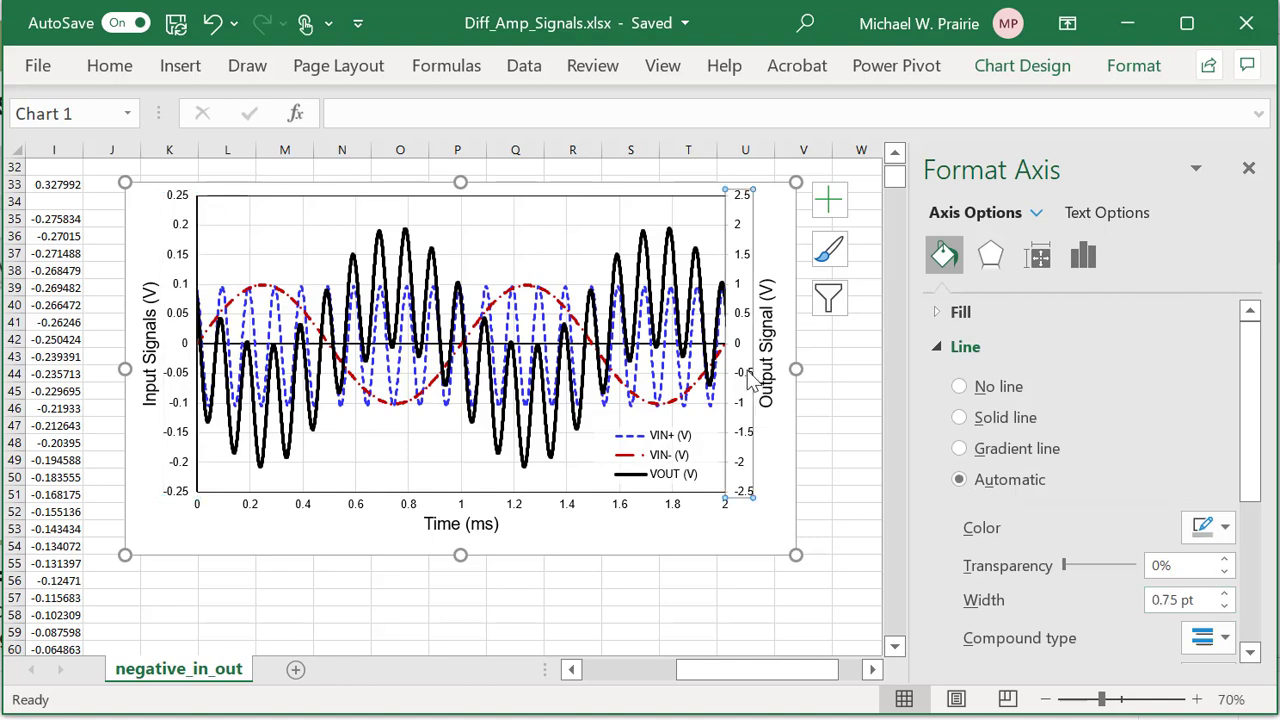
{"action": "left_click", "coordinate": [1222, 529]}
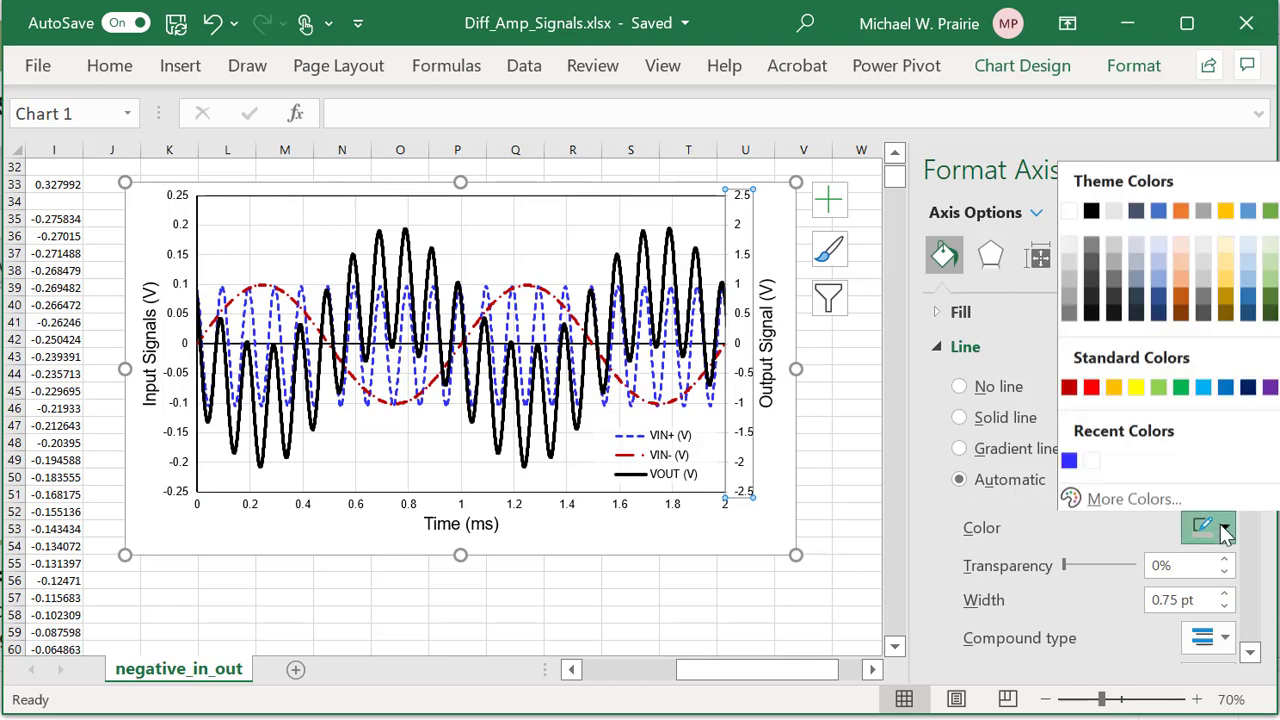
{"action": "left_click", "coordinate": [1091, 210]}
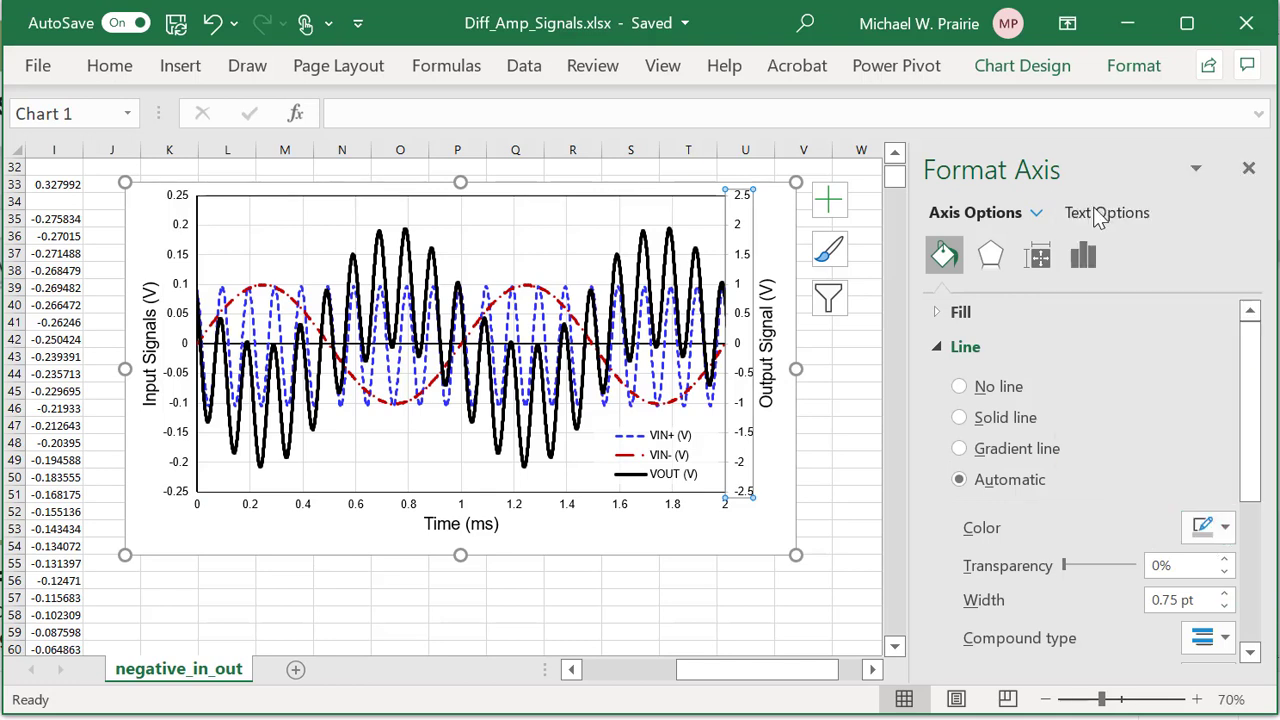
{"action": "left_click", "coordinate": [1224, 594]}
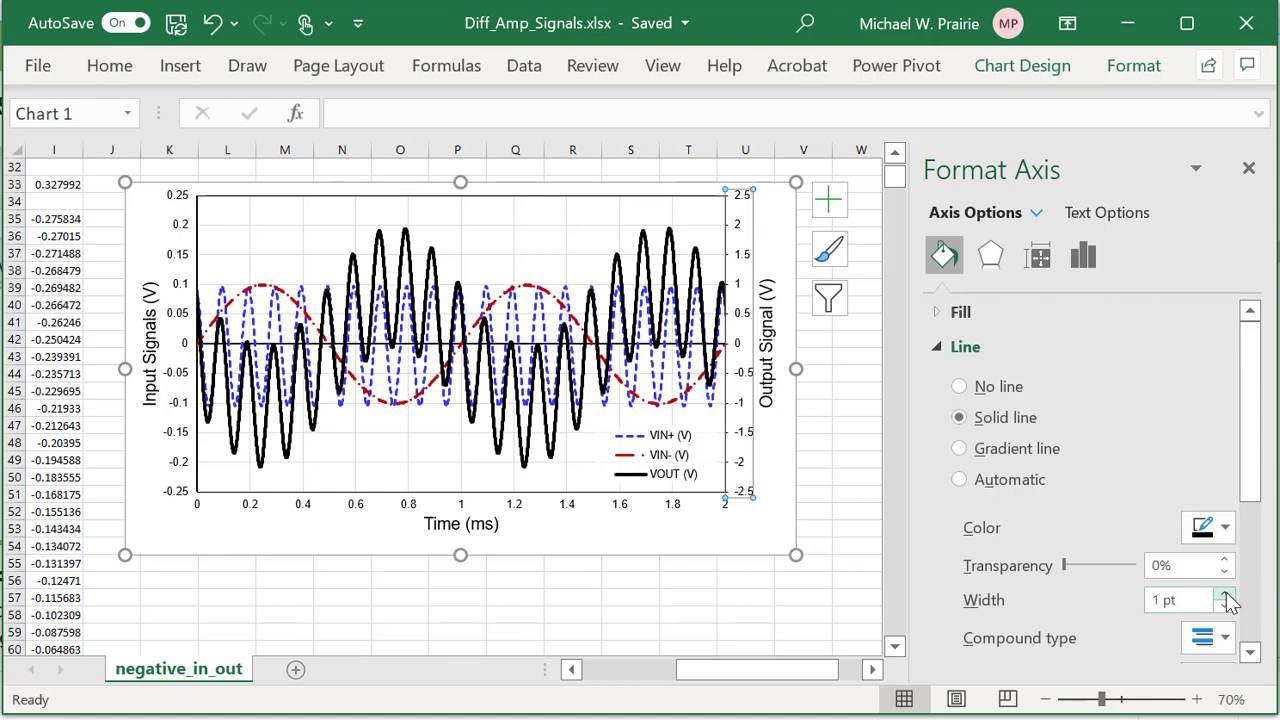
{"action": "left_click", "coordinate": [1224, 594]}
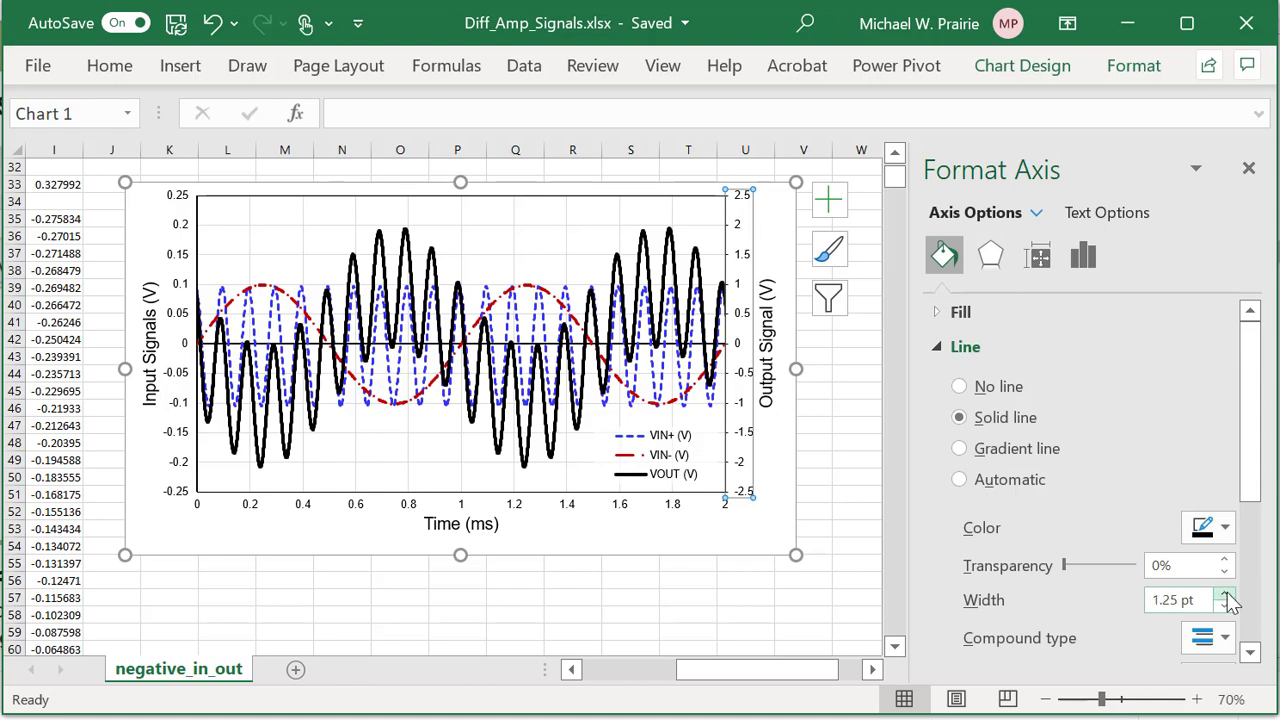
Raise both vertical axis lines to 1.75 pt to match the time axis.
{"action": "left_click", "coordinate": [627, 515]}
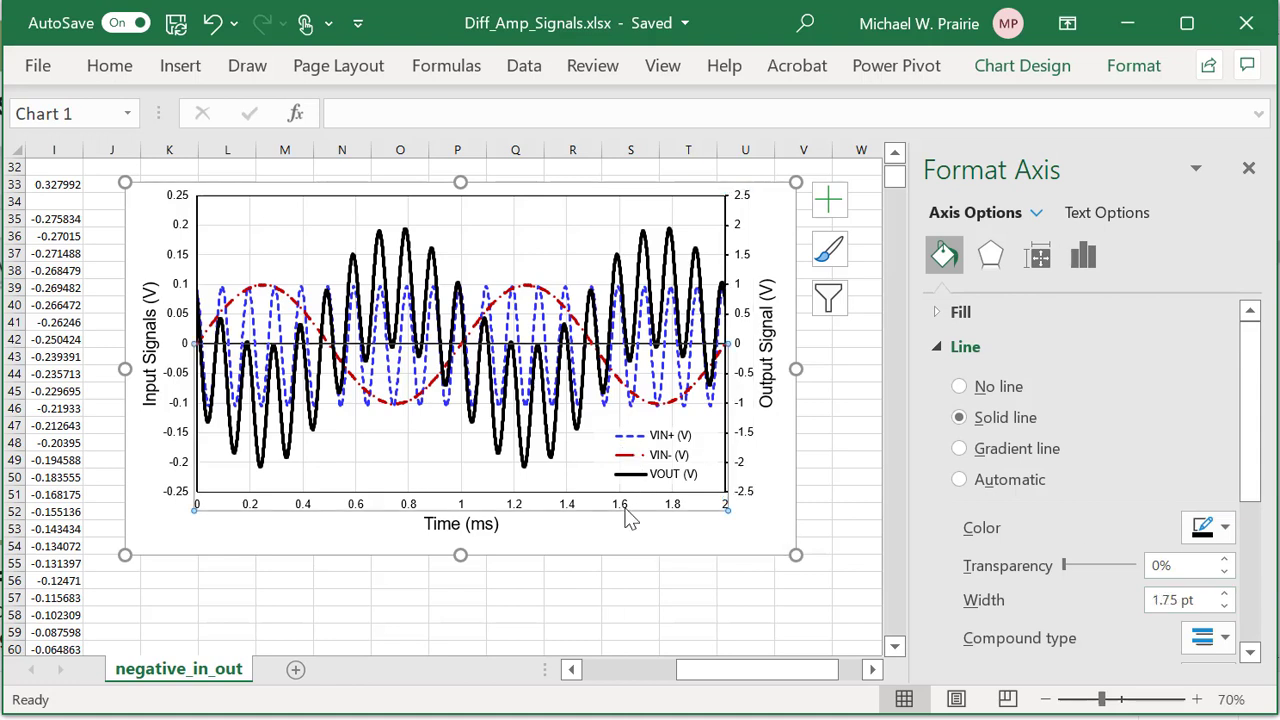
{"action": "left_click", "coordinate": [750, 442]}
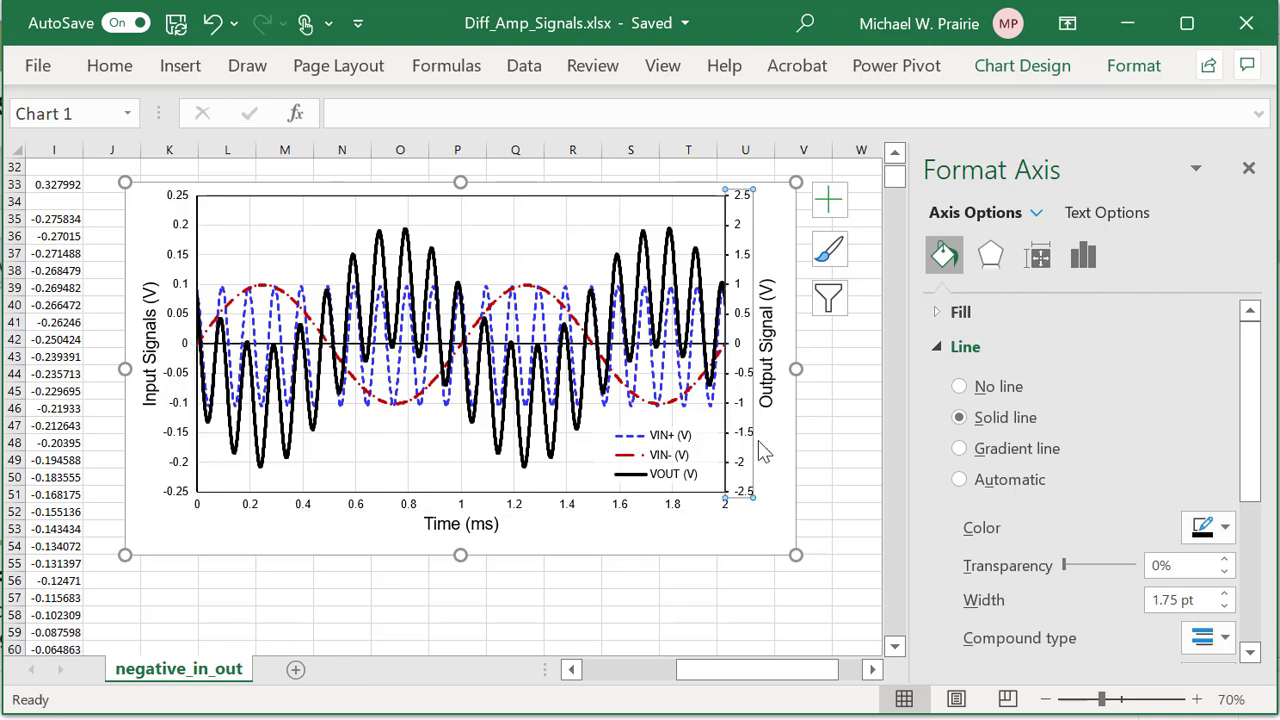
{"action": "left_click", "coordinate": [1224, 593]}
{"action": "left_click", "coordinate": [1224, 593]}
{"action": "left_click", "coordinate": [185, 380]}
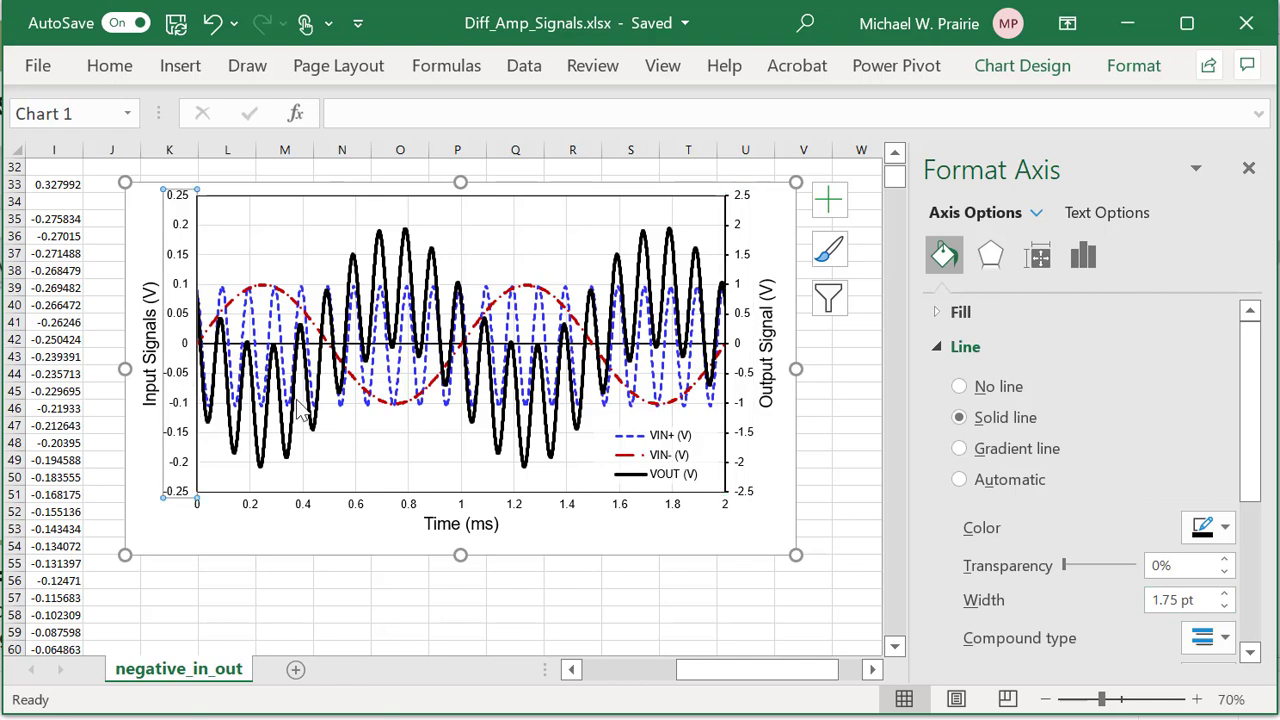
{"action": "left_click", "coordinate": [1225, 594]}
{"action": "left_click", "coordinate": [1226, 593]}
Set the VOUT line width to 2.25 pt and the VIN+ line to 2 pt.
{"action": "left_click", "coordinate": [672, 250]}
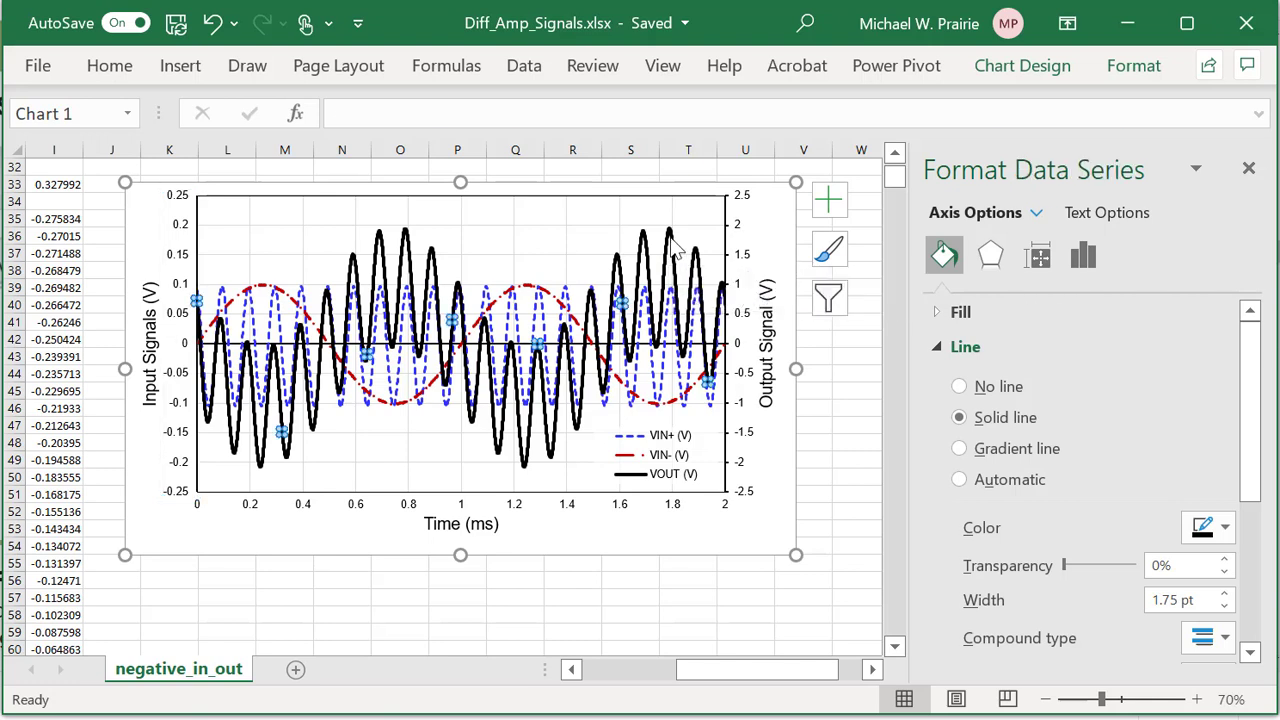
{"action": "left_click", "coordinate": [1225, 607]}
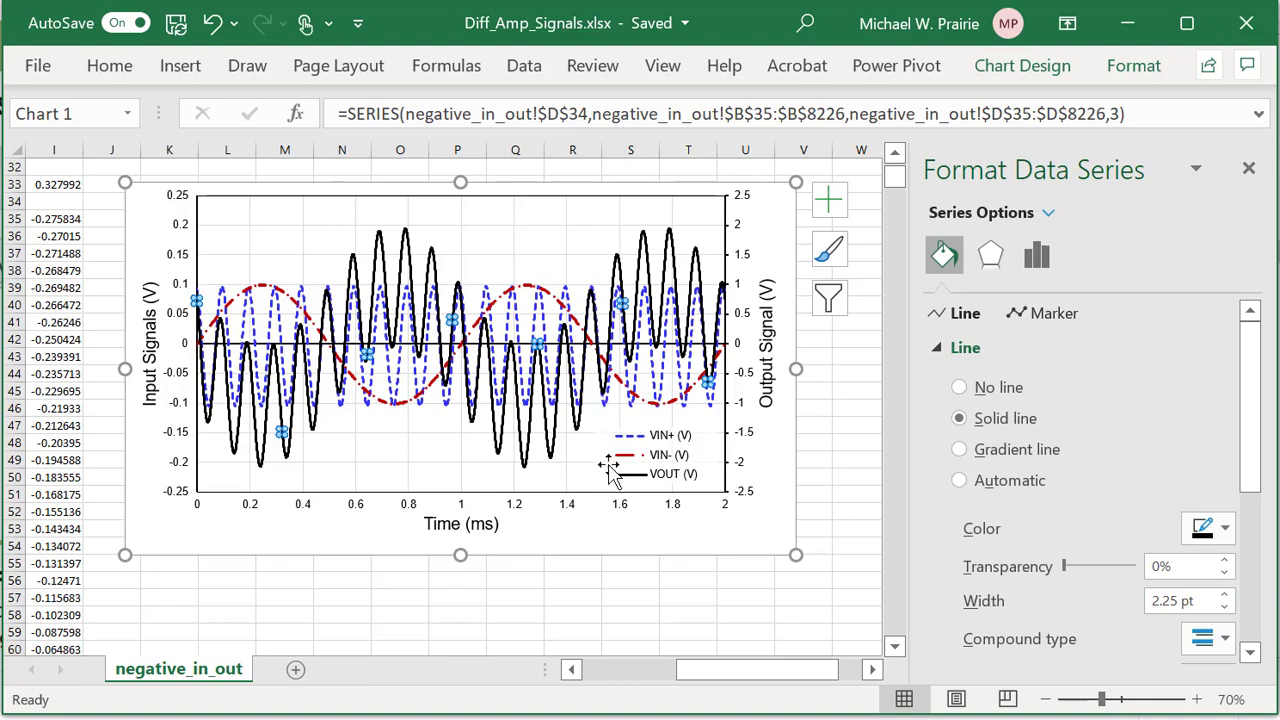
{"action": "left_click", "coordinate": [577, 310]}
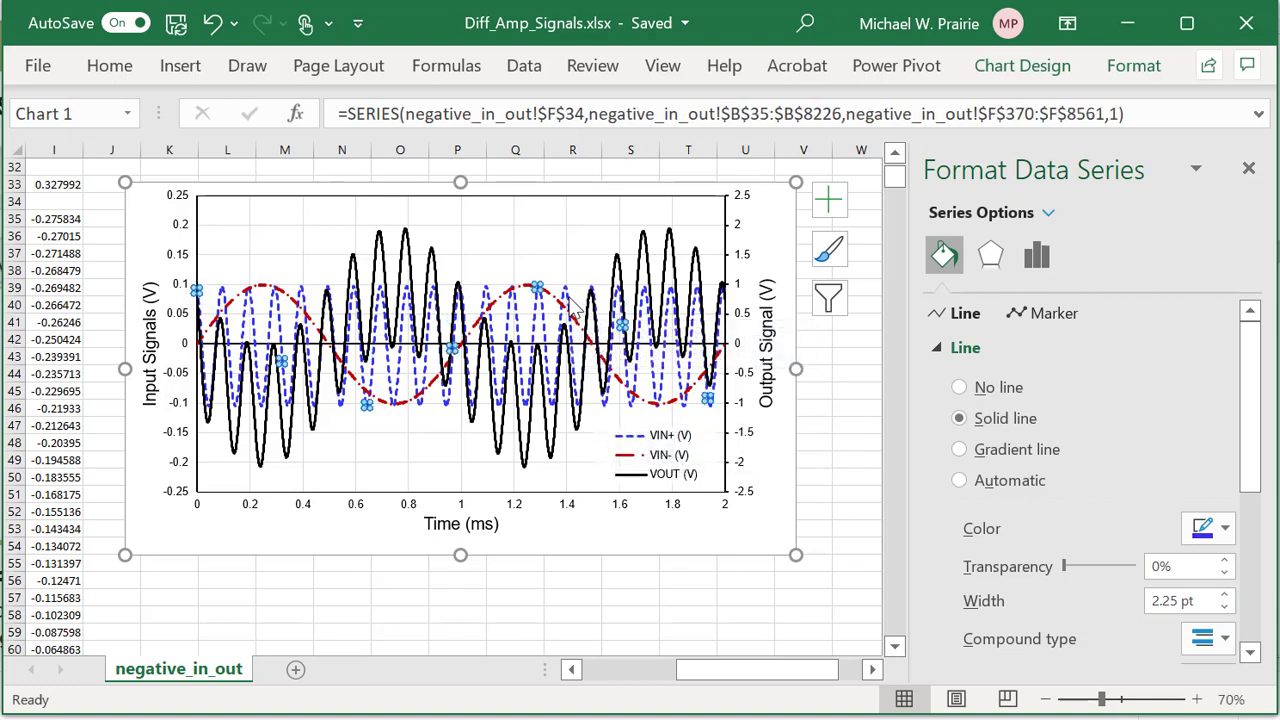
{"action": "left_click", "coordinate": [1226, 594]}
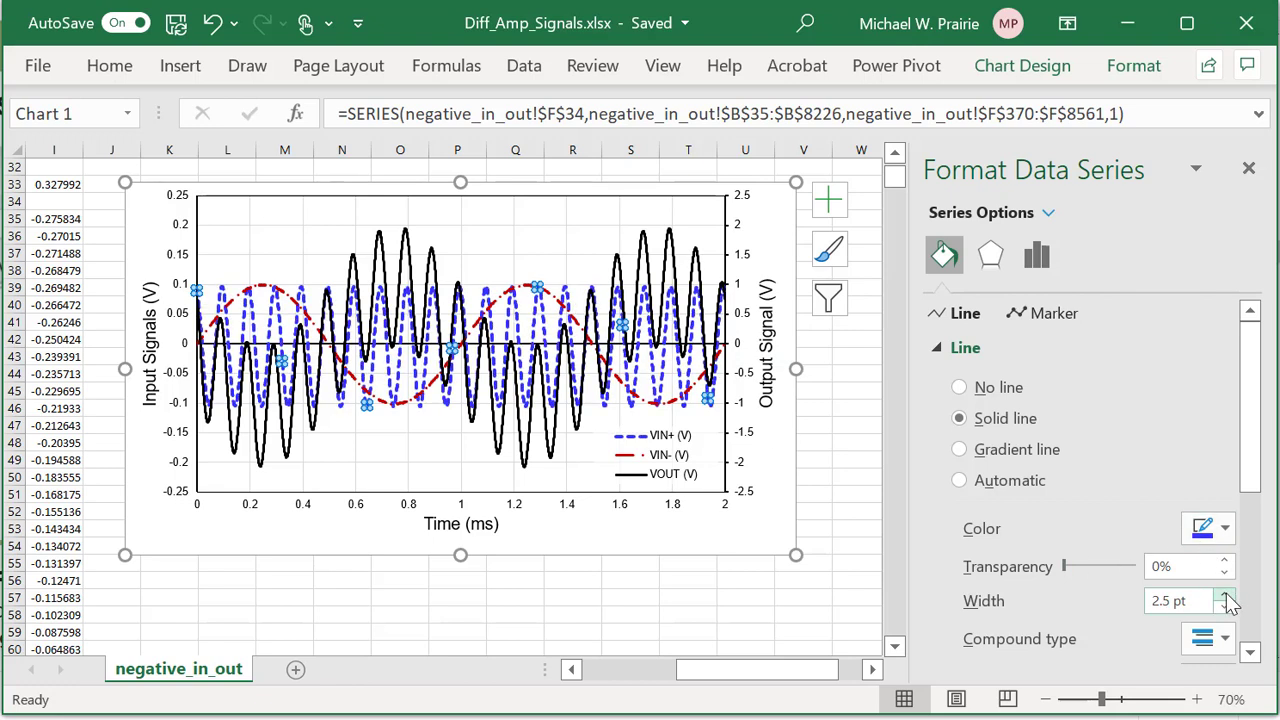
{"action": "left_click", "coordinate": [1225, 607]}
{"action": "left_click", "coordinate": [1225, 607]}
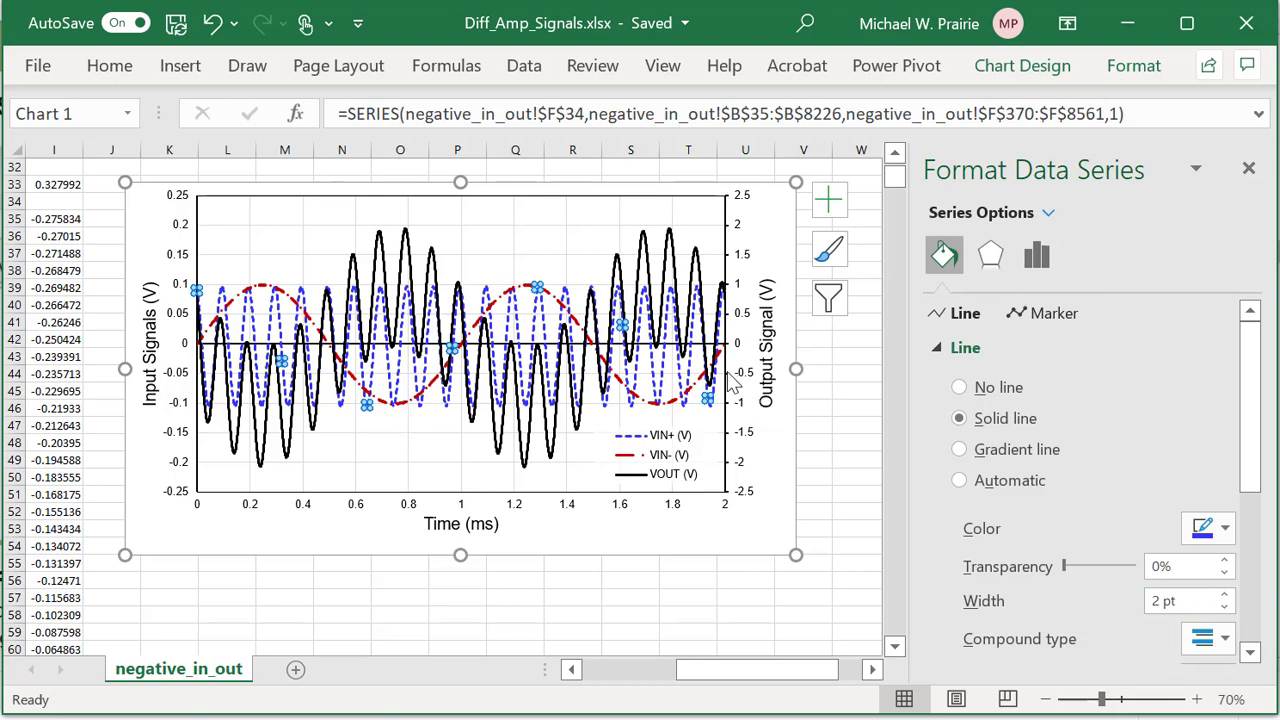
{"action": "left_click", "coordinate": [788, 228]}
{"action": "left_click", "coordinate": [849, 531]}
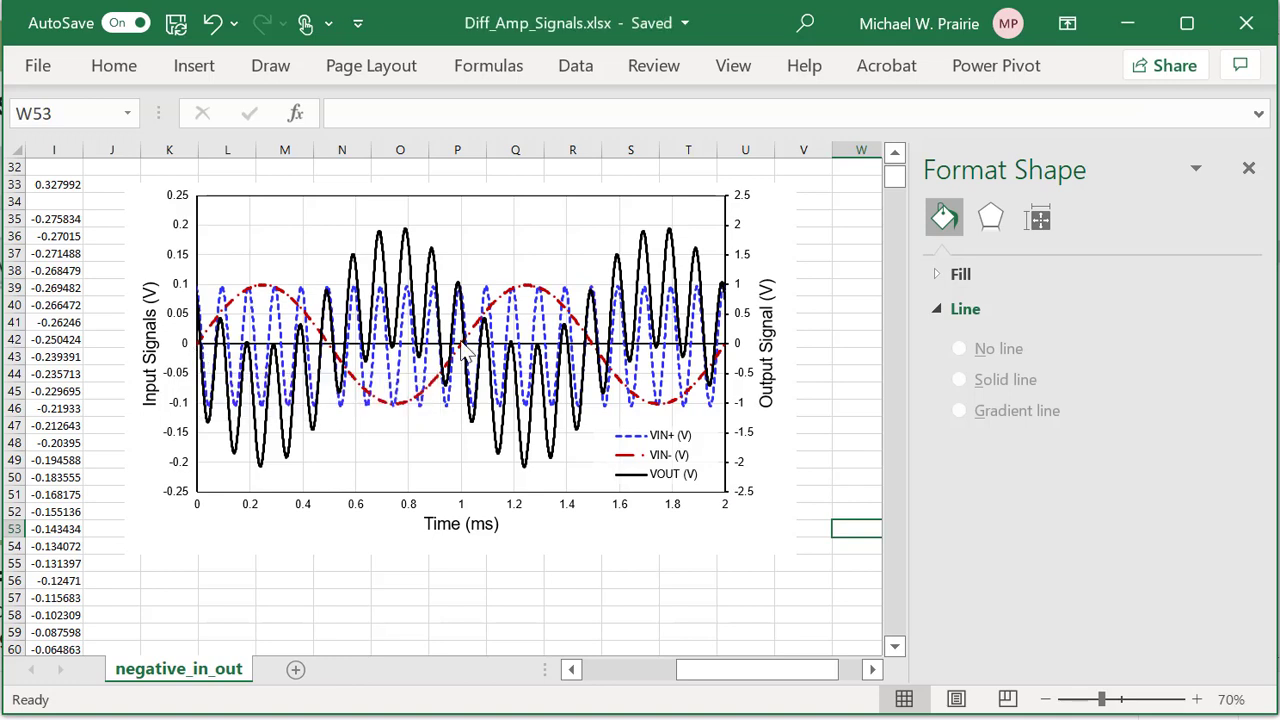
{"action": "mouse_move", "coordinate": [466, 356]}
Change the horizontal time axis maximum bound from 2.0 to 1.5 ms.
{"action": "left_click", "coordinate": [567, 510]}
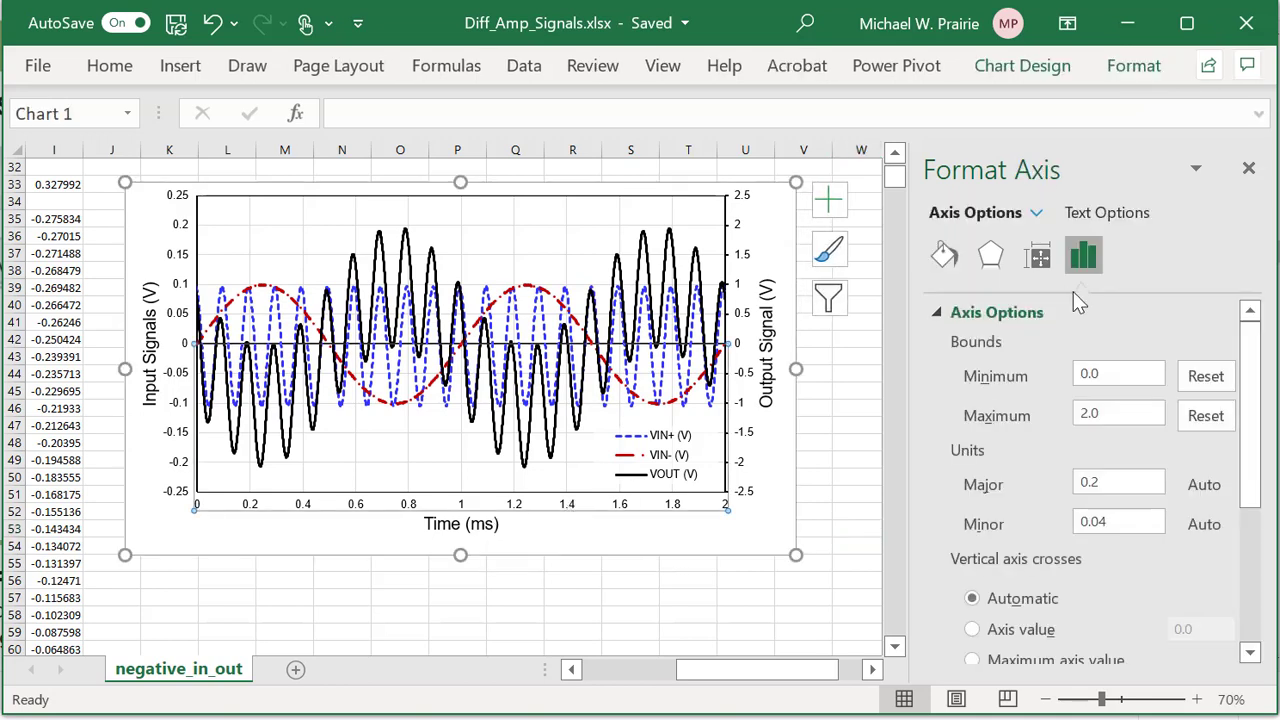
{"action": "left_click_drag", "start_coordinate": [1099, 413], "coordinate": [1073, 425]}
{"action": "type", "text": "1"}
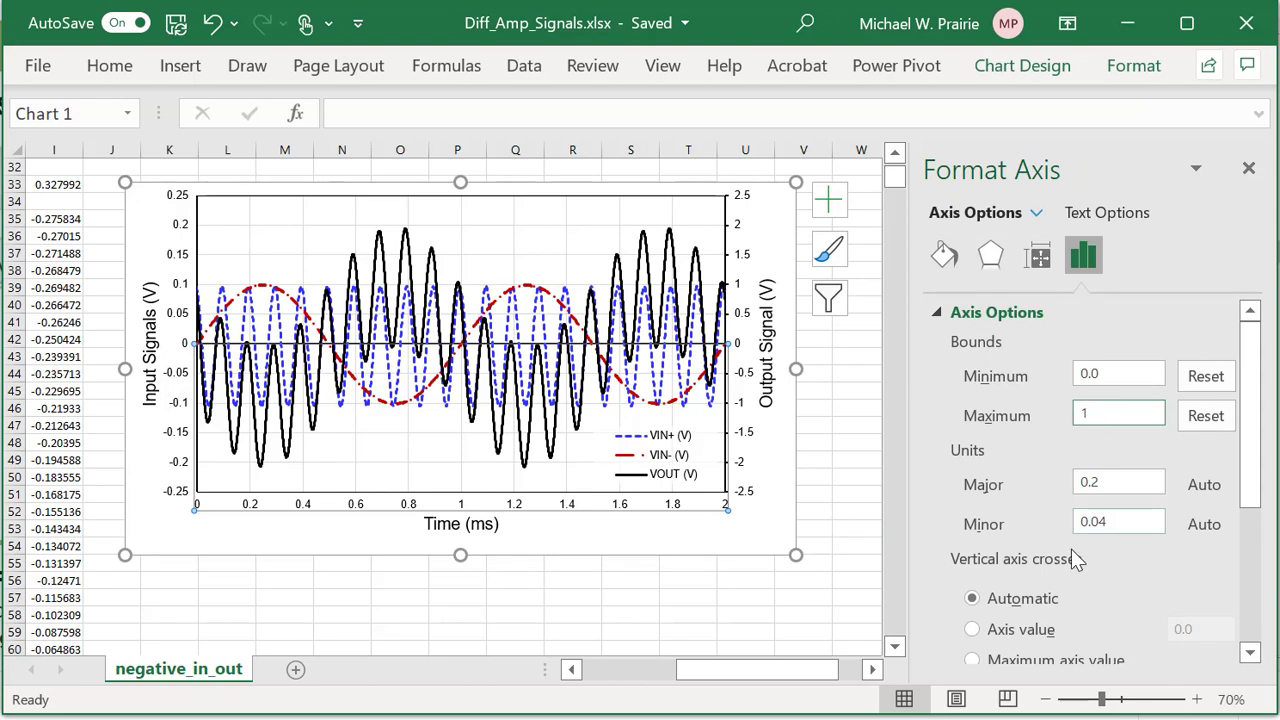
{"action": "left_click", "coordinate": [1126, 372]}
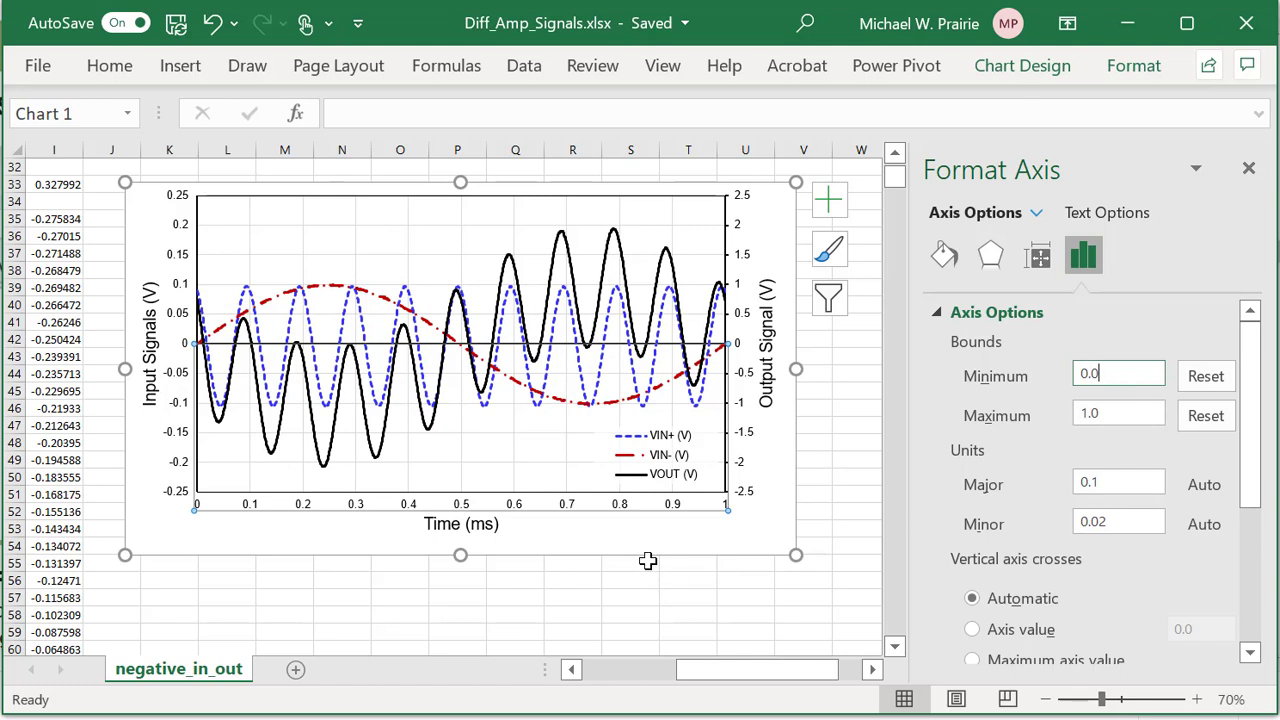
{"action": "left_click", "coordinate": [1104, 413]}
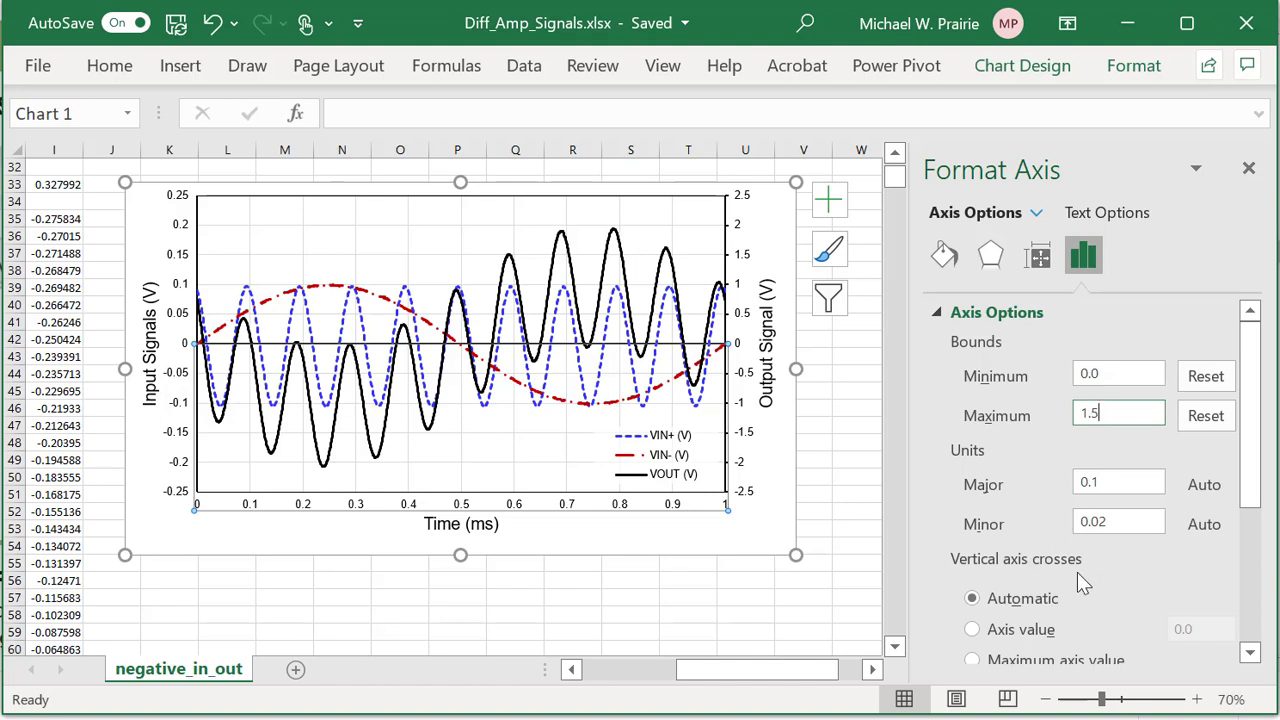
{"action": "left_click", "coordinate": [1120, 372]}
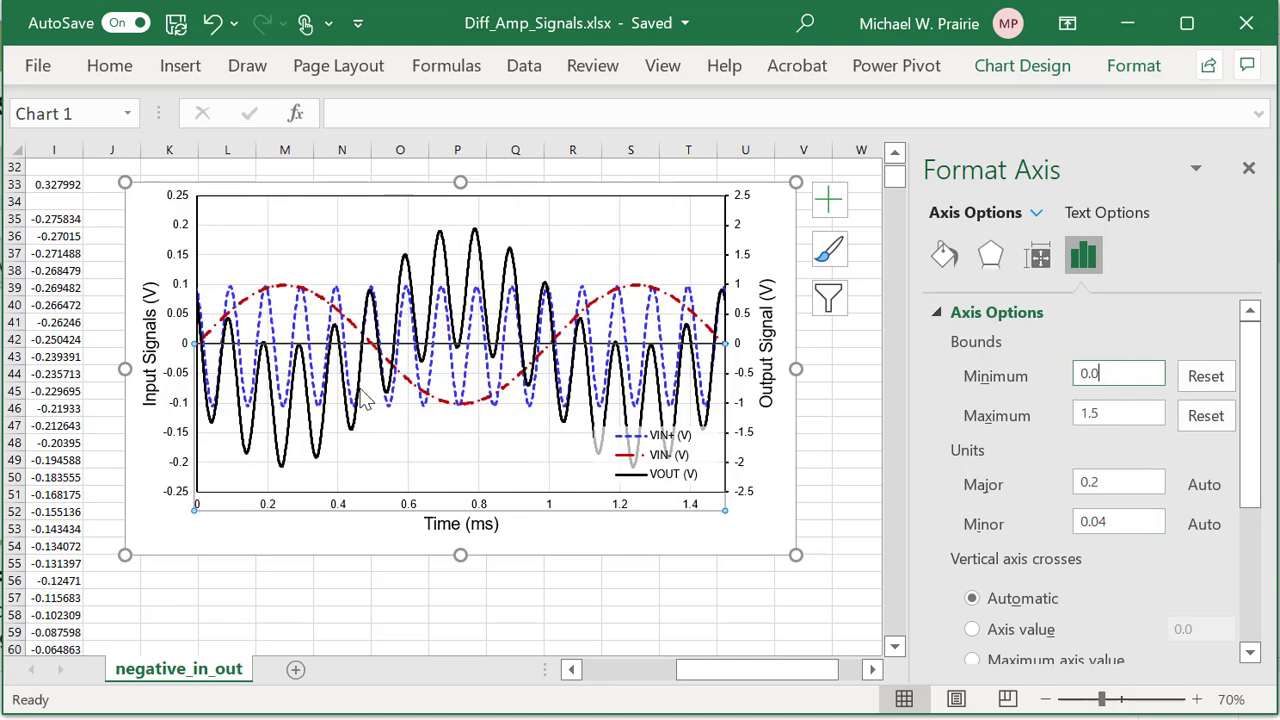
Move the legend to the top right of the plot area.
{"action": "left_click", "coordinate": [667, 478]}
{"action": "left_click_drag", "start_coordinate": [688, 479], "coordinate": [684, 272]}
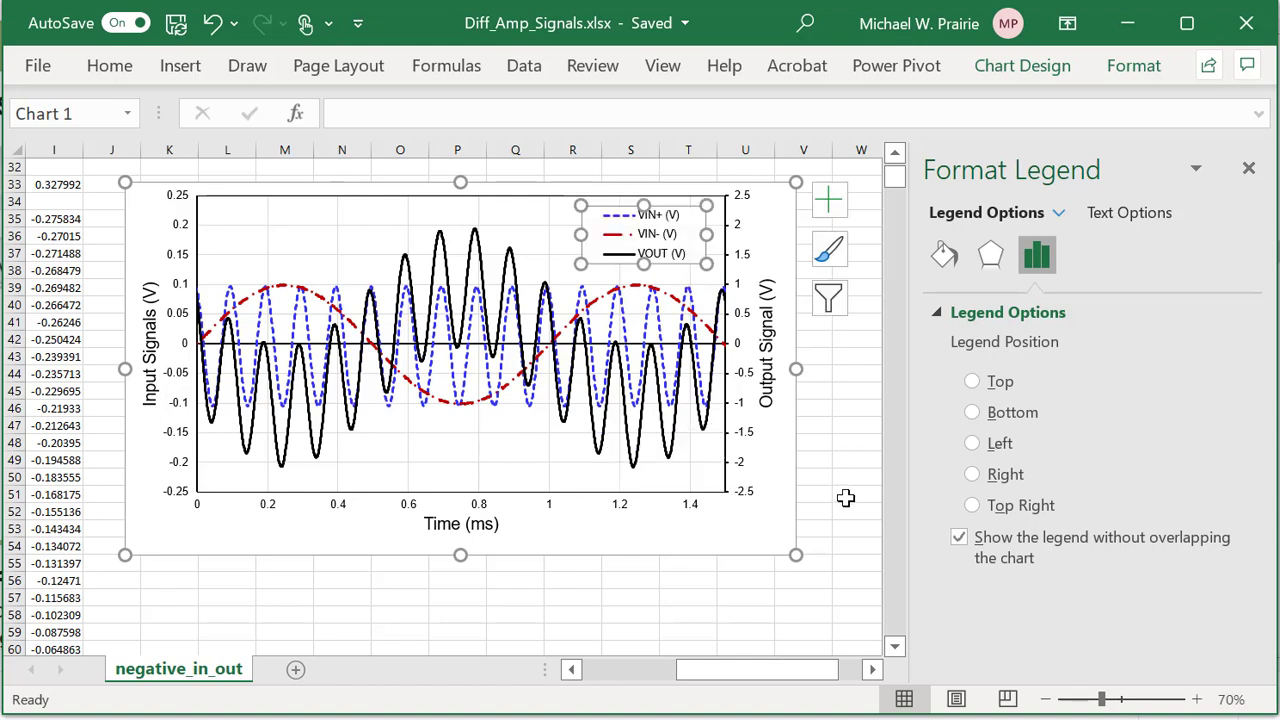
{"action": "left_click", "coordinate": [846, 497]}
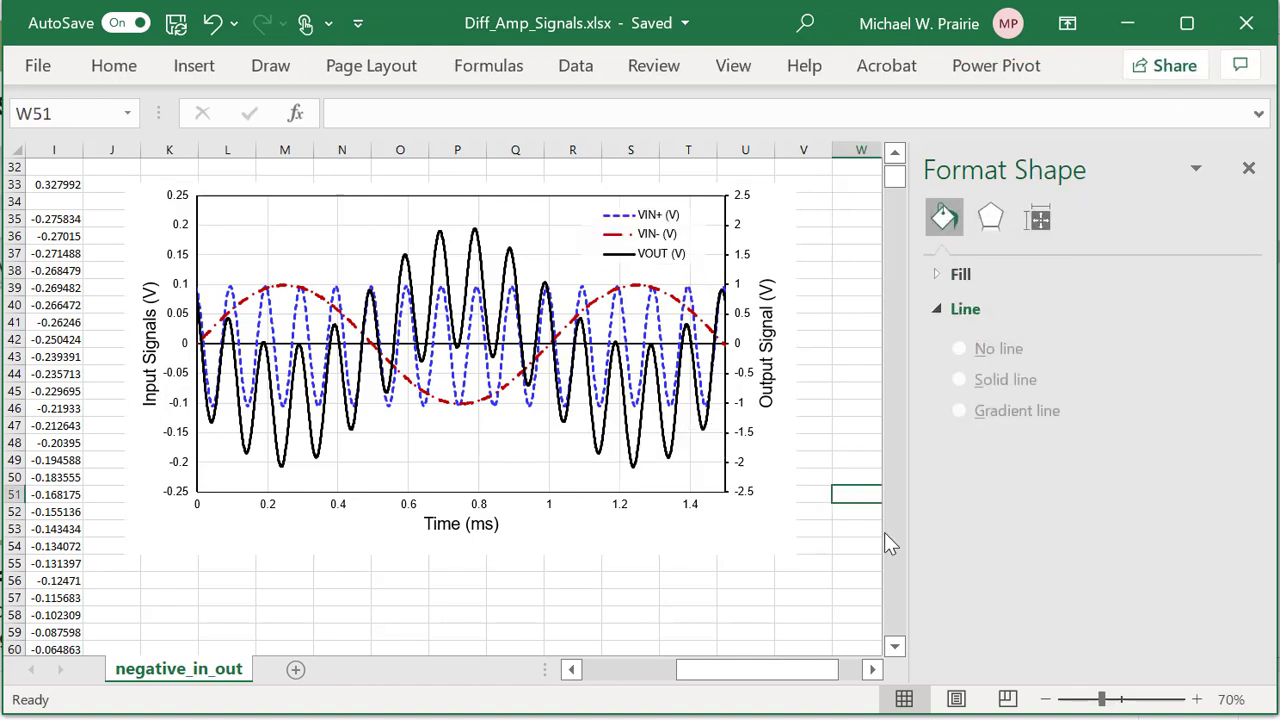